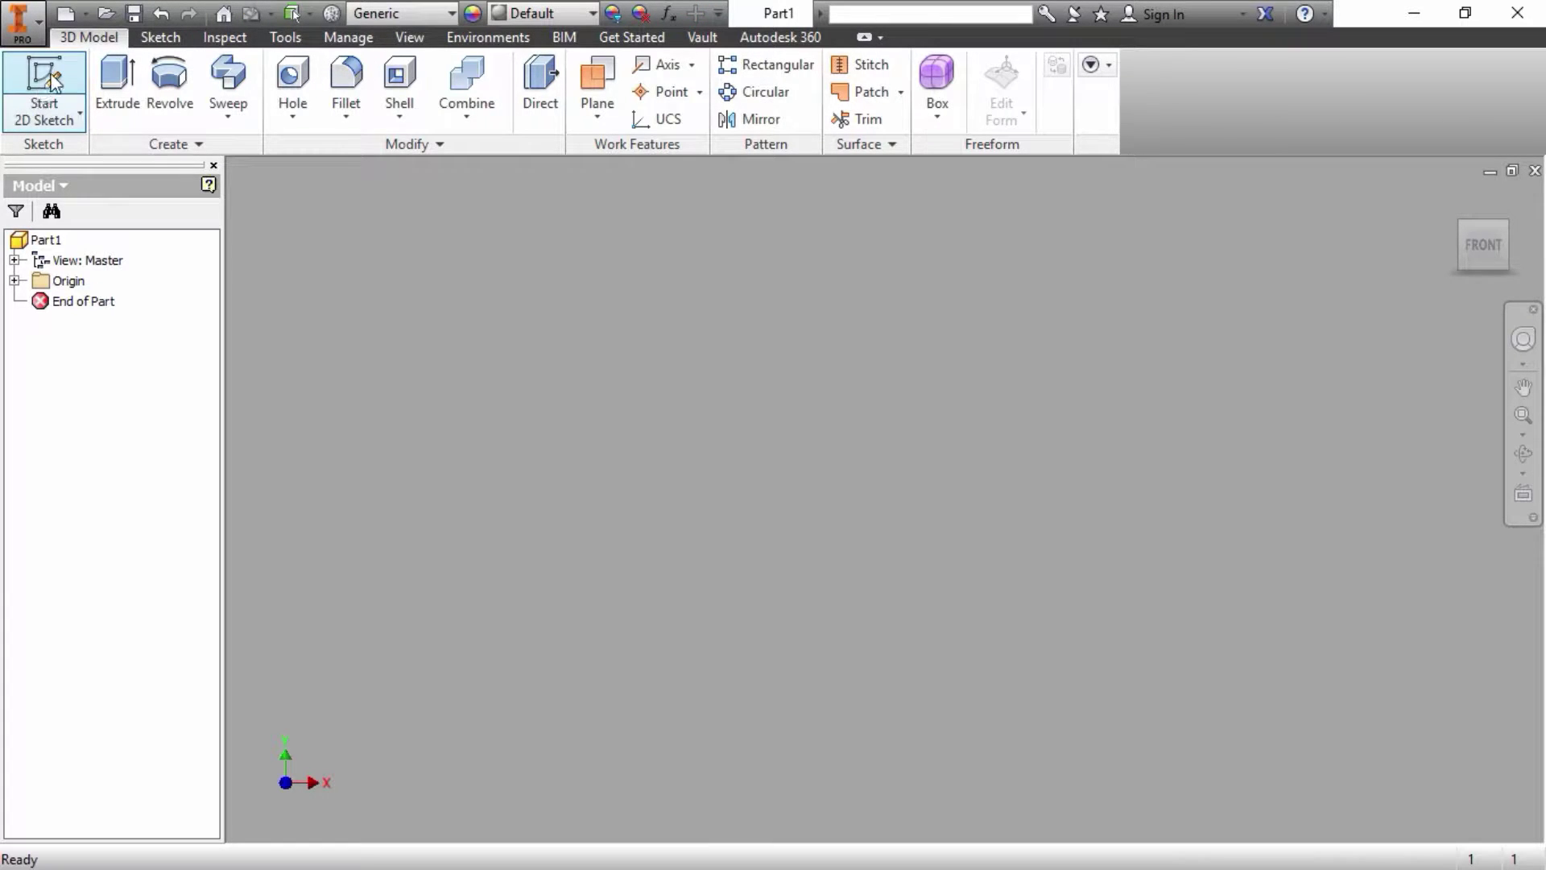
# Step: Start a sketch on the XY plane and draw a 115 by 70 mm rectangle around the origin
pyautogui.click(45, 89)
pyautogui.click(805, 290)
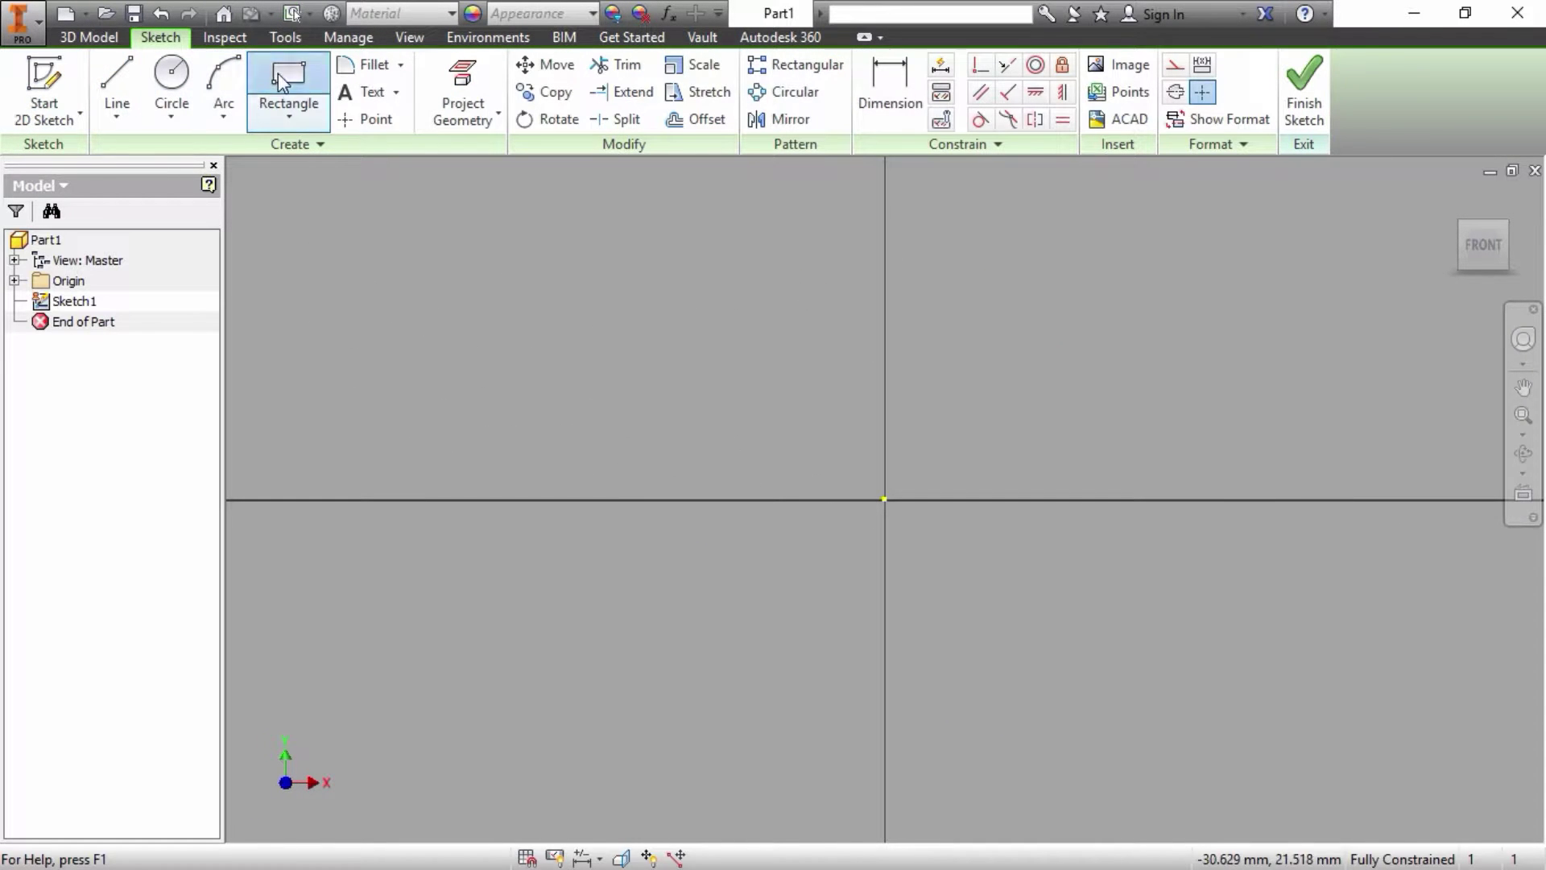
pyautogui.click(288, 76)
pyautogui.click(428, 178)
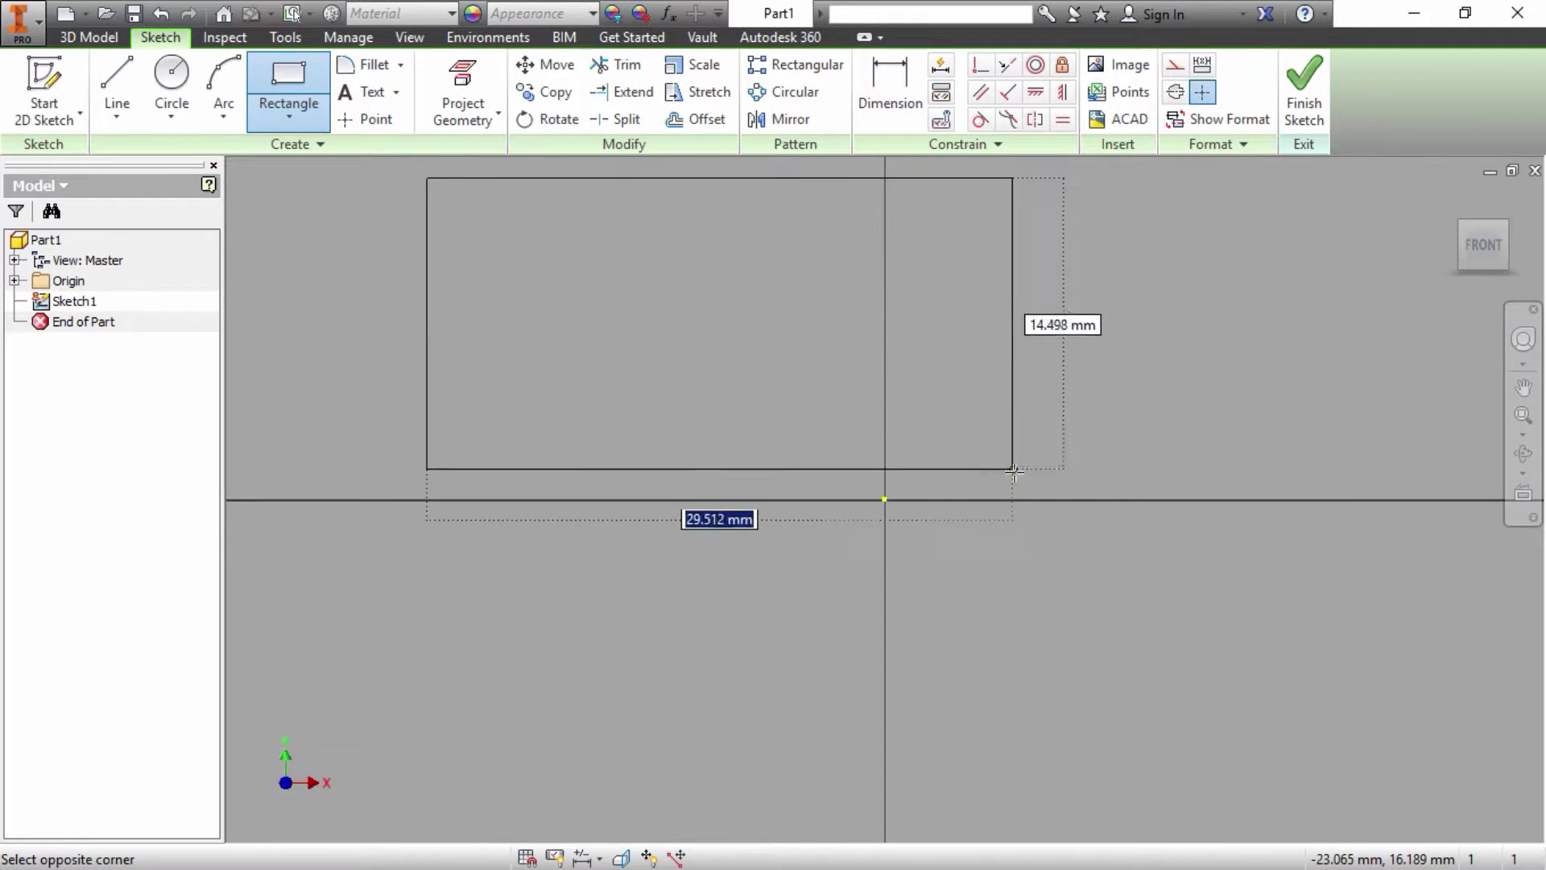
pyautogui.write('115')
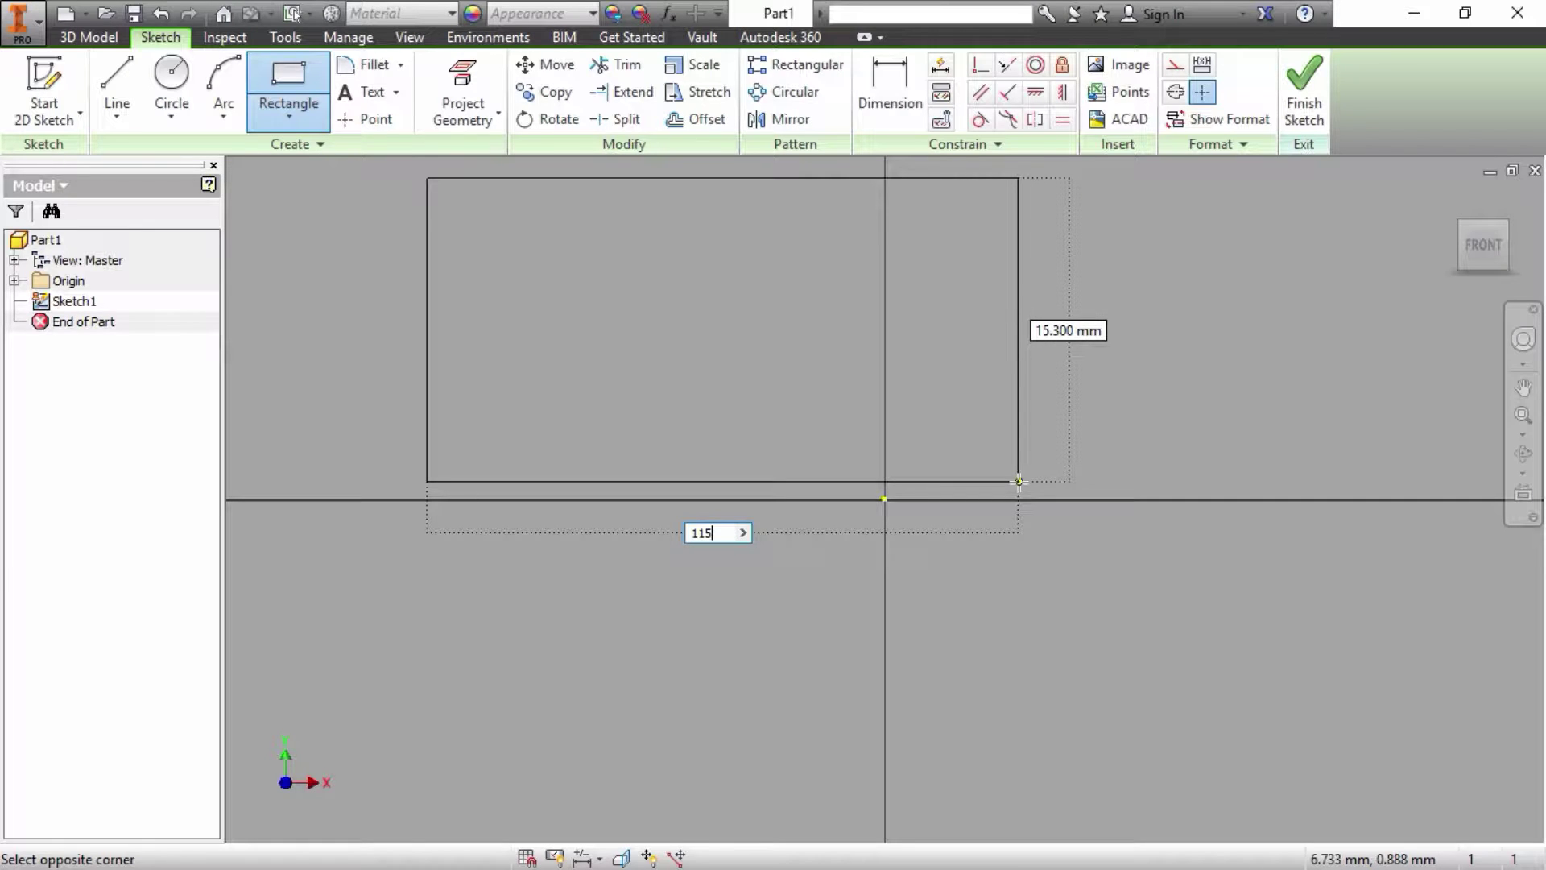
pyautogui.press('Tab')
pyautogui.write('7')
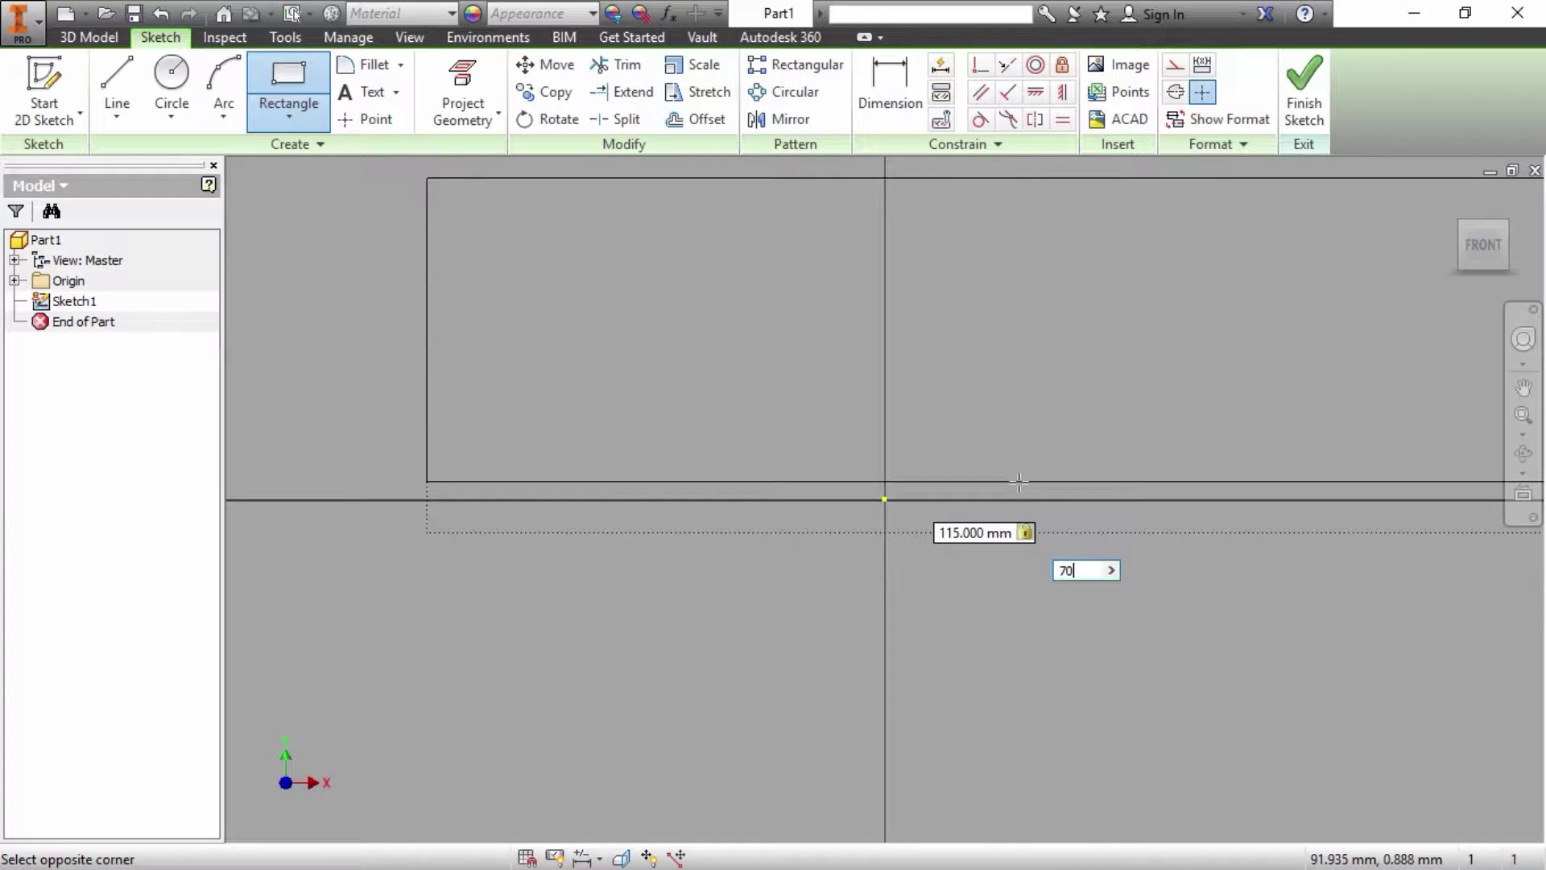
pyautogui.press('Return')
pyautogui.press('Escape')
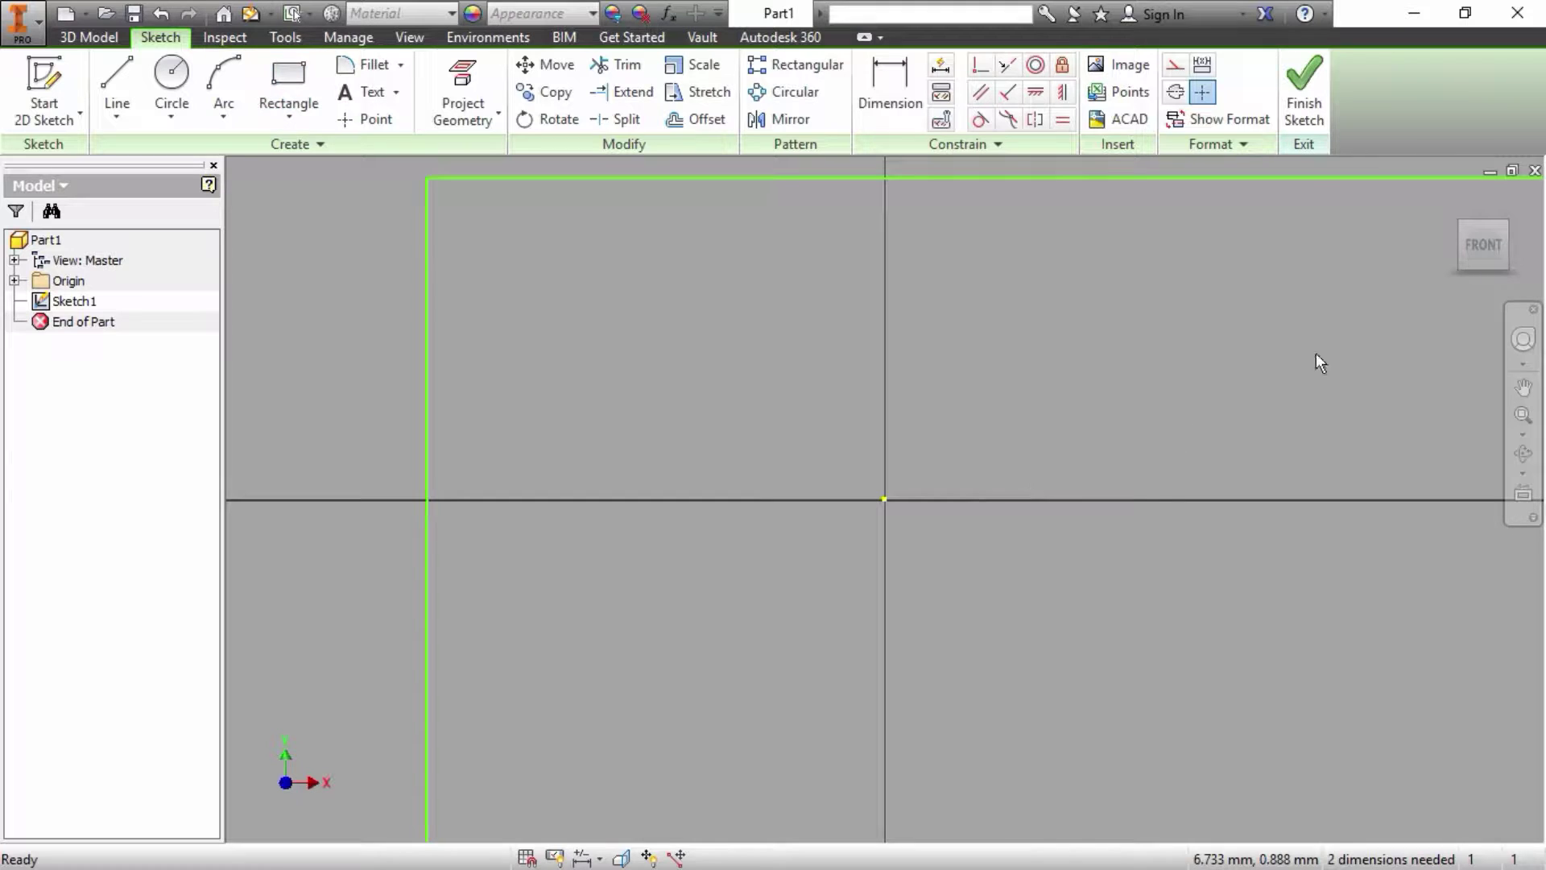
# Step: Make the midpoint of the rectangle's bottom edge coincident with the origin and finish the sketch
pyautogui.click(1481, 255)
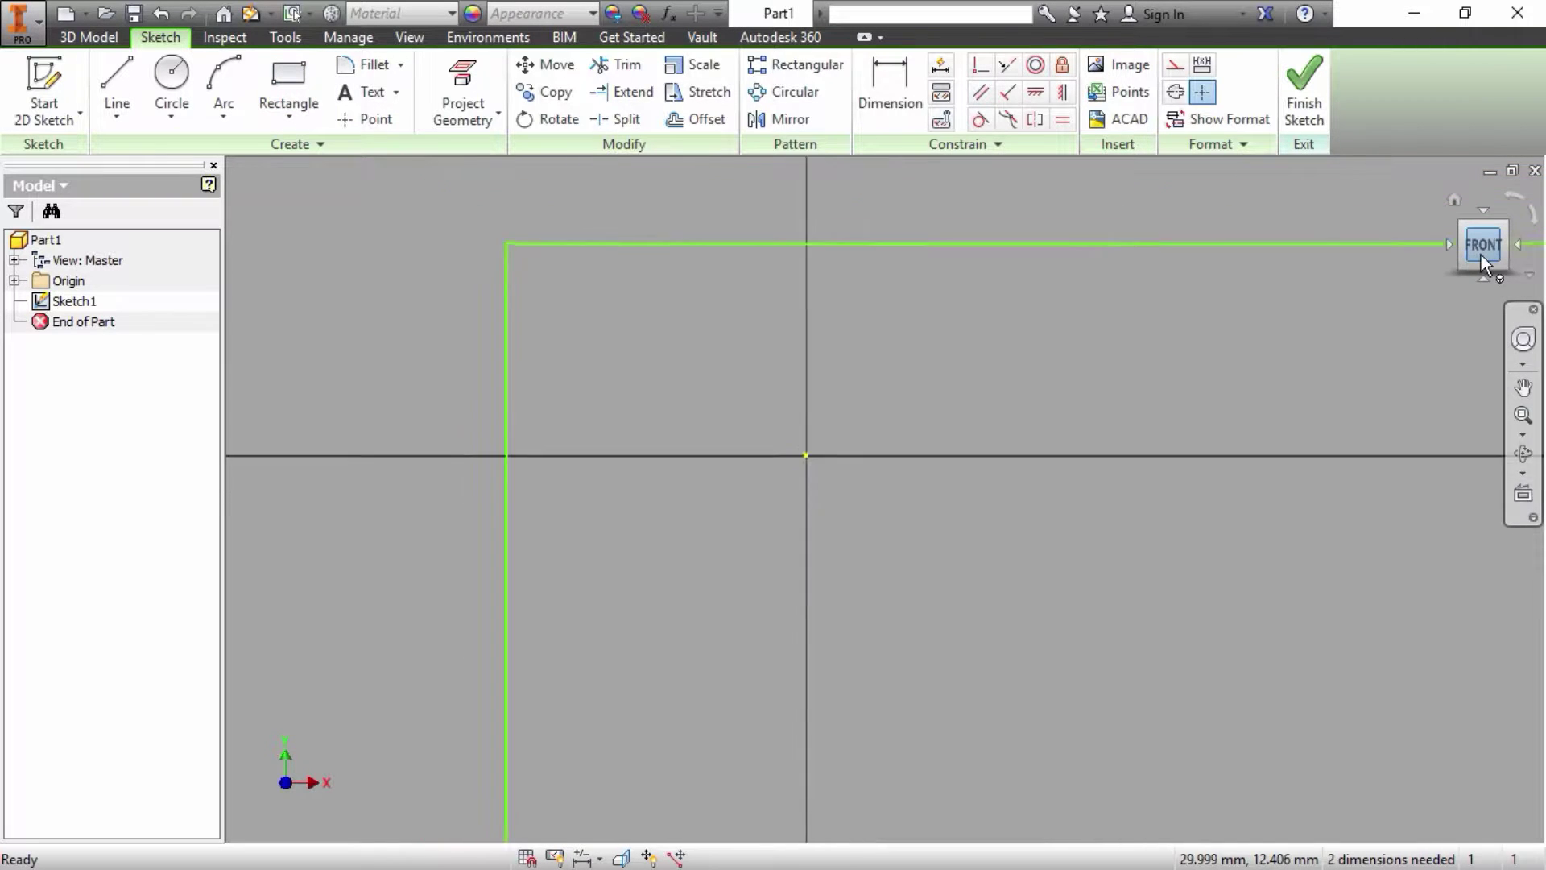
pyautogui.click(986, 69)
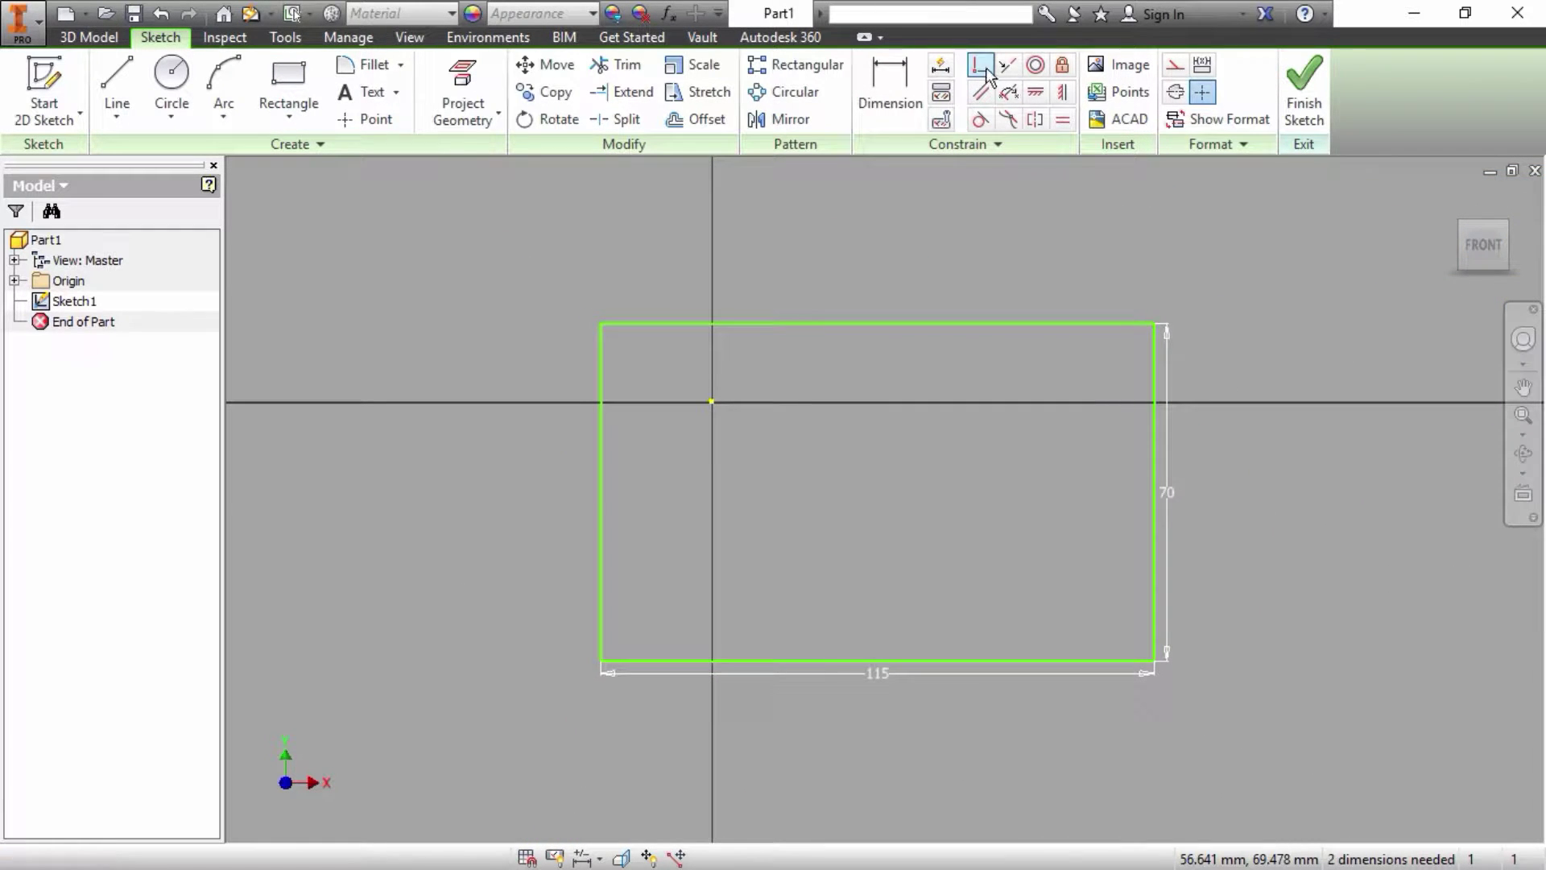
pyautogui.click(878, 660)
pyautogui.click(712, 402)
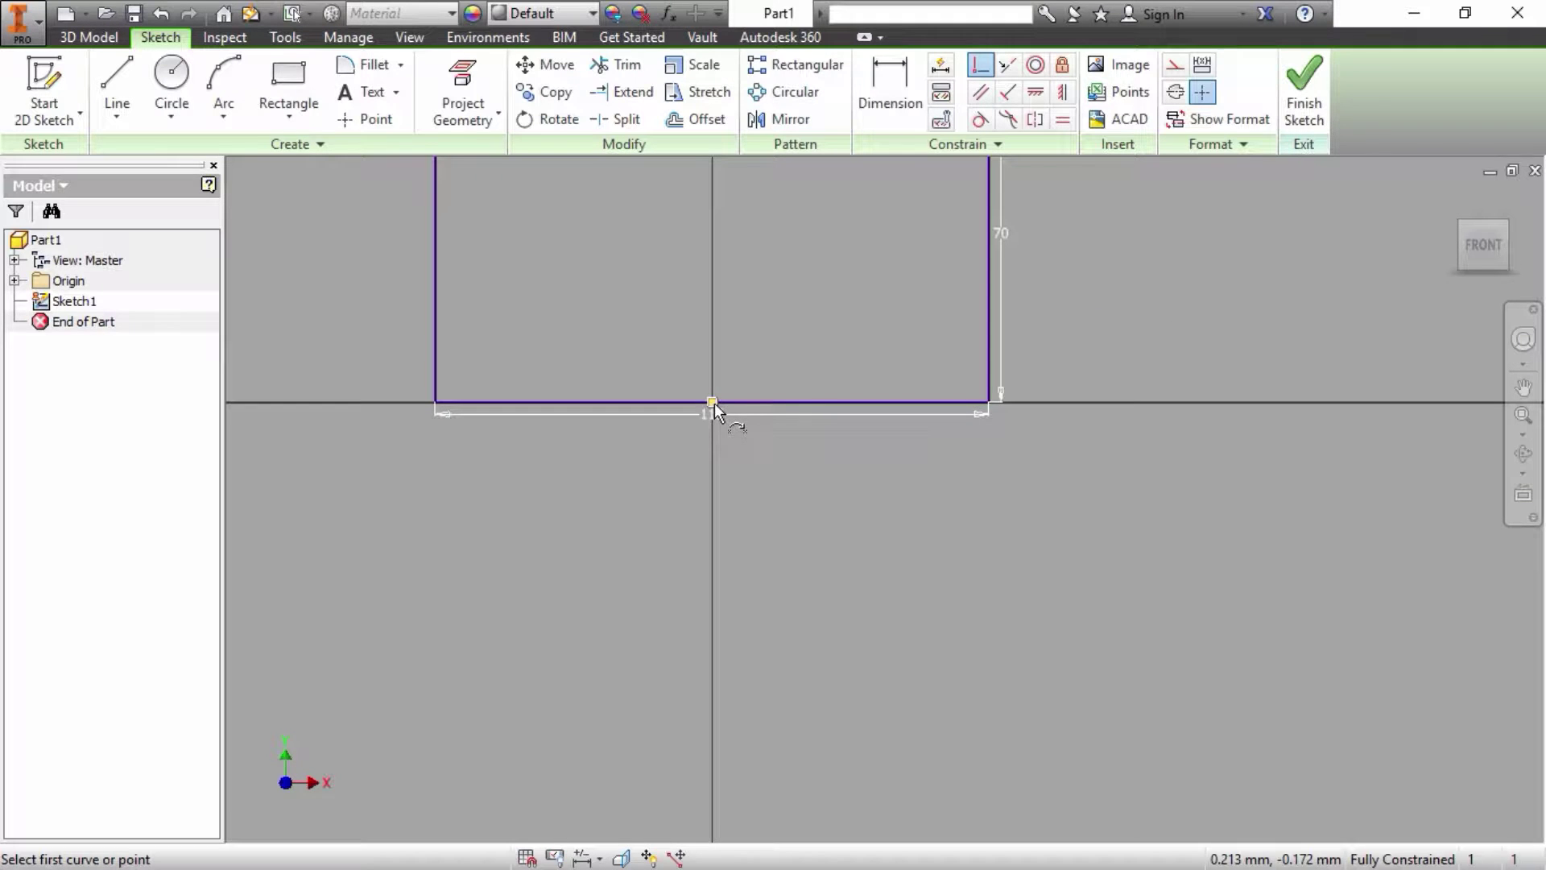
pyautogui.rightClick(777, 361)
pyautogui.click(862, 359)
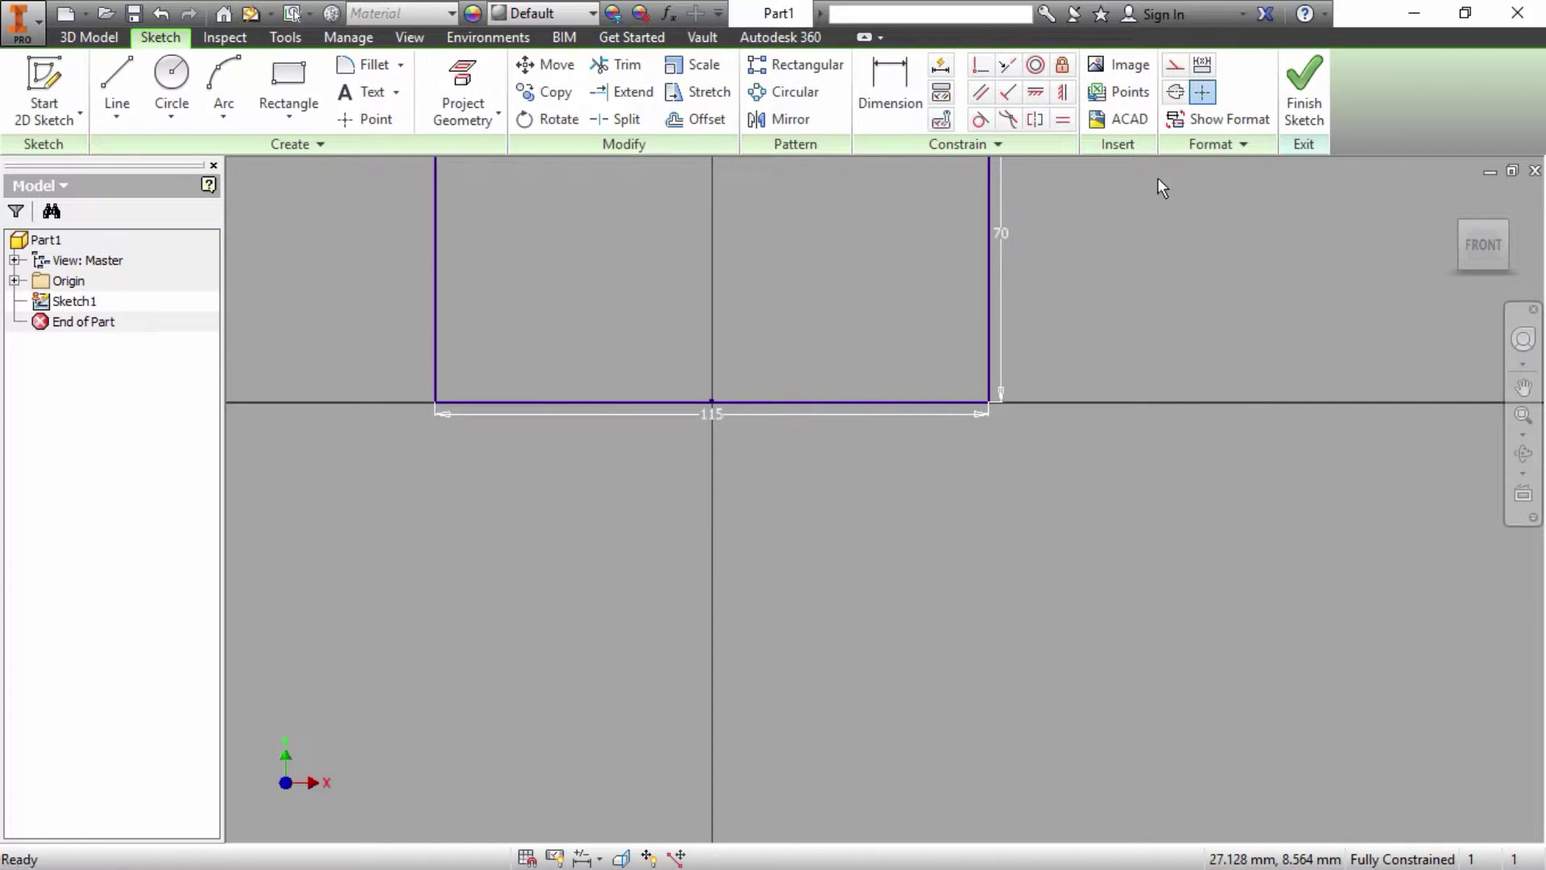
pyautogui.click(1308, 105)
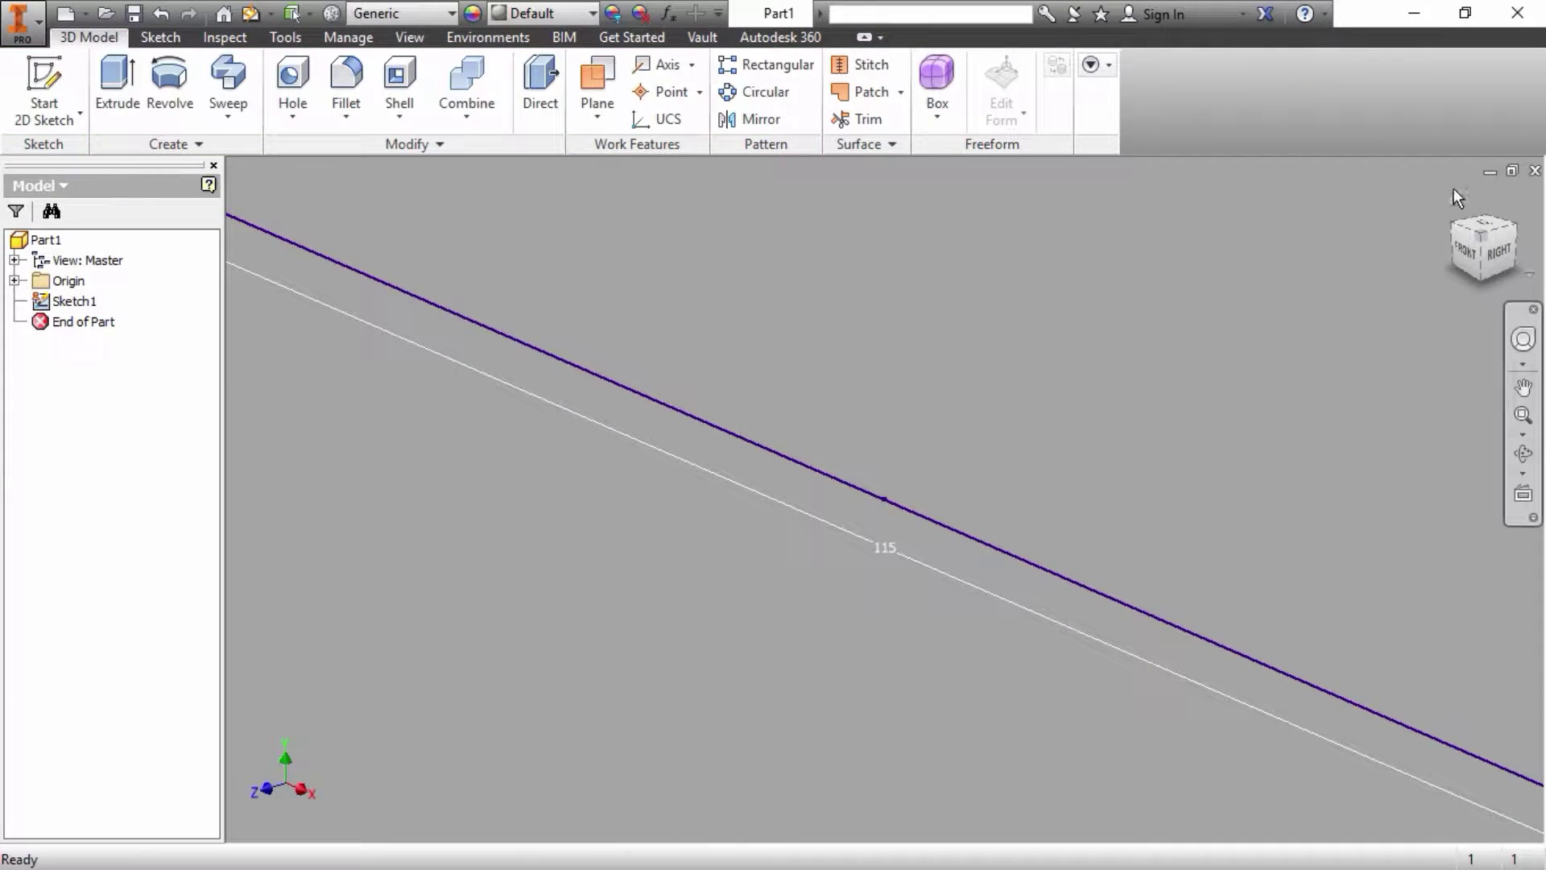
# Step: Extrude the rectangle 10 mm into a solid plate
pyautogui.click(1454, 195)
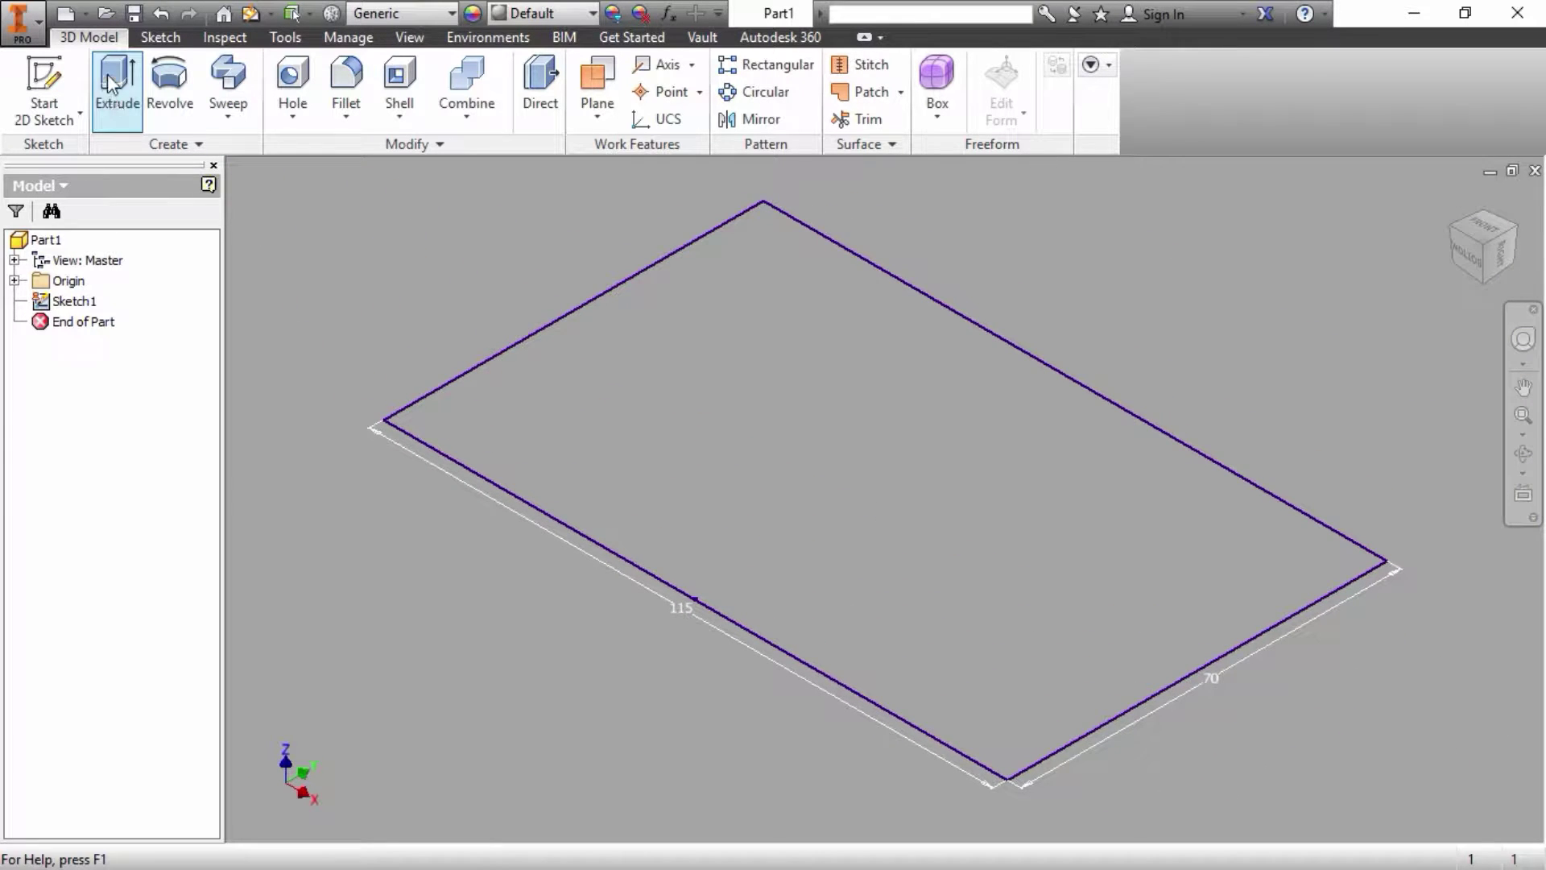
pyautogui.click(112, 85)
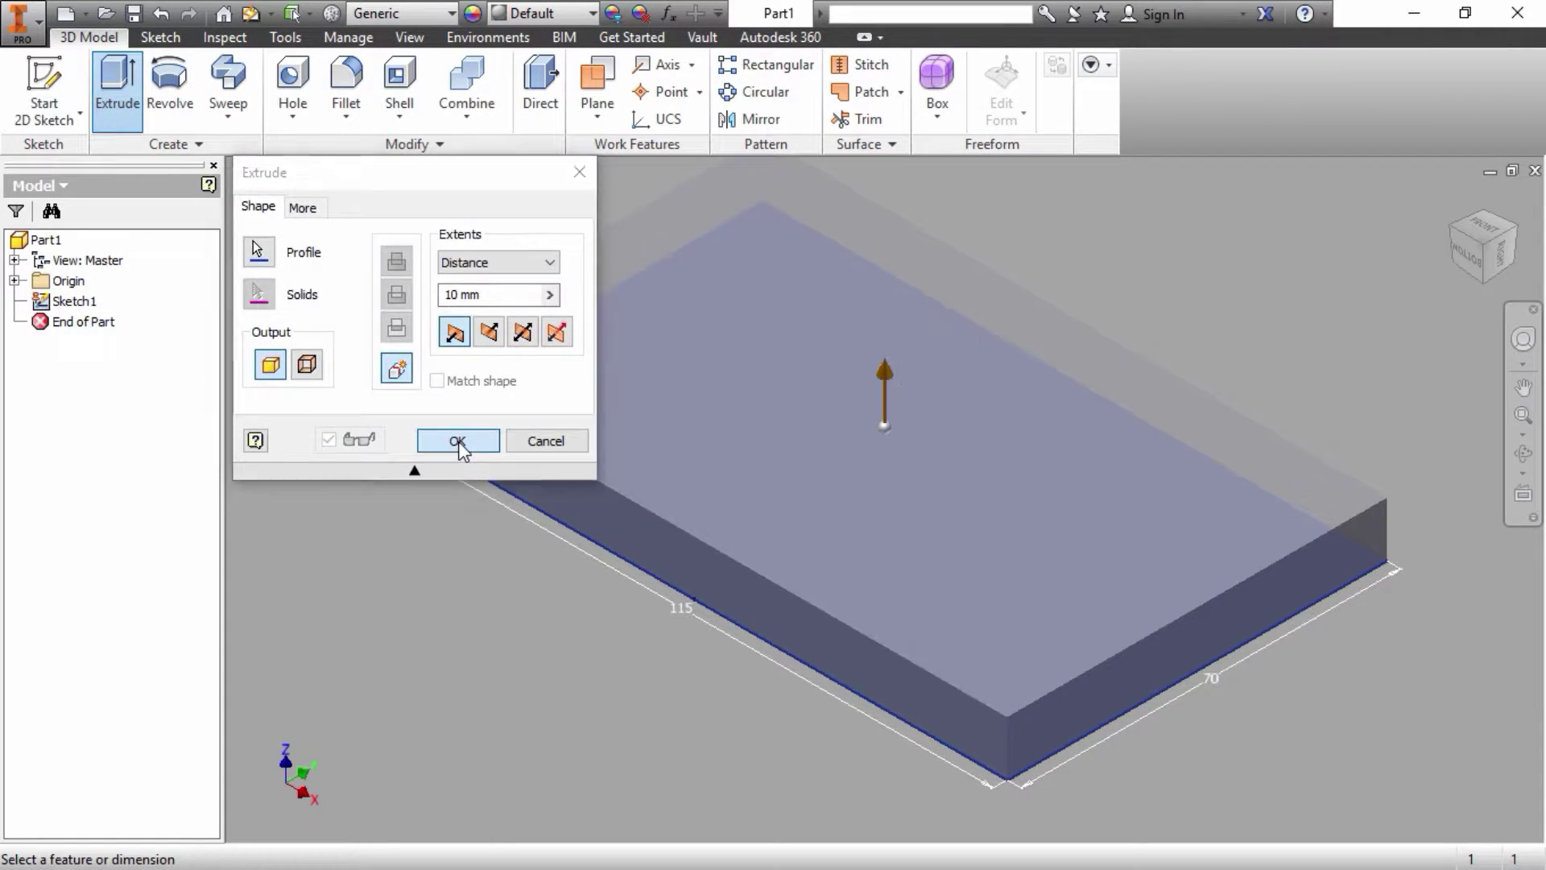
pyautogui.click(458, 441)
# Step: Start a sketch on the plate's top face and project the plate's cut edges into it
pyautogui.click(691, 352)
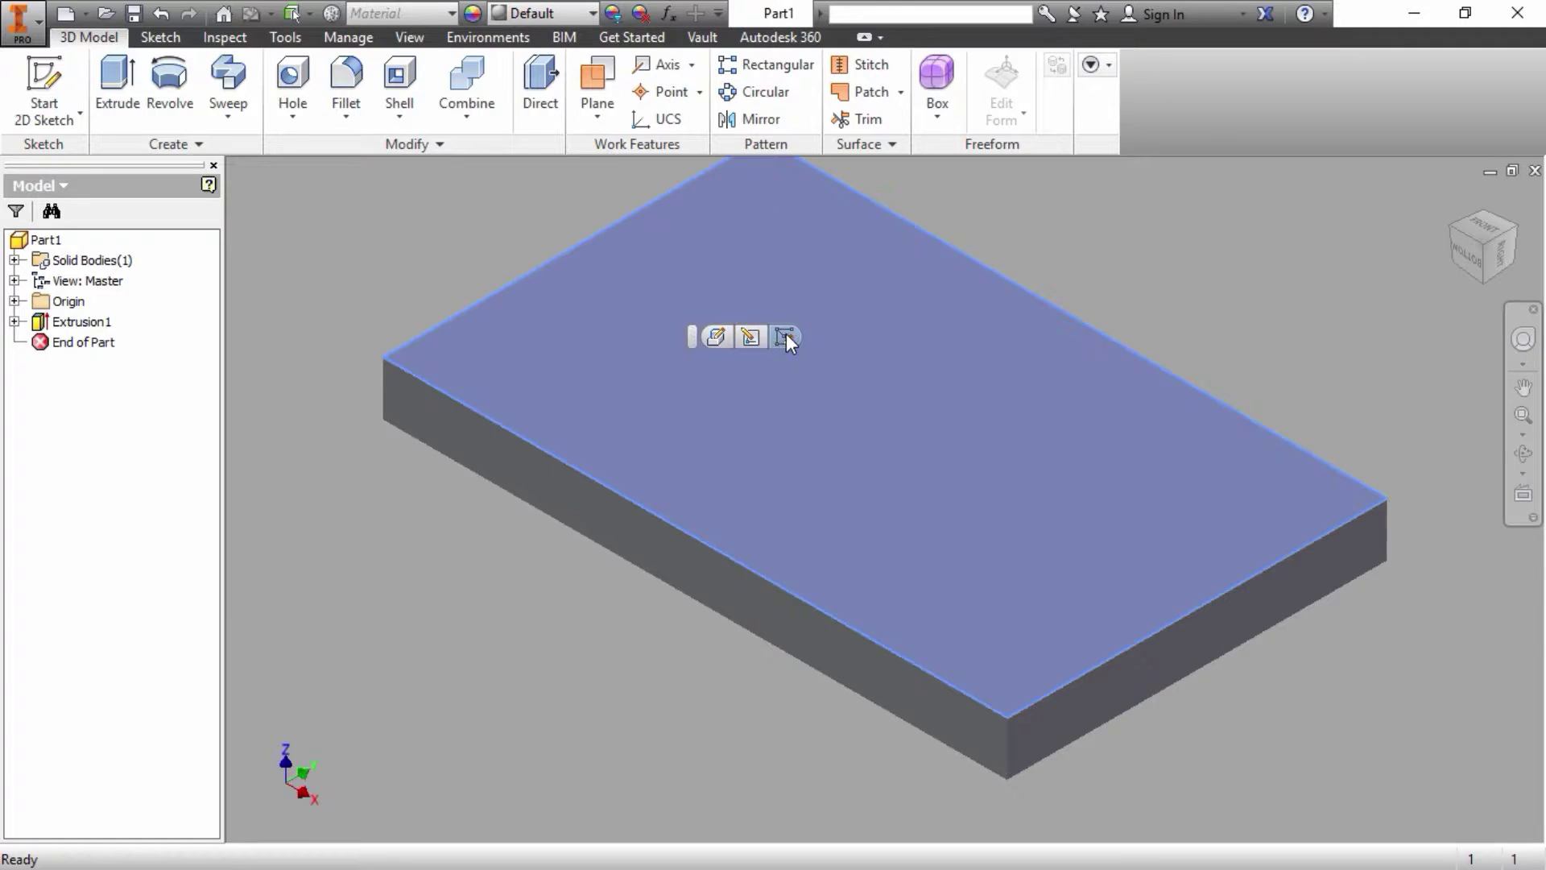
pyautogui.click(786, 335)
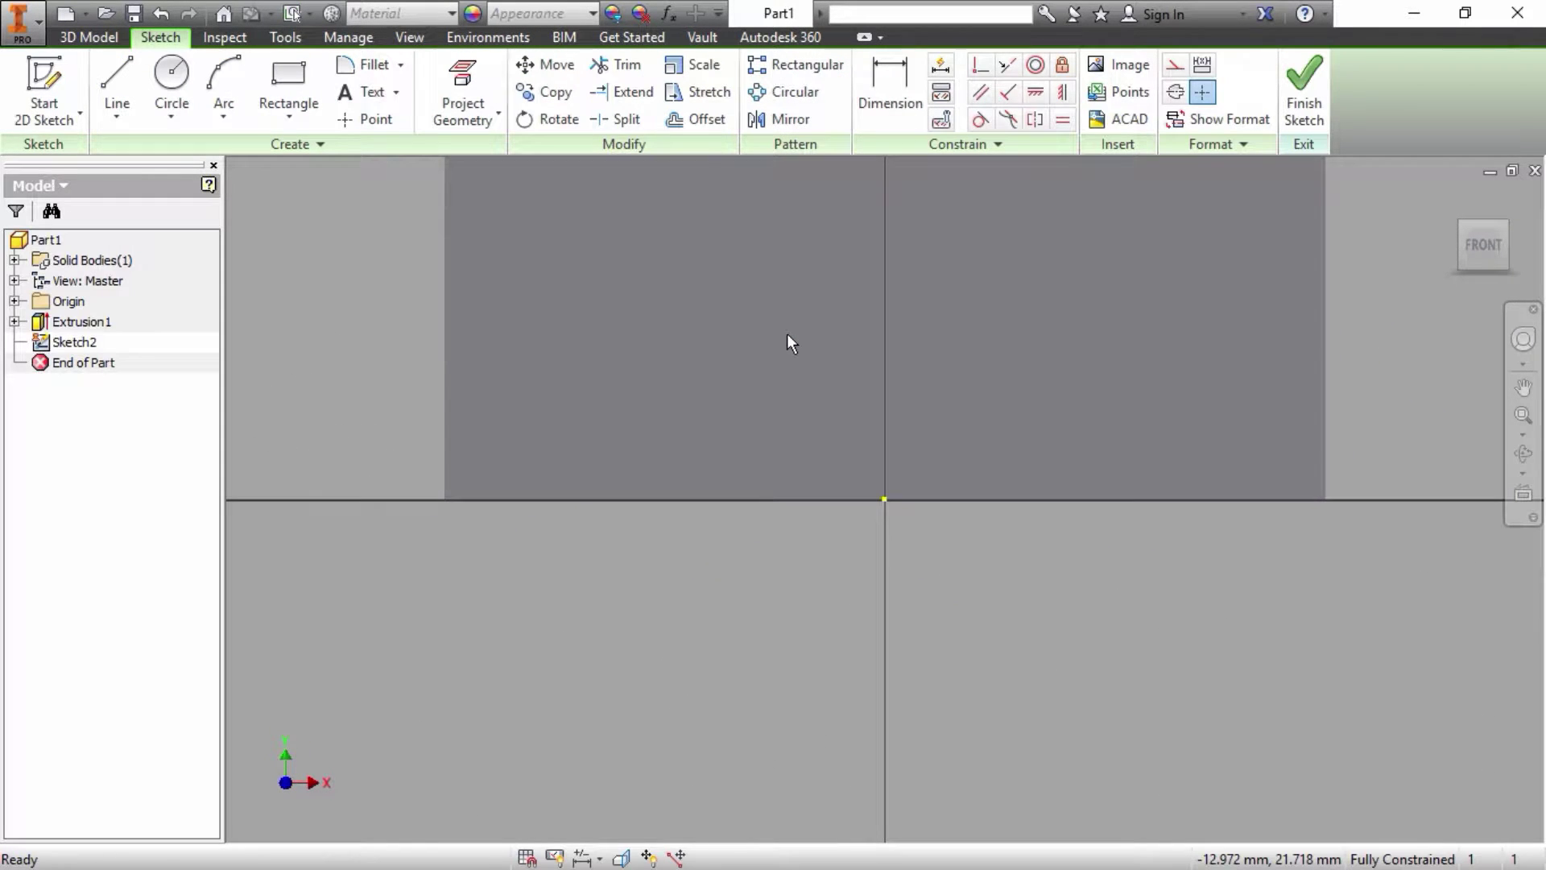
pyautogui.moveTo(787, 335)
pyautogui.mouseDown(button='middle')
pyautogui.moveTo(752, 409)
pyautogui.moveTo(676, 499)
pyautogui.mouseUp(button='middle')
pyautogui.scroll(3, 752, 408)
pyautogui.click(458, 129)
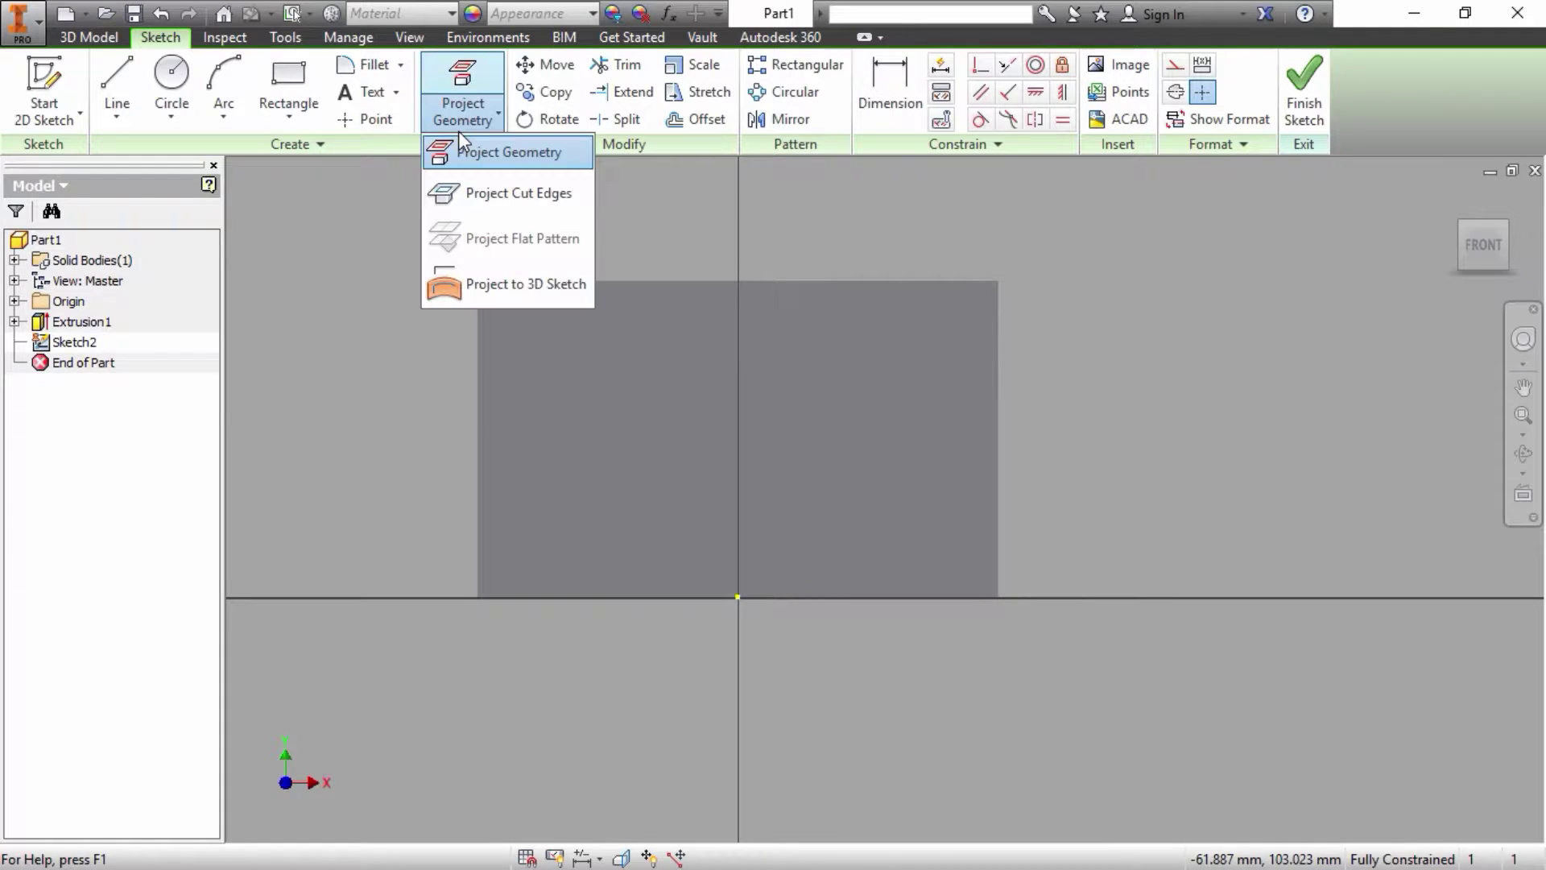
pyautogui.click(475, 192)
pyautogui.scroll(-3, 475, 189)
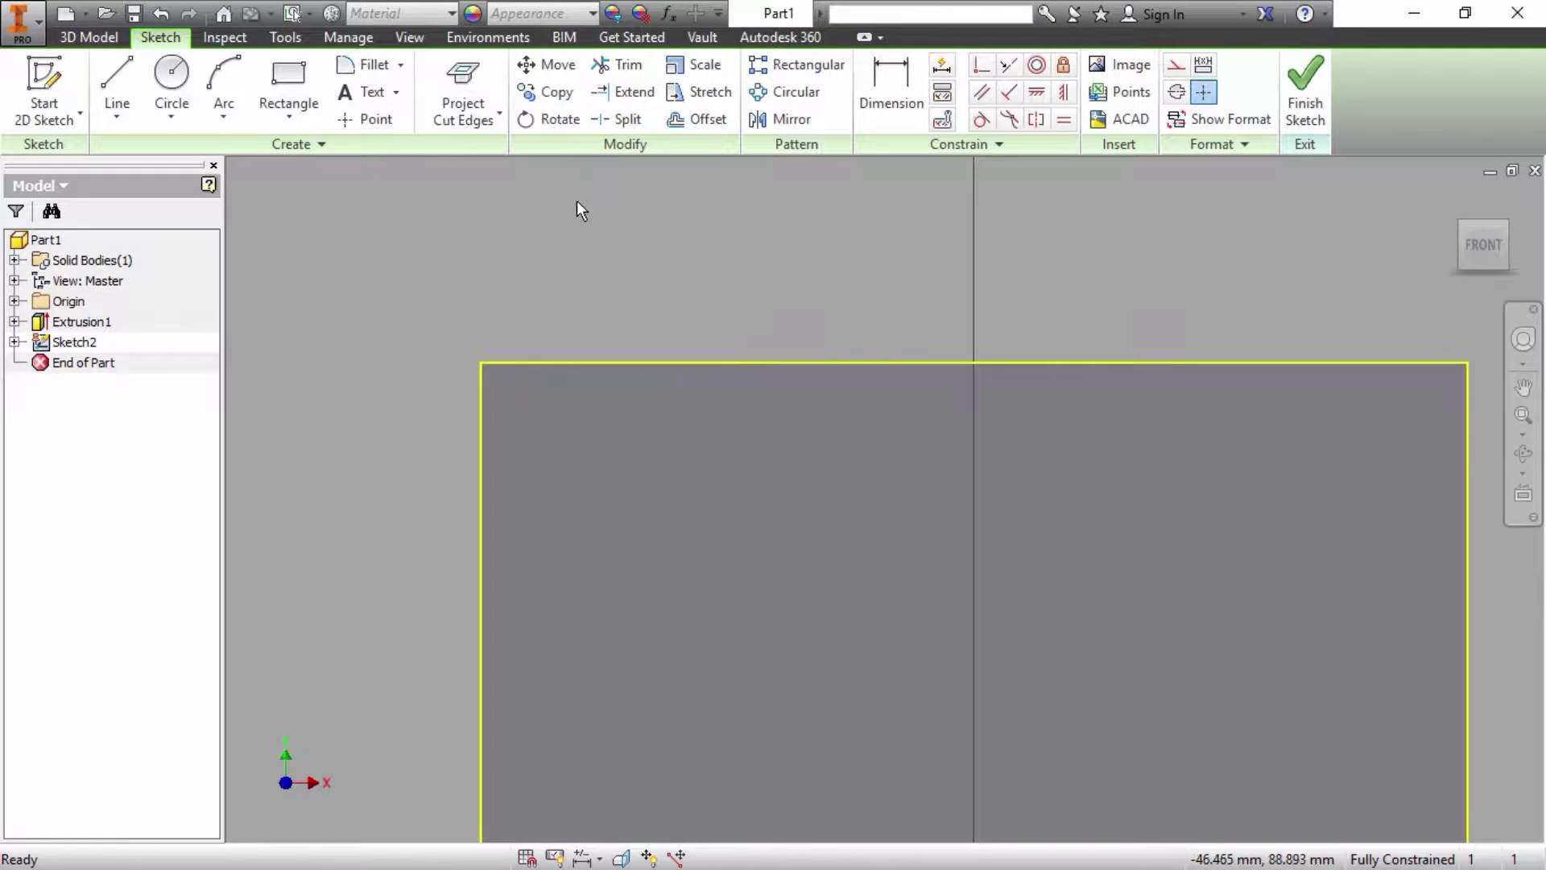
pyautogui.scroll(3, 579, 207)
# Step: Convert the four projected outline edges to construction geometry
pyautogui.moveTo(1188, 677); pyautogui.dragTo(443, 245)
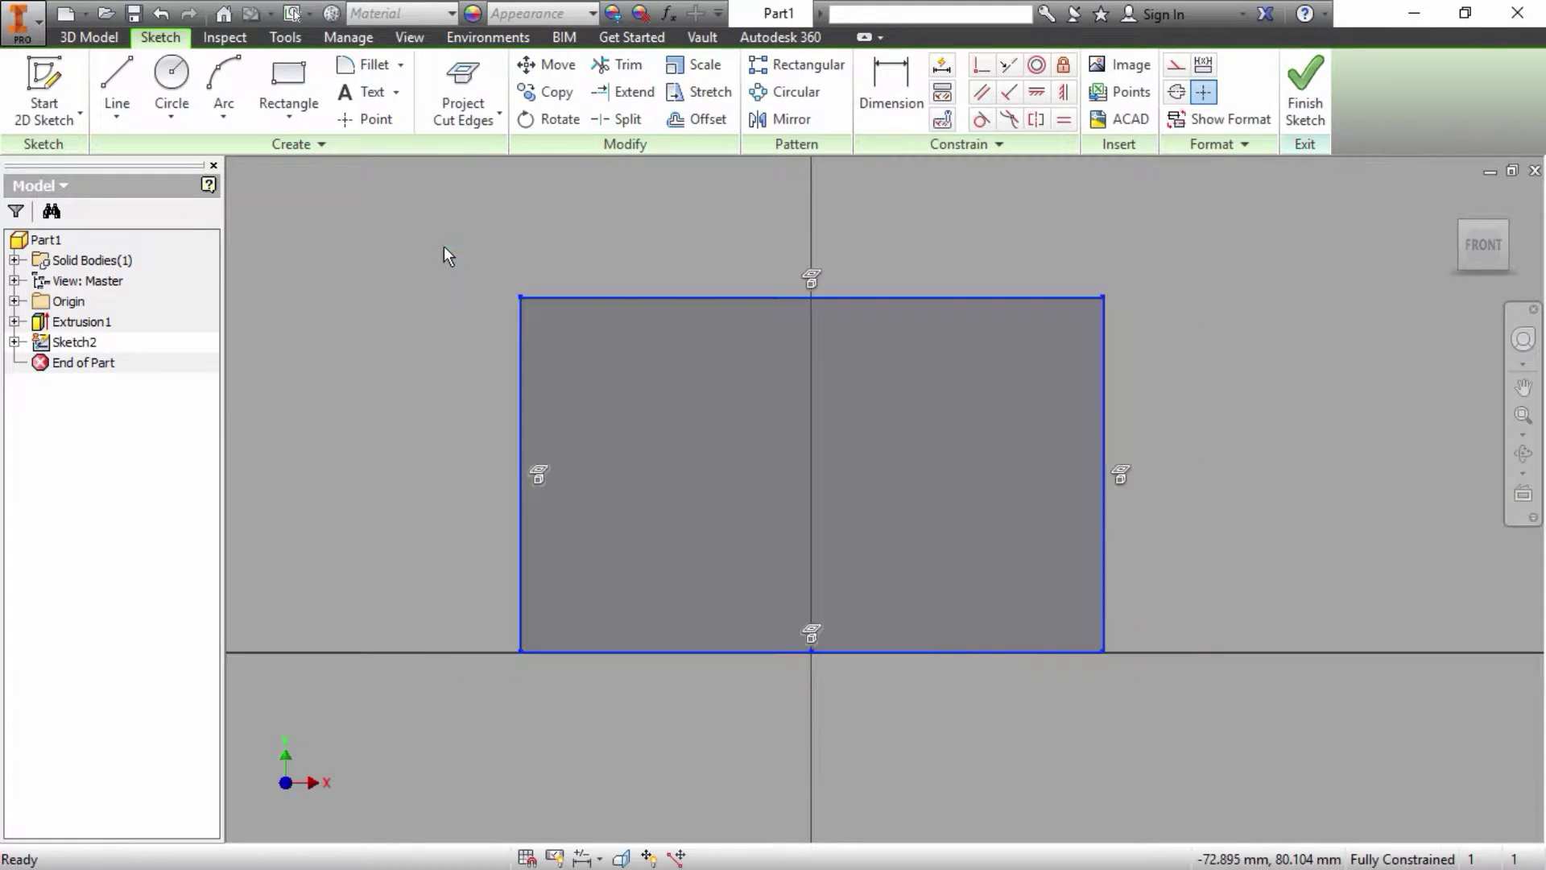
pyautogui.rightClick(443, 245)
pyautogui.click(530, 243)
pyautogui.click(530, 245)
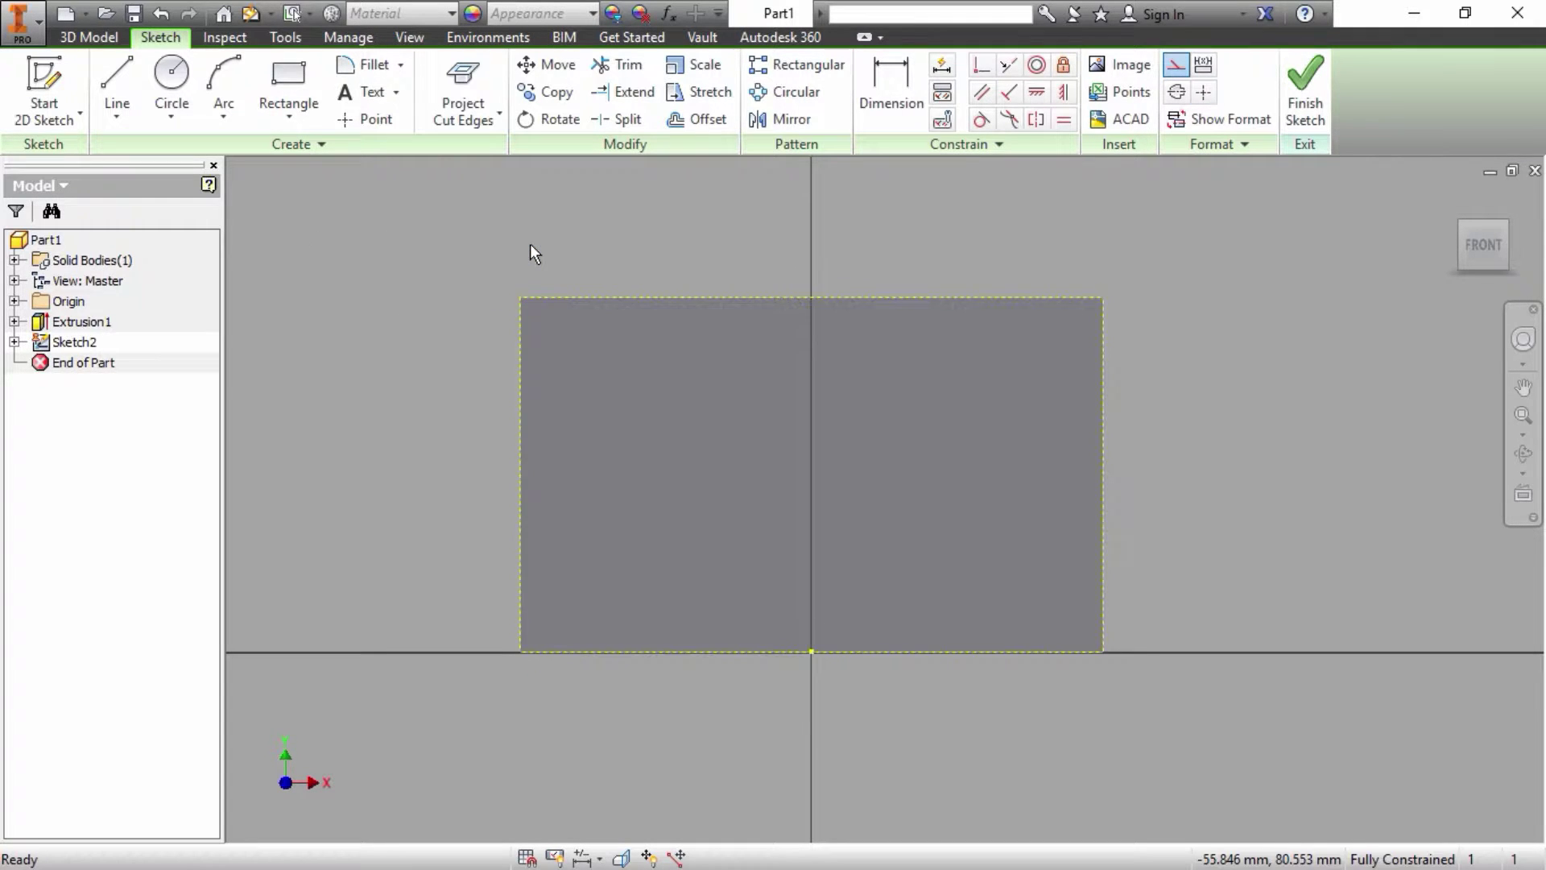
# Step: Draw a horizontal line across the vertical axis near the middle of the plate
pyautogui.click(224, 79)
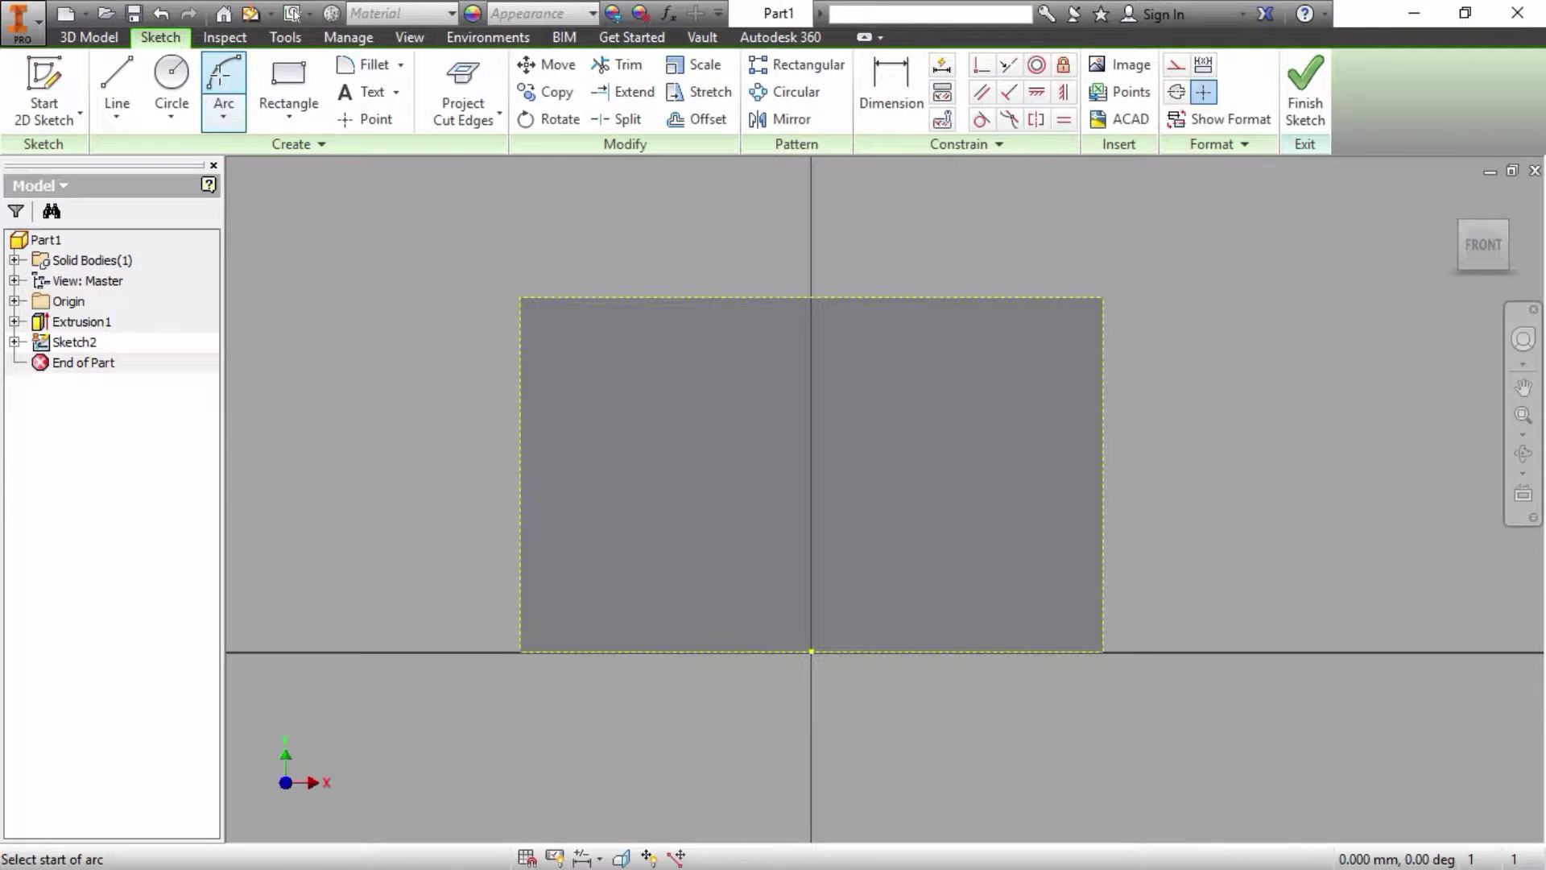
pyautogui.click(117, 81)
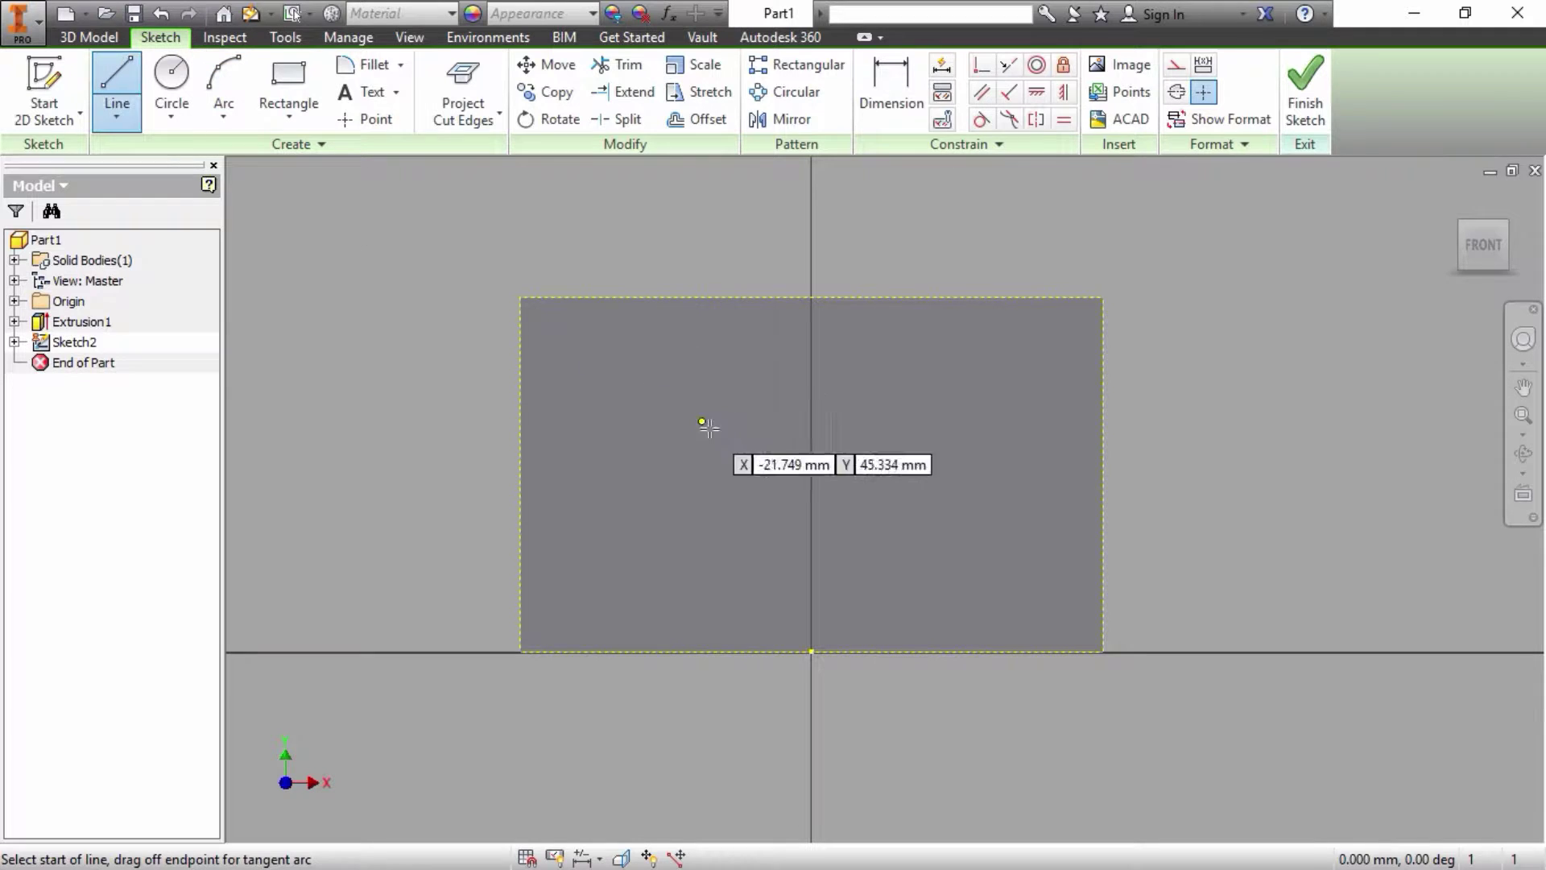
pyautogui.click(718, 490)
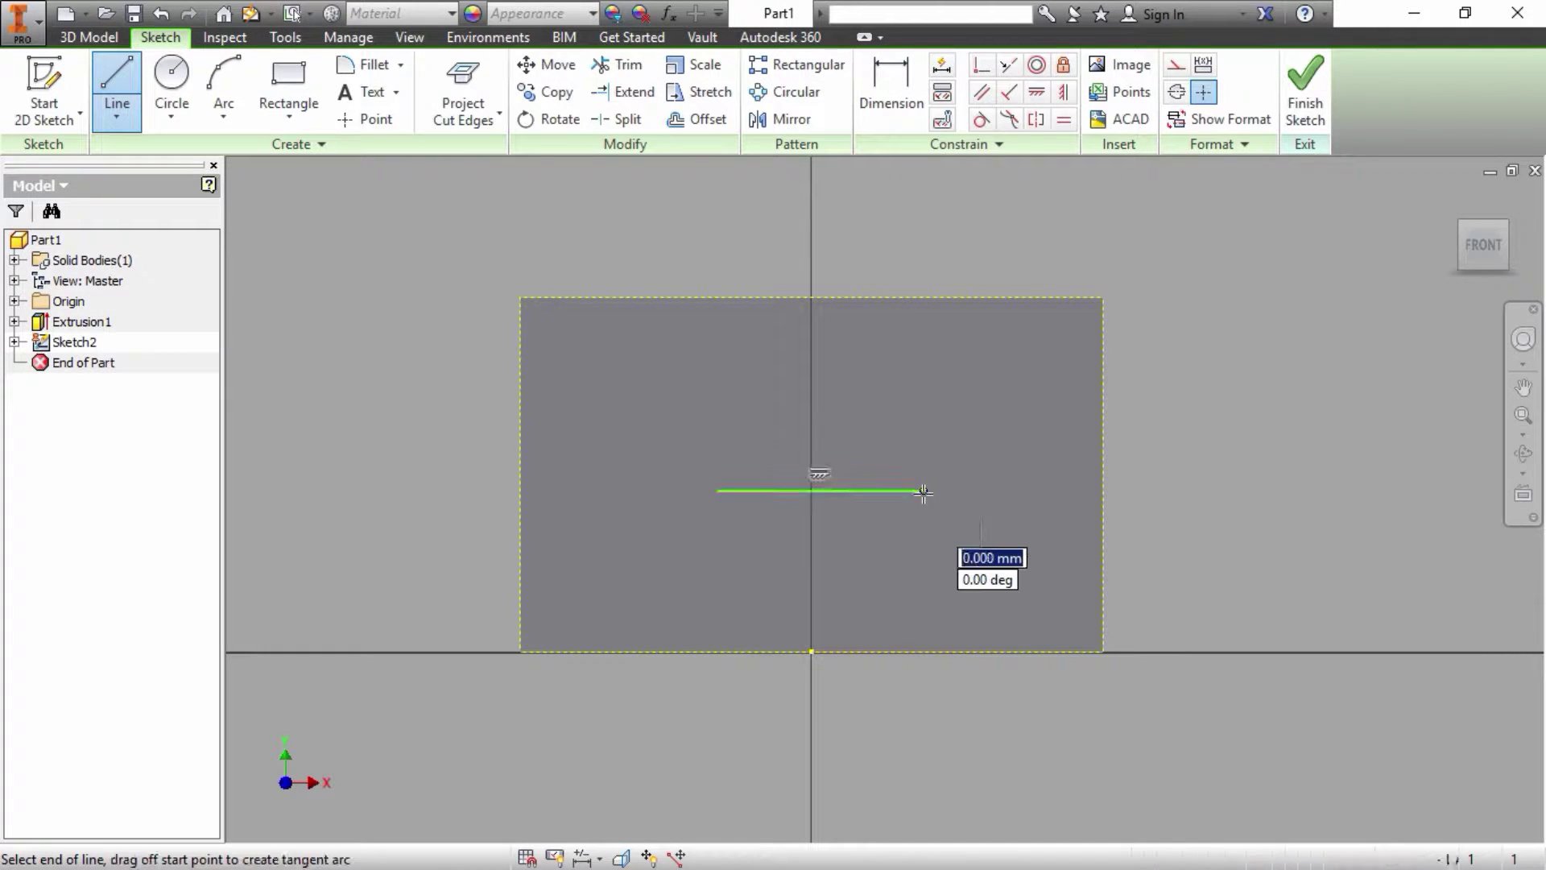
pyautogui.rightClick(887, 479)
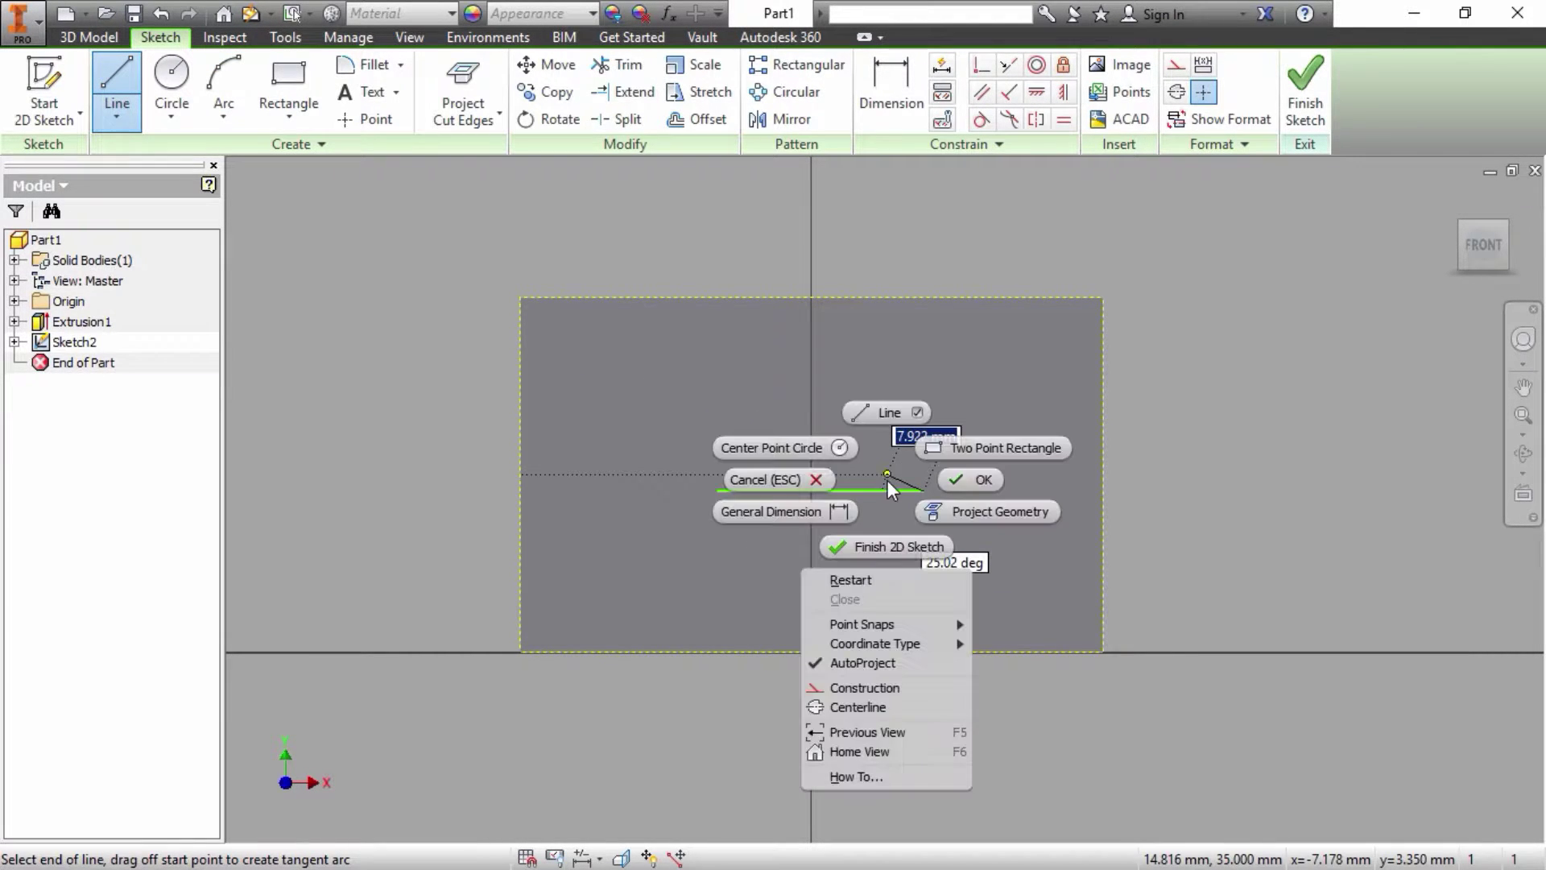
pyautogui.click(945, 480)
# Step: Draw a three-point arc of 5 mm radius curving down from the left end of the horizontal line
pyautogui.click(224, 80)
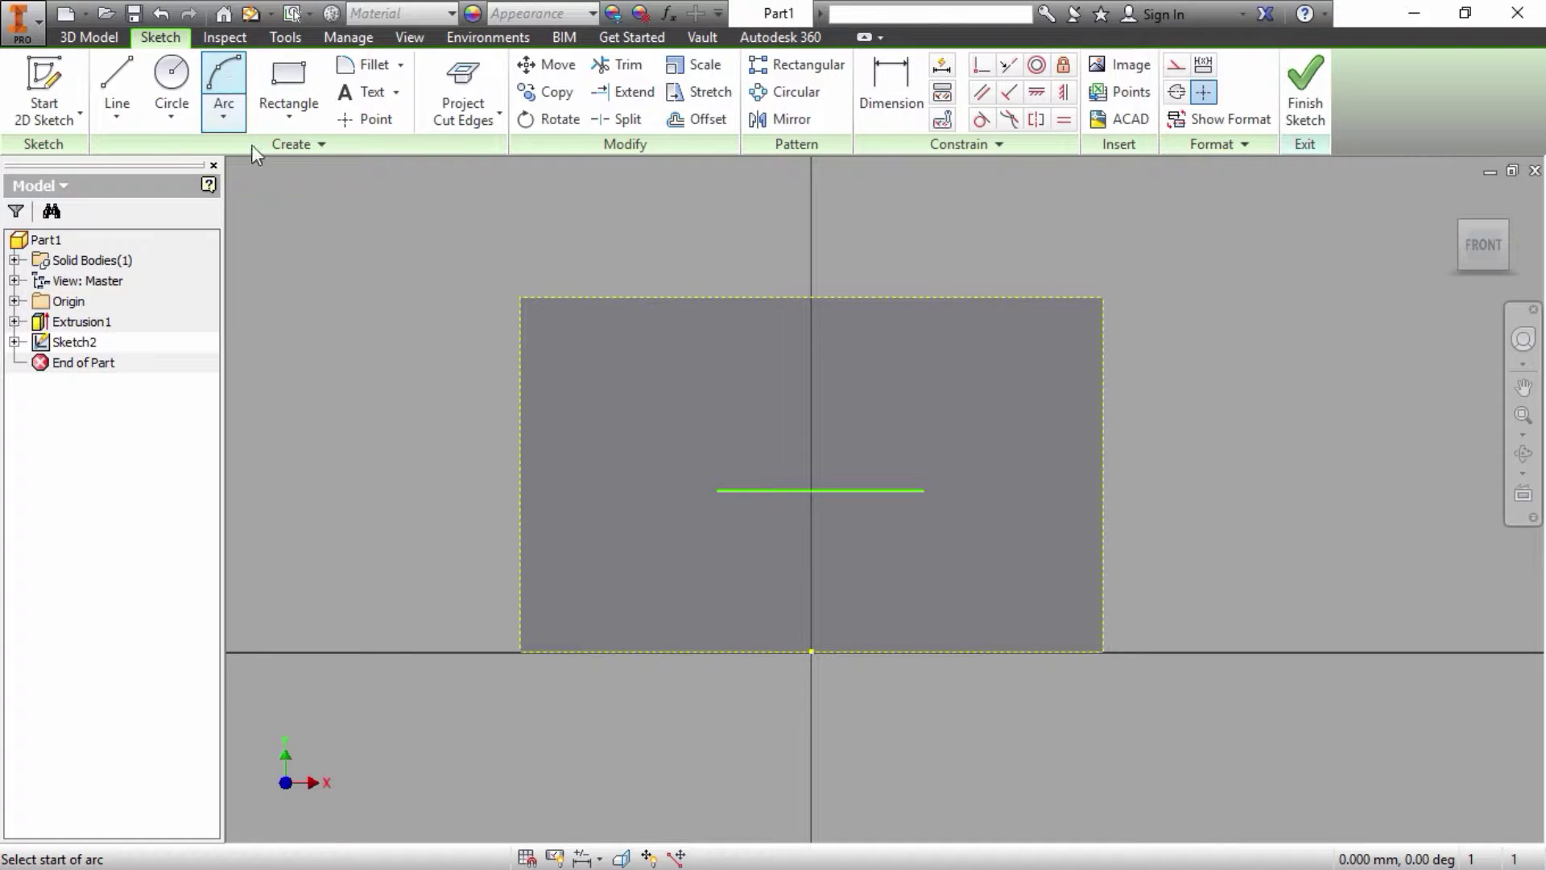
pyautogui.click(716, 490)
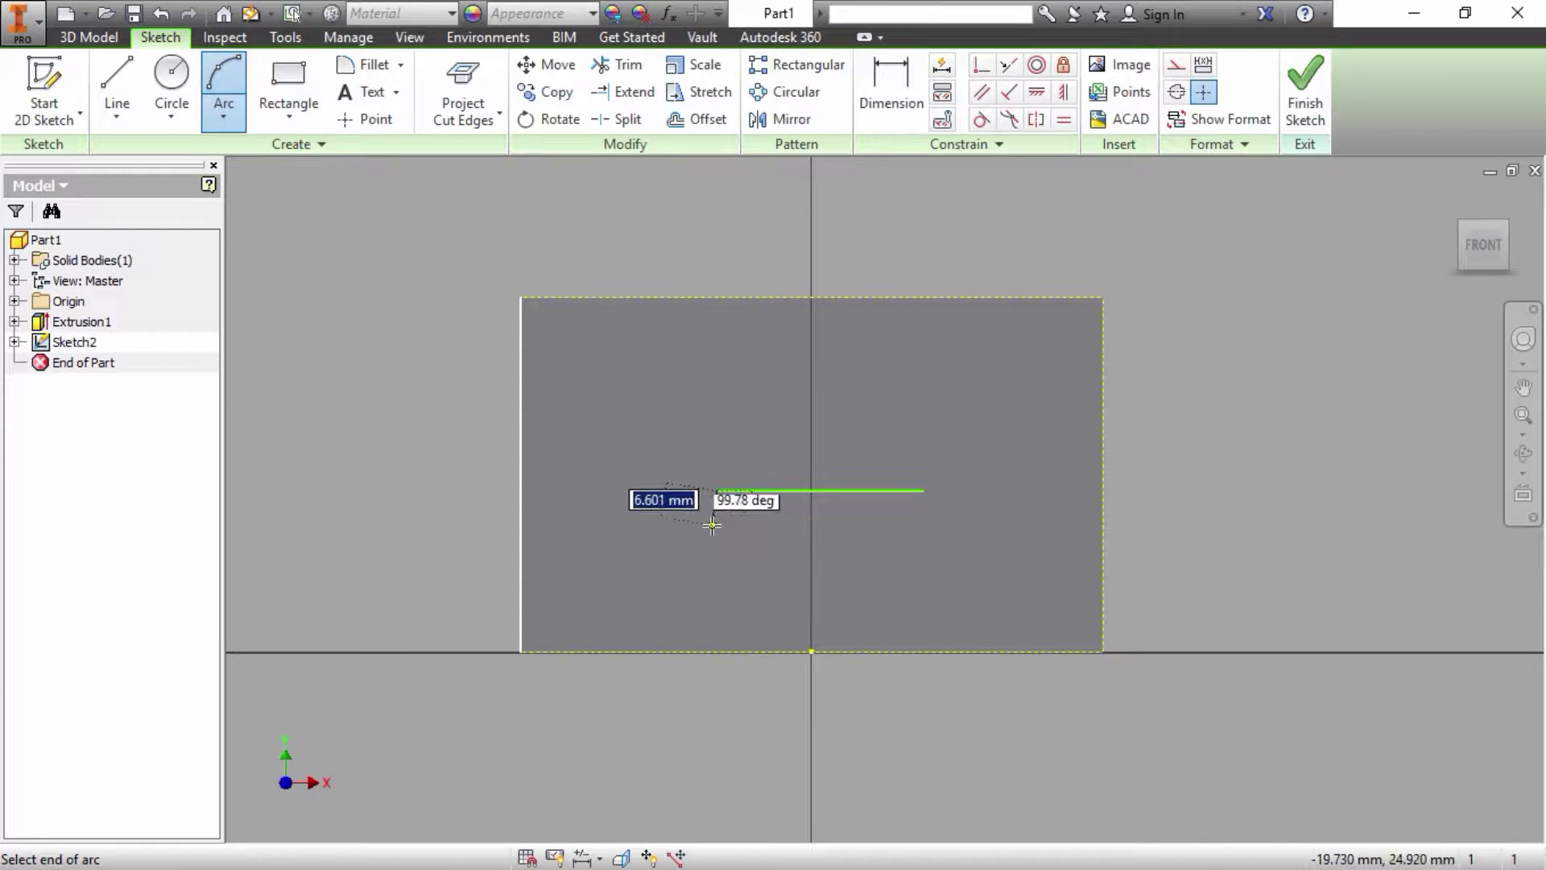
pyautogui.click(711, 526)
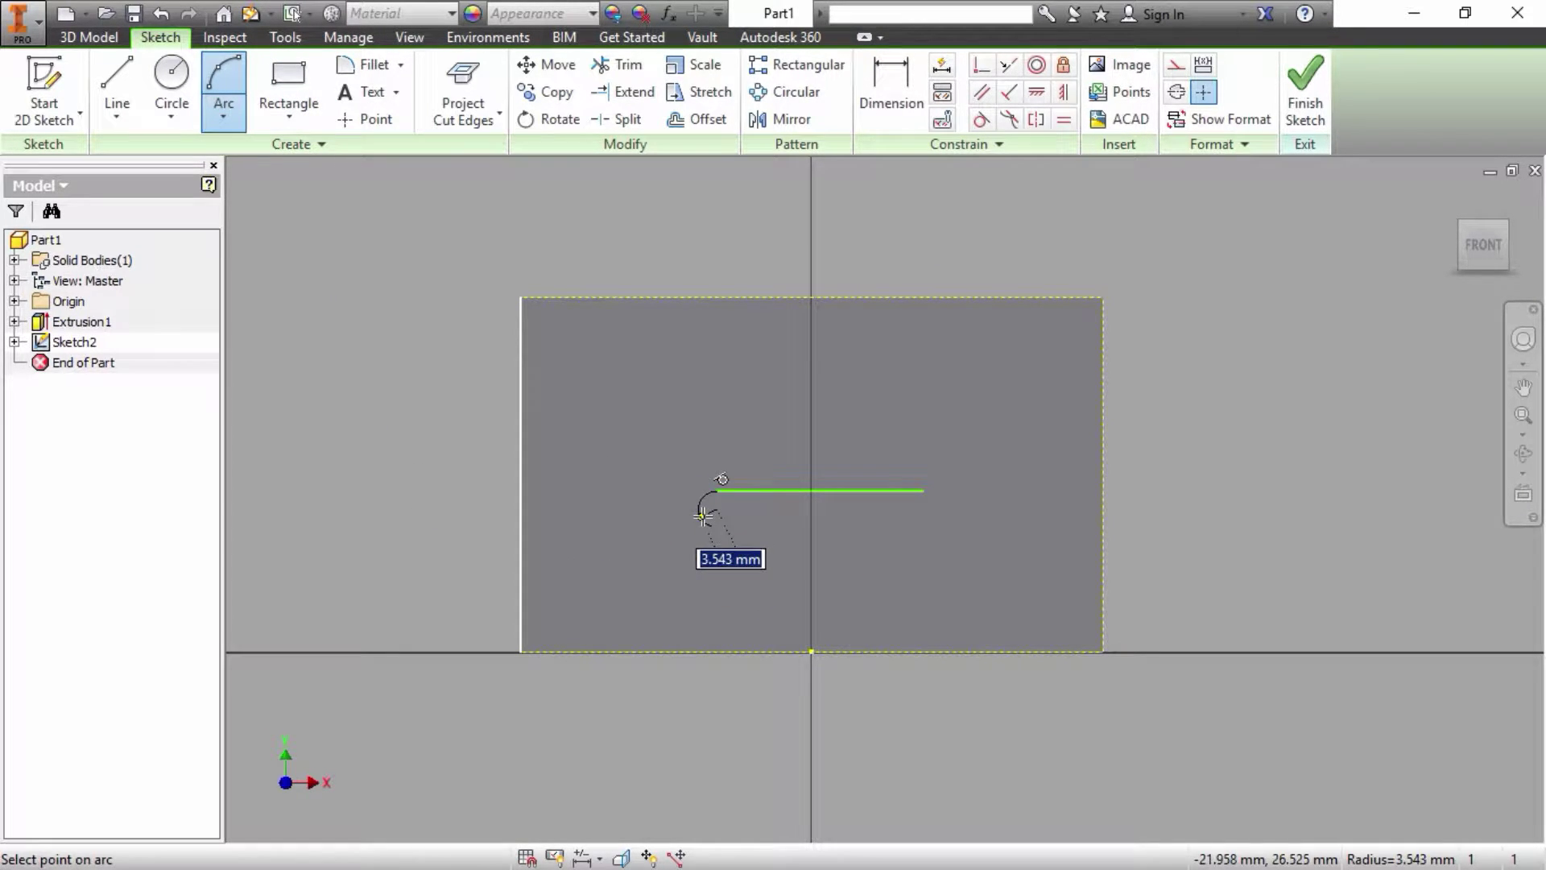
pyautogui.write('5')
pyautogui.press('Return')
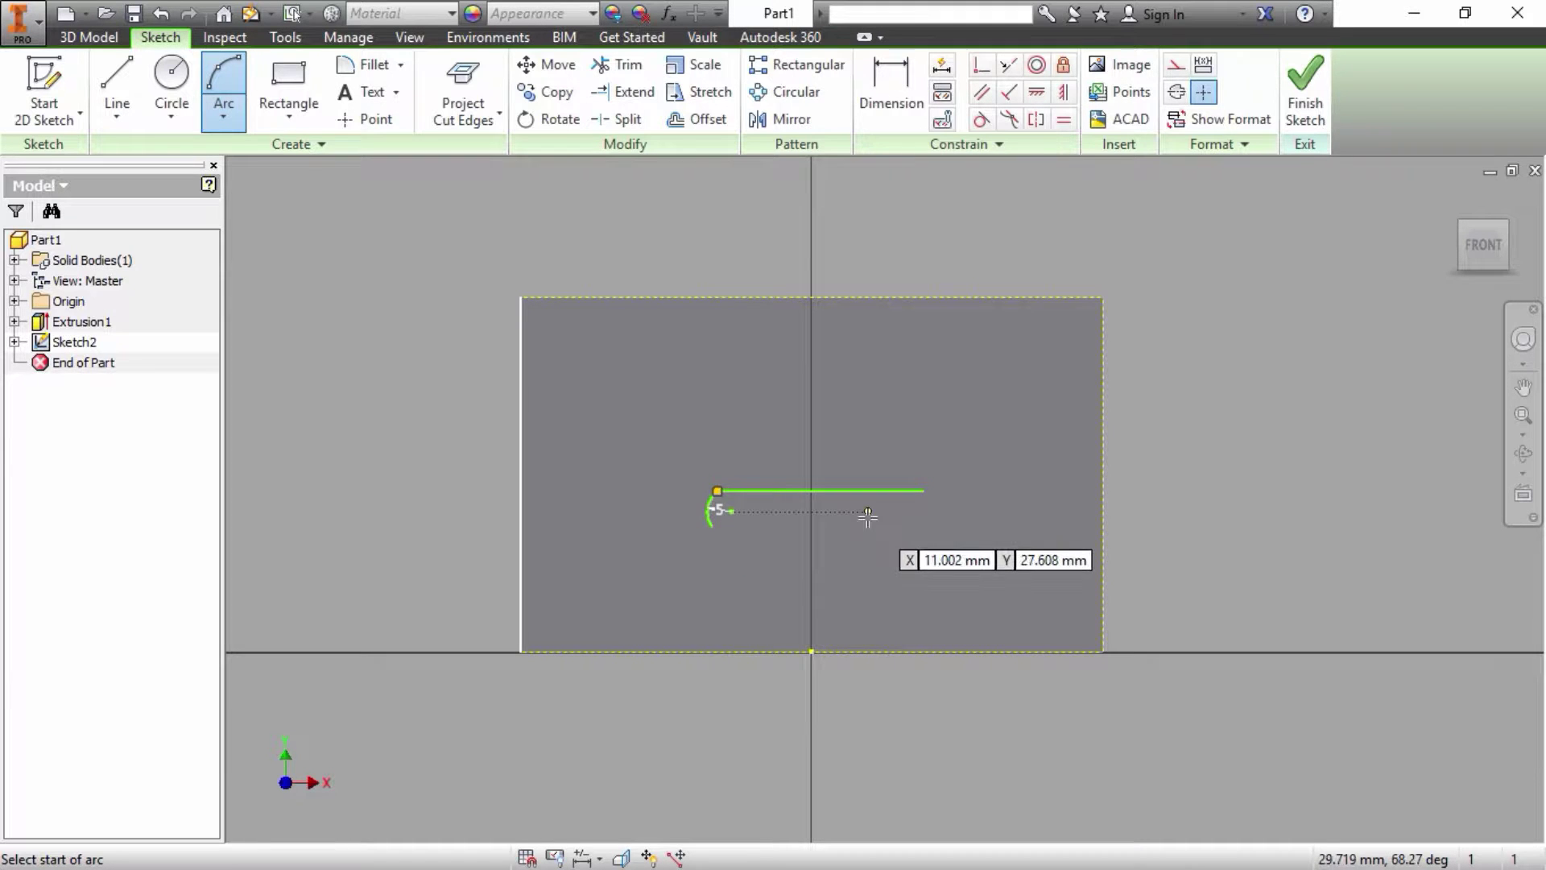
# Step: Draw a matching three-point arc of 5 mm radius down from the right end of the horizontal line
pyautogui.scroll(3, 870, 517)
pyautogui.click(970, 466)
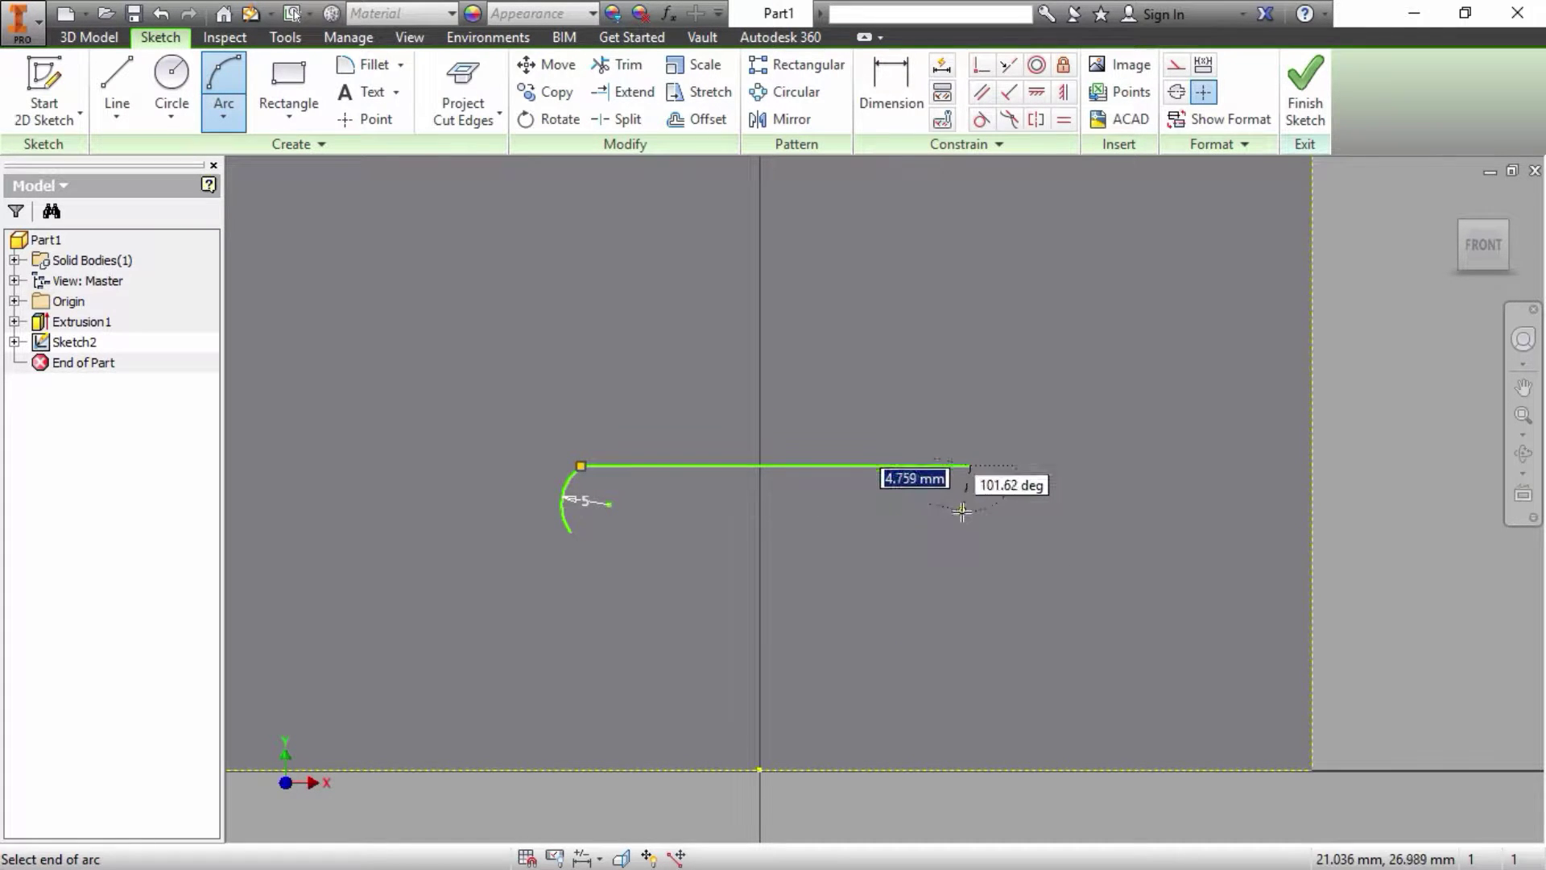
pyautogui.click(971, 505)
pyautogui.write('5')
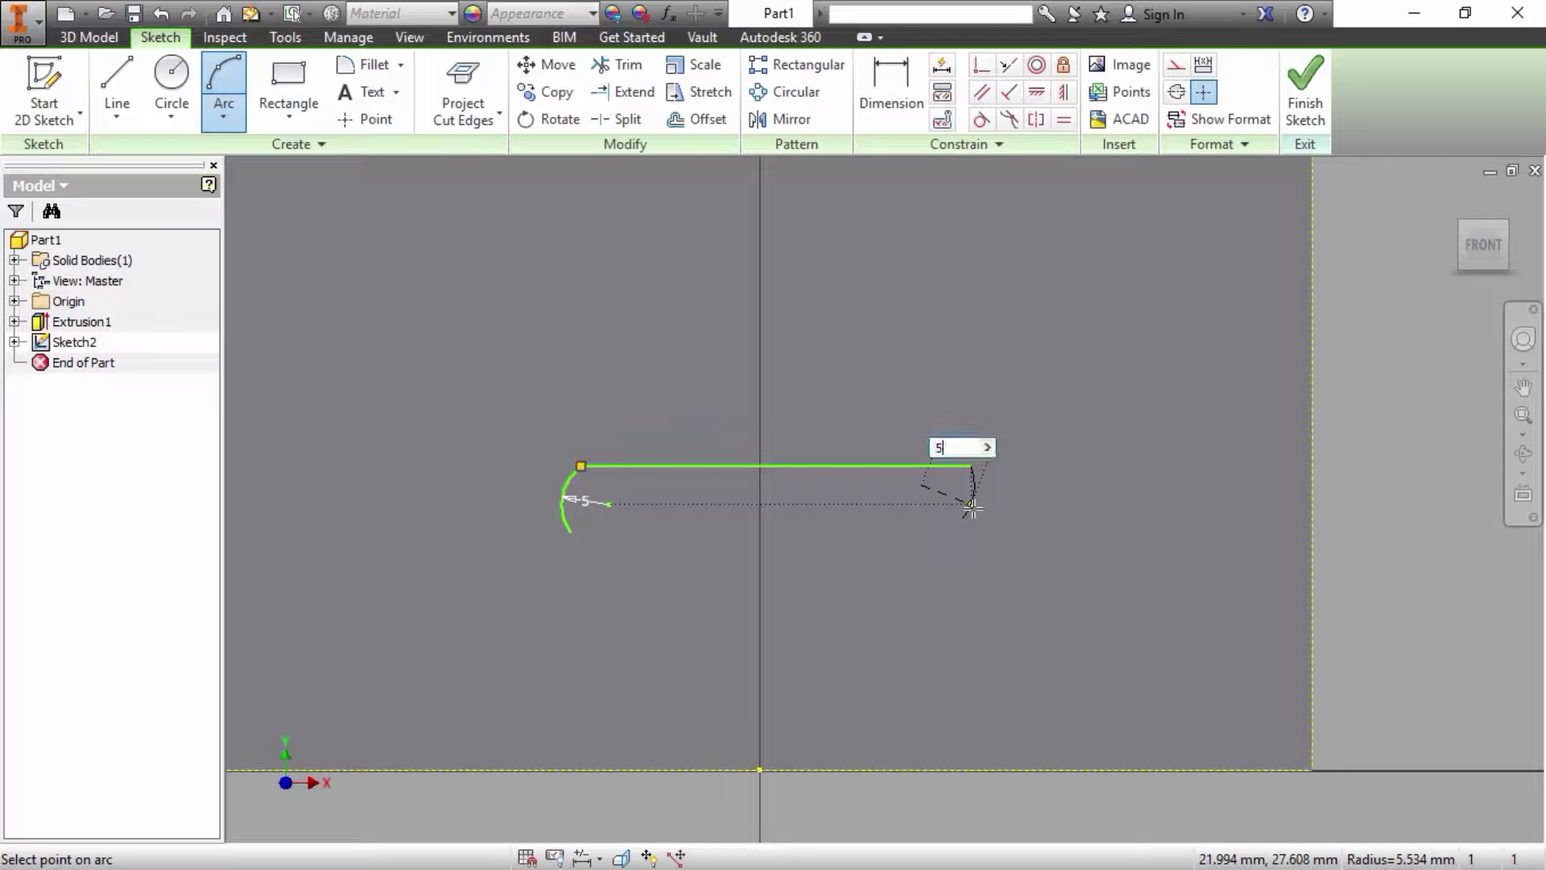
pyautogui.press('Return')
# Step: Close the profile with a 25 mm radius arc bulging downward between the free ends of the two small arcs
pyautogui.click(570, 532)
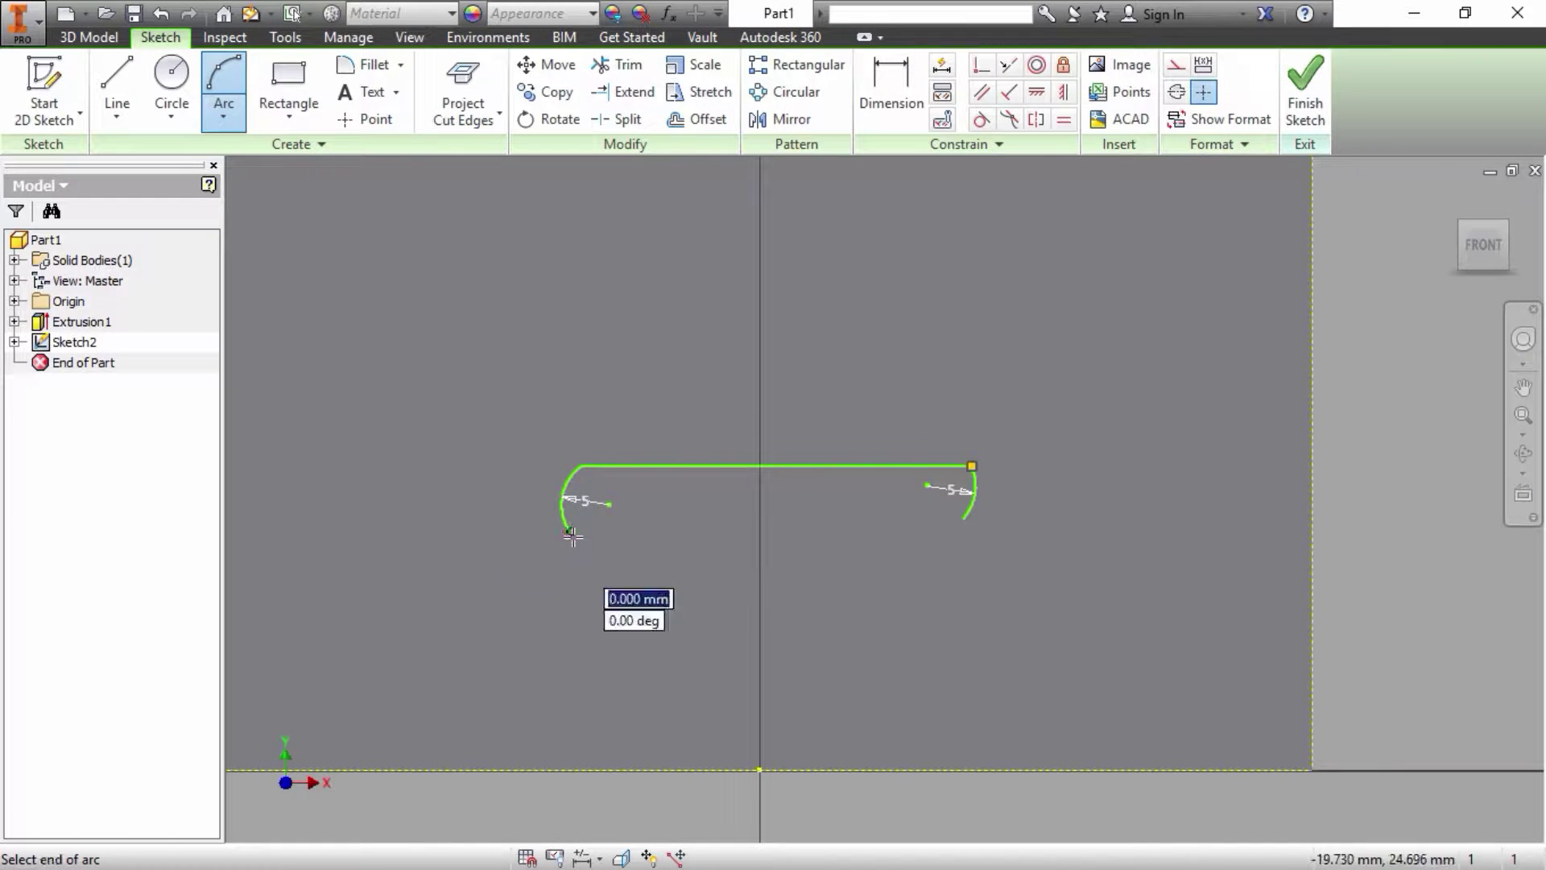
pyautogui.click(963, 520)
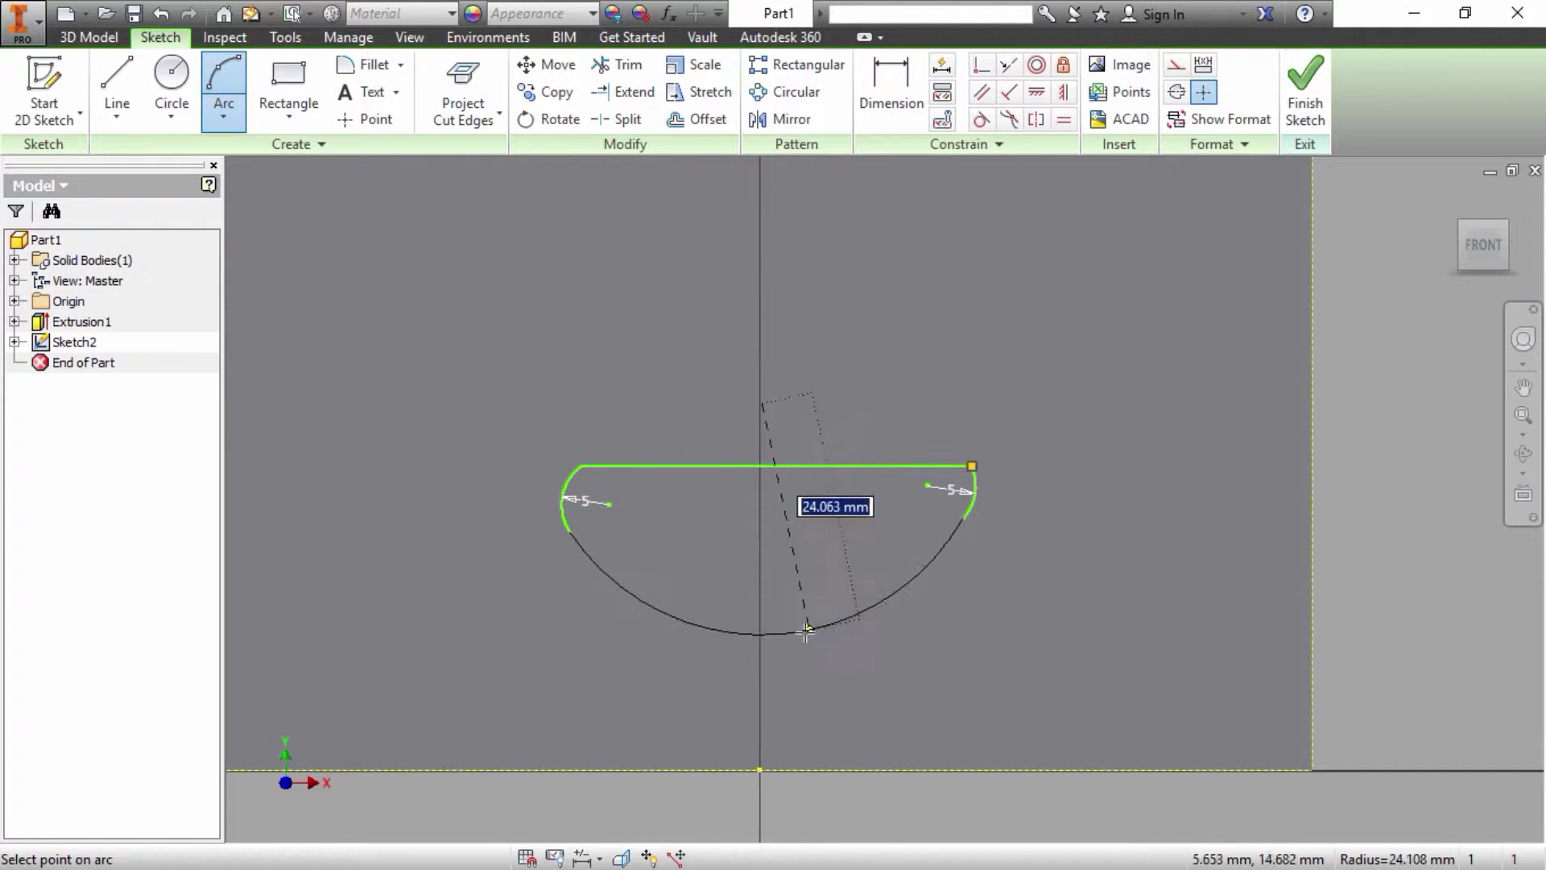
pyautogui.write('2')
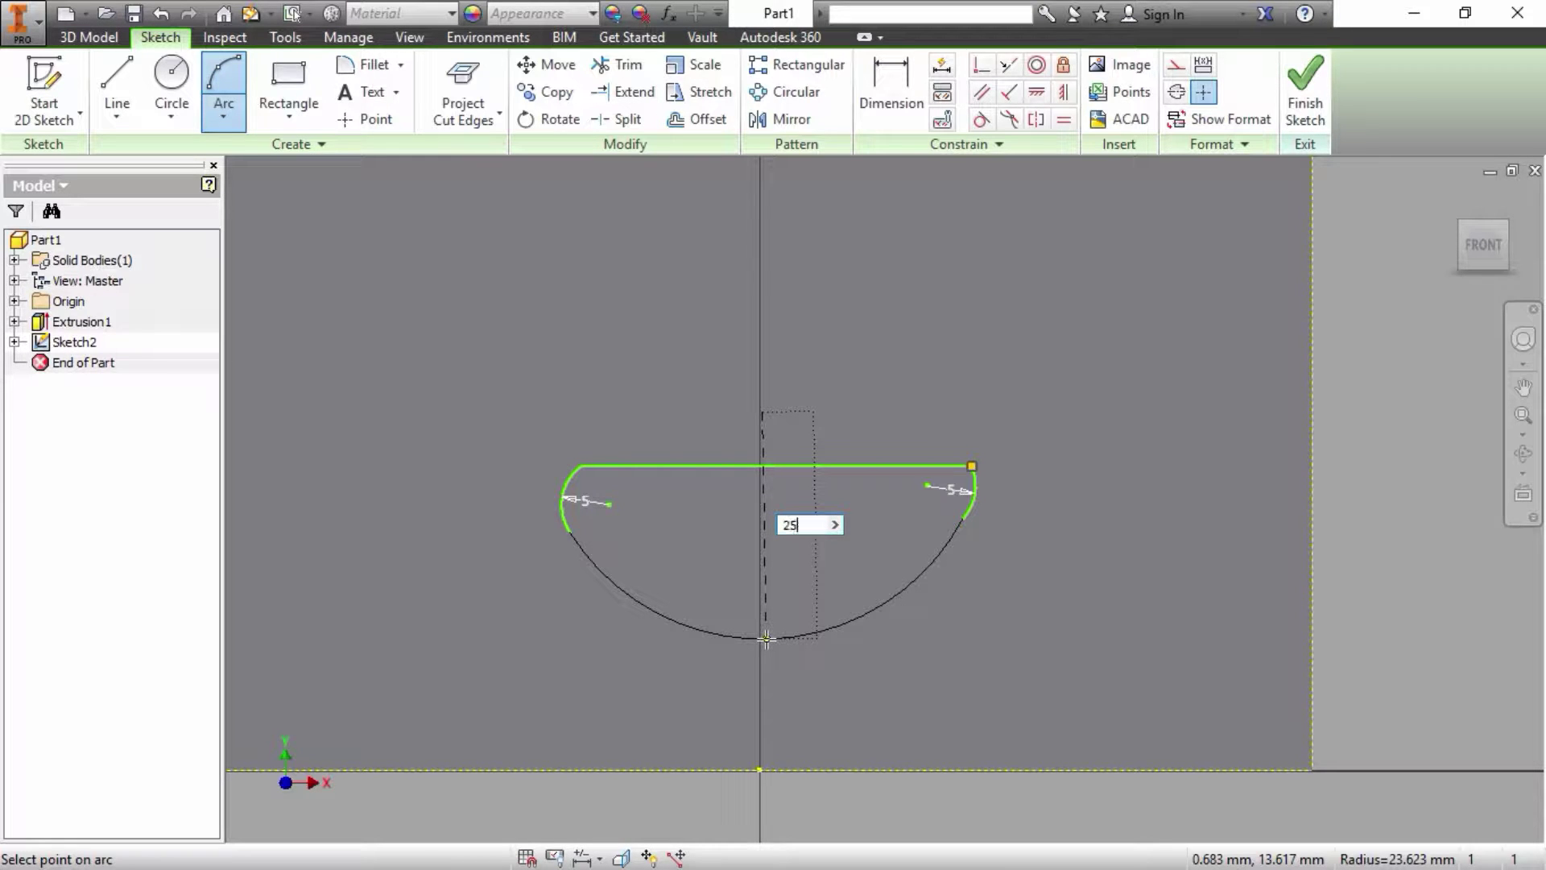
pyautogui.write('5')
pyautogui.press('Return')
pyautogui.rightClick(792, 563)
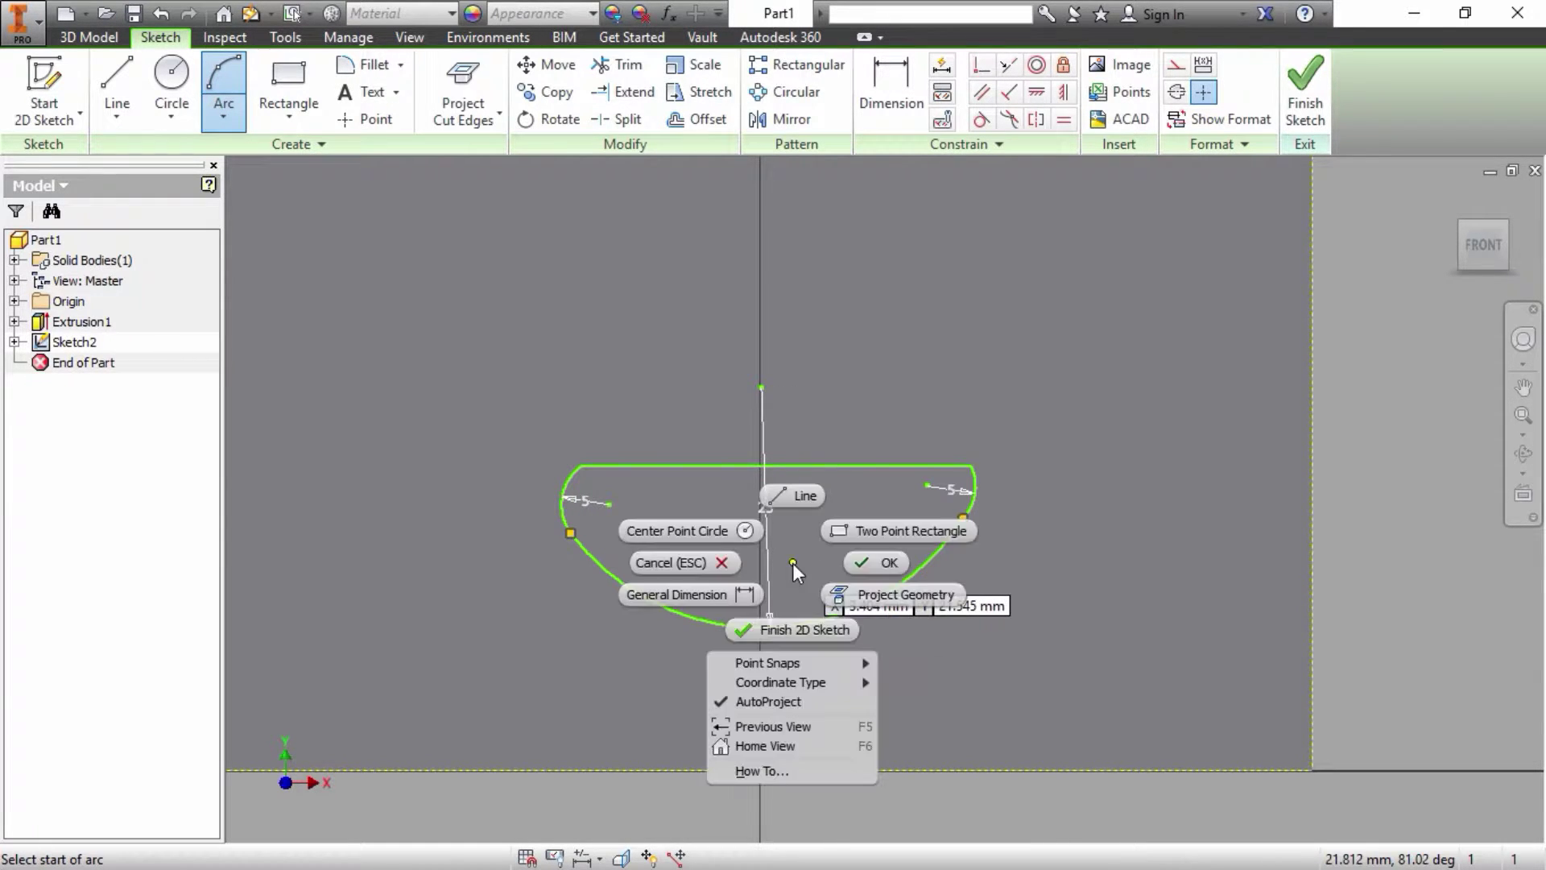
pyautogui.click(861, 563)
# Step: Make the two 5 mm arcs tangent to the horizontal line and to the 25 mm arc at all four joints
pyautogui.click(981, 120)
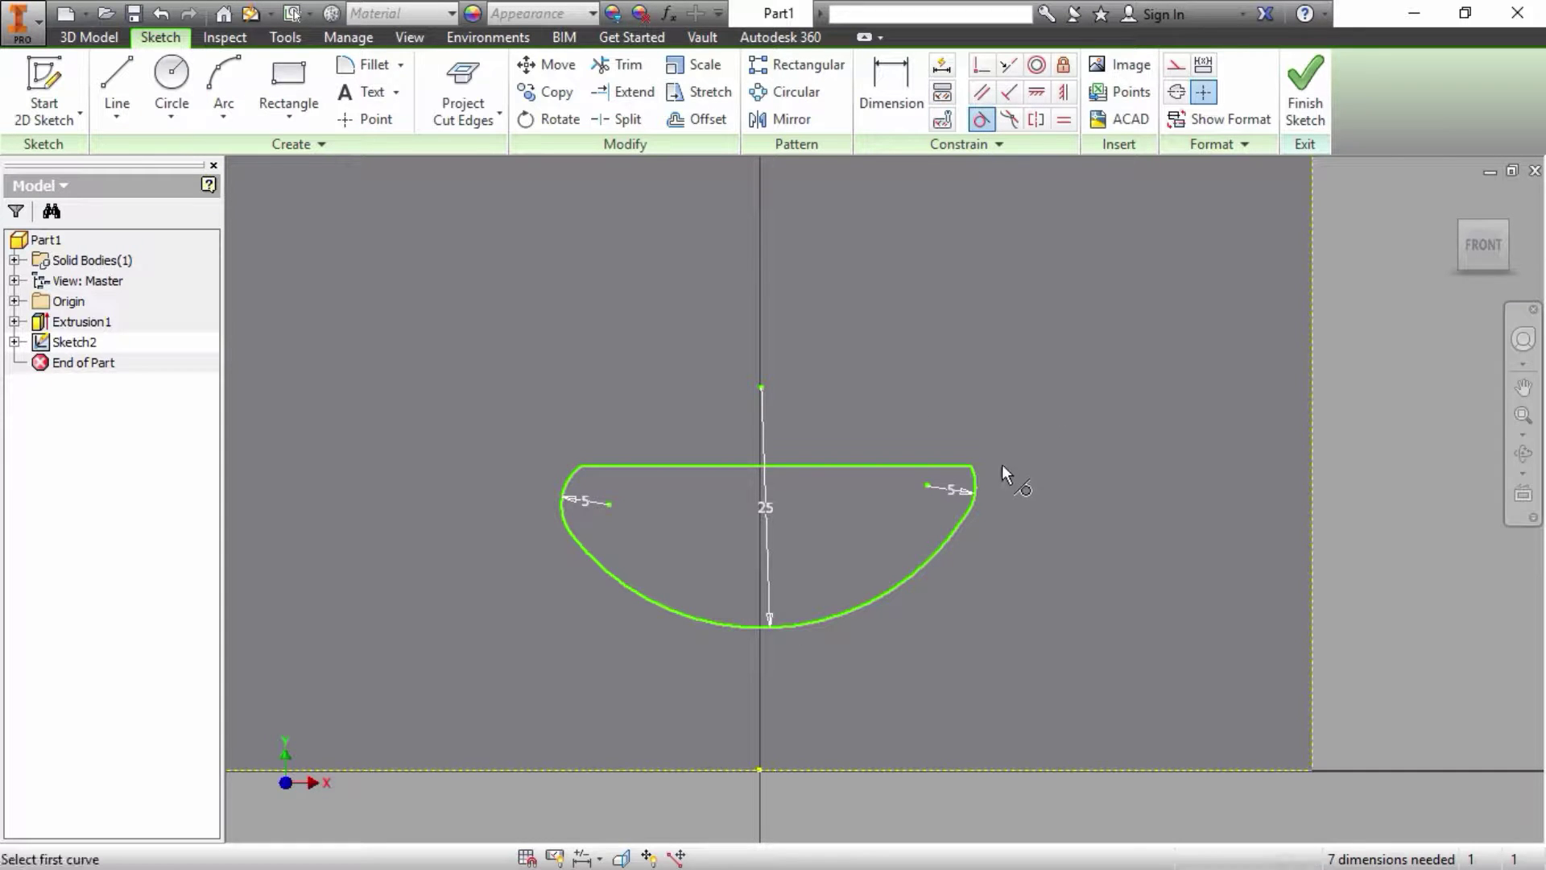
pyautogui.click(978, 485)
pyautogui.click(958, 467)
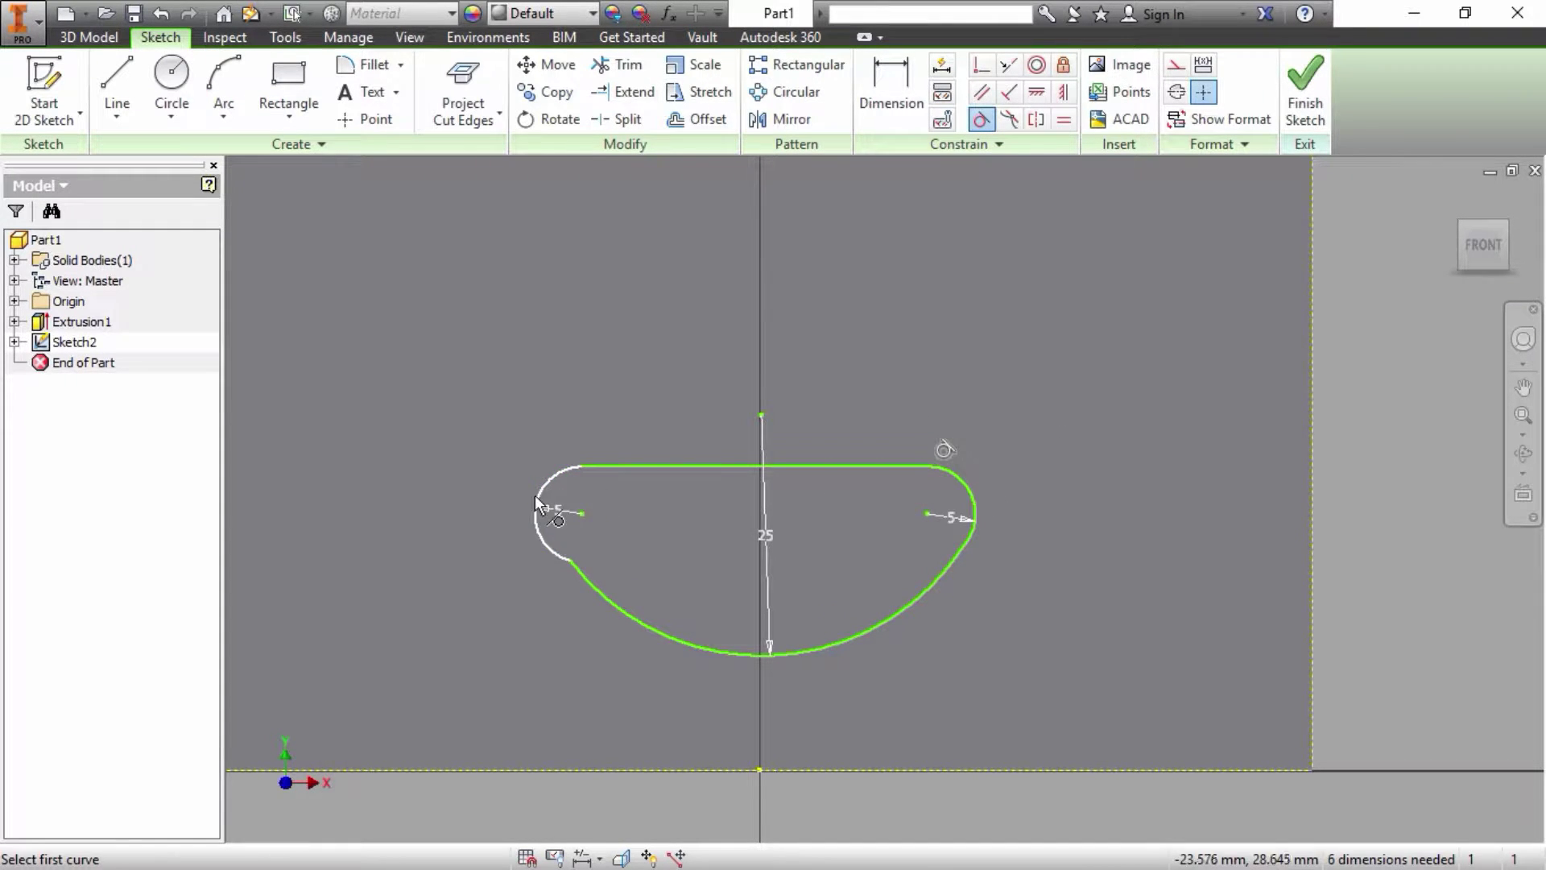
pyautogui.click(570, 545)
pyautogui.click(596, 582)
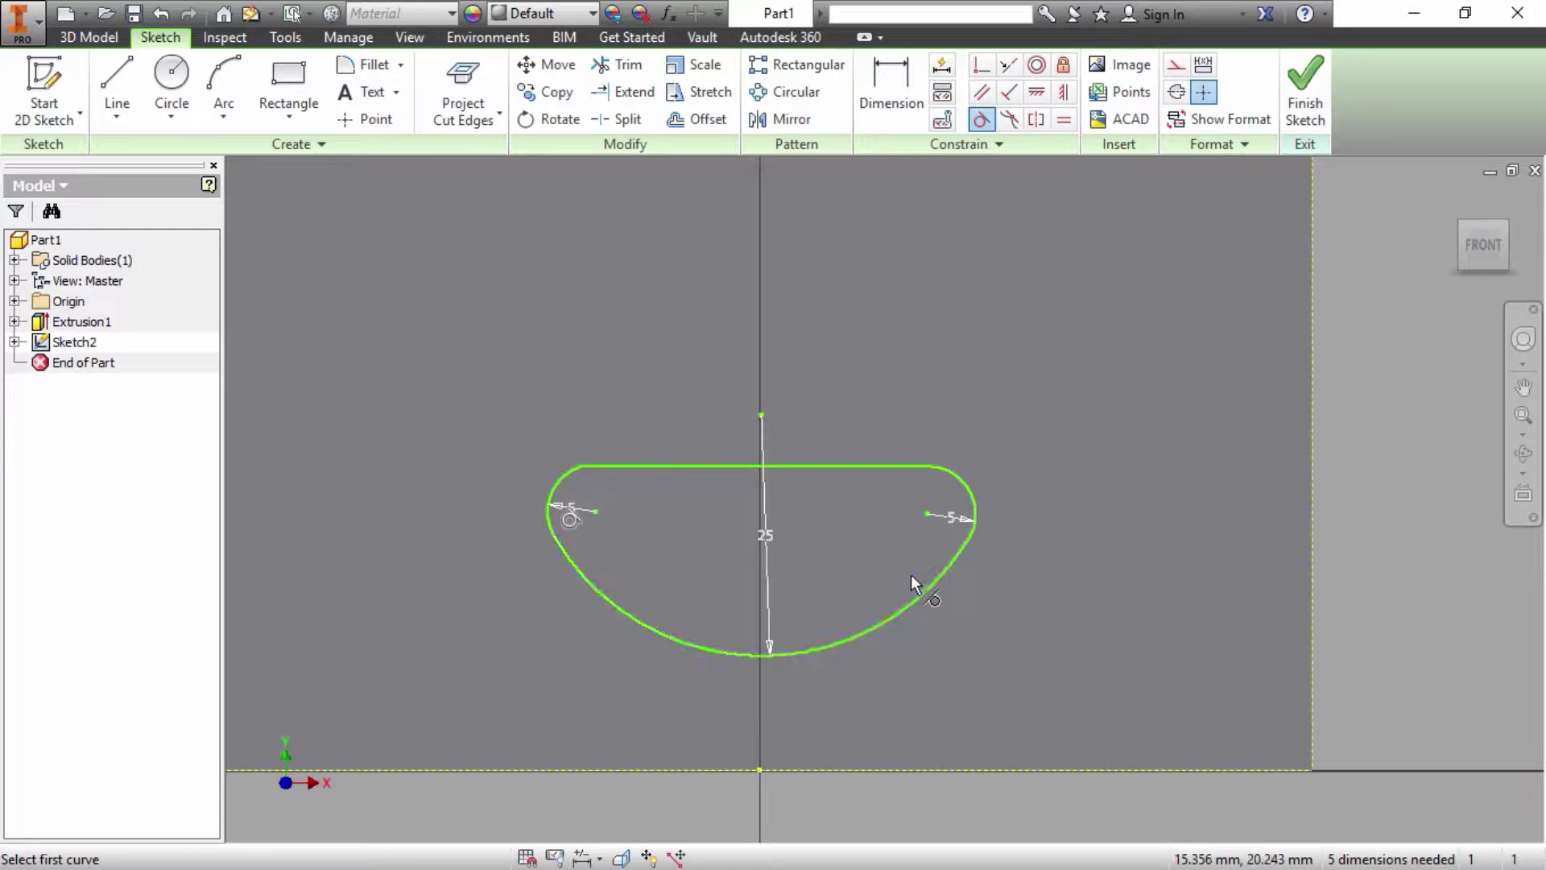
pyautogui.click(979, 518)
pyautogui.click(950, 562)
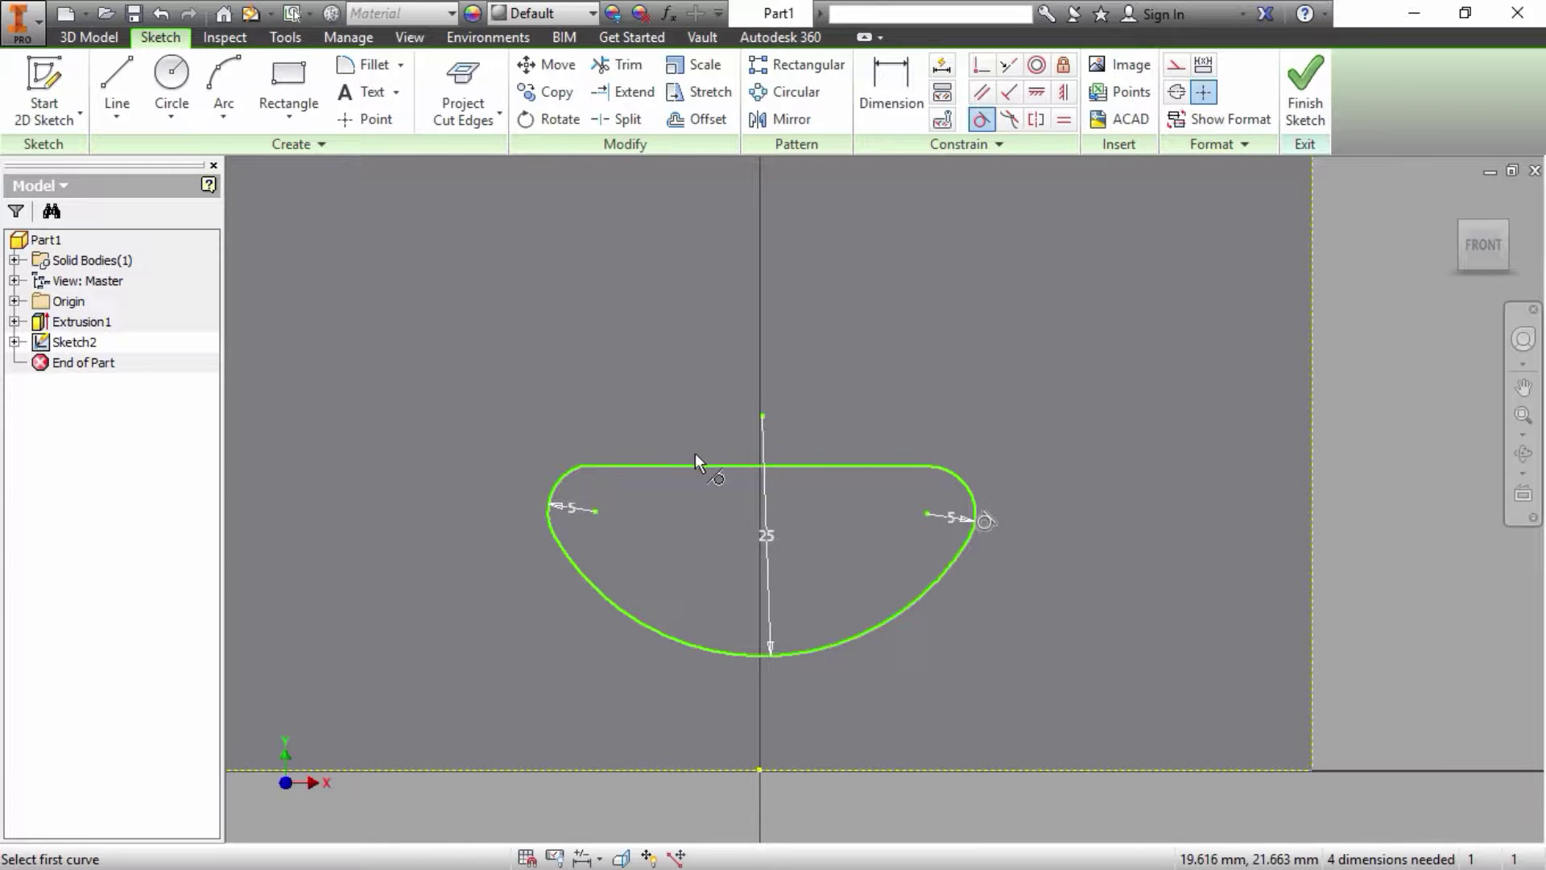
pyautogui.click(661, 466)
pyautogui.click(552, 498)
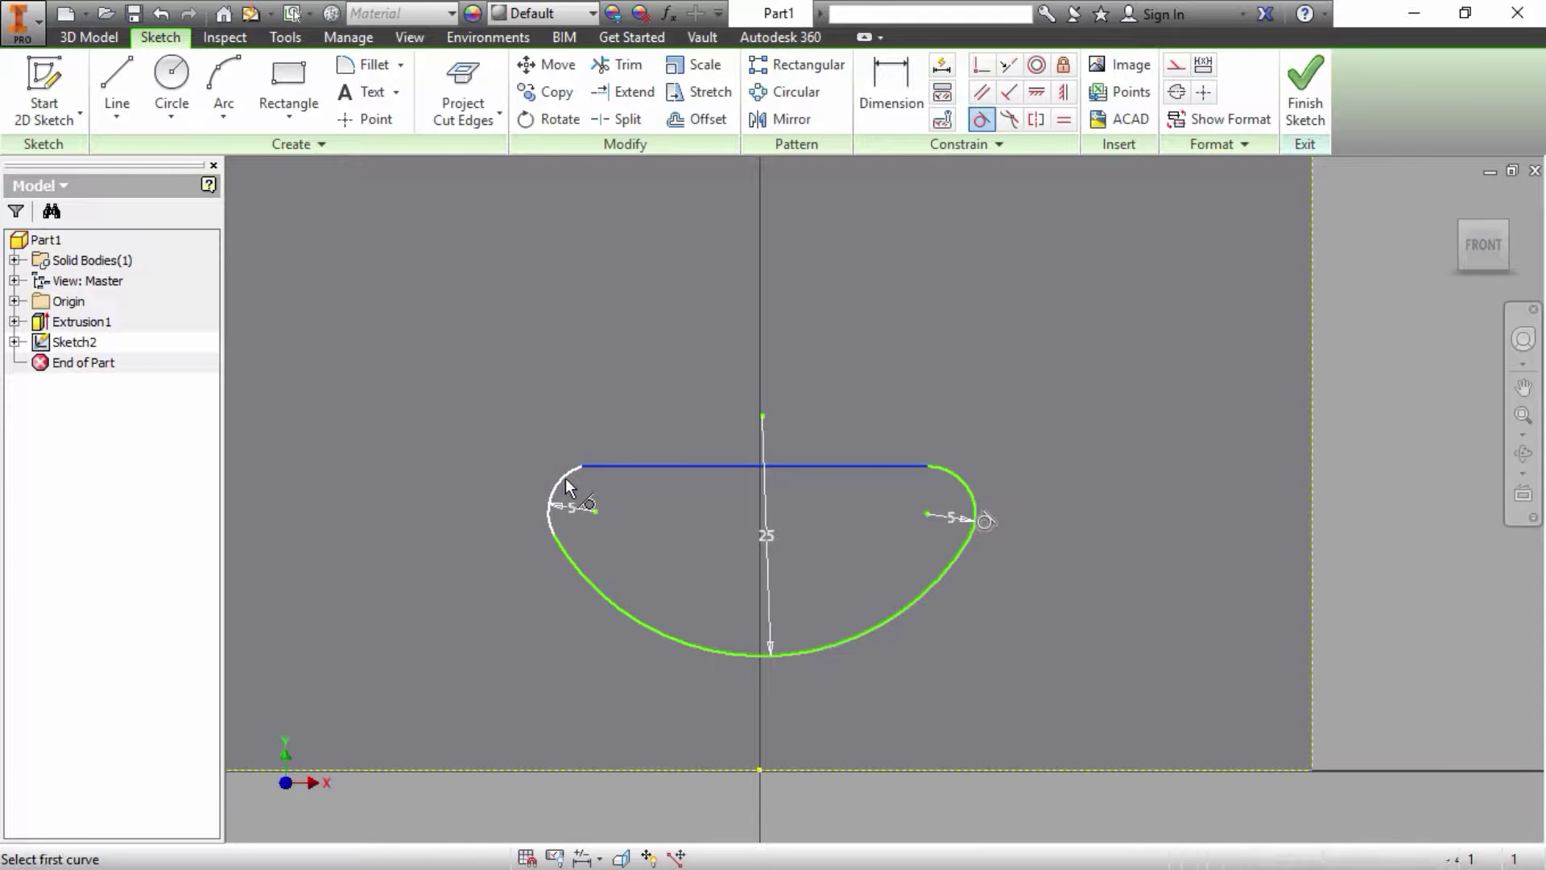
pyautogui.rightClick(654, 316)
pyautogui.click(734, 315)
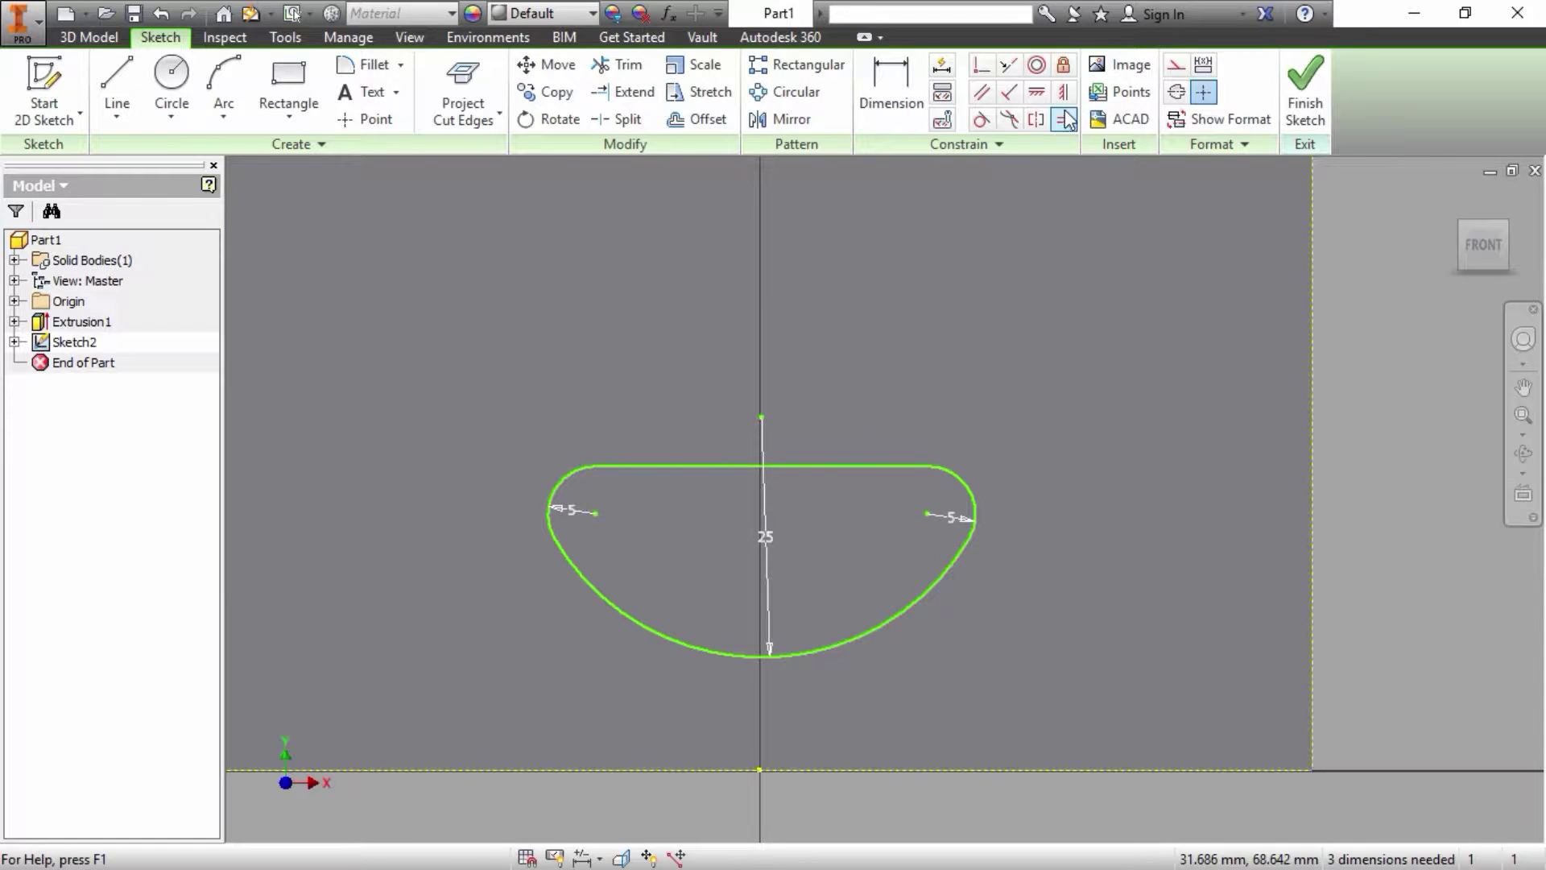
# Step: Align the horizontal line's midpoint vertically with the sketch origin on the plate's lower edge
pyautogui.click(763, 465)
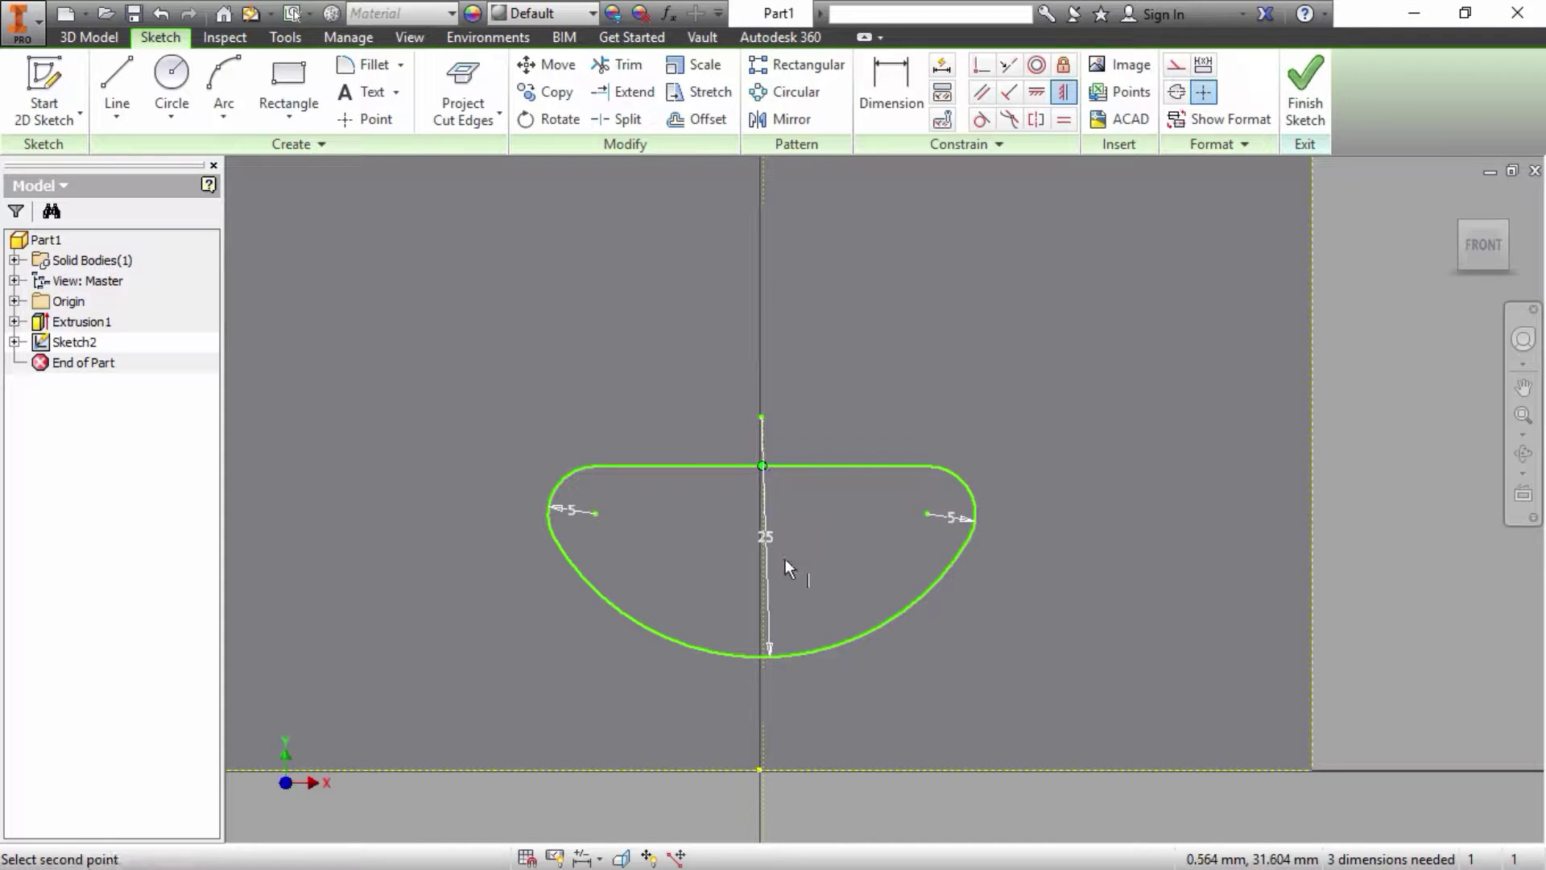
pyautogui.click(762, 771)
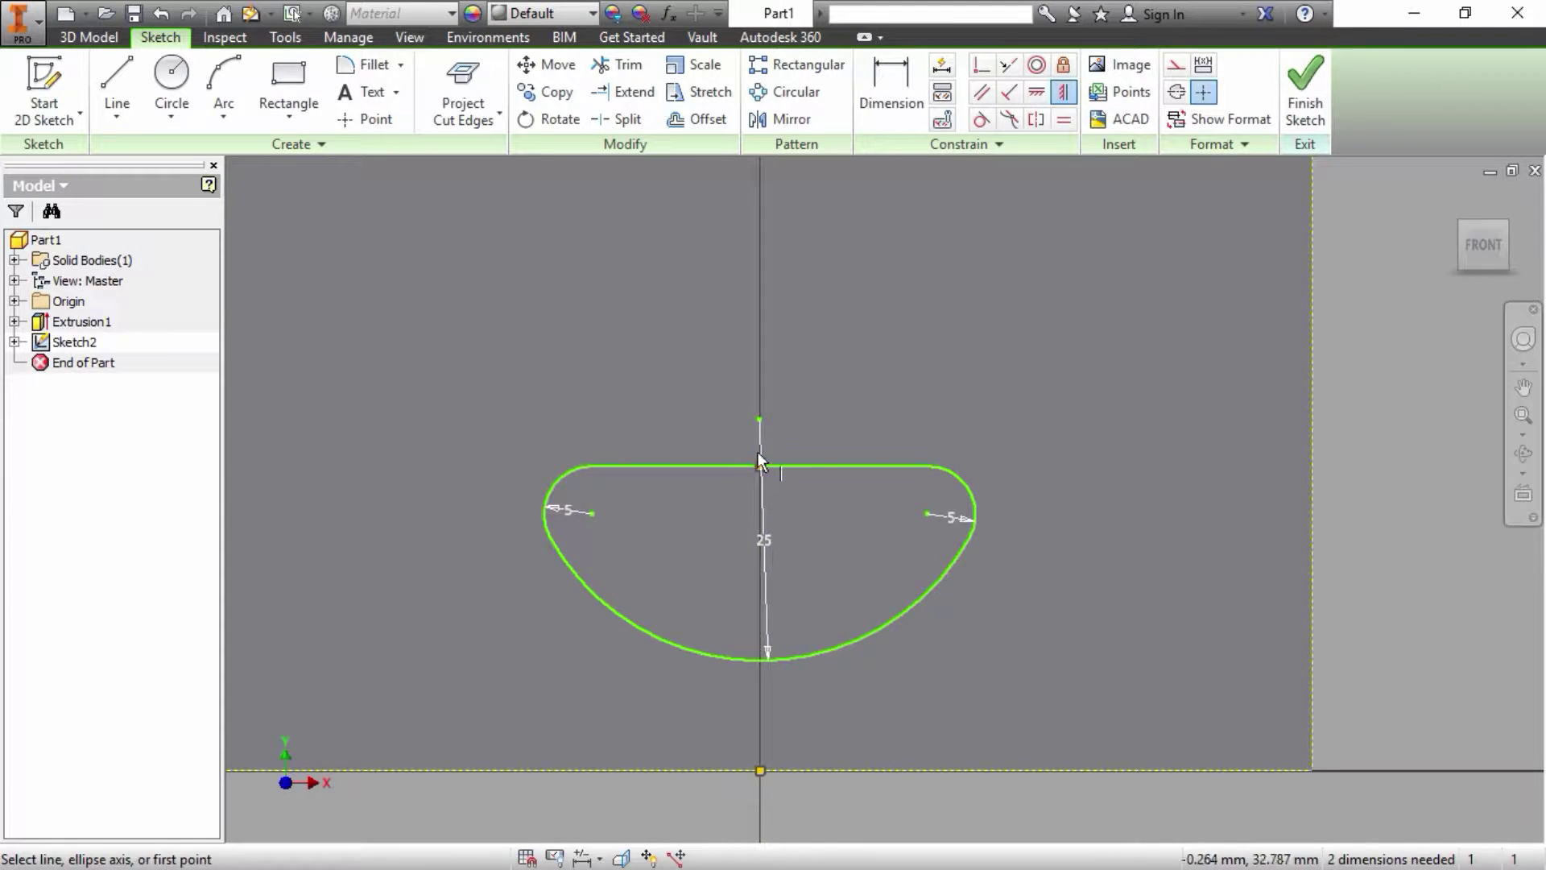
# Step: Try to align the 25 mm arc's center vertically with the sketch origin
pyautogui.click(760, 419)
pyautogui.click(761, 766)
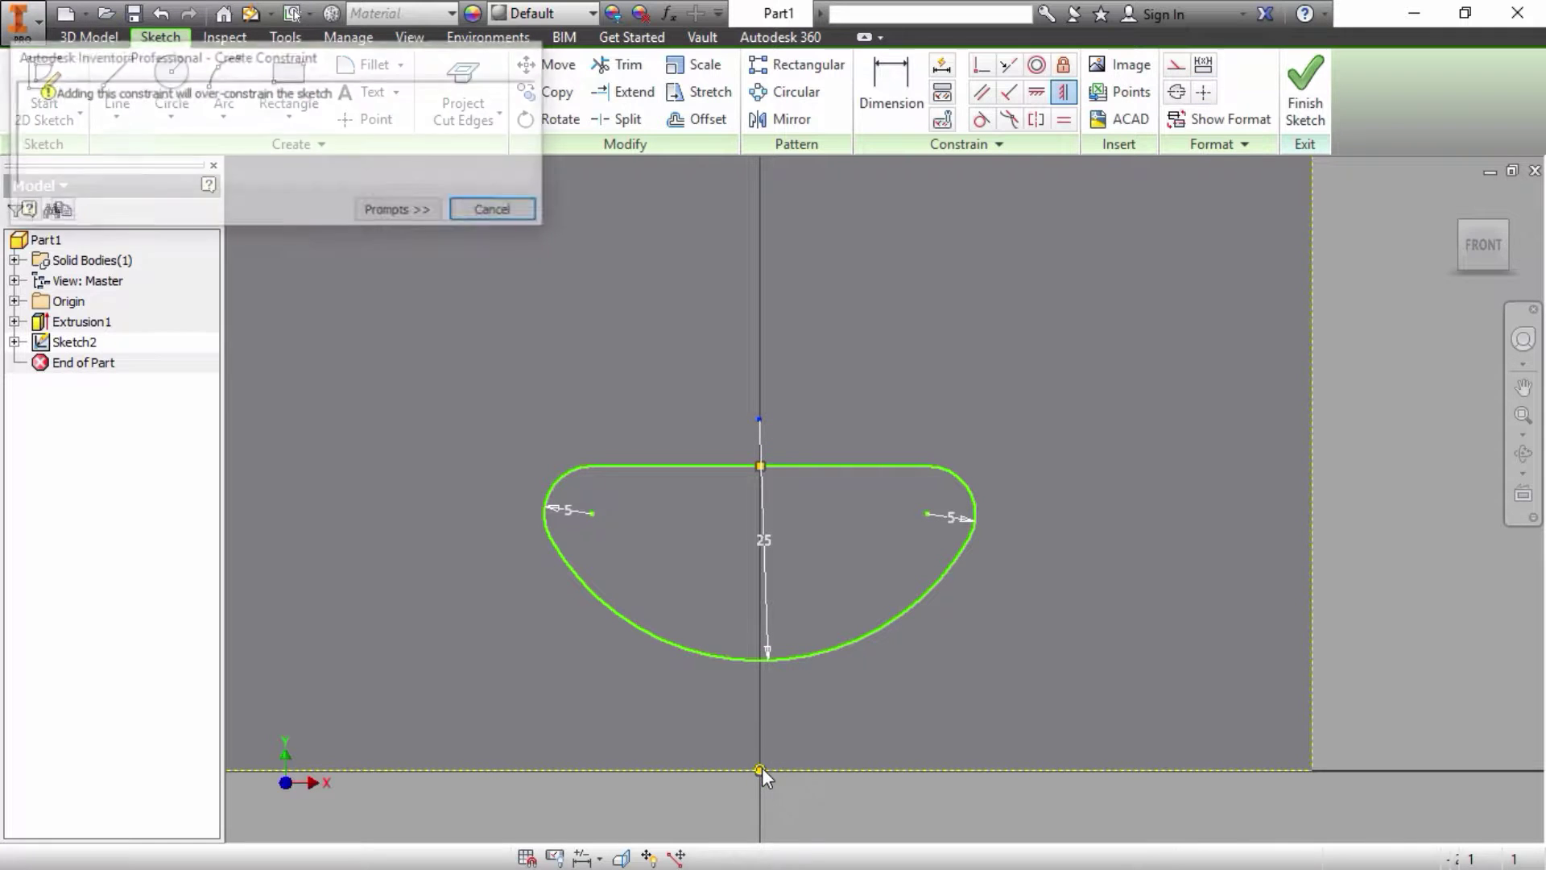
pyautogui.click(522, 211)
pyautogui.rightClick(707, 234)
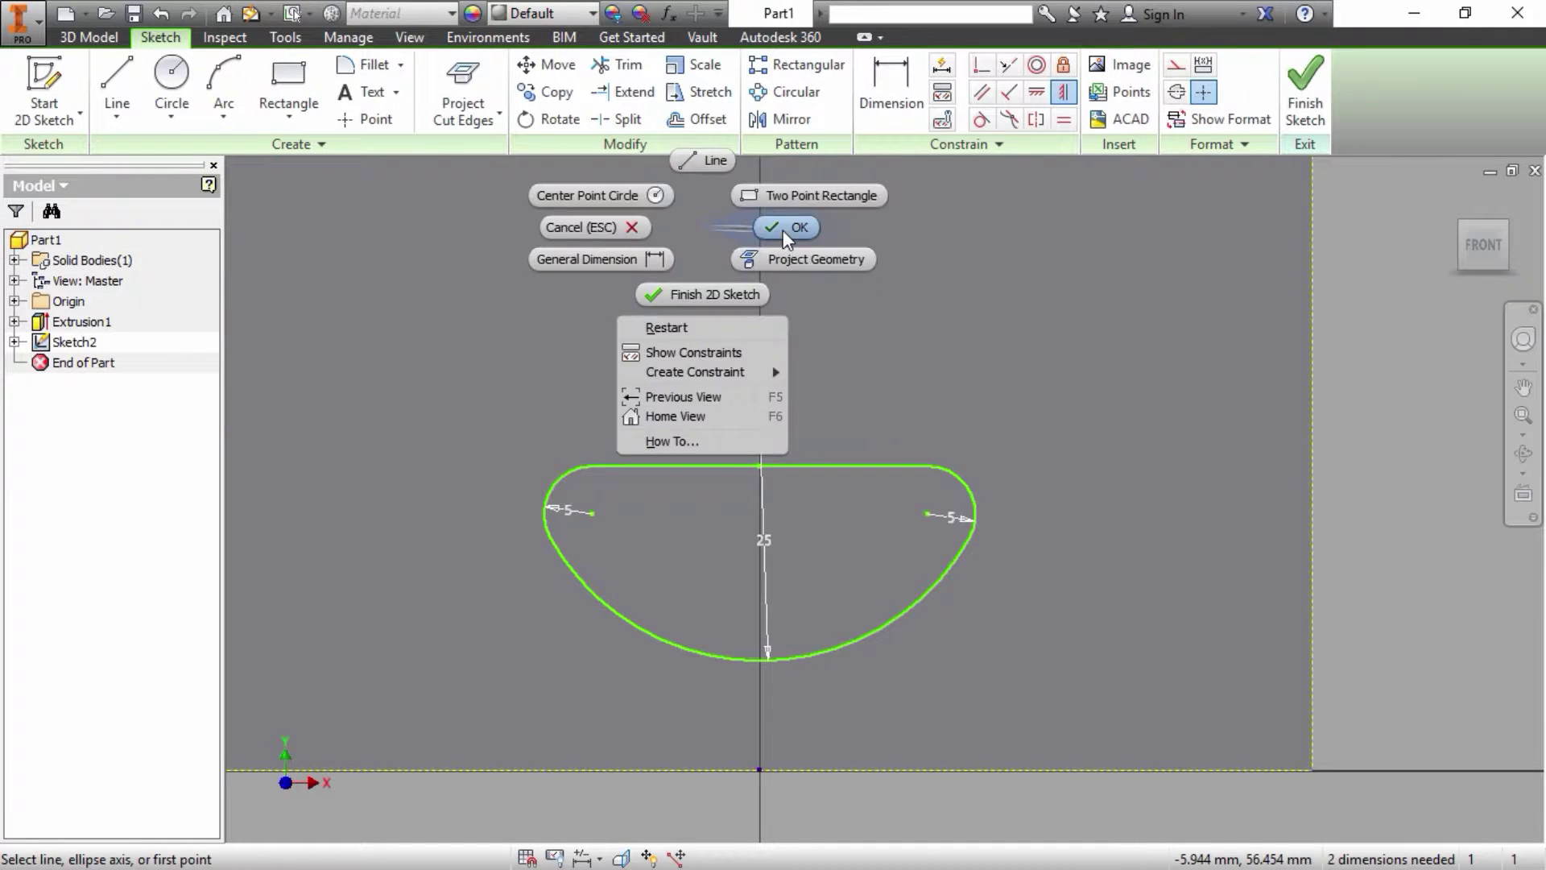
# Step: Dimension the horizontal line 28 mm above the sketch origin
pyautogui.click(887, 86)
pyautogui.click(803, 466)
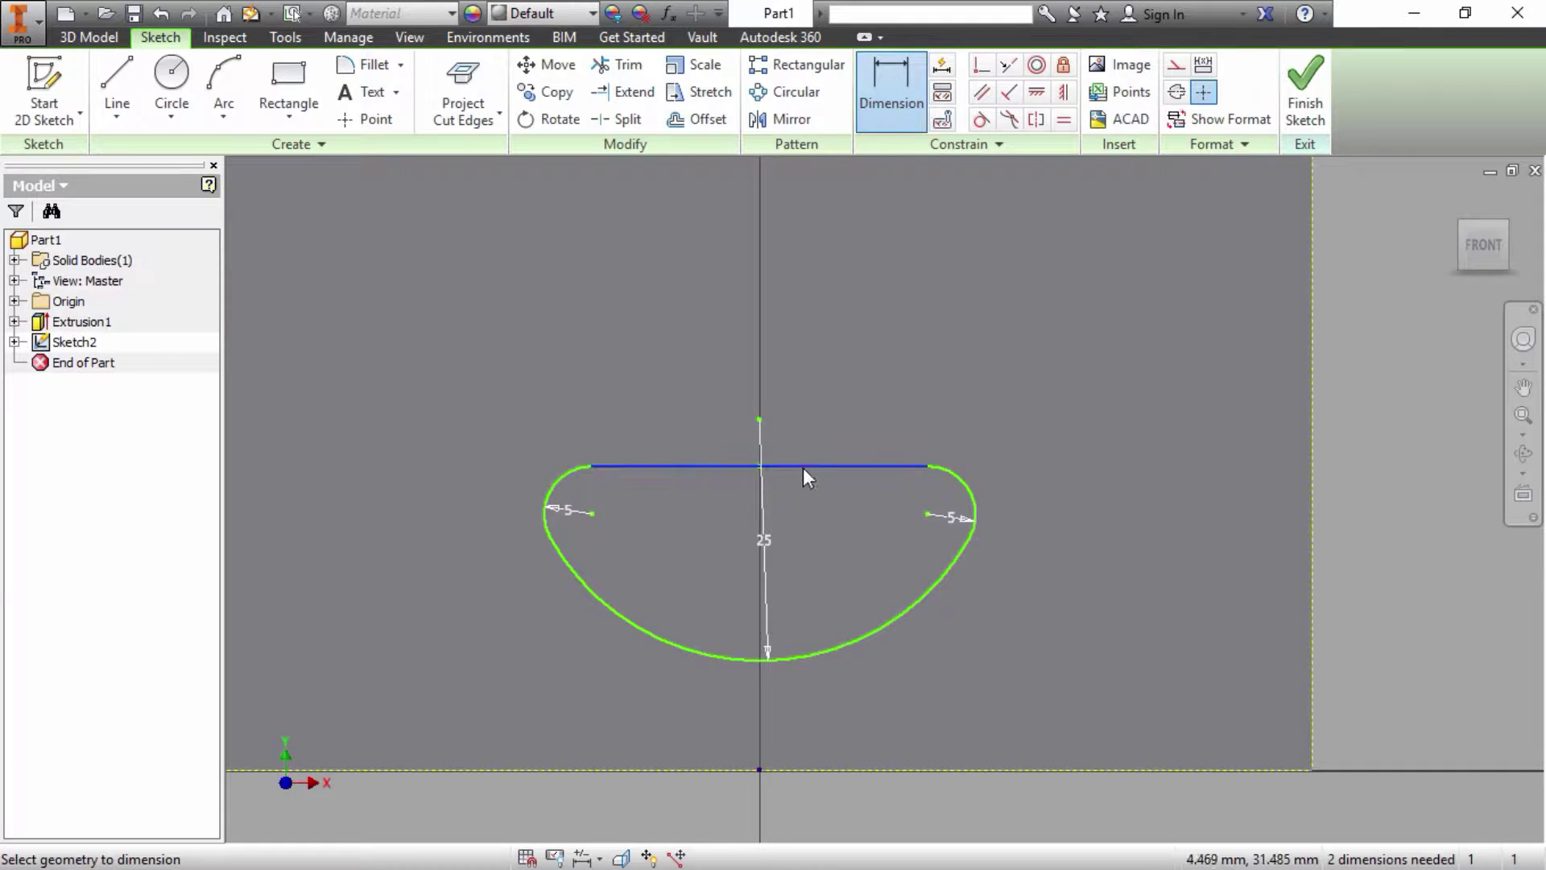
pyautogui.click(760, 770)
pyautogui.click(1053, 617)
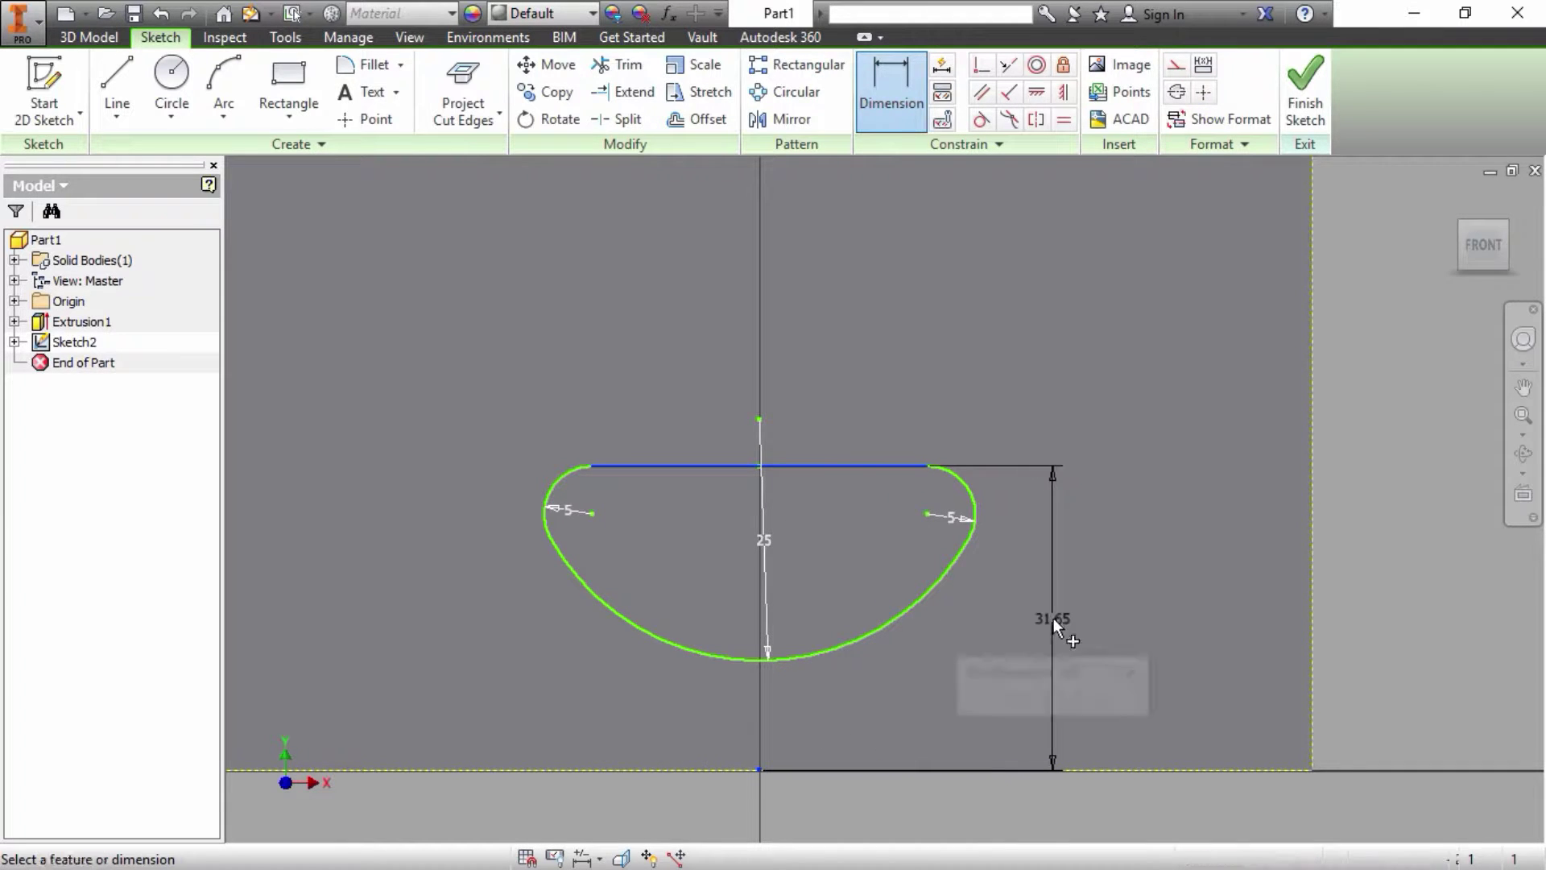
pyautogui.write('28')
pyautogui.press('Return')
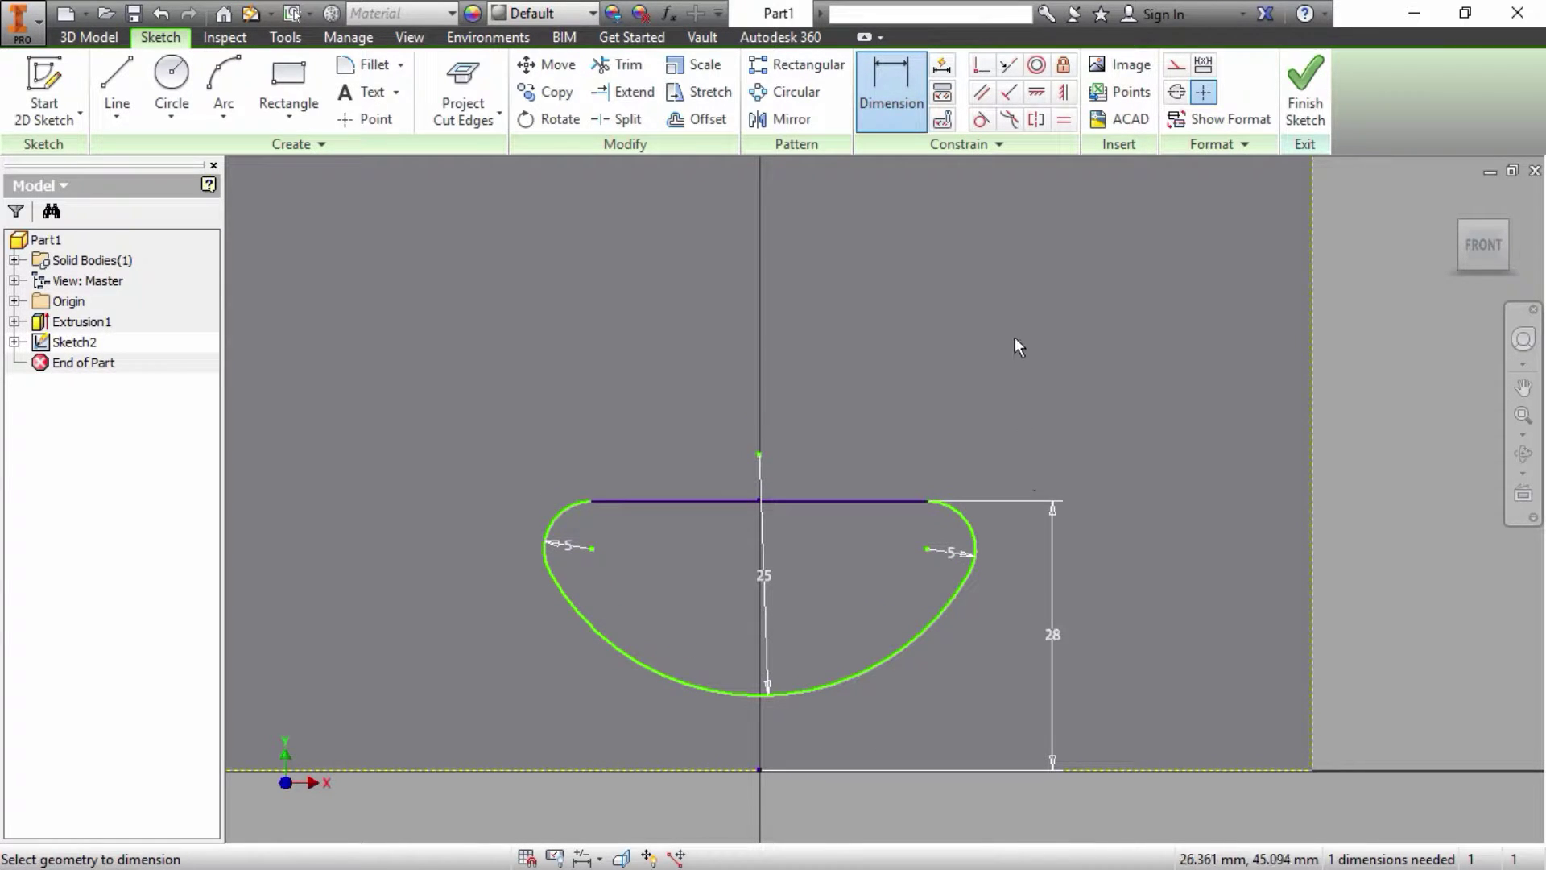
pyautogui.rightClick(1016, 346)
pyautogui.click(1081, 338)
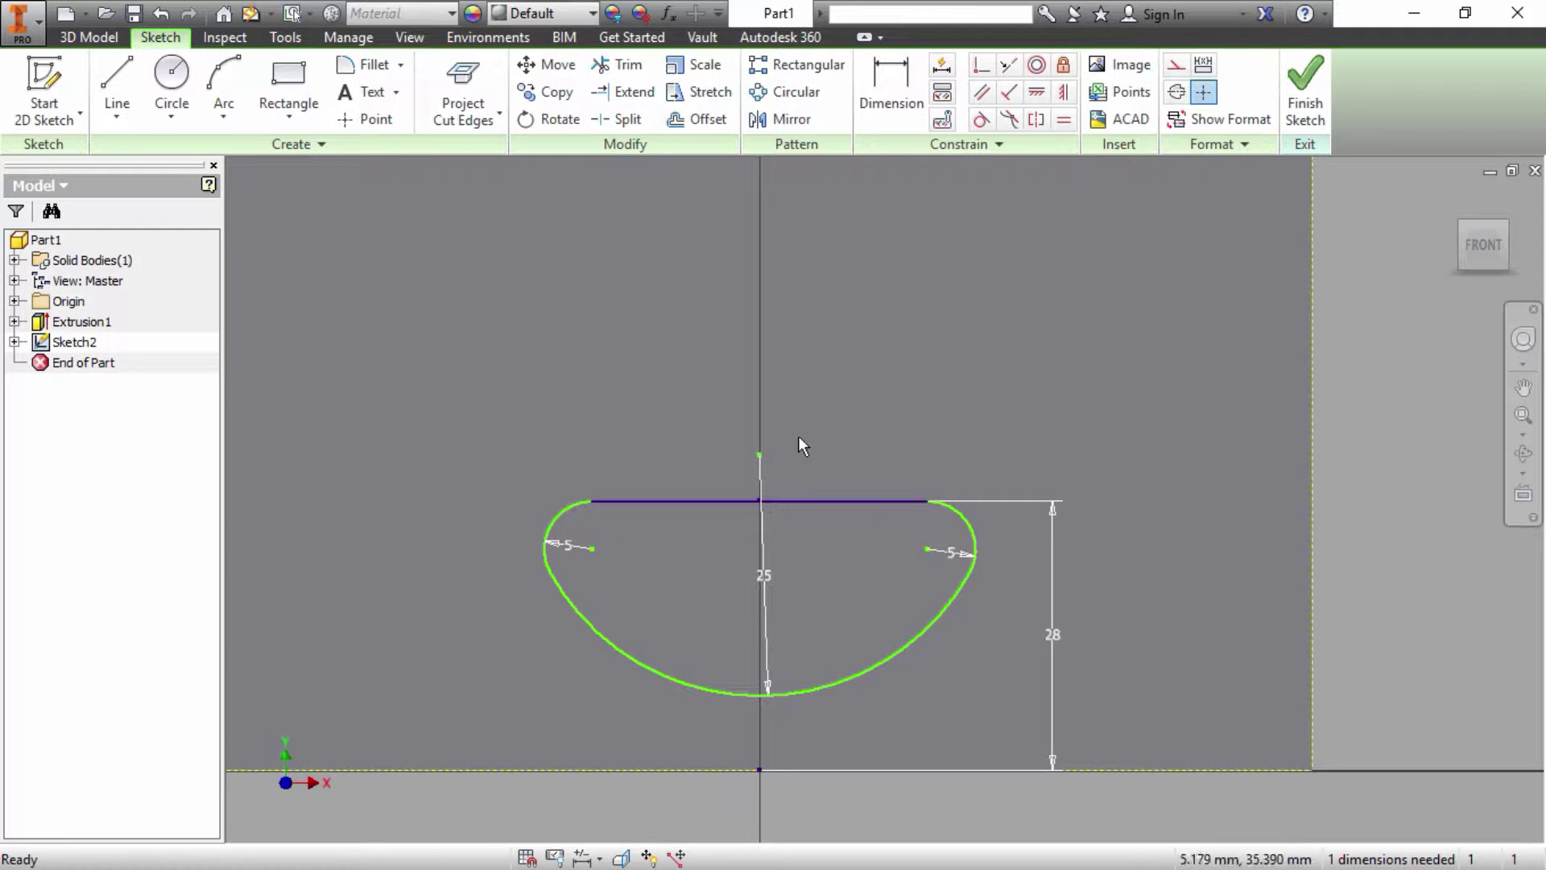
# Step: Set the horizontal distance between the centers of the two 5 mm arcs to 38 mm
pyautogui.moveTo(760, 455); pyautogui.dragTo(809, 431)
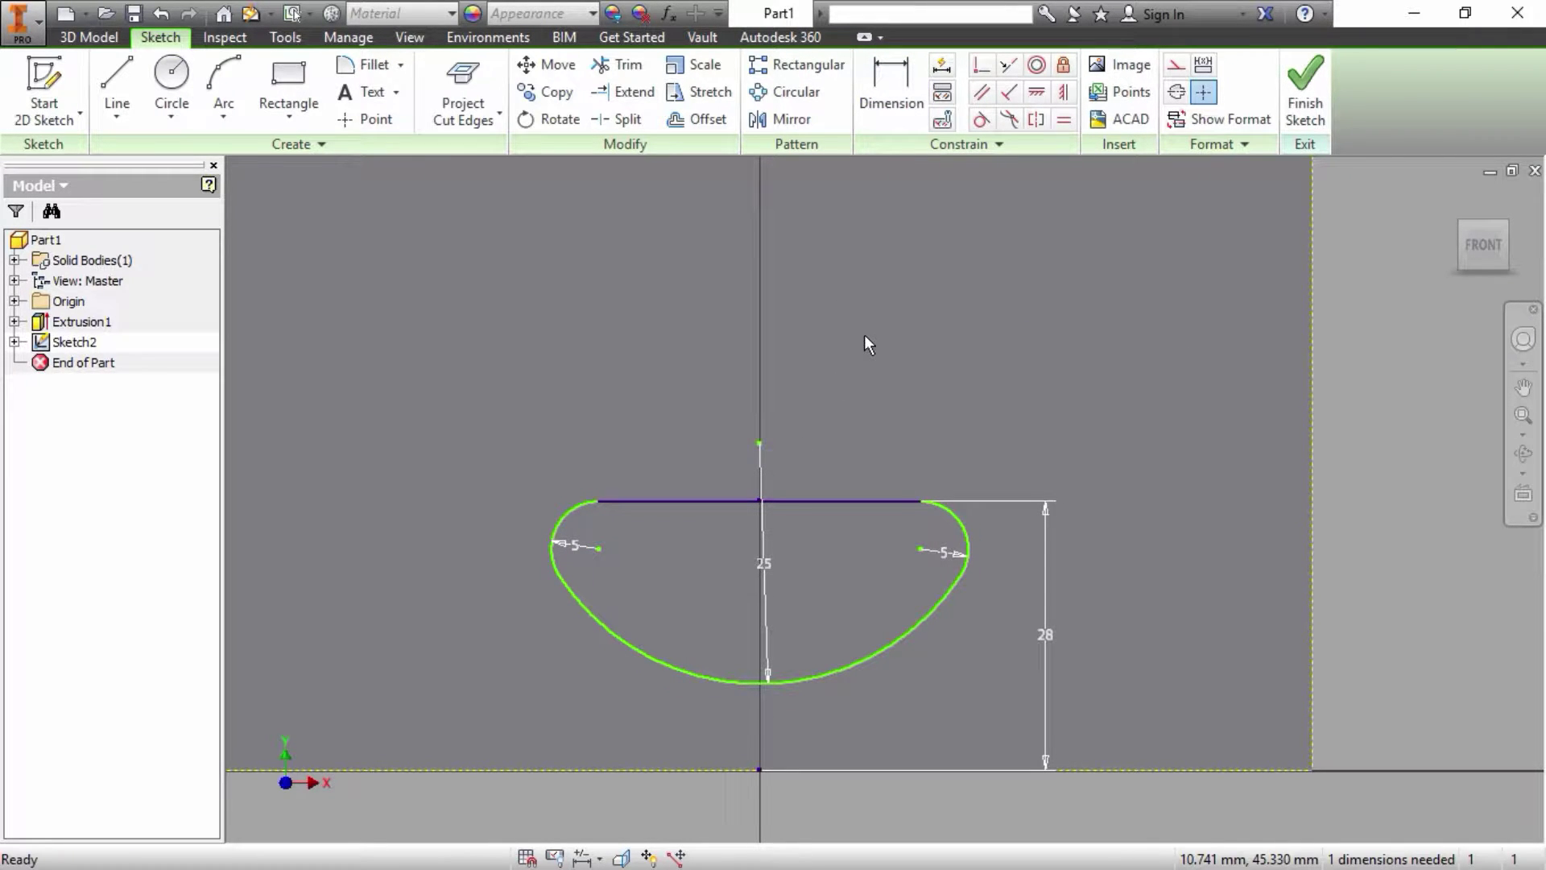
pyautogui.click(890, 84)
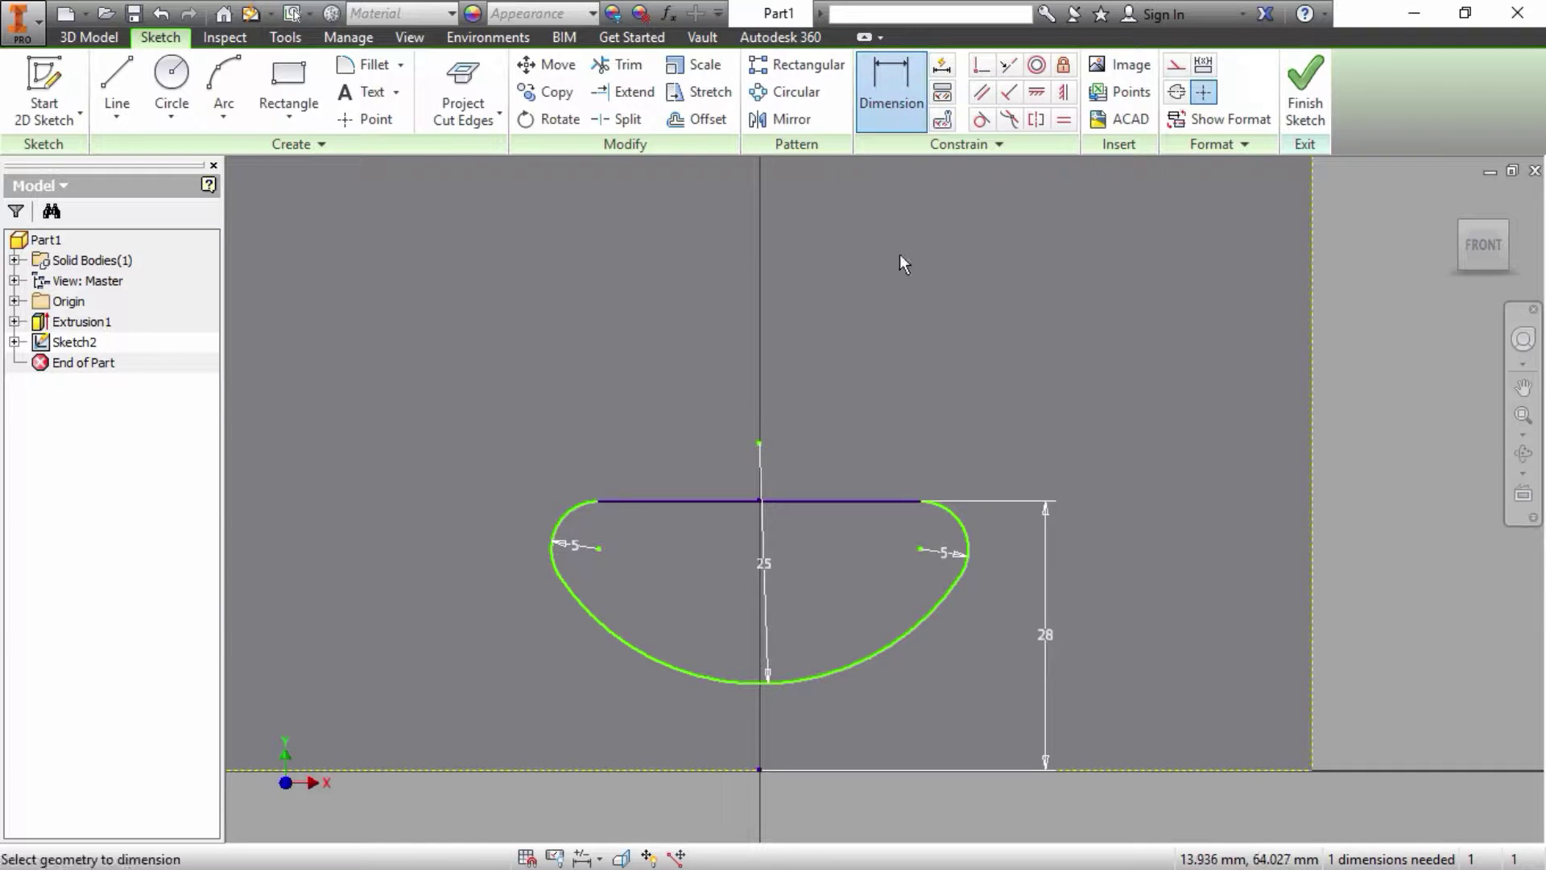
pyautogui.click(921, 549)
pyautogui.click(600, 550)
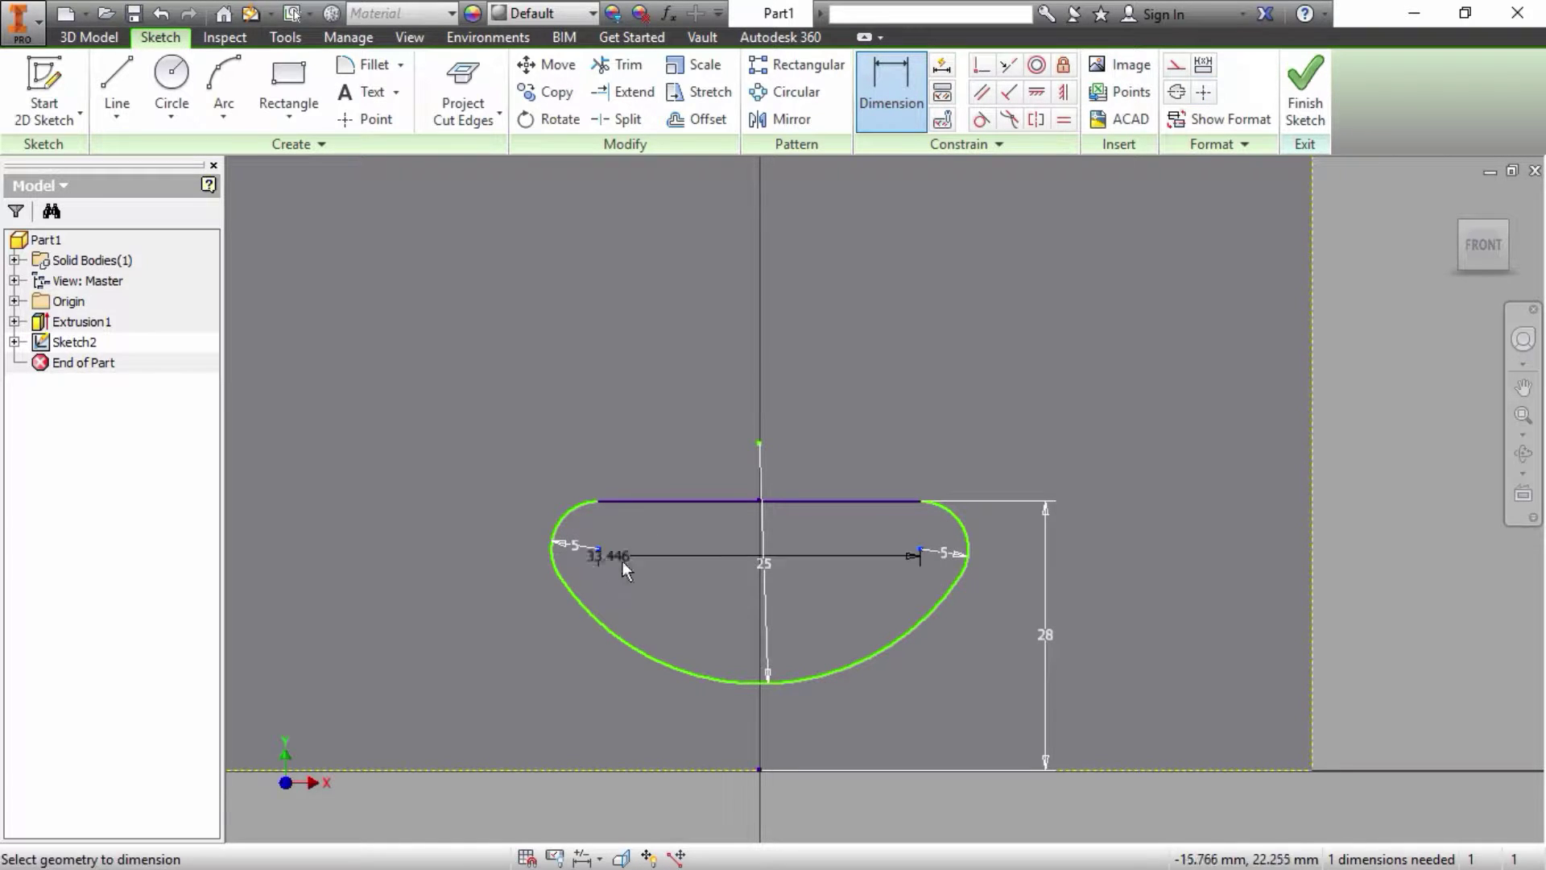
pyautogui.click(714, 585)
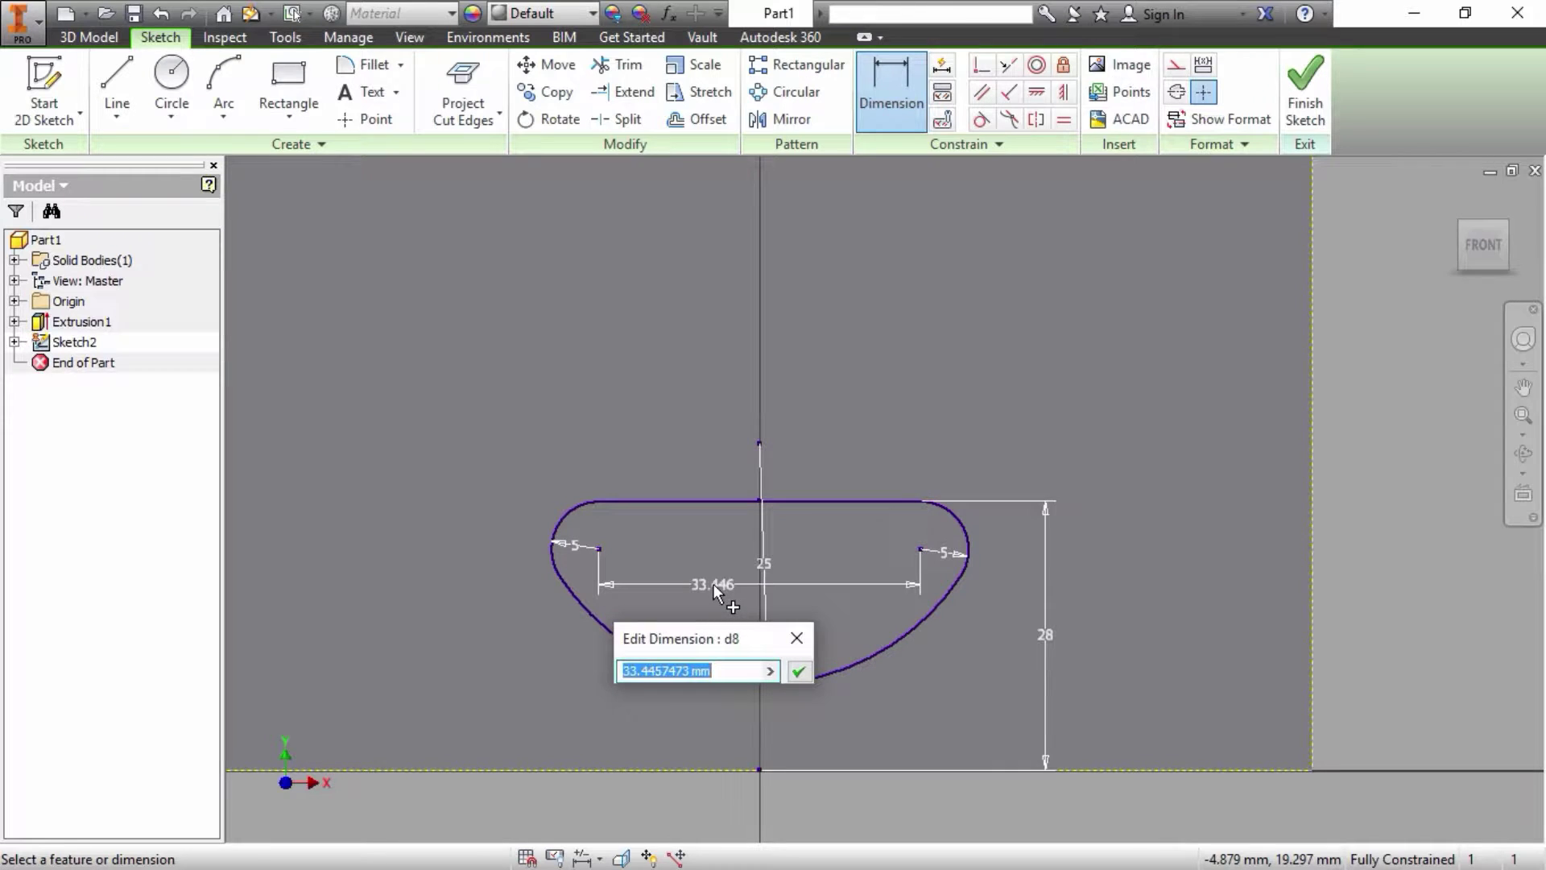
pyautogui.write('38')
pyautogui.click(797, 672)
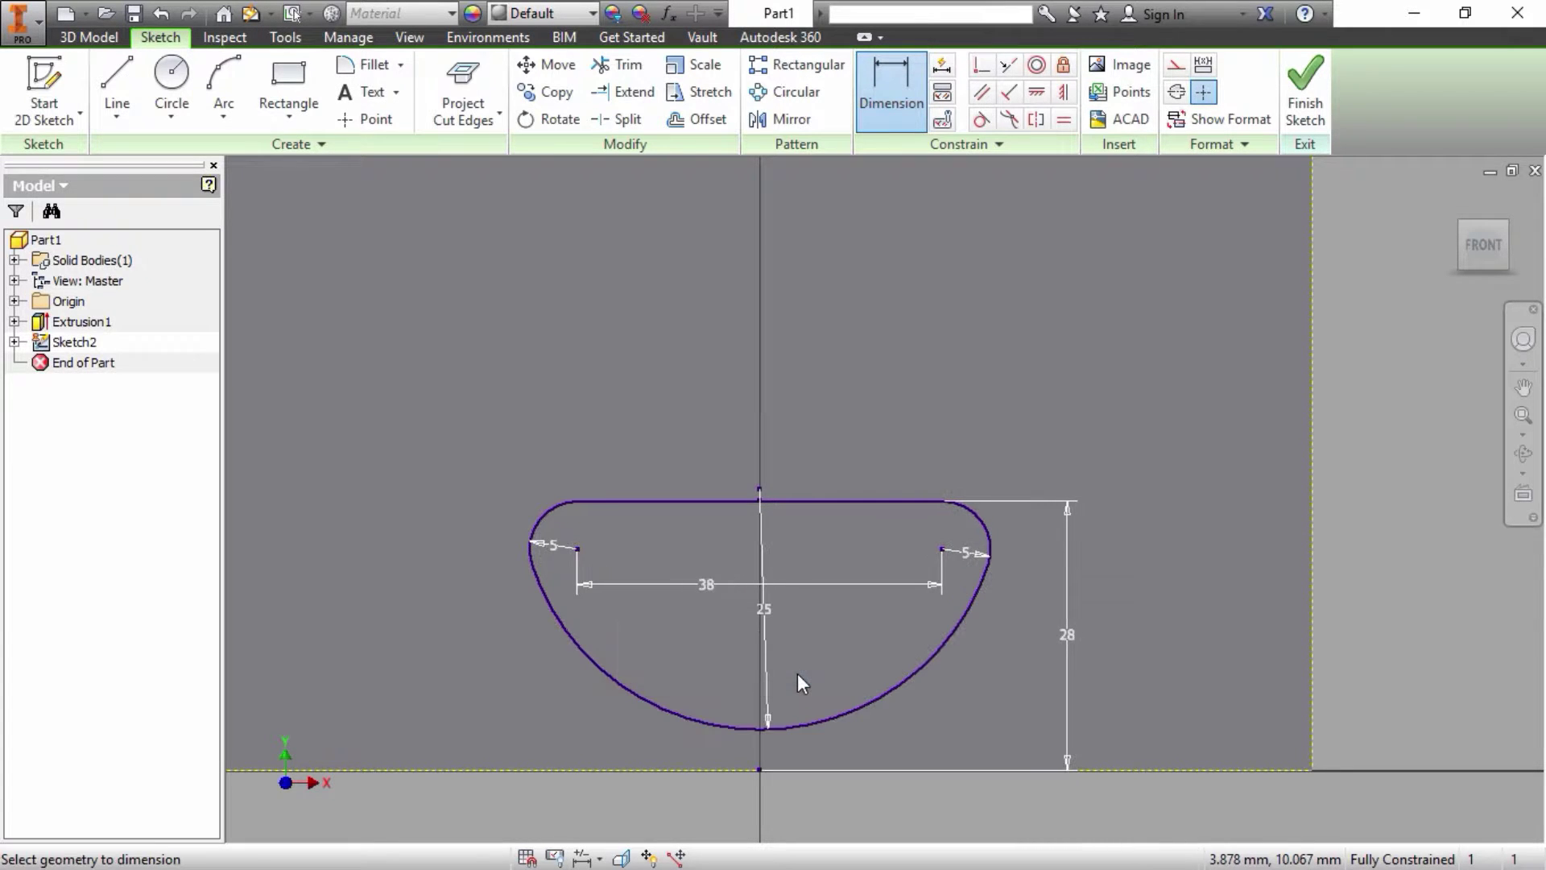
pyautogui.scroll(-2, 807, 648)
pyautogui.moveTo(905, 625); pyautogui.dragTo(899, 510, button='middle')
pyautogui.rightClick(797, 325)
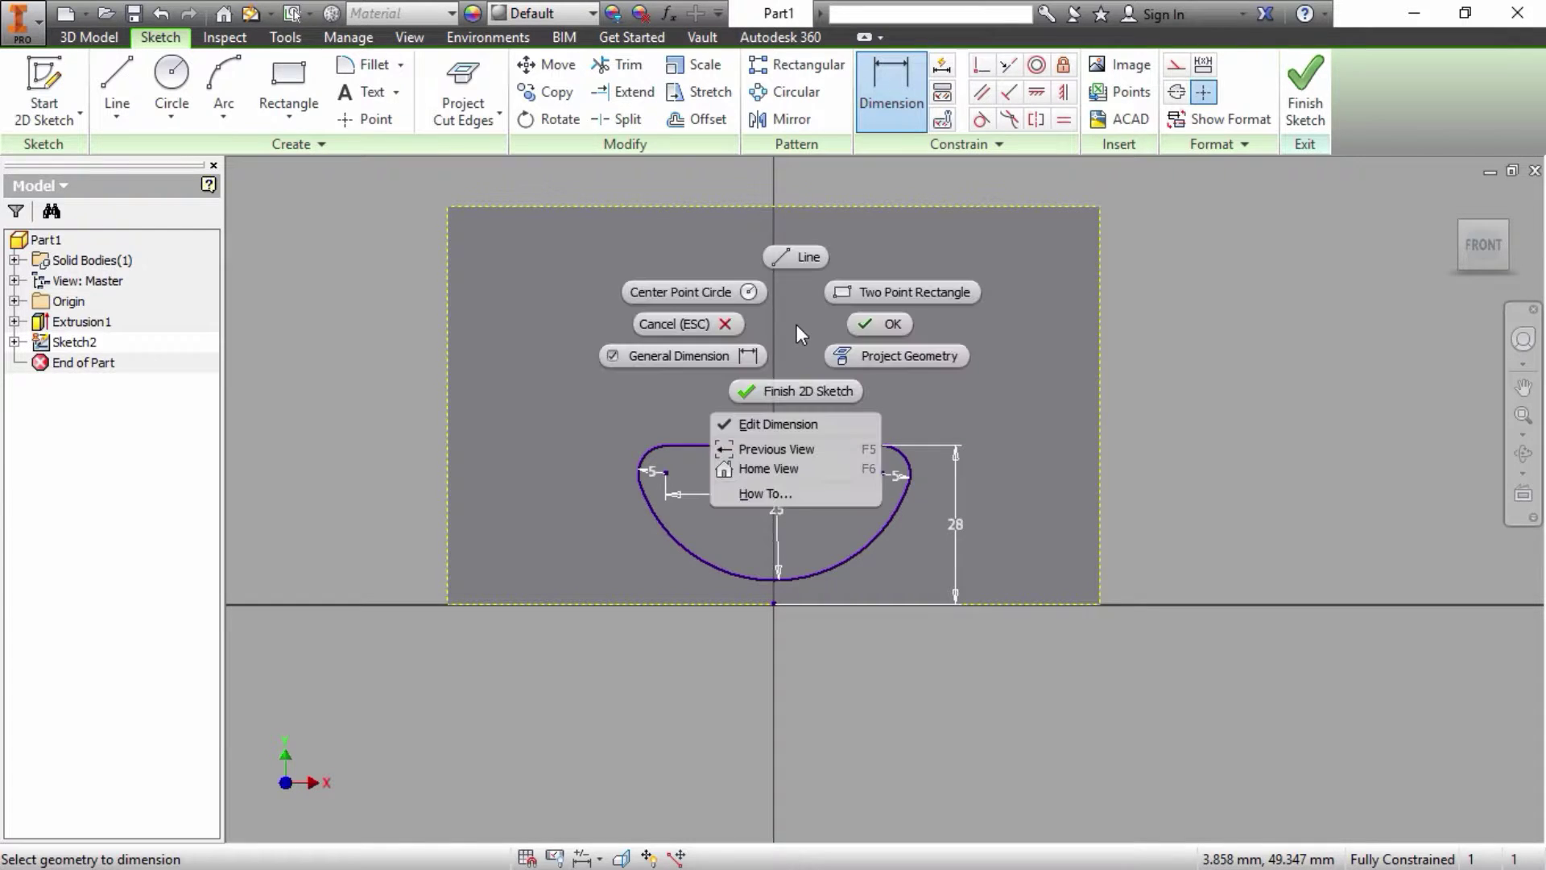
pyautogui.click(849, 321)
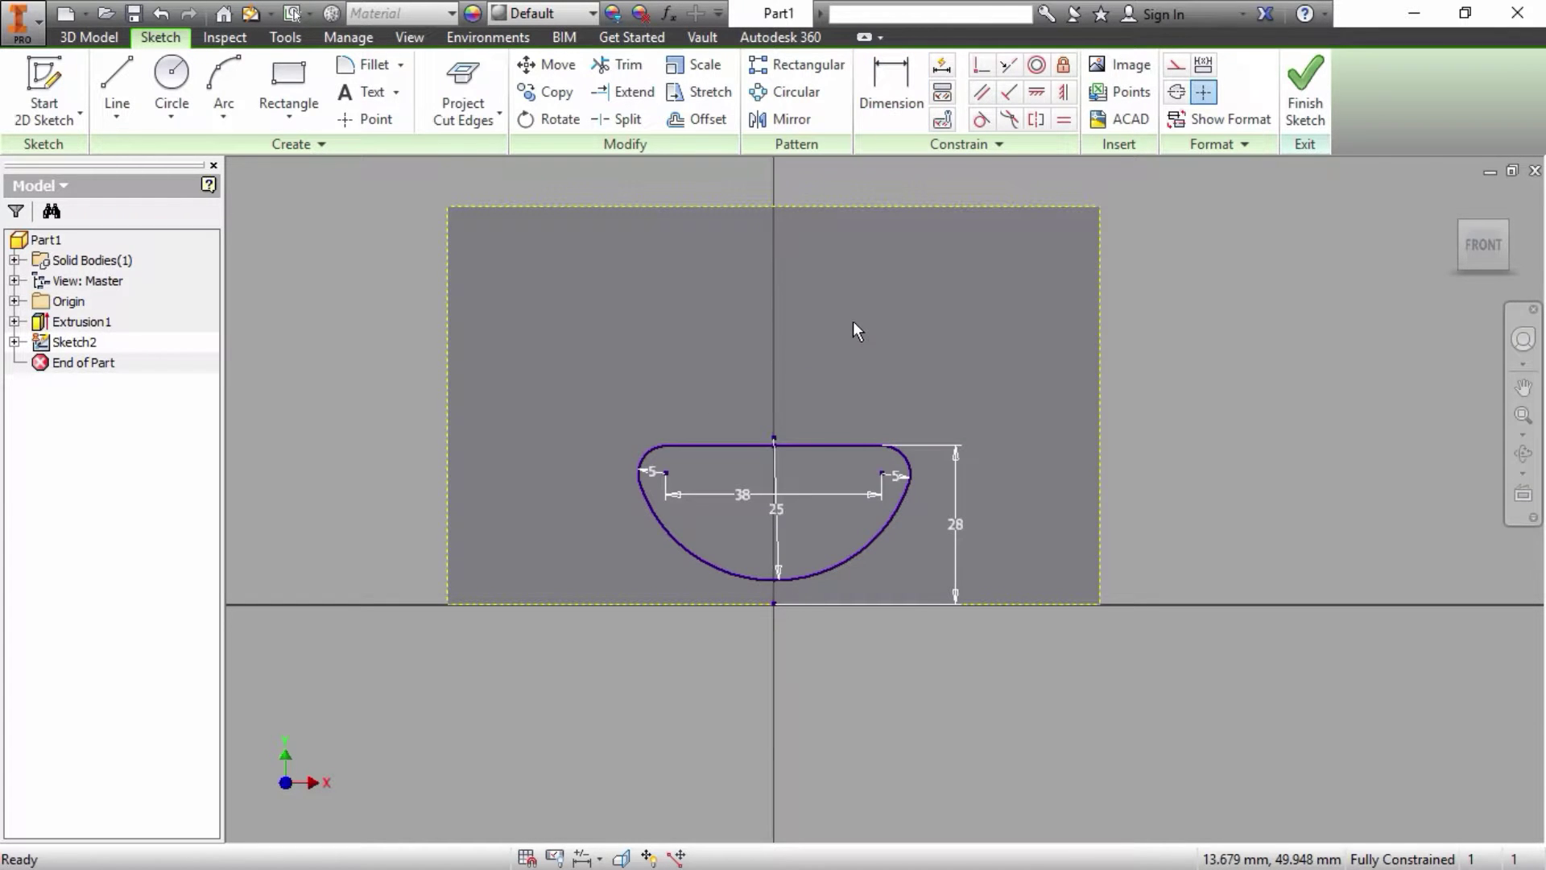
# Step: Draw a shallow three-point arc of about 49 mm radius beneath the closed profile, passing through the sketch origin
pyautogui.click(223, 81)
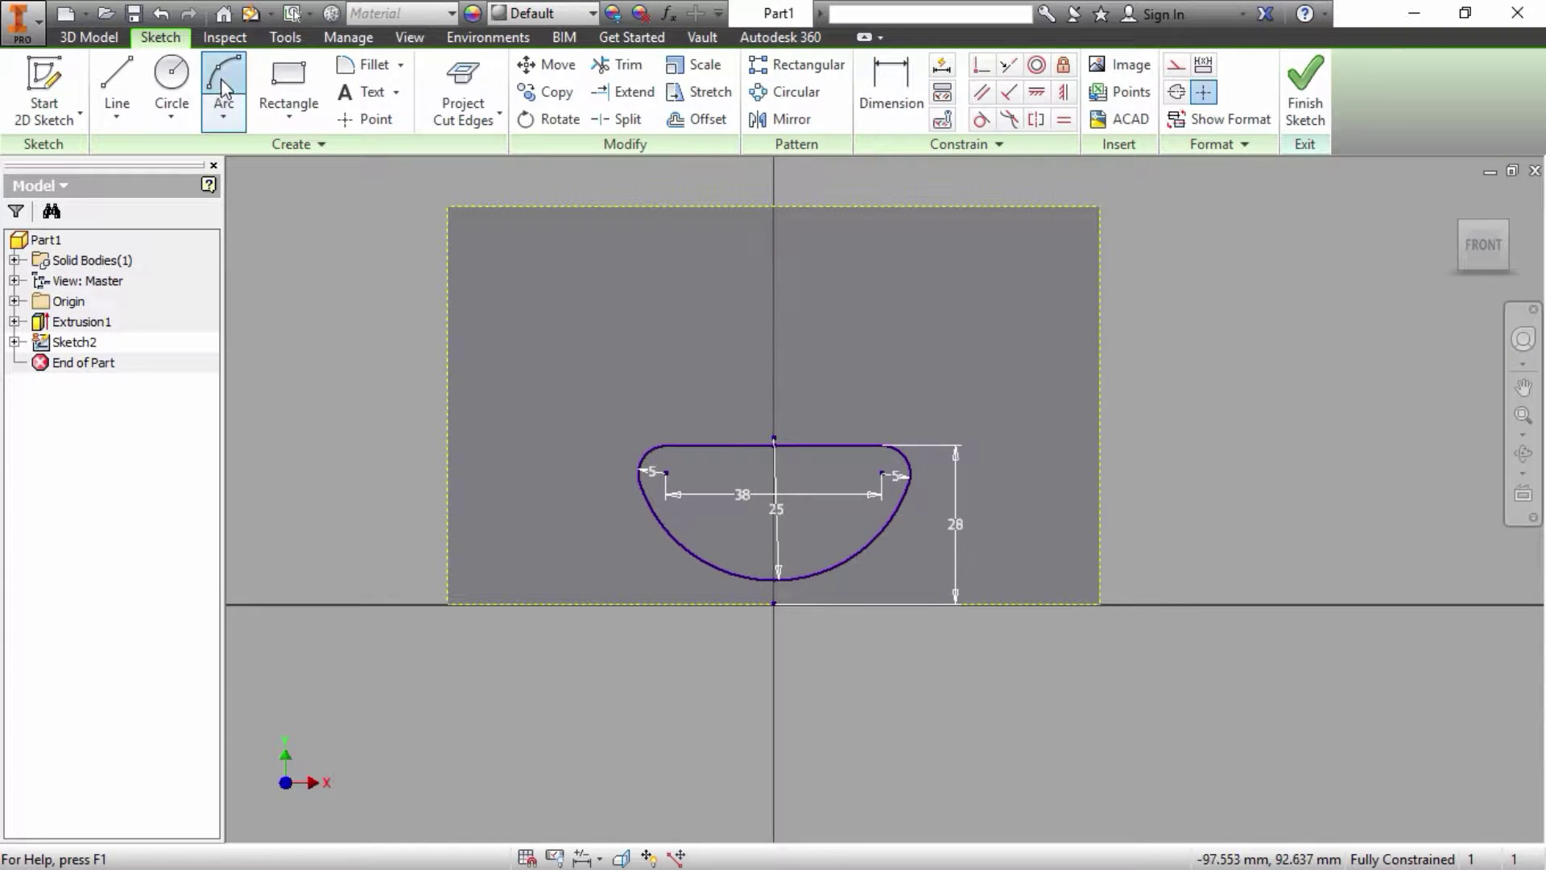
pyautogui.click(579, 539)
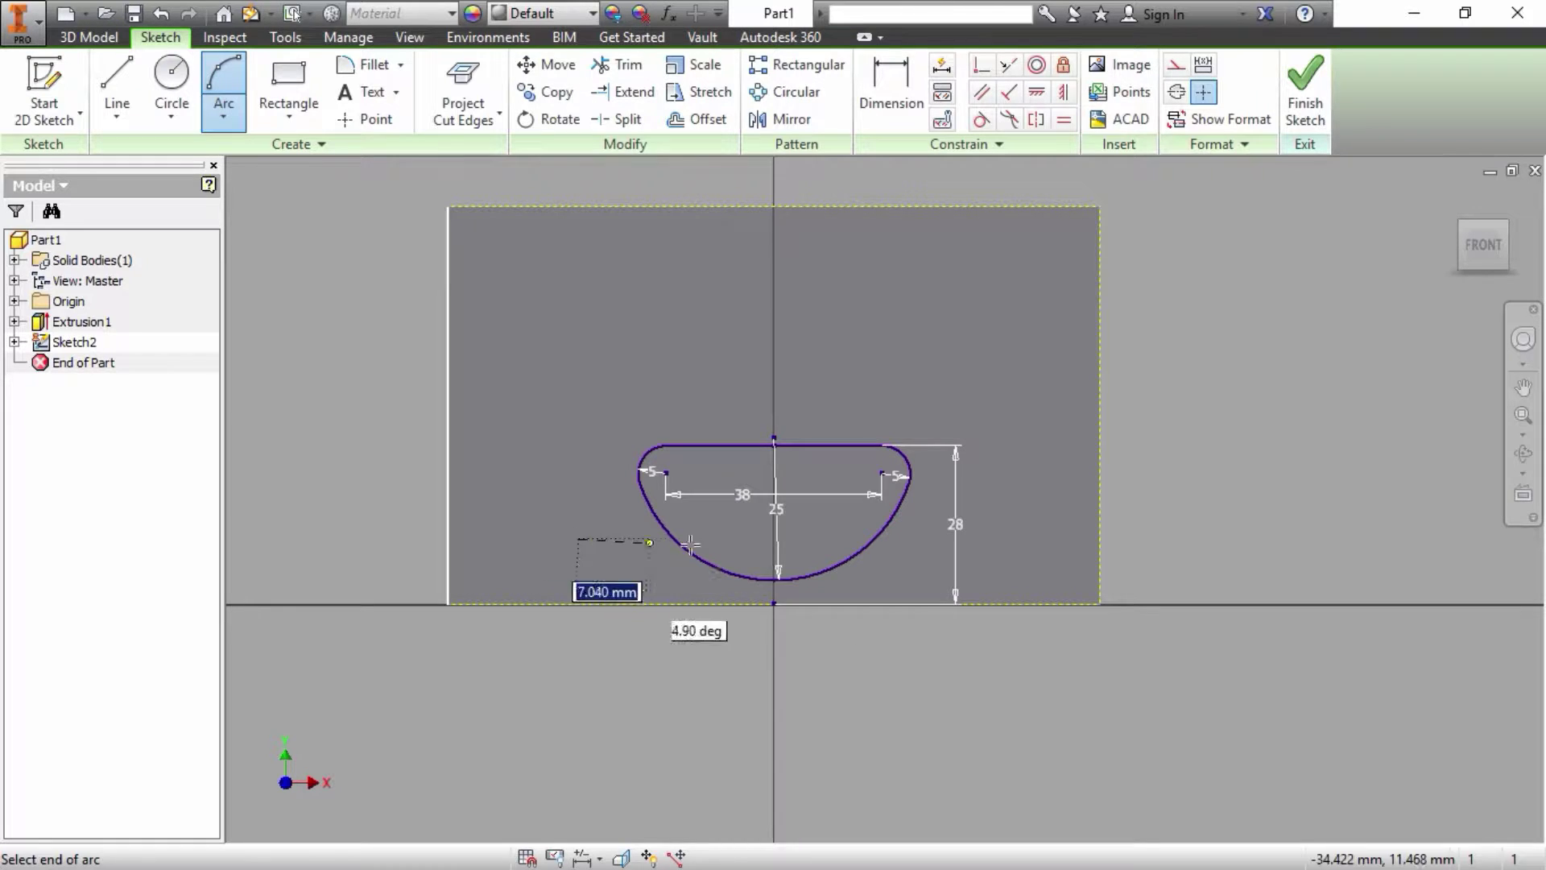
pyautogui.click(936, 539)
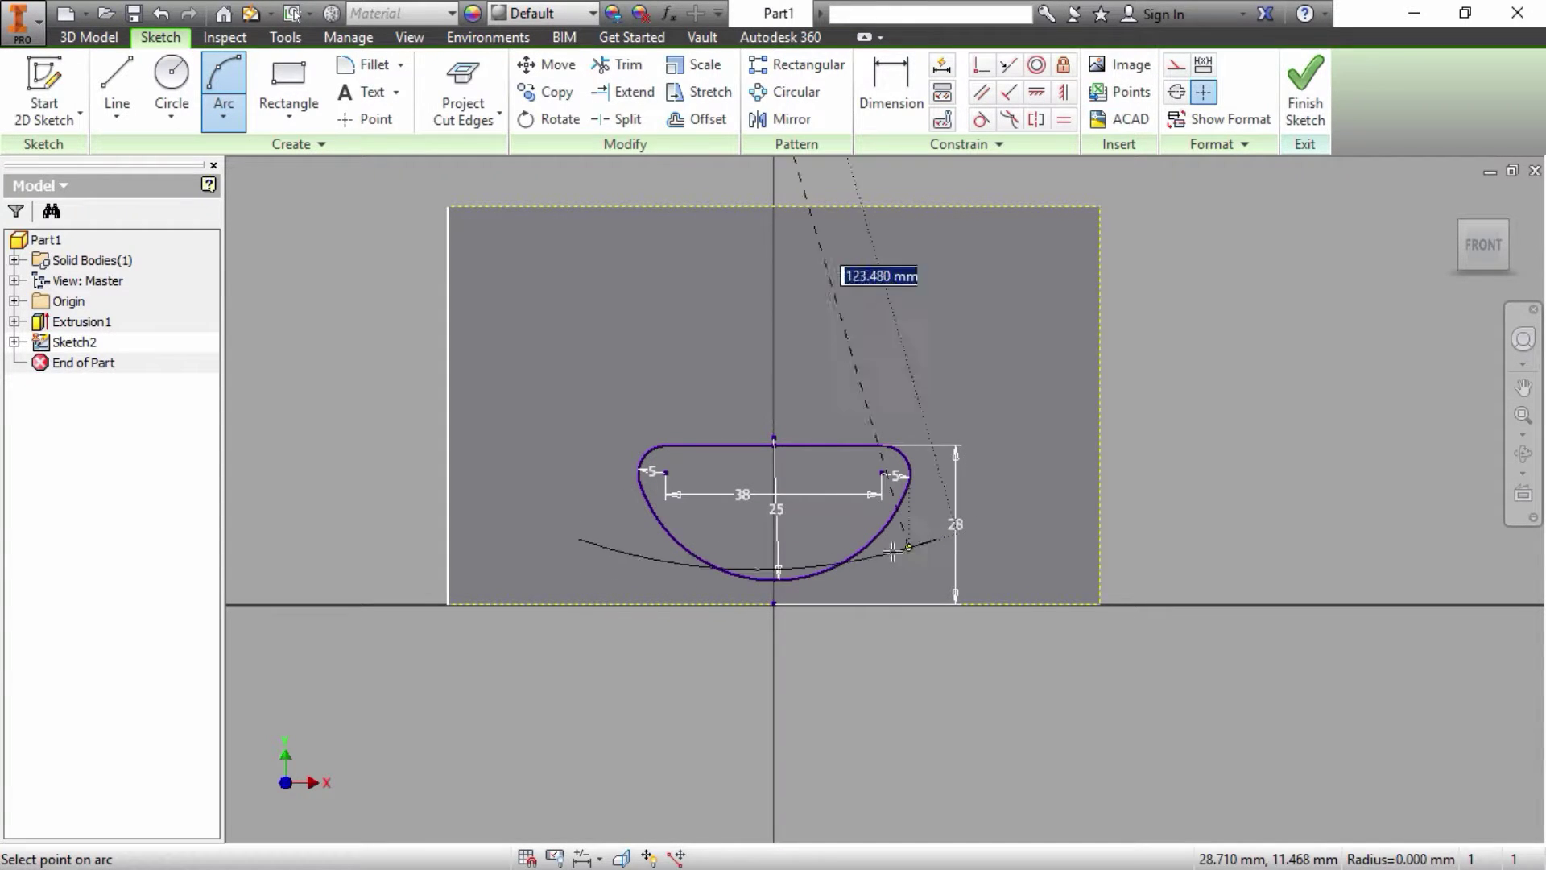
pyautogui.click(774, 603)
pyautogui.rightClick(775, 604)
pyautogui.click(866, 606)
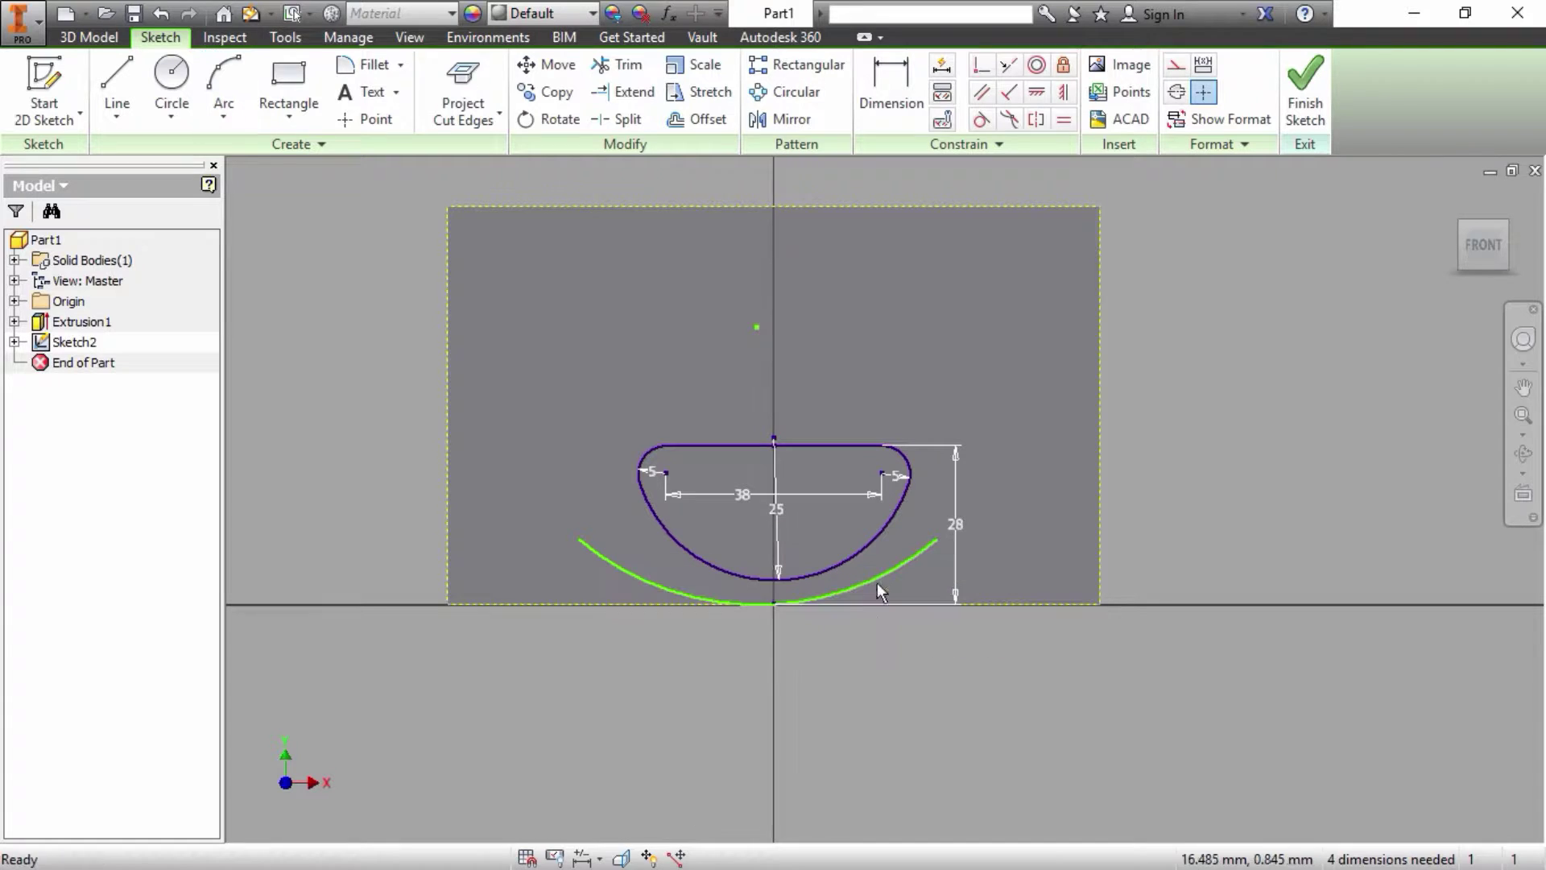
# Step: Align the center of the shallow lower arc vertically with the center of the 25 mm arc
pyautogui.click(1064, 95)
pyautogui.click(757, 327)
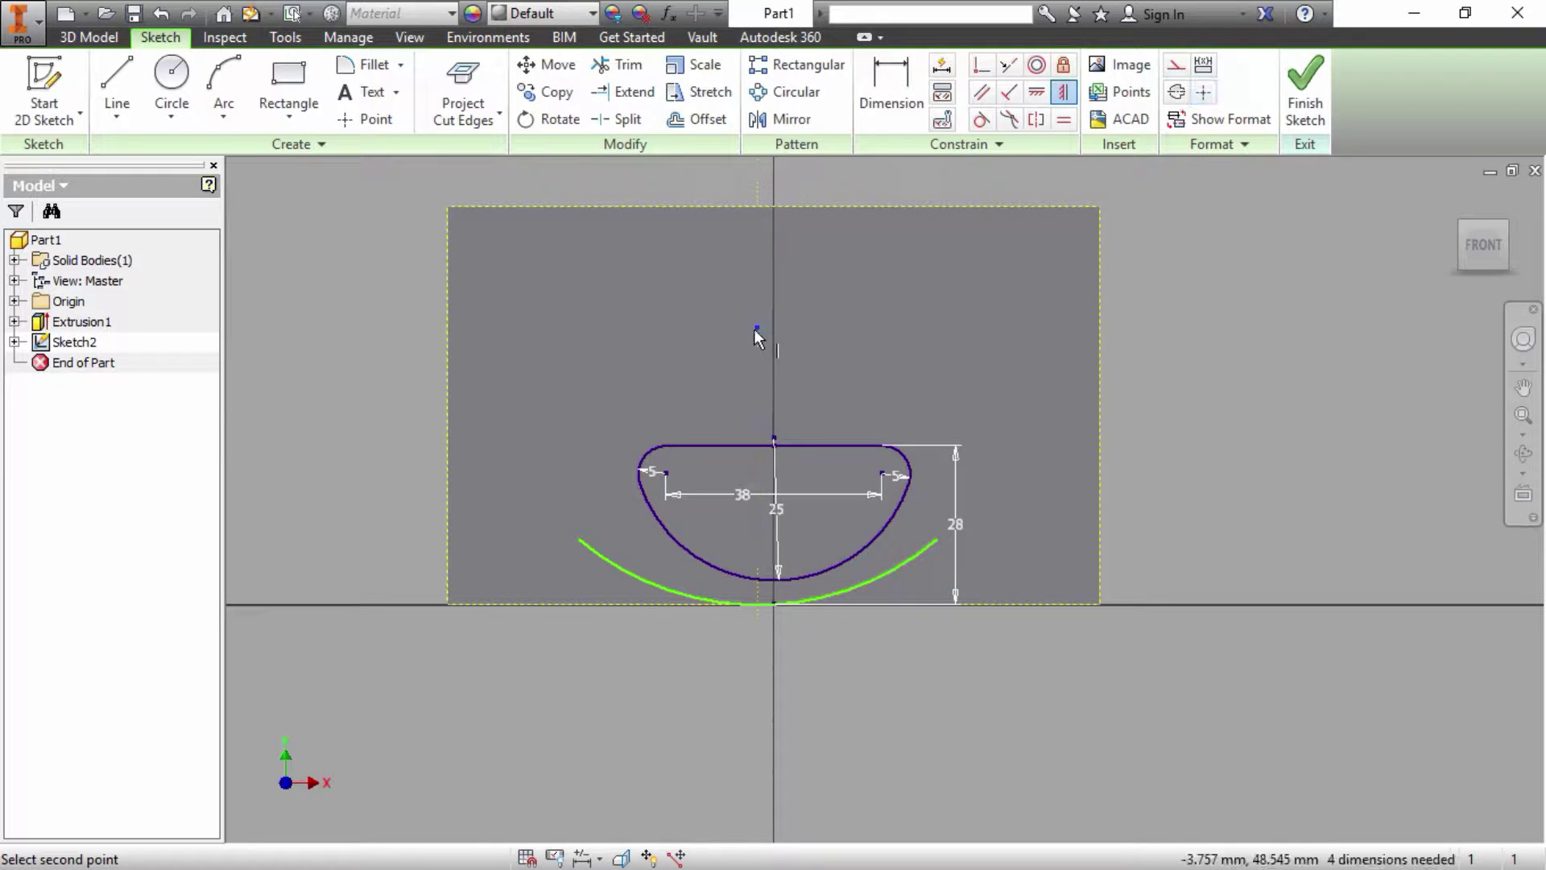
pyautogui.click(776, 442)
pyautogui.rightClick(838, 380)
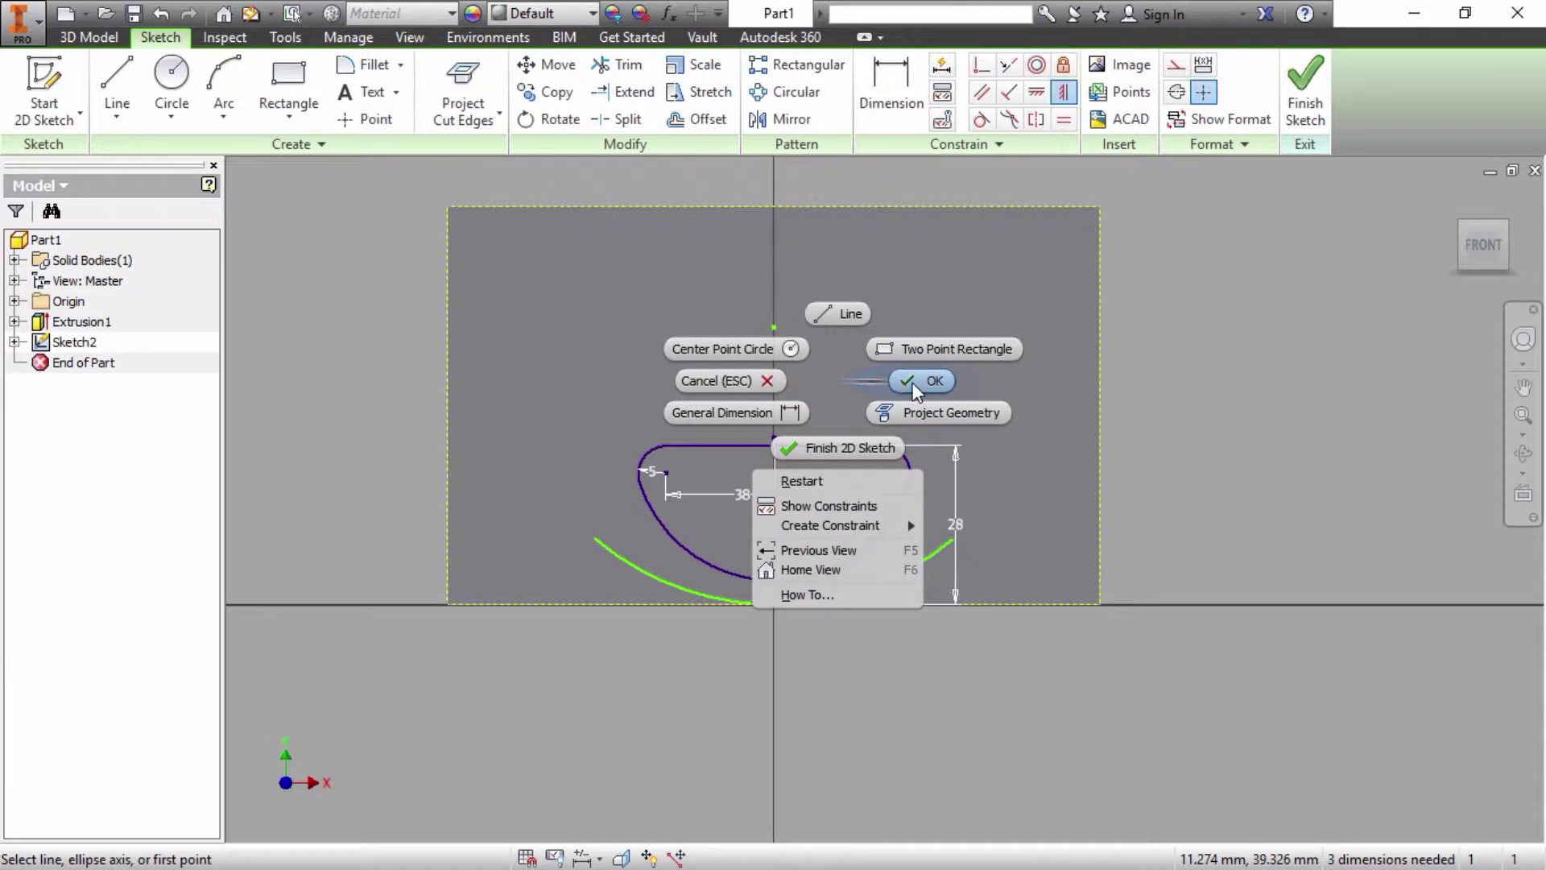
pyautogui.click(916, 381)
# Step: Align the two endpoints of the shallow lower arc horizontally with each other
pyautogui.click(1037, 92)
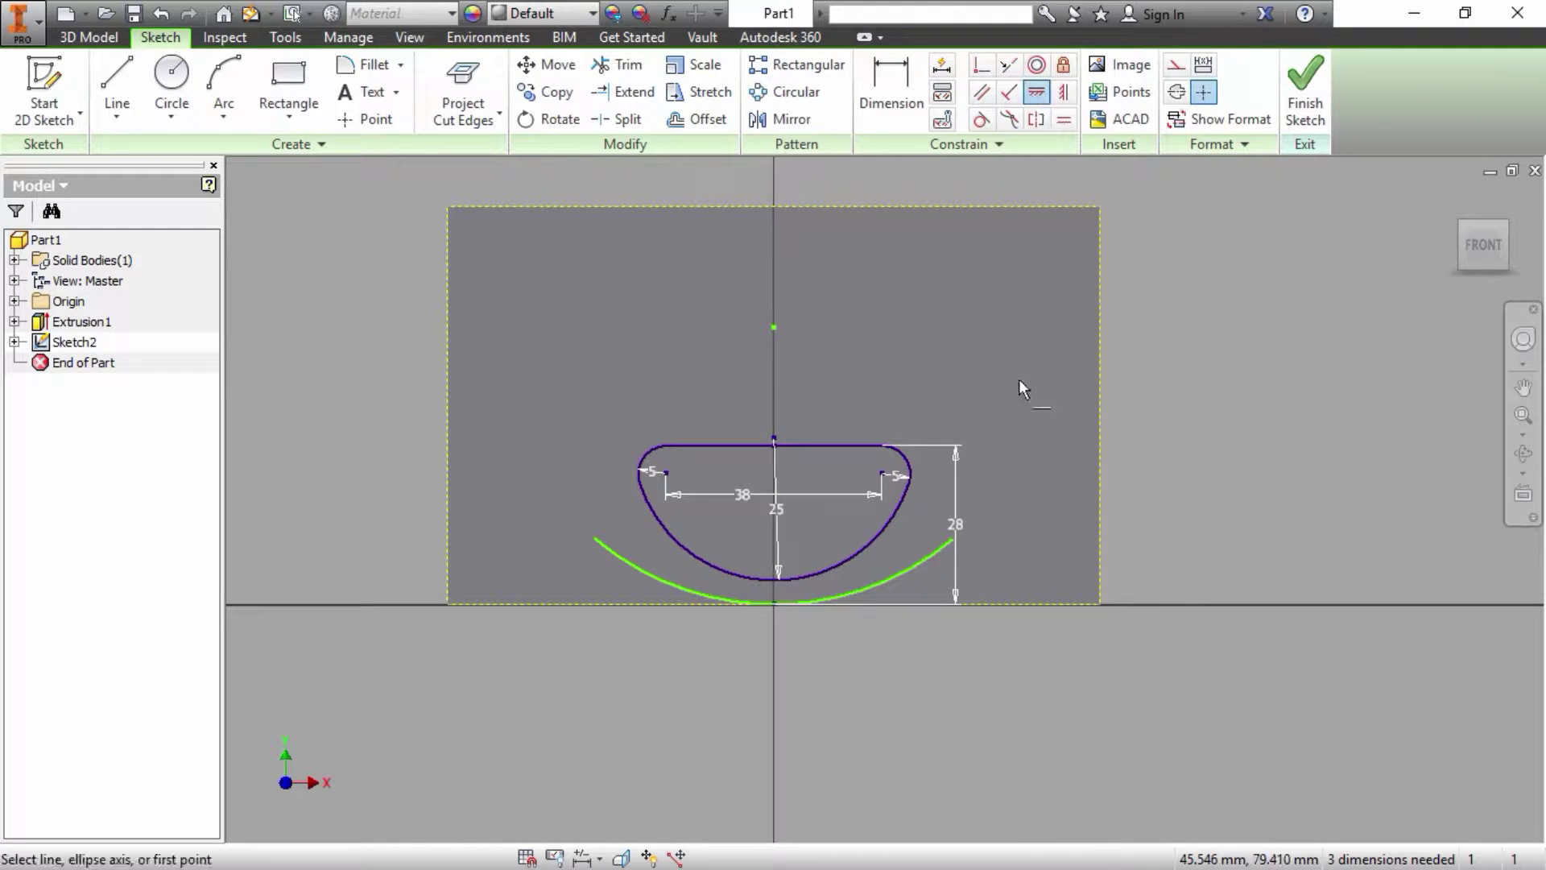
pyautogui.click(953, 541)
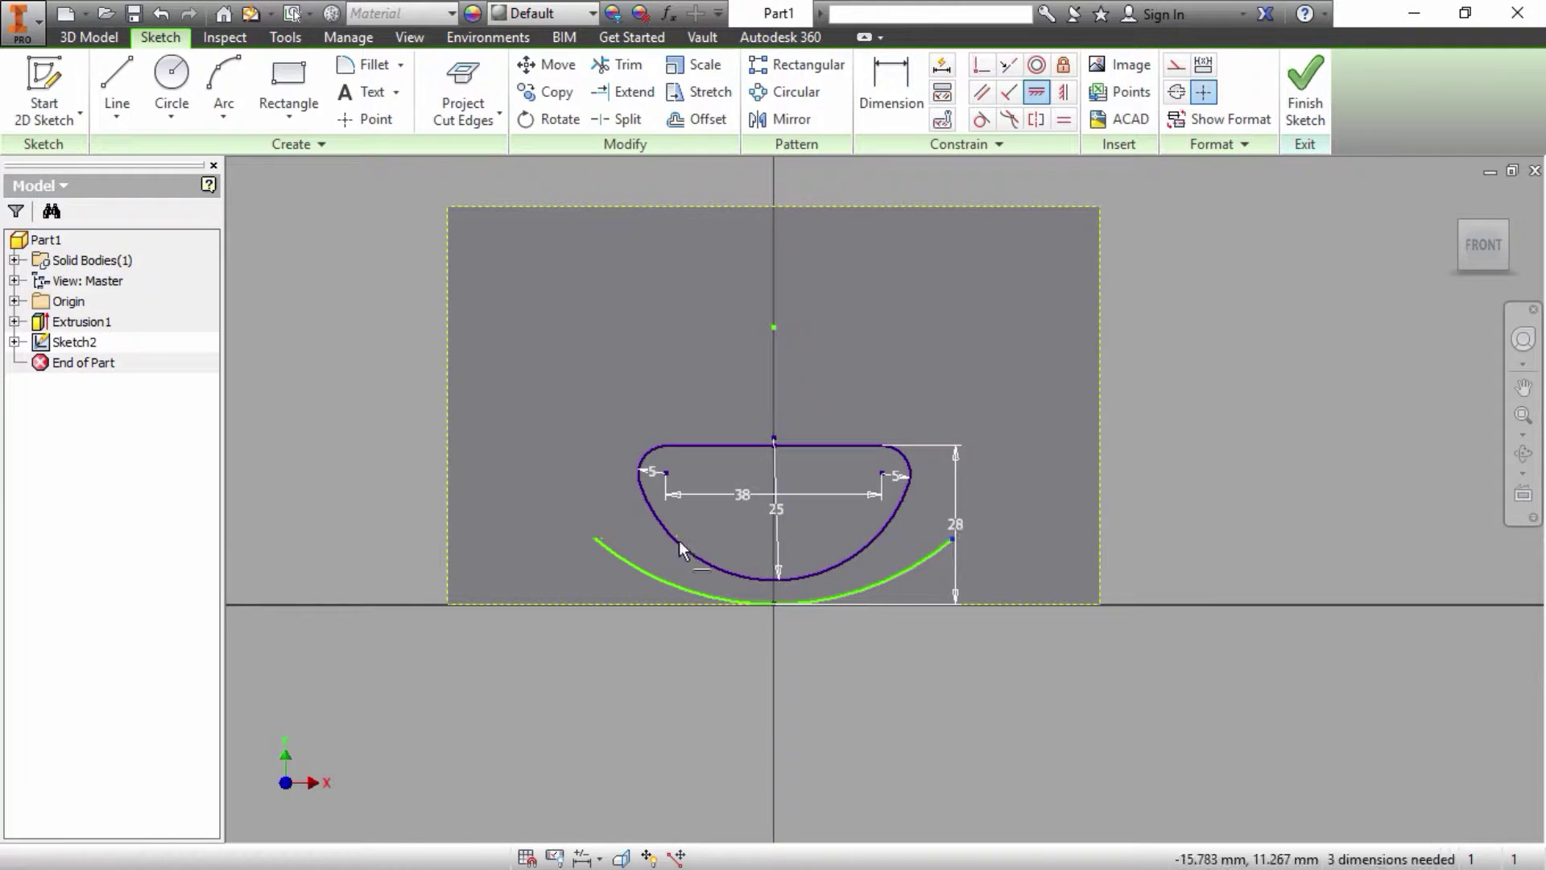
pyautogui.click(596, 538)
pyautogui.rightClick(694, 369)
pyautogui.click(765, 365)
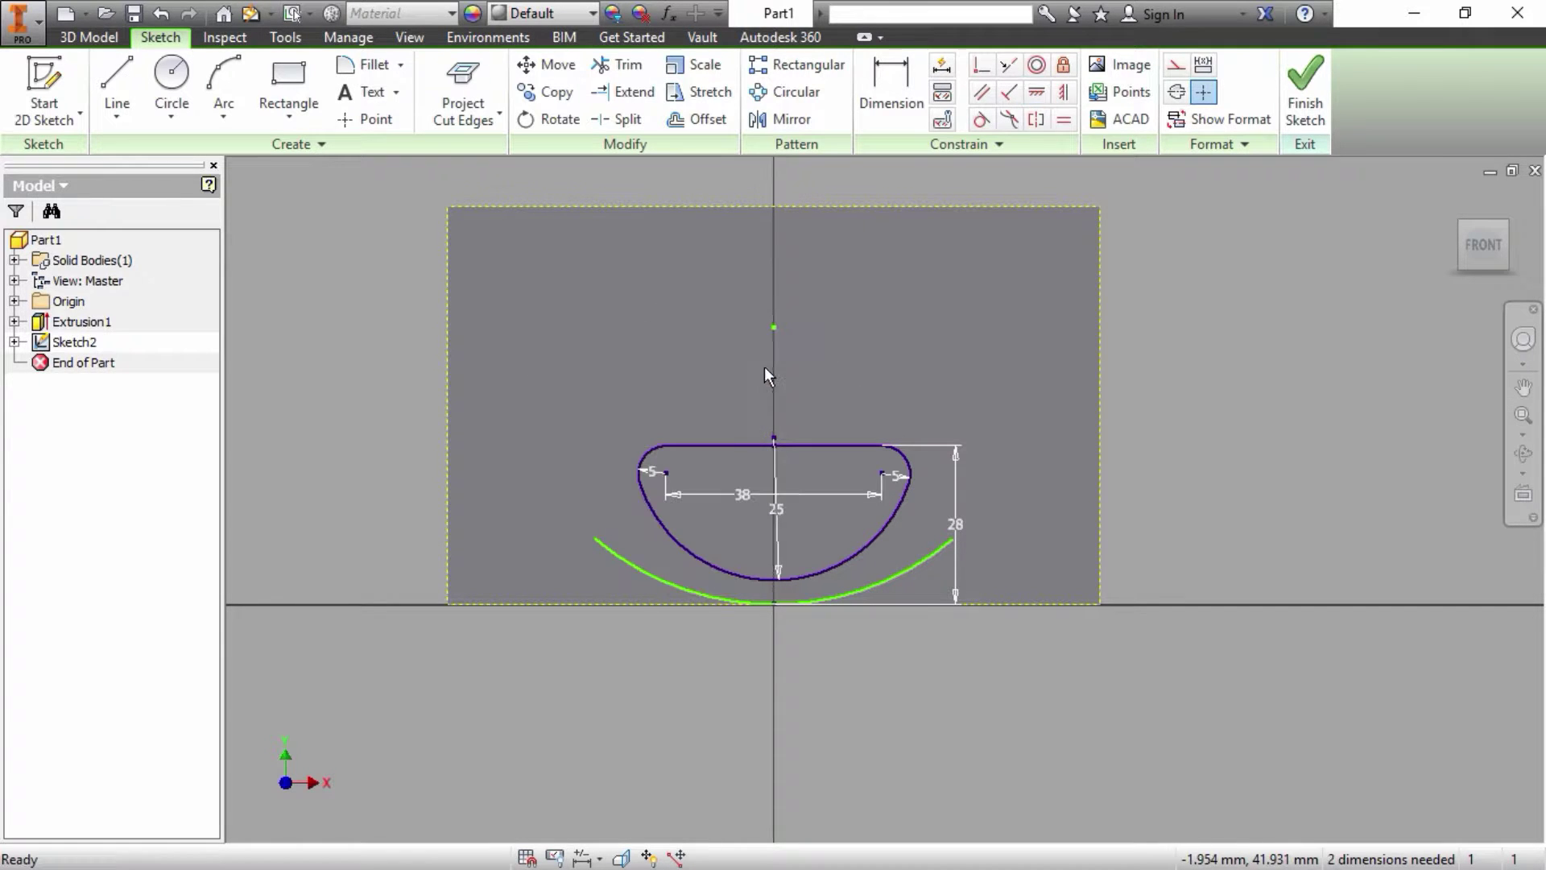
# Step: Set the radius of the shallow lower arc to 155 mm
pyautogui.click(889, 78)
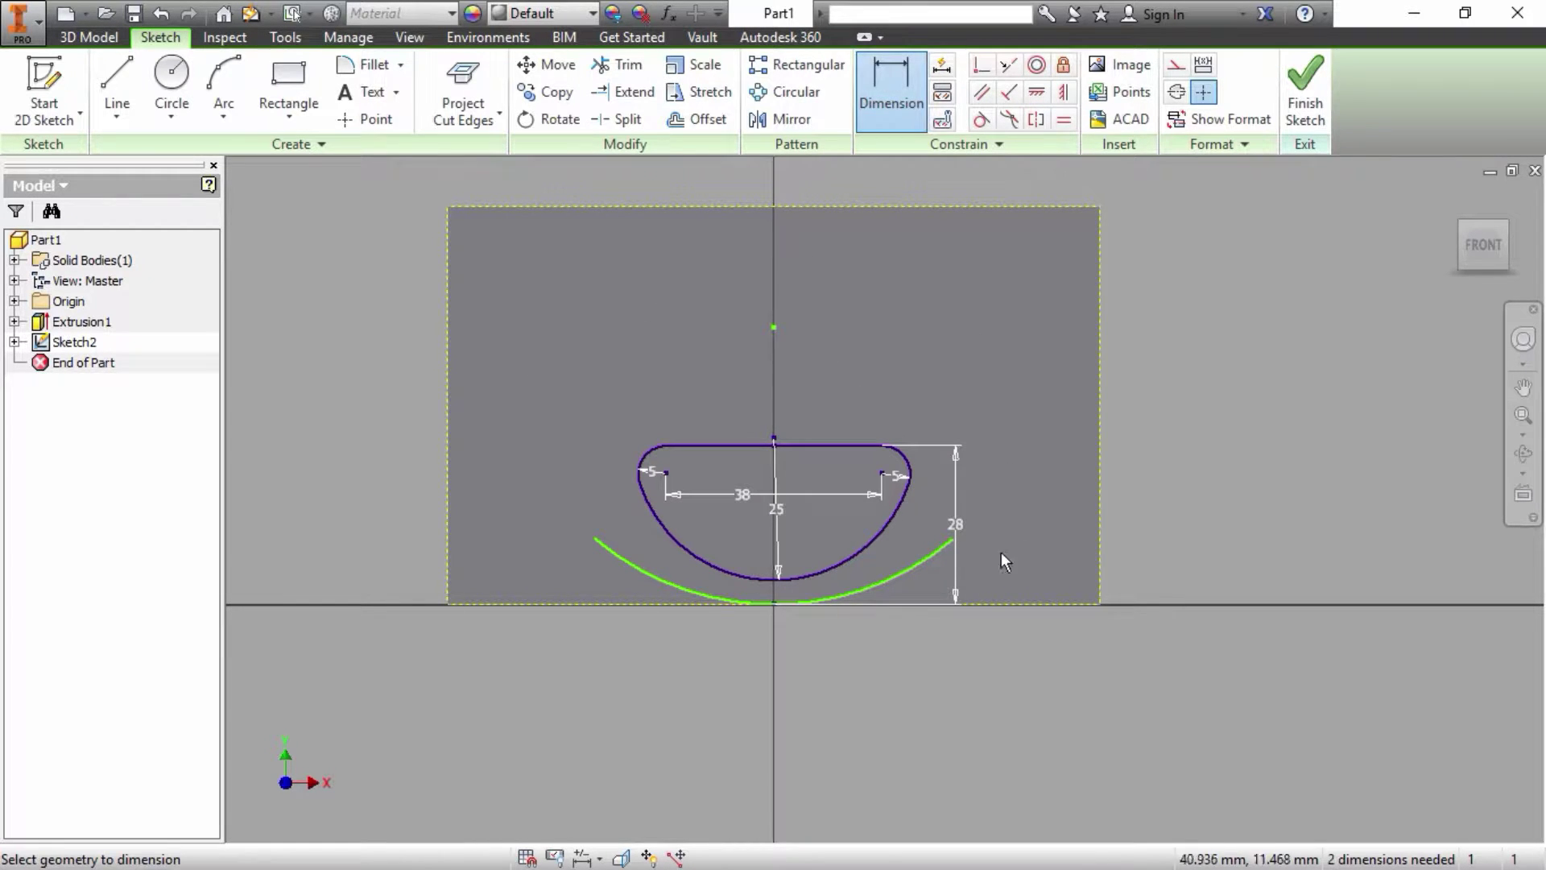
pyautogui.click(900, 578)
pyautogui.click(810, 636)
pyautogui.write('155')
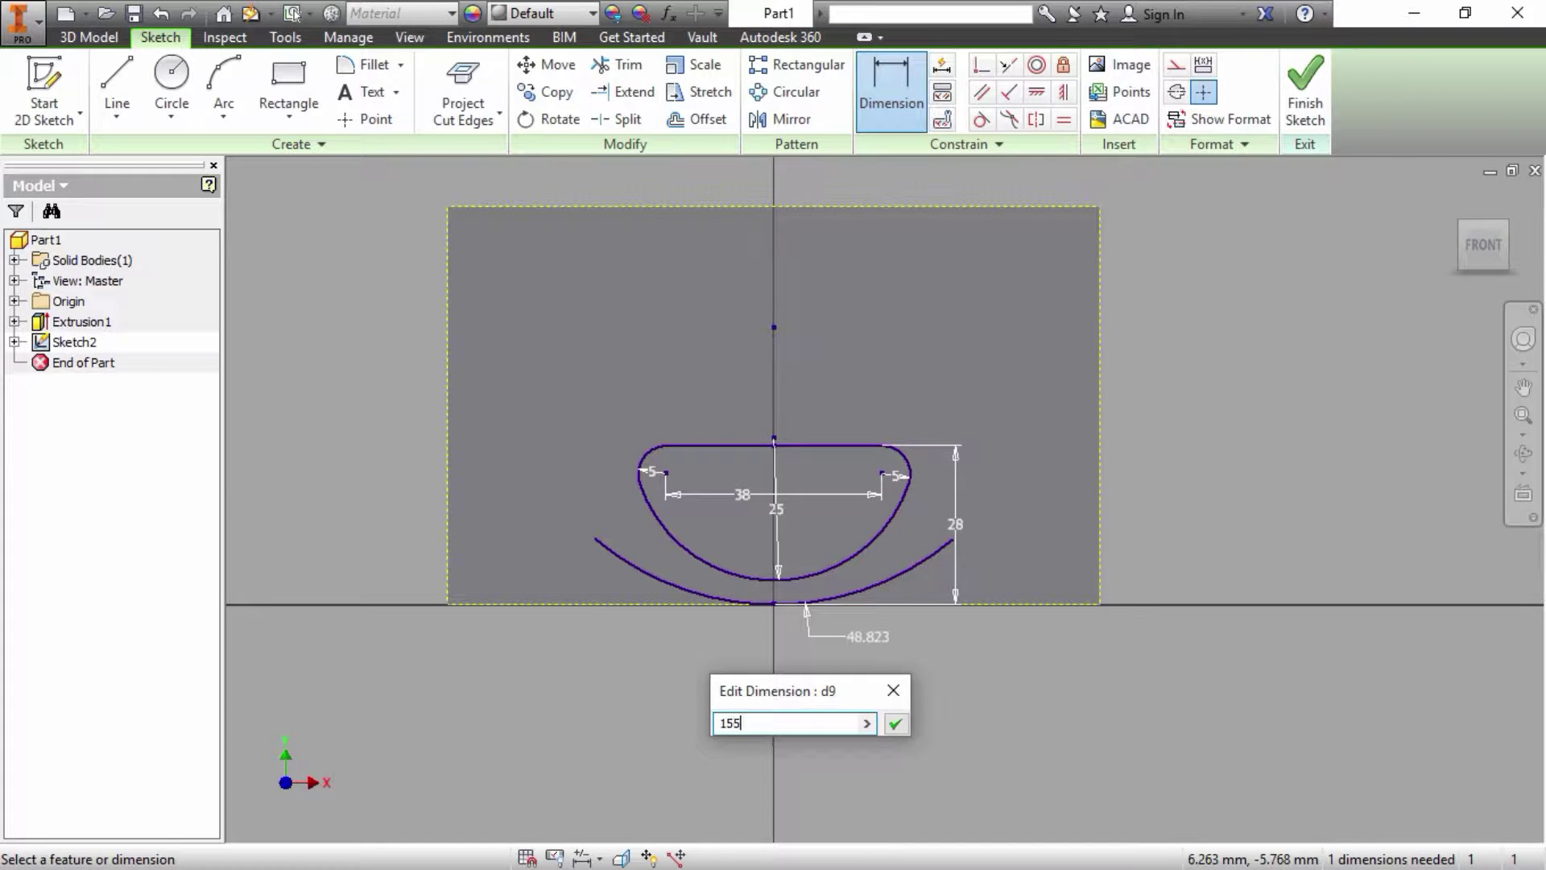
pyautogui.press('Return')
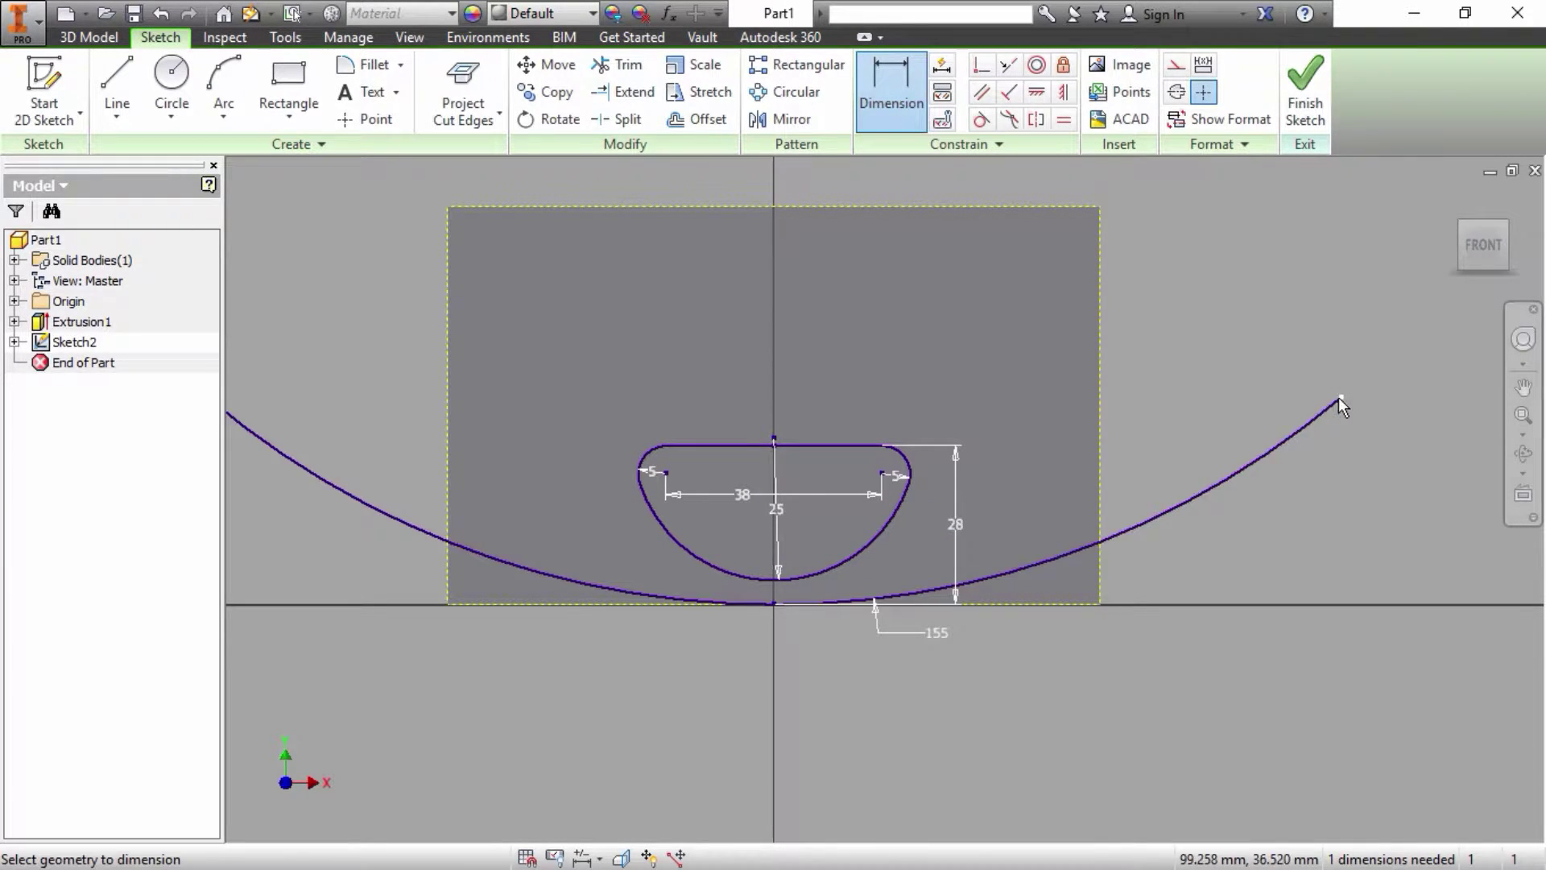
# Step: Dimension the horizontal distance between the two endpoints of the 155 mm arc as 70 mm
pyautogui.scroll(-3, 1337, 396)
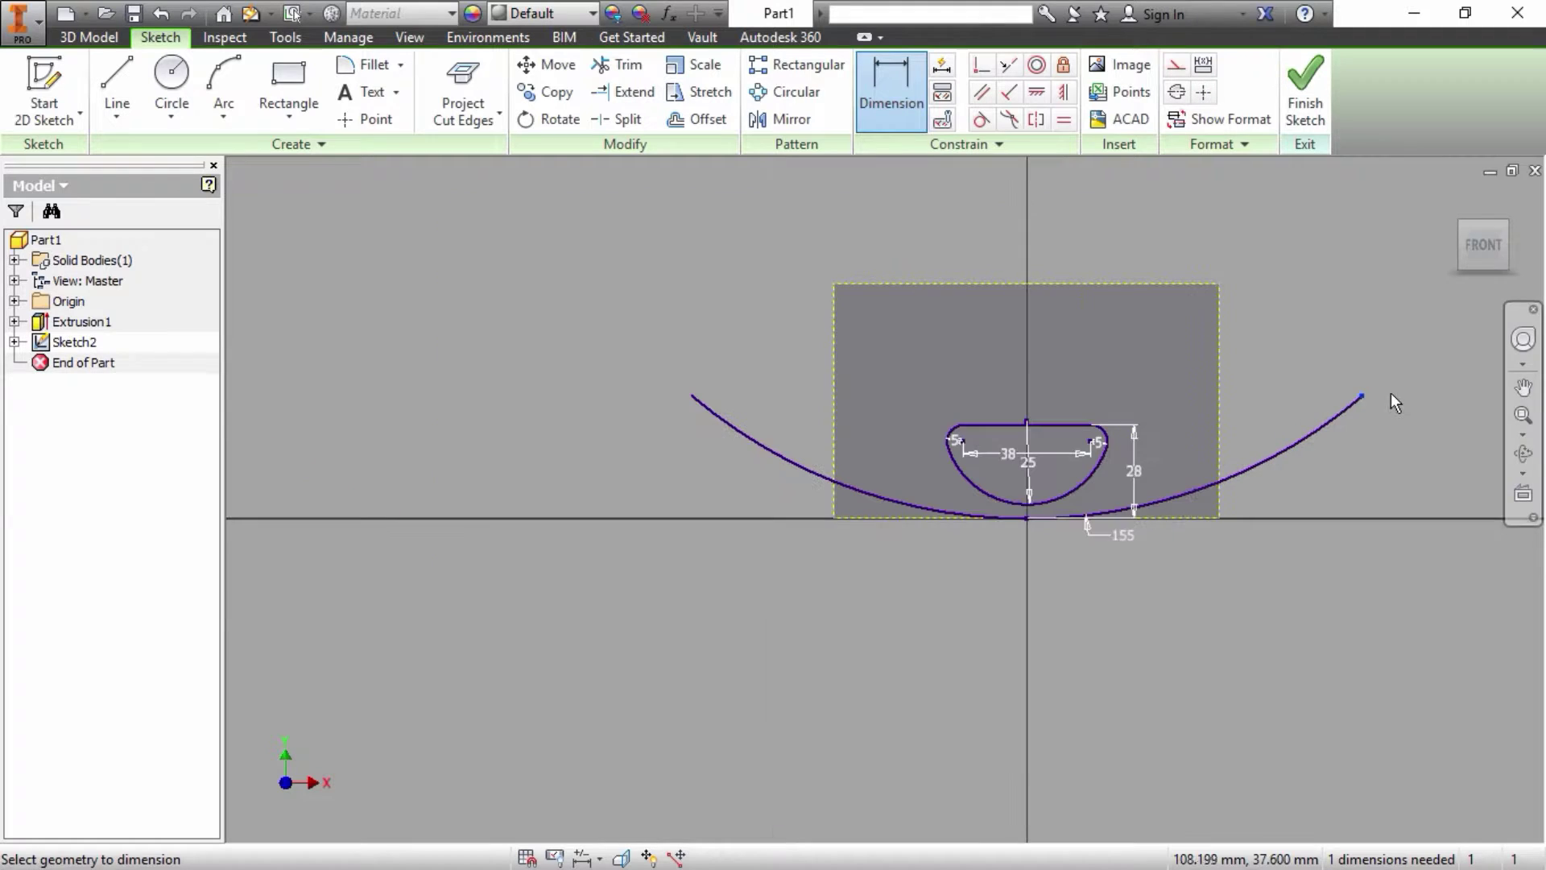
pyautogui.click(693, 391)
pyautogui.click(1031, 591)
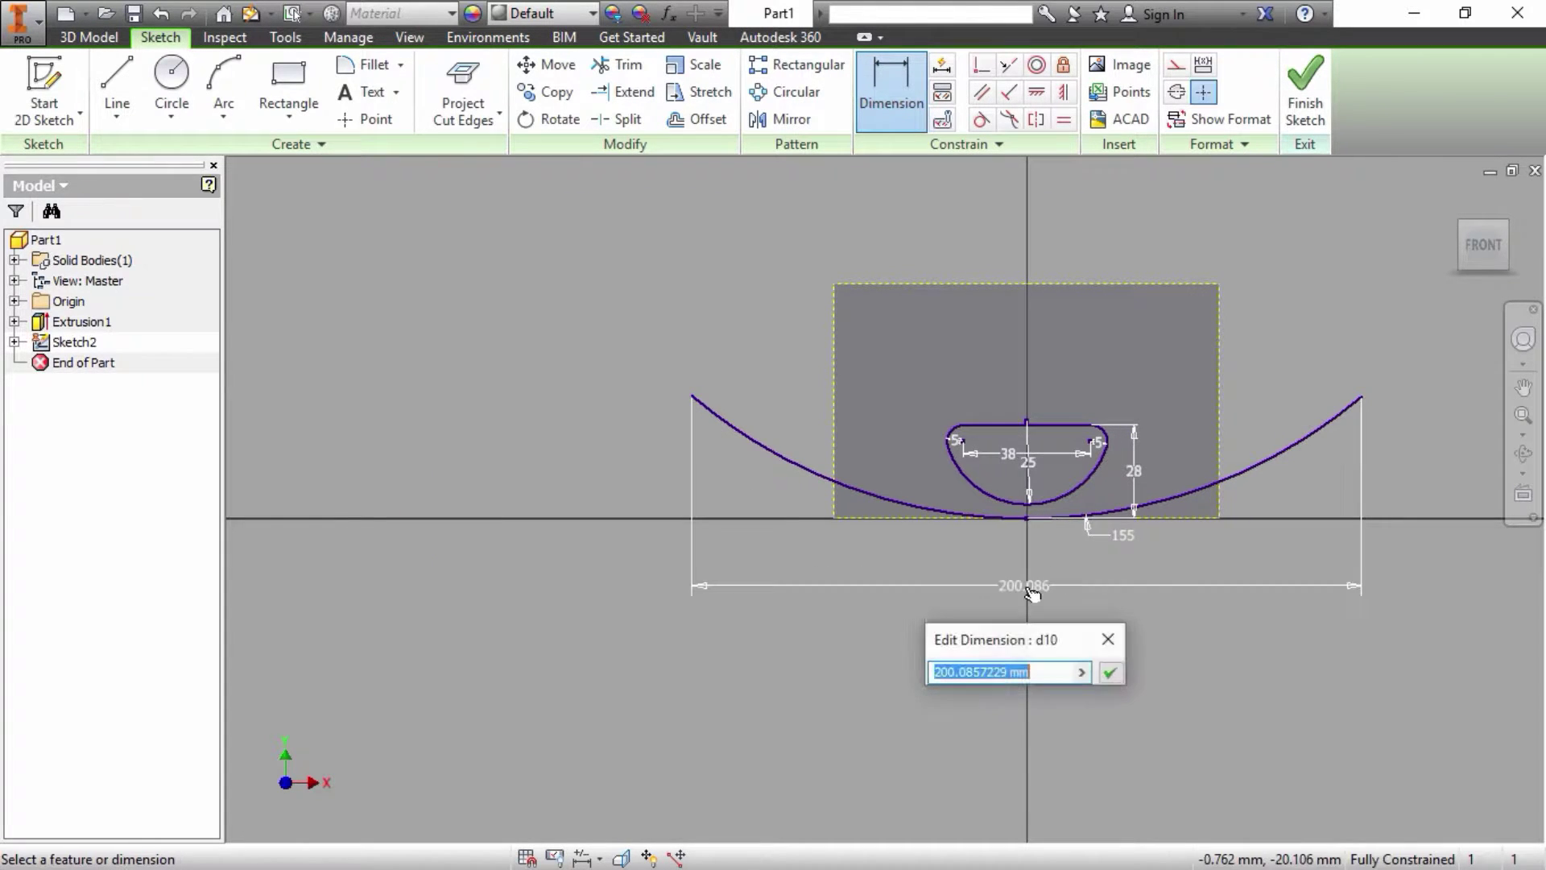
pyautogui.write('70')
pyautogui.press('Return')
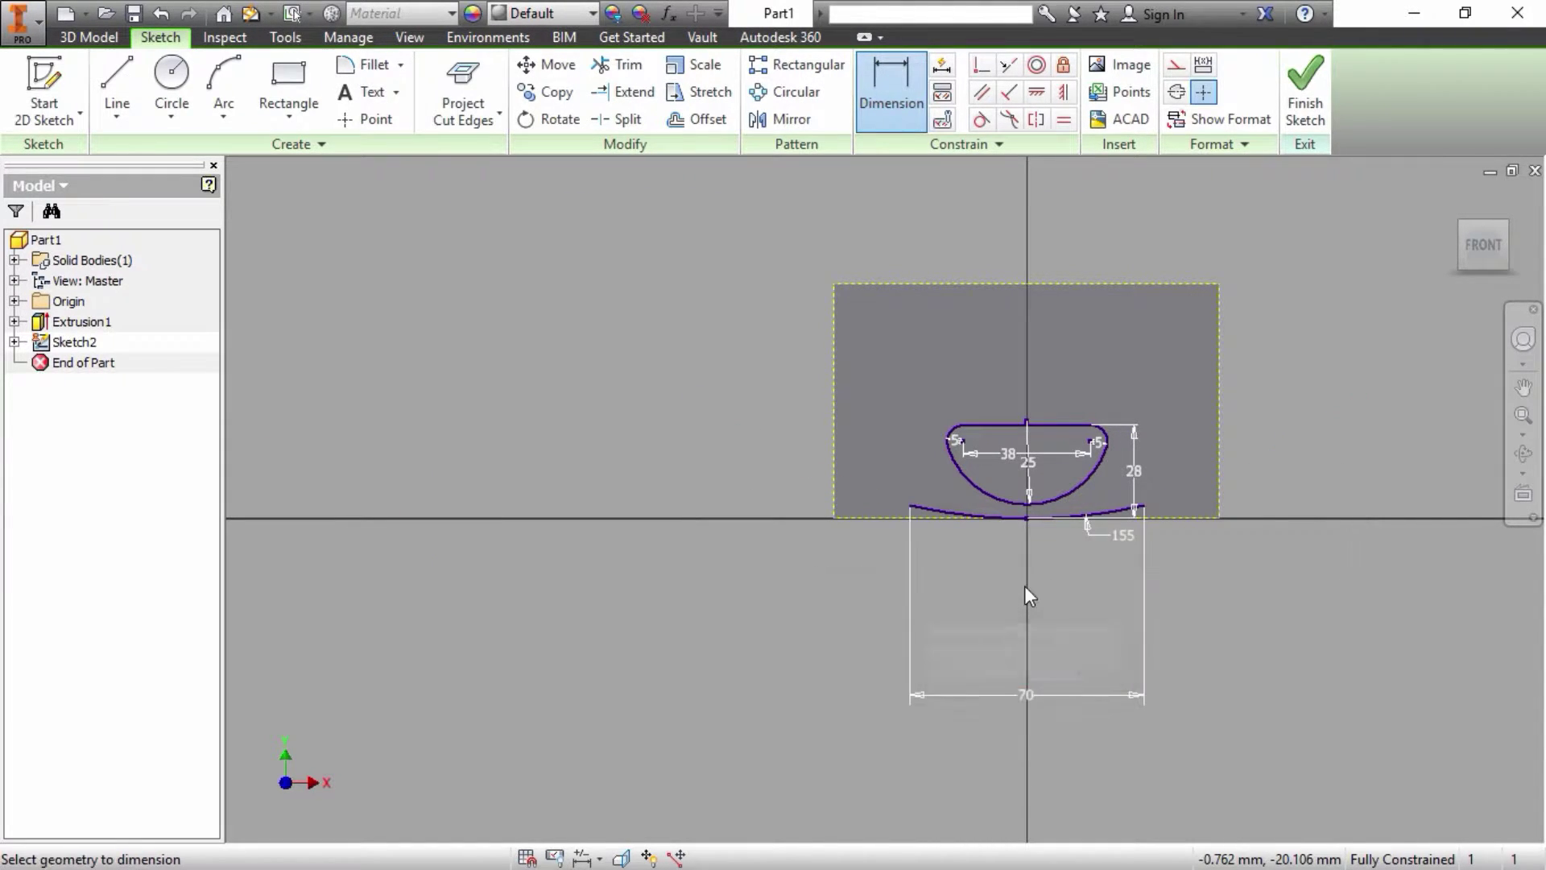
pyautogui.rightClick(1024, 586)
pyautogui.click(1094, 585)
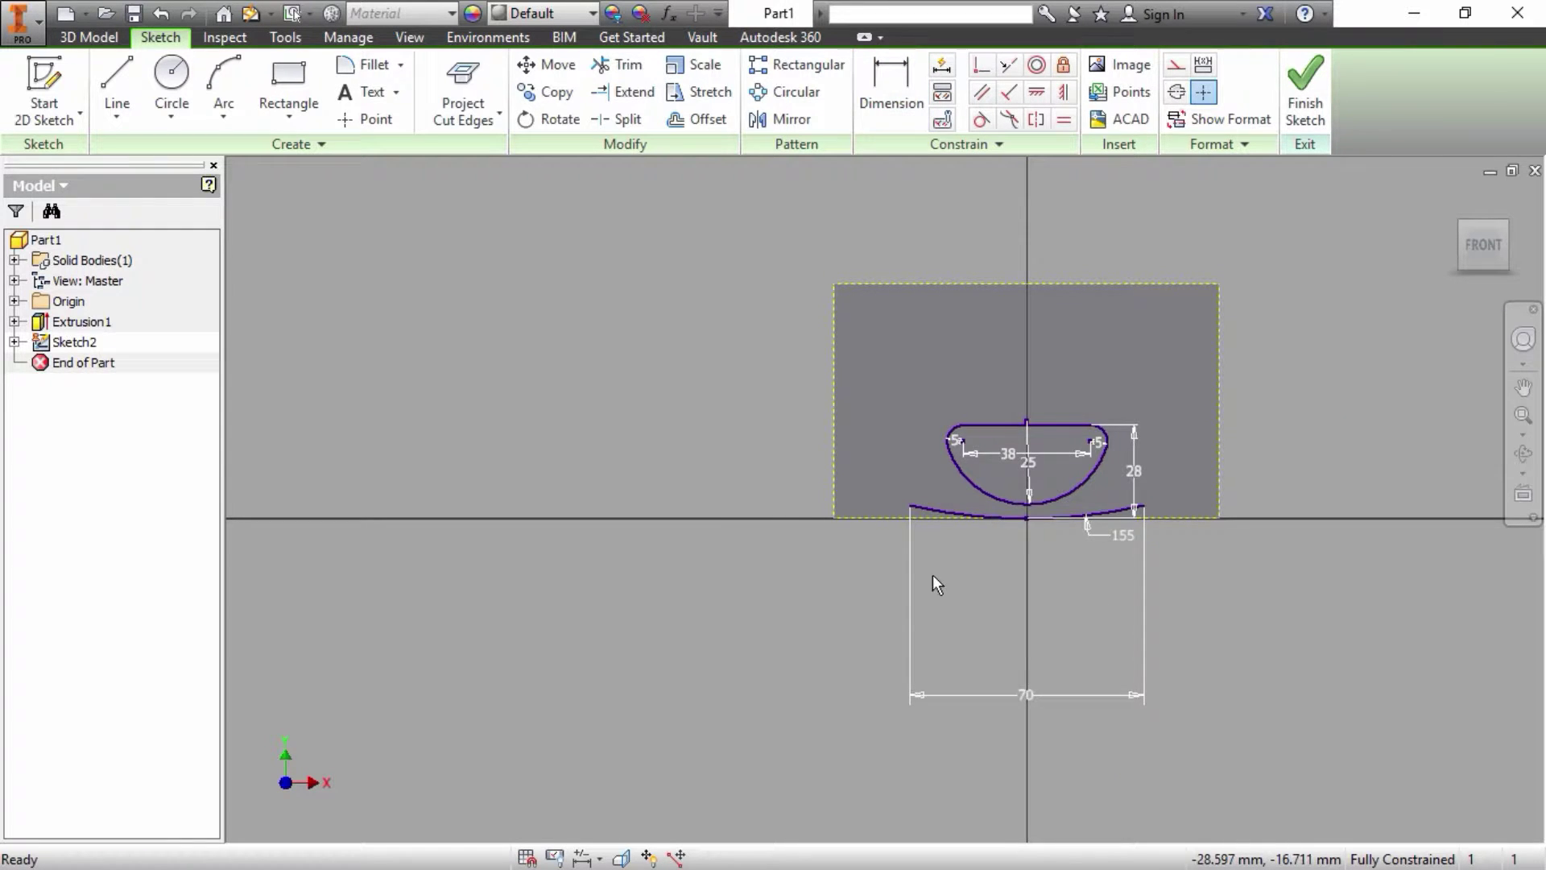
# Step: Draw a notch outline from the 155 mm arc's left endpoint to the plate's left edge, including a tangent arc of about 4.5 mm radius
pyautogui.scroll(3, 932, 575)
pyautogui.moveTo(978, 556)
pyautogui.mouseDown(button='middle')
pyautogui.moveTo(904, 562)
pyautogui.moveTo(707, 663)
pyautogui.mouseUp(button='middle')
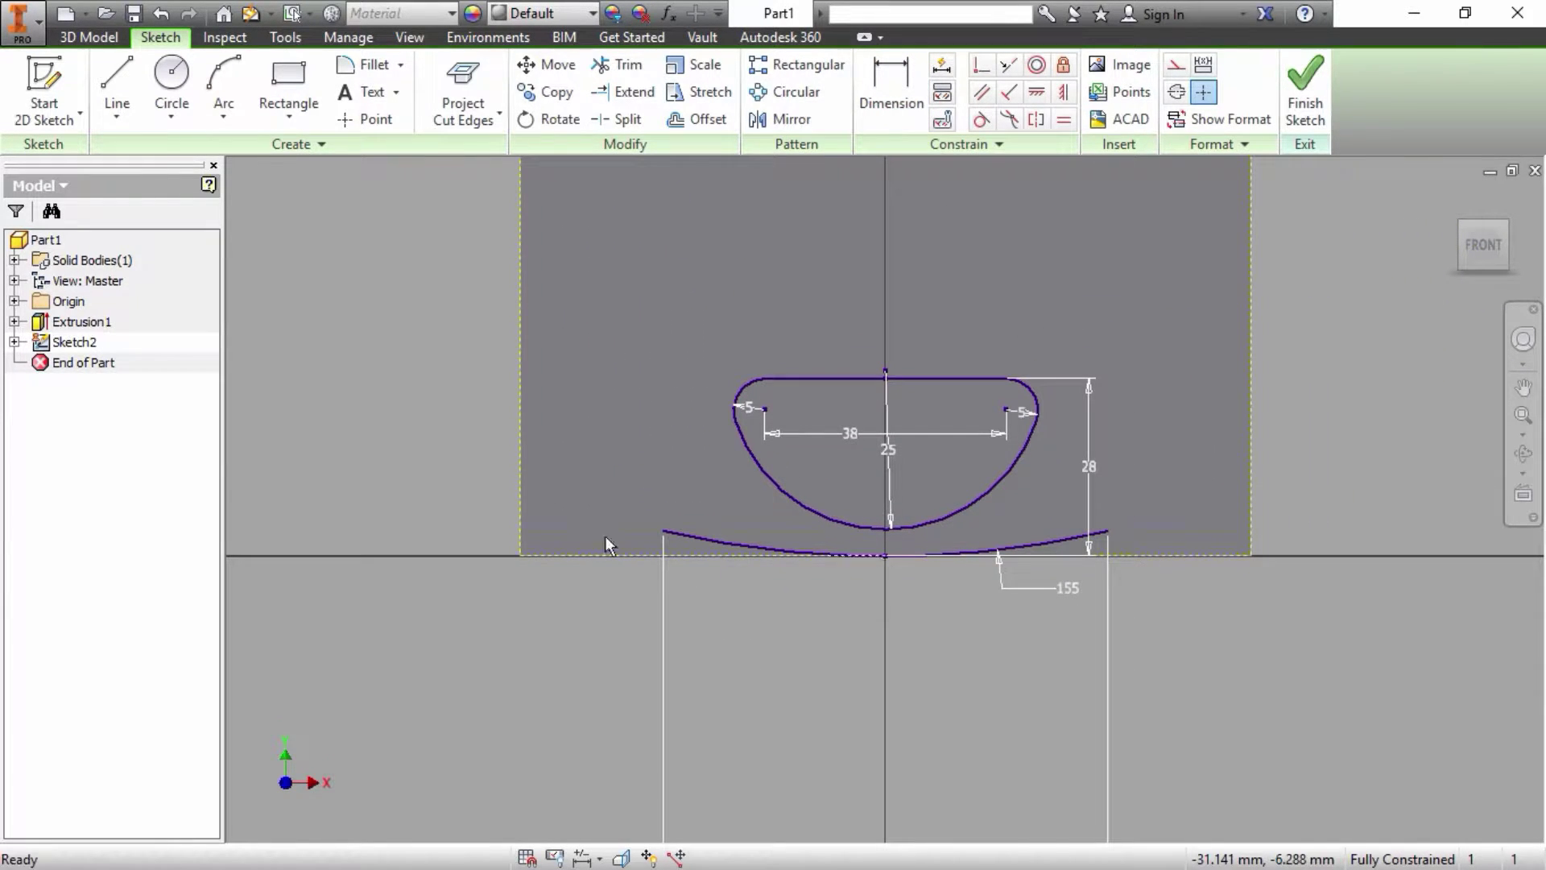
pyautogui.click(117, 80)
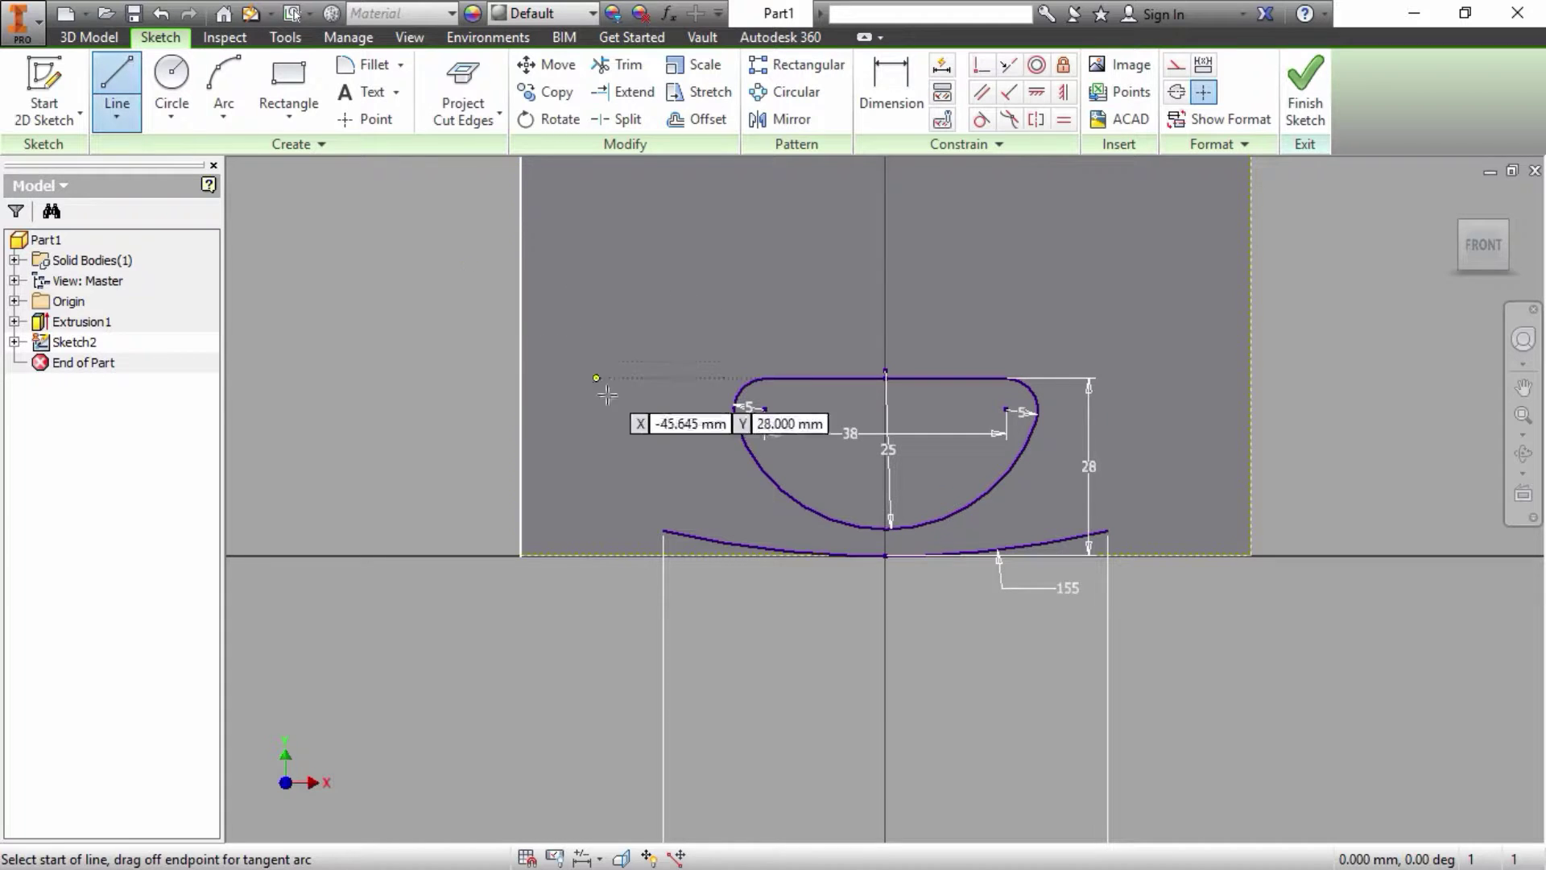
pyautogui.click(663, 530)
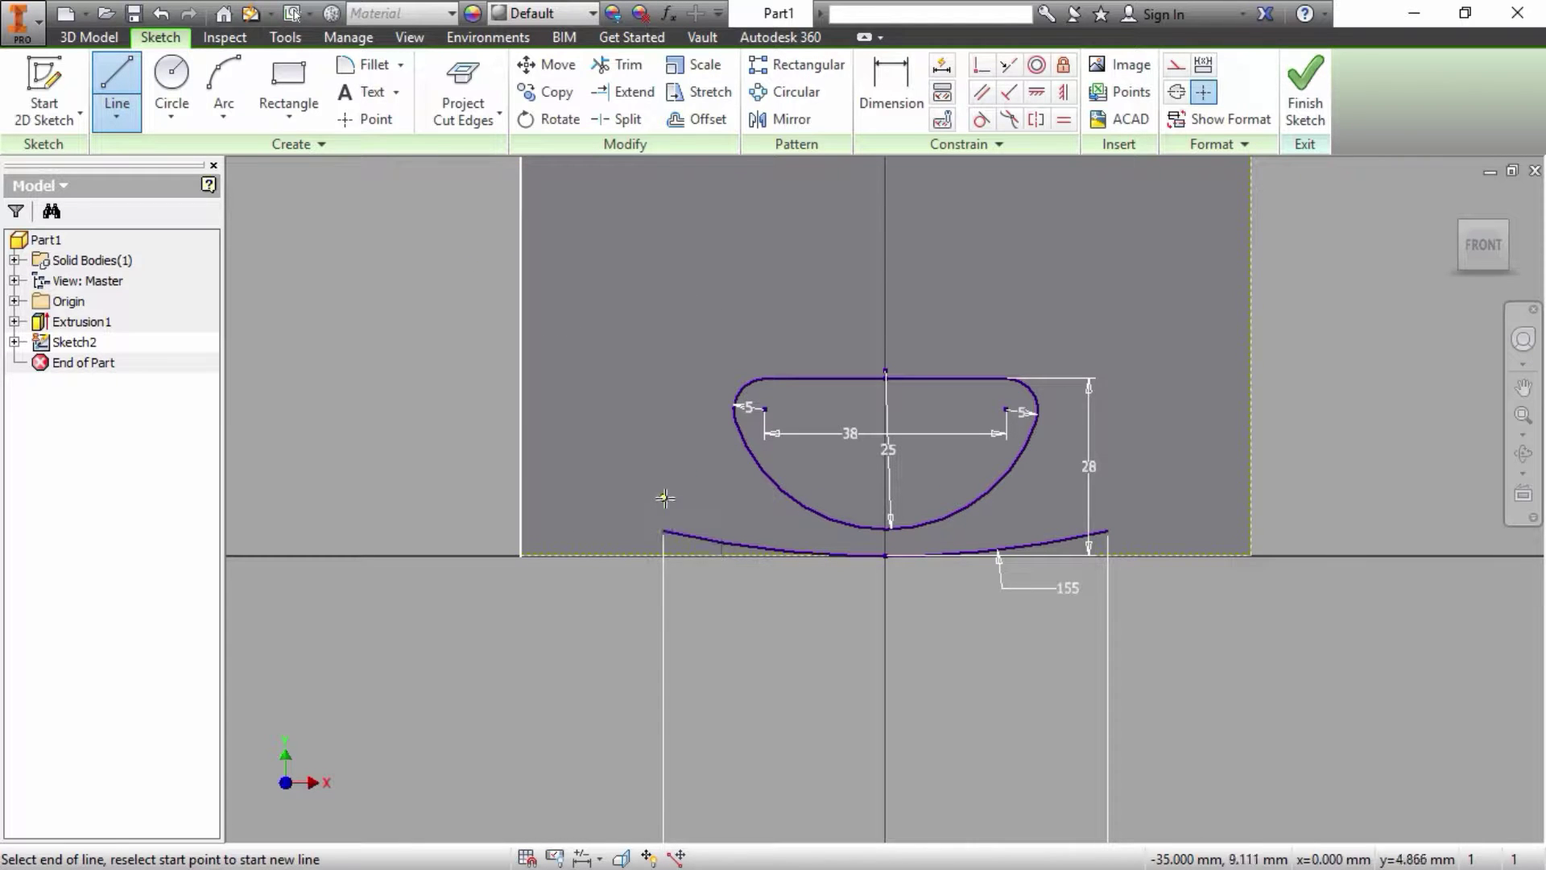
pyautogui.click(662, 497)
pyautogui.click(698, 497)
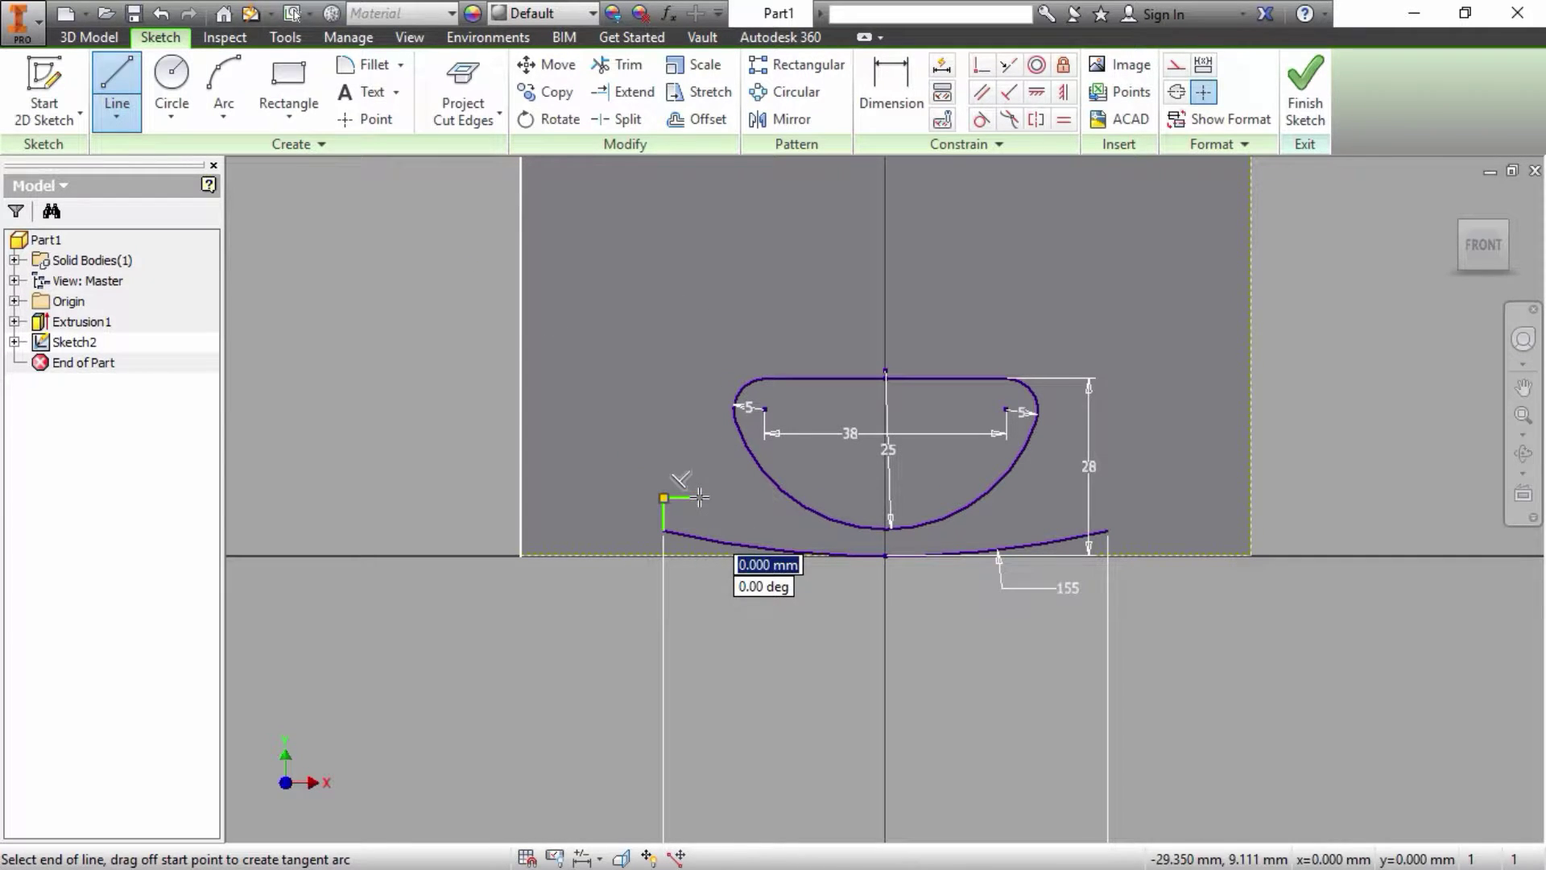
pyautogui.moveTo(699, 498); pyautogui.dragTo(698, 441)
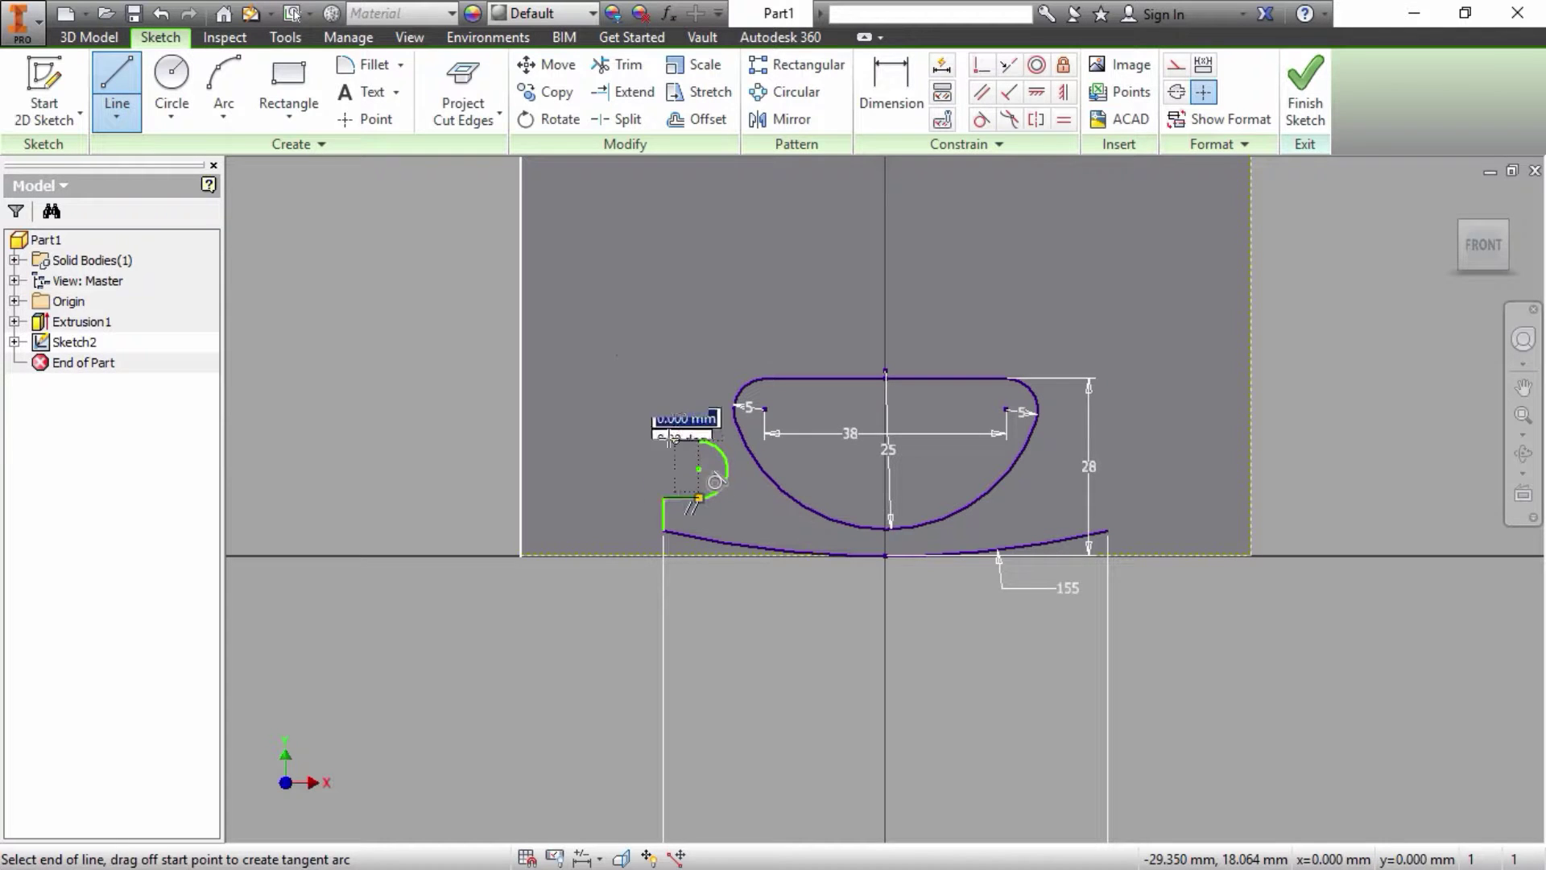
pyautogui.click(521, 440)
pyautogui.rightClick(522, 442)
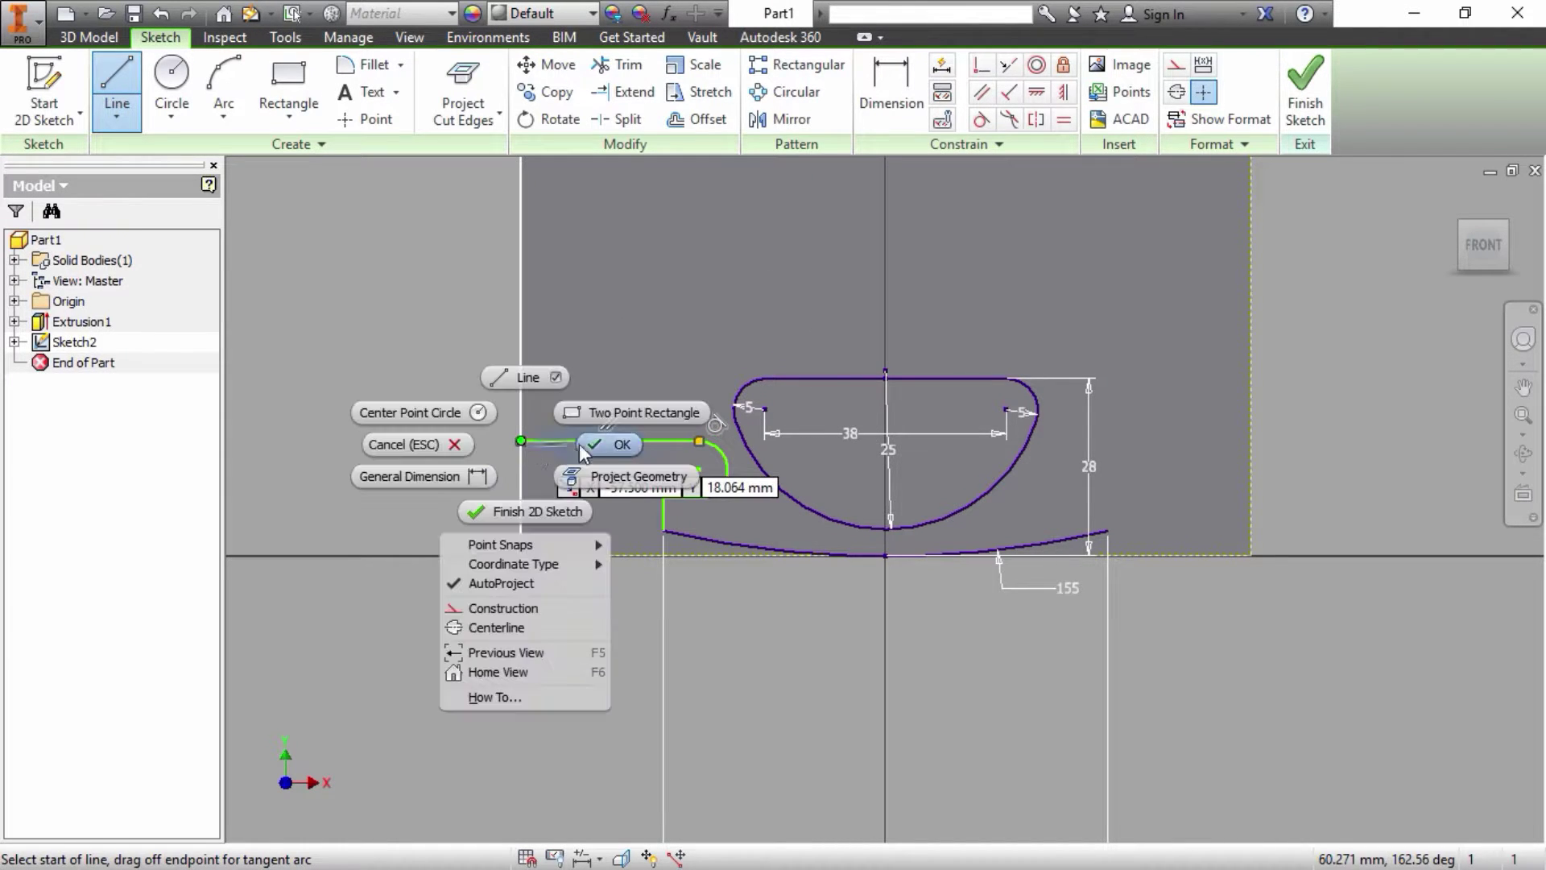
pyautogui.click(597, 443)
# Step: Set the radius of the left notch's tangent arc to 5 mm
pyautogui.click(884, 95)
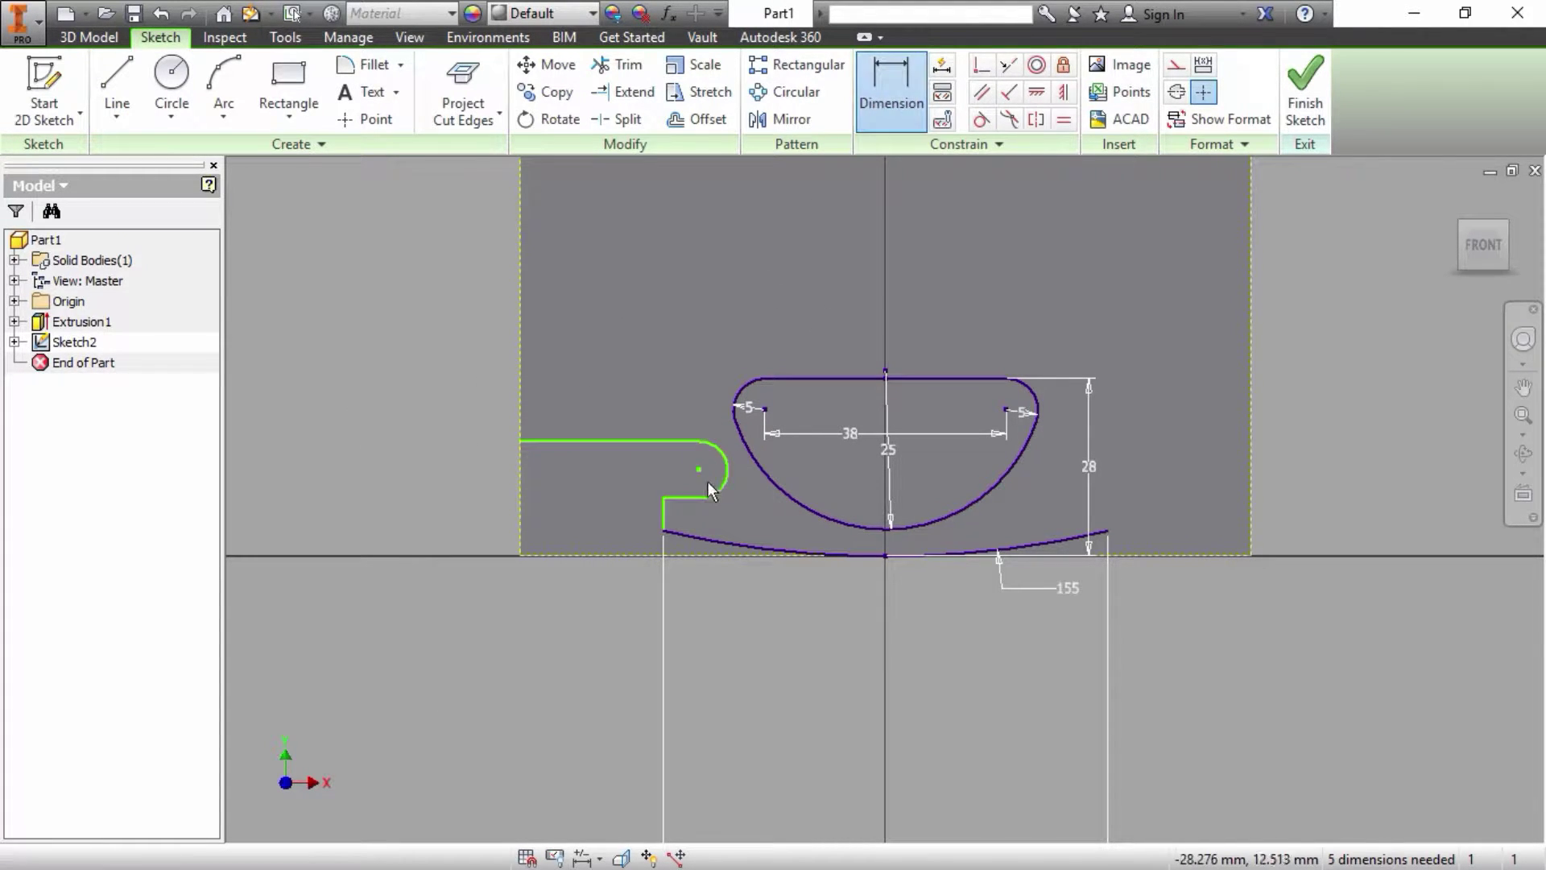
pyautogui.click(705, 486)
pyautogui.click(686, 483)
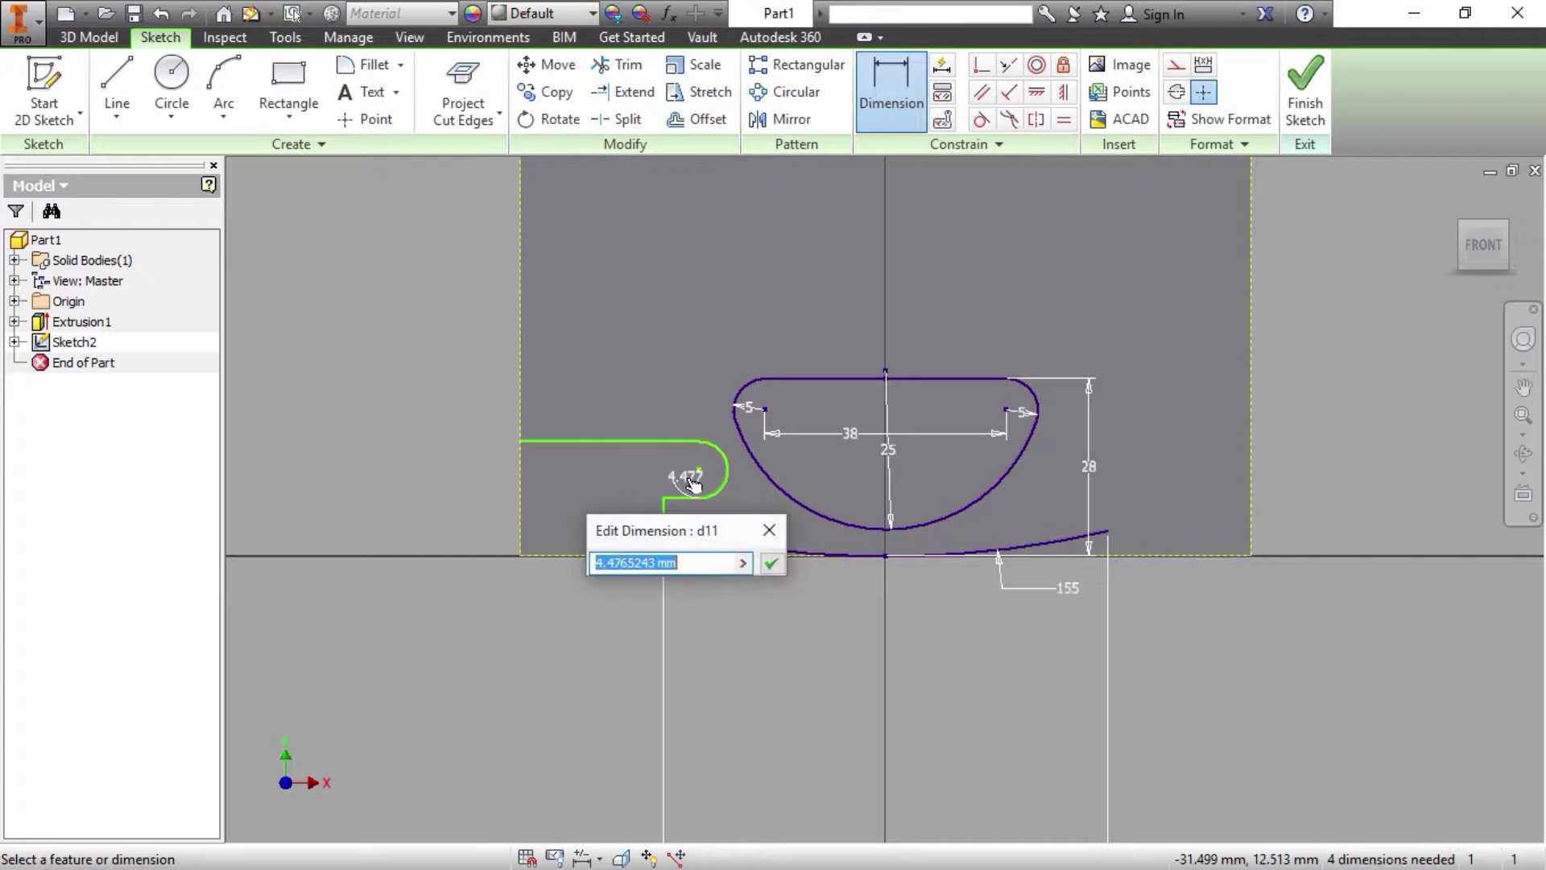
pyautogui.write('5')
pyautogui.press('Return')
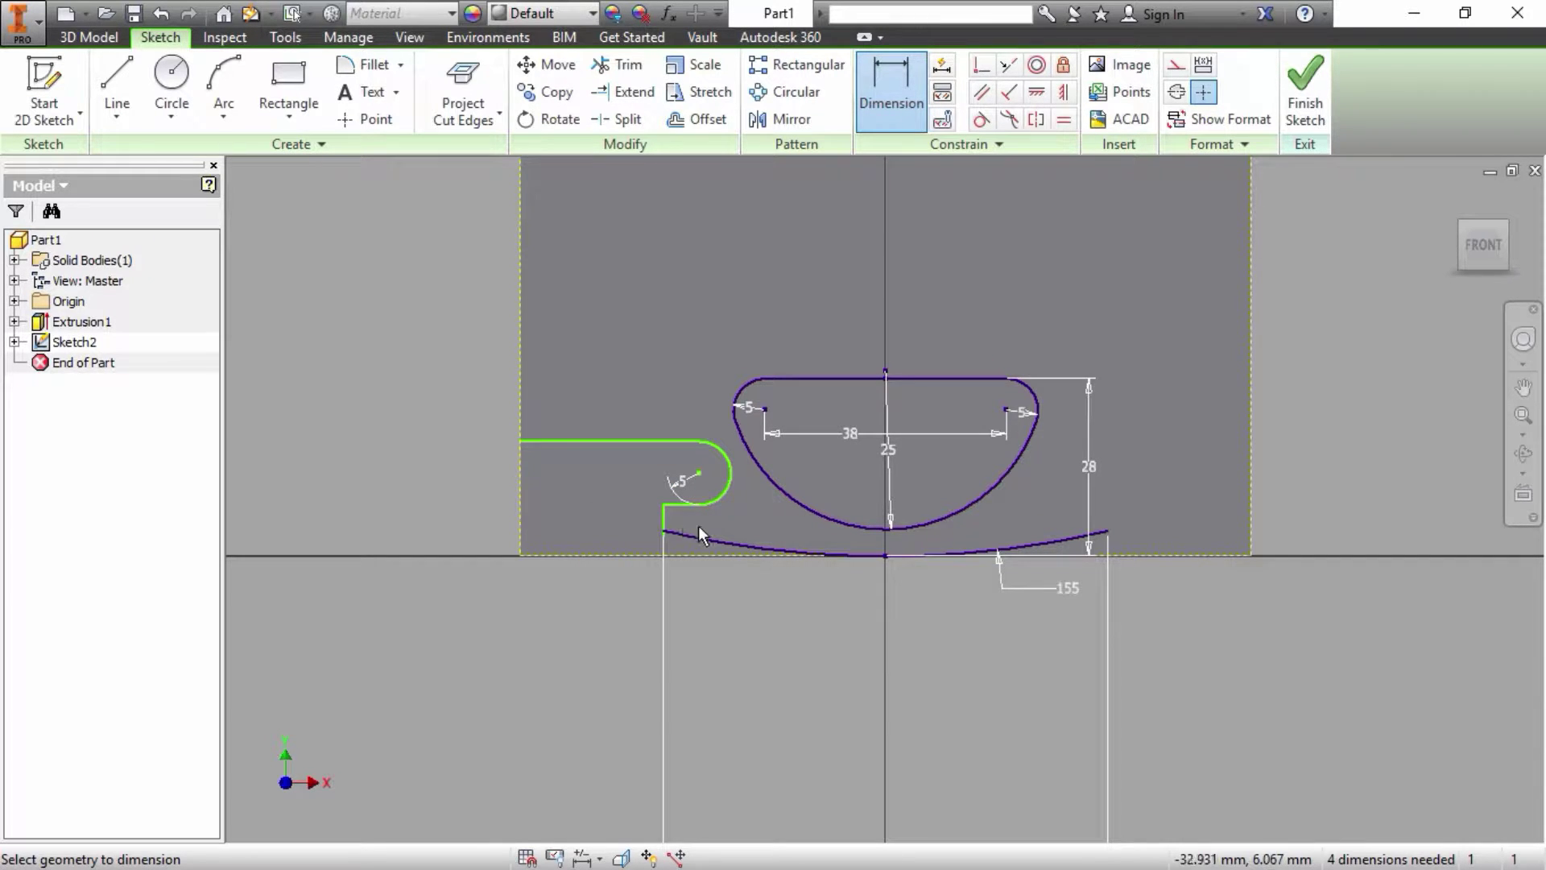
# Step: Dimension the left notch's upper horizontal line 18 mm above the plate's bottom edge
pyautogui.moveTo(907, 606); pyautogui.dragTo(818, 592, button='middle')
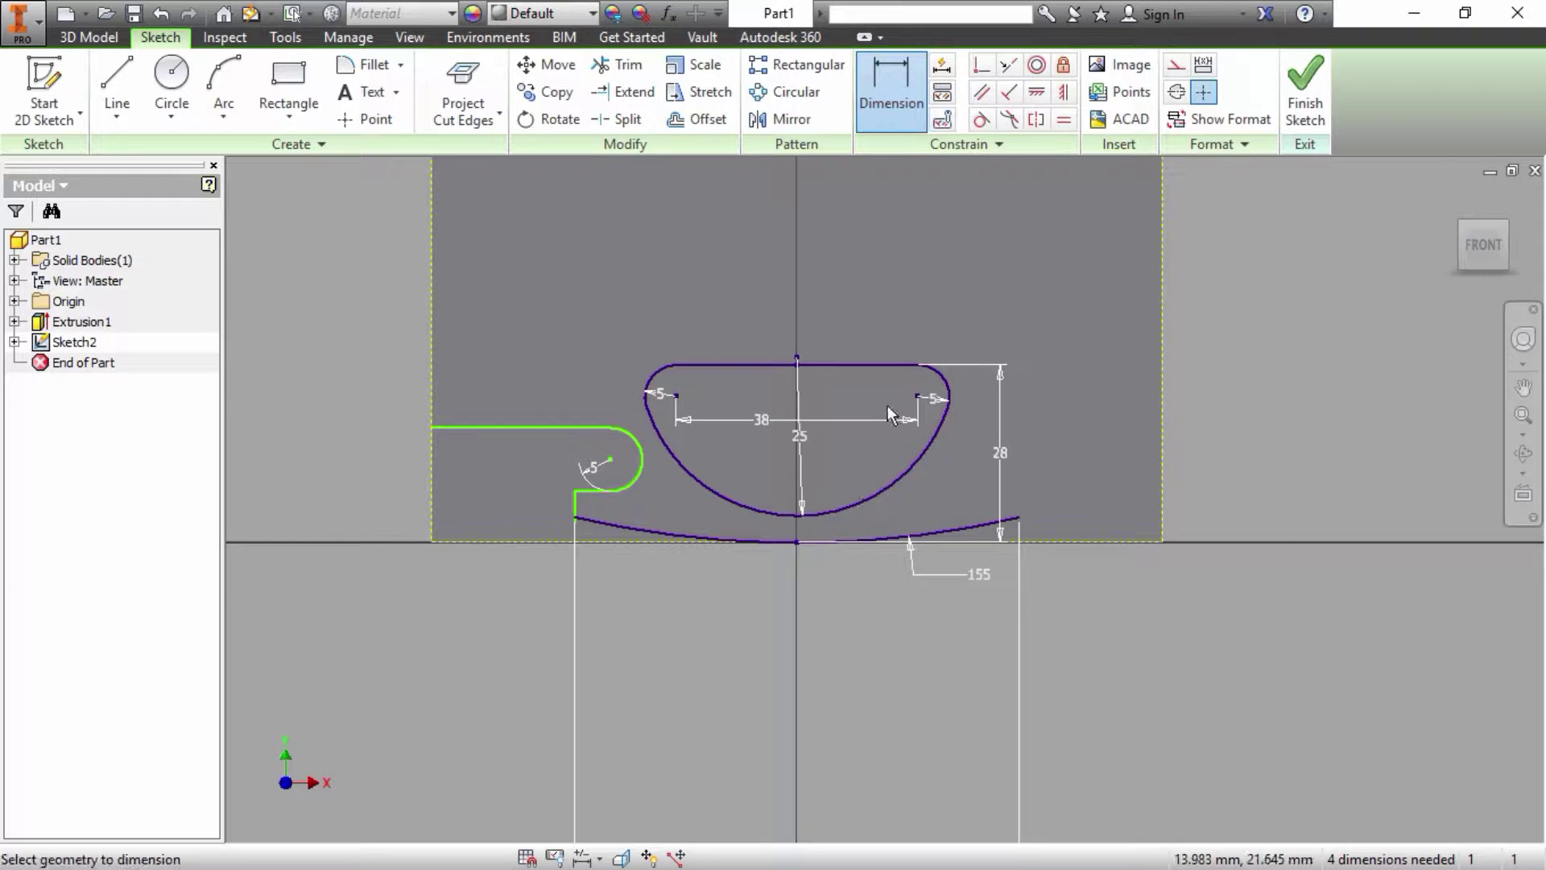
pyautogui.click(582, 428)
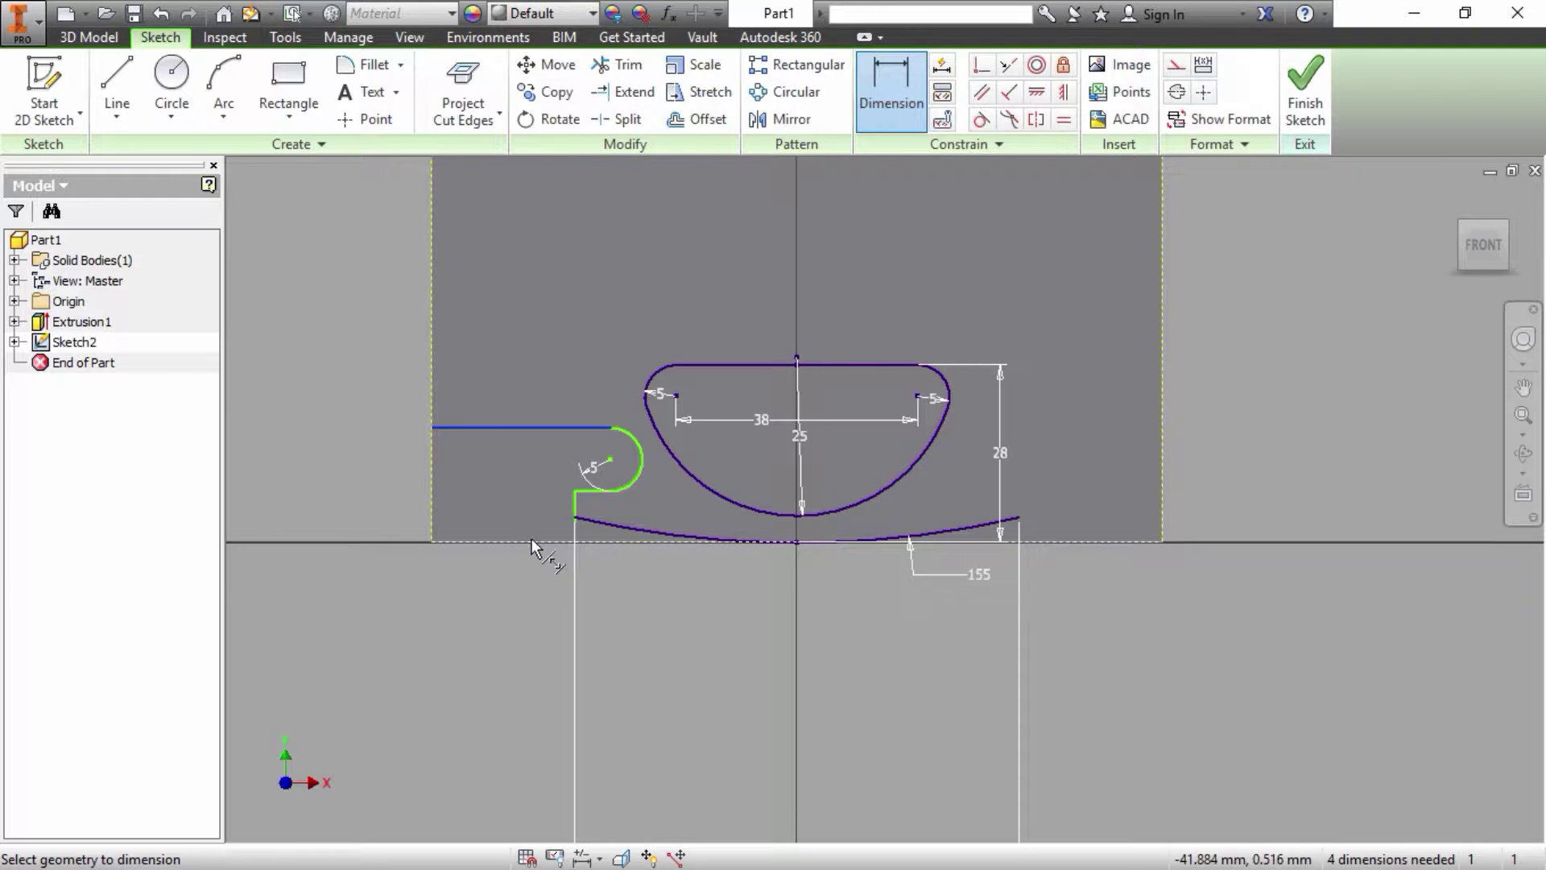
pyautogui.click(532, 539)
pyautogui.click(418, 489)
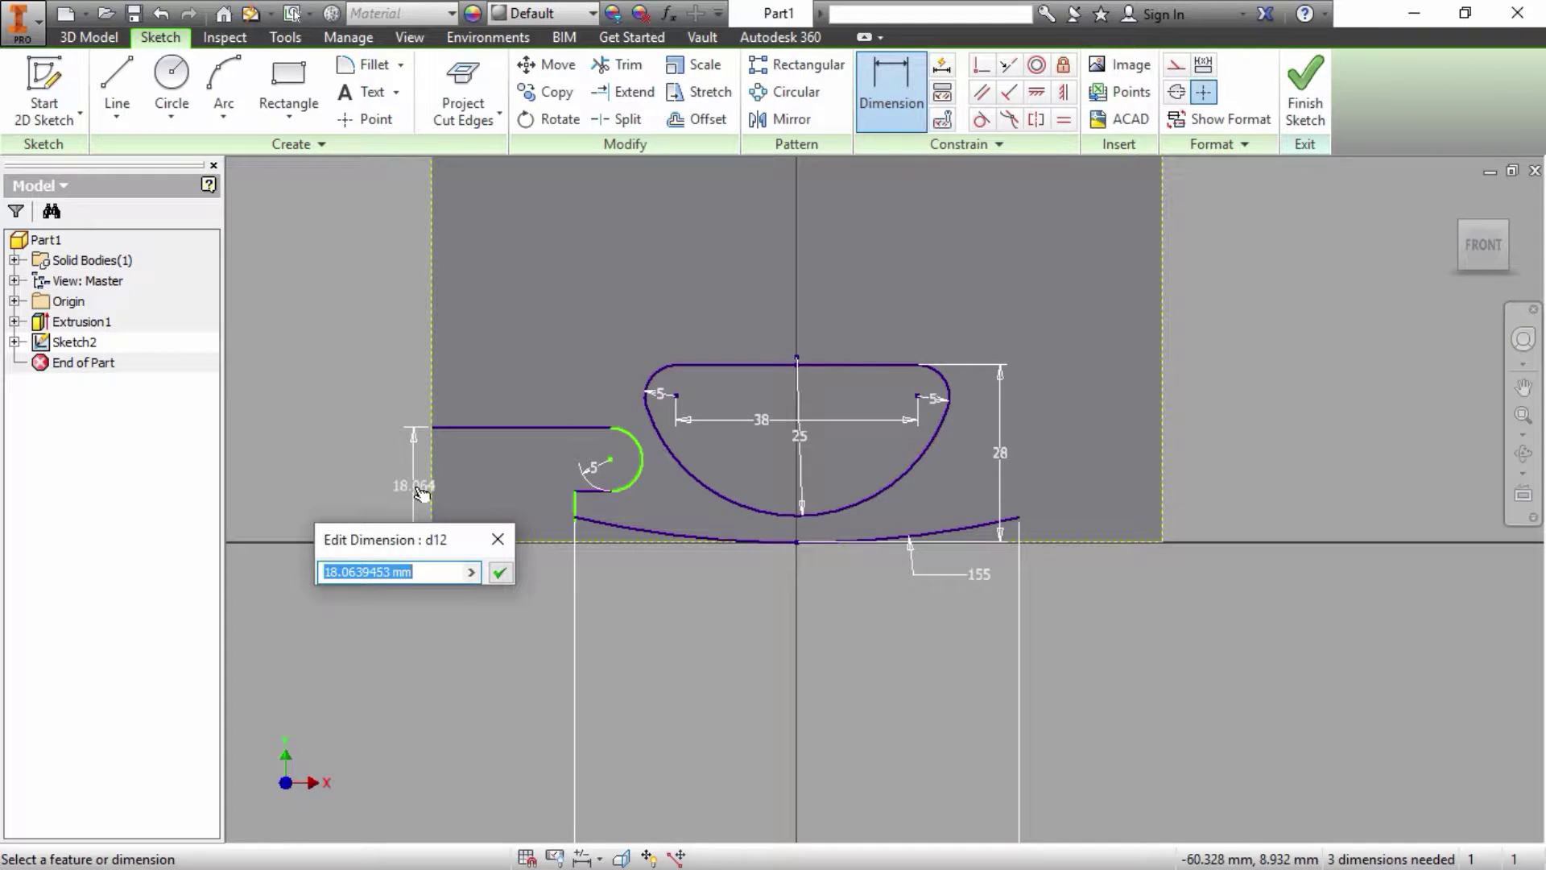
pyautogui.write('18')
pyautogui.press('Return')
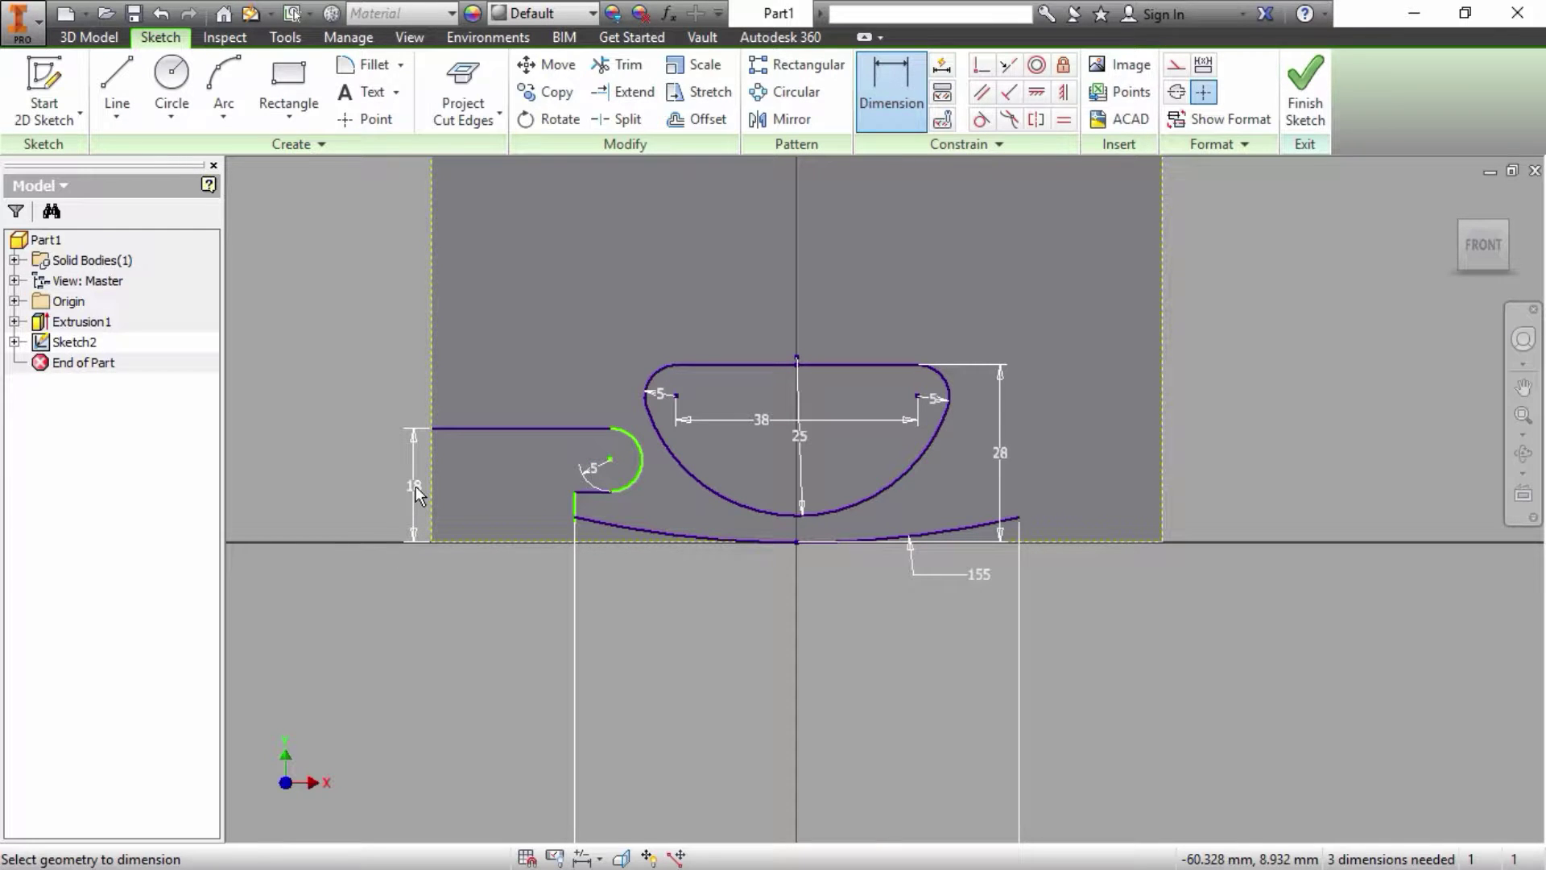
pyautogui.rightClick(698, 468)
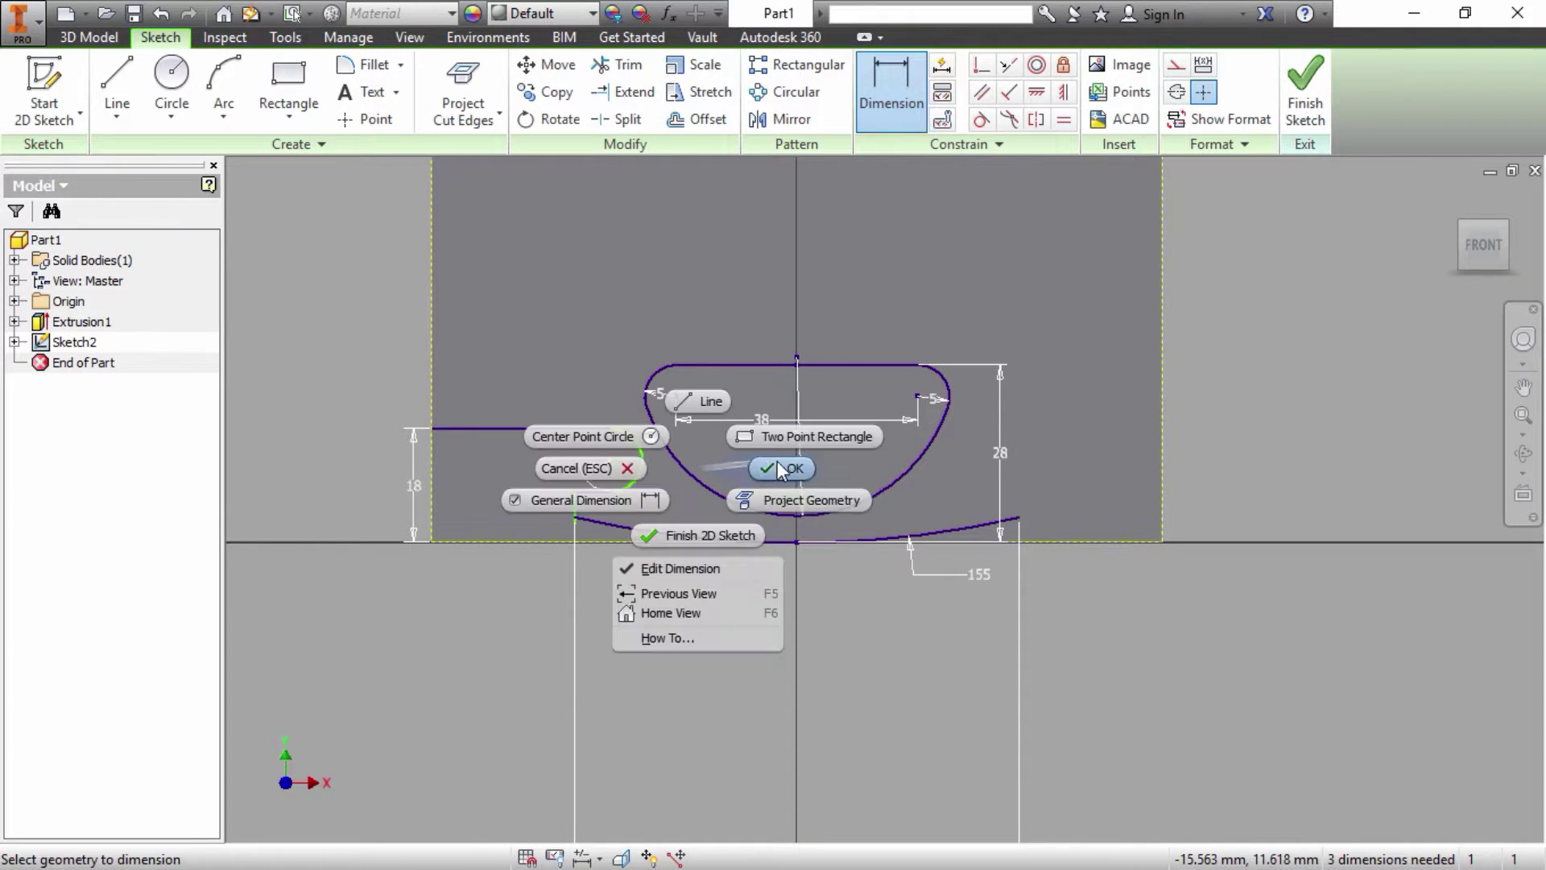
pyautogui.click(776, 460)
# Step: Make the lower end of the left notch's short vertical line coincident with the 155 mm arc's left endpoint
pyautogui.scroll(5, 602, 530)
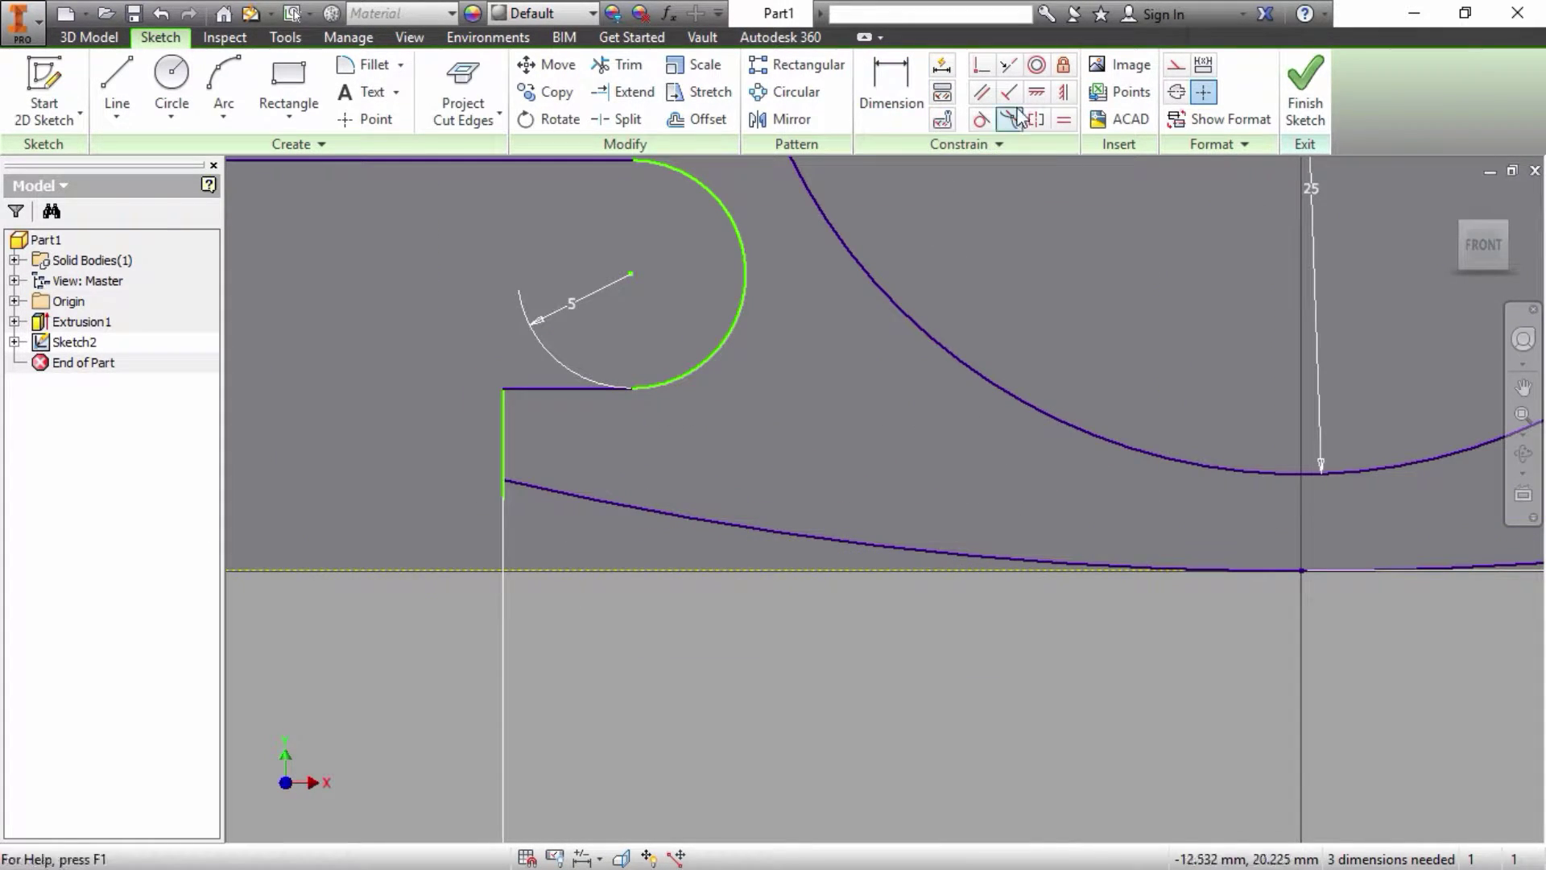
pyautogui.click(981, 65)
pyautogui.click(502, 504)
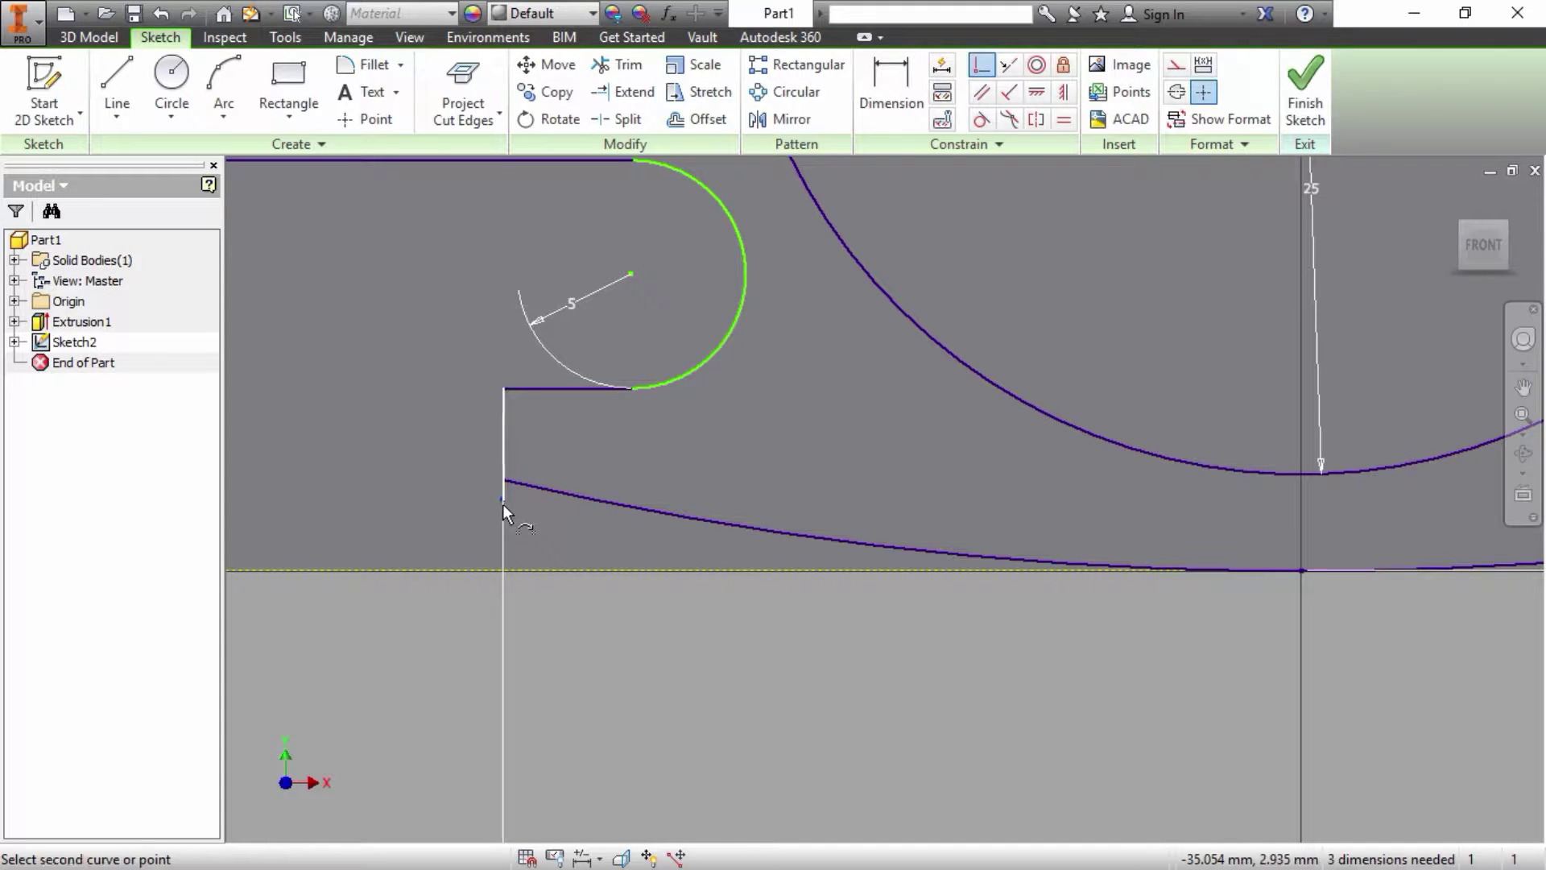
pyautogui.click(503, 480)
pyautogui.rightClick(612, 428)
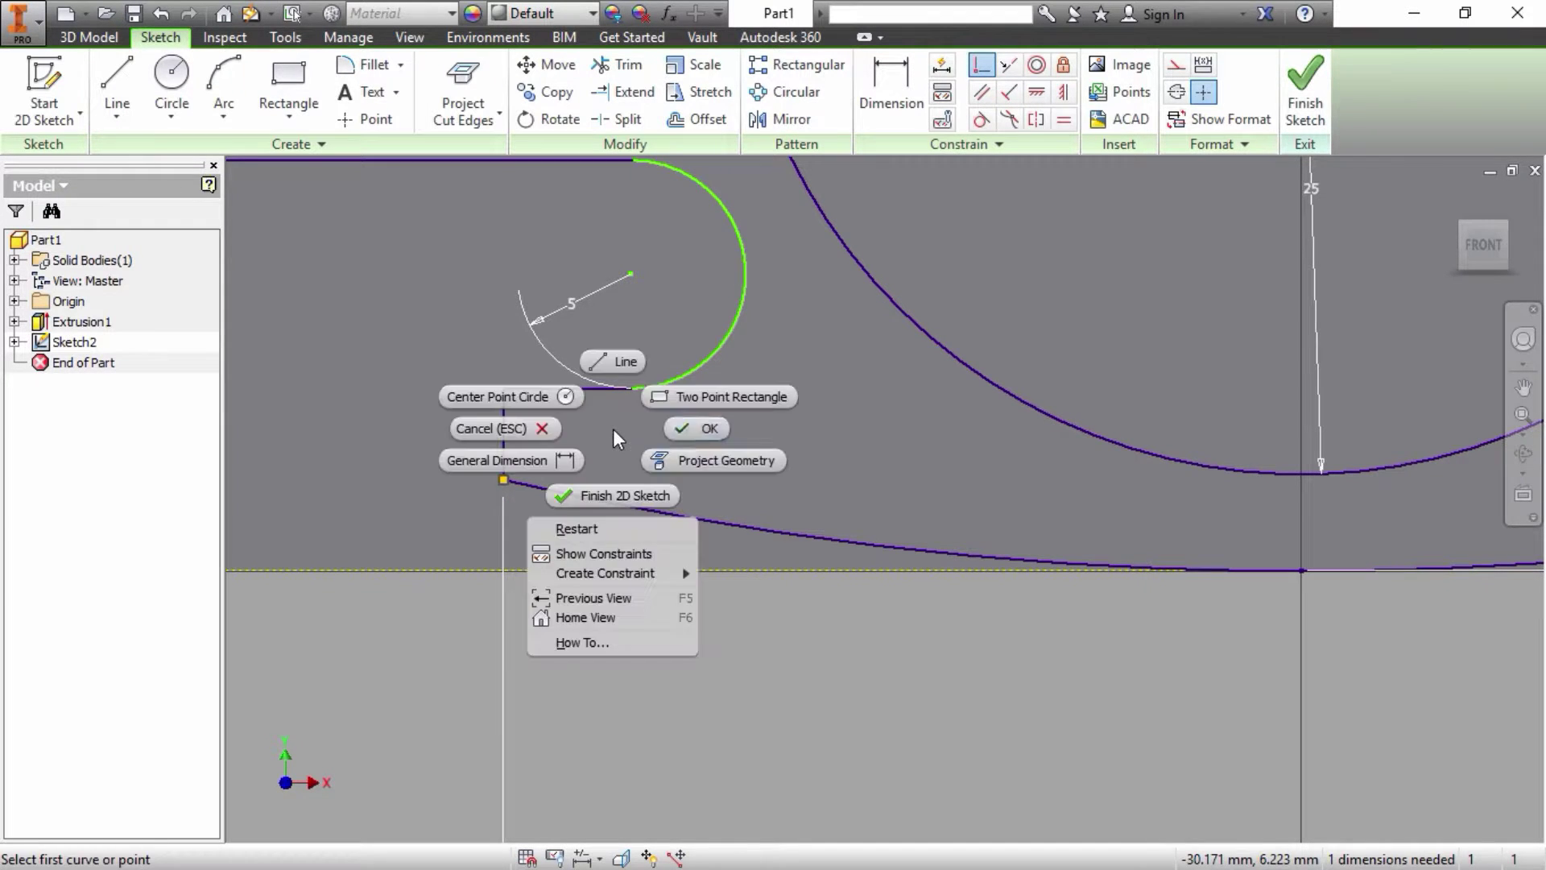
pyautogui.click(688, 428)
pyautogui.click(890, 90)
pyautogui.click(726, 206)
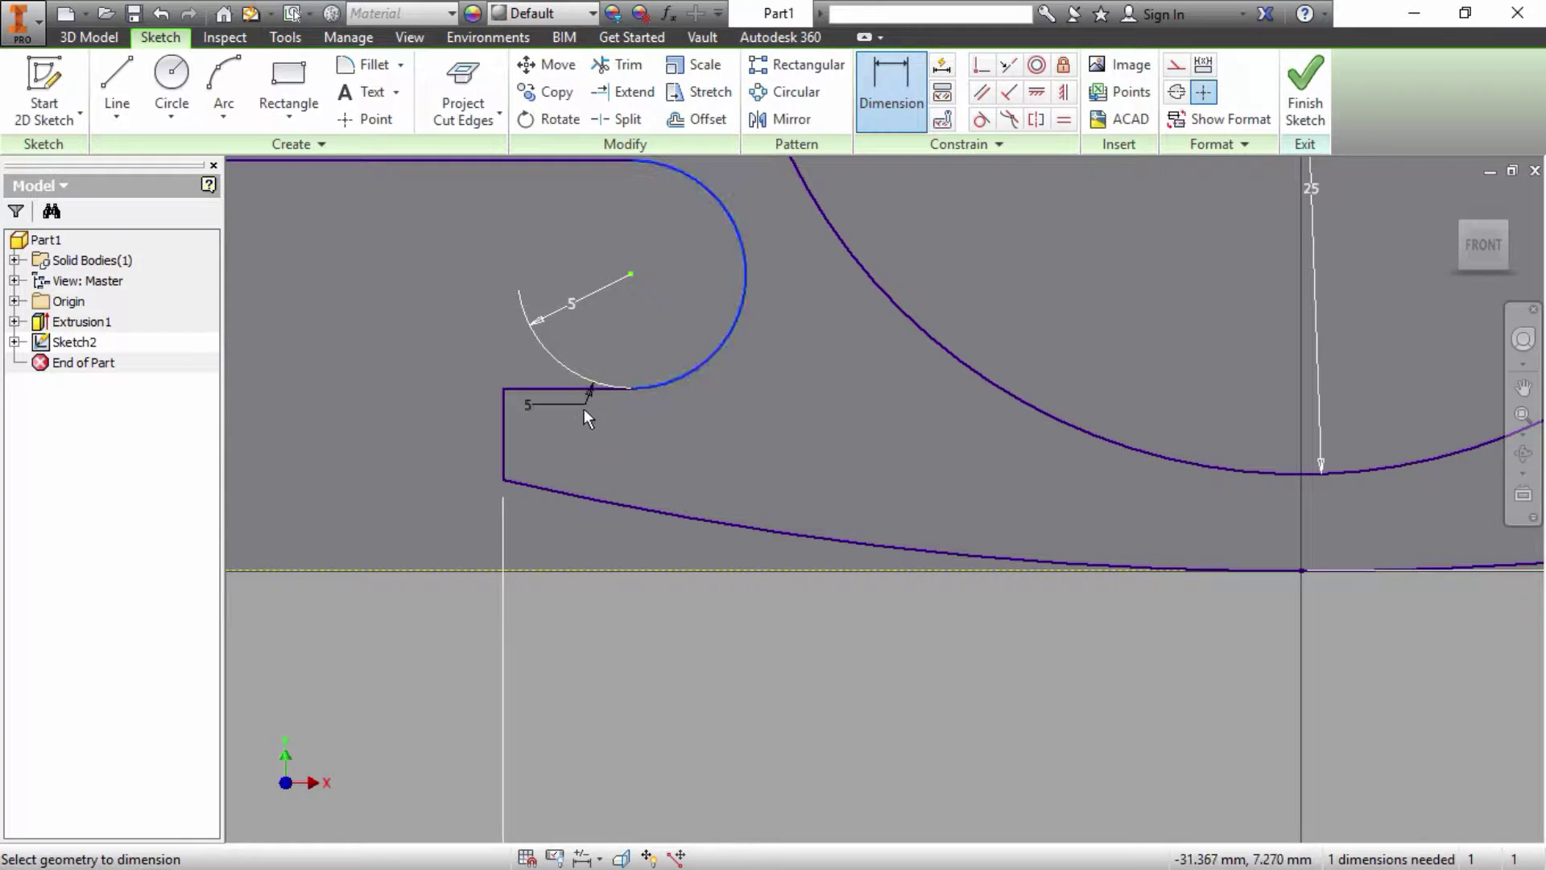
pyautogui.click(878, 93)
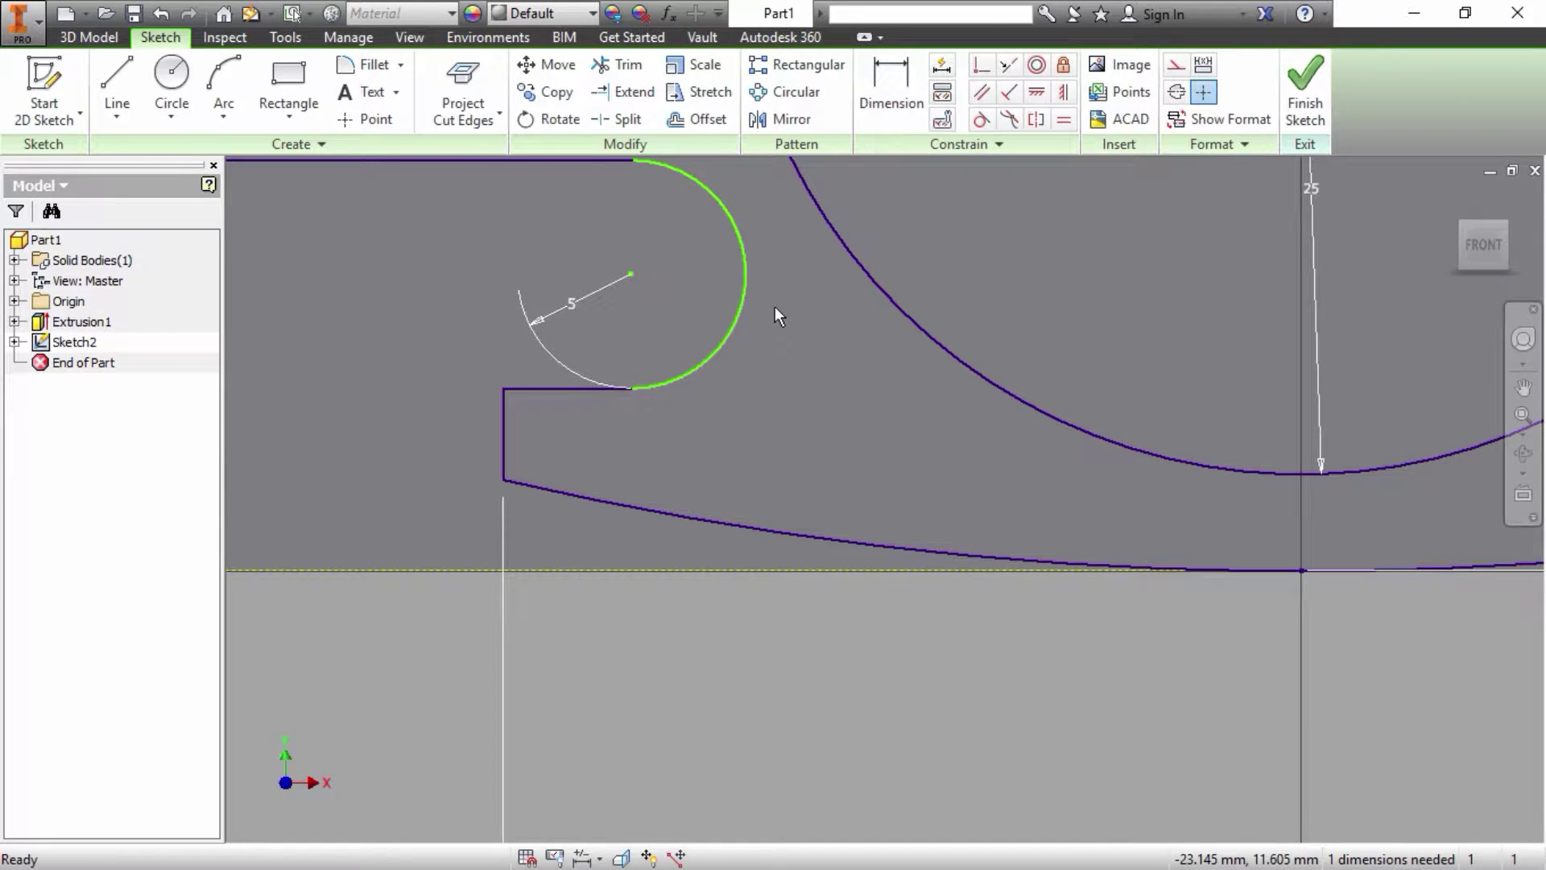
# Step: Draw a matching notch outline from the 155 mm arc's right endpoint to the plate's right edge, including a tangent arc of about 5 mm radius
pyautogui.press('Home')
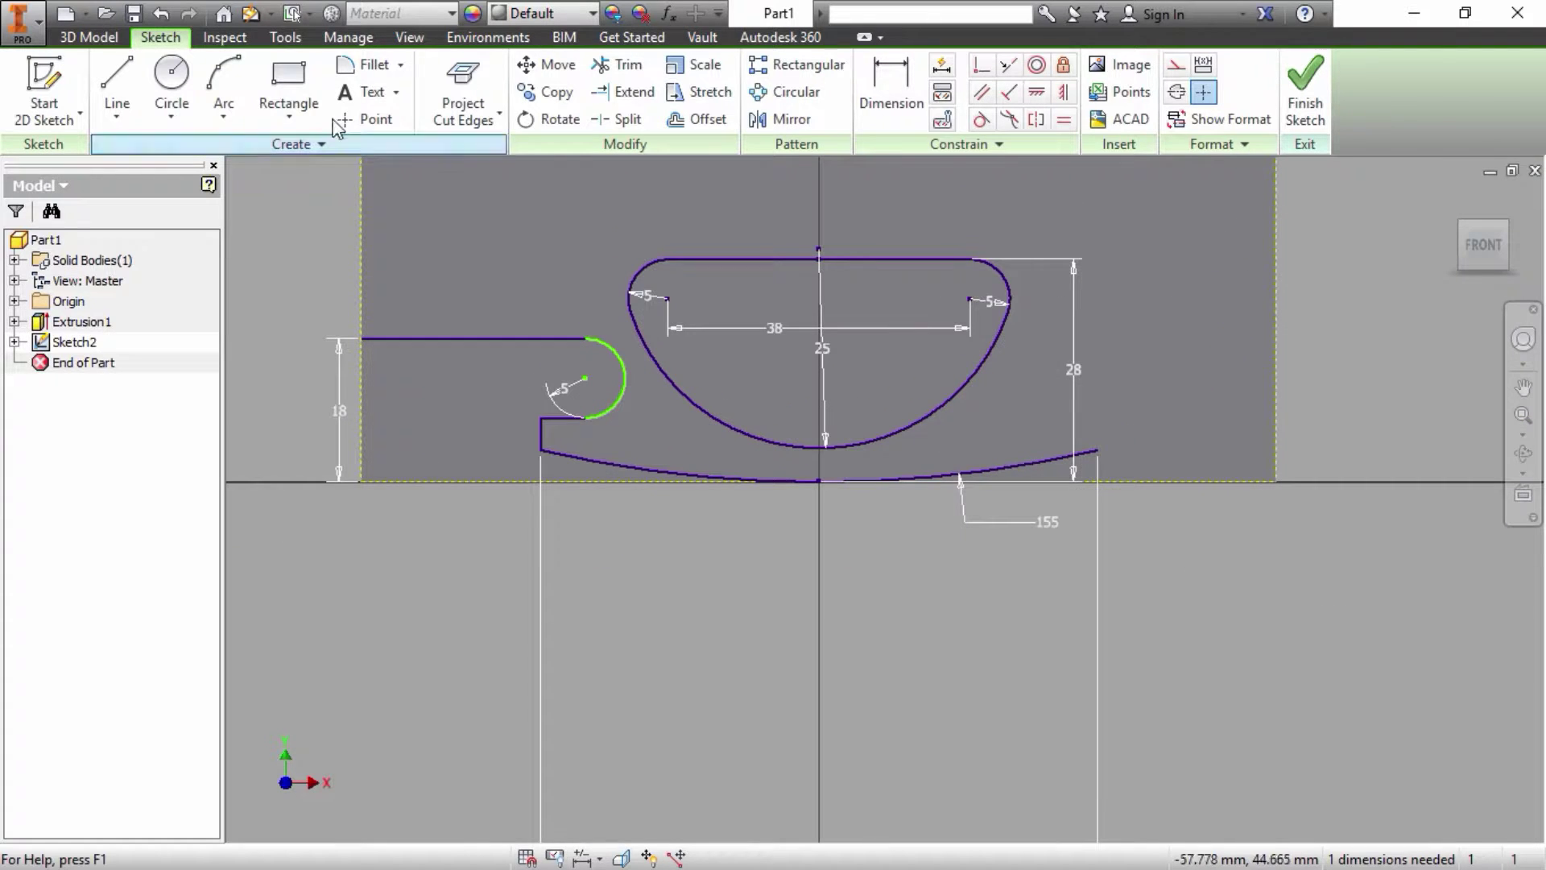
pyautogui.click(134, 78)
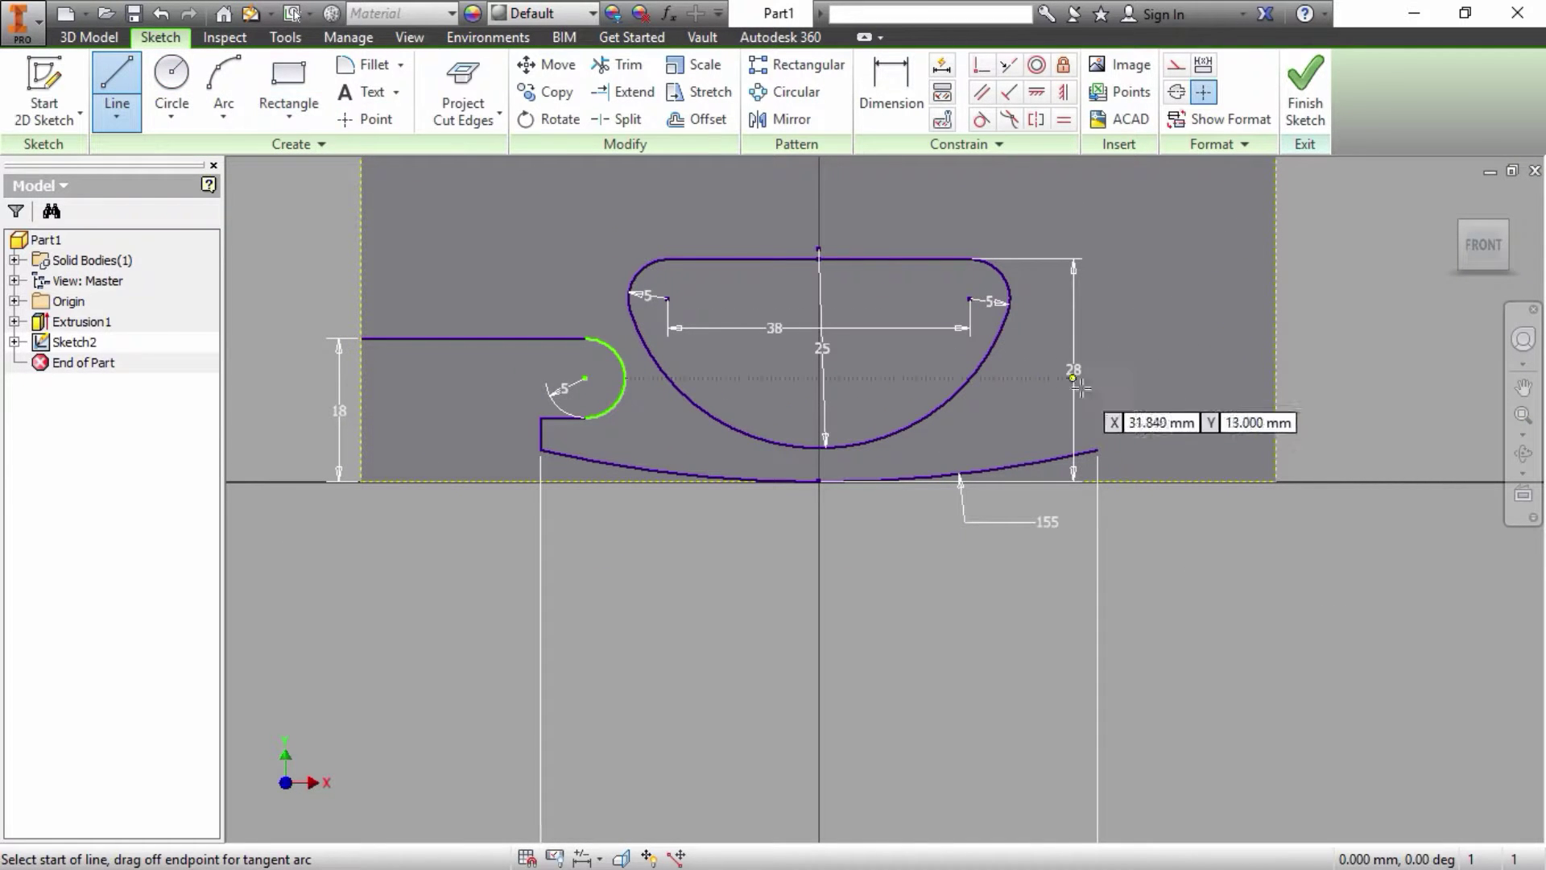
pyautogui.click(1096, 450)
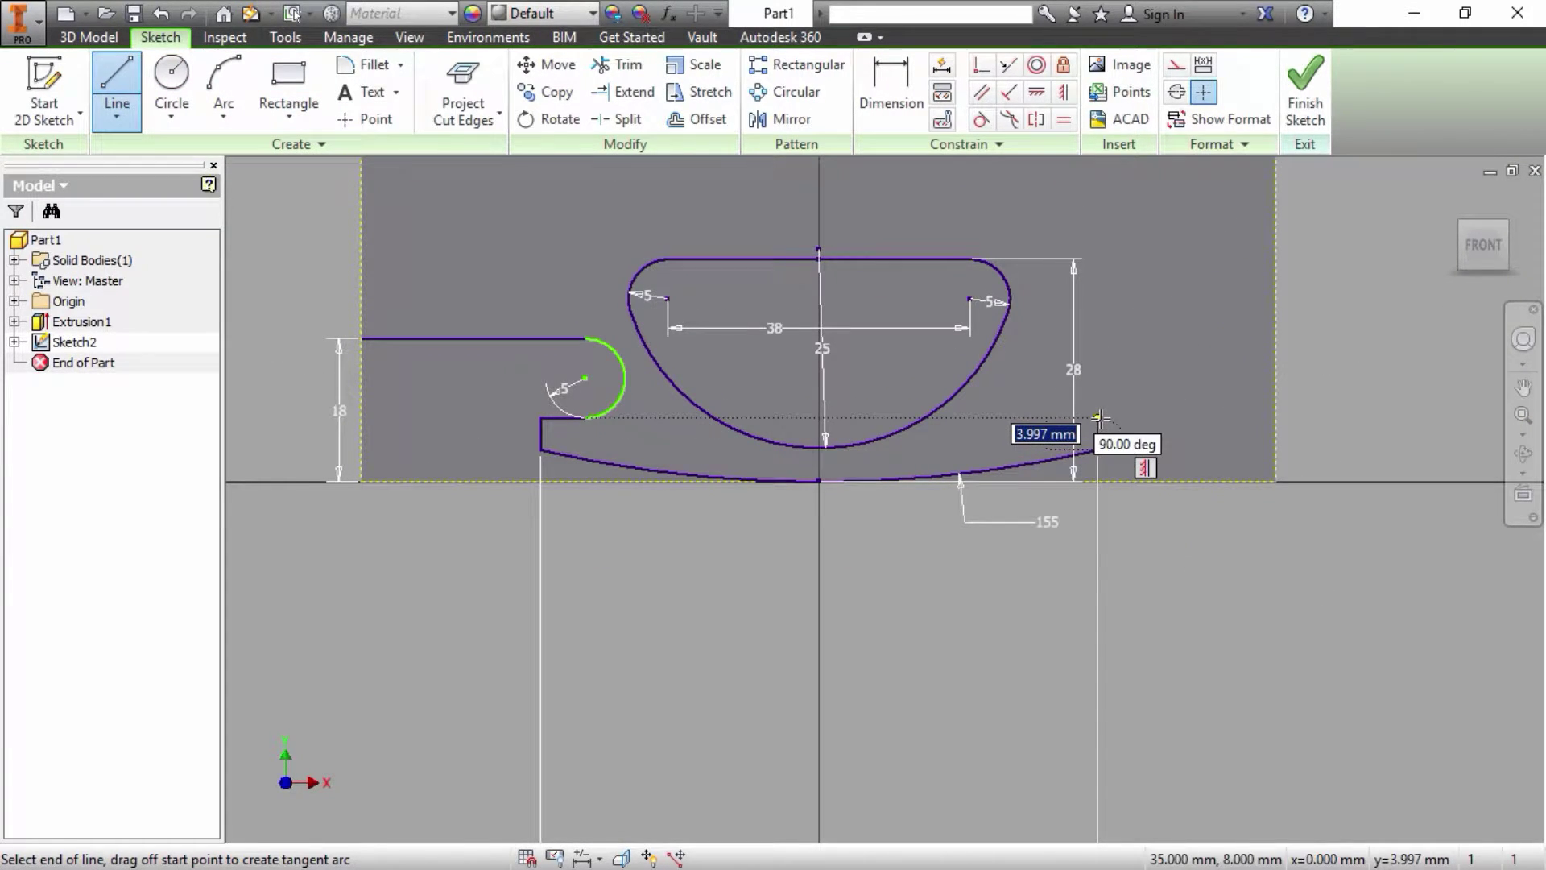
pyautogui.click(1098, 417)
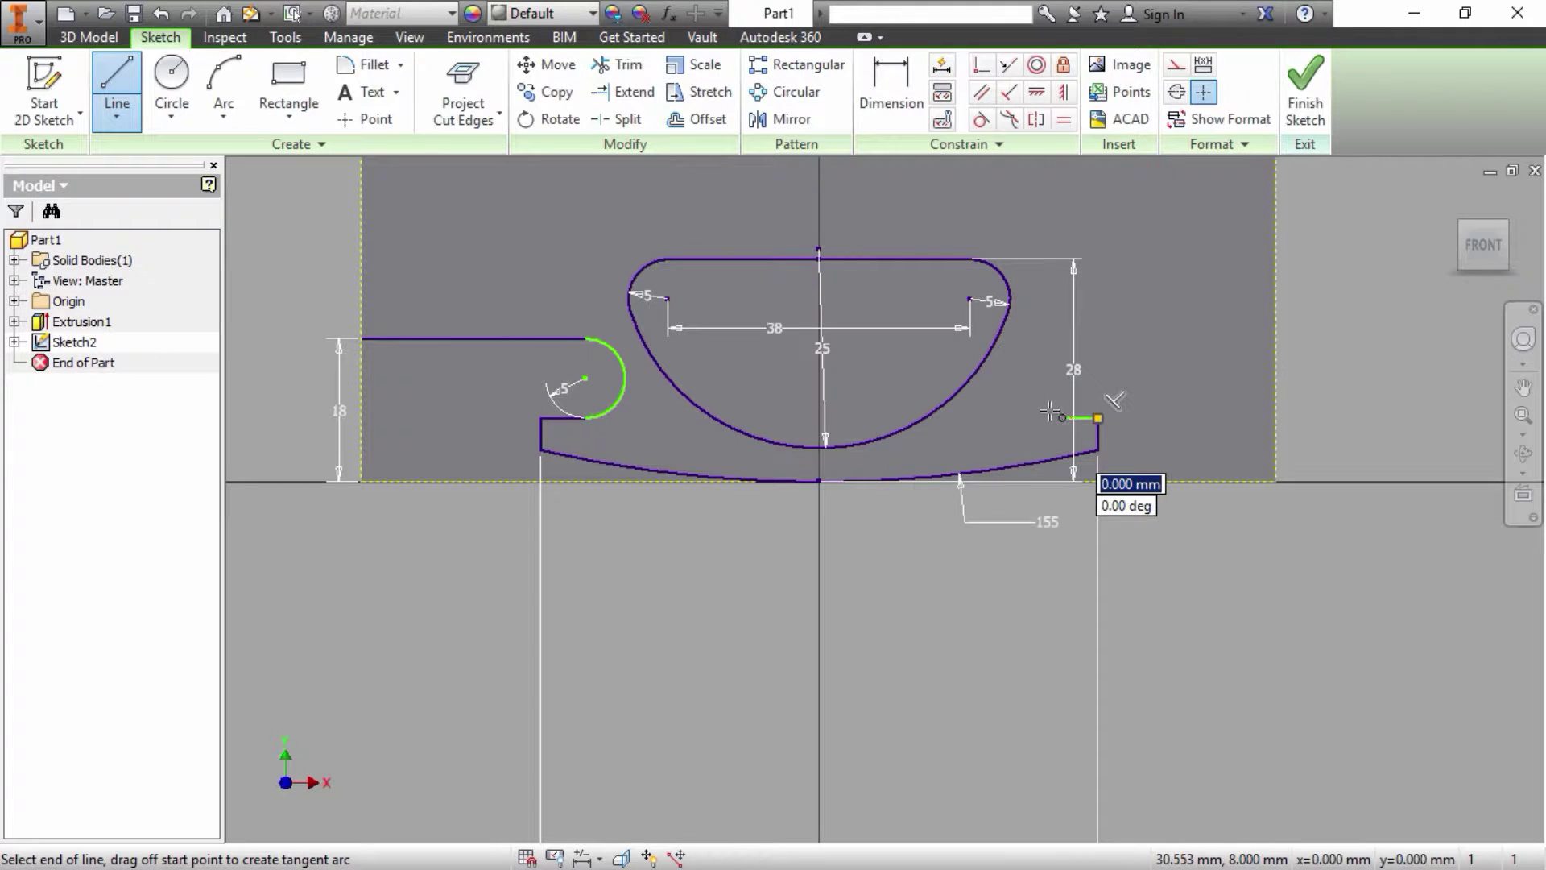
pyautogui.moveTo(1062, 417); pyautogui.dragTo(1061, 338)
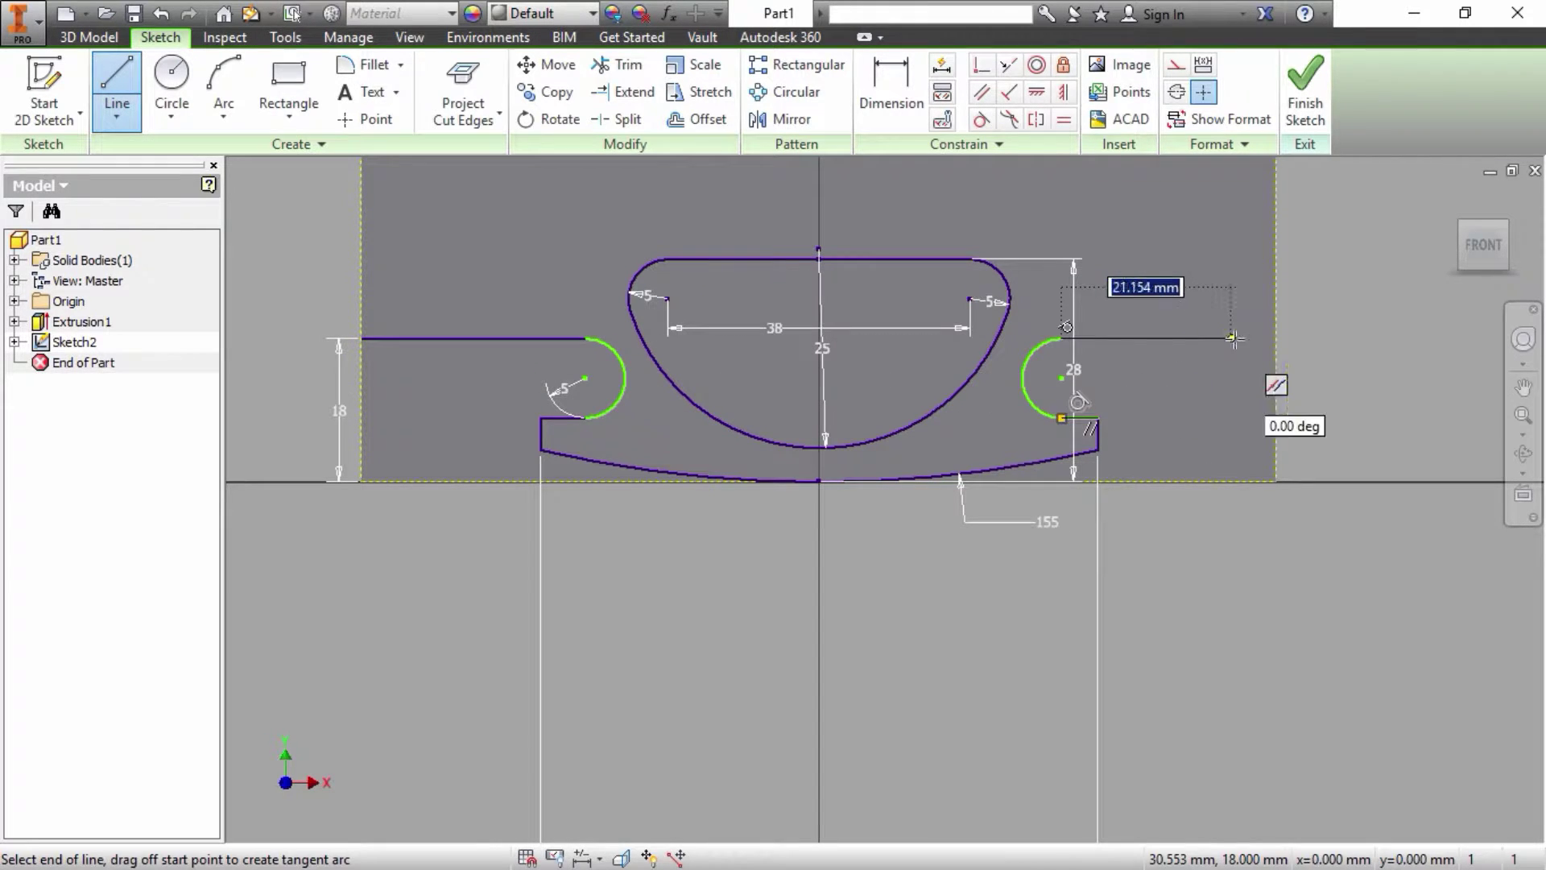
pyautogui.click(1276, 339)
pyautogui.rightClick(1276, 338)
pyautogui.click(1350, 338)
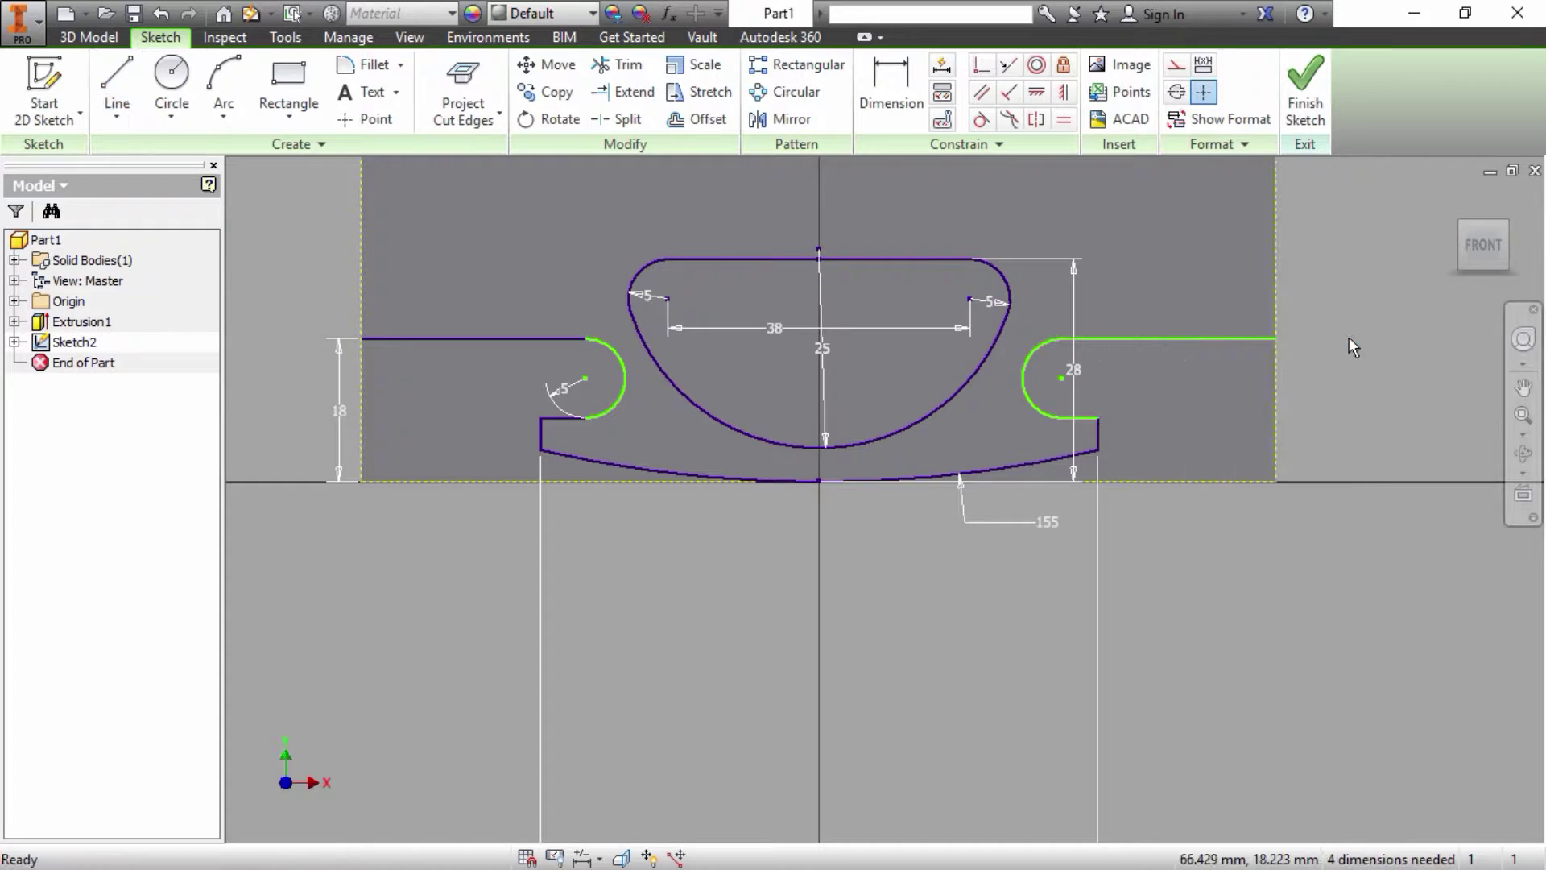
# Step: Apply equal constraints between the left and right notches' short horizontal lines, short vertical lines and tangent arcs
pyautogui.click(890, 81)
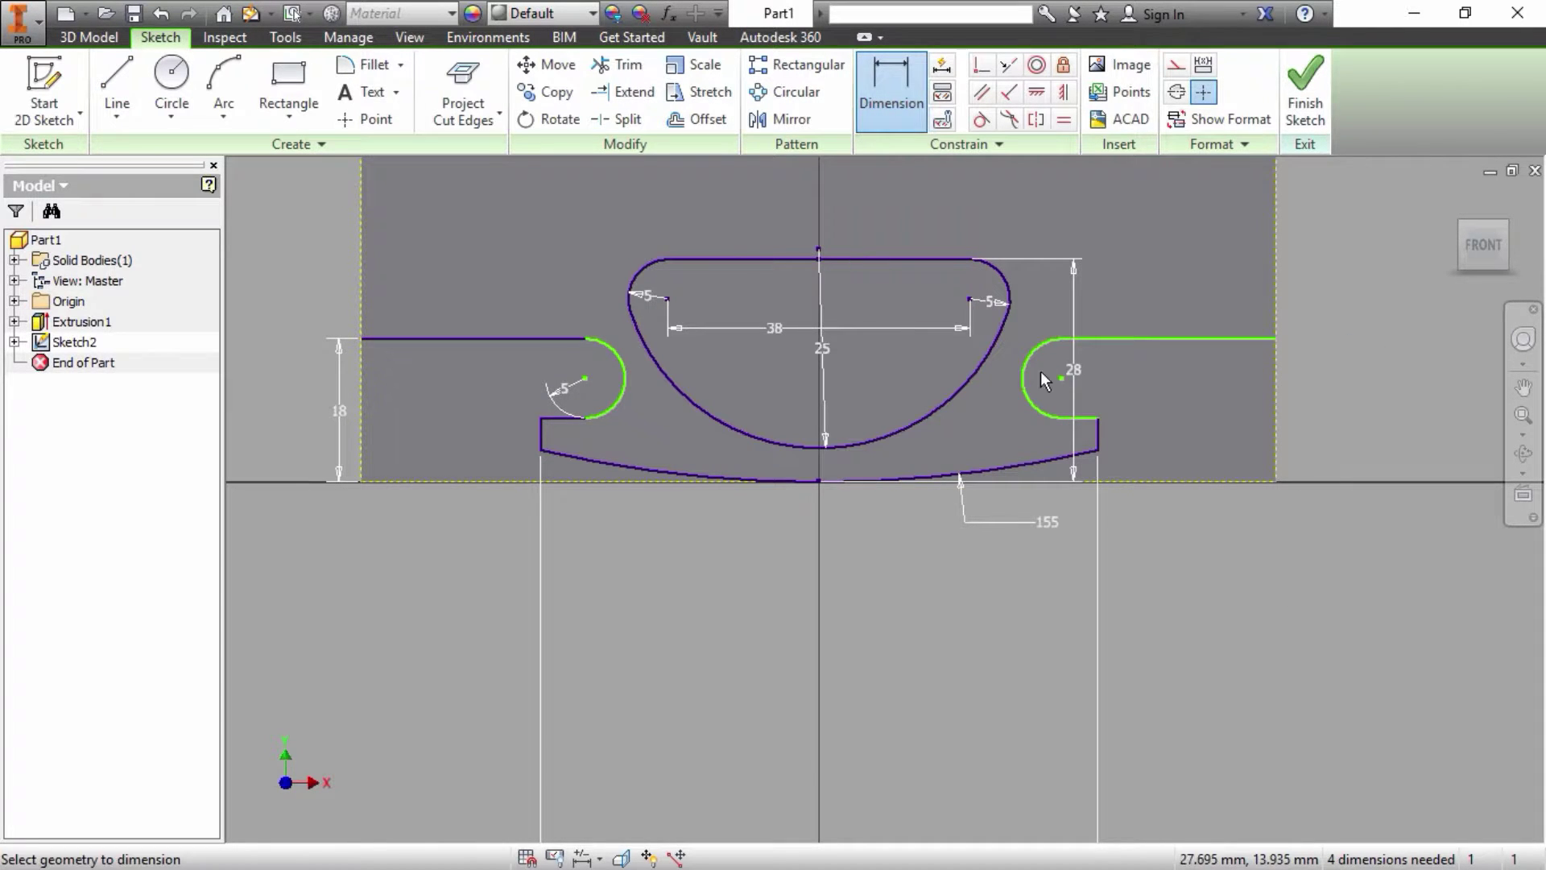
pyautogui.click(1064, 119)
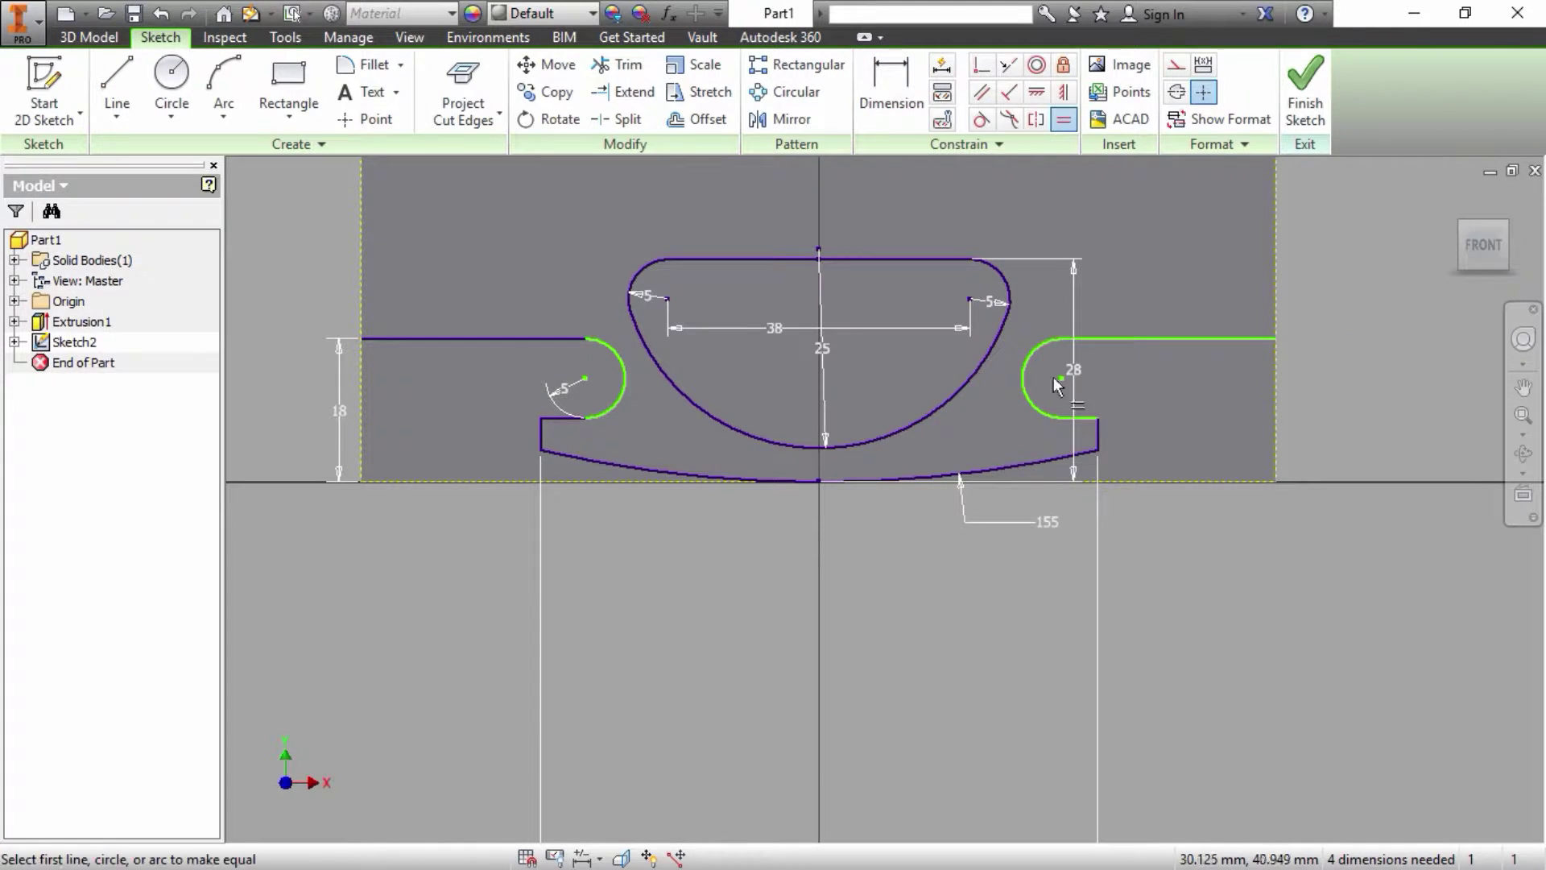
pyautogui.click(1081, 419)
pyautogui.click(562, 419)
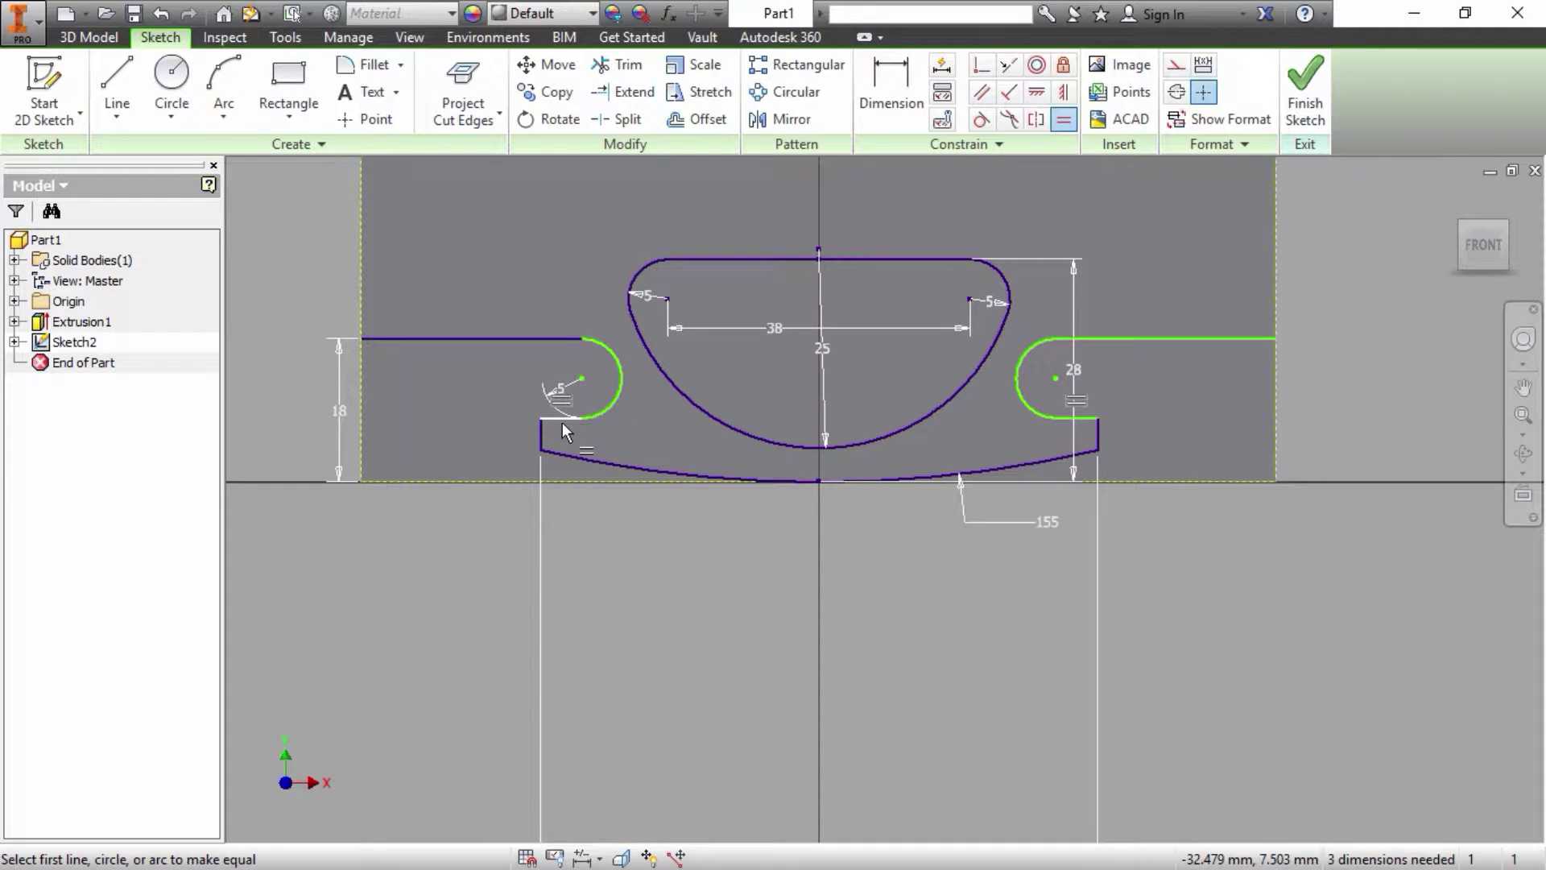
pyautogui.click(541, 435)
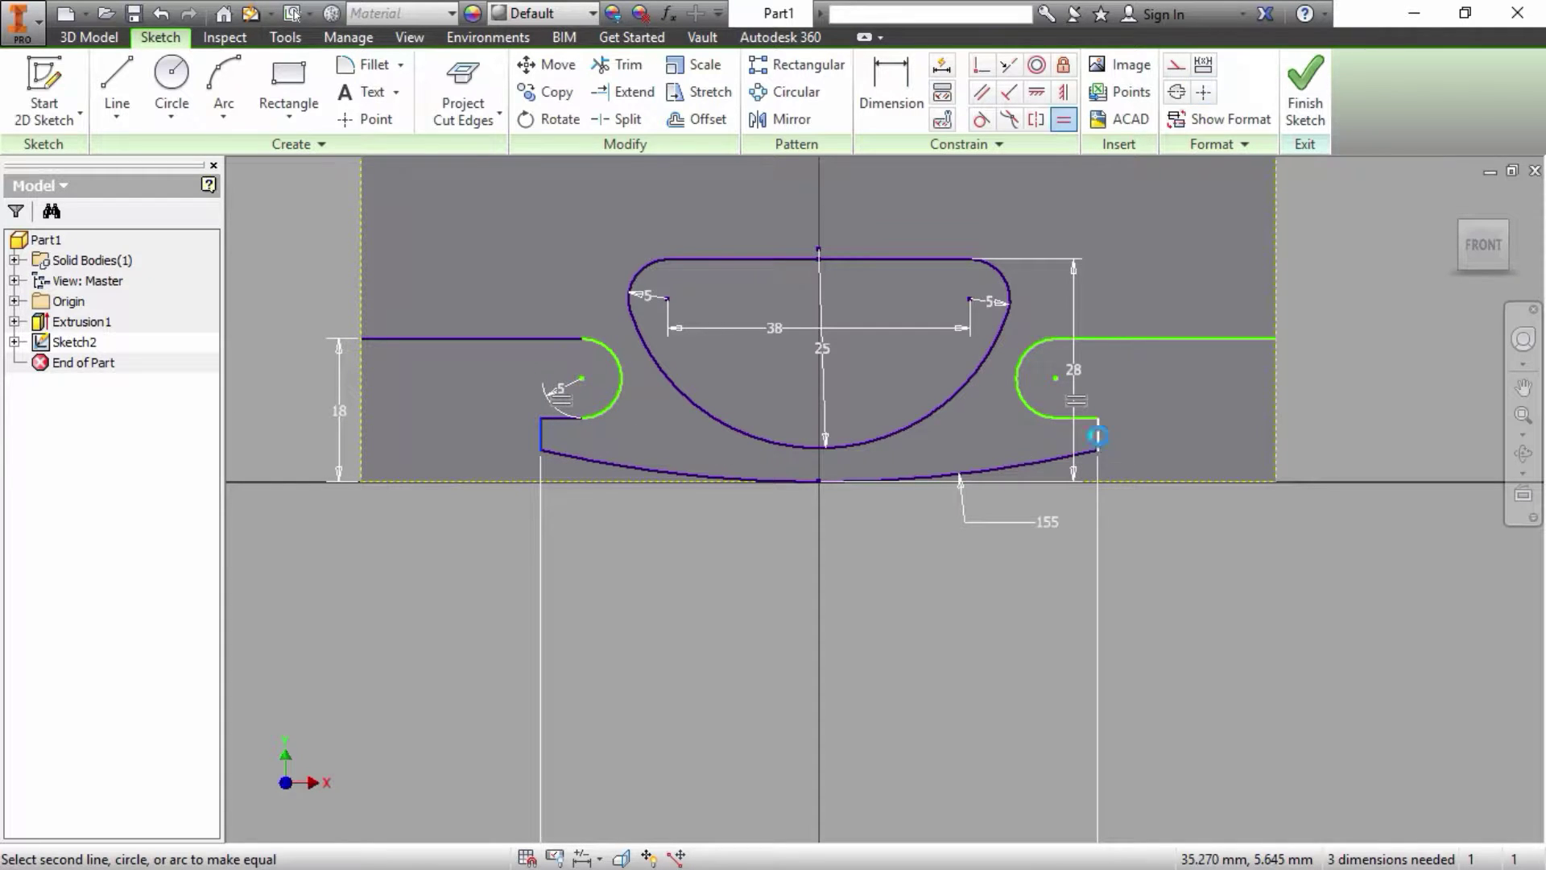
pyautogui.click(1096, 435)
pyautogui.click(1018, 380)
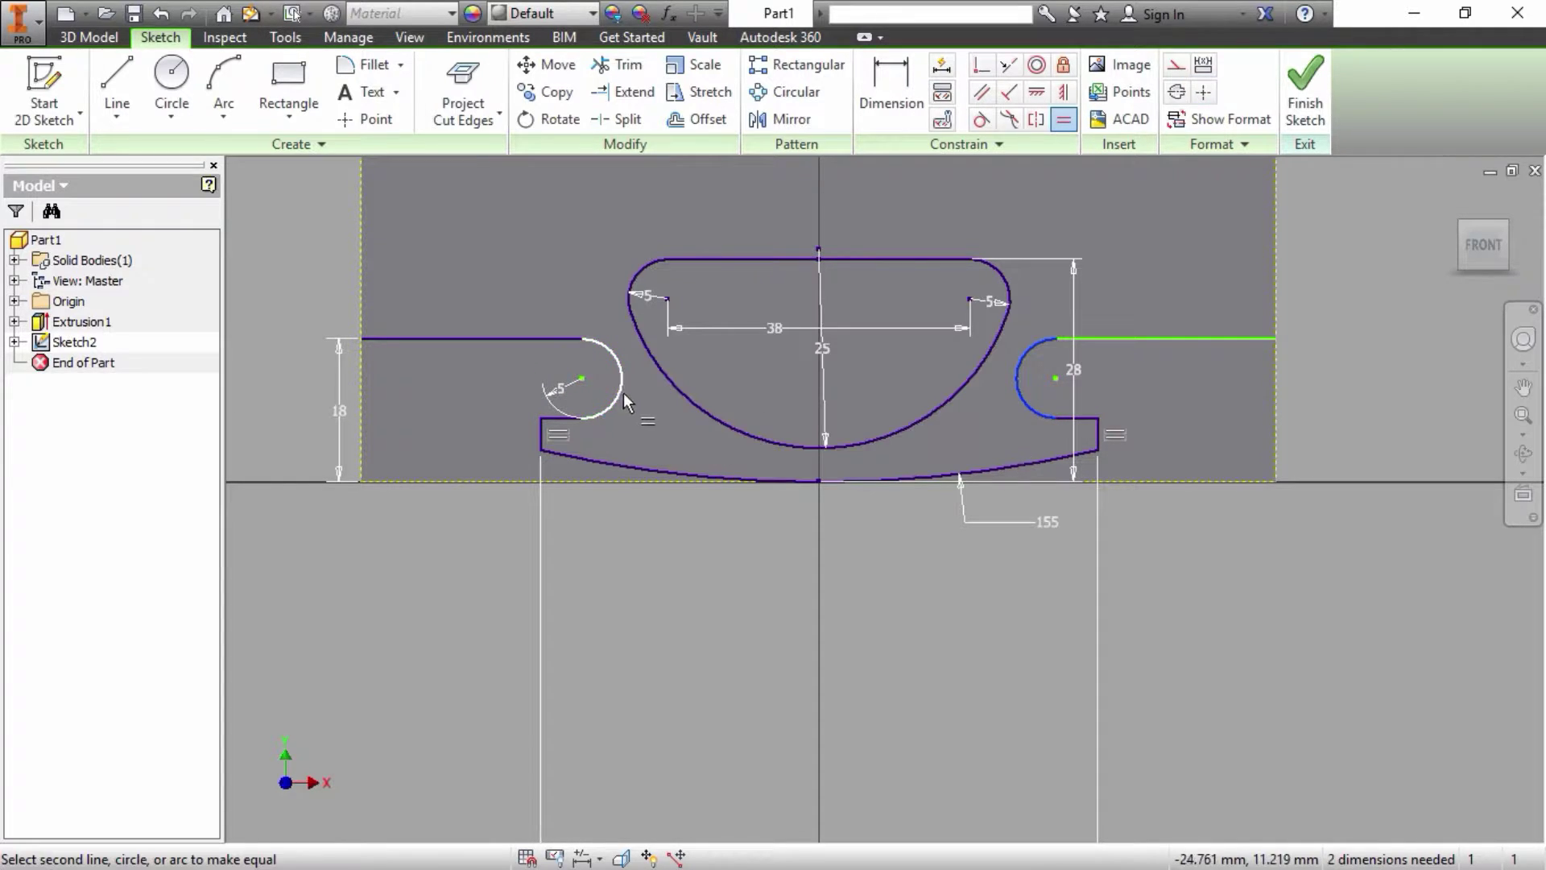
pyautogui.click(623, 400)
pyautogui.rightClick(694, 391)
pyautogui.press('Escape')
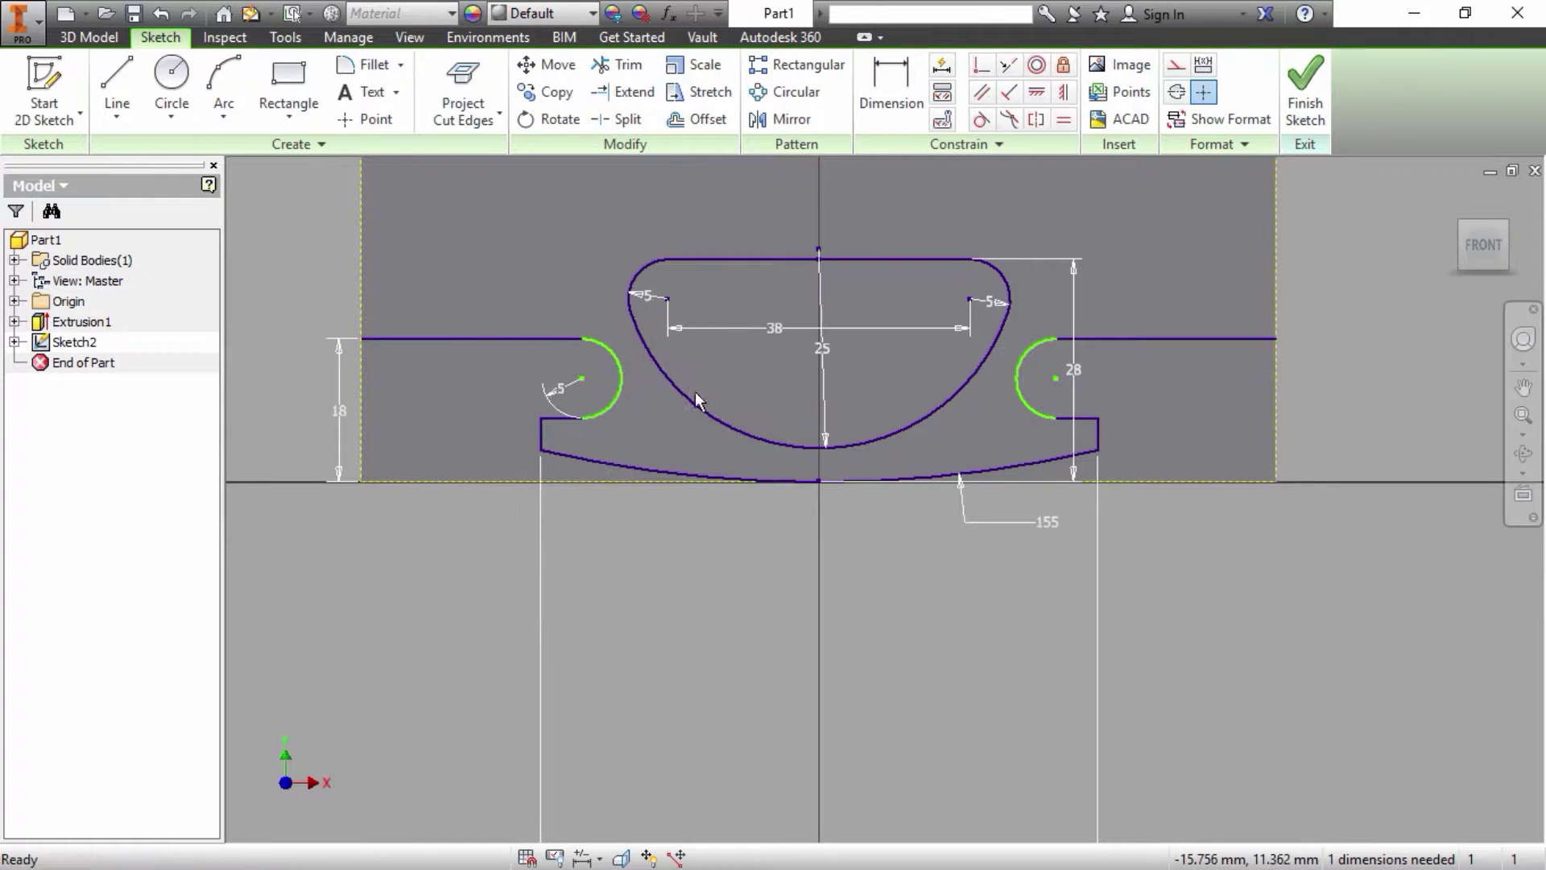
# Step: Dimension the horizontal distance between the centers of the left and right notch arcs as 60 mm
pyautogui.click(900, 103)
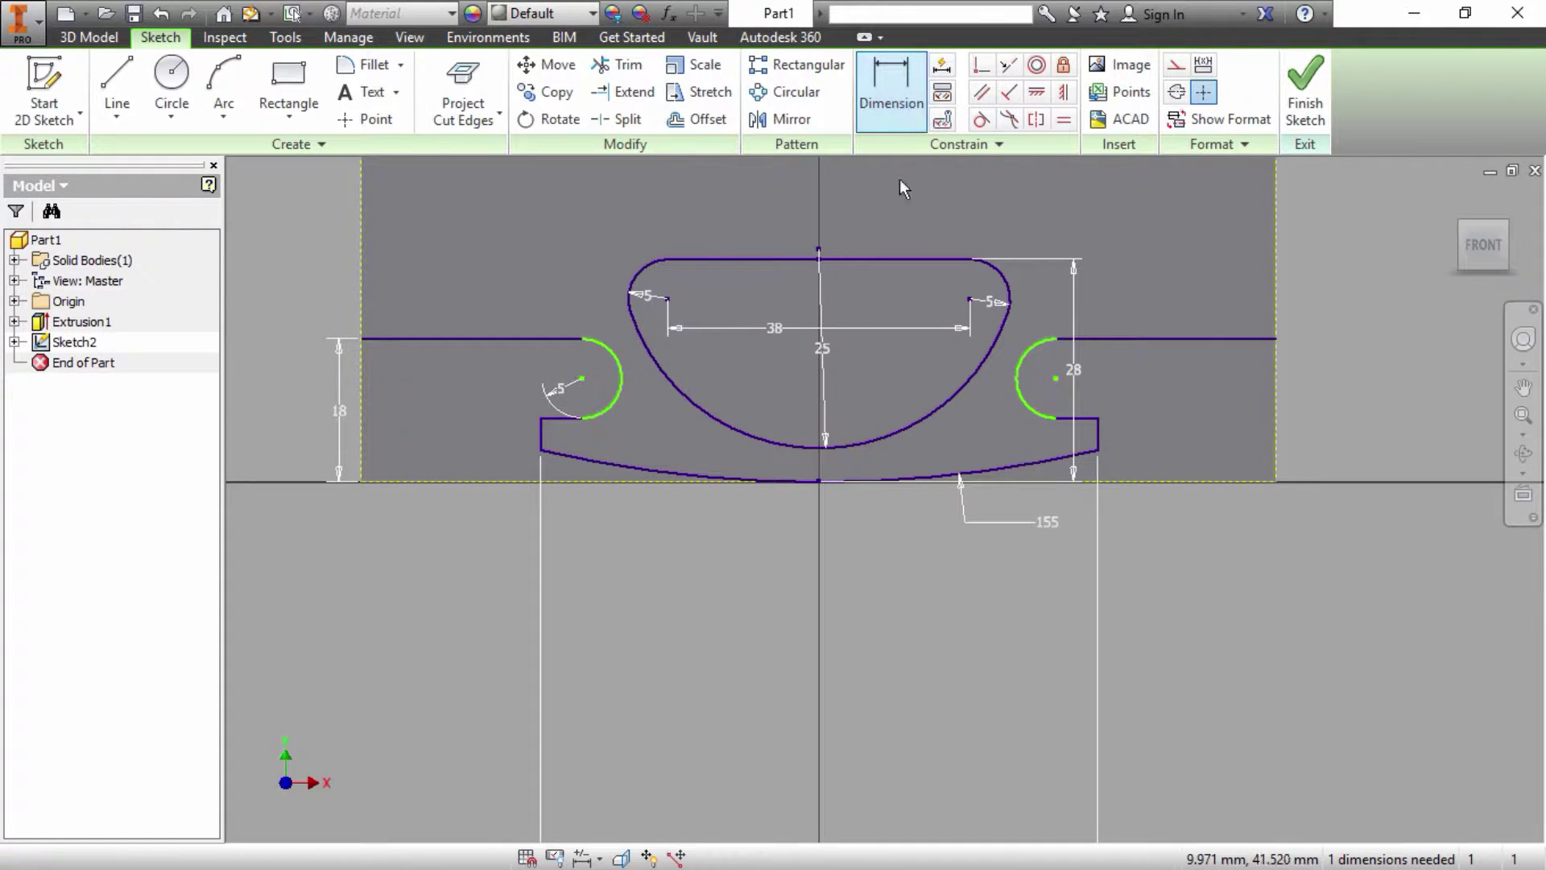
pyautogui.click(1056, 380)
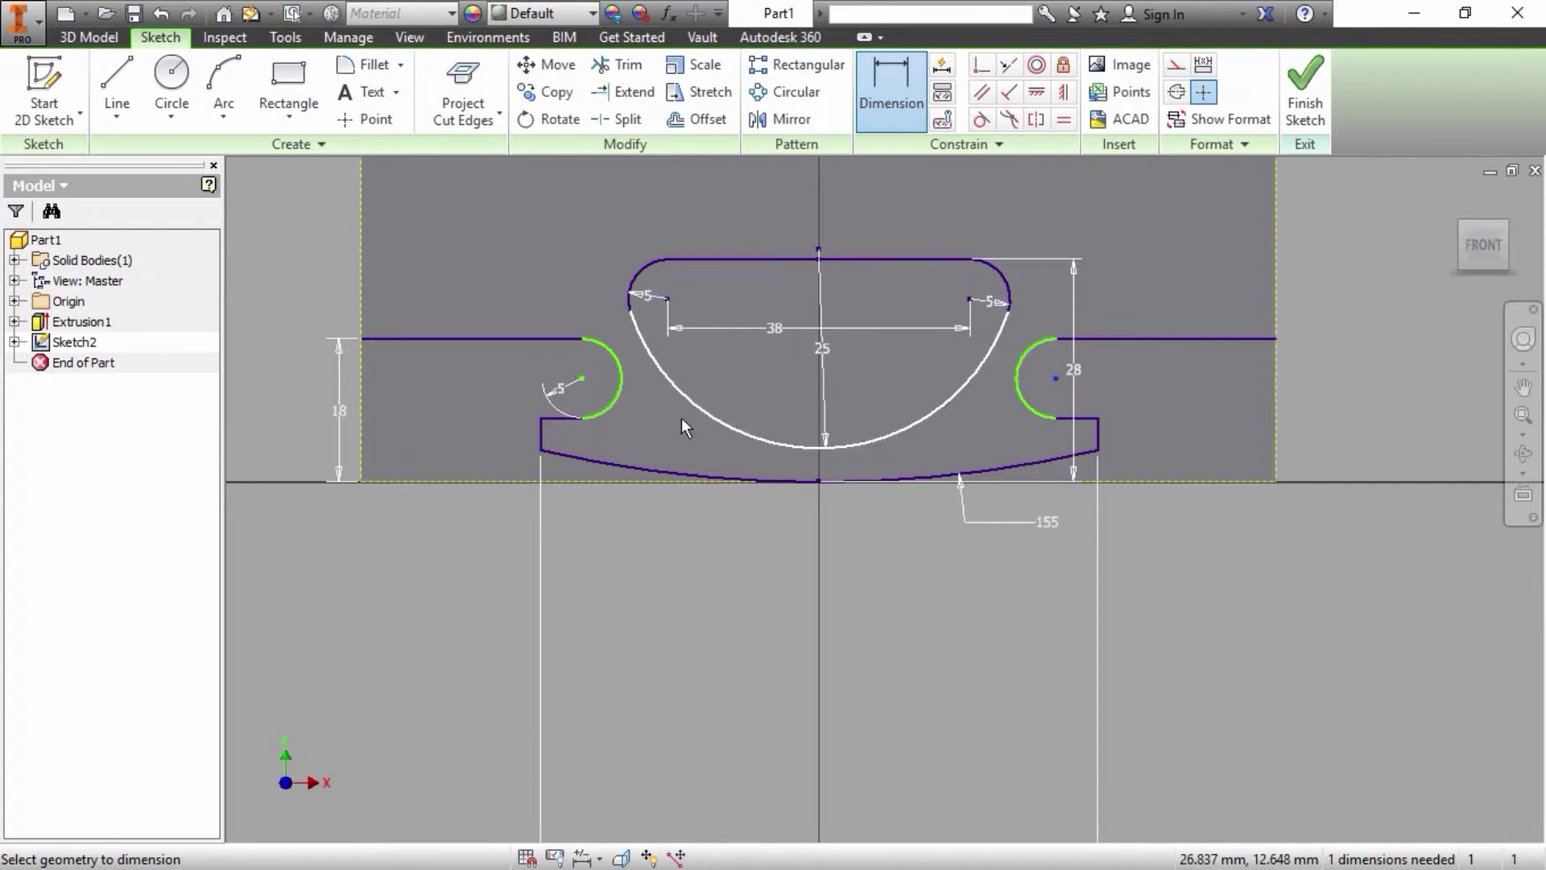
pyautogui.click(581, 379)
pyautogui.click(823, 535)
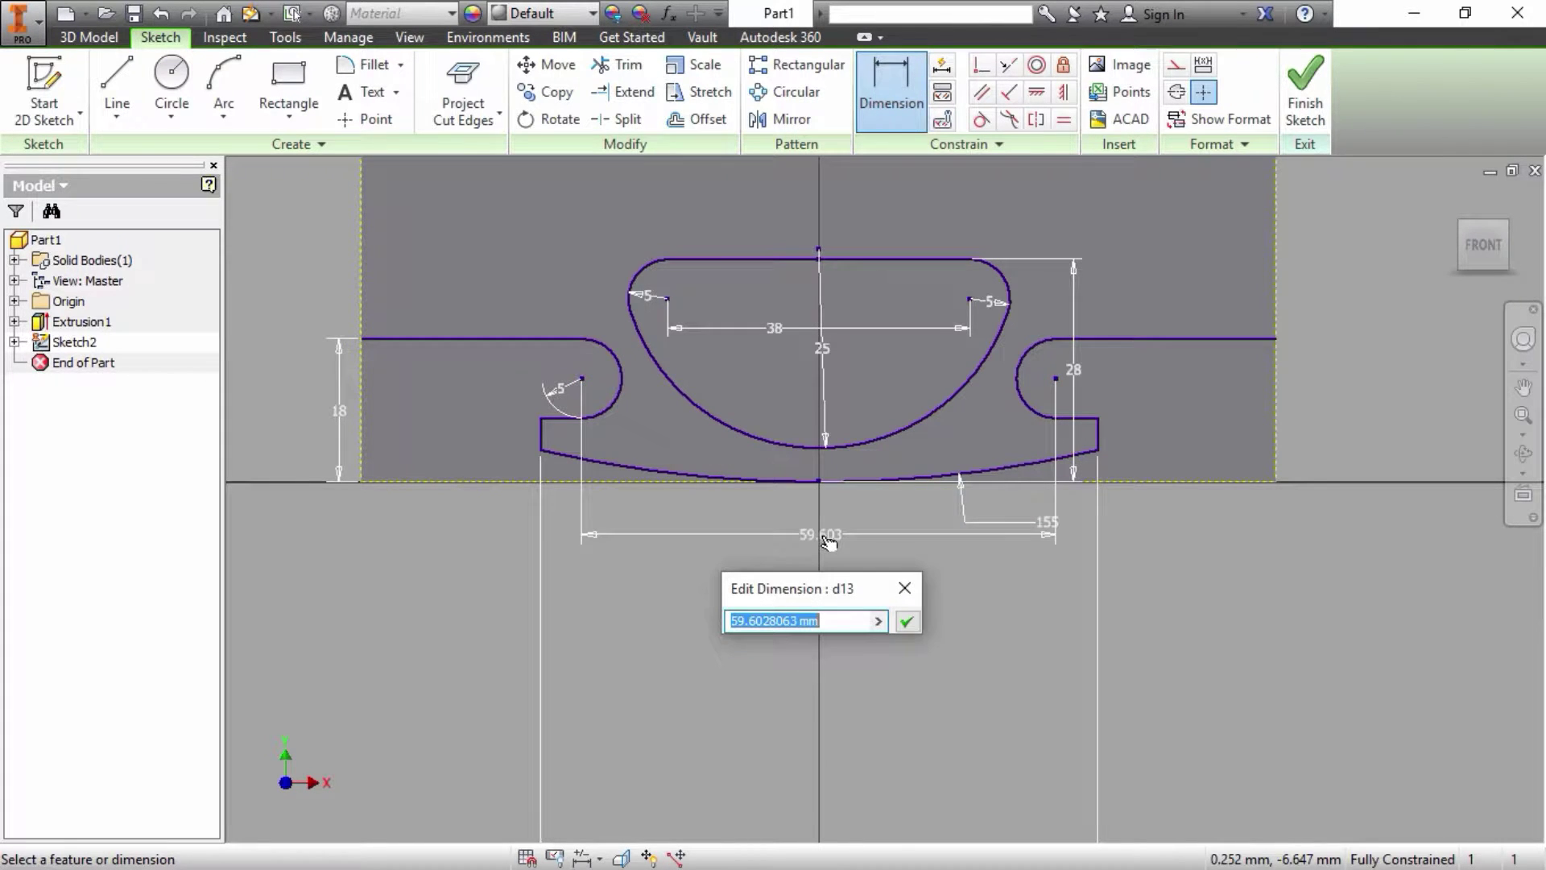
pyautogui.write('60')
pyautogui.press('Return')
pyautogui.rightClick(821, 535)
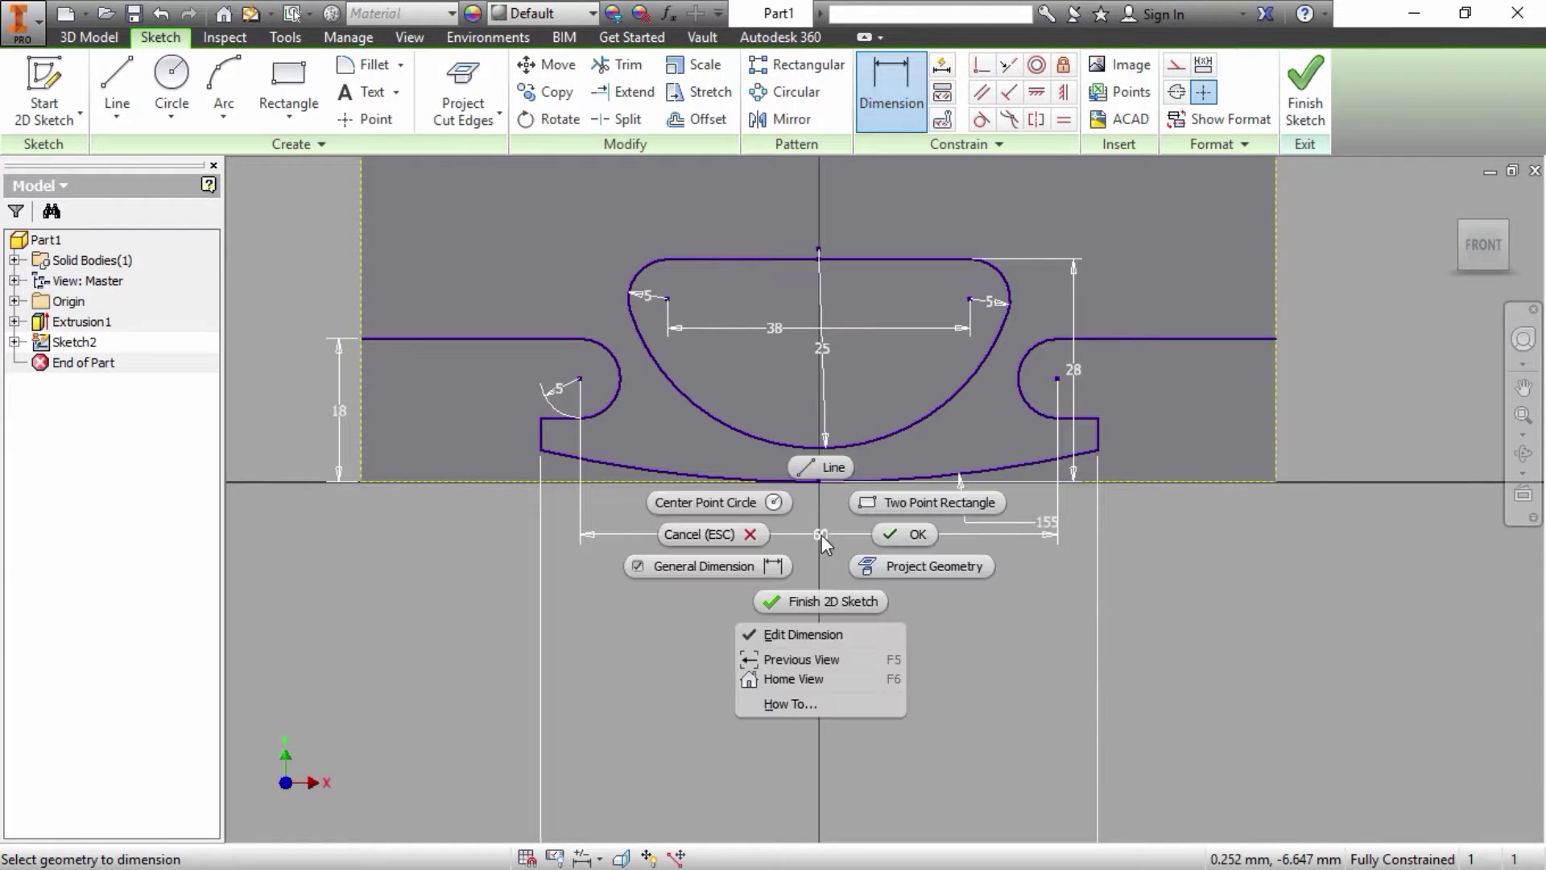
pyautogui.click(910, 533)
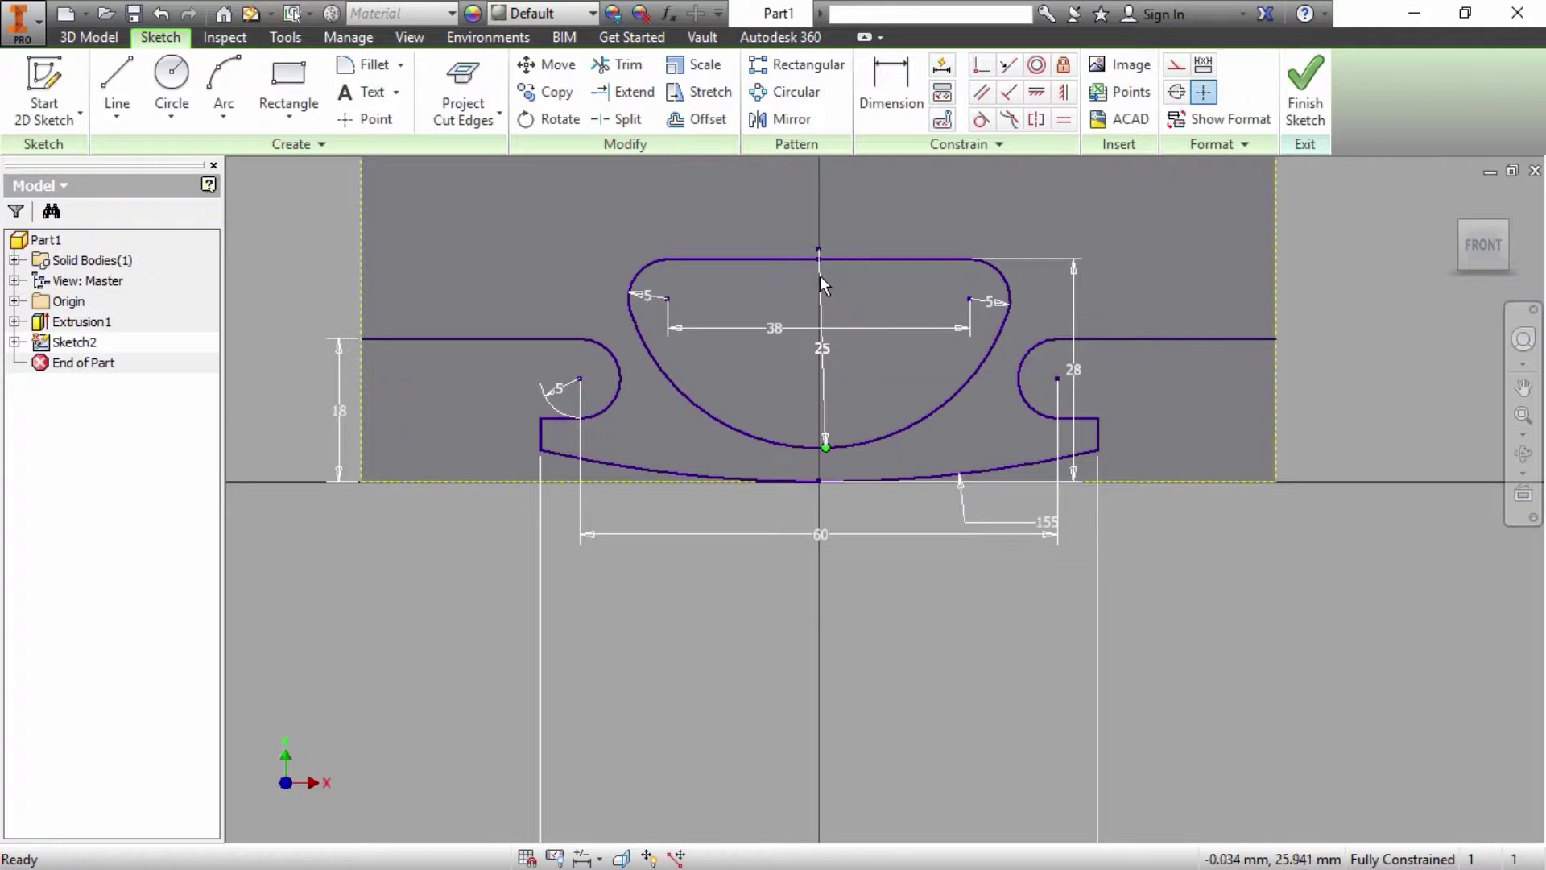
# Step: Draw a three-point arc of 17 mm radius bulging upward from the rounded profile's top line
pyautogui.moveTo(820, 276); pyautogui.dragTo(755, 377, button='middle')
pyautogui.click(223, 81)
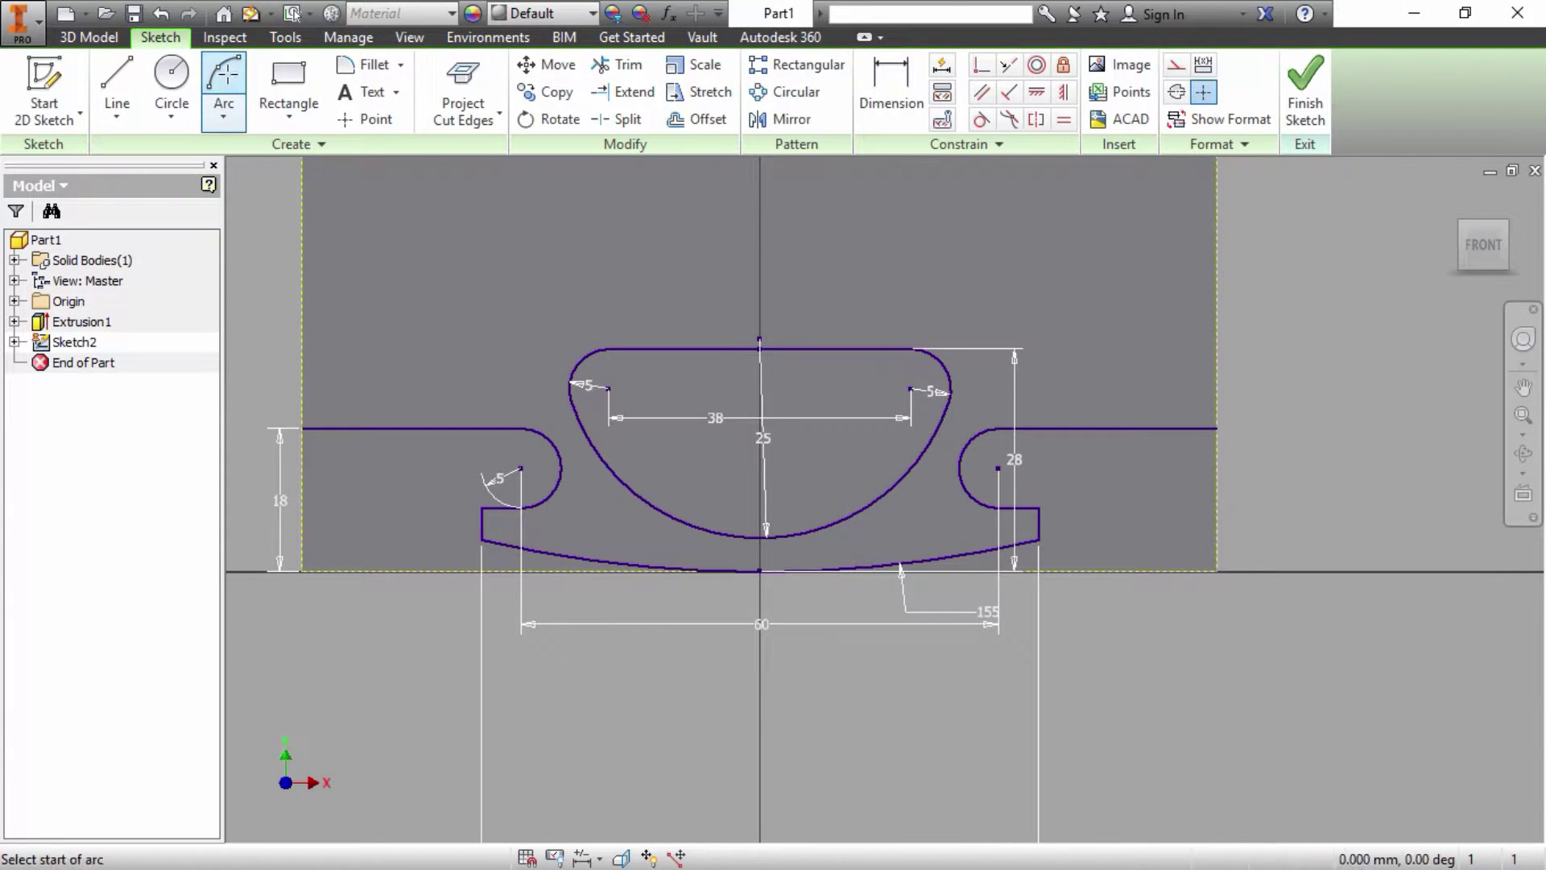
pyautogui.click(699, 347)
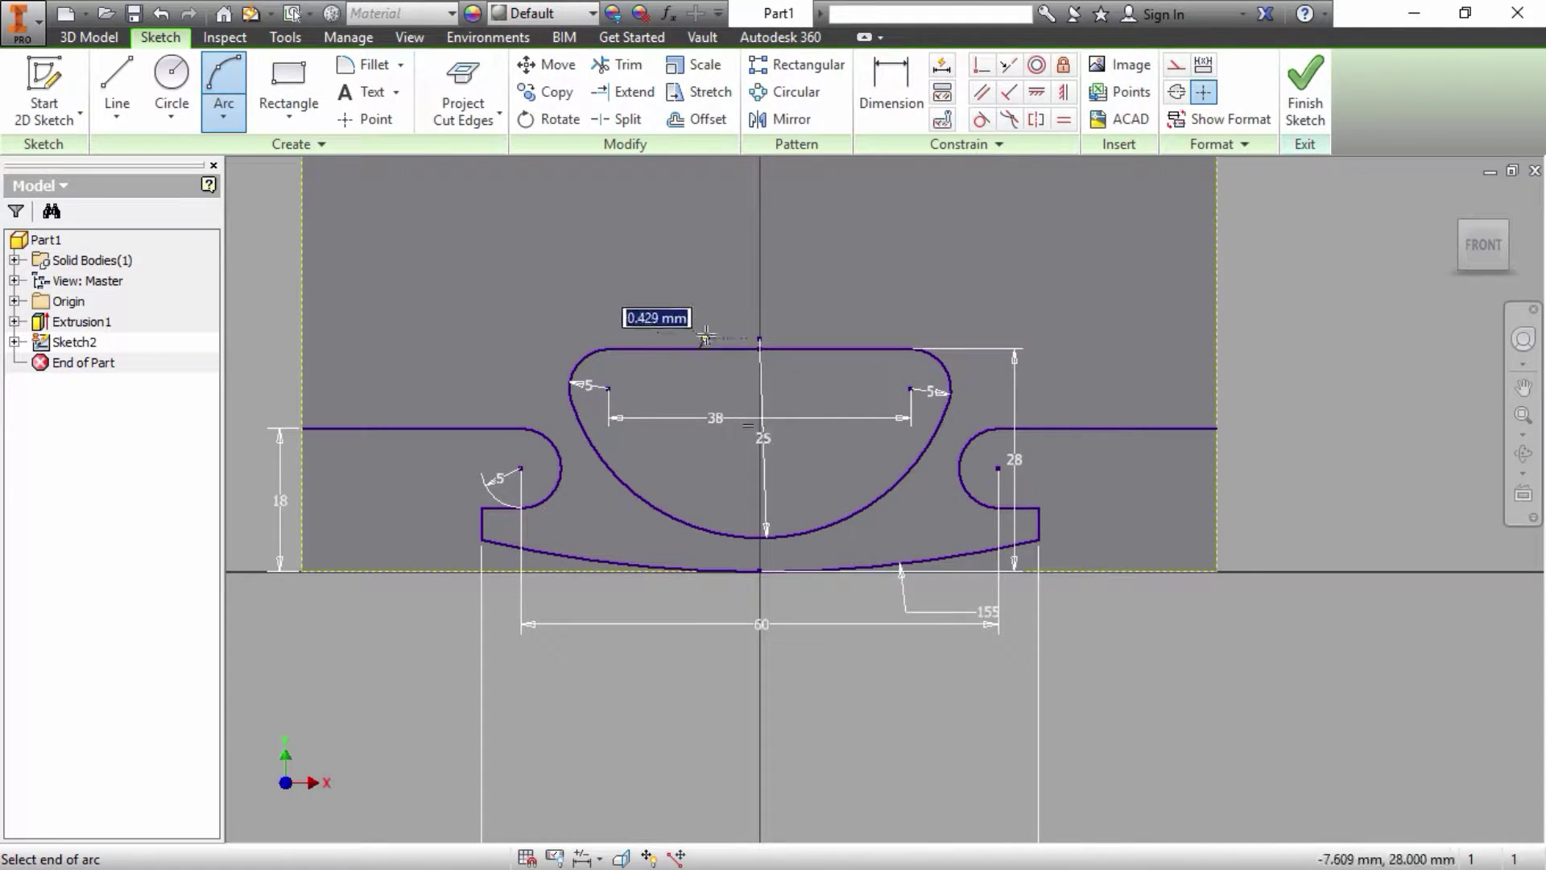
pyautogui.click(830, 349)
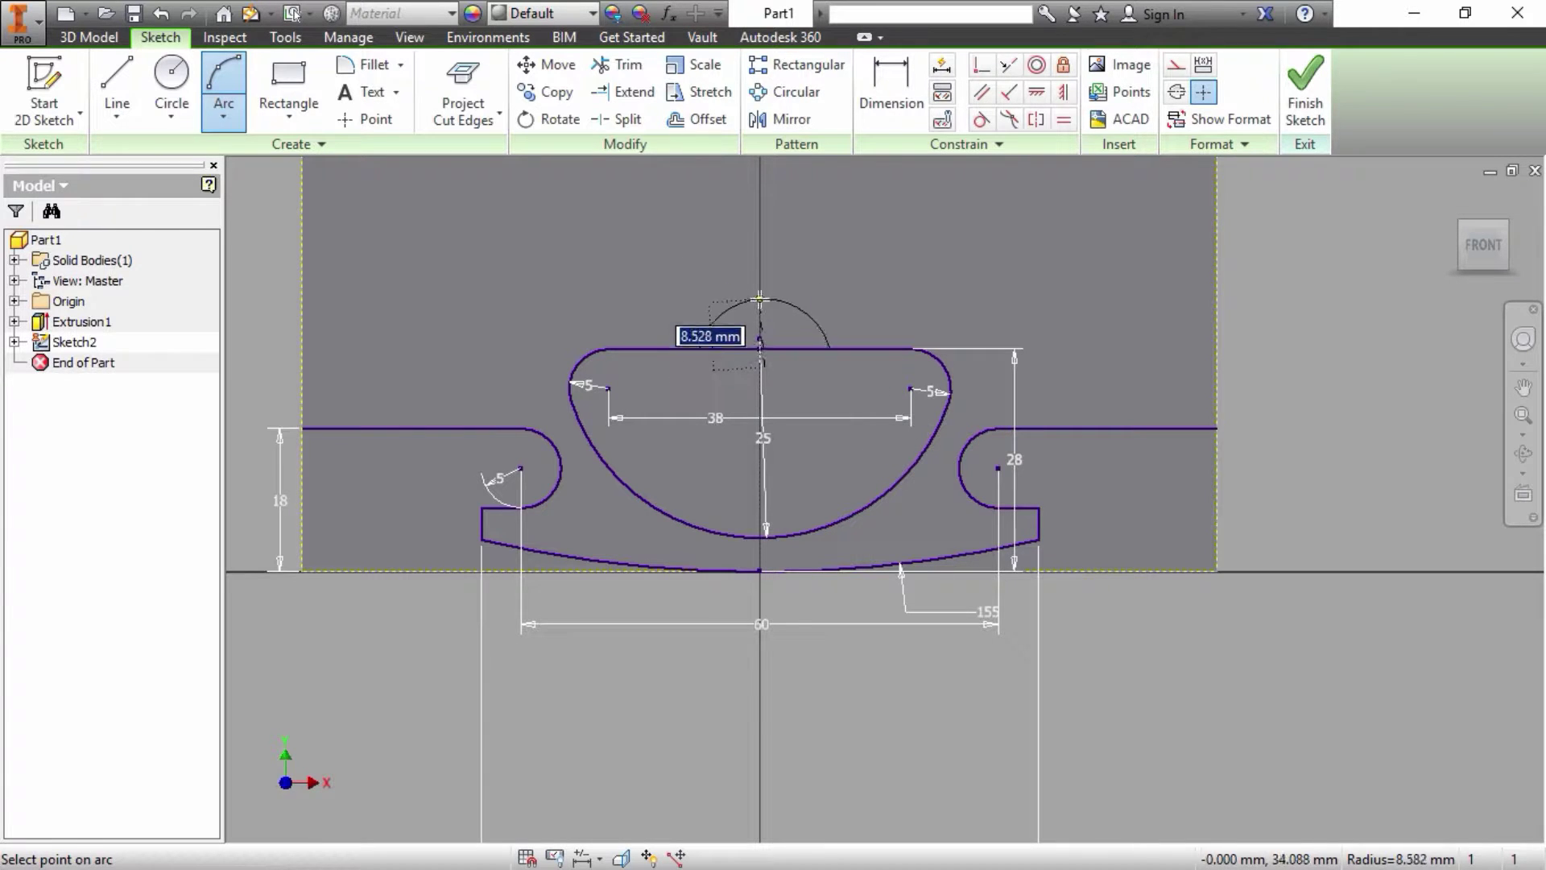
pyautogui.write('17')
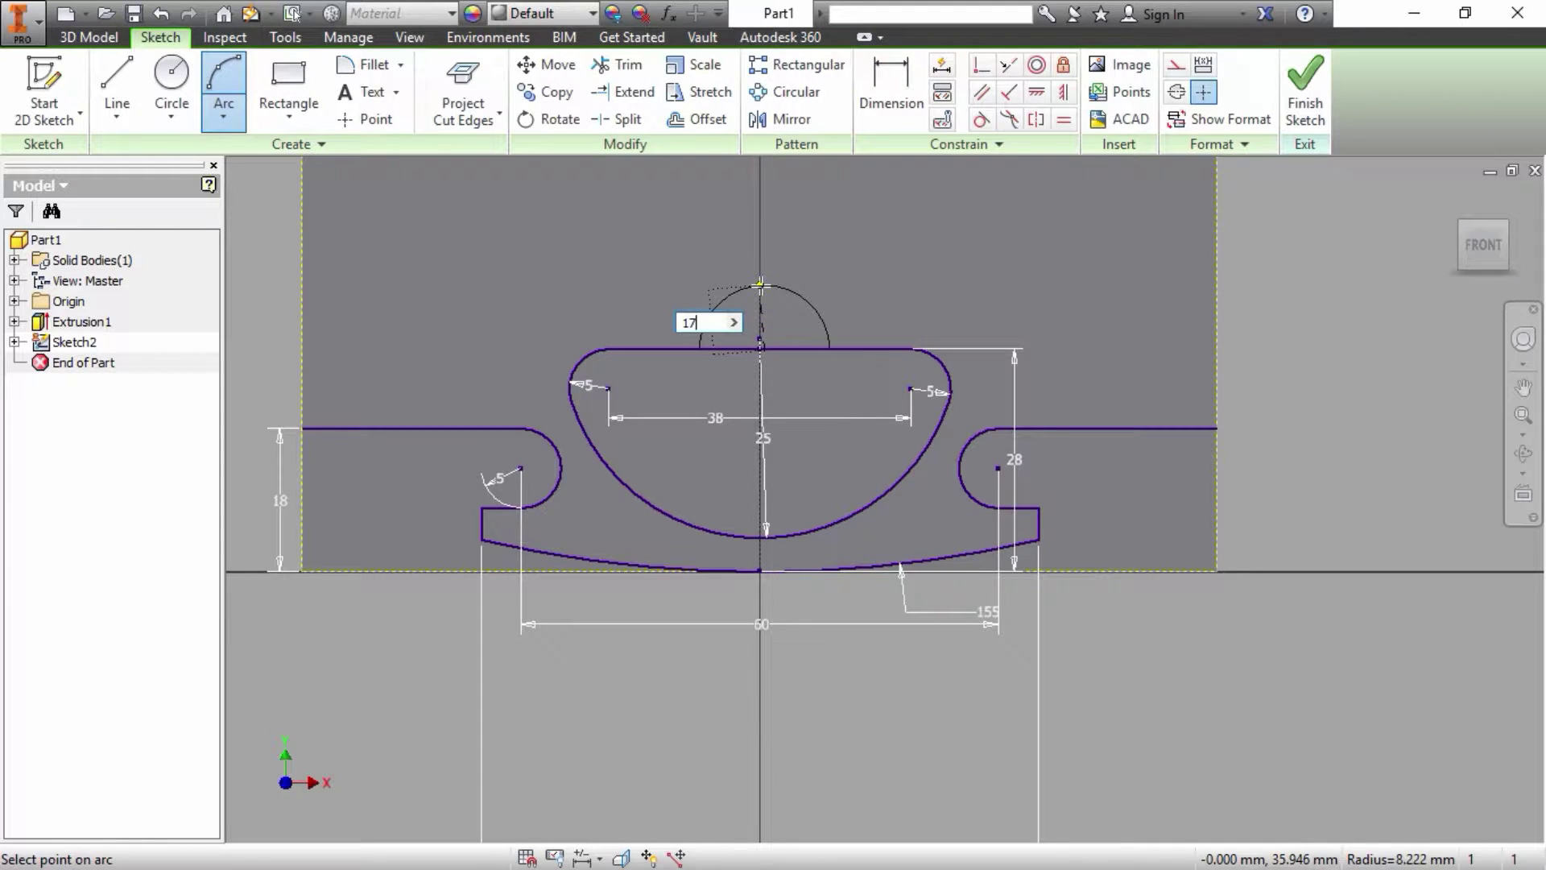
pyautogui.press('Return')
pyautogui.rightClick(779, 288)
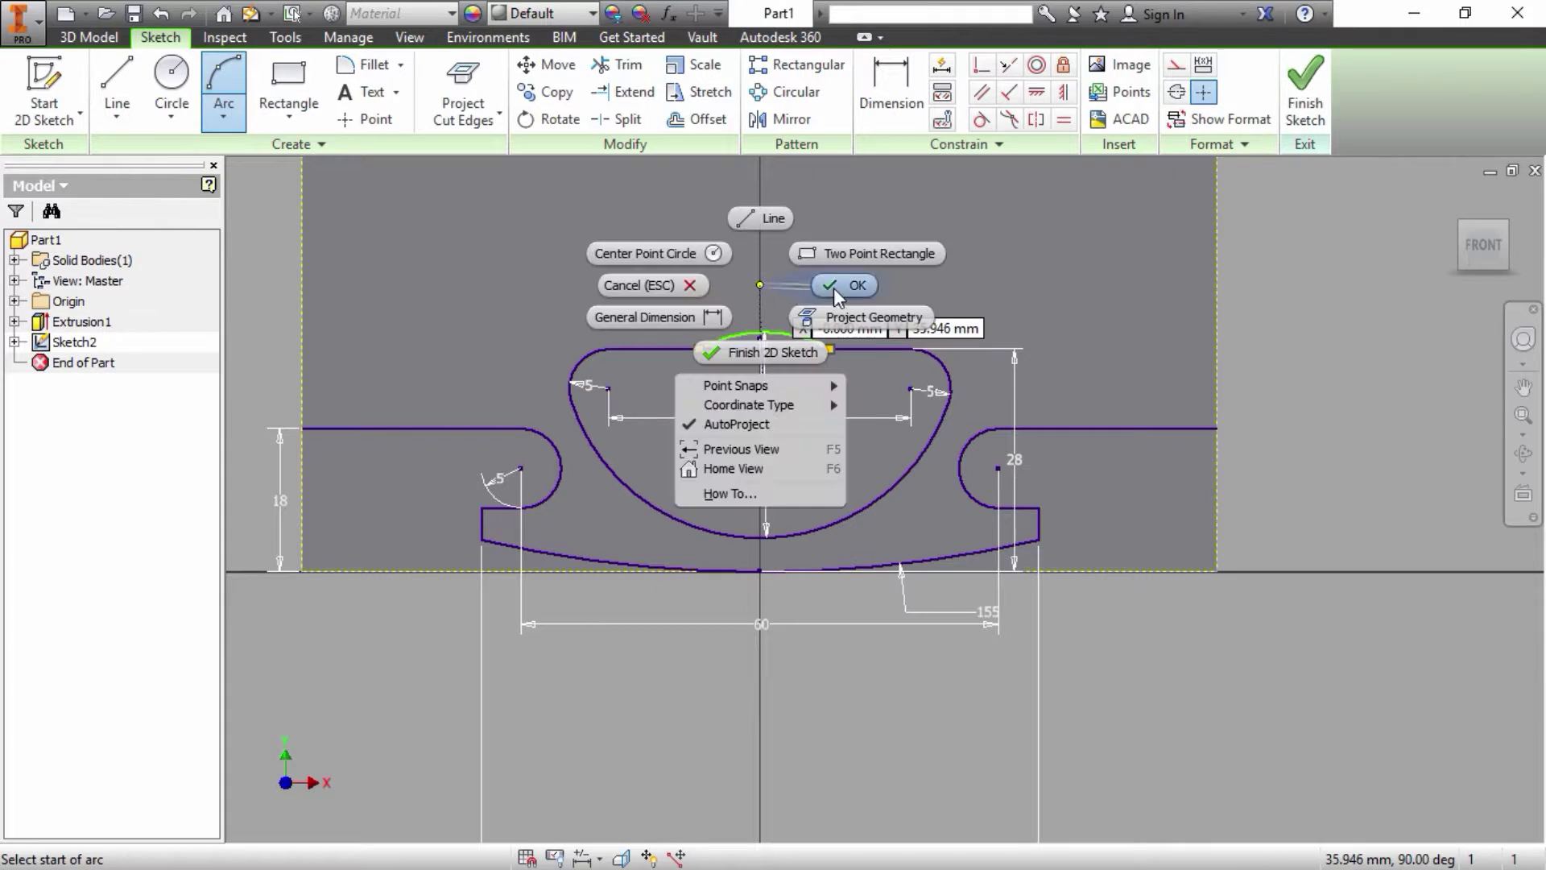
pyautogui.click(837, 297)
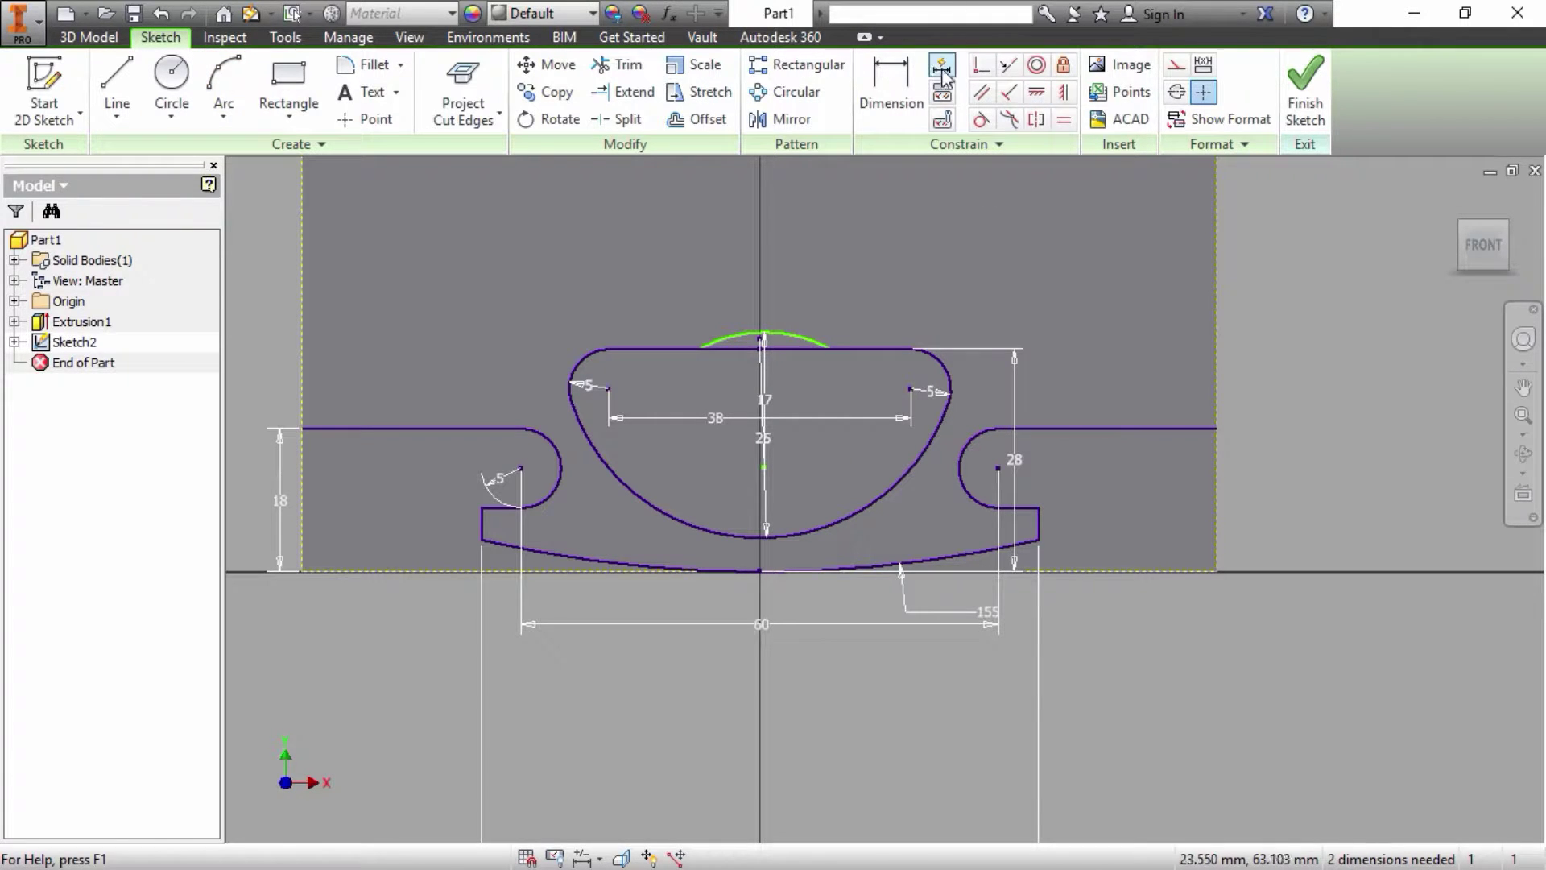
# Step: Dimension the 17 mm arc's center 14 mm below the rounded profile's top line
pyautogui.click(890, 88)
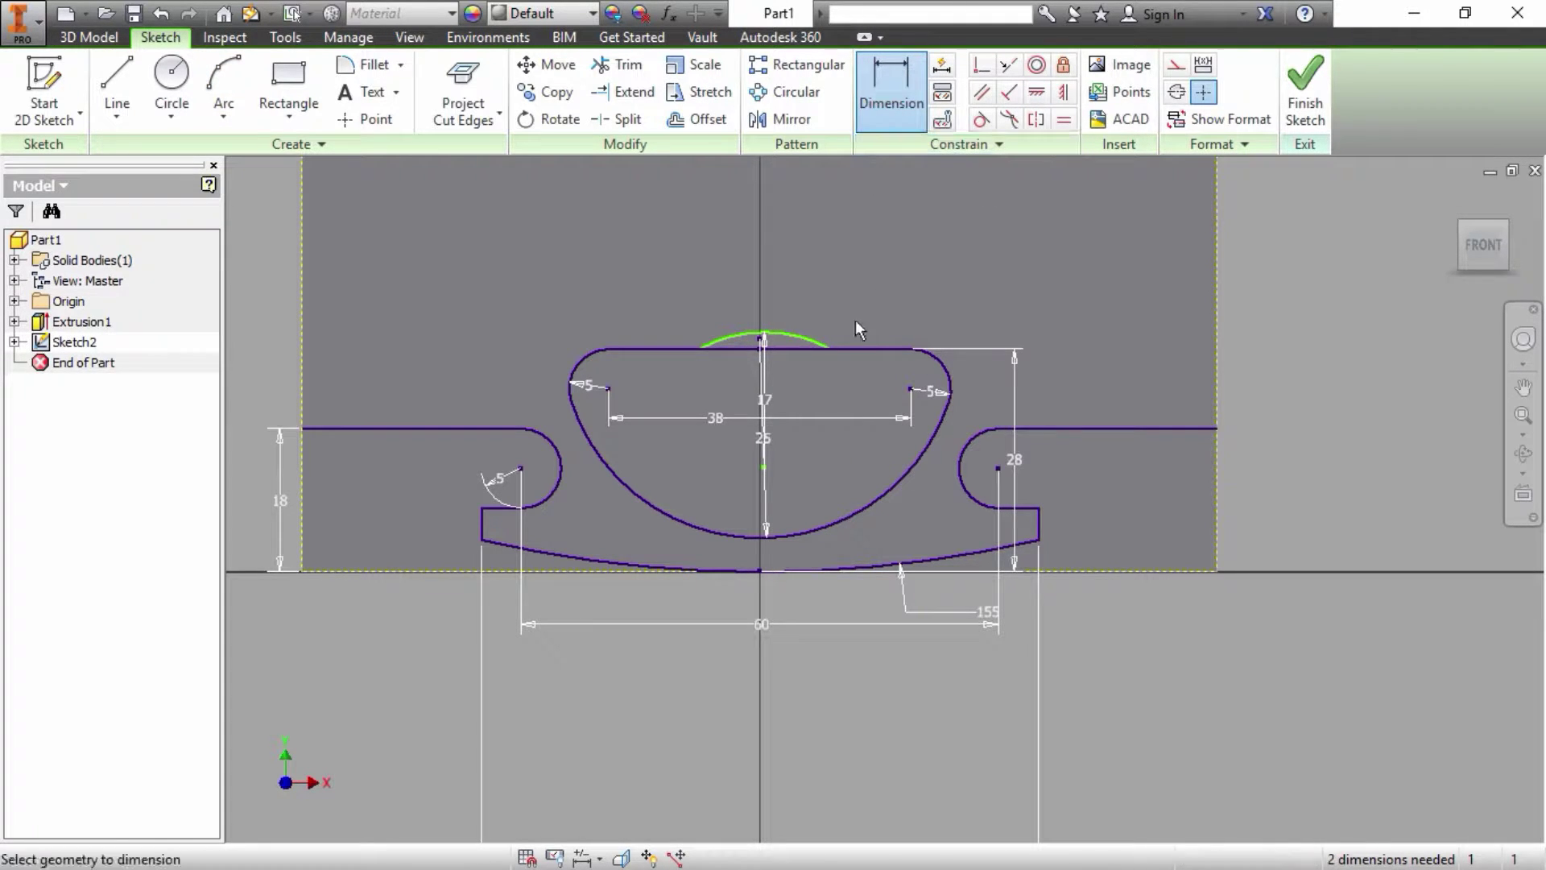
pyautogui.click(766, 470)
pyautogui.click(816, 349)
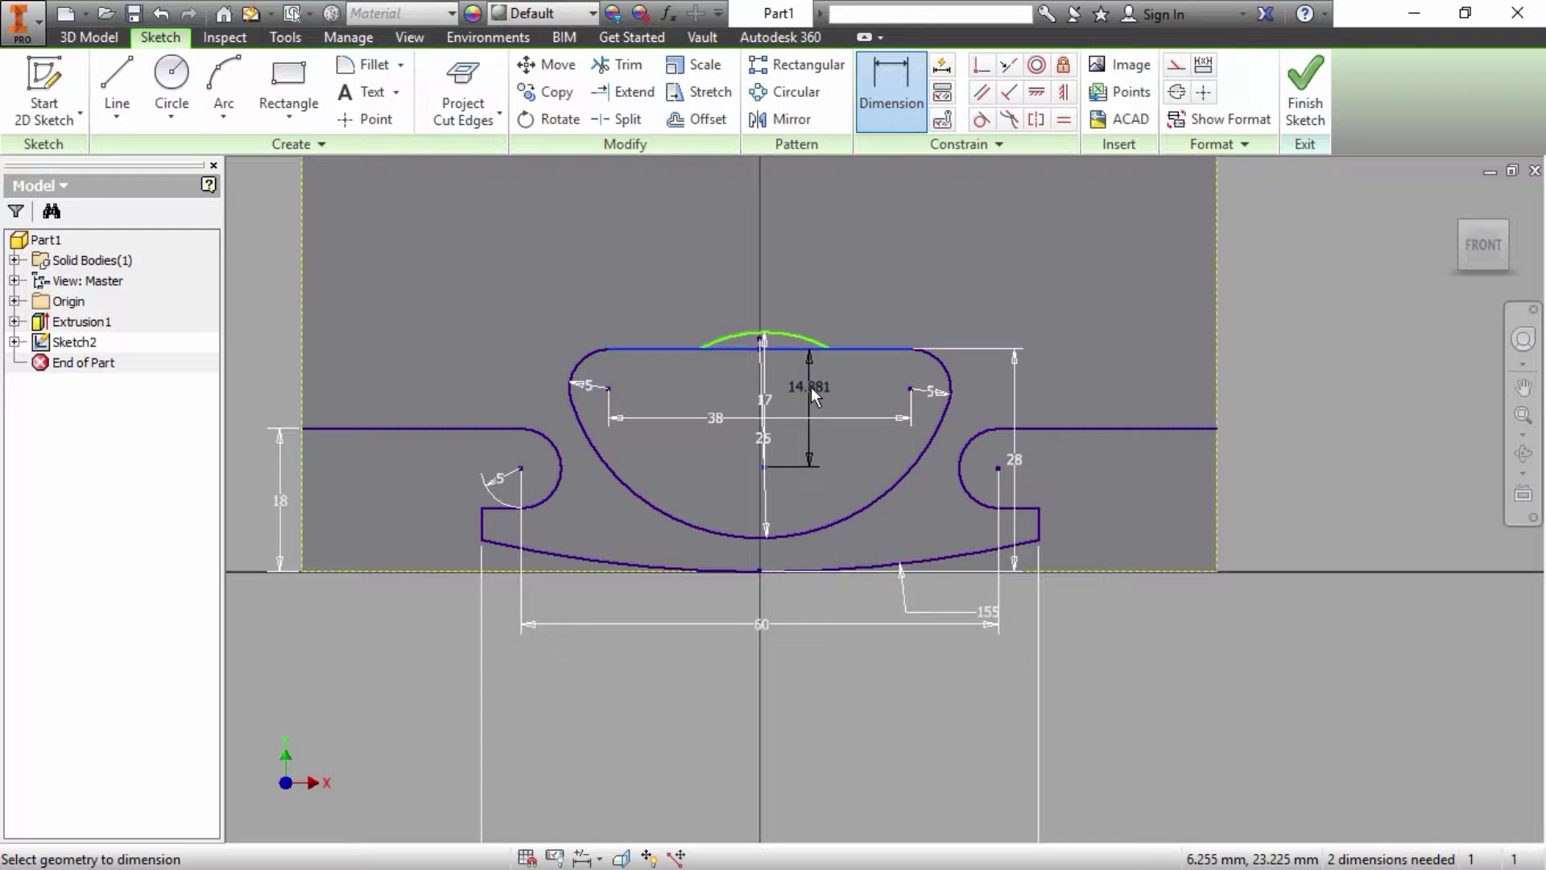
pyautogui.click(816, 394)
pyautogui.write('14')
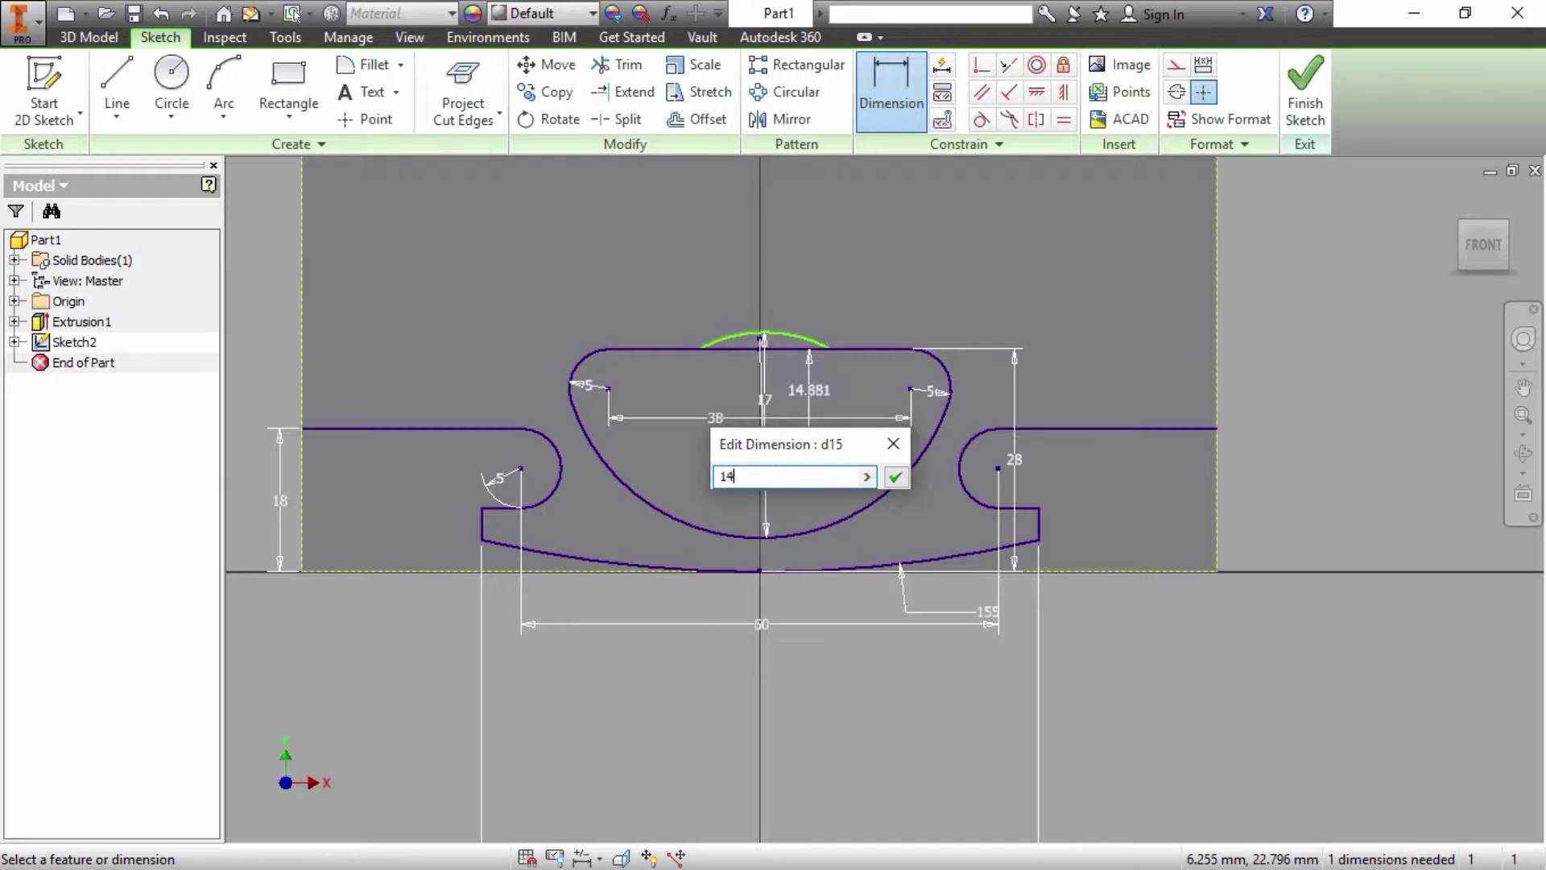
pyautogui.press('Return')
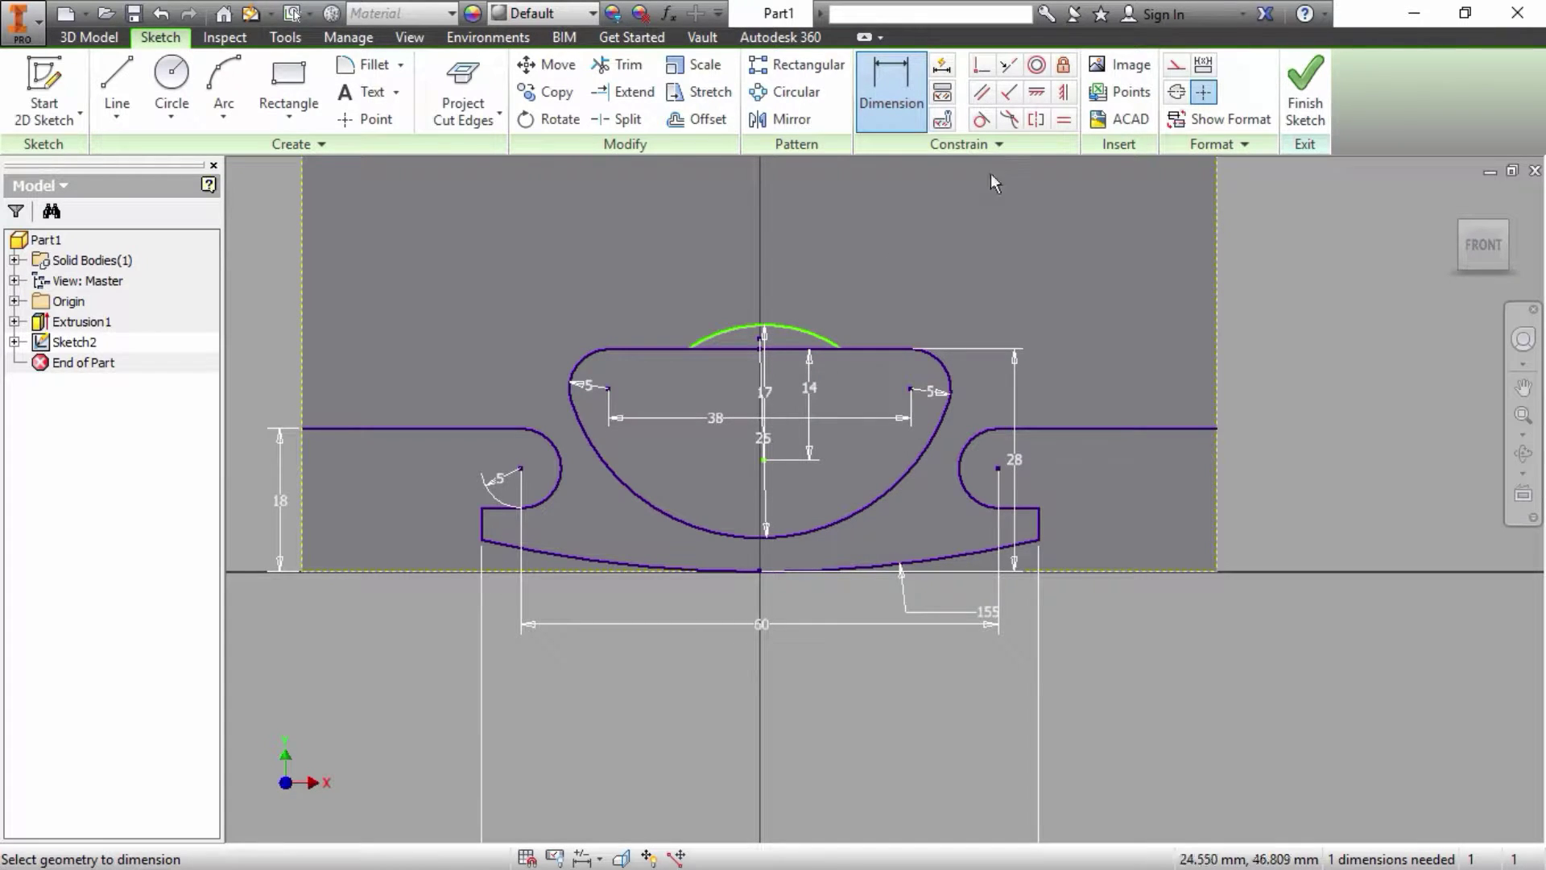
# Step: Apply a vertical constraint between the centers of the 17 mm arc and the 25 mm arc
pyautogui.click(1063, 92)
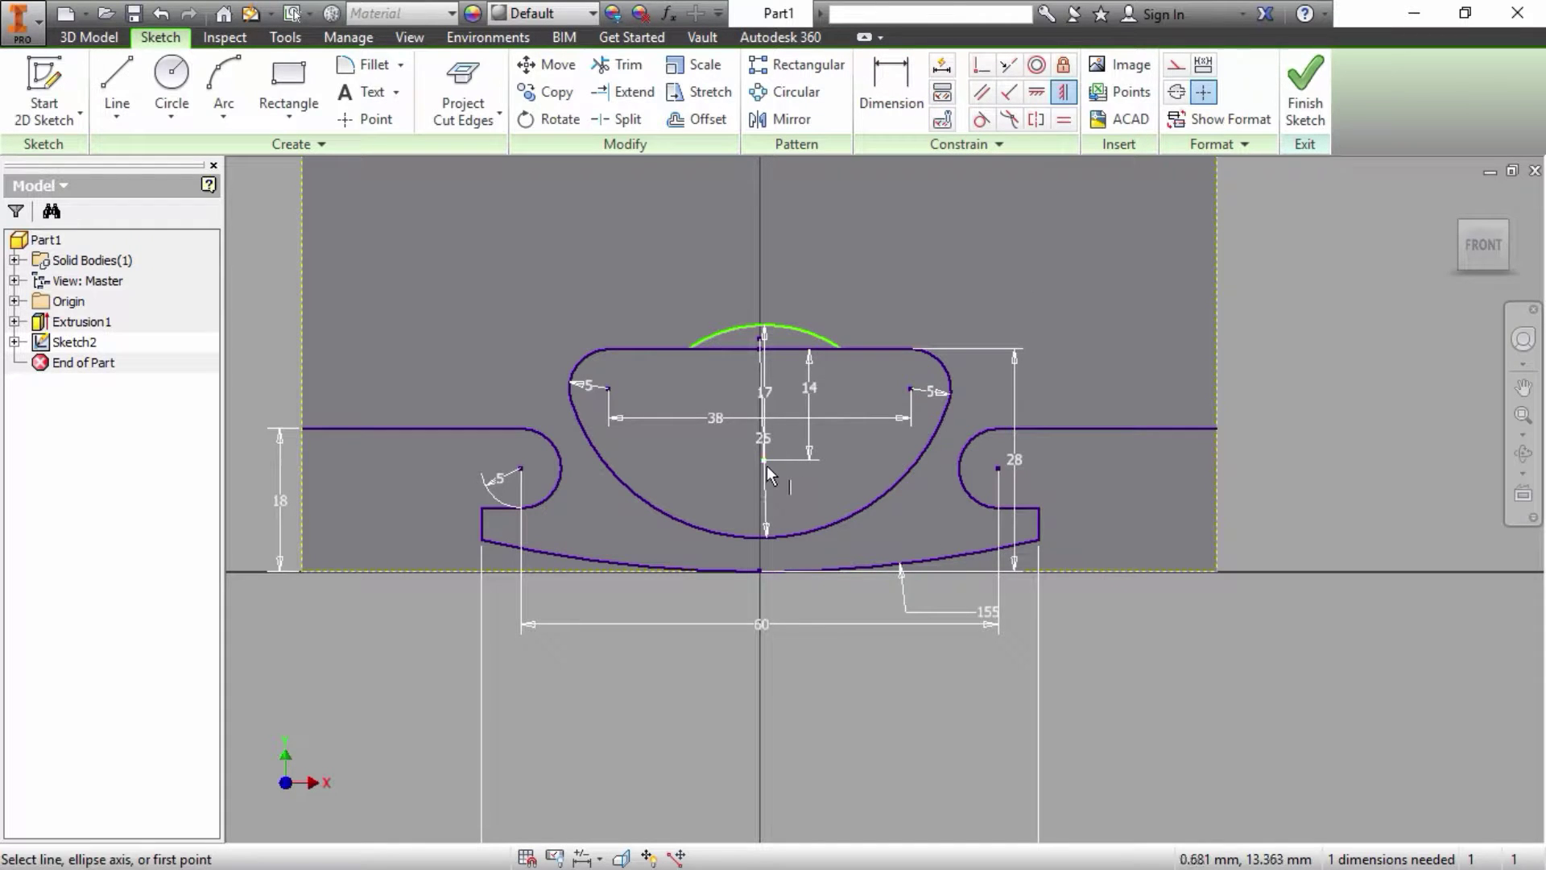
pyautogui.scroll(3, 766, 465)
pyautogui.click(758, 444)
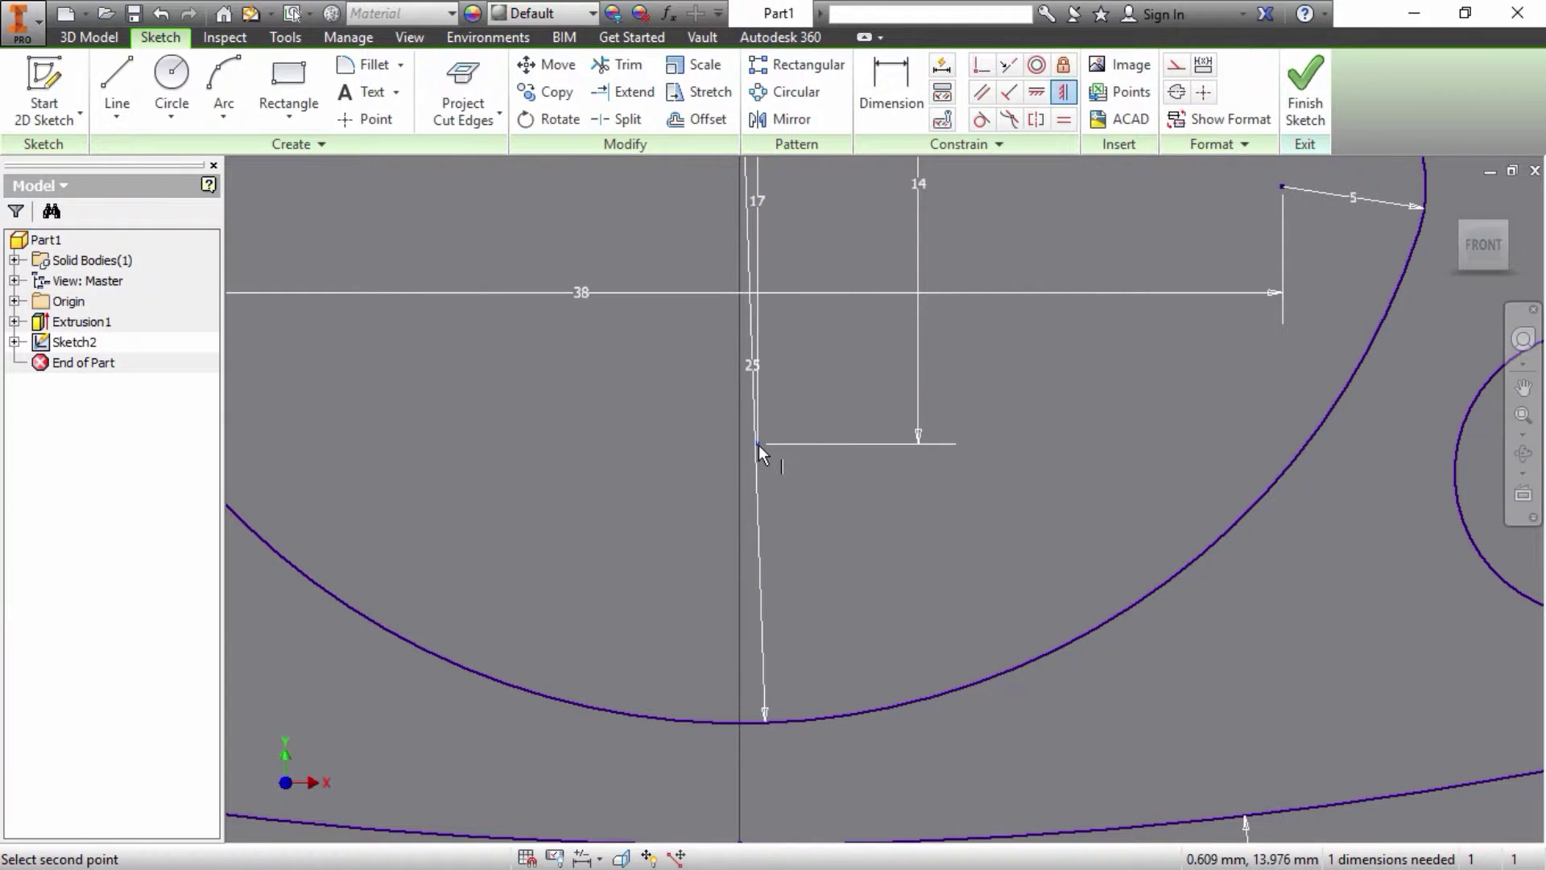
pyautogui.scroll(-2, 758, 444)
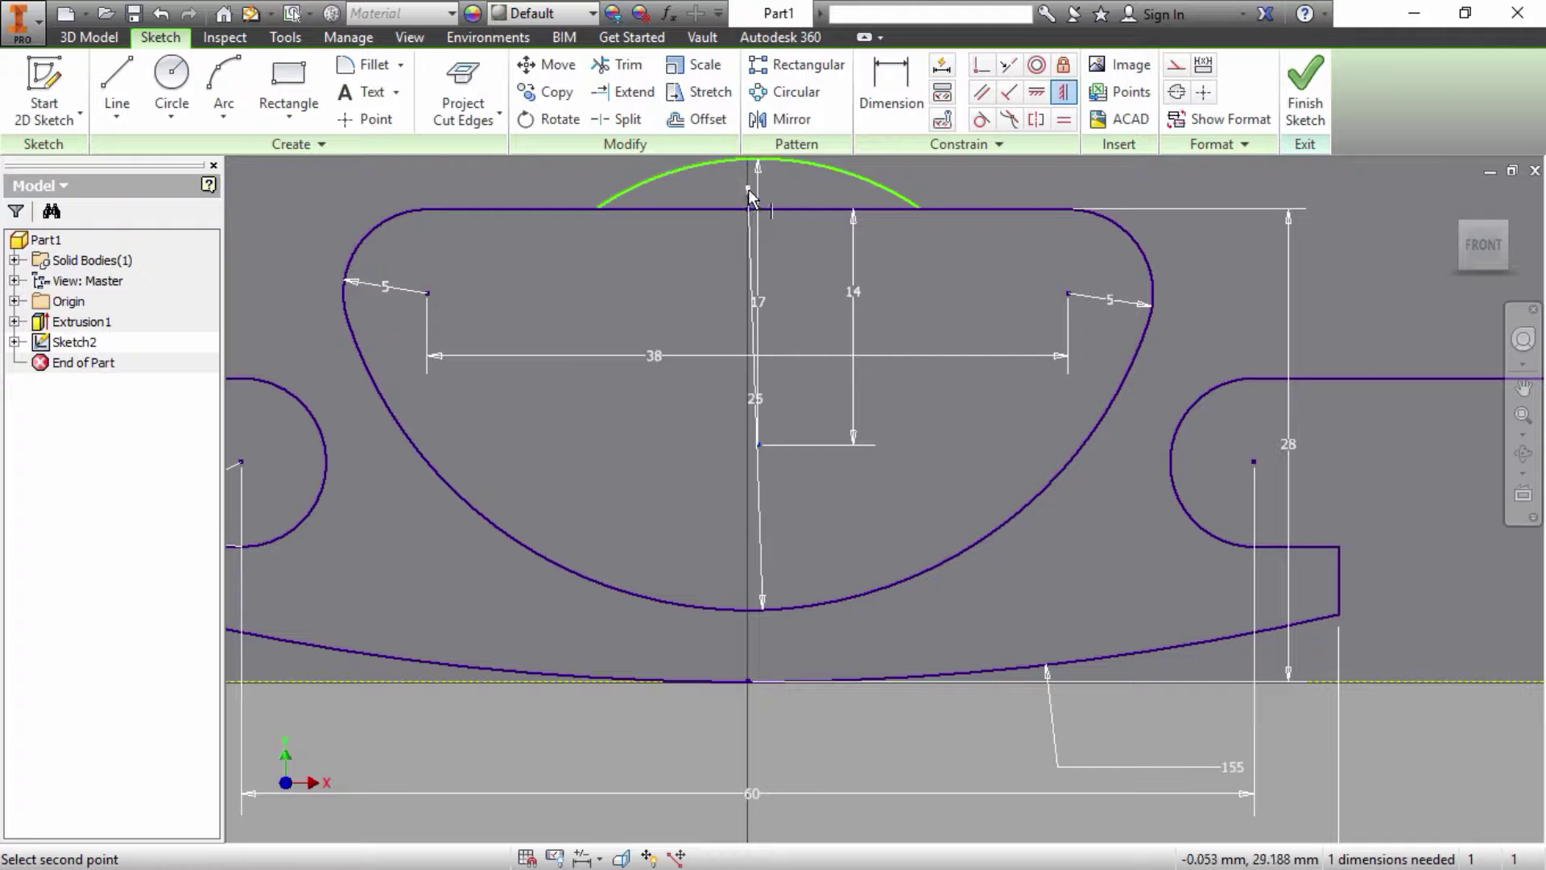
pyautogui.click(747, 190)
pyautogui.rightClick(789, 256)
pyautogui.click(877, 259)
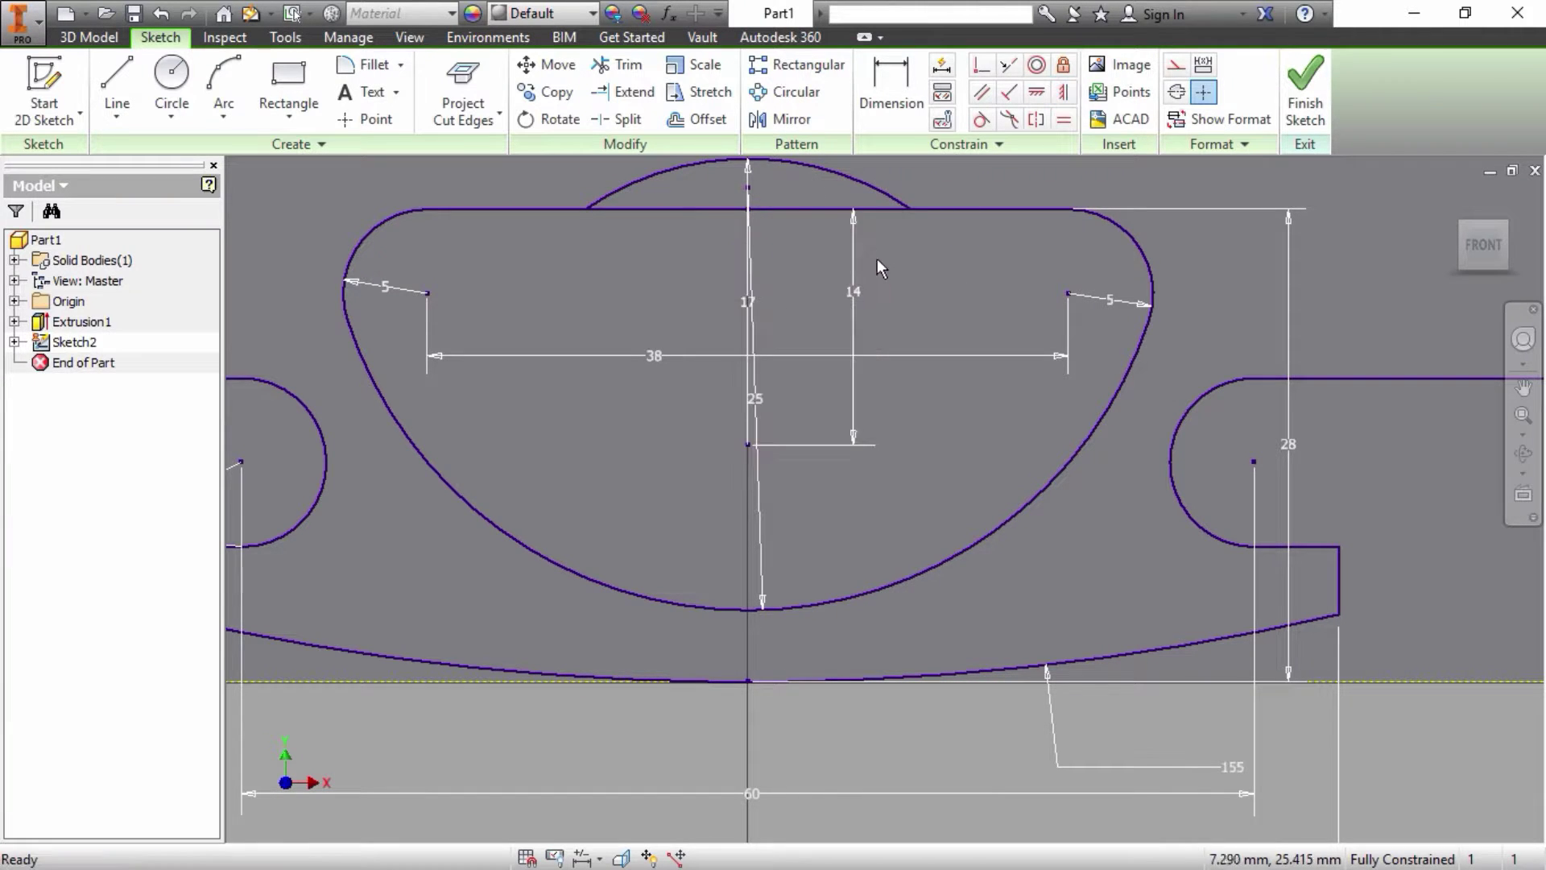
# Step: Split the rounded profile's top line at the two endpoints of the 17 mm arc
pyautogui.moveTo(922, 286); pyautogui.dragTo(886, 356, button='middle')
pyautogui.click(619, 119)
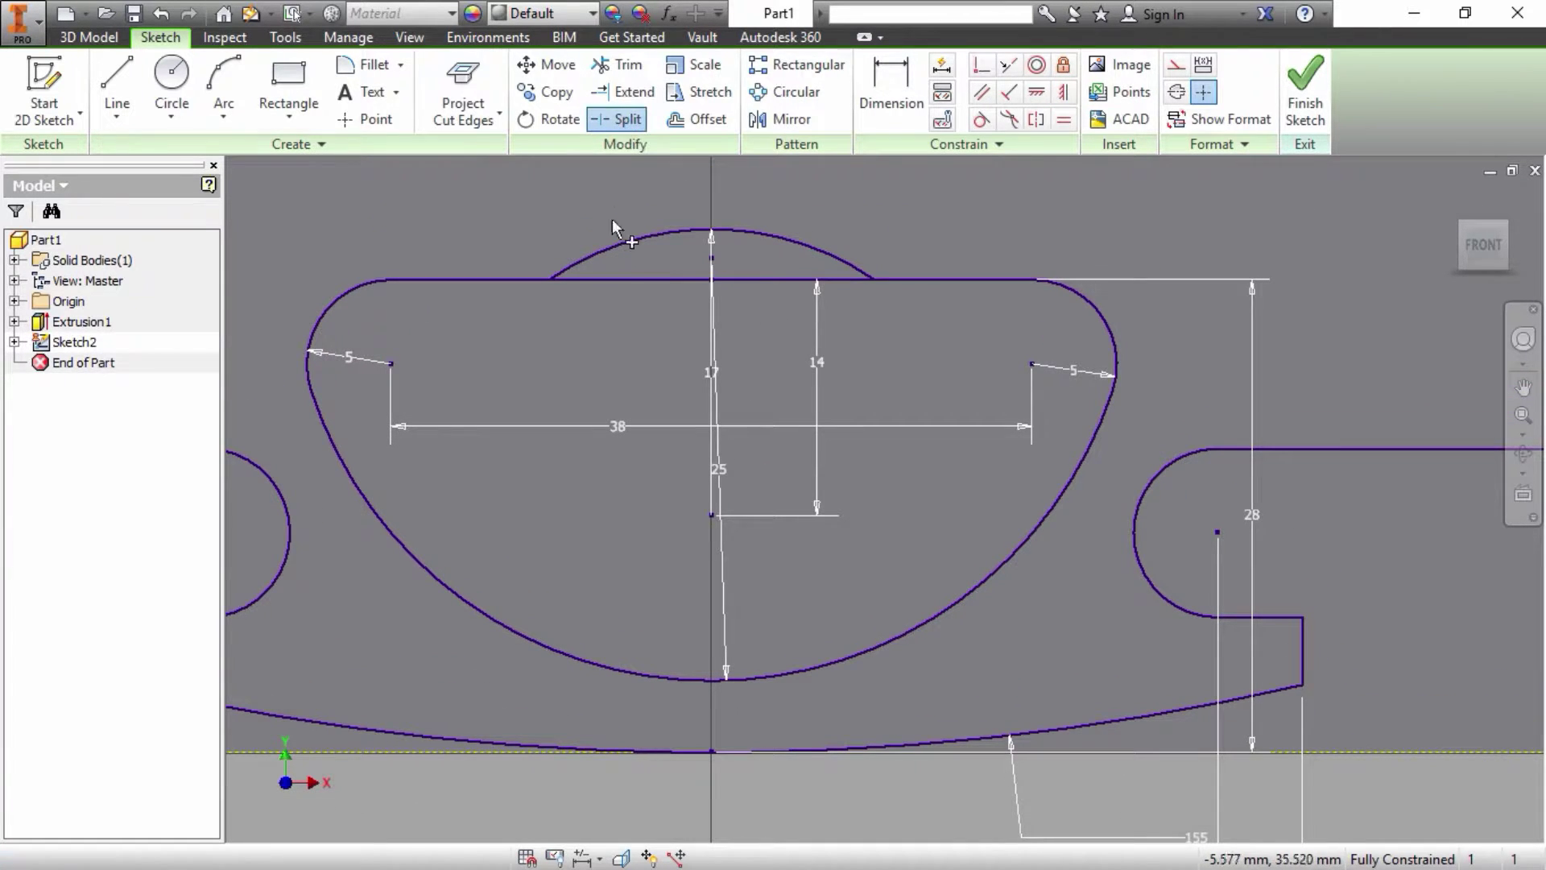
pyautogui.click(577, 279)
pyautogui.click(576, 279)
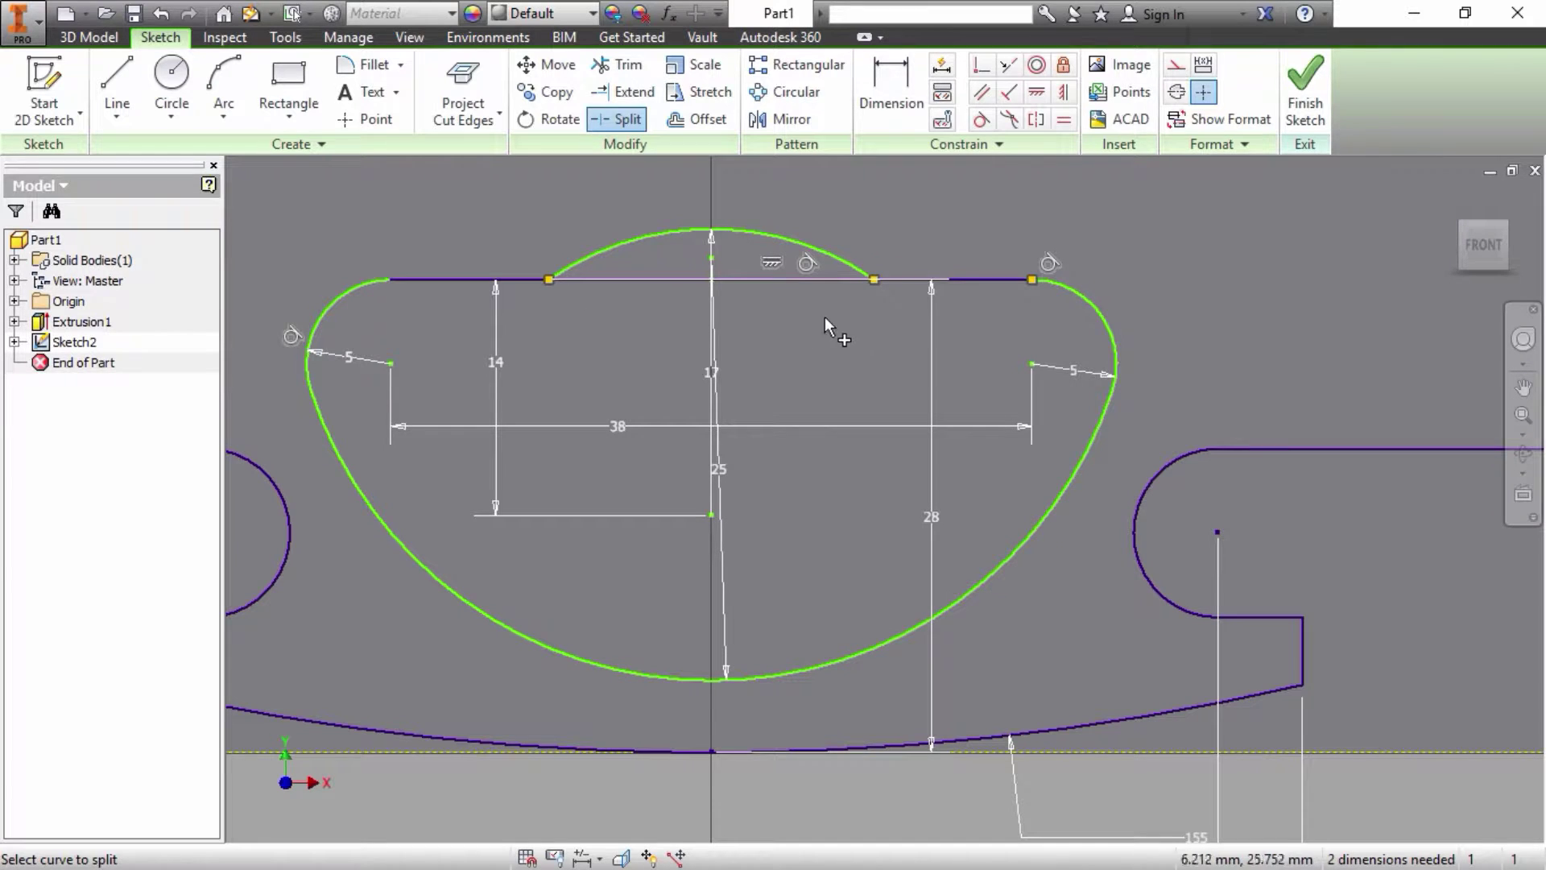
pyautogui.rightClick(858, 285)
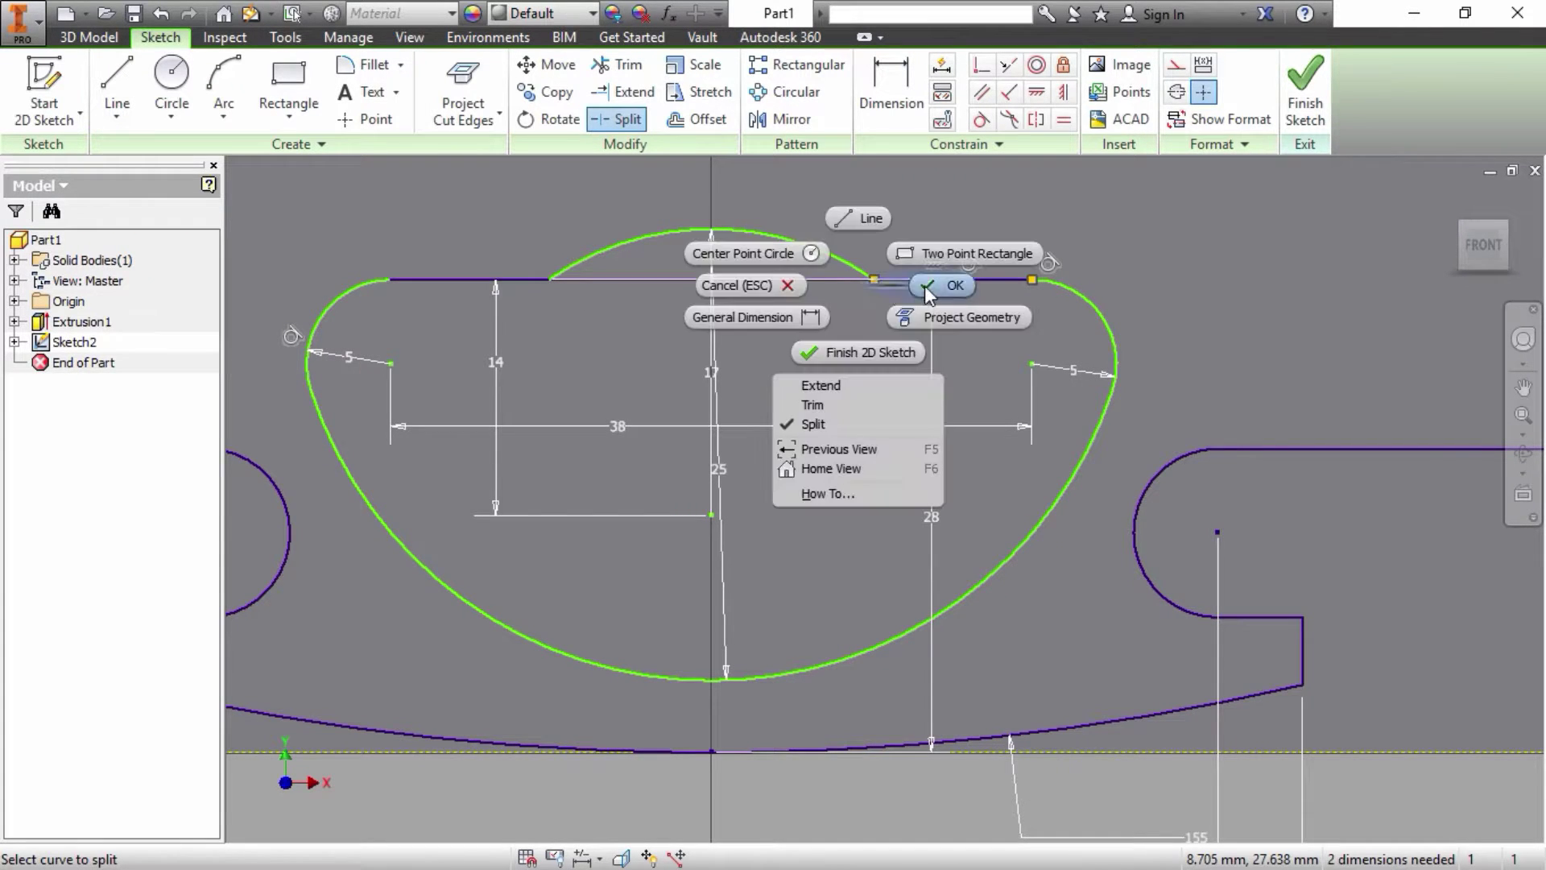
pyautogui.click(926, 286)
pyautogui.scroll(-5, 896, 316)
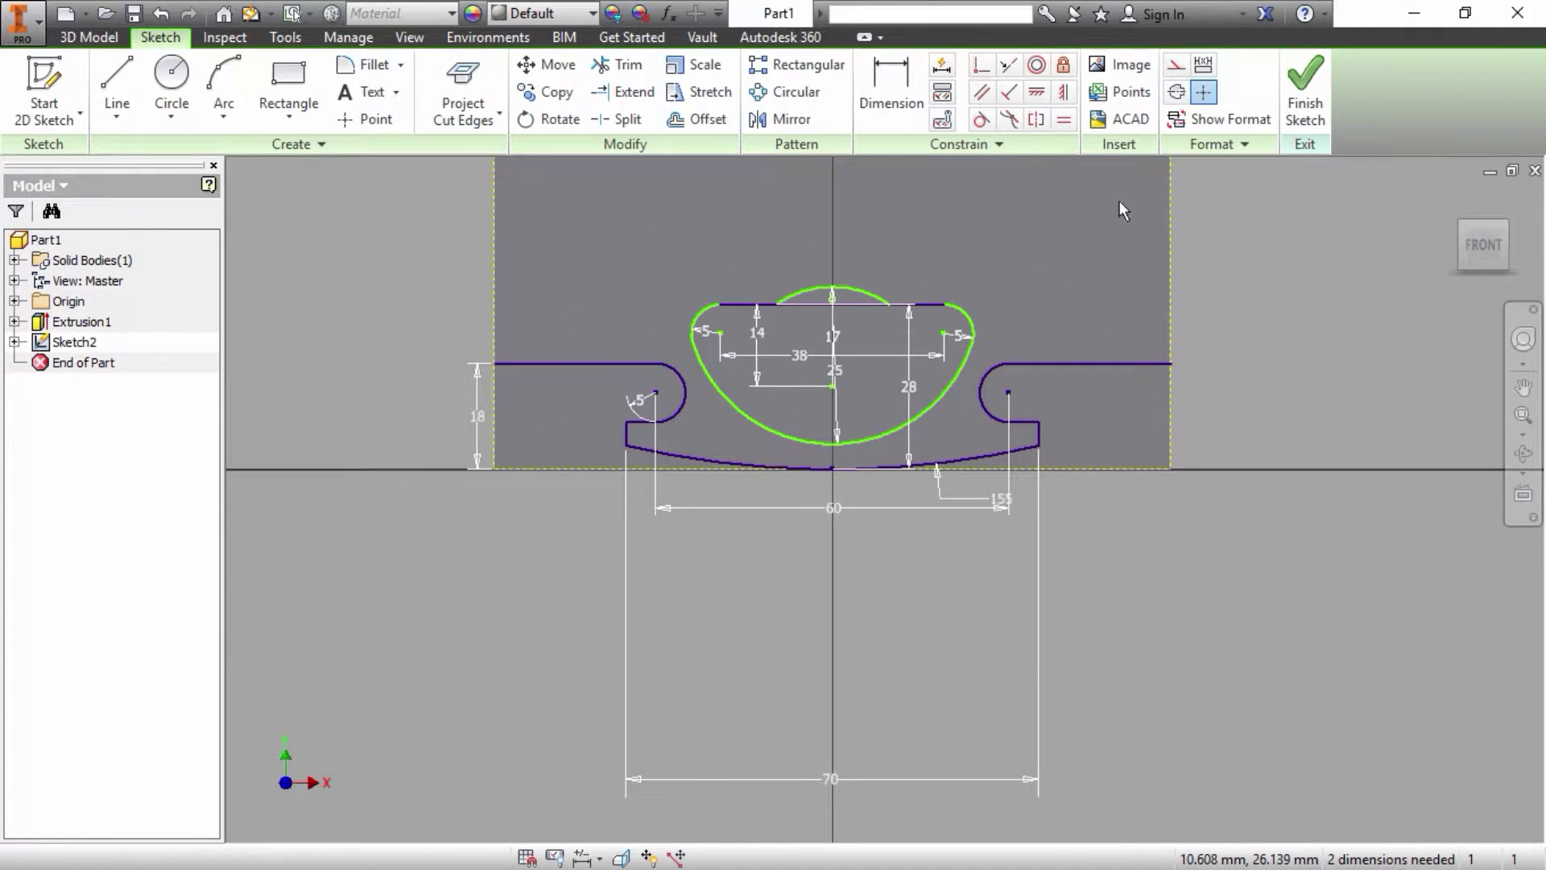
pyautogui.click(1305, 95)
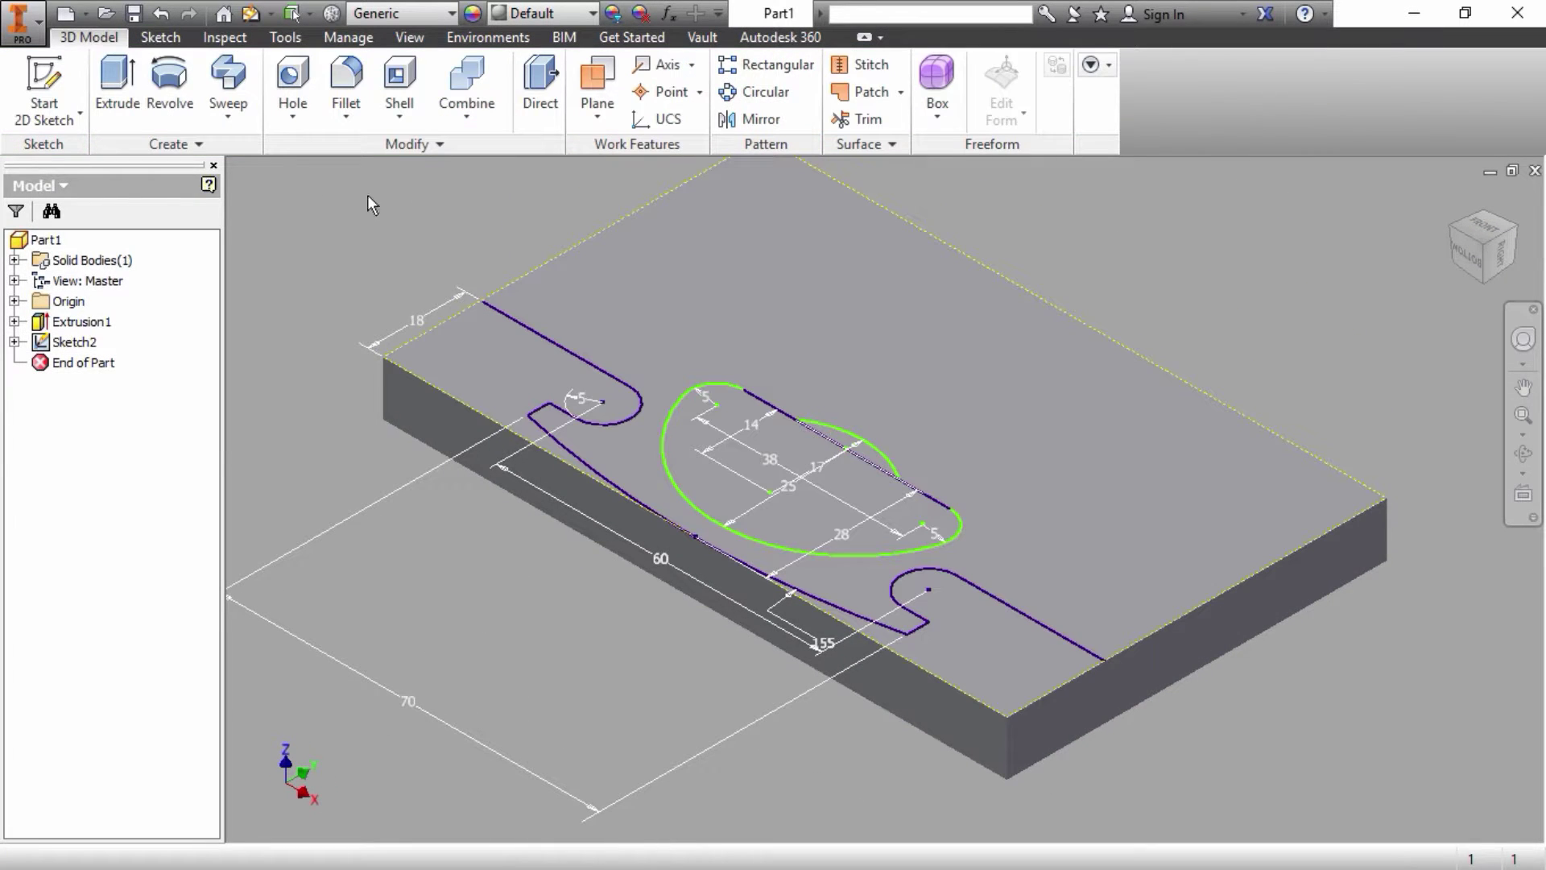
pyautogui.click(118, 87)
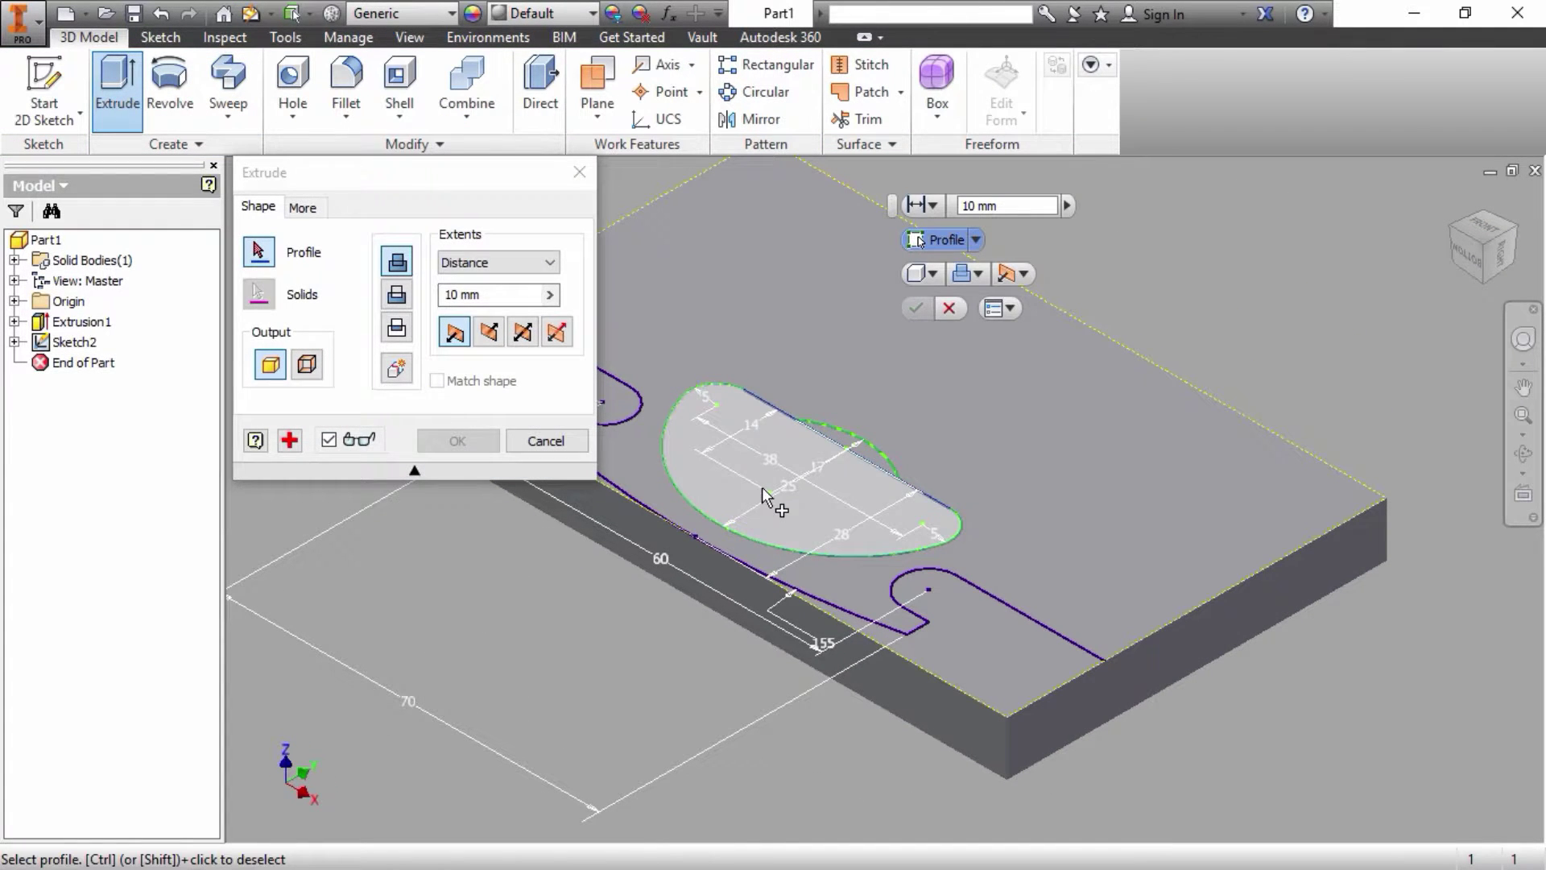
pyautogui.click(763, 497)
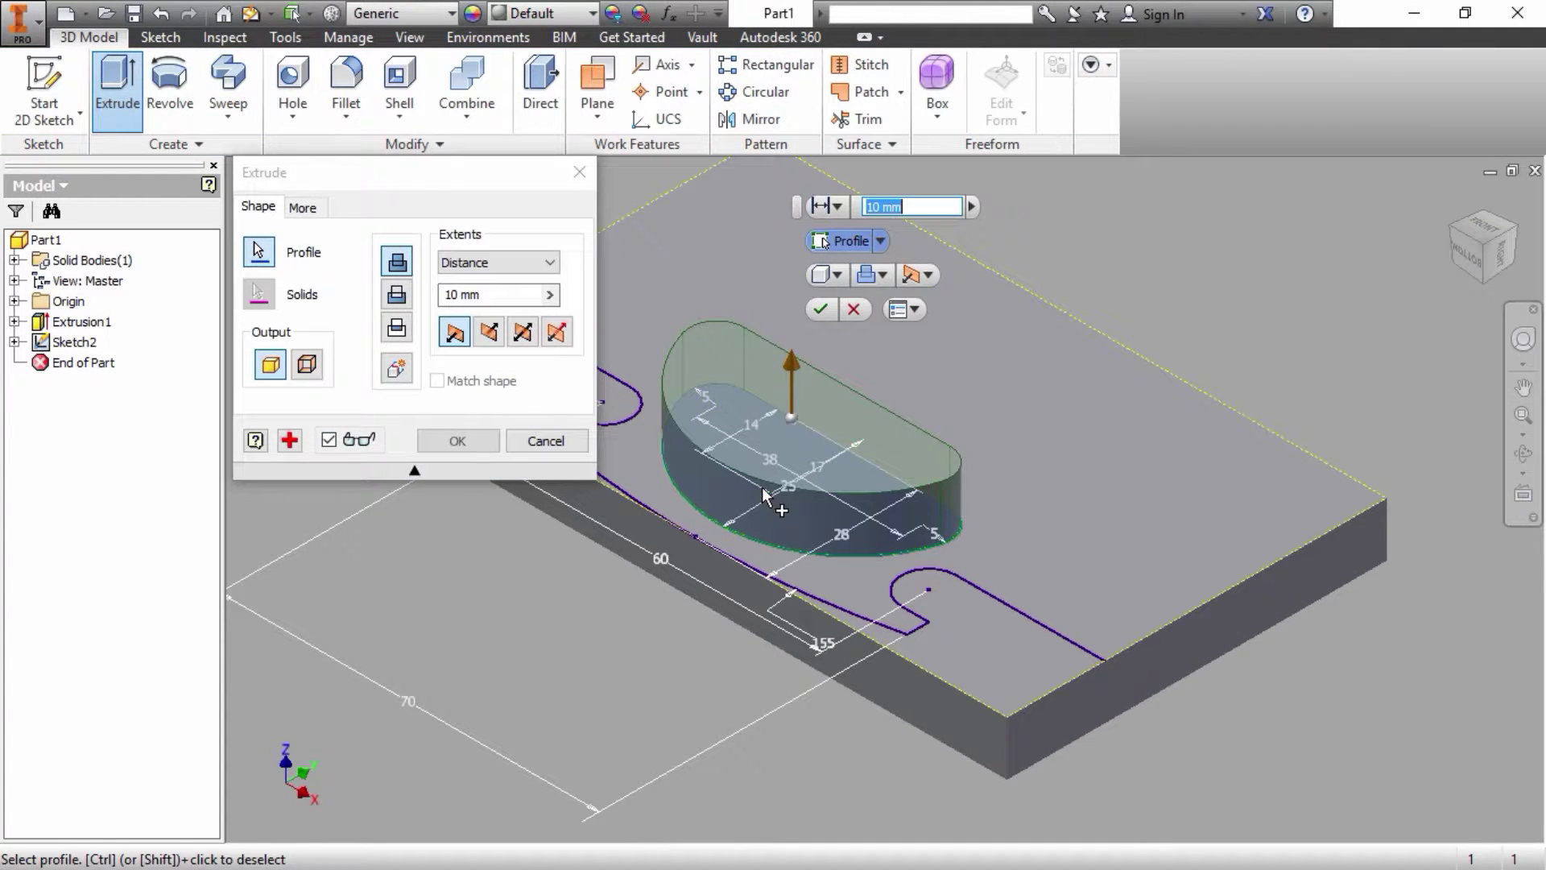
pyautogui.rightClick(966, 633)
pyautogui.click(1014, 631)
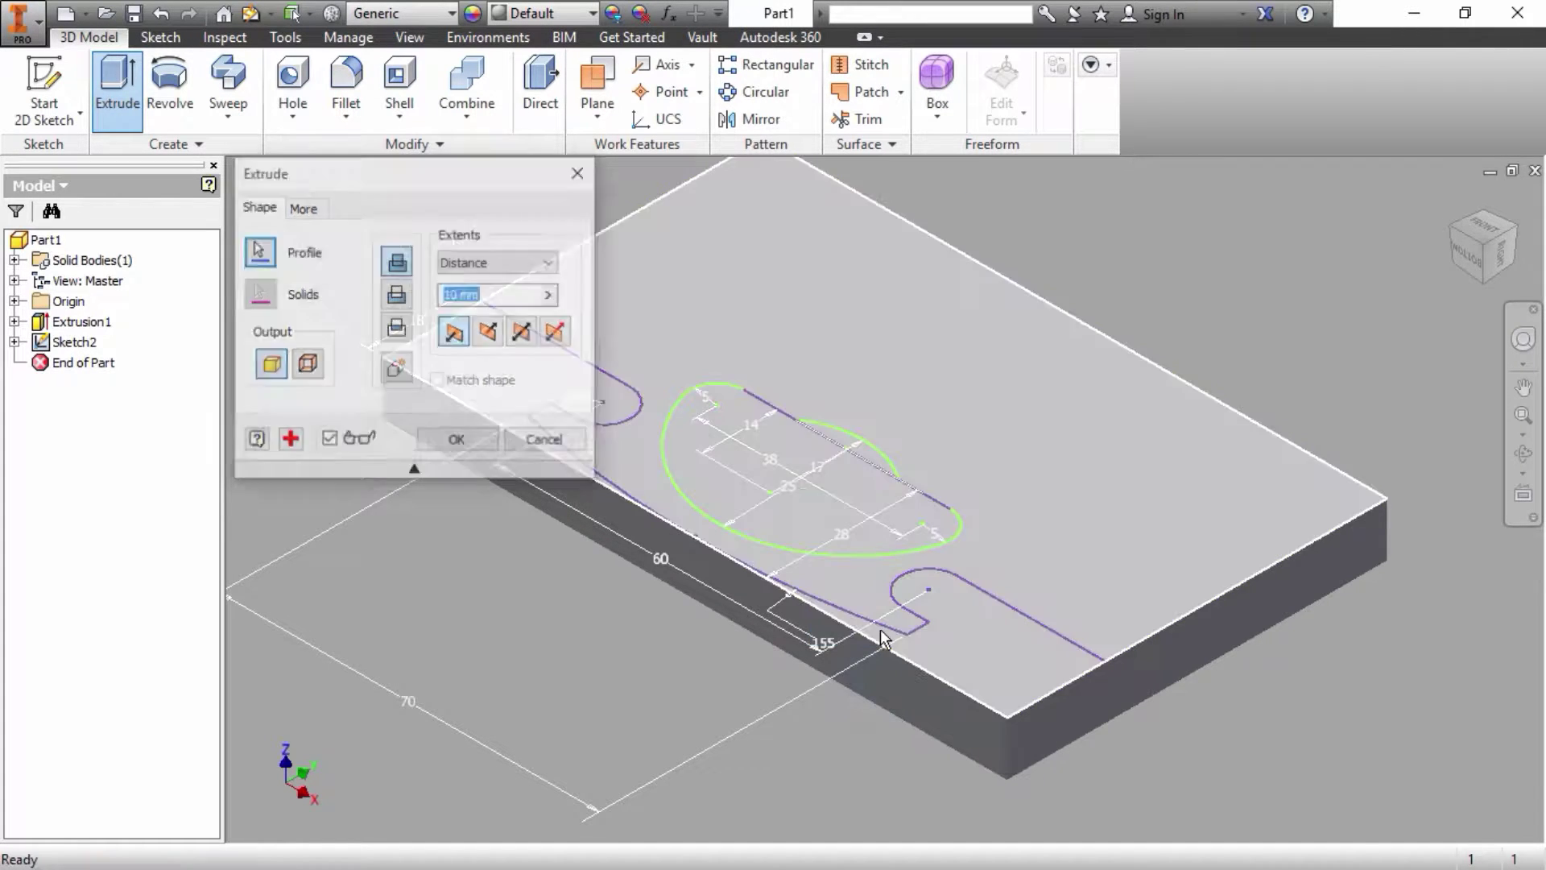
pyautogui.click(920, 626)
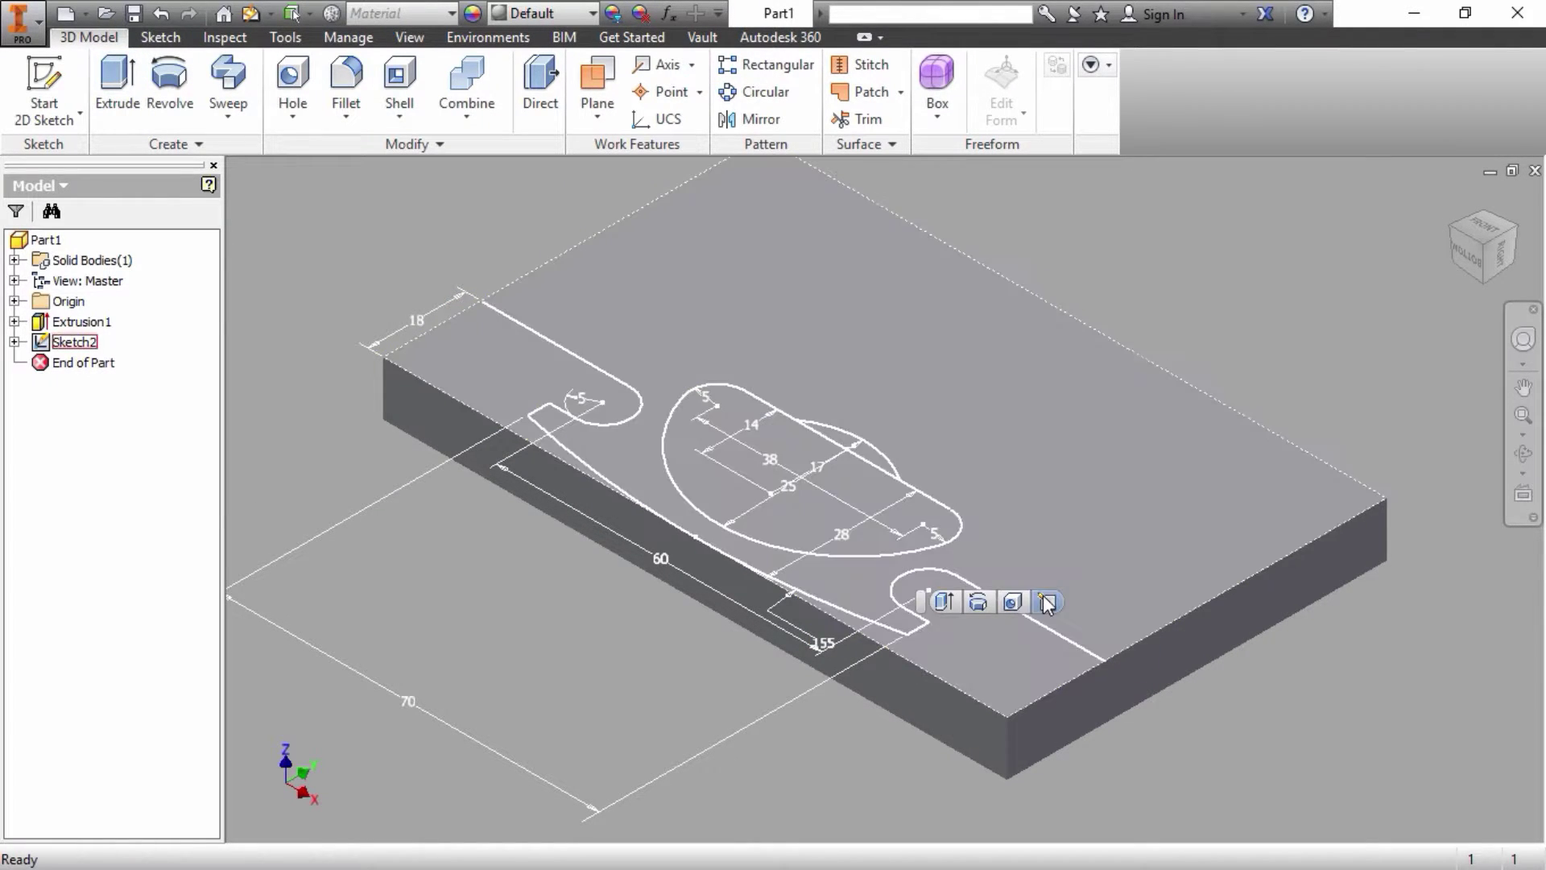
pyautogui.click(1047, 605)
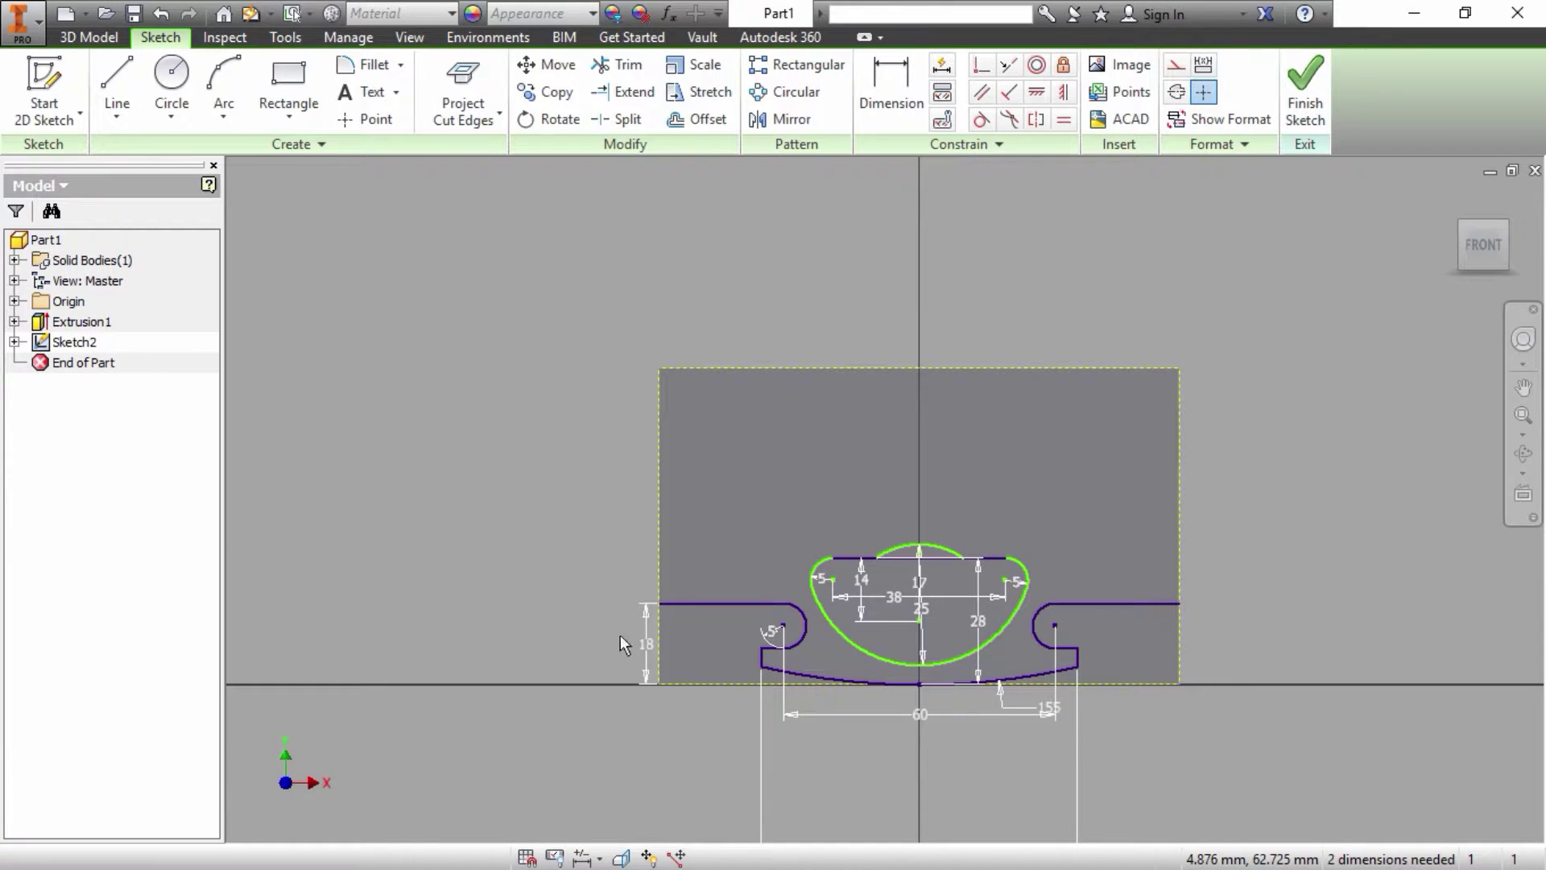
# Step: Draw three connected lines joining the notches' outer ends around the plate's underside, passing about 9 mm below its bottom edge
pyautogui.click(116, 88)
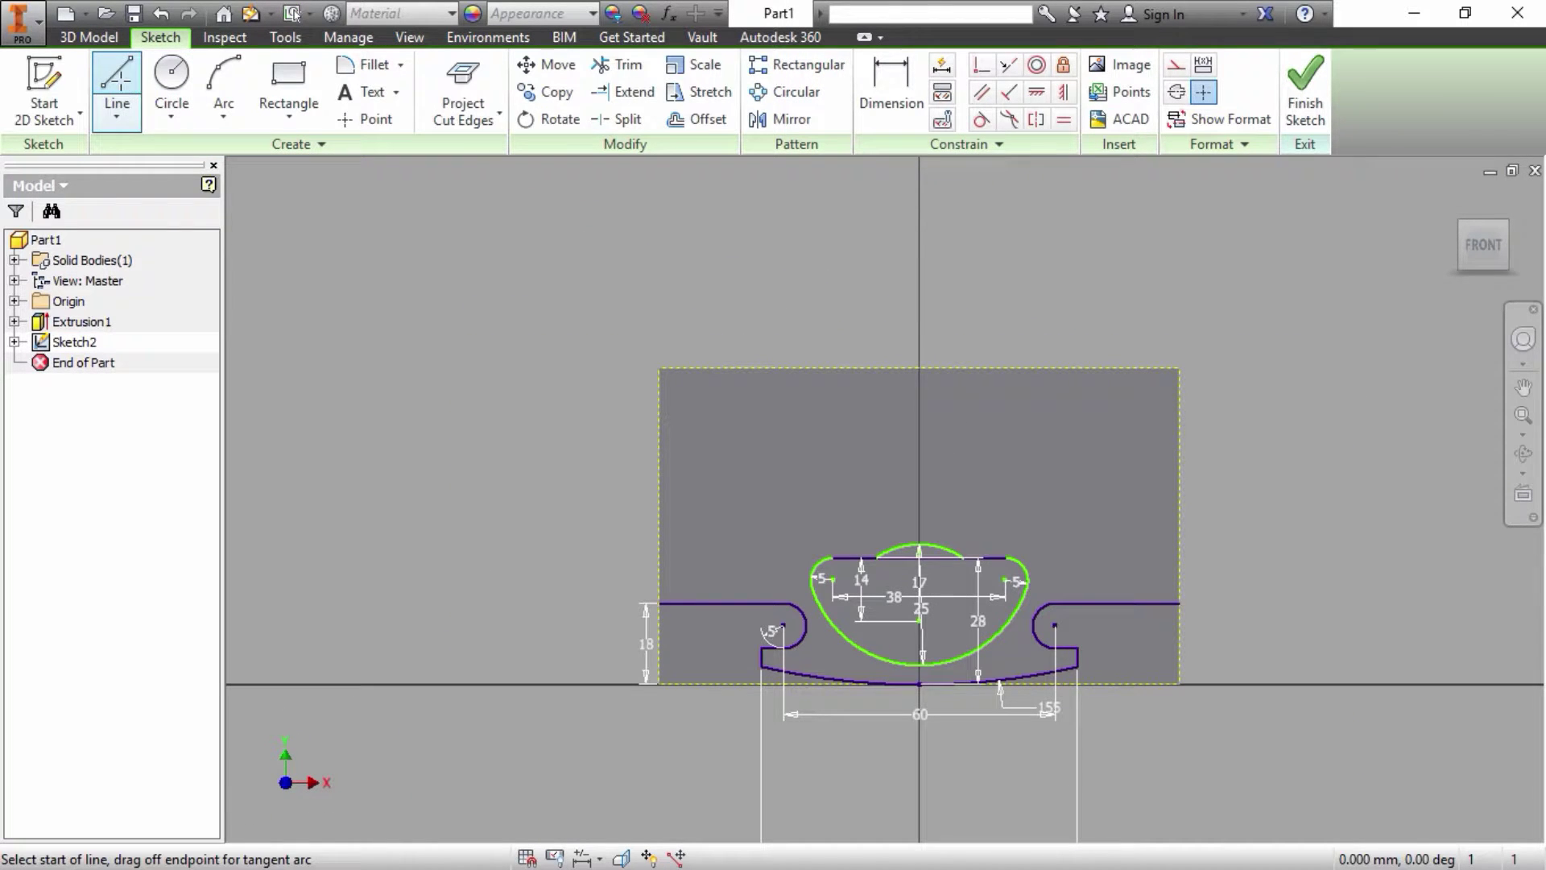
pyautogui.click(651, 602)
pyautogui.click(659, 724)
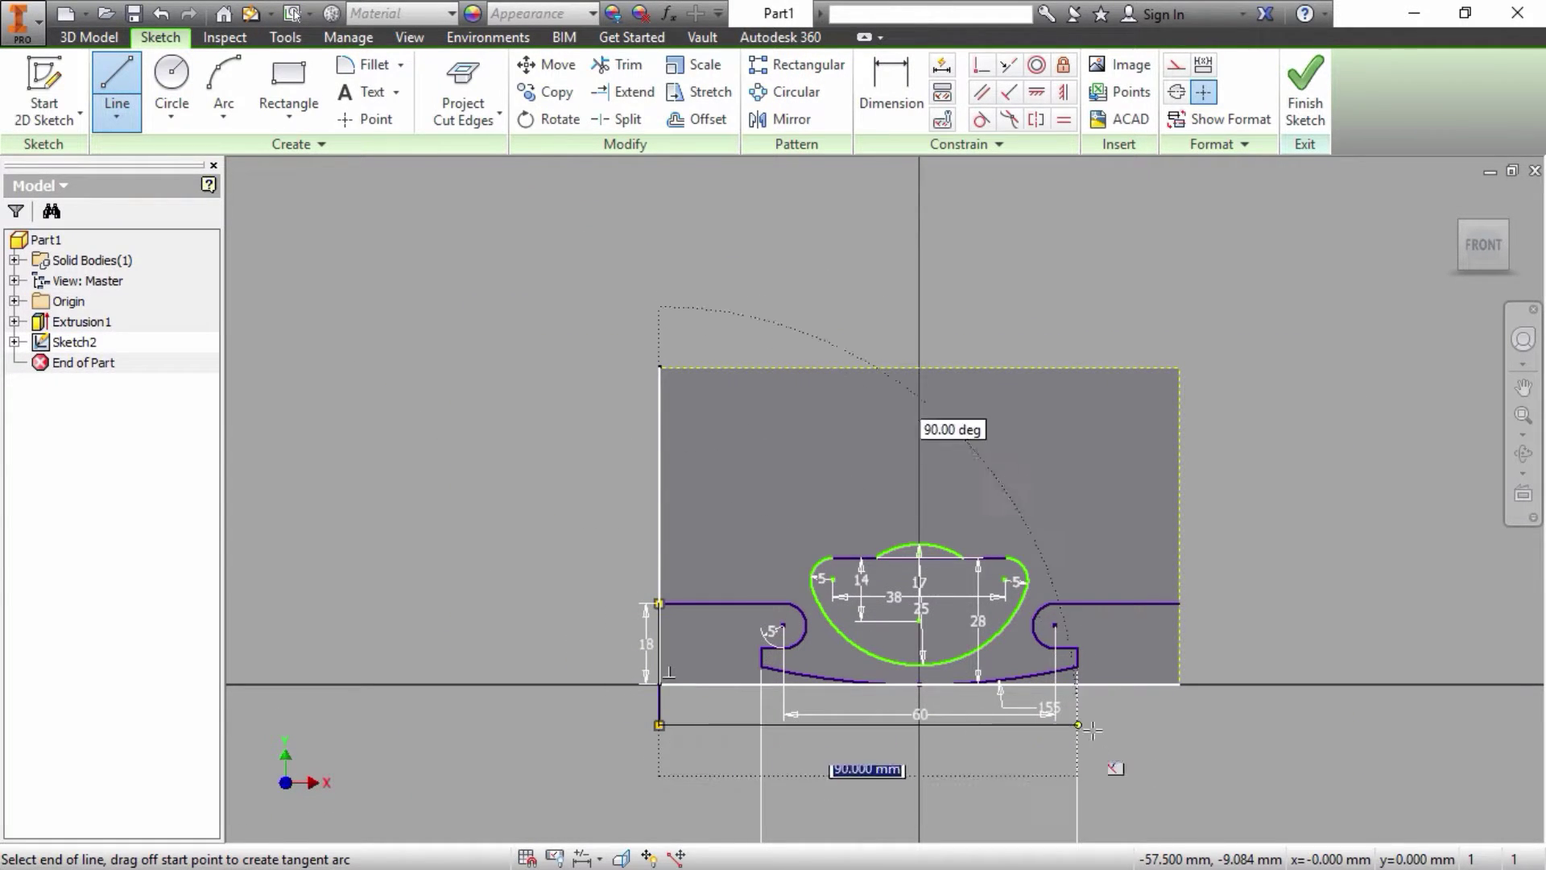
pyautogui.click(1180, 725)
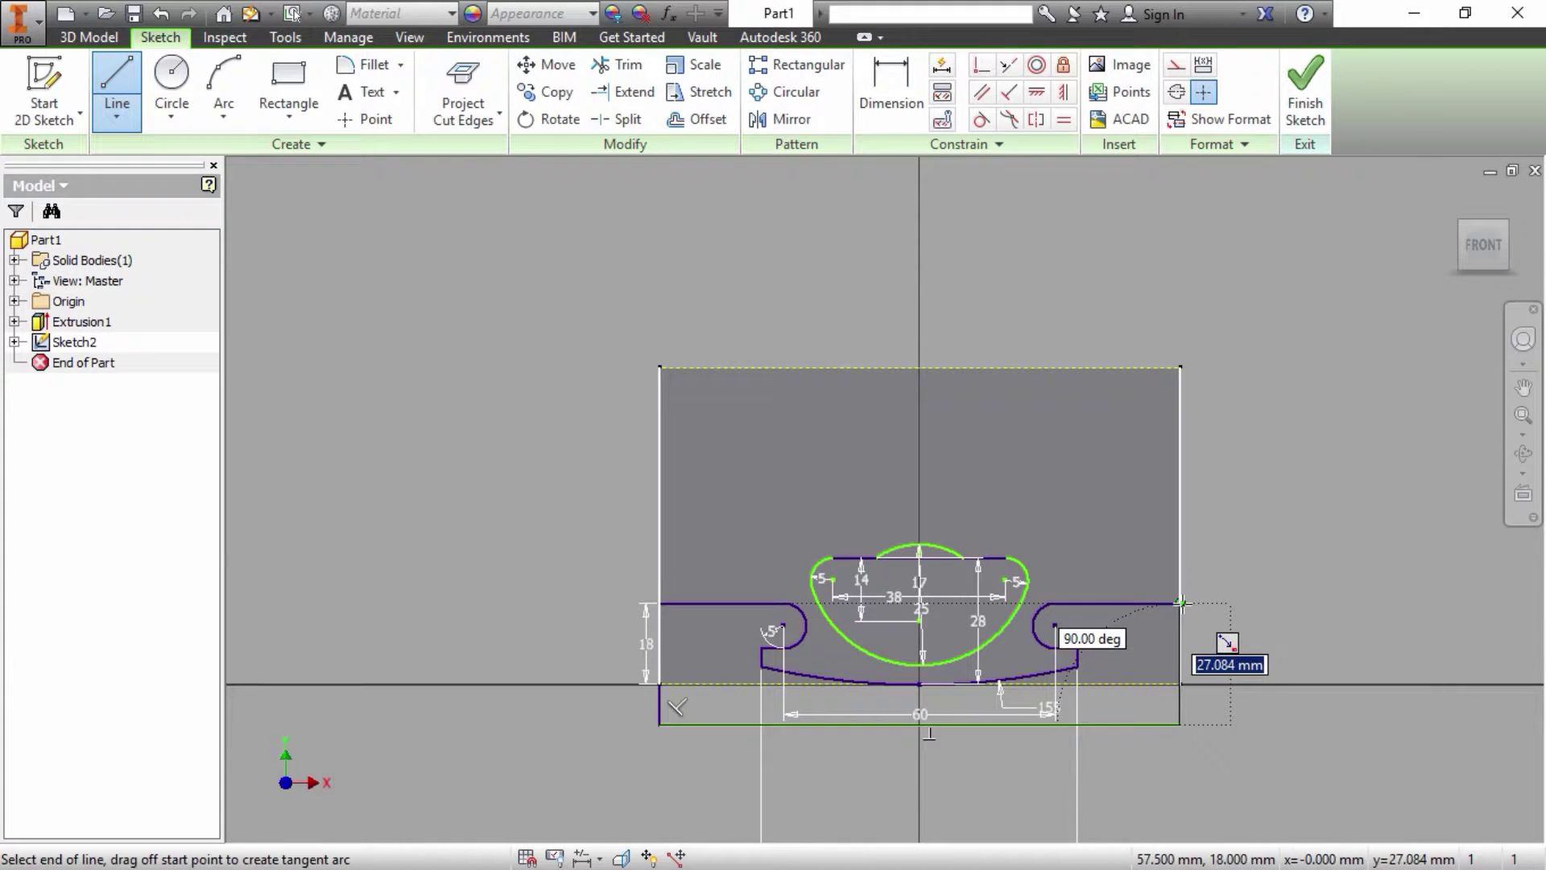
pyautogui.click(1181, 602)
pyautogui.rightClick(1236, 644)
pyautogui.click(1244, 600)
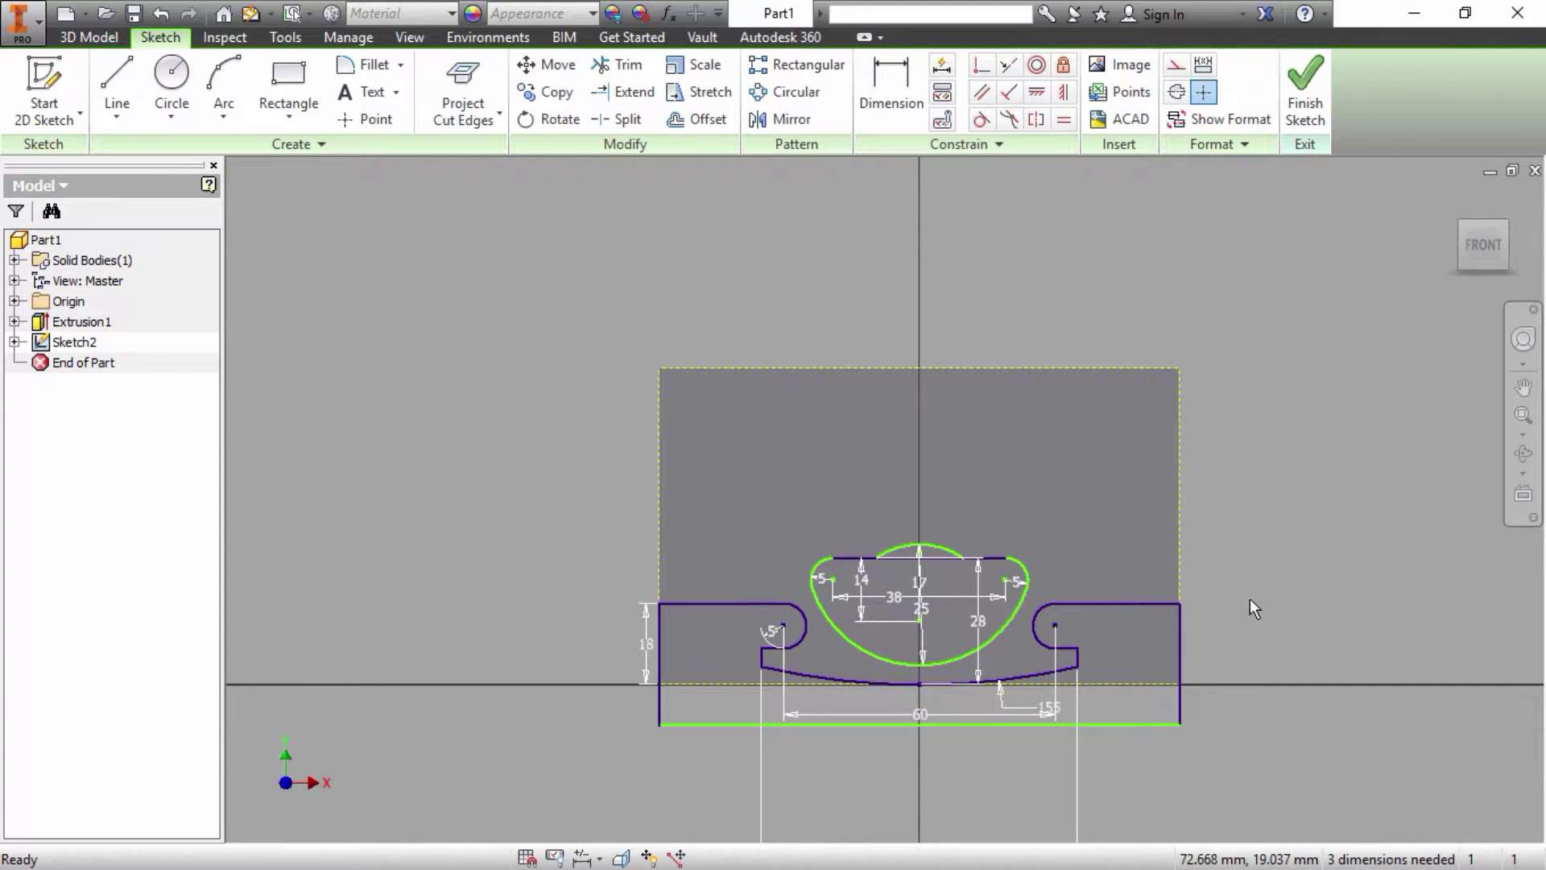
# Step: Finish the sketch and extrude the rounded profile and the notched lower-edge region as a 10 mm cut into the plate
pyautogui.click(1303, 104)
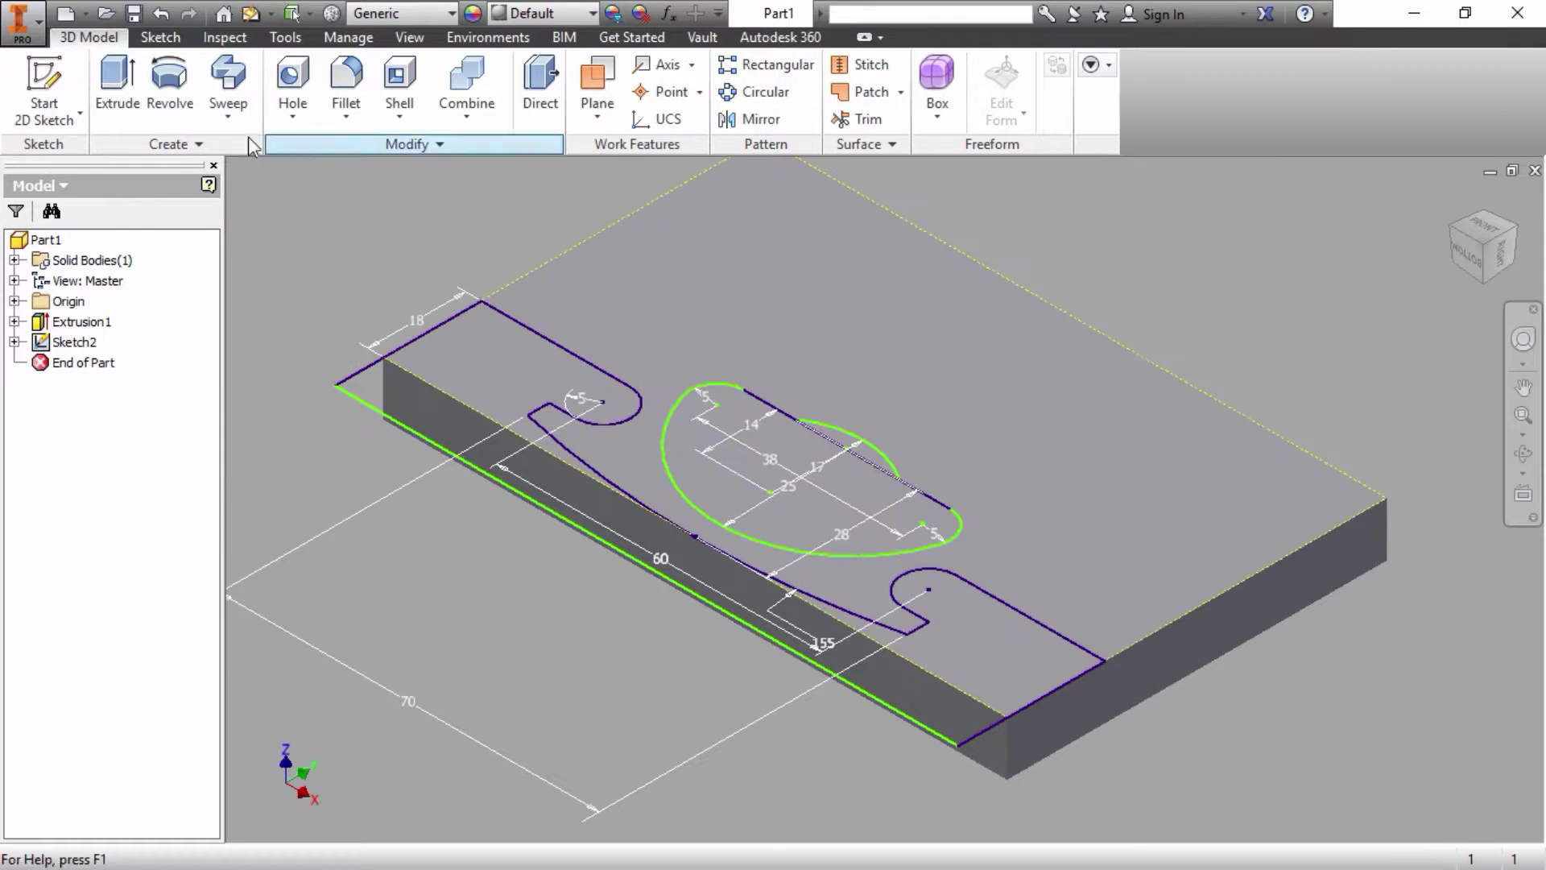
pyautogui.click(118, 88)
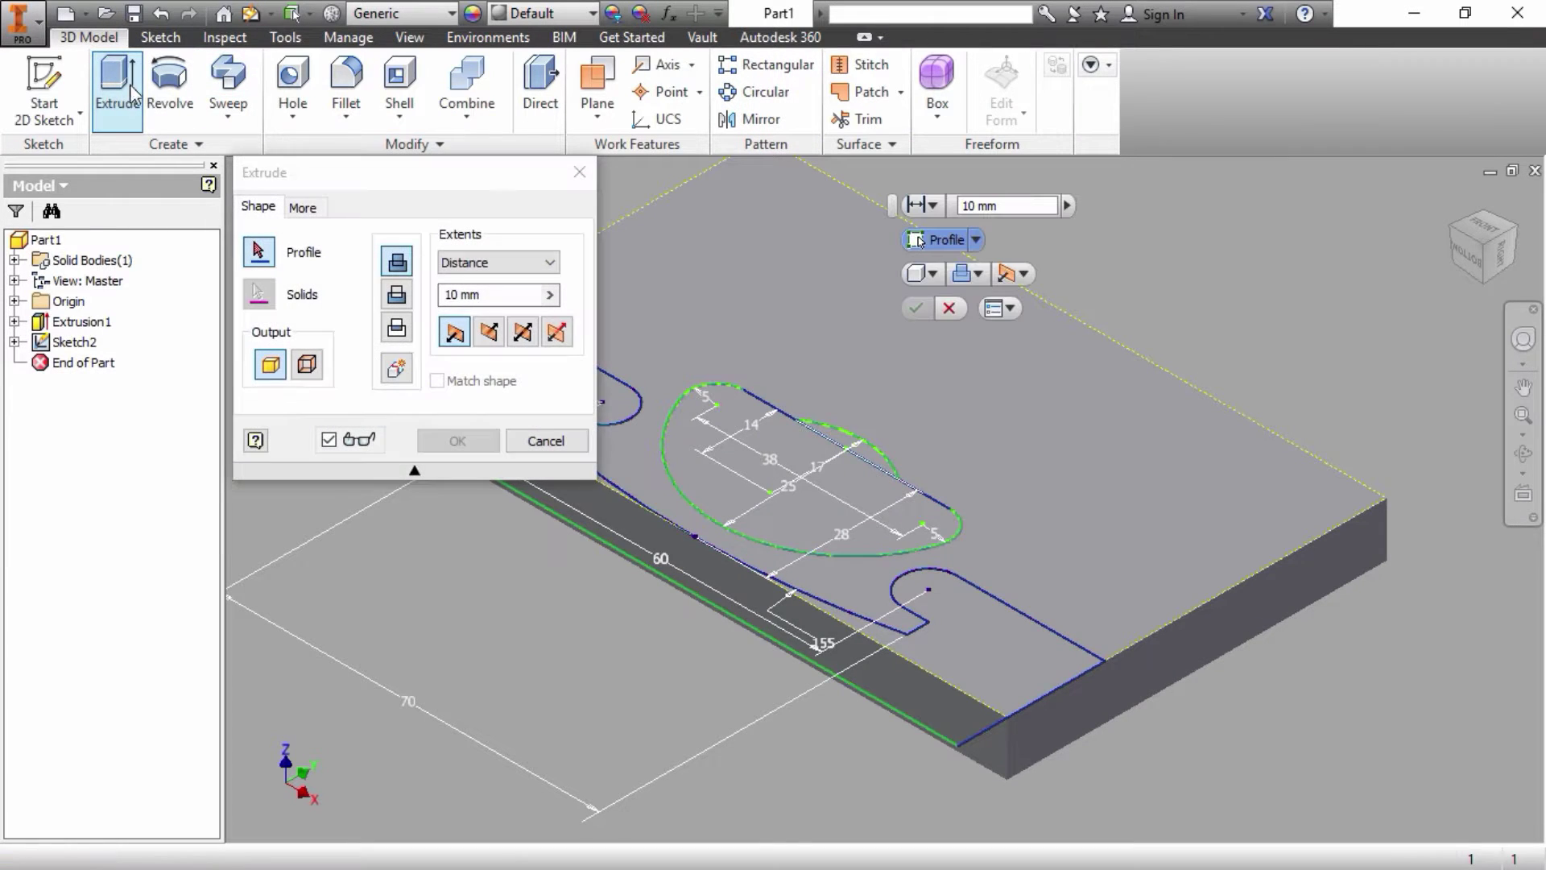
pyautogui.click(855, 445)
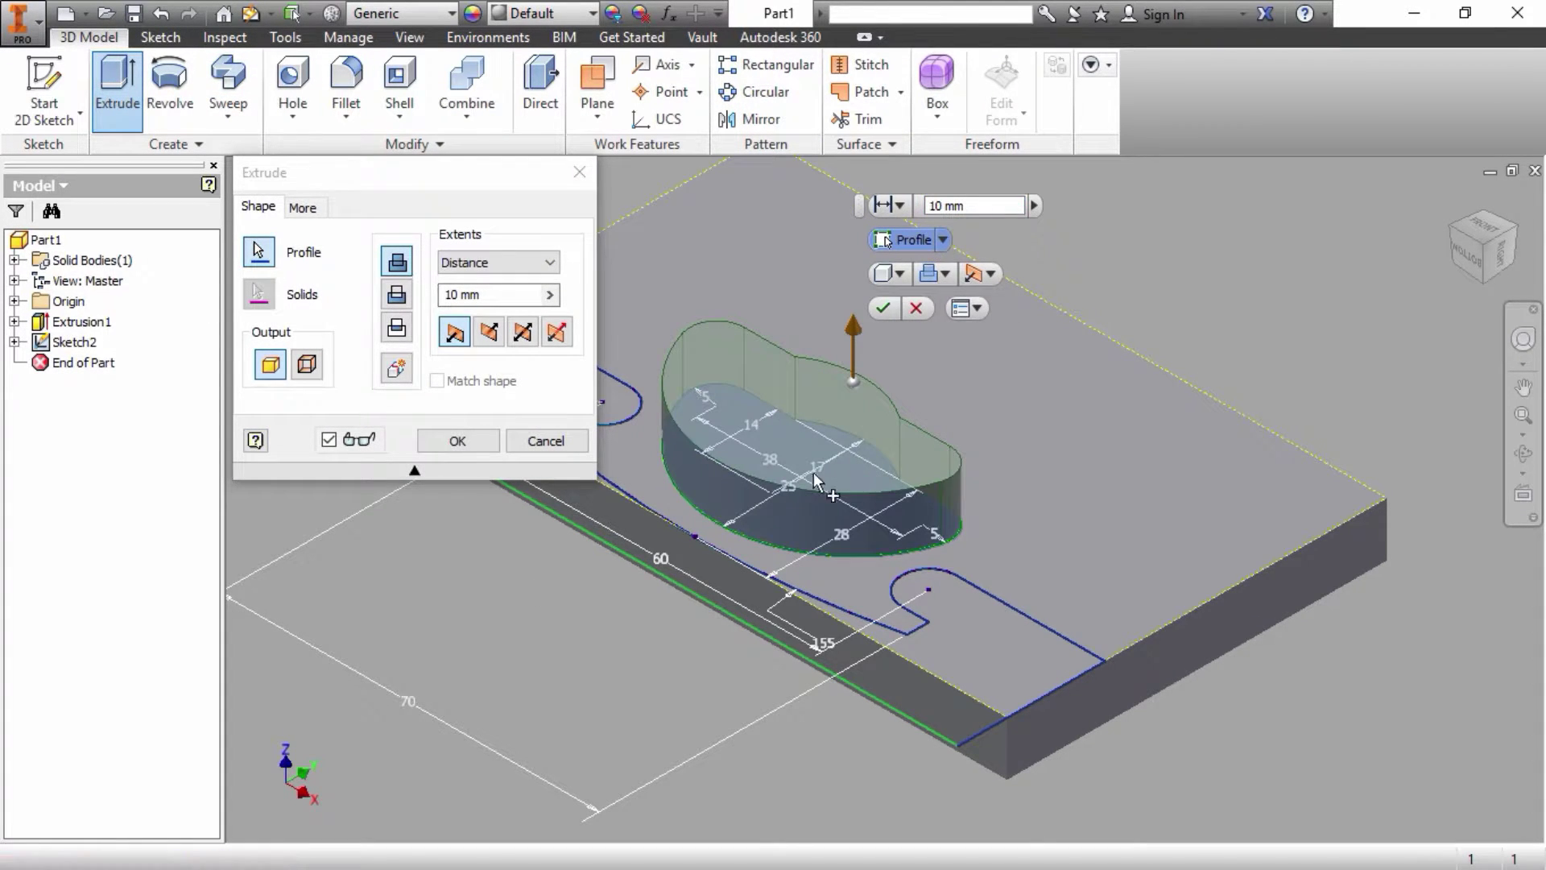
pyautogui.click(972, 681)
pyautogui.click(391, 299)
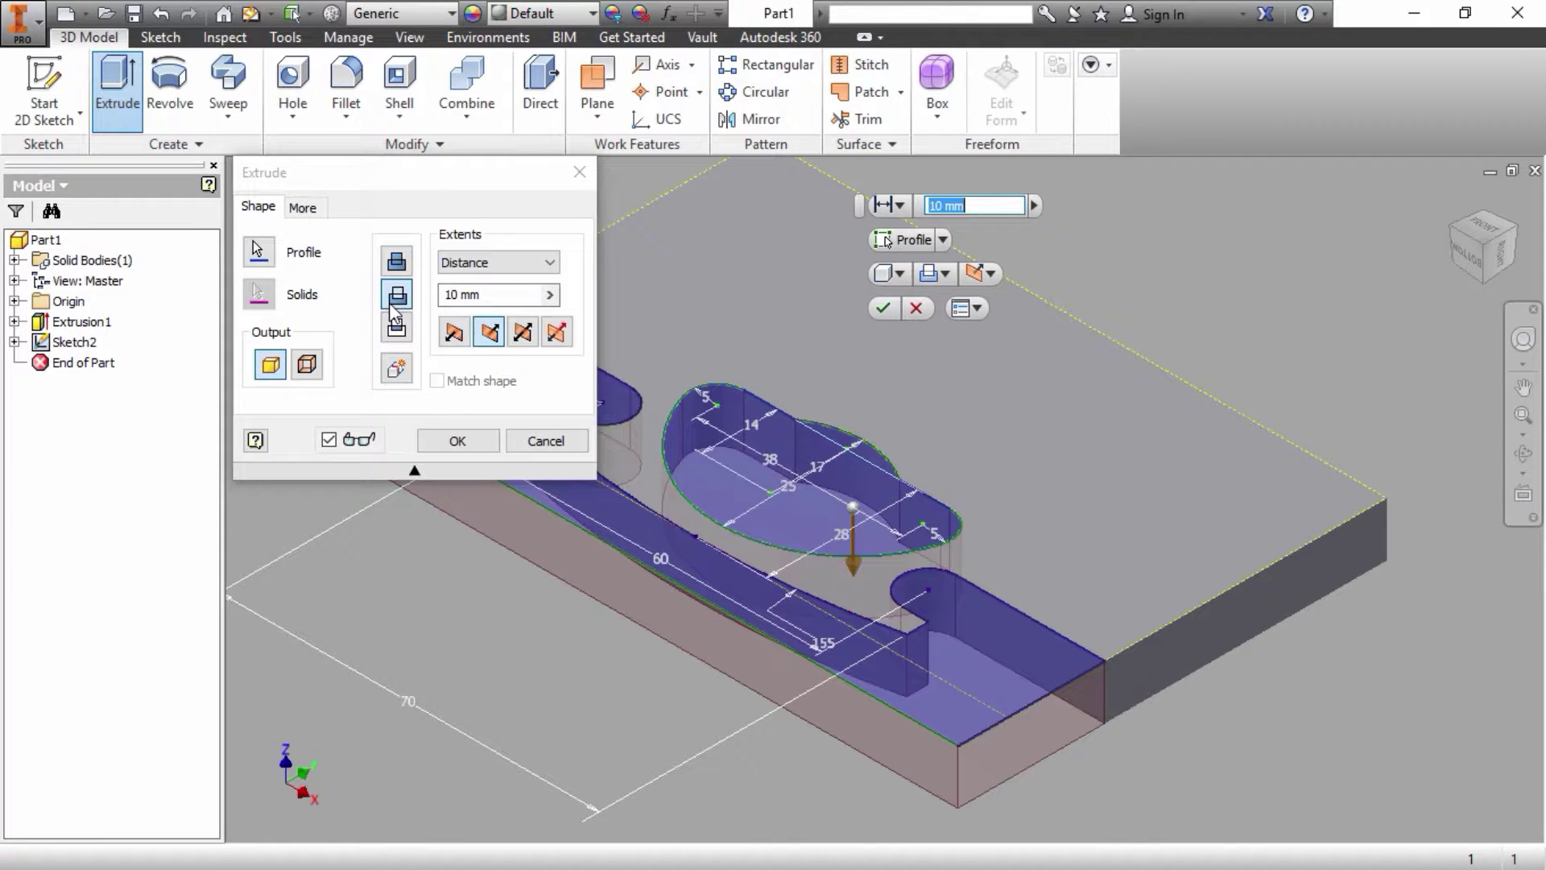
pyautogui.click(456, 441)
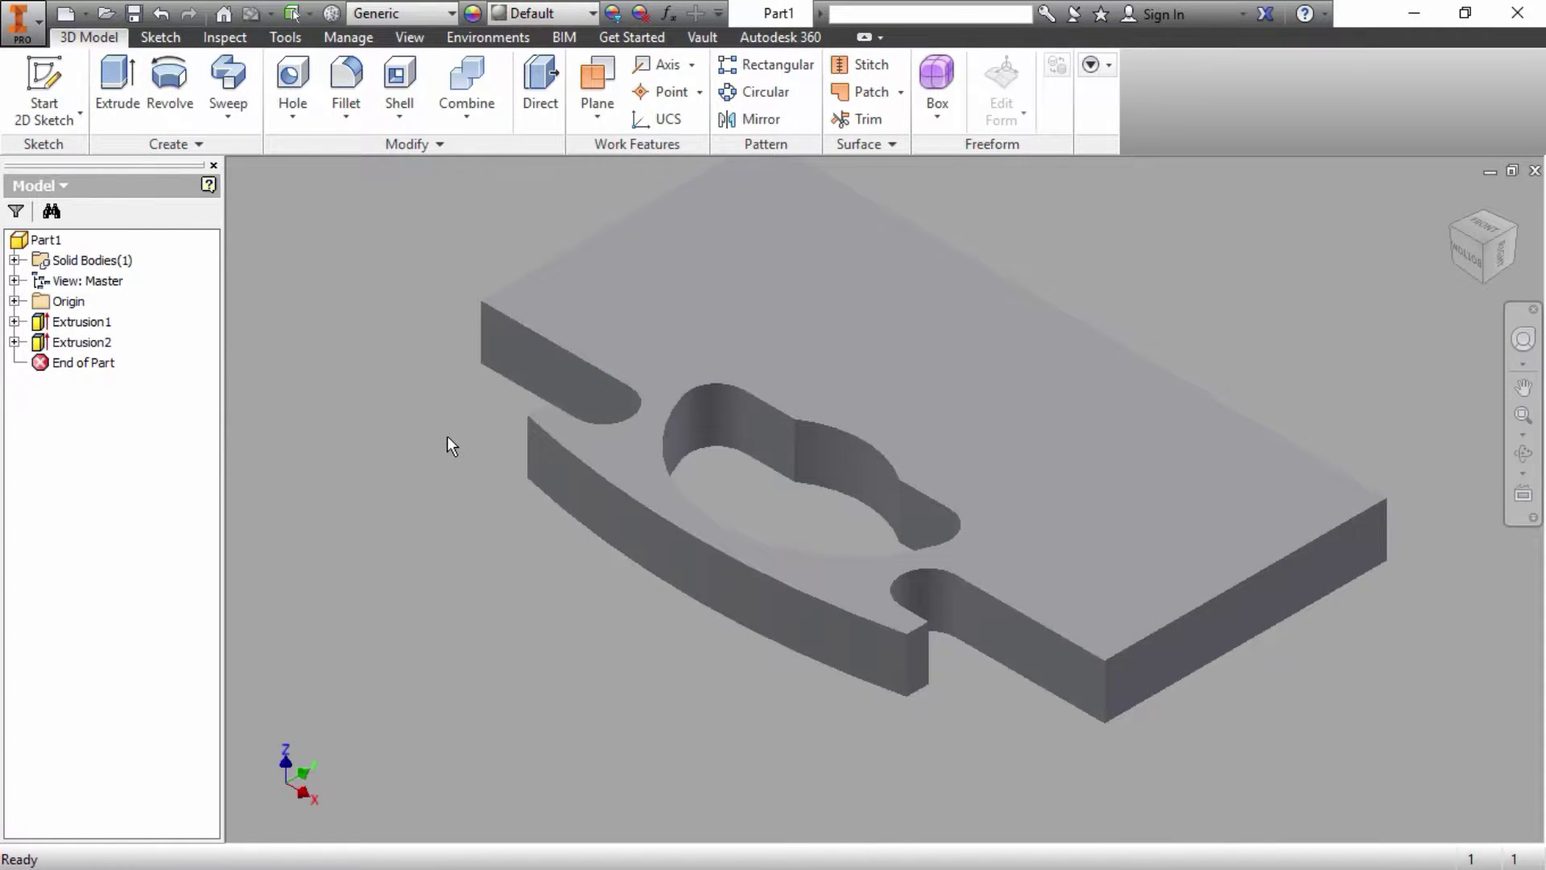
# Step: Start a new sketch on the plate's large front face and project its cut edges into it
pyautogui.click(793, 330)
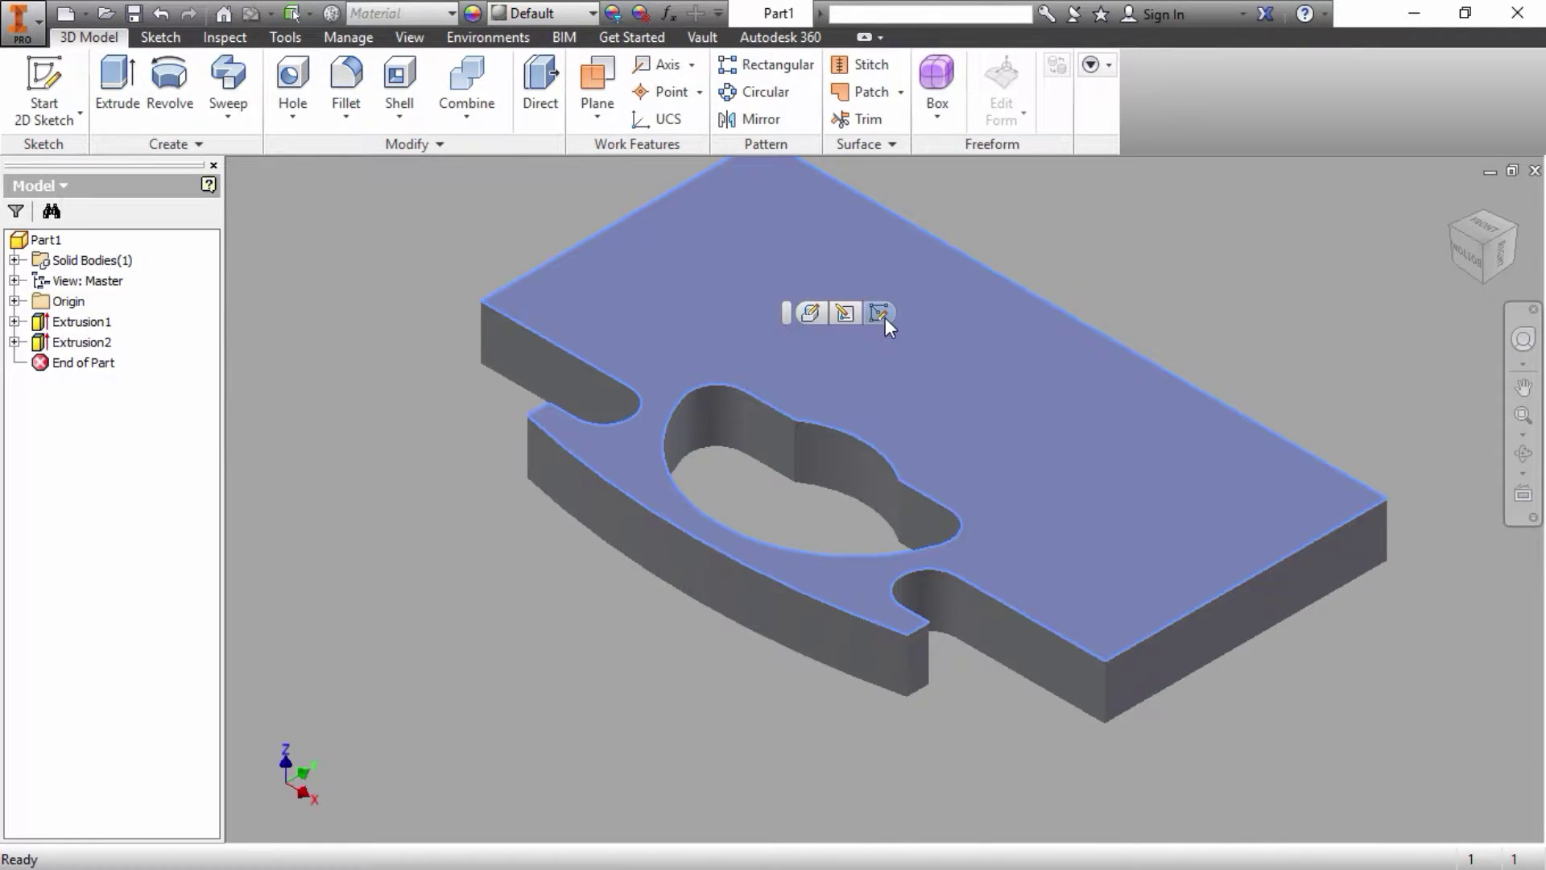
pyautogui.click(884, 316)
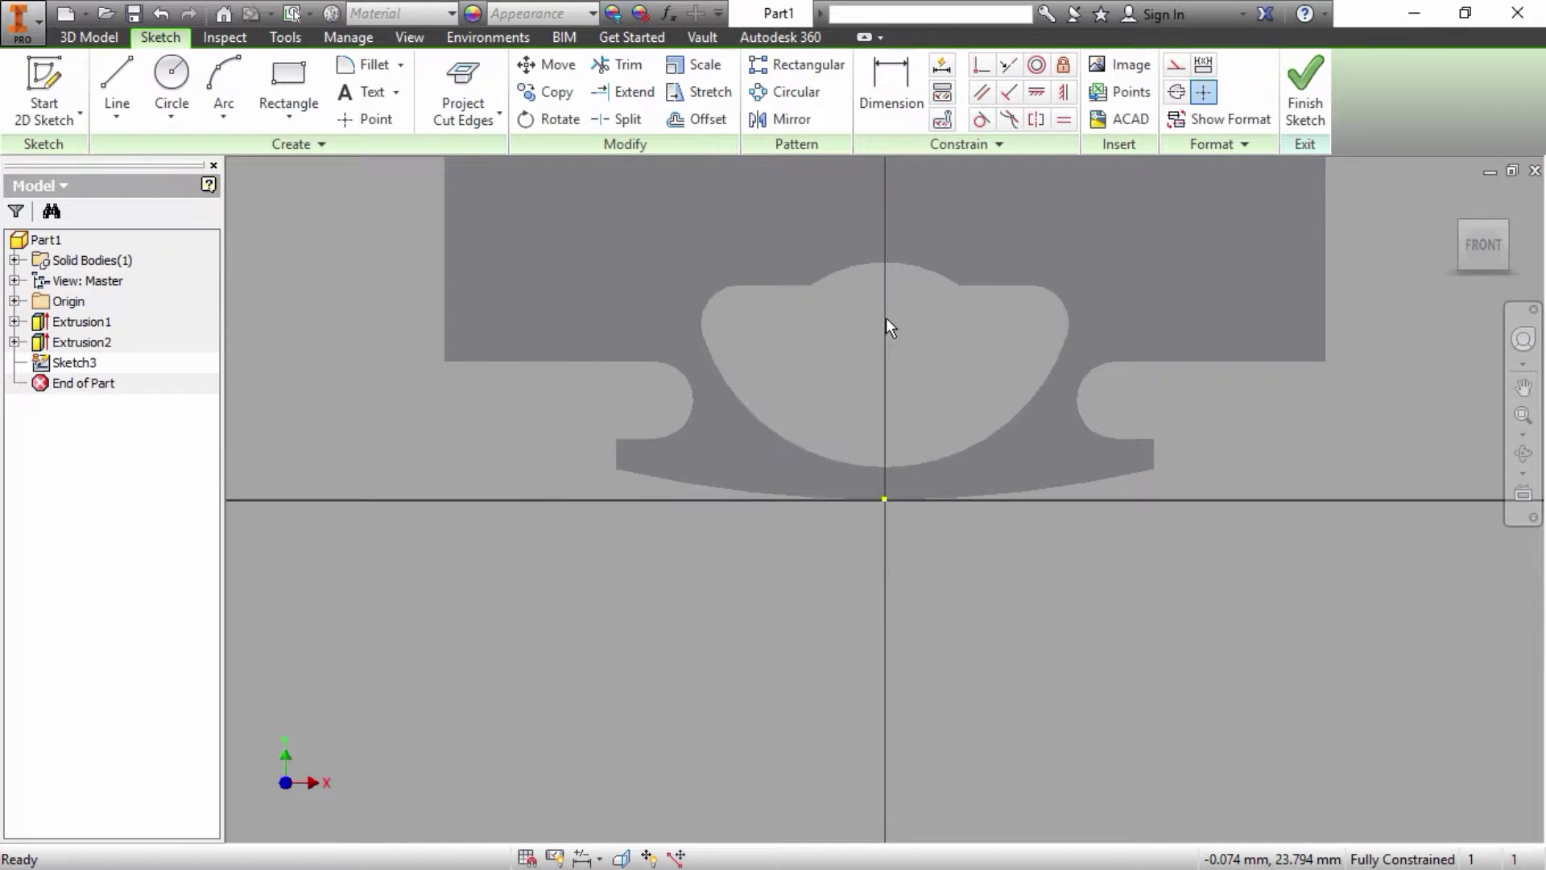
pyautogui.scroll(-2, 885, 317)
pyautogui.moveTo(886, 317); pyautogui.dragTo(756, 549, button='middle')
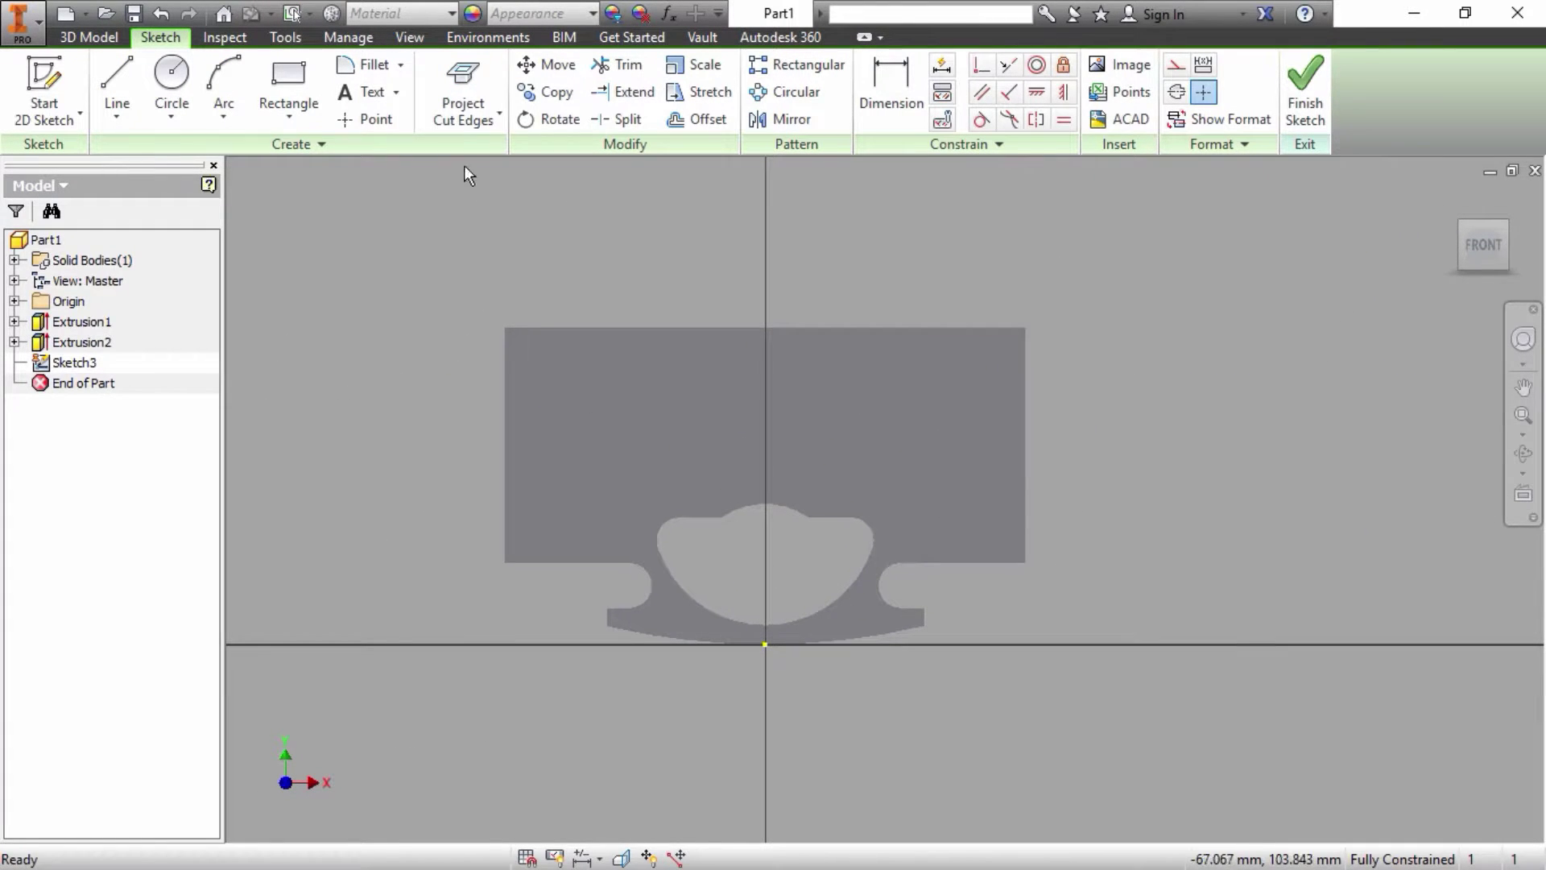
pyautogui.click(463, 77)
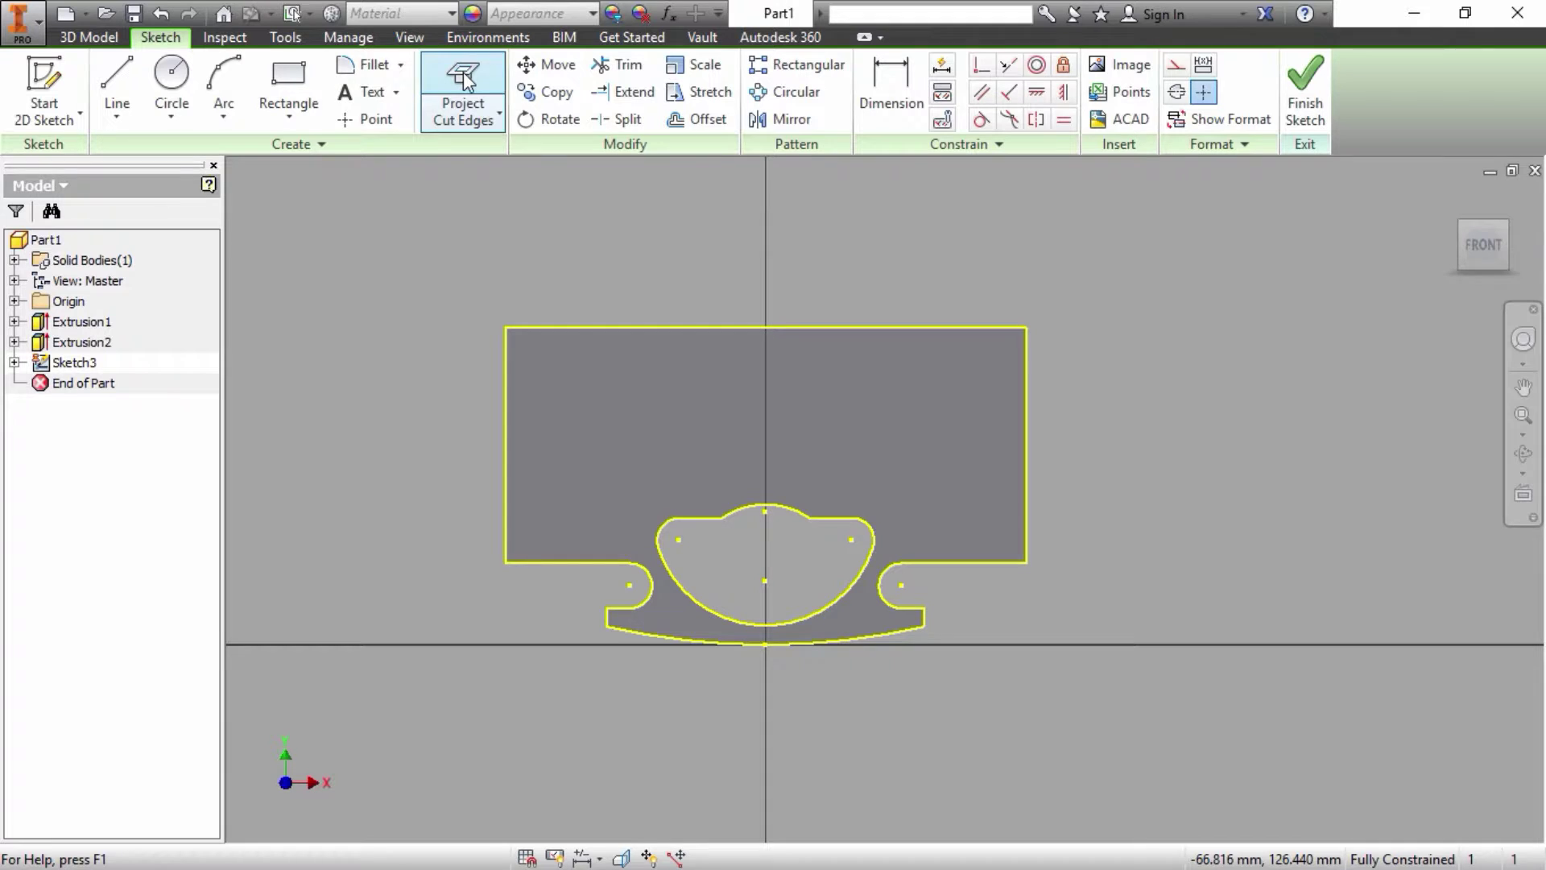
# Step: Place two sketch points on the plate's right half, at about (10.5, 56.5) mm and (37.6, 39.3) mm from the origin
pyautogui.scroll(3, 785, 428)
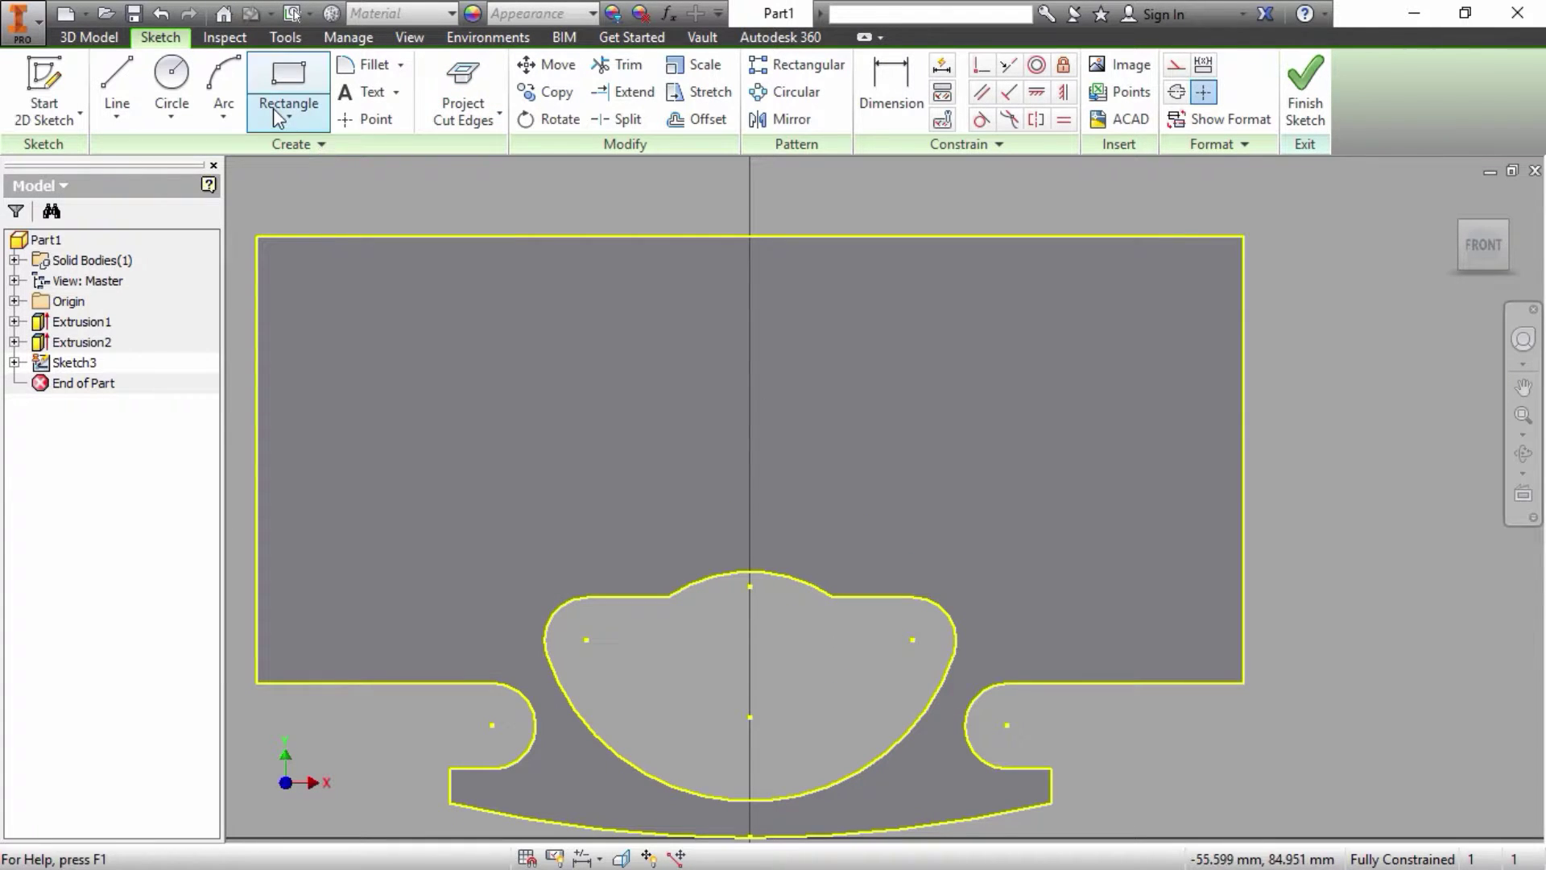
pyautogui.click(364, 120)
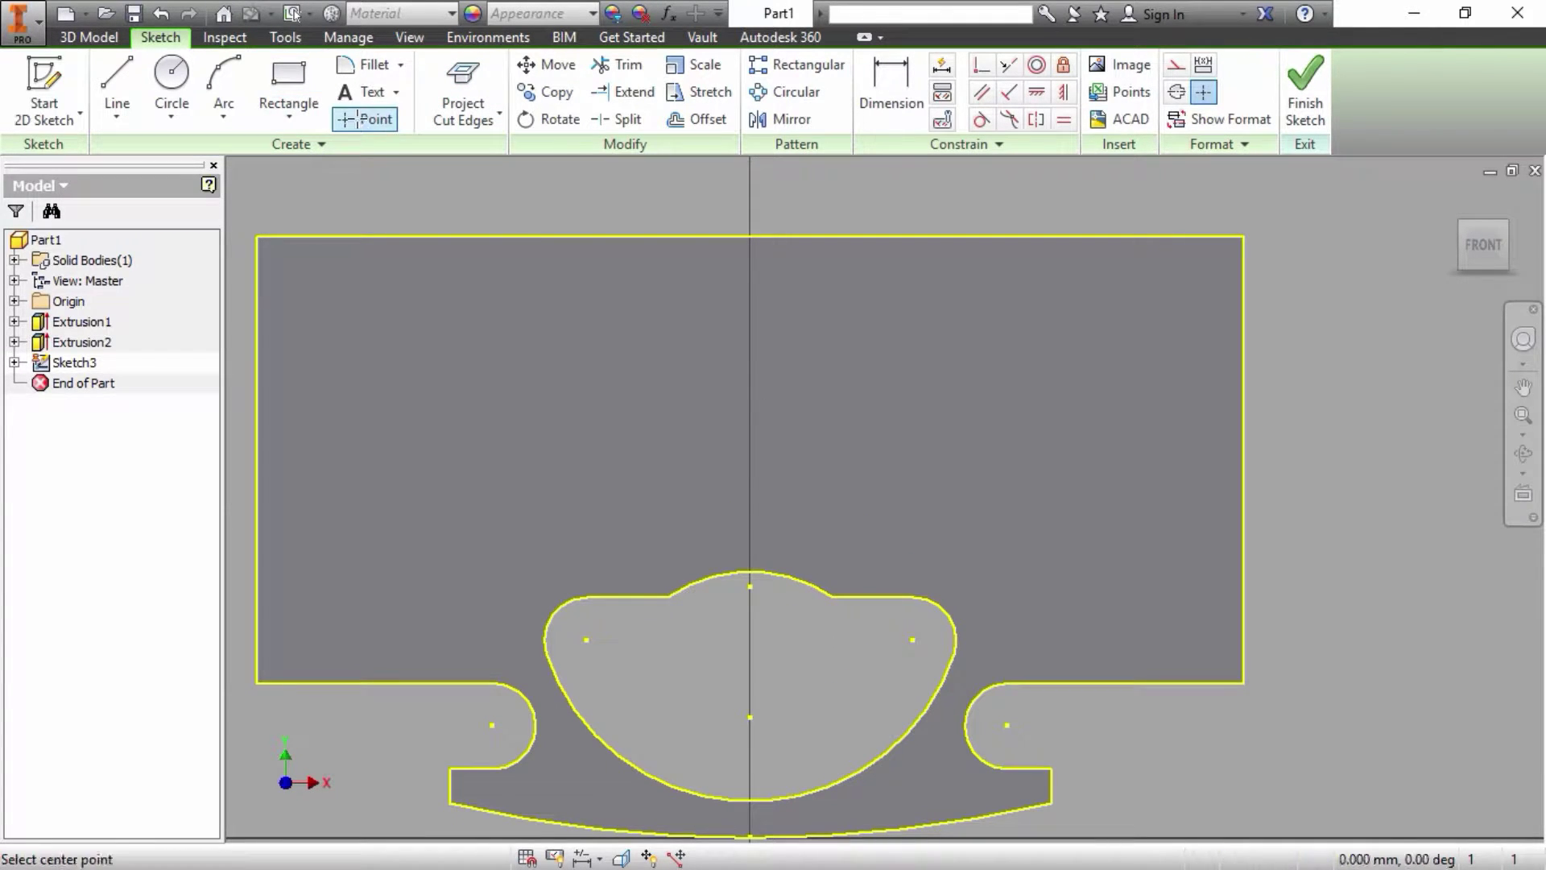
pyautogui.click(839, 352)
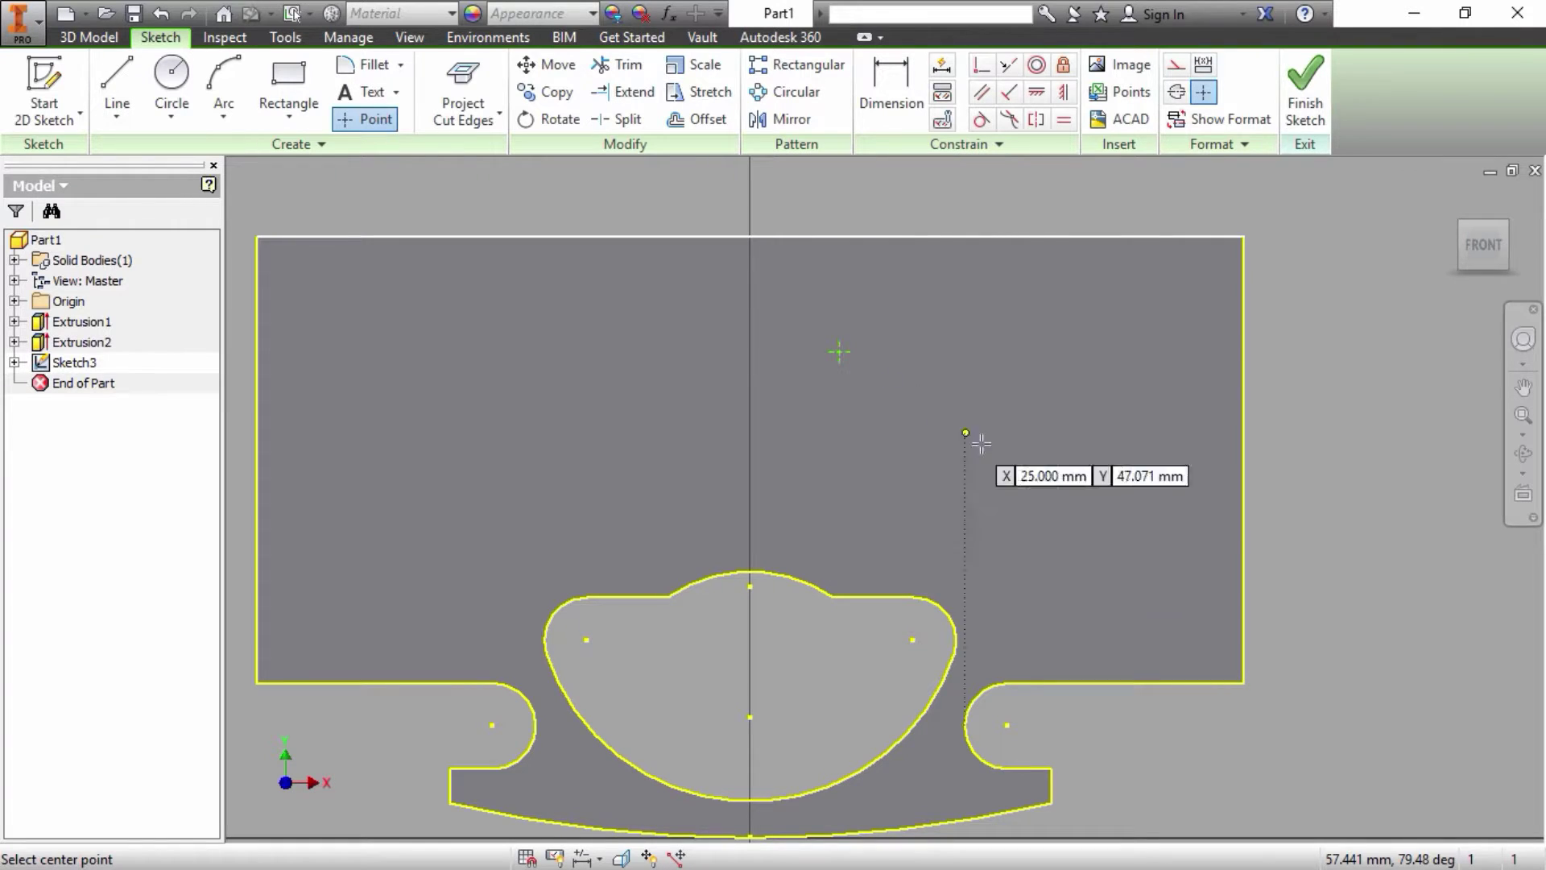
pyautogui.click(1073, 500)
pyautogui.rightClick(1073, 500)
pyautogui.click(1148, 497)
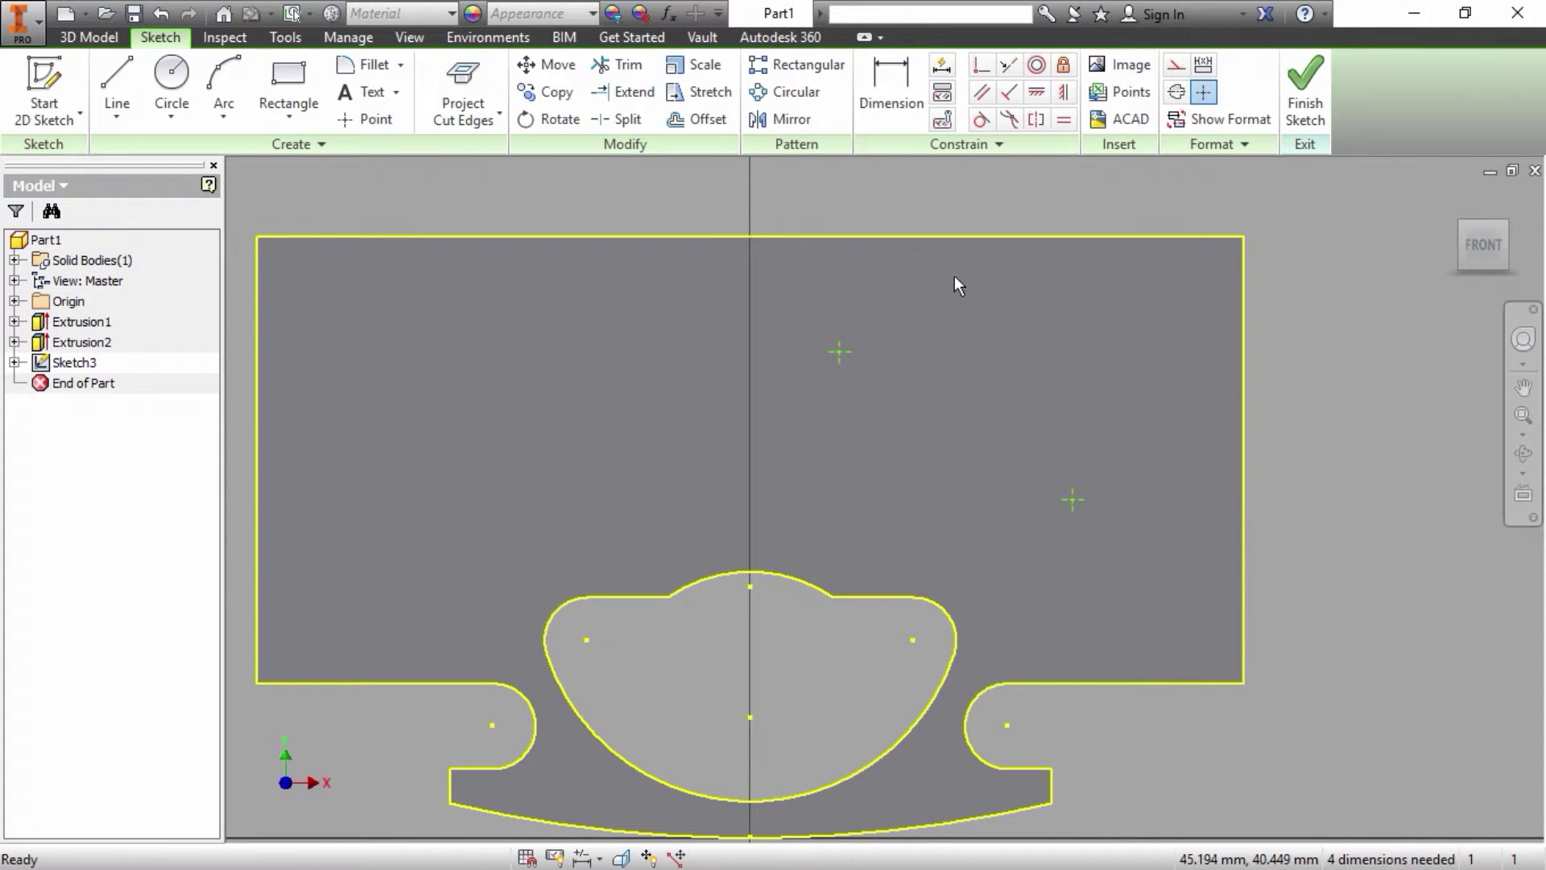
# Step: Dimension the inner sketch point 47 mm vertically above the origin
pyautogui.click(899, 80)
pyautogui.scroll(3, 842, 355)
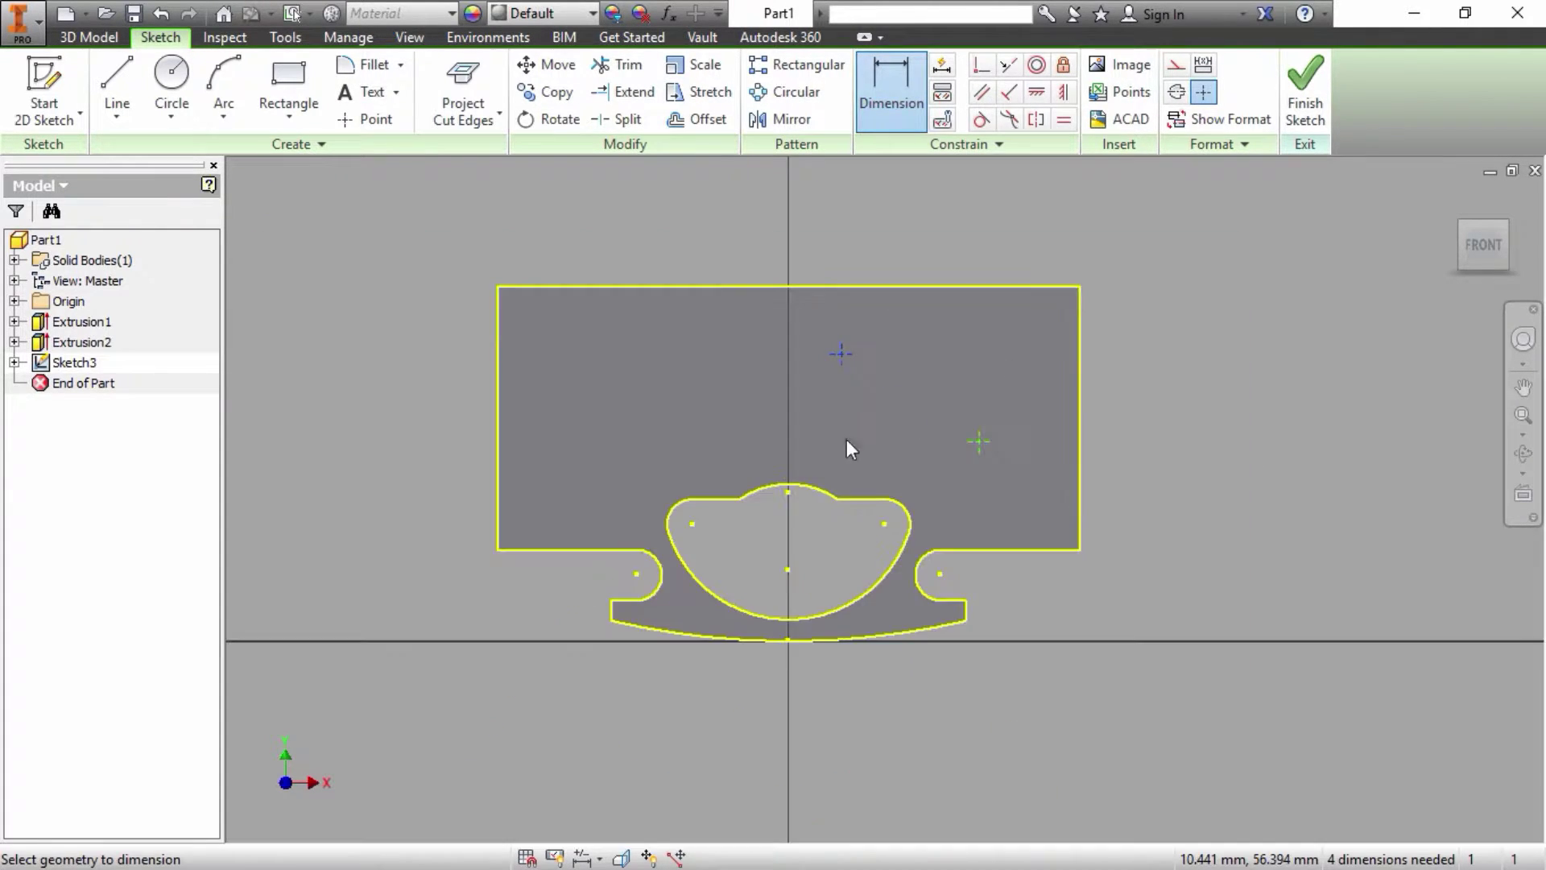
pyautogui.click(789, 642)
pyautogui.click(1189, 494)
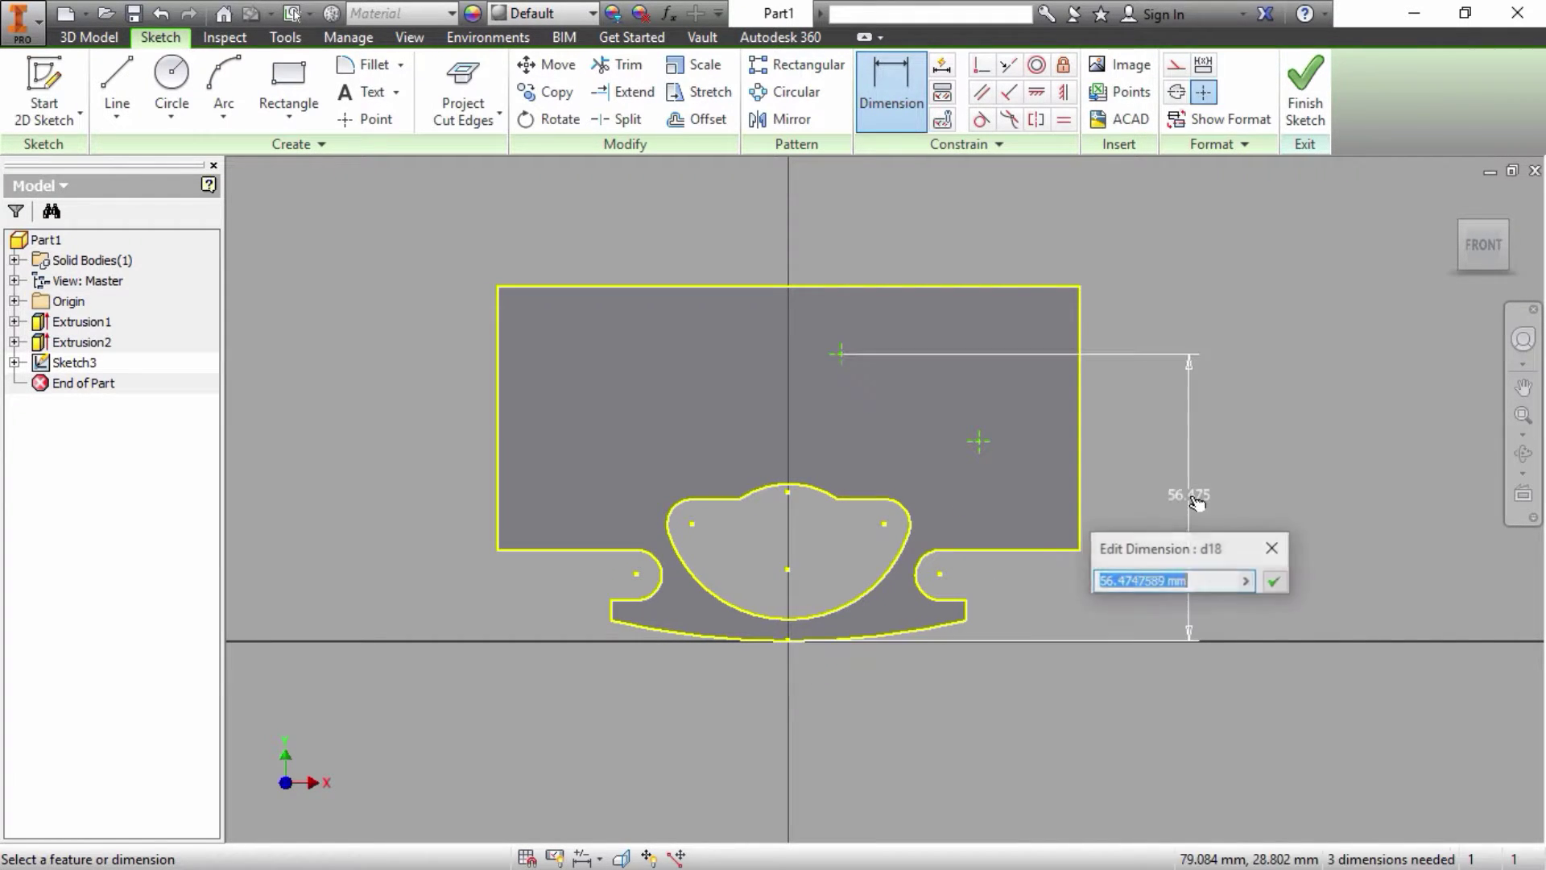
pyautogui.write('4')
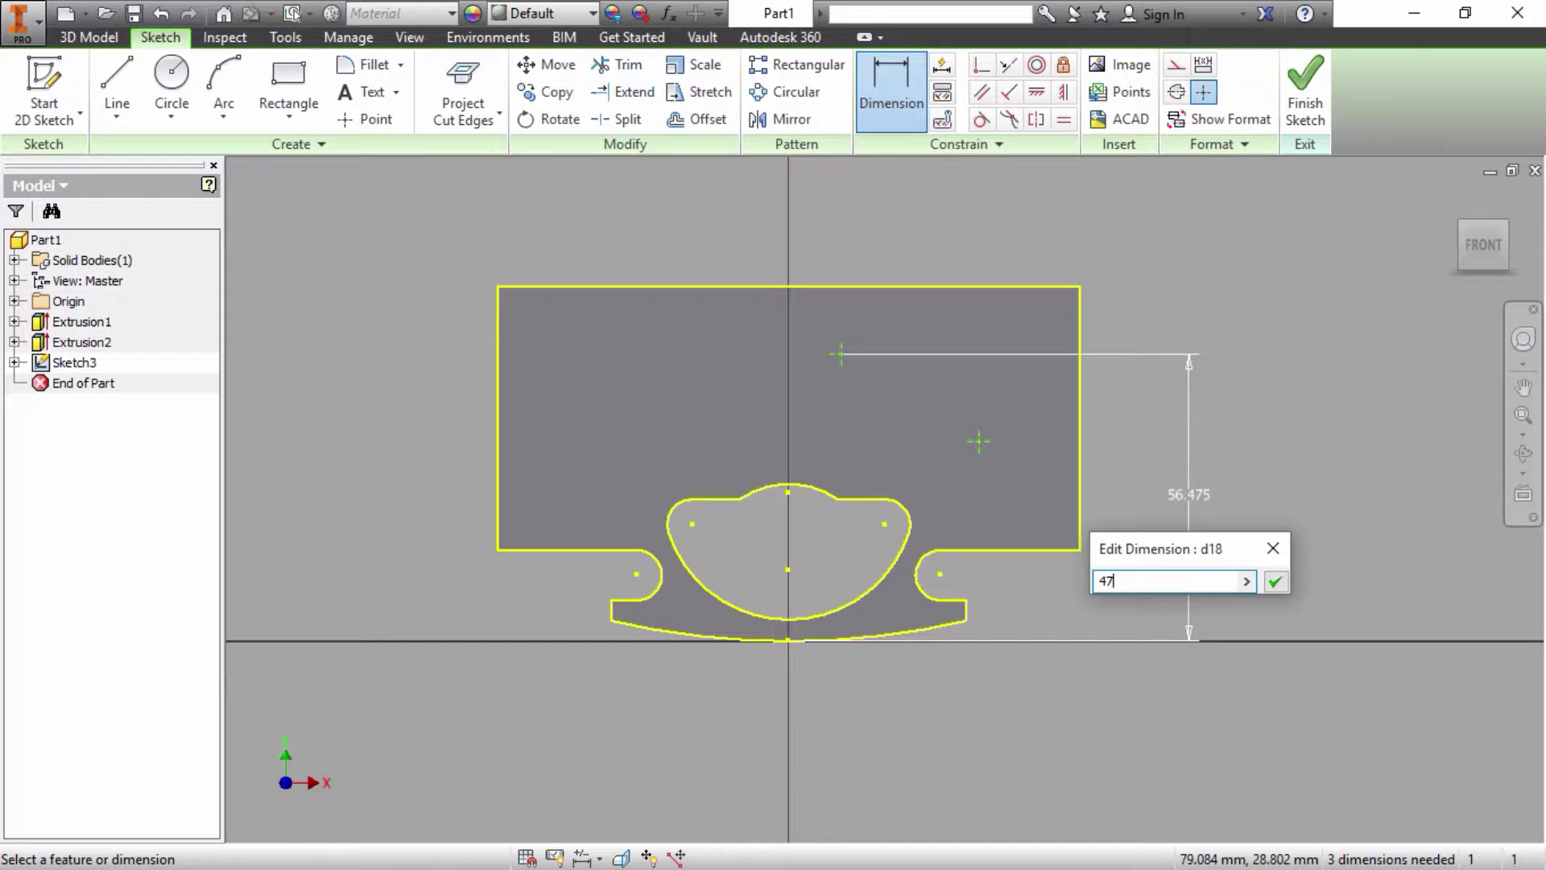
pyautogui.write('7')
pyautogui.press('Return')
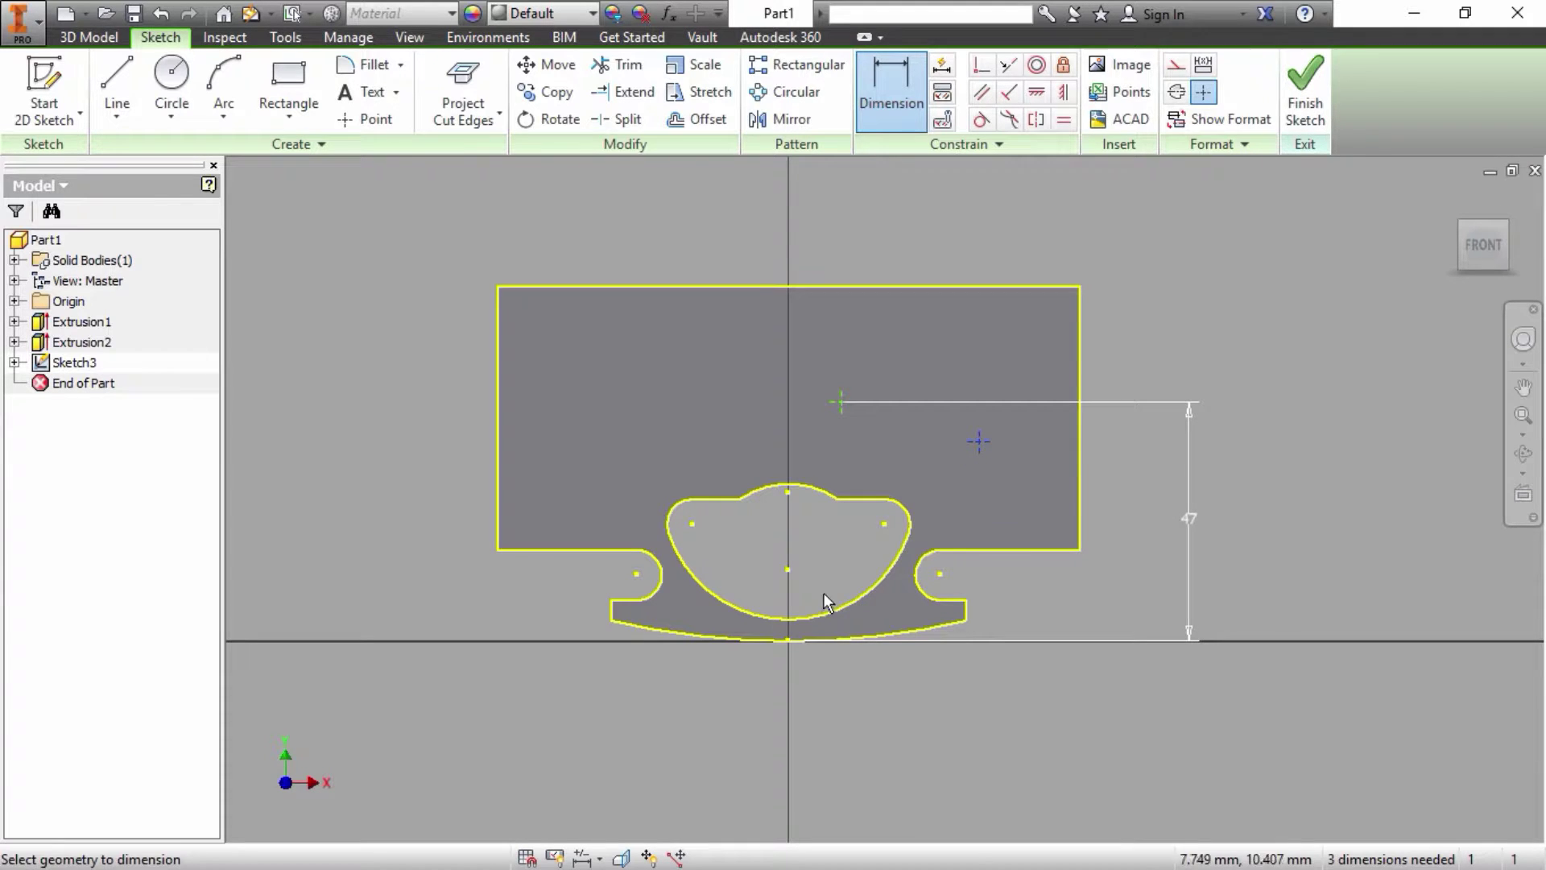
# Step: Dimension the outer sketch point 36 mm vertically above the origin
pyautogui.click(790, 639)
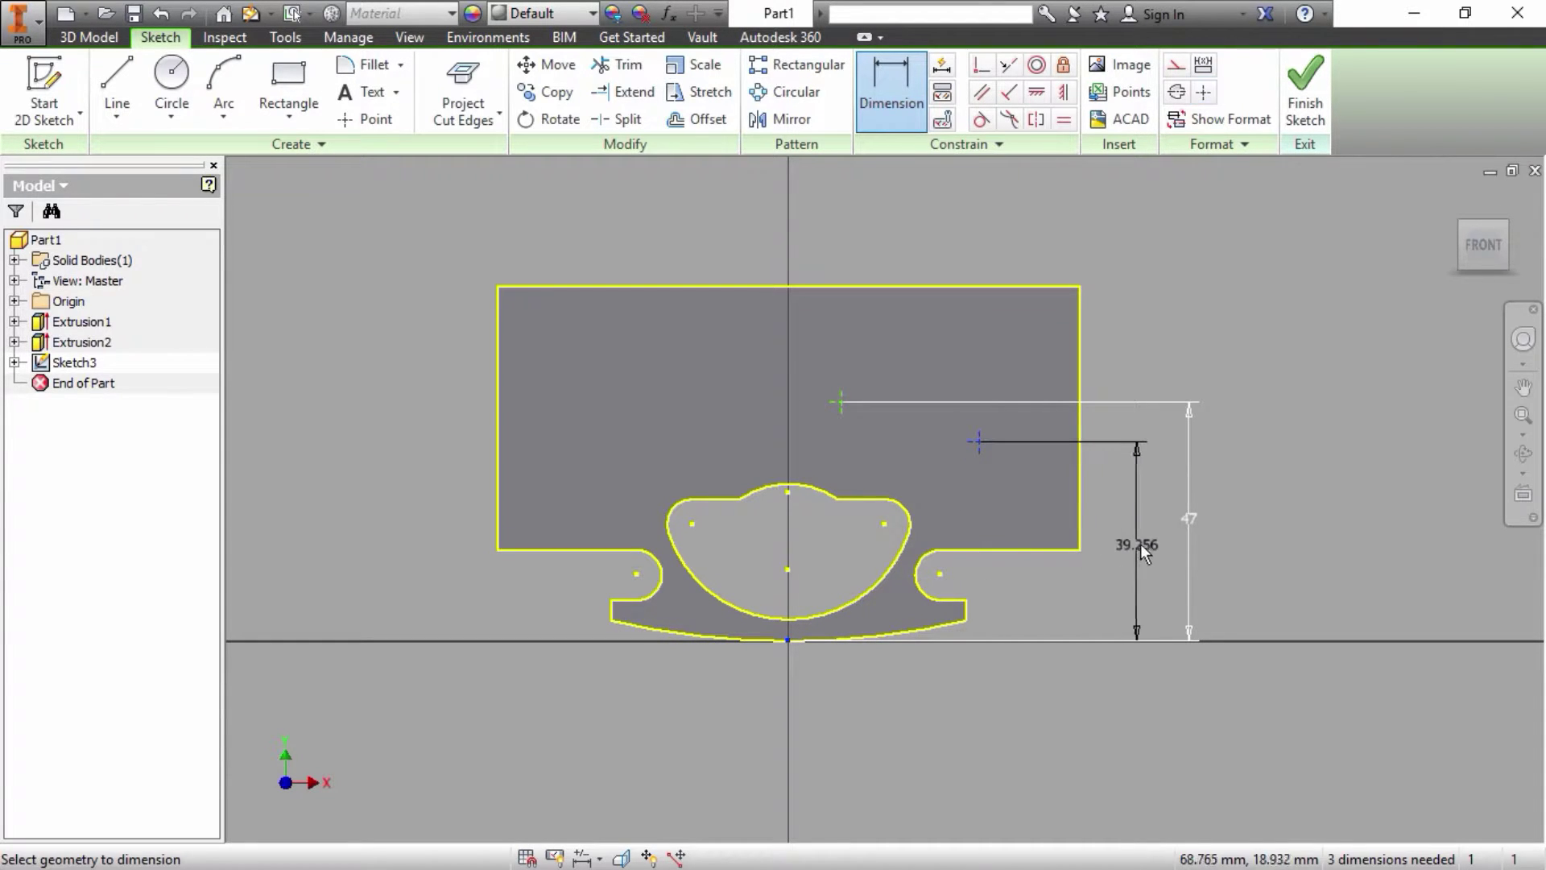
pyautogui.click(1144, 536)
pyautogui.write('36')
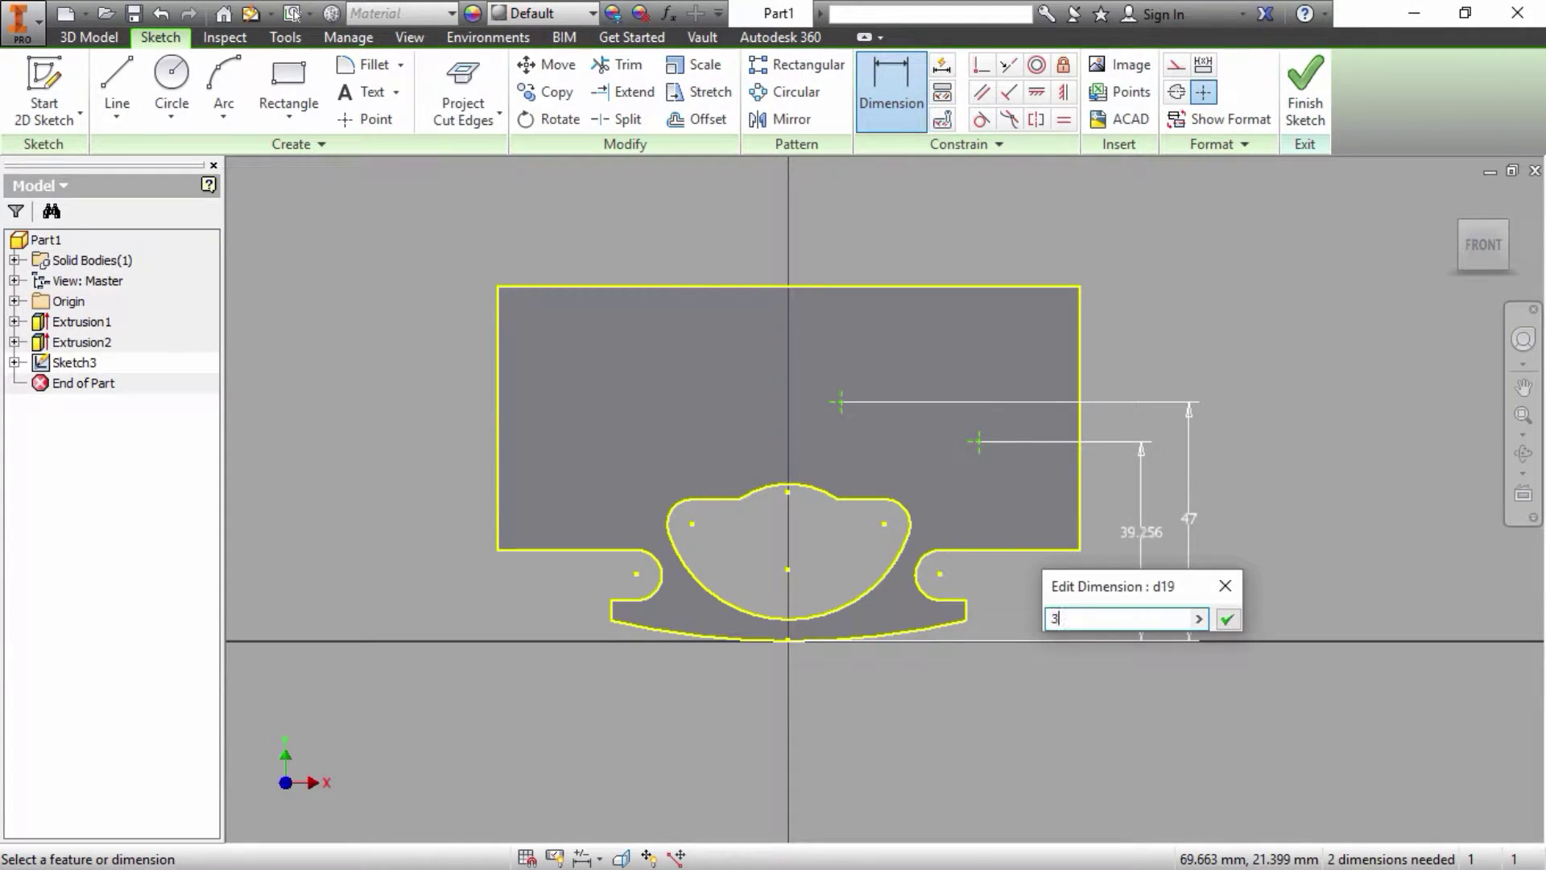
pyautogui.press('Return')
# Step: Dimension the outer sketch point 39.5 mm horizontally from the origin
pyautogui.click(979, 459)
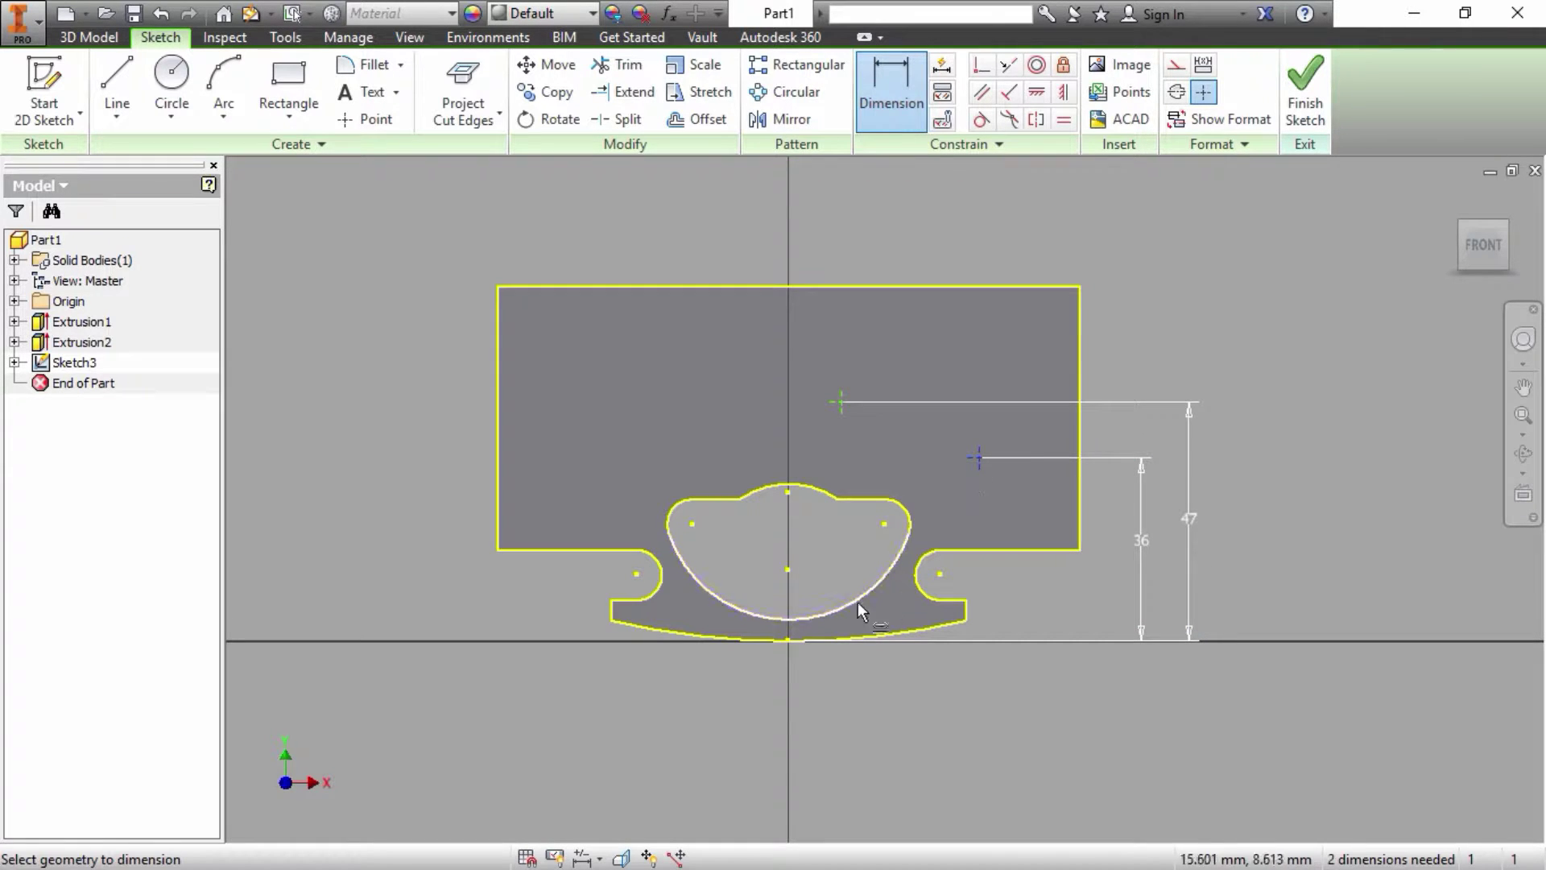
pyautogui.click(789, 639)
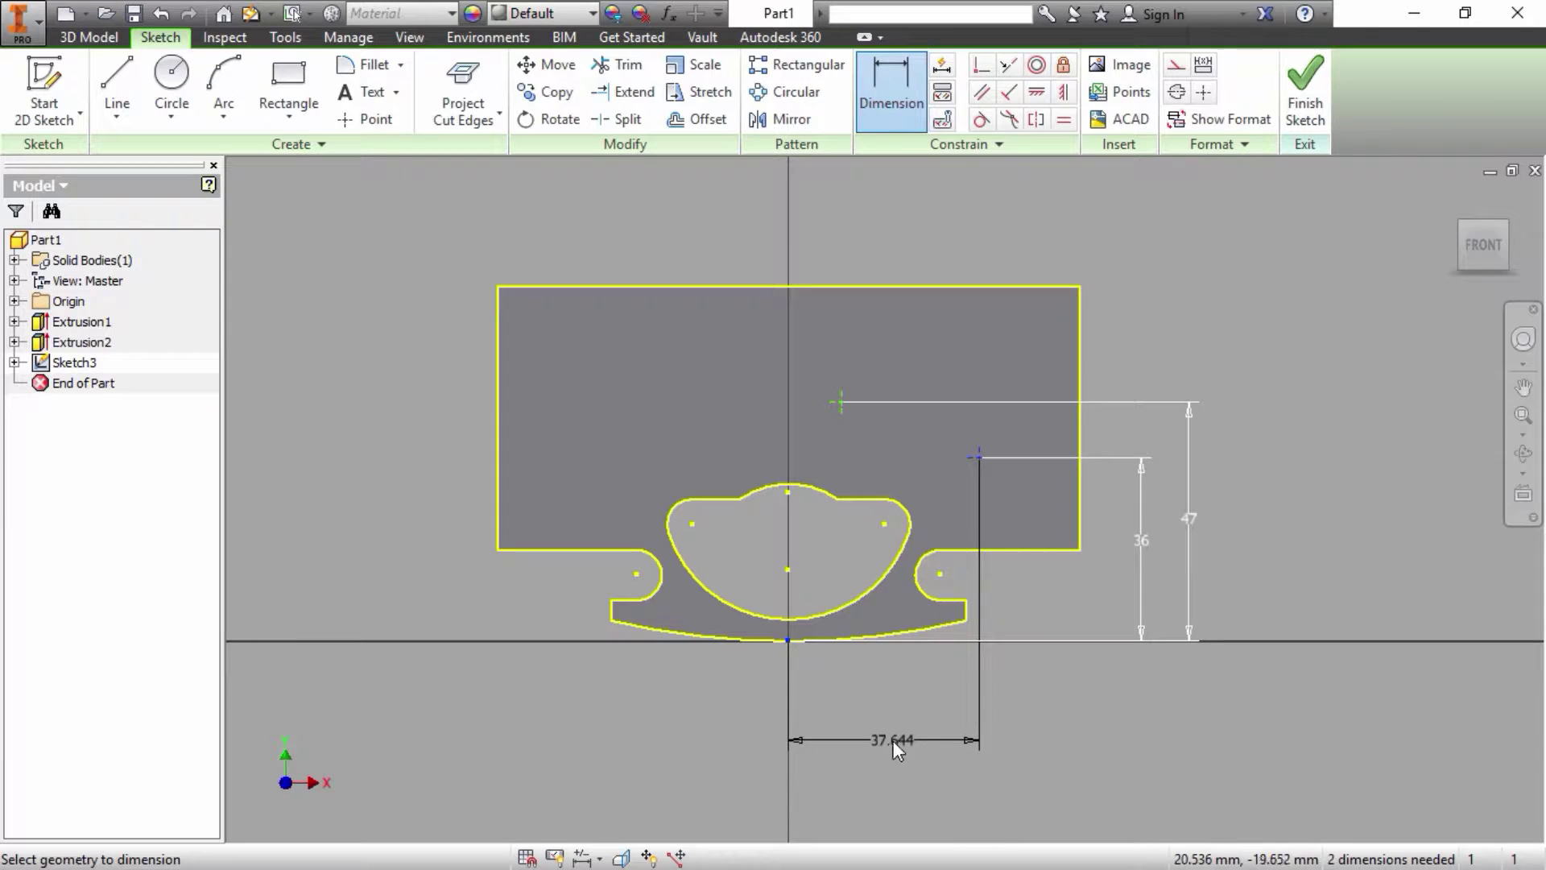
pyautogui.click(892, 740)
pyautogui.write('39.5')
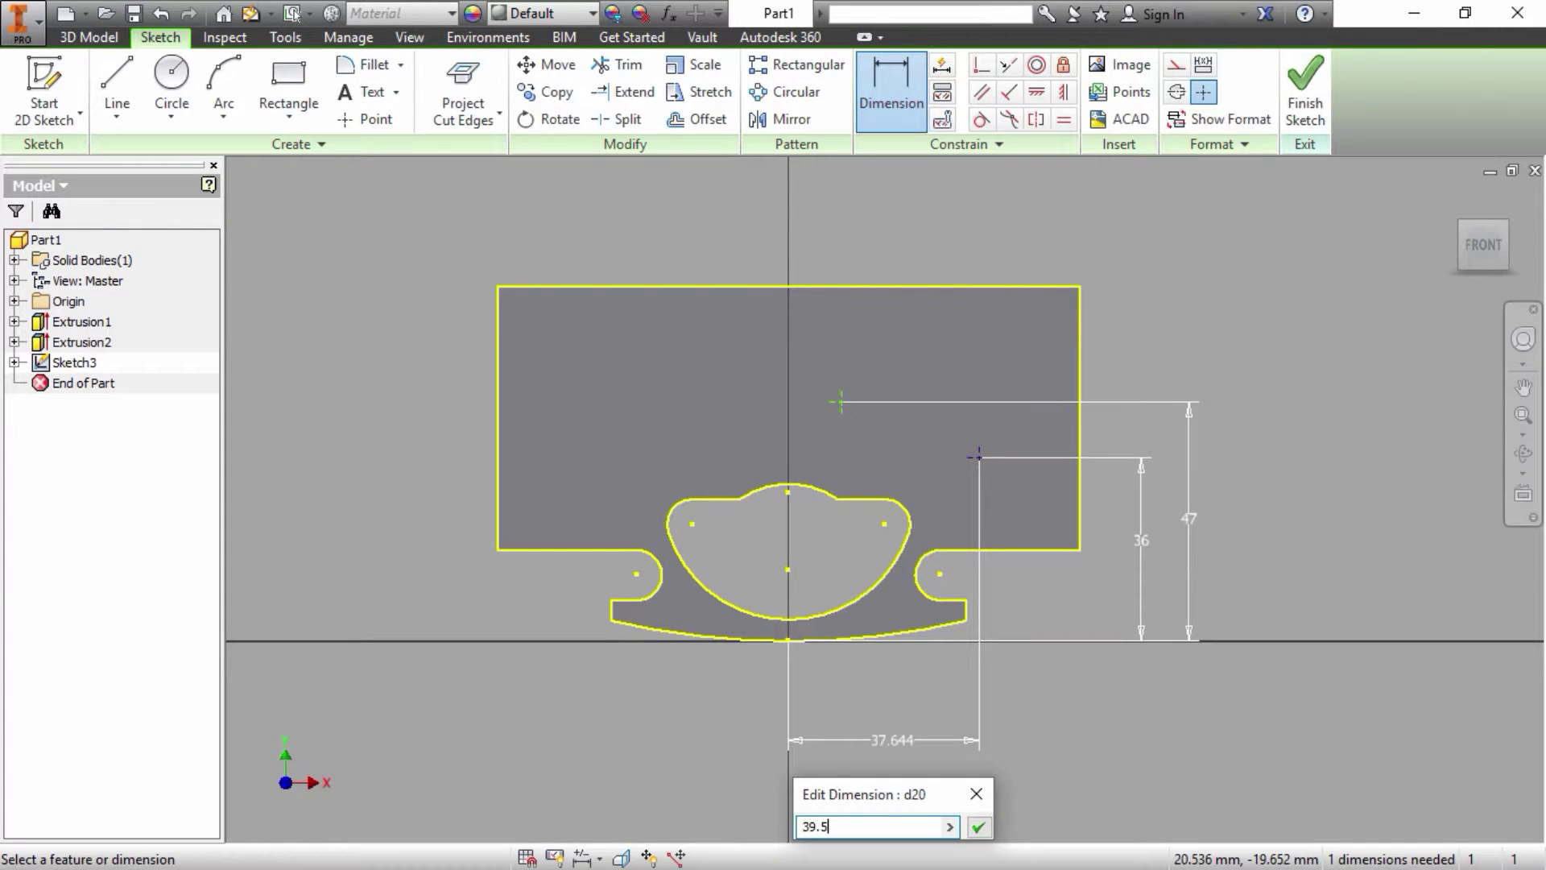
pyautogui.press('Return')
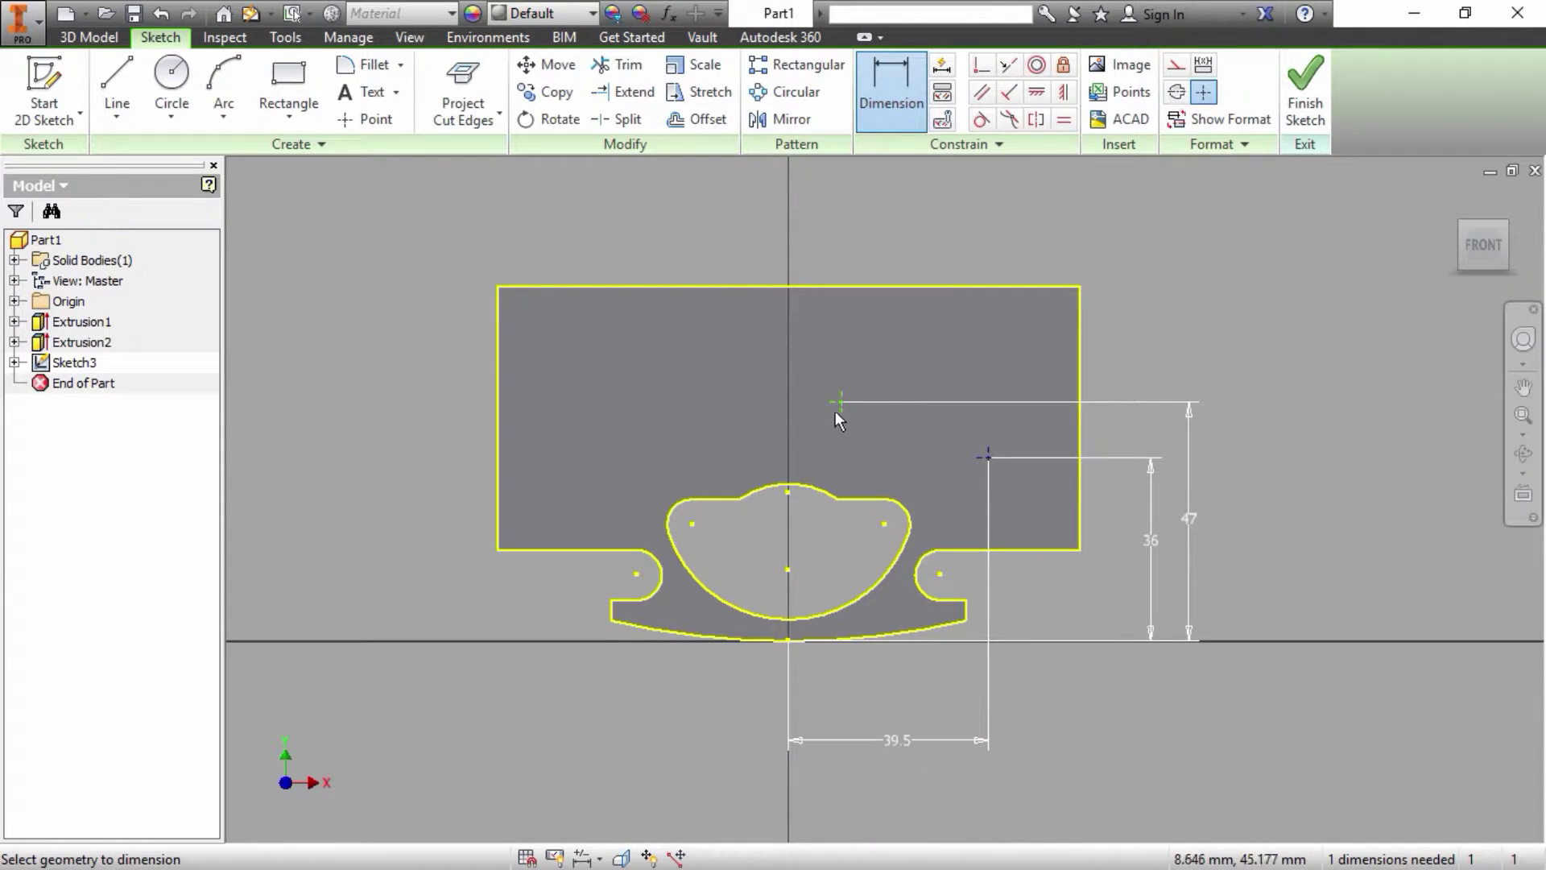
# Step: Dimension the inner sketch point 14.5 mm horizontally from the origin
pyautogui.click(789, 640)
pyautogui.click(837, 678)
pyautogui.write('1')
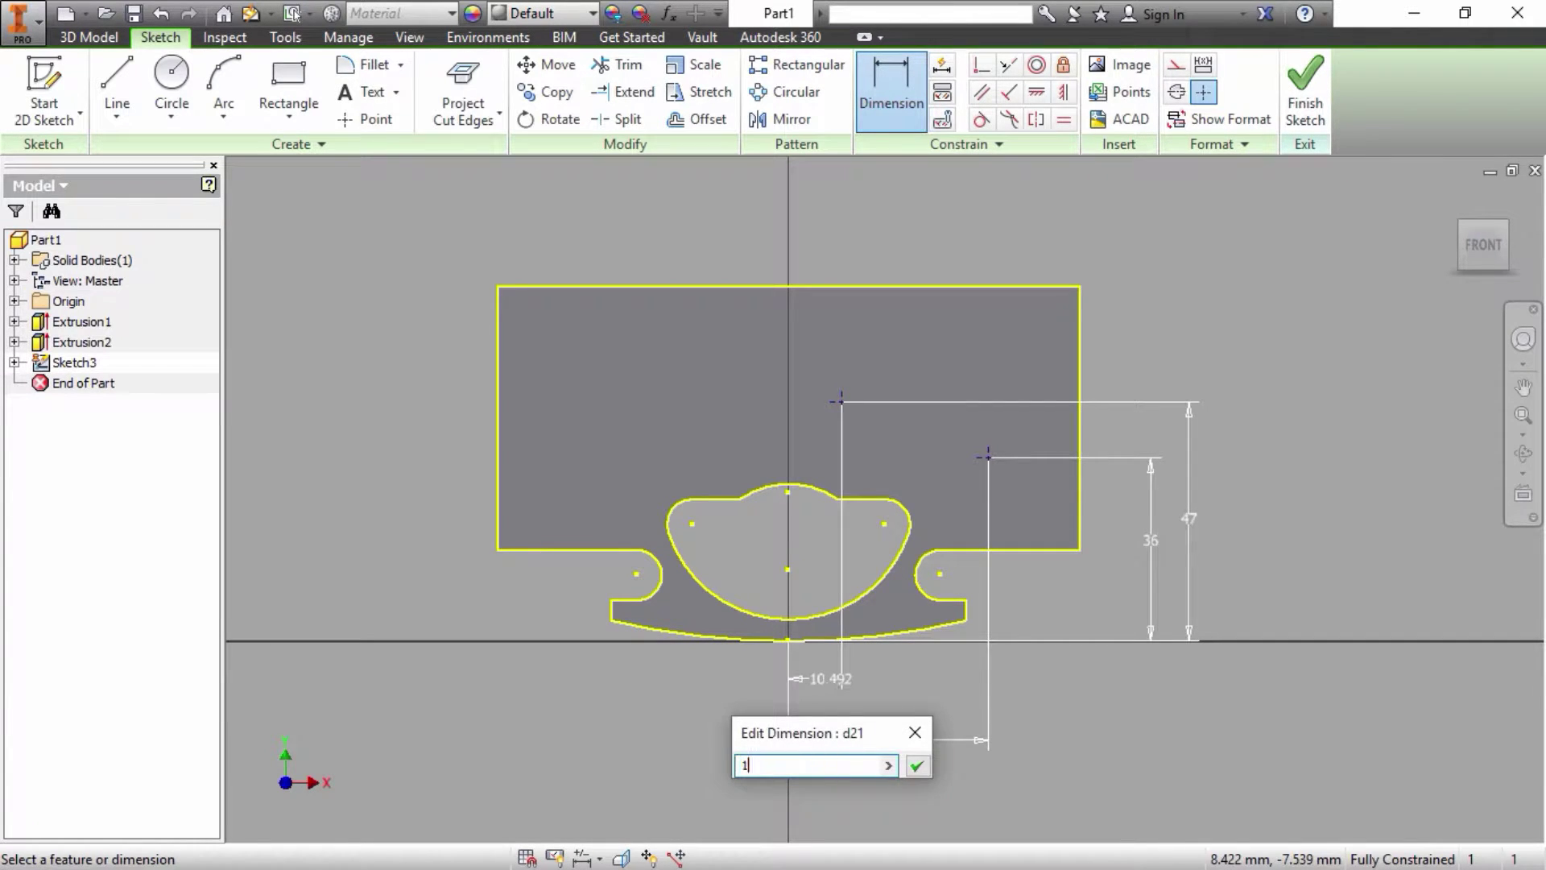
pyautogui.write('4.5')
pyautogui.press('Return')
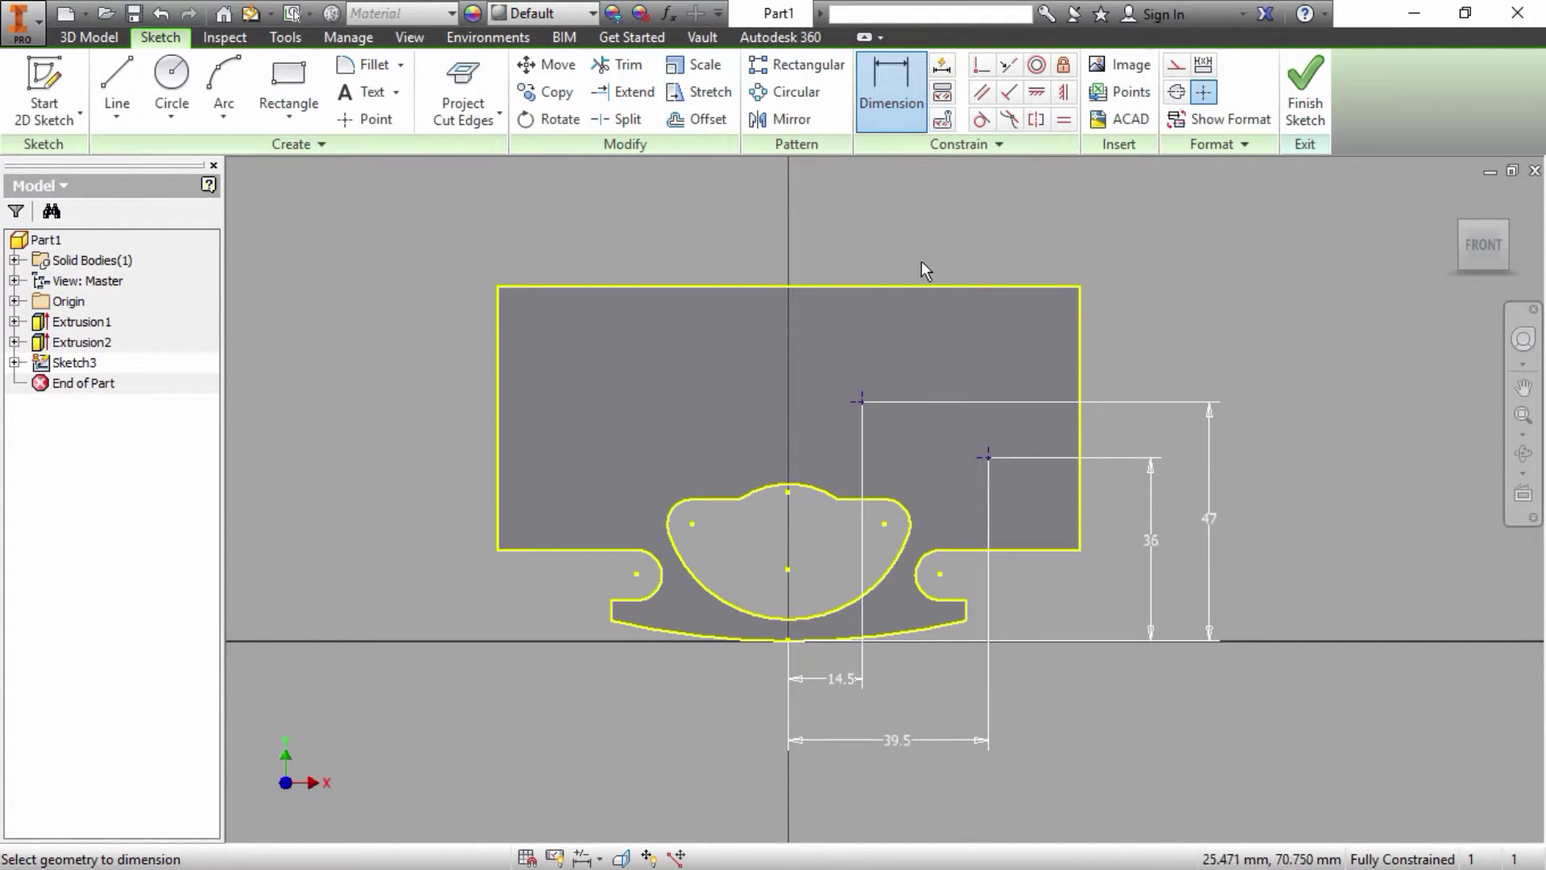
pyautogui.rightClick(925, 241)
pyautogui.click(994, 239)
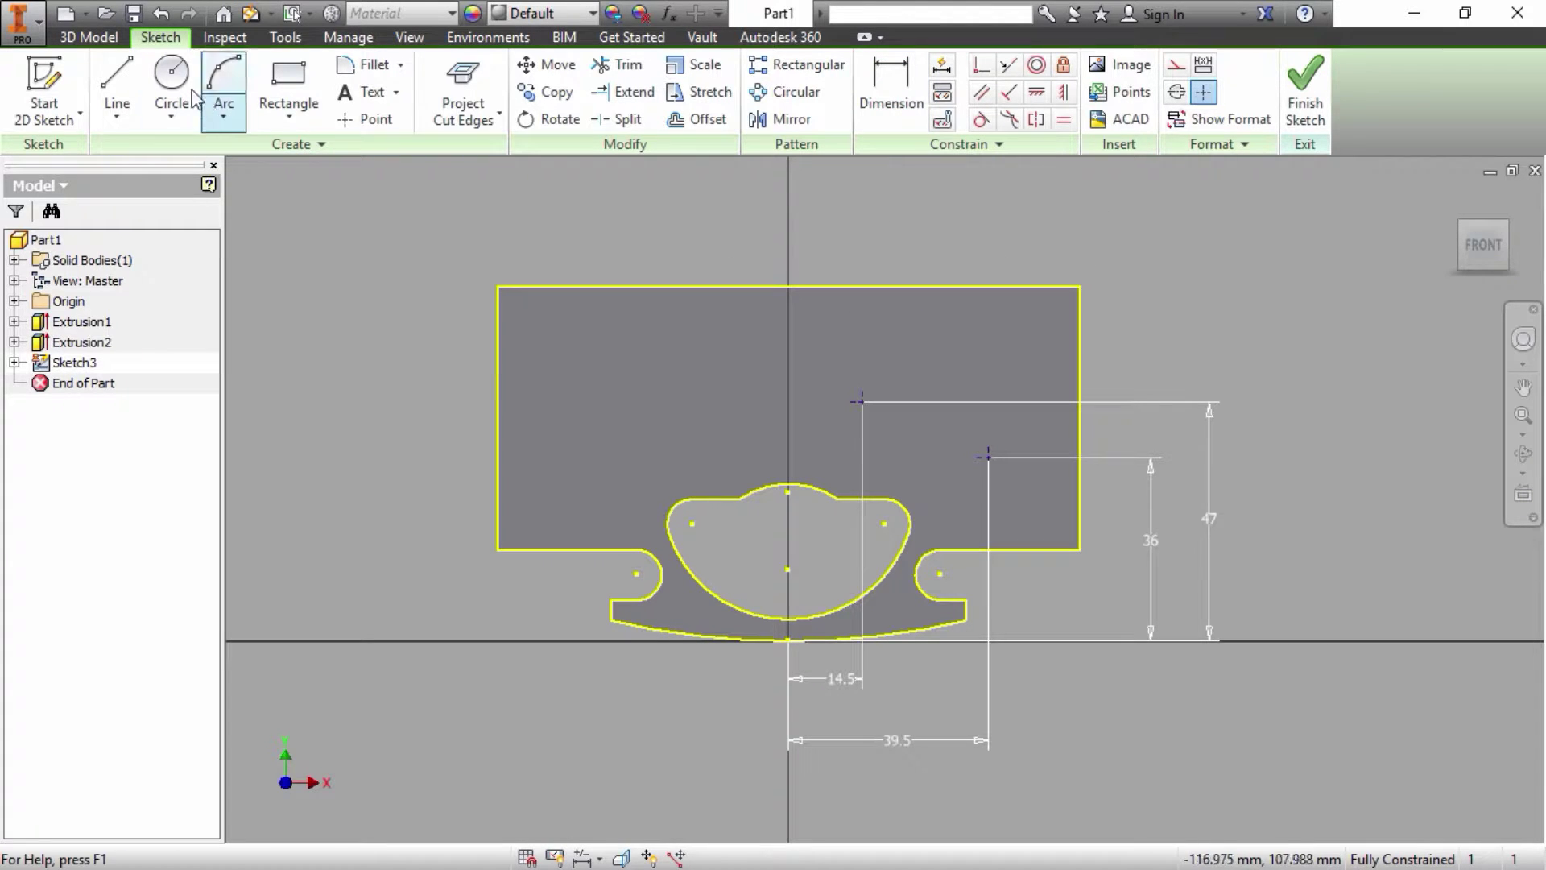
# Step: Convert all the projected plate and cutout edges, including the plate's top edge, to construction geometry
pyautogui.moveTo(1336, 723)
pyautogui.mouseDown()
pyautogui.moveTo(1132, 722)
pyautogui.moveTo(473, 476)
pyautogui.mouseUp()
pyautogui.rightClick(472, 476)
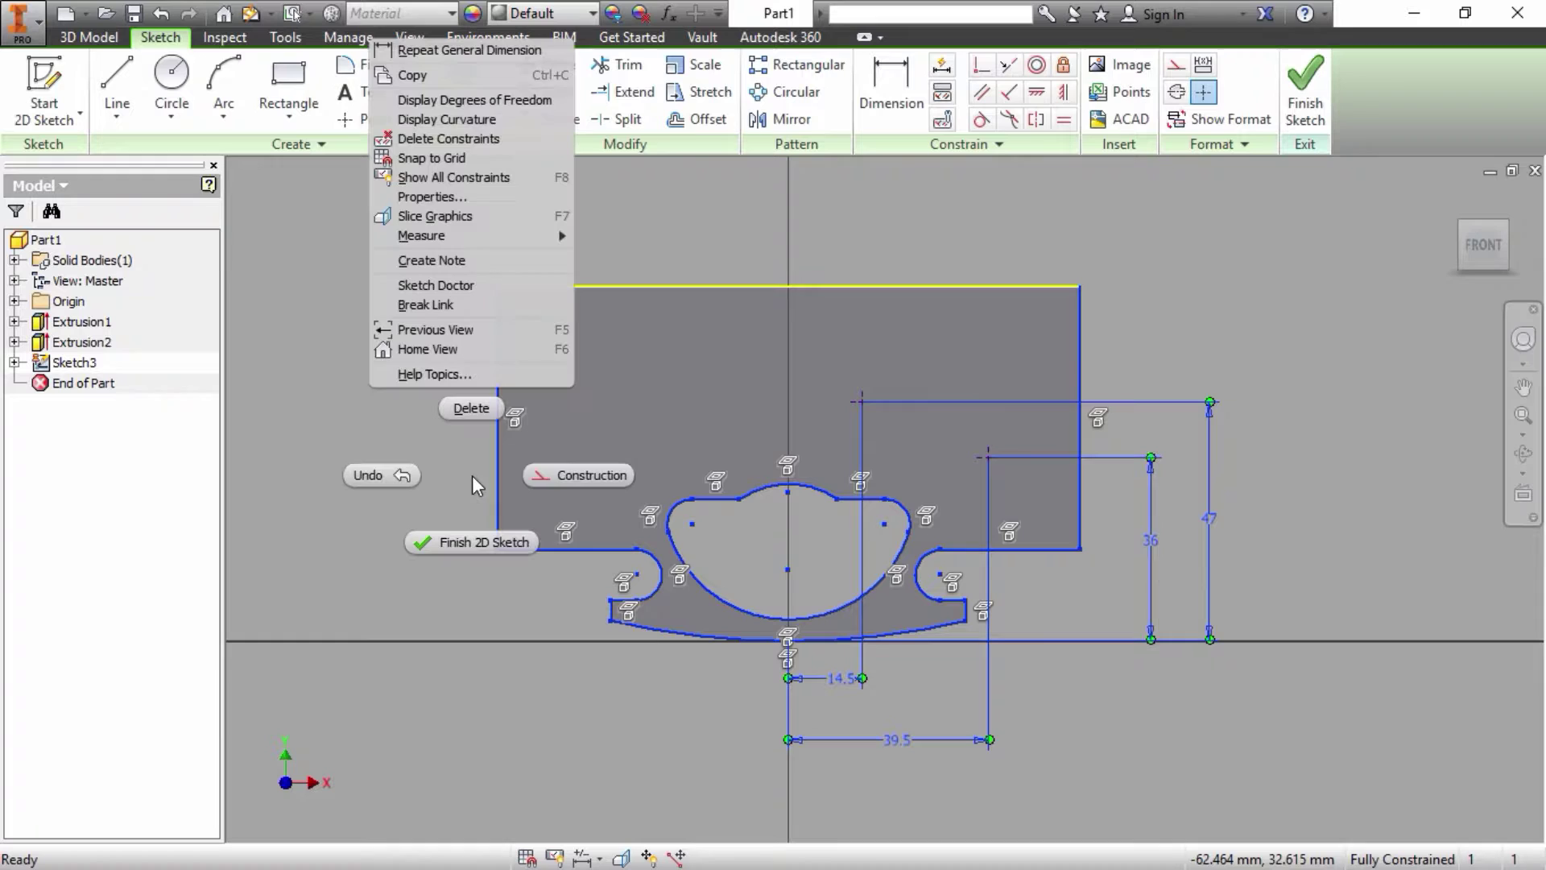
pyautogui.click(544, 471)
pyautogui.rightClick(712, 224)
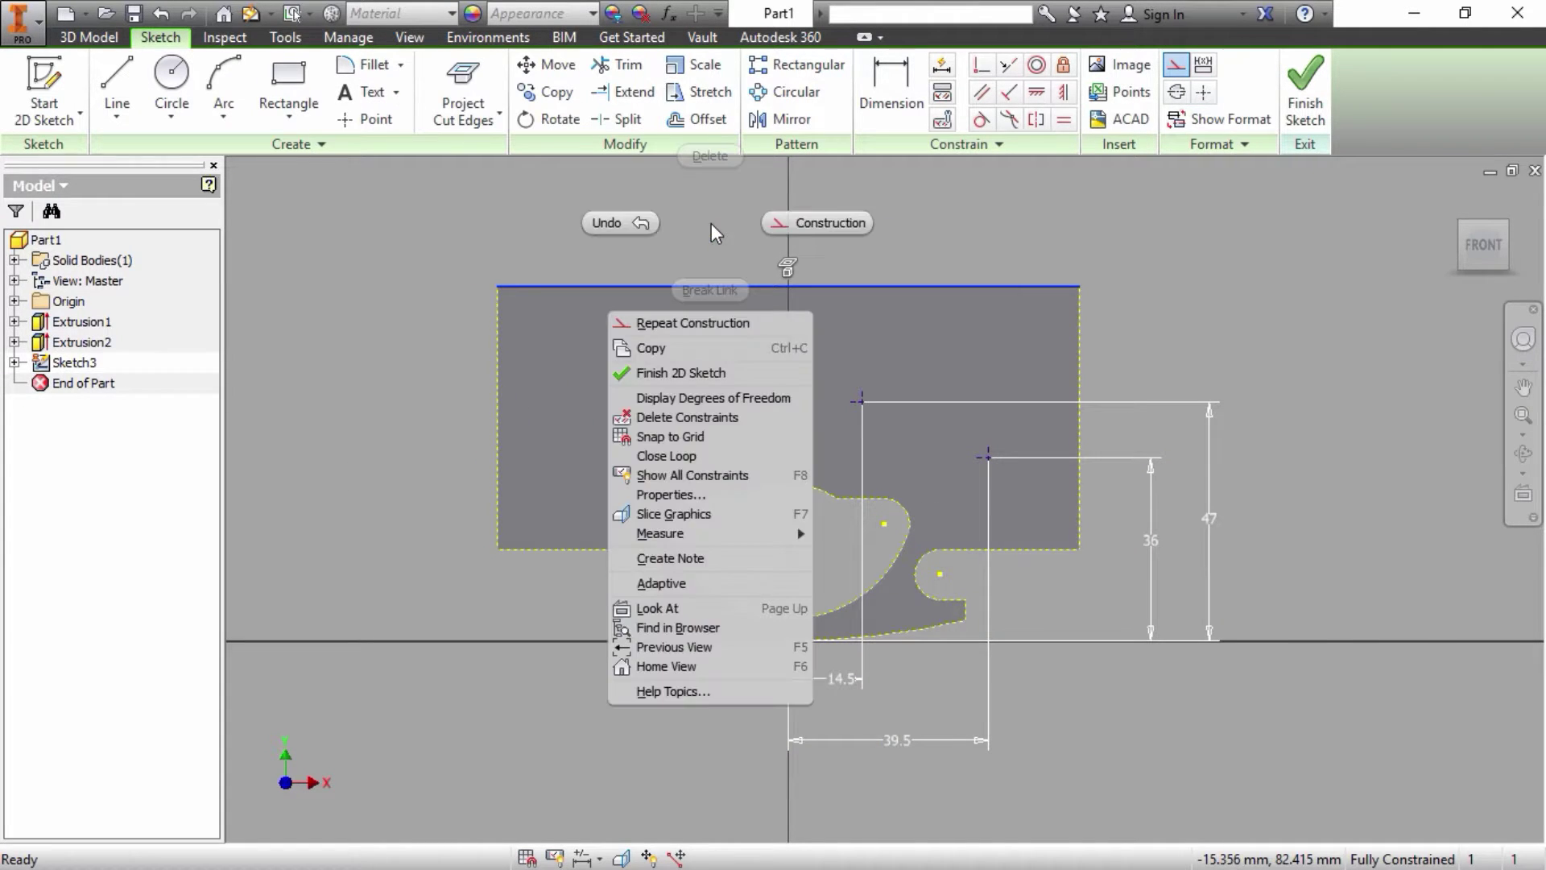
pyautogui.click(794, 221)
# Step: Draw a vertical line about 14 mm long up from the projected point just under the cutout's top arc and make it construction
pyautogui.click(117, 81)
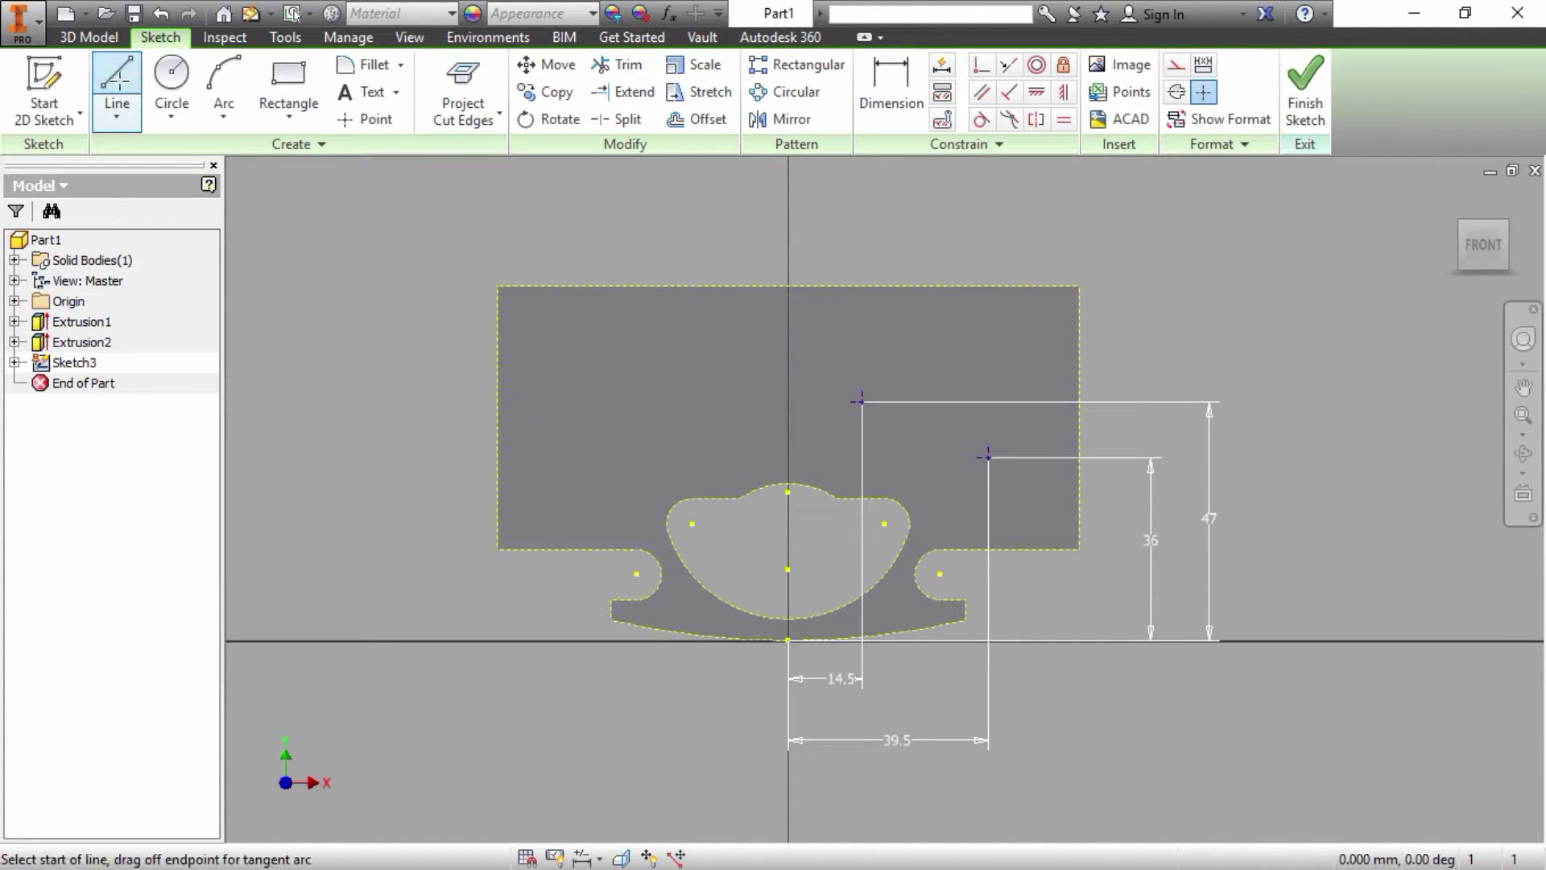
pyautogui.scroll(3, 737, 407)
pyautogui.click(831, 563)
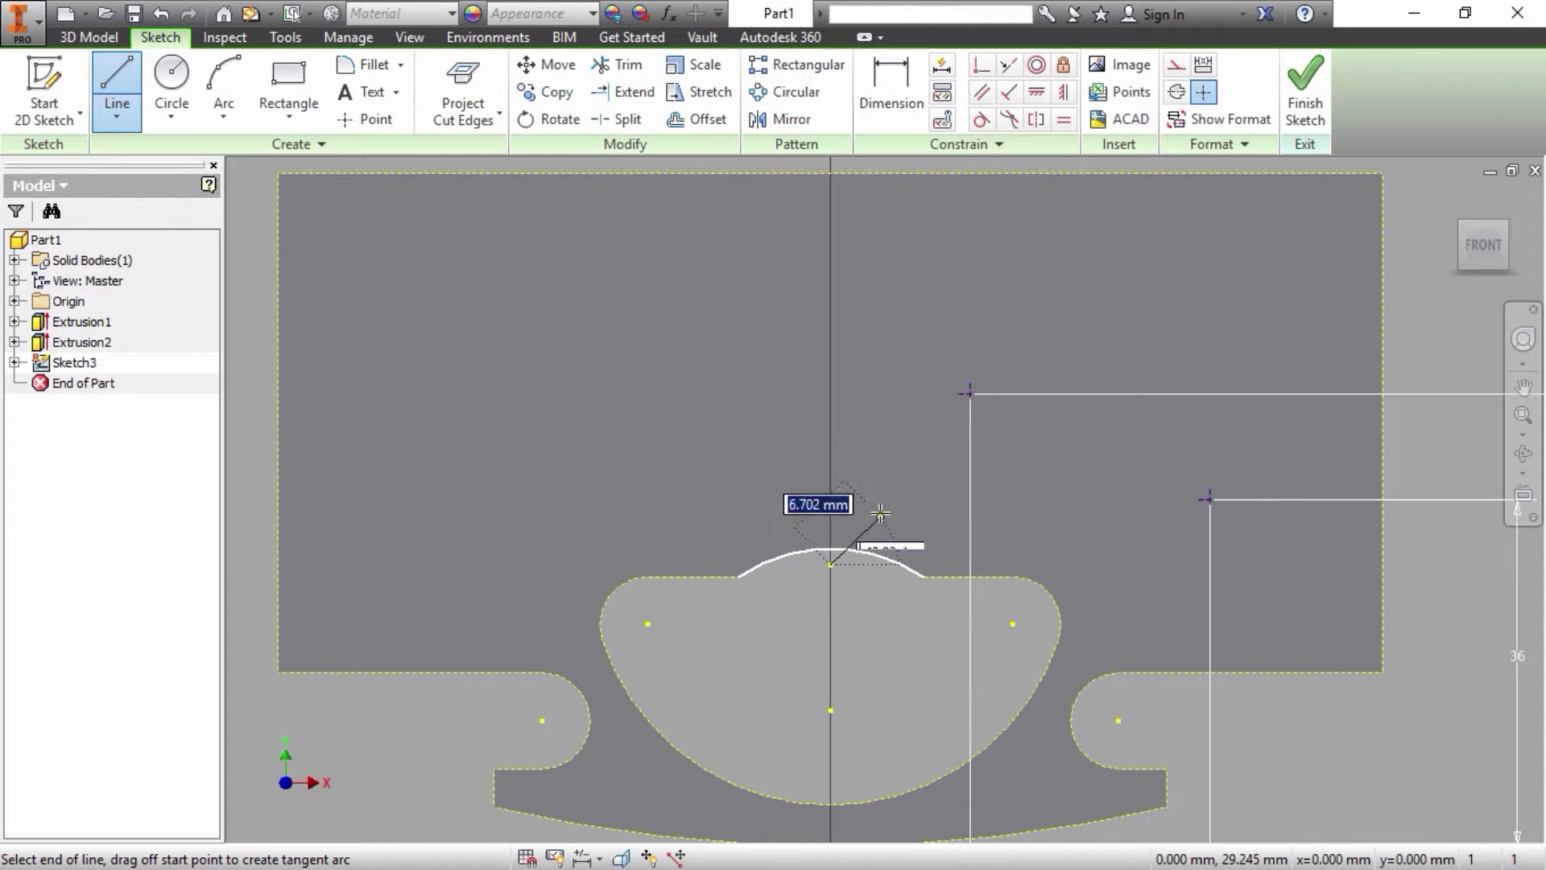
pyautogui.click(830, 424)
pyautogui.rightClick(830, 426)
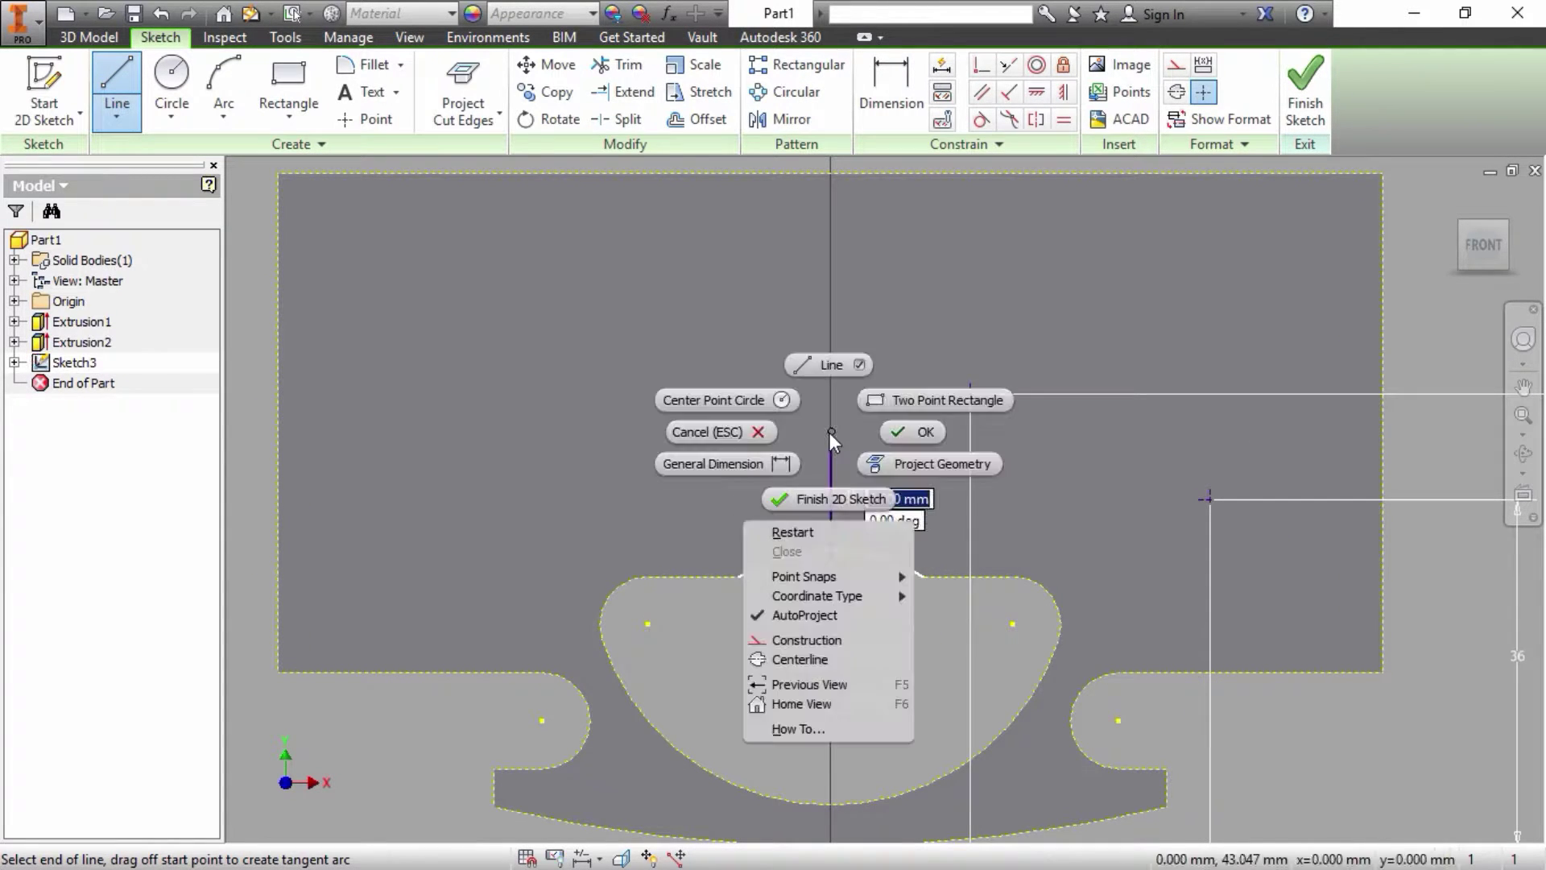
pyautogui.click(900, 438)
pyautogui.moveTo(875, 473); pyautogui.dragTo(732, 427)
pyautogui.rightClick(732, 427)
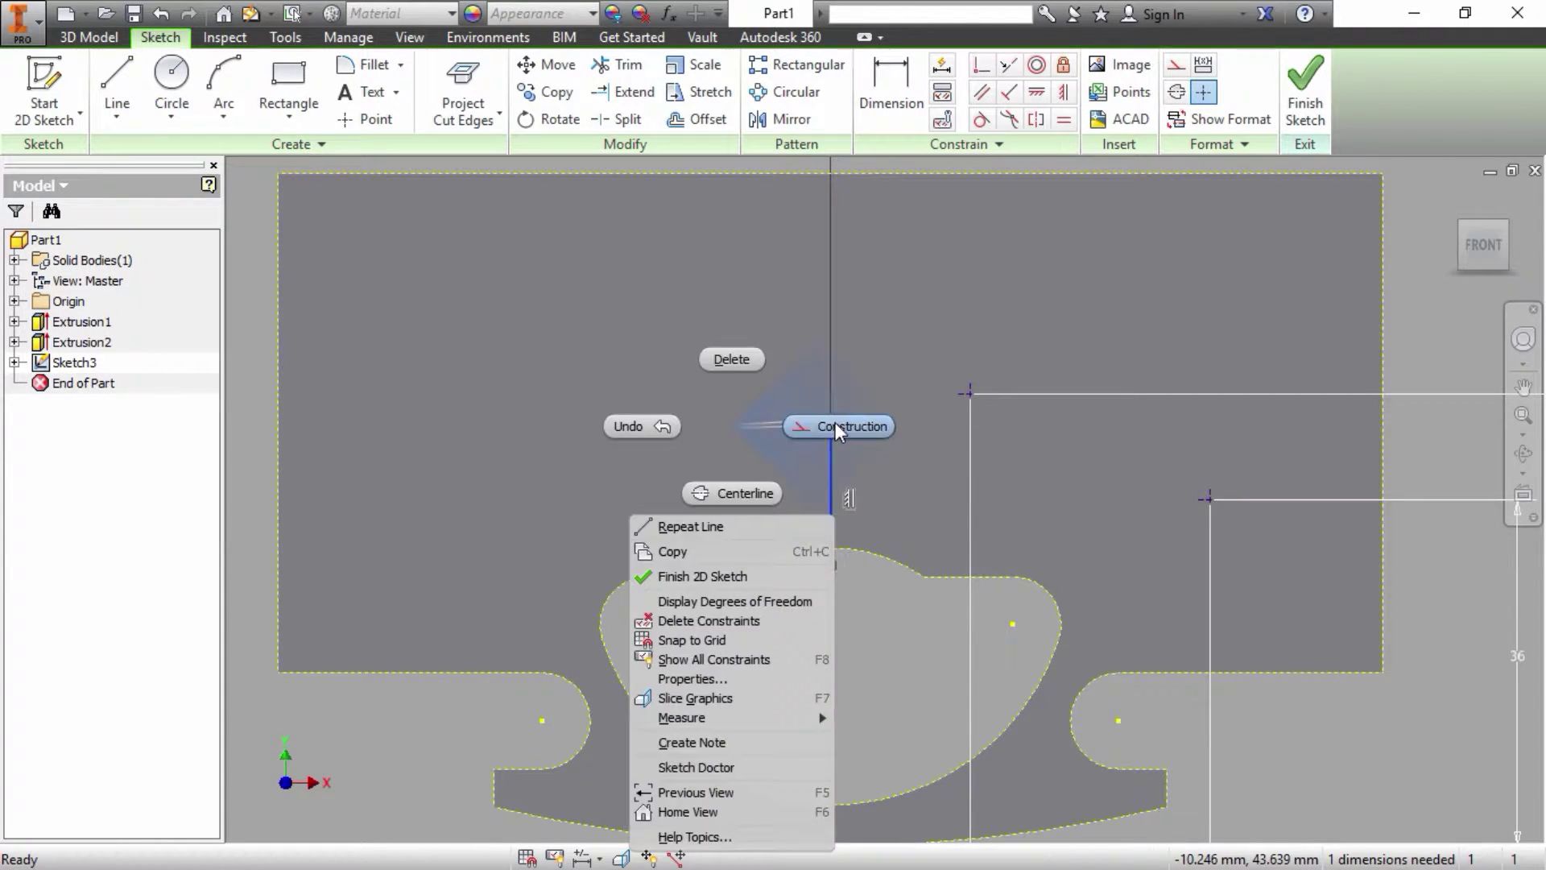
pyautogui.click(834, 421)
# Step: Draw a 14 mm line sloping steeply upward from the inner sketch point
pyautogui.click(117, 84)
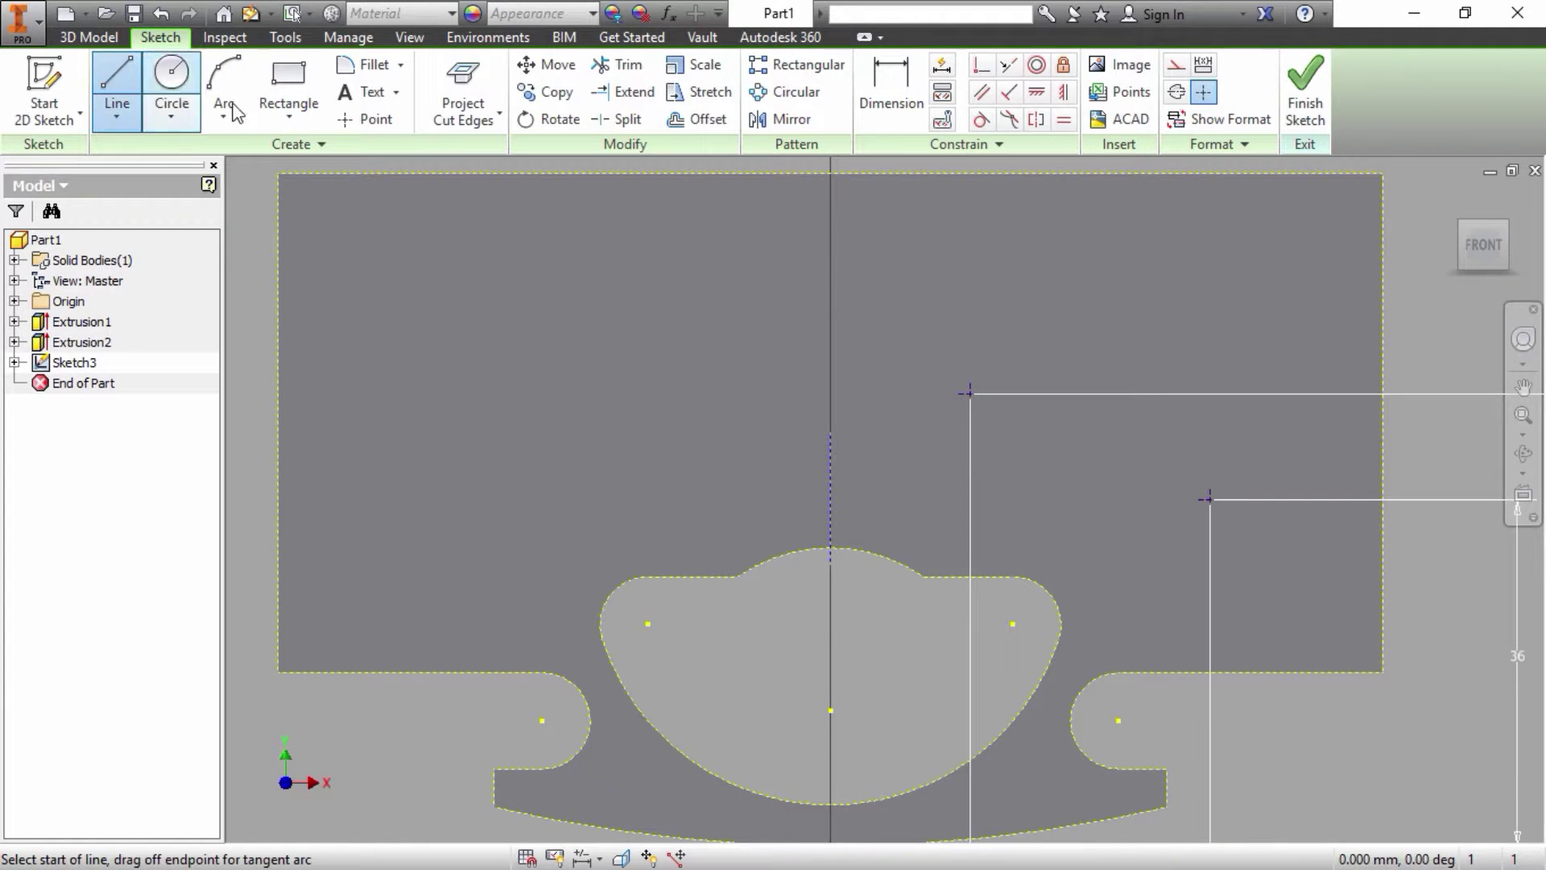
pyautogui.click(969, 391)
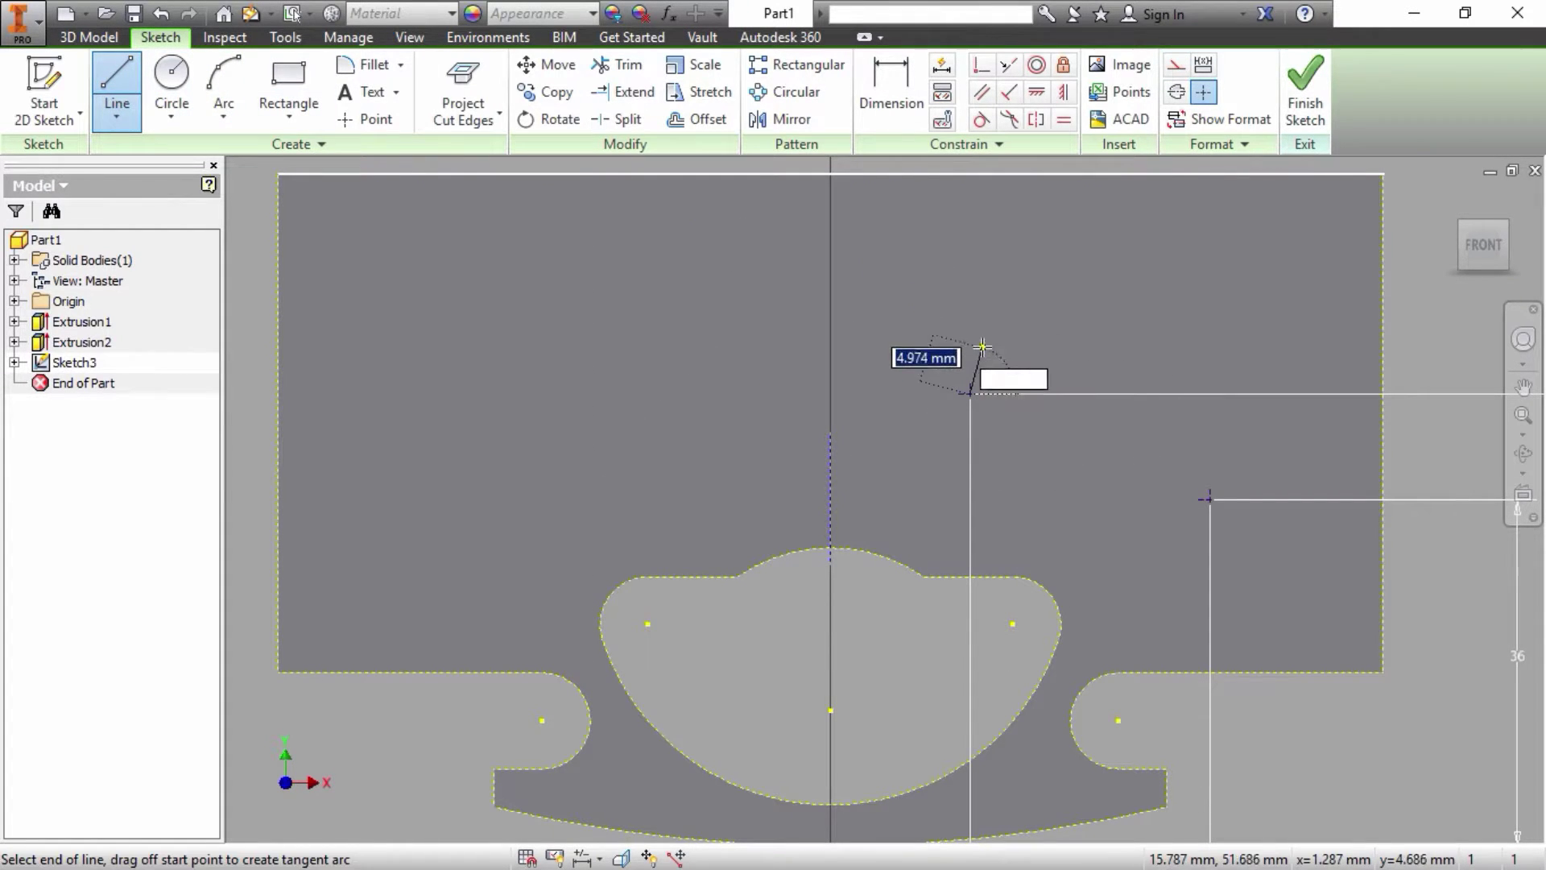
pyautogui.write('14')
pyautogui.press('Return')
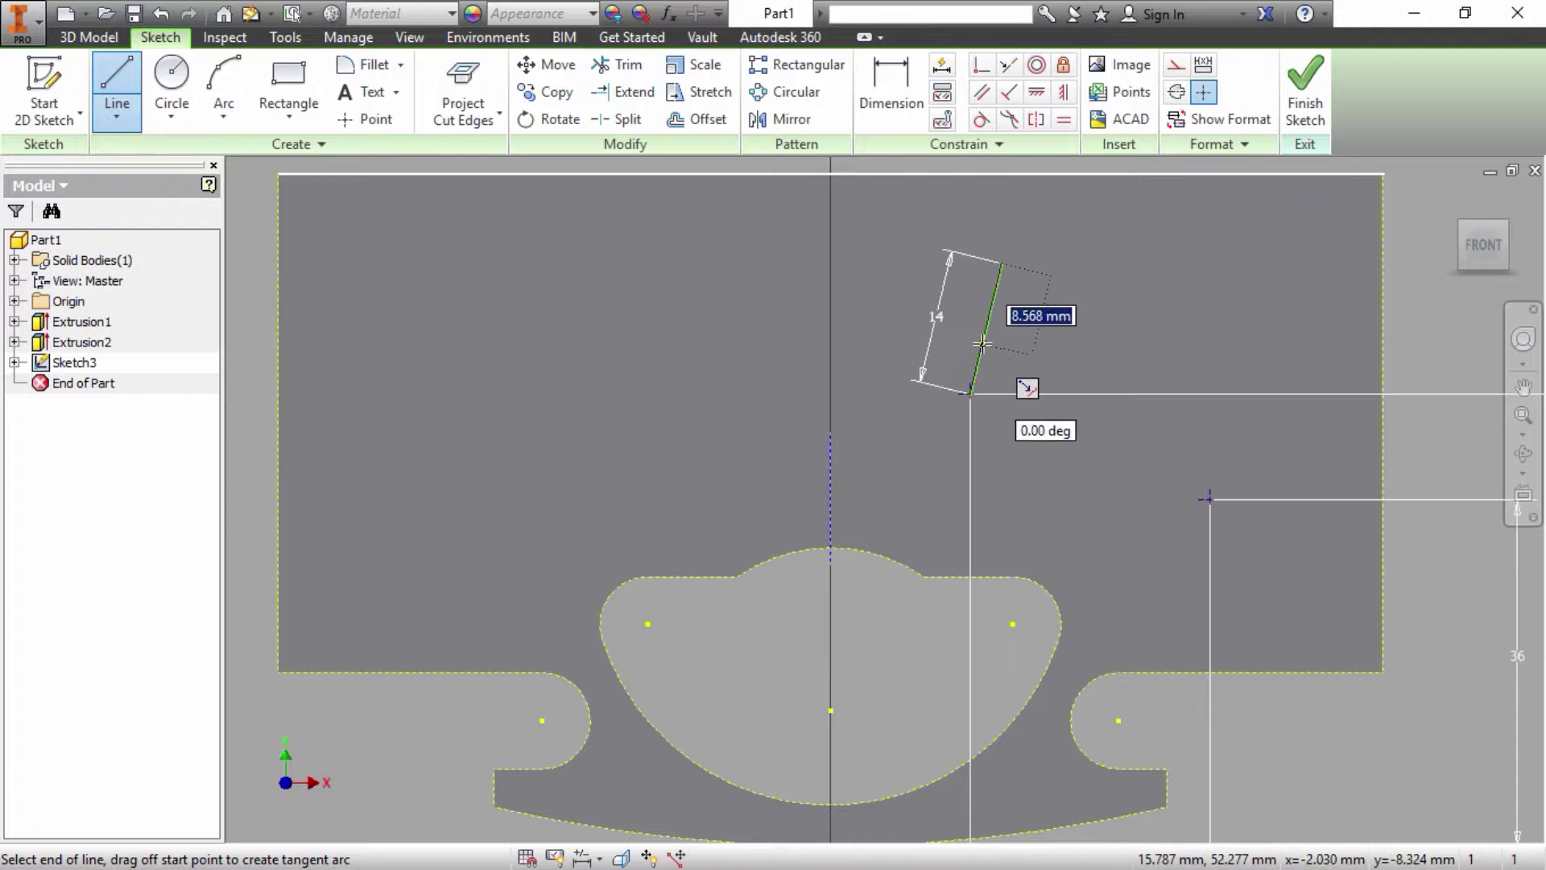
# Step: Draw a 12 mm line sloping up to the left from the inner sketch point at the base of the 14 mm line
pyautogui.press('Escape')
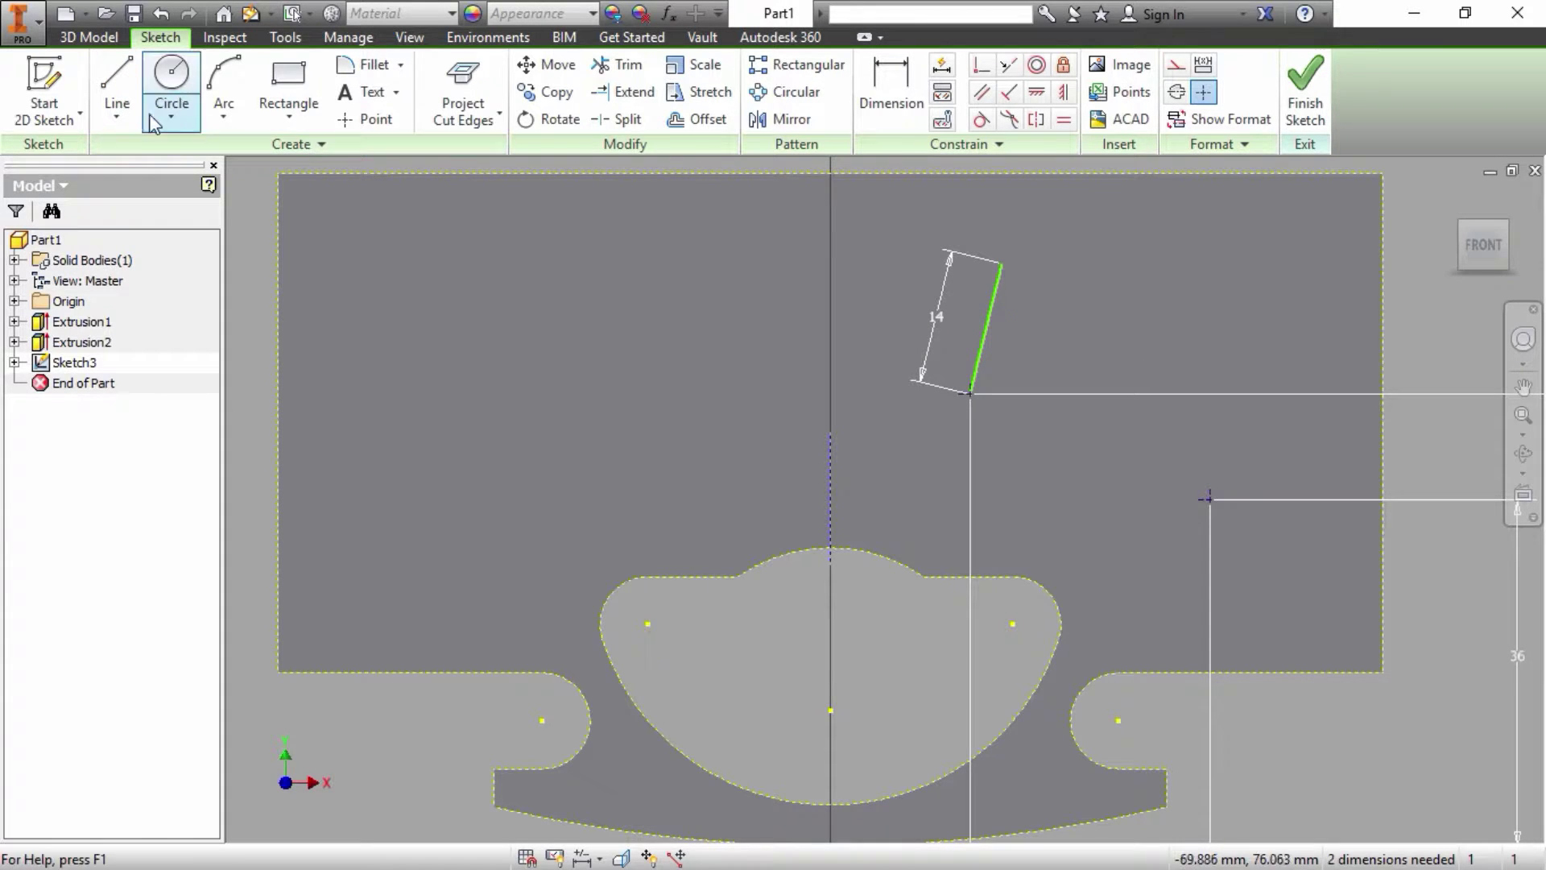
pyautogui.click(126, 91)
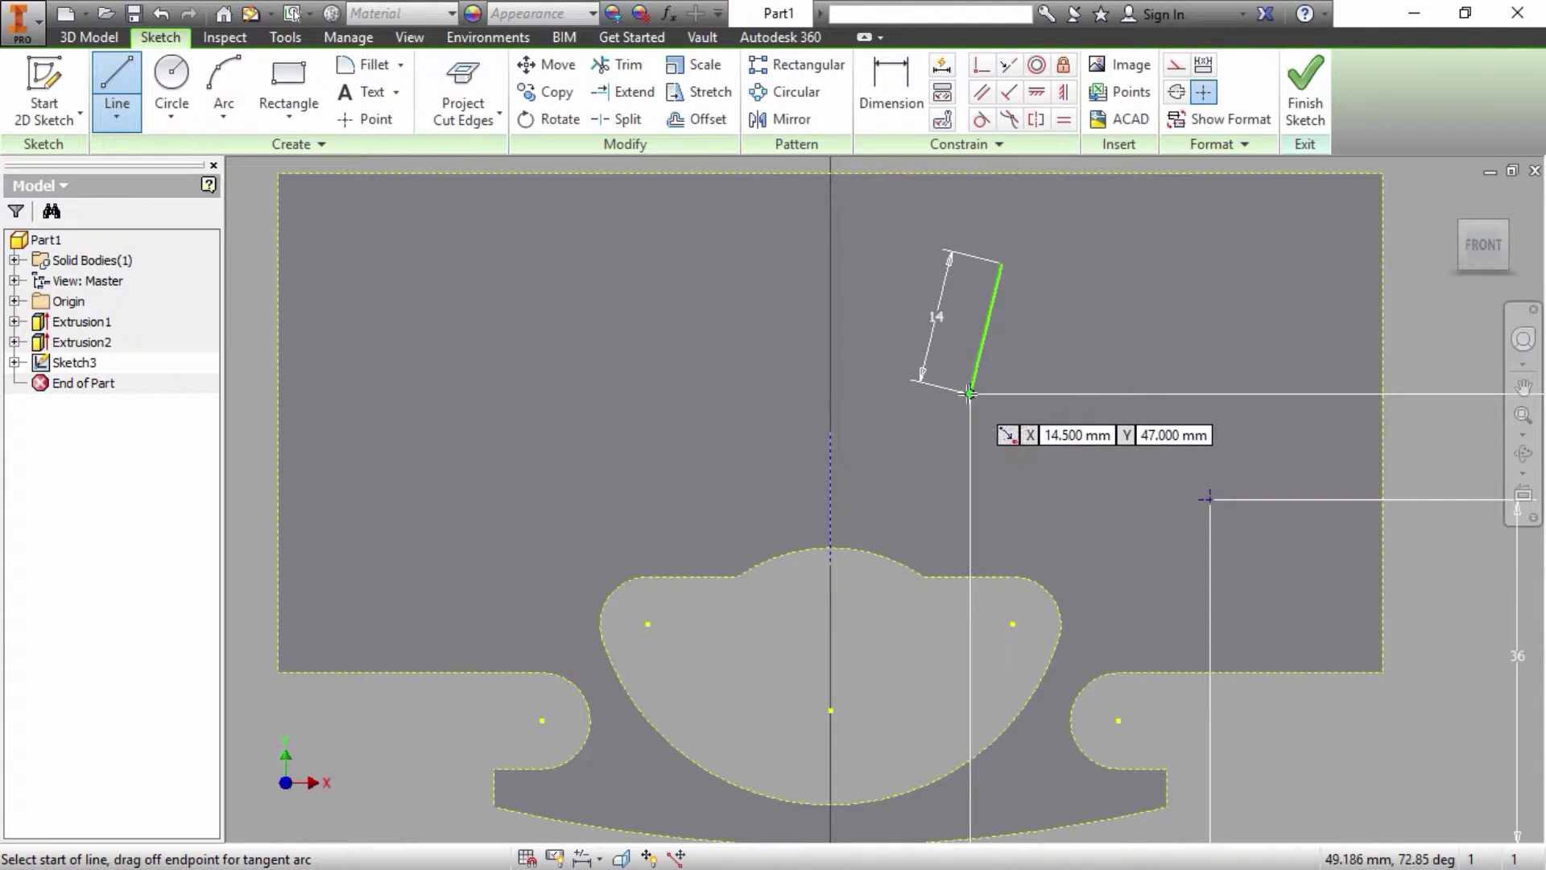
pyautogui.click(970, 393)
pyautogui.write('12')
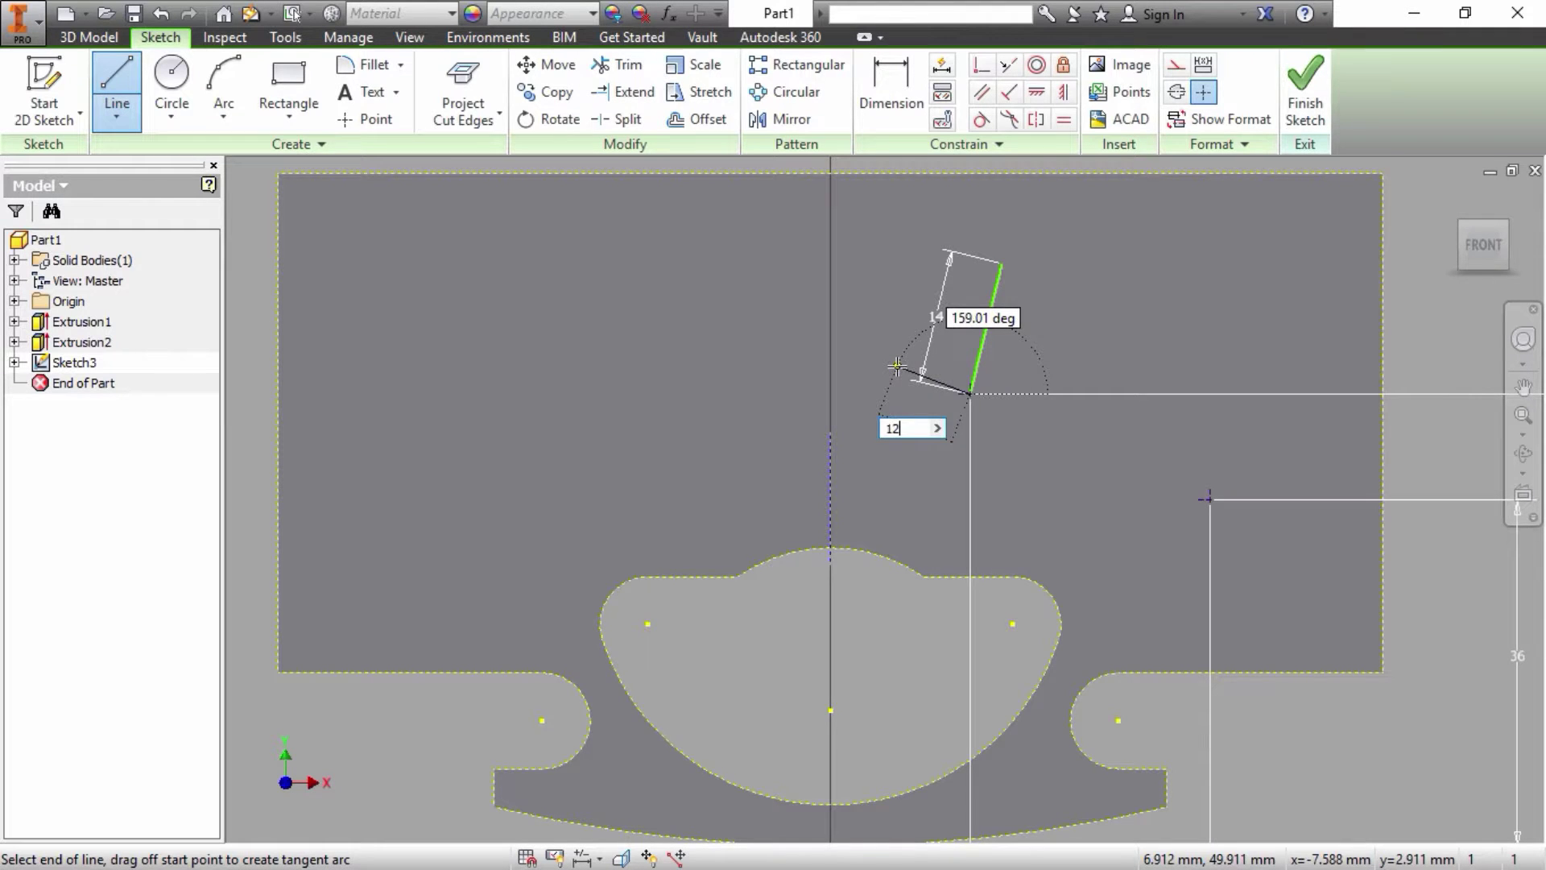
pyautogui.press('Return')
pyautogui.rightClick(897, 367)
pyautogui.click(982, 367)
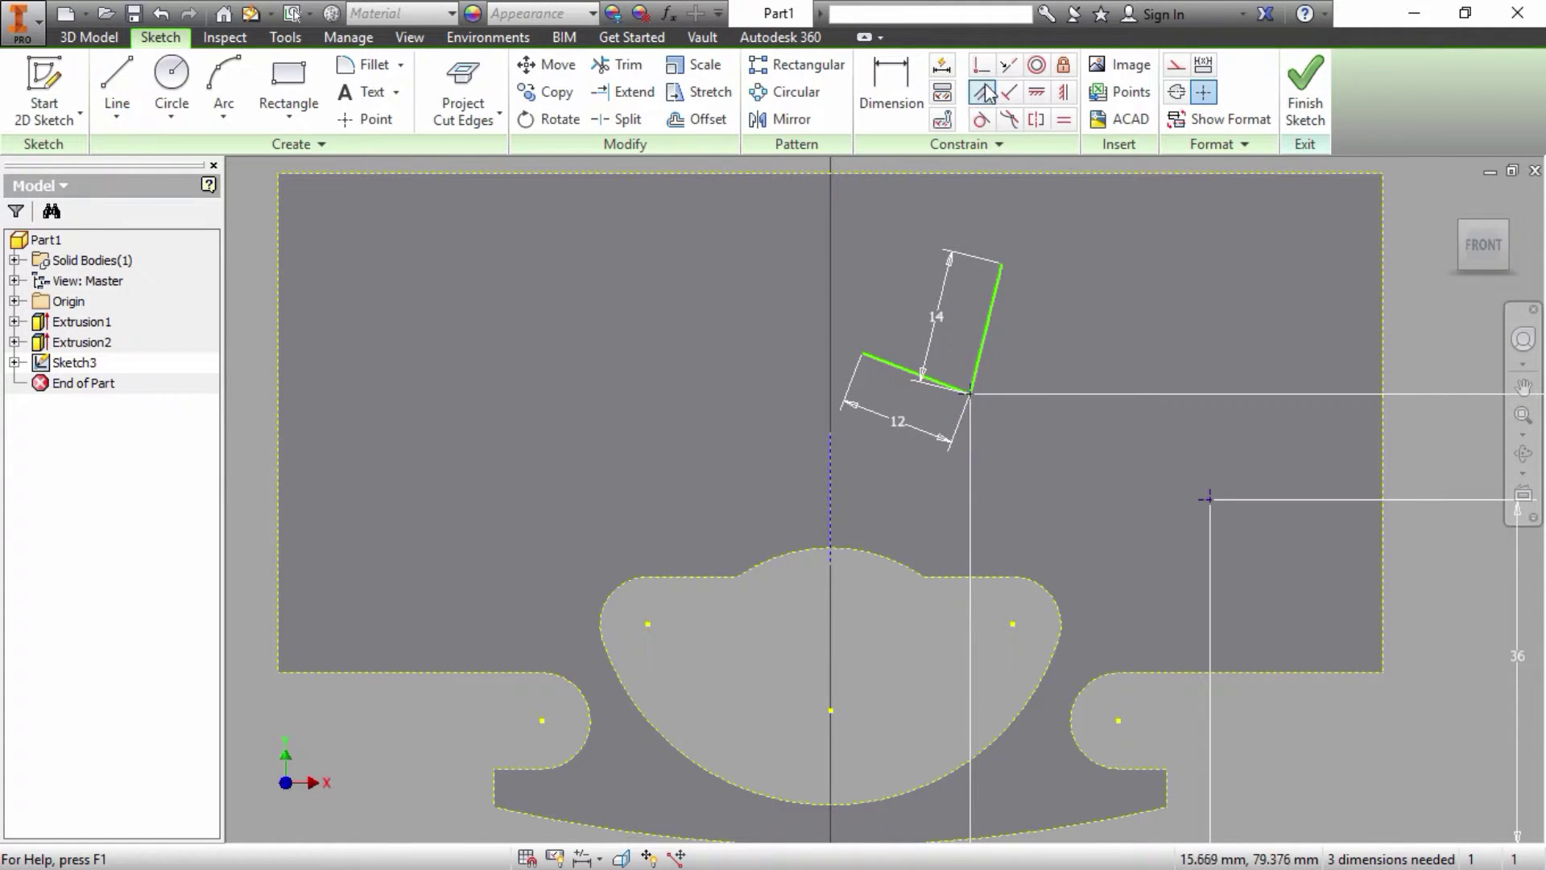
# Step: Constrain the 12 mm and 14 mm lines perpendicular to each other
pyautogui.click(1010, 91)
pyautogui.click(997, 289)
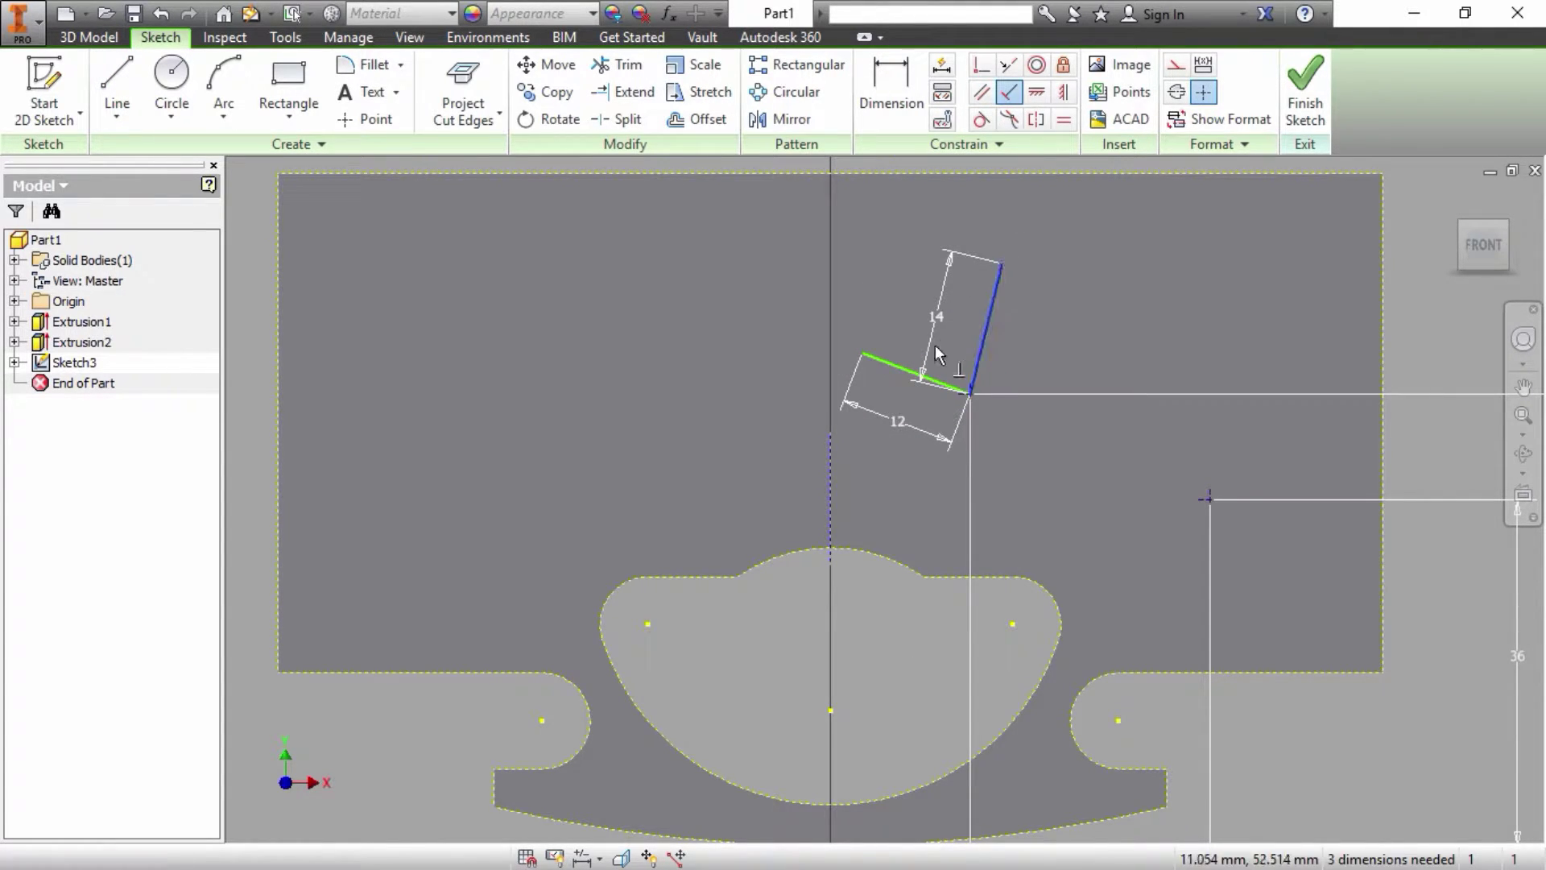
pyautogui.click(905, 367)
pyautogui.rightClick(905, 367)
pyautogui.click(992, 361)
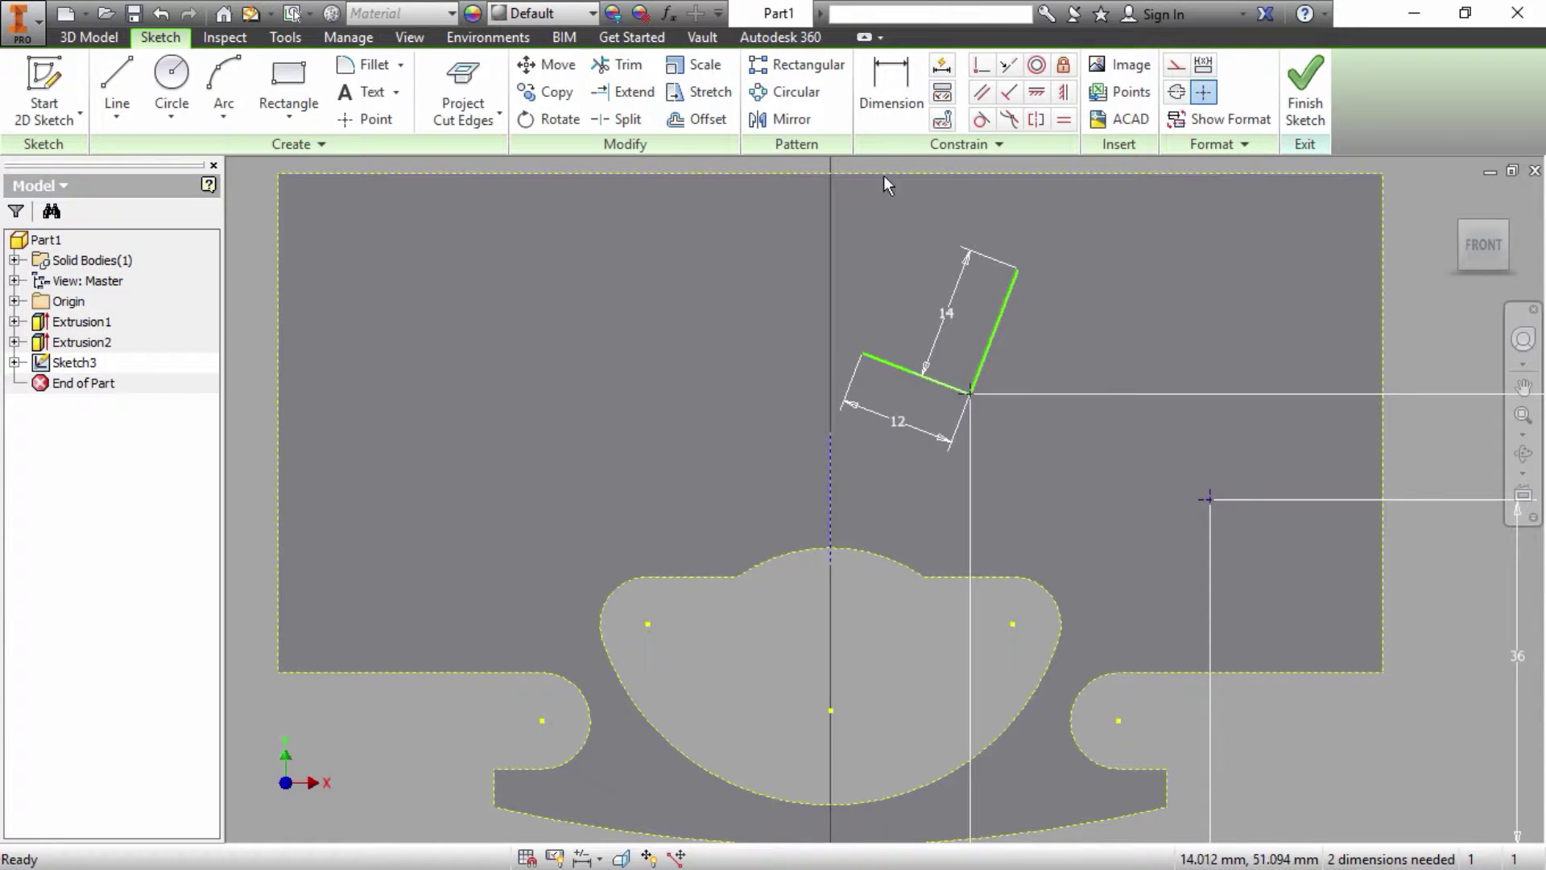
# Step: Dimension the angle between the 14 mm line and the vertical construction line as 15 degrees
pyautogui.click(889, 95)
pyautogui.click(993, 331)
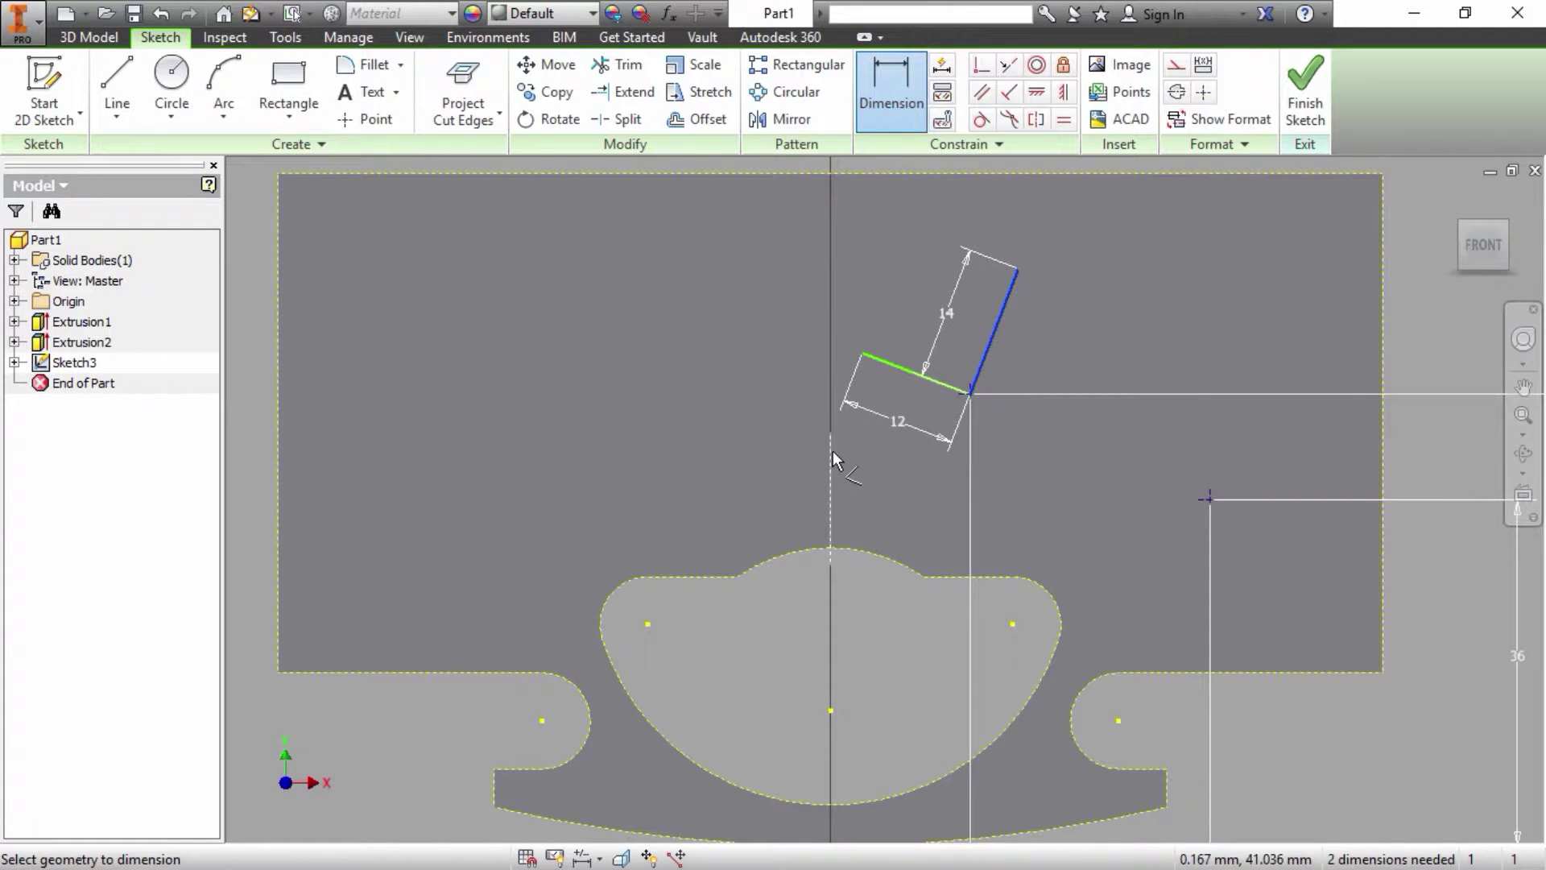
pyautogui.click(833, 451)
pyautogui.click(855, 444)
pyautogui.write('15')
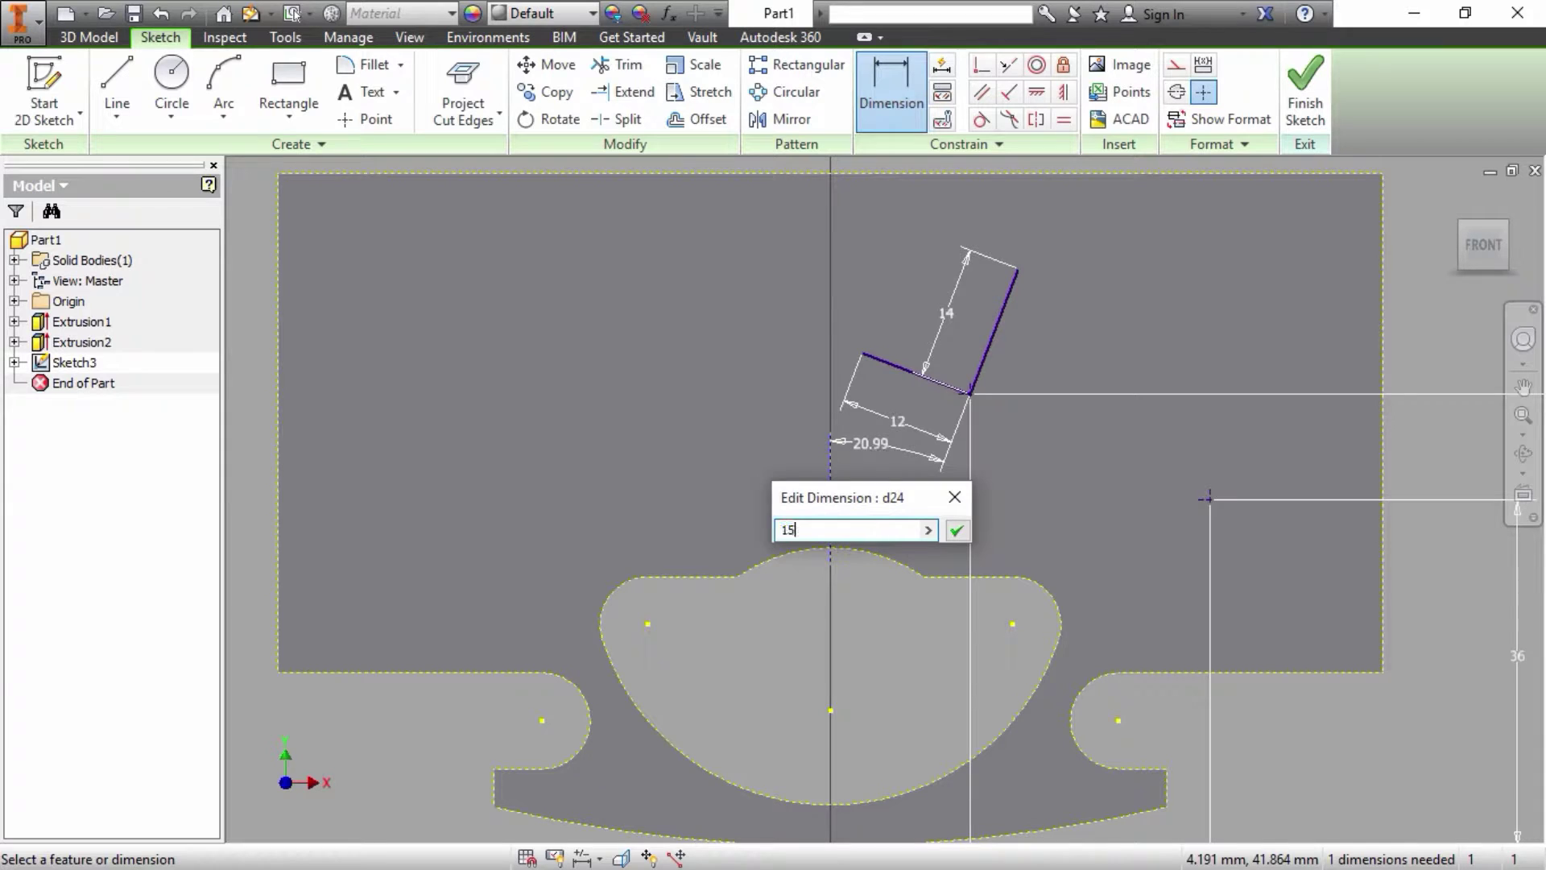
pyautogui.press('Return')
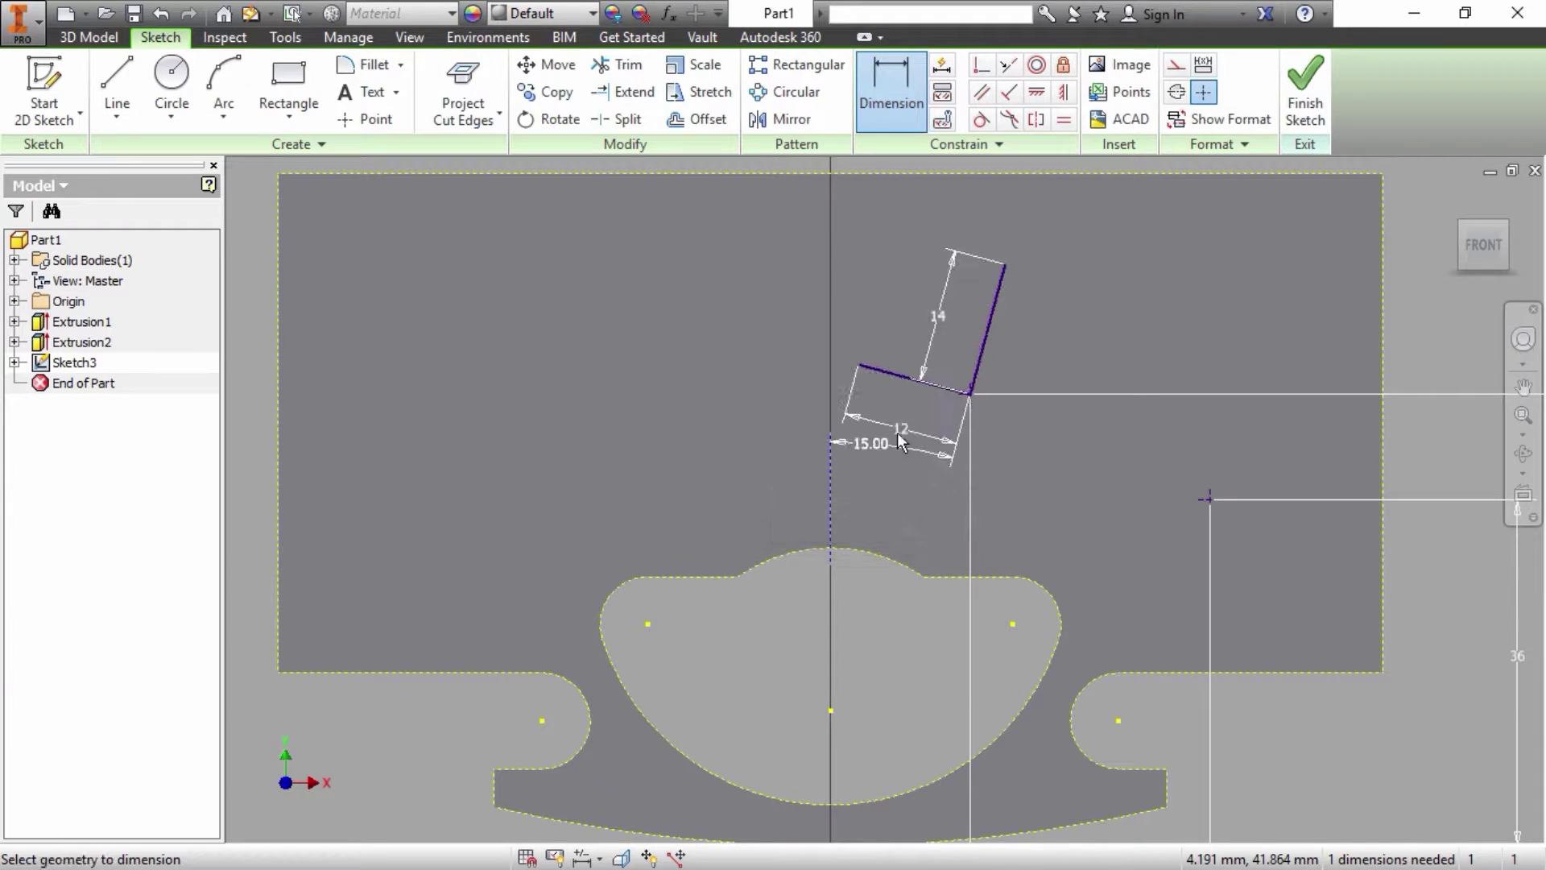
pyautogui.rightClick(945, 355)
pyautogui.click(1016, 354)
# Step: Convert the 14 mm and 12 mm lines to construction geometry and reposition their length dimensions closer to the lines
pyautogui.moveTo(1033, 442); pyautogui.dragTo(919, 370)
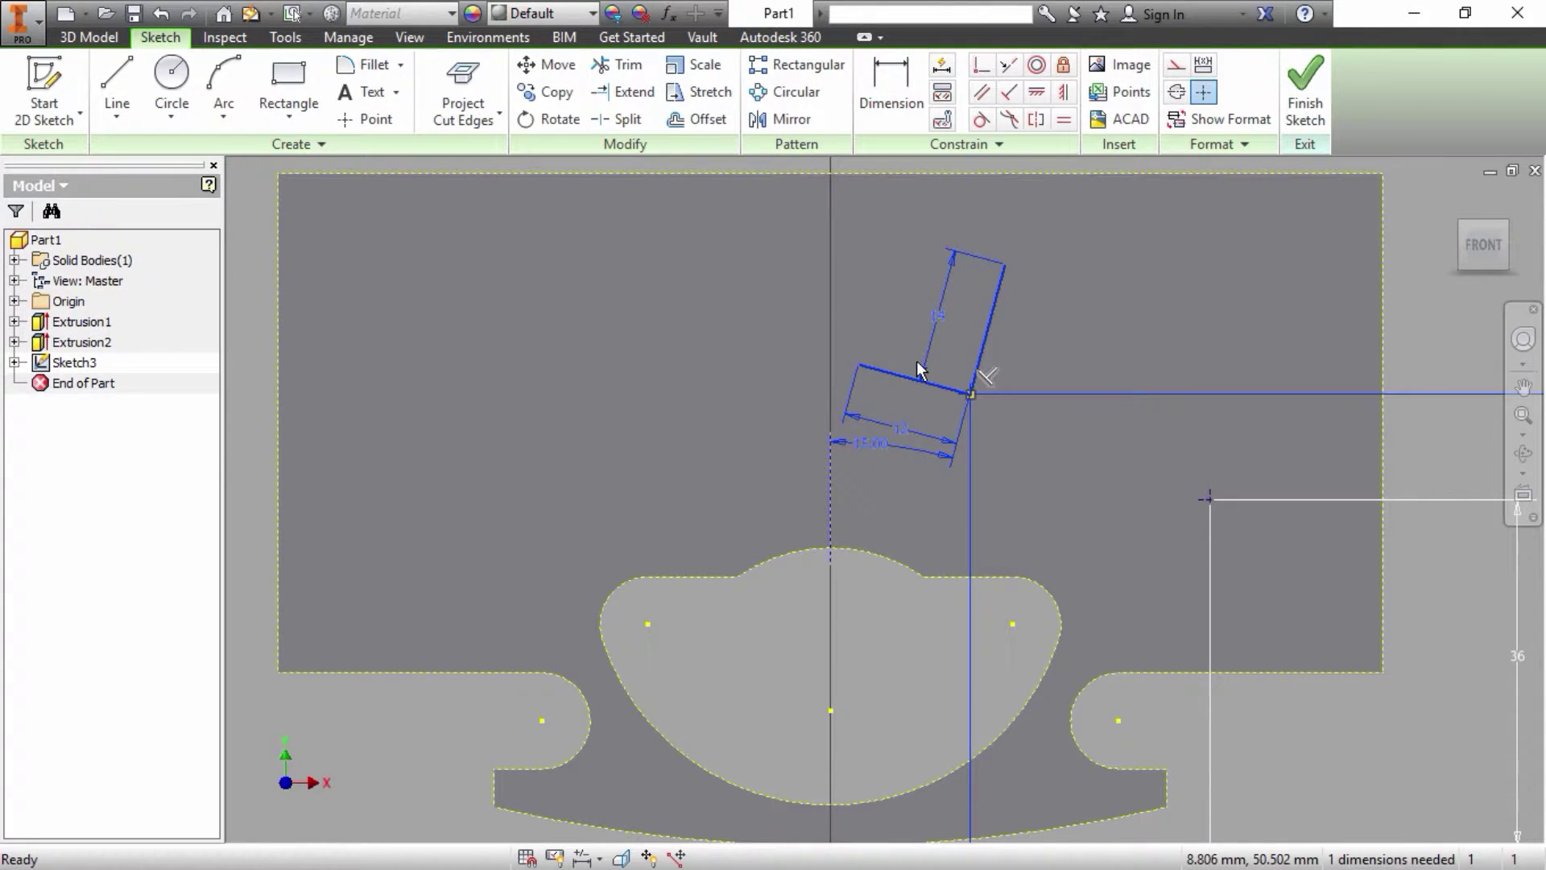
pyautogui.rightClick(989, 362)
pyautogui.click(1013, 349)
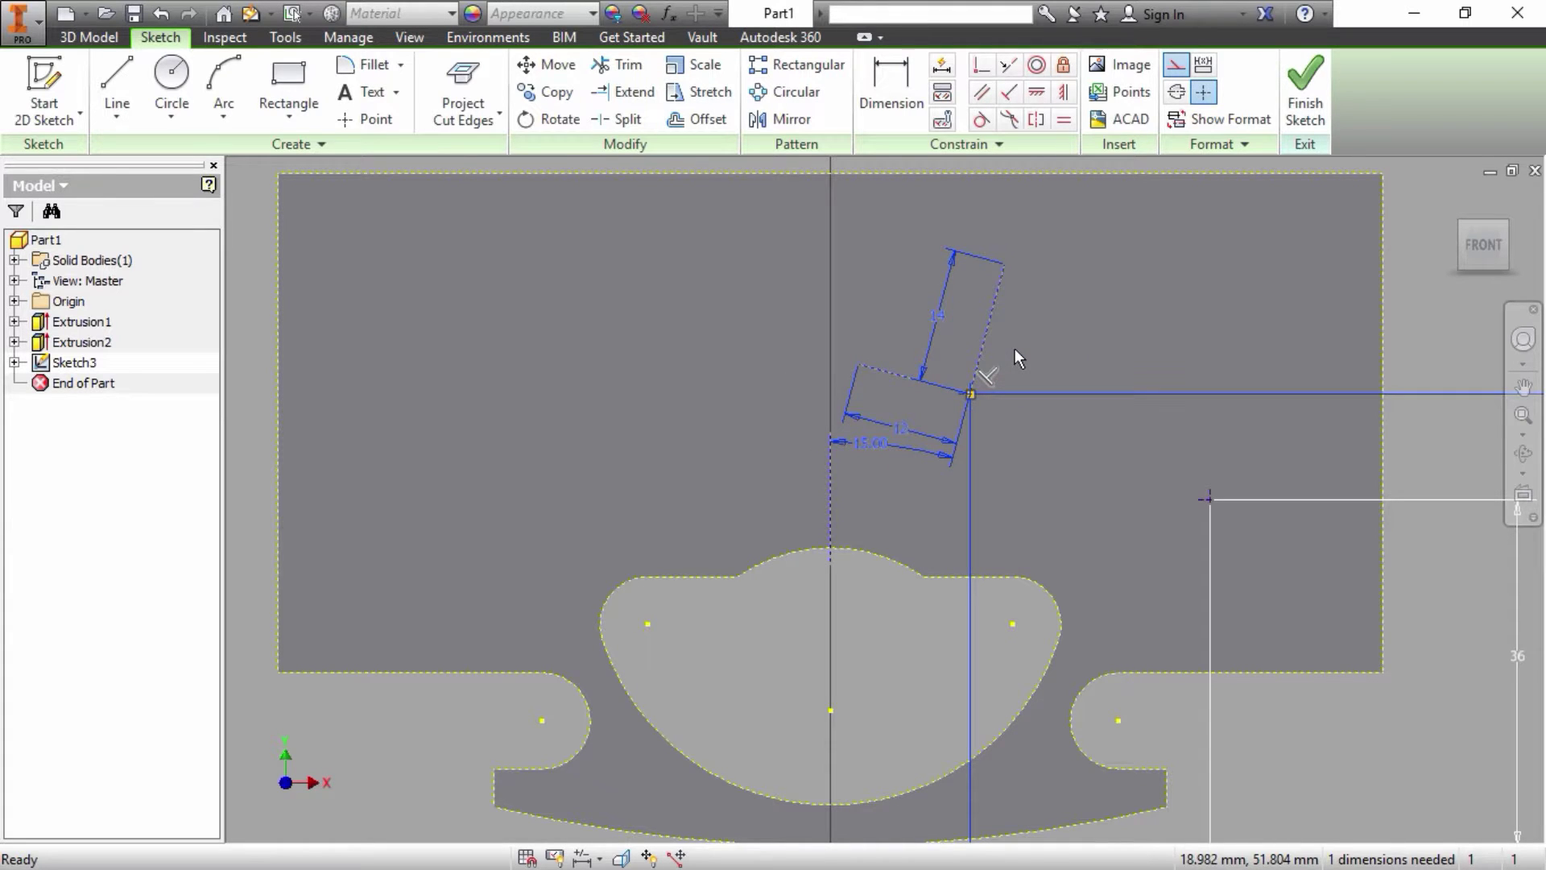
pyautogui.click(1014, 348)
pyautogui.moveTo(938, 318); pyautogui.dragTo(1001, 345)
pyautogui.moveTo(894, 432); pyautogui.dragTo(910, 409)
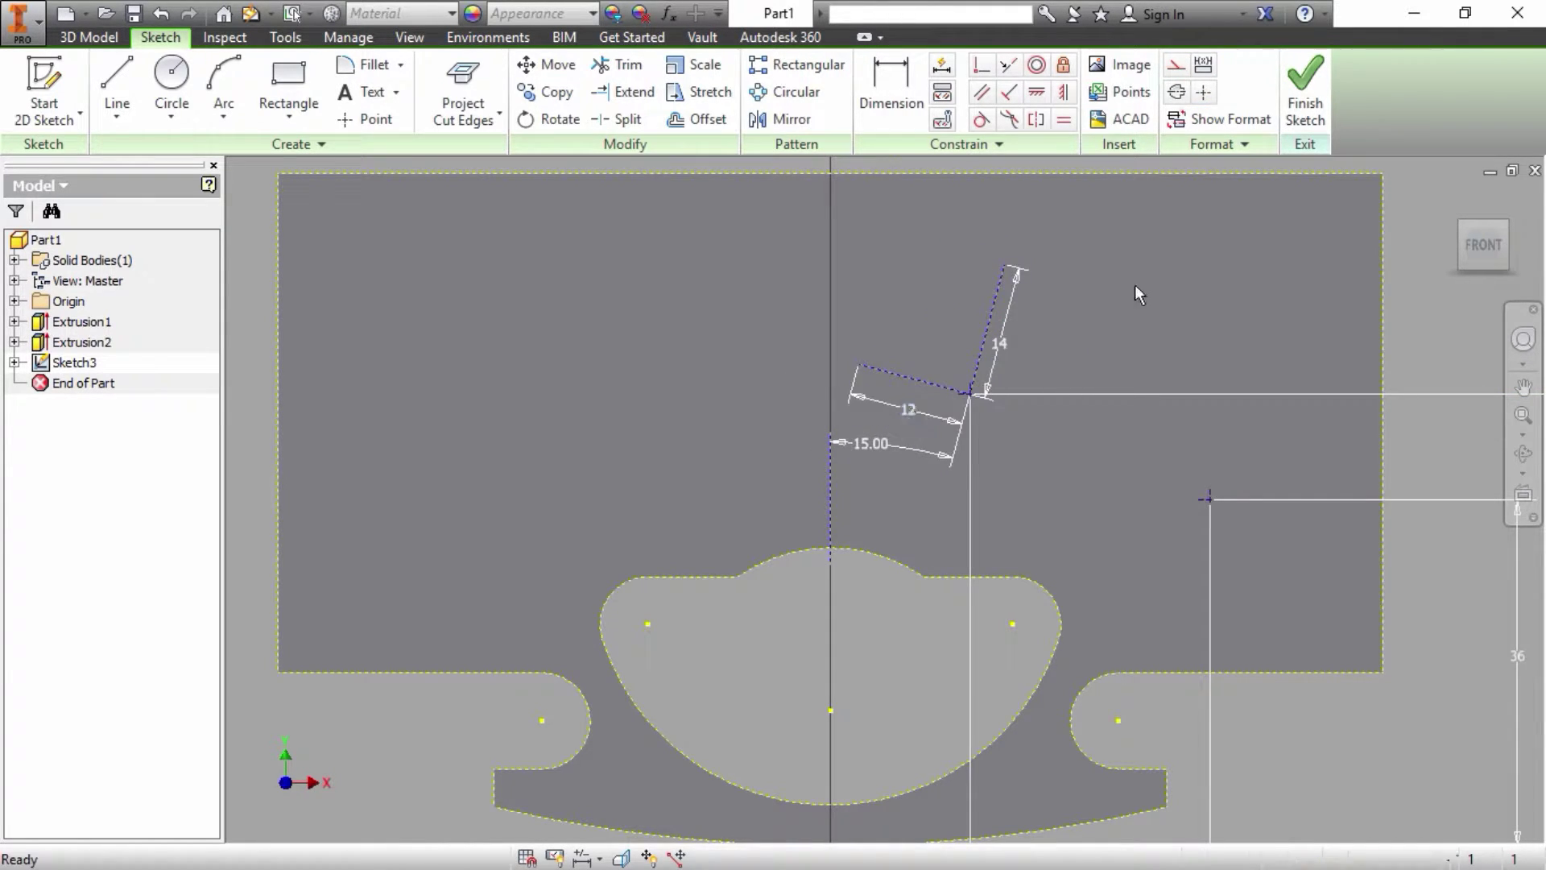
# Step: Draw an ellipse centred on the inner sketch point, with its axes ending at the ends of the 12 mm and 14 mm construction lines
pyautogui.scroll(3, 983, 385)
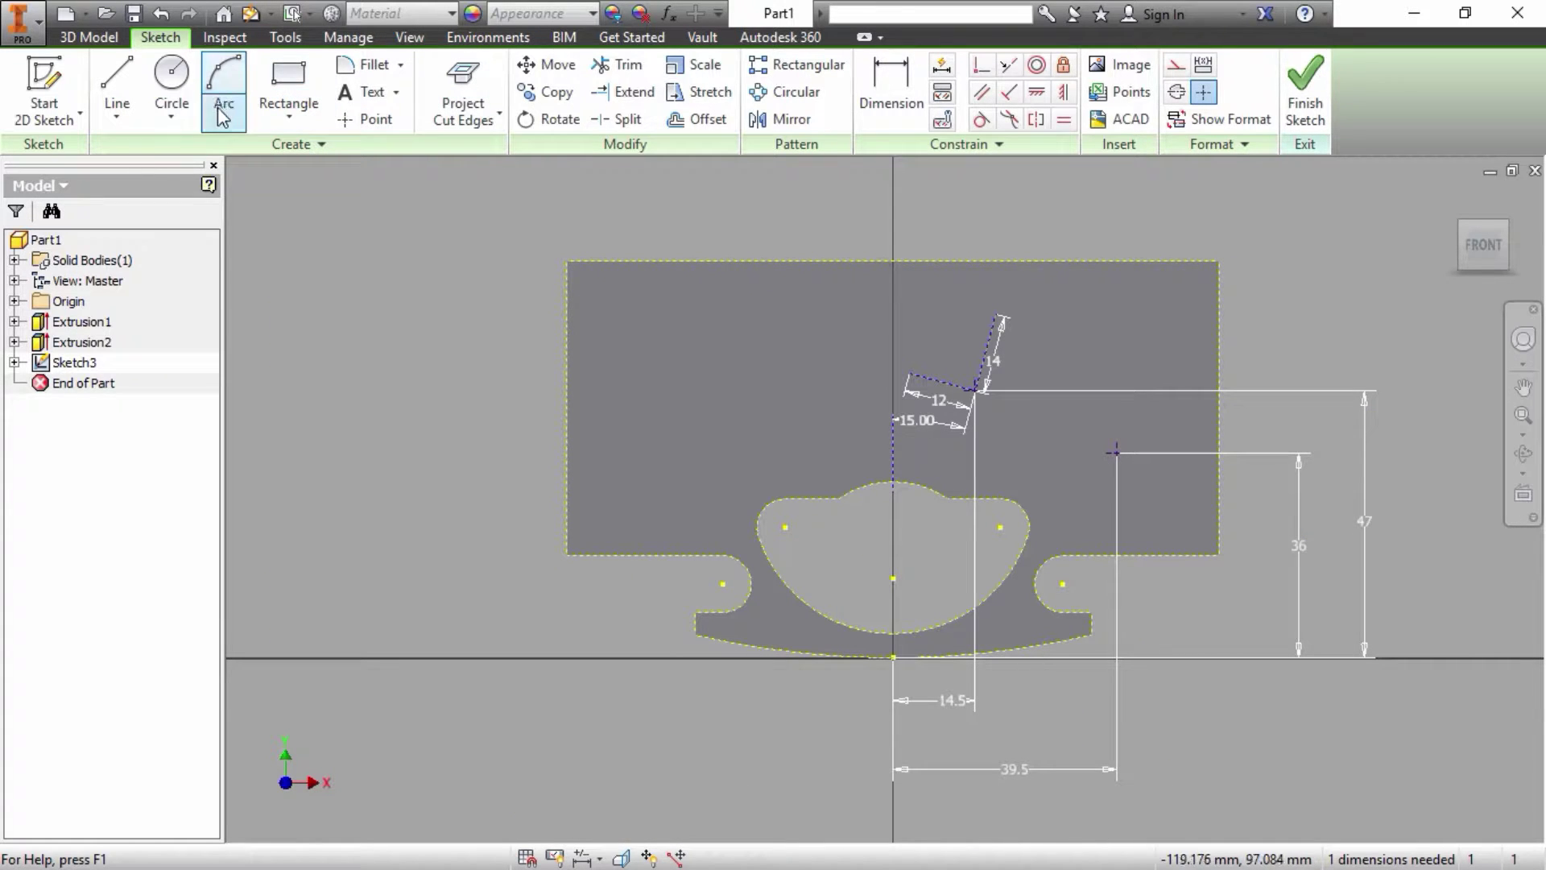
pyautogui.click(172, 118)
pyautogui.click(187, 243)
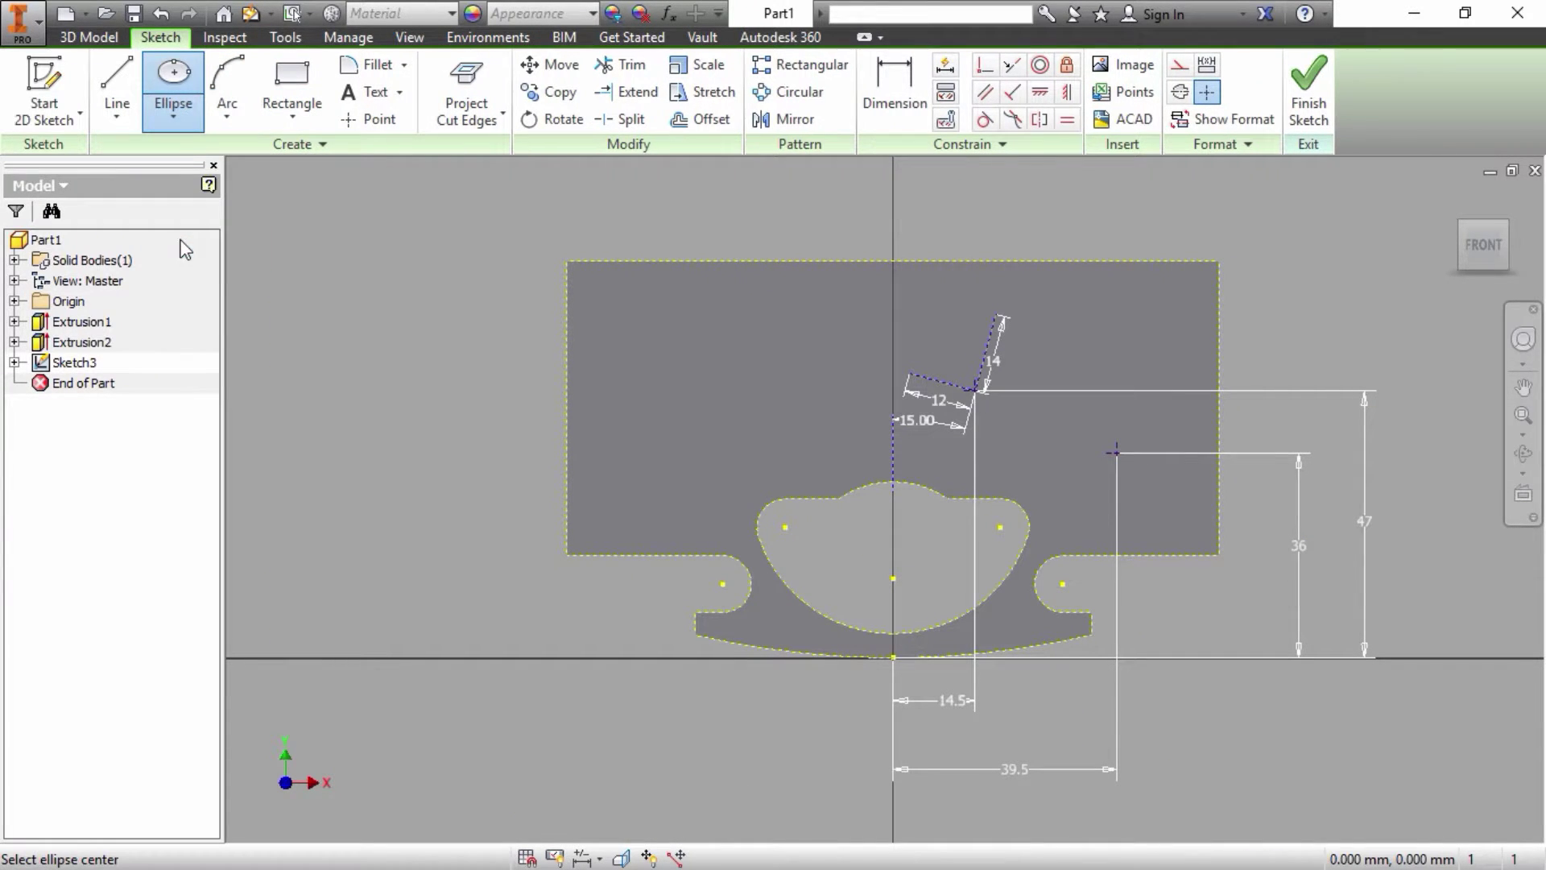
pyautogui.click(909, 372)
pyautogui.click(996, 313)
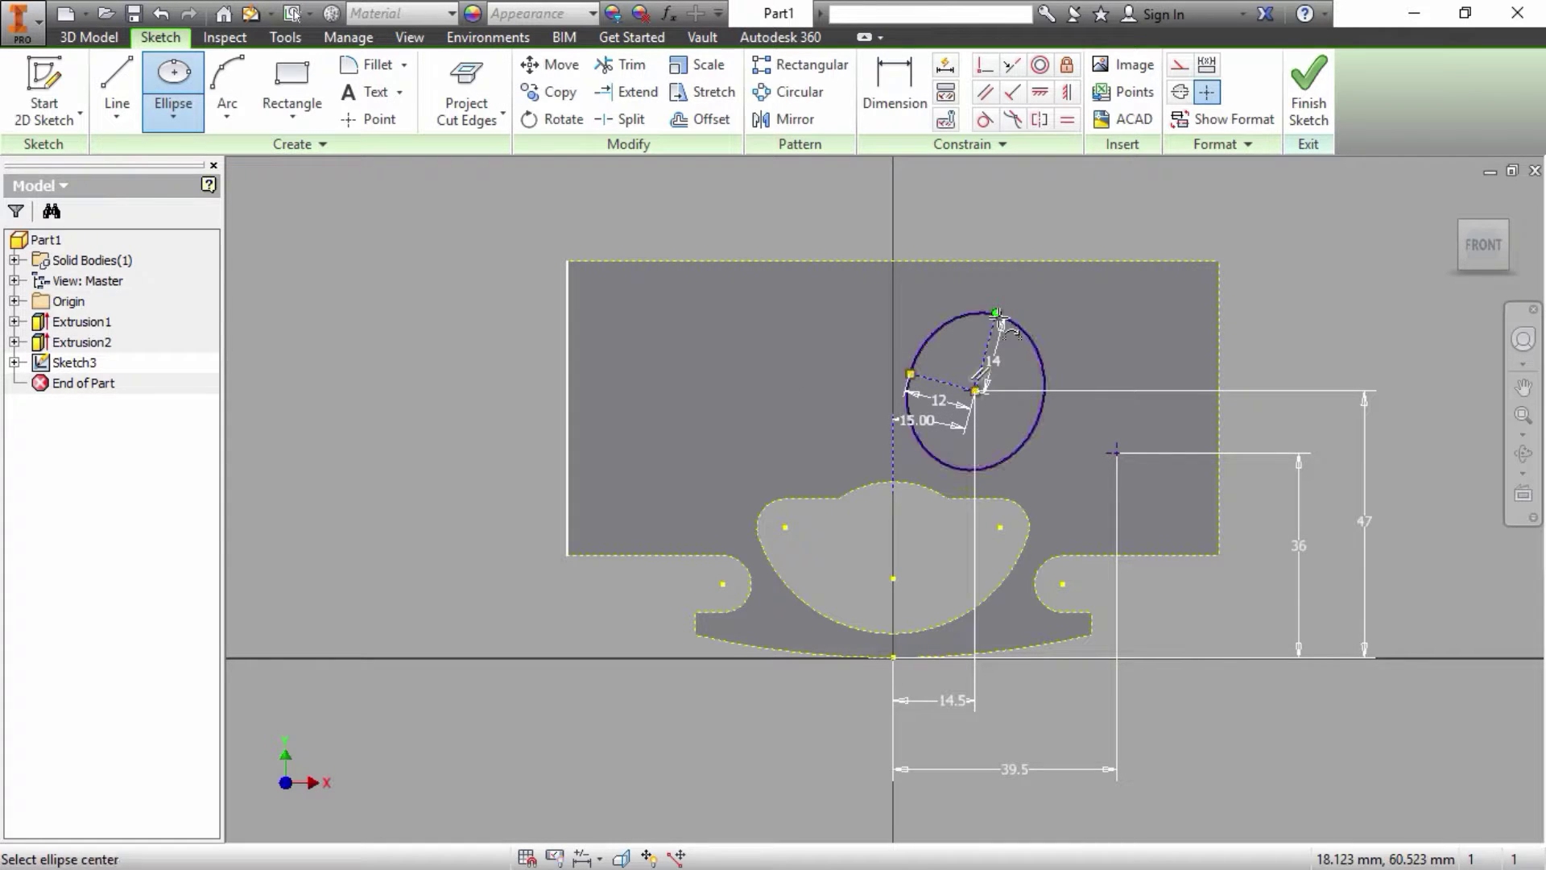
pyautogui.rightClick(999, 319)
pyautogui.click(1058, 315)
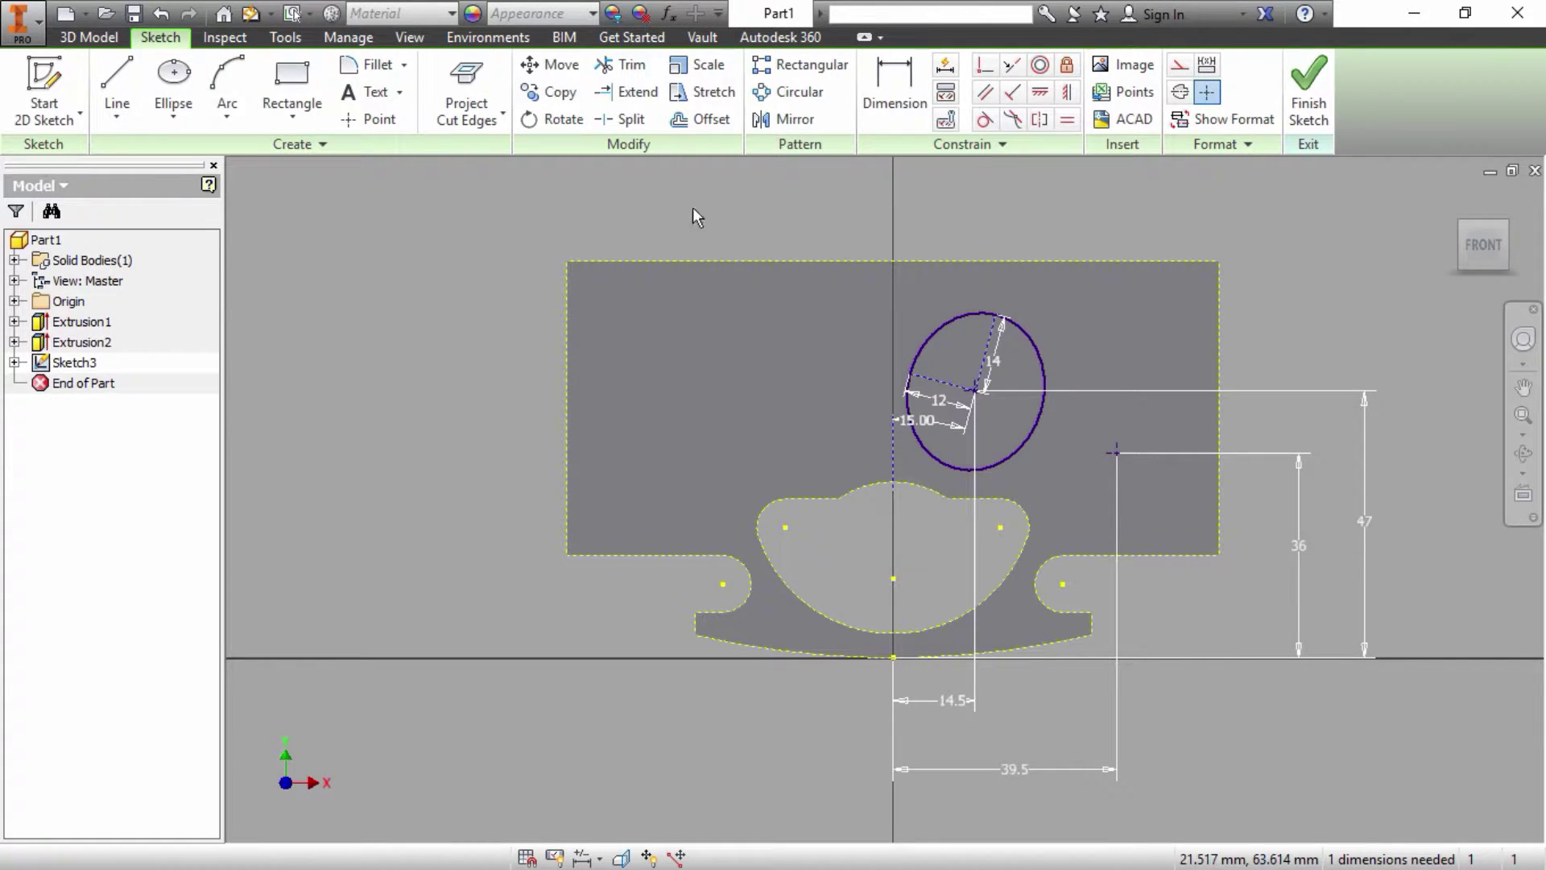
# Step: Copy the ellipse from its centre to the outer sketch point
pyautogui.click(550, 92)
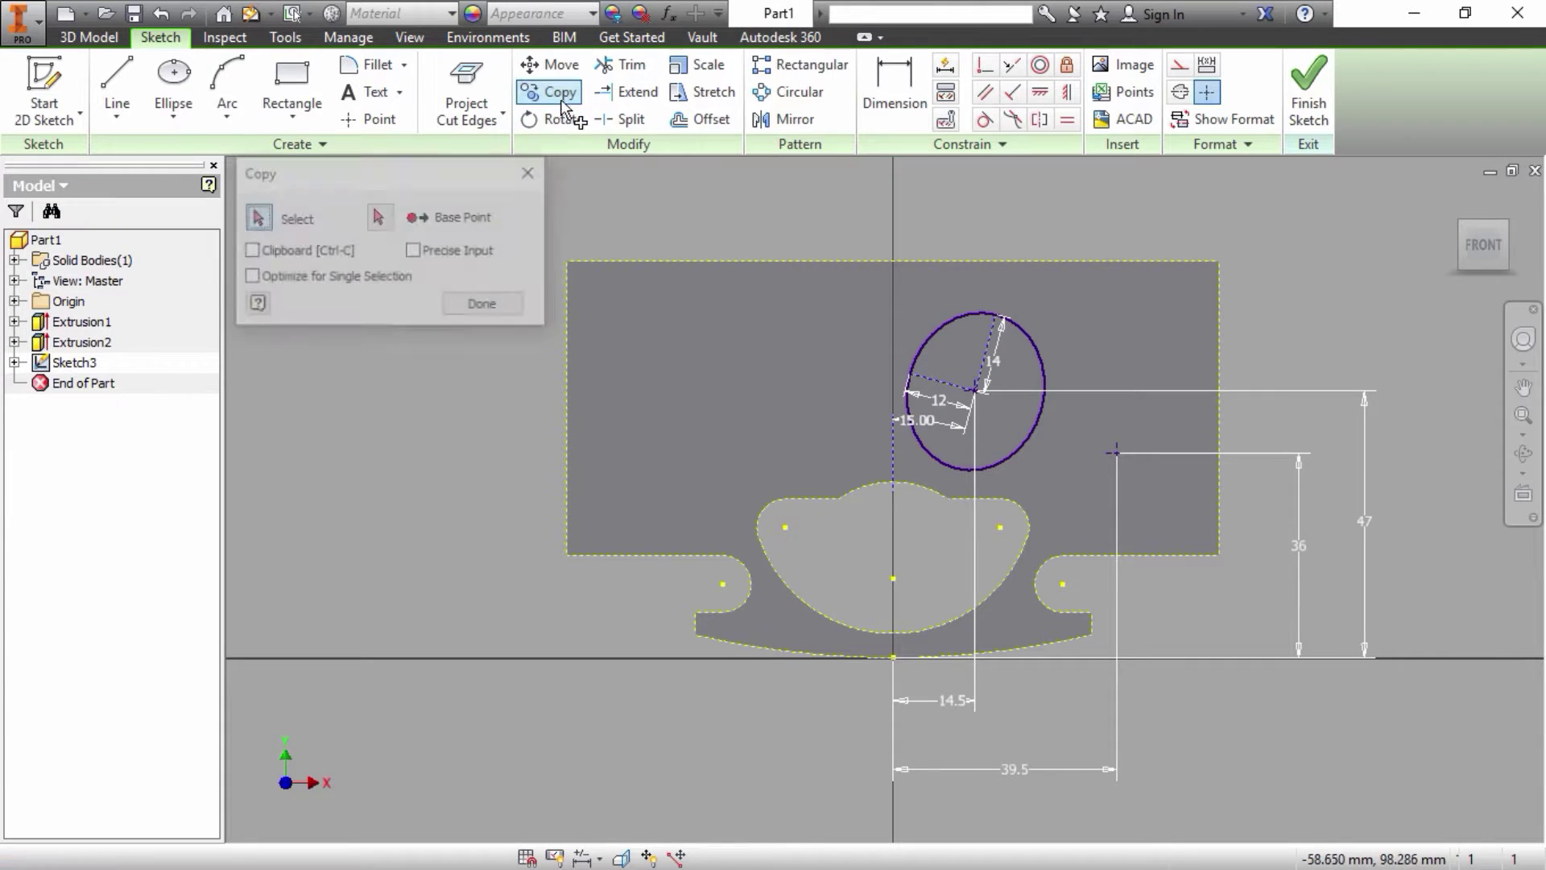
pyautogui.click(1021, 329)
pyautogui.click(382, 219)
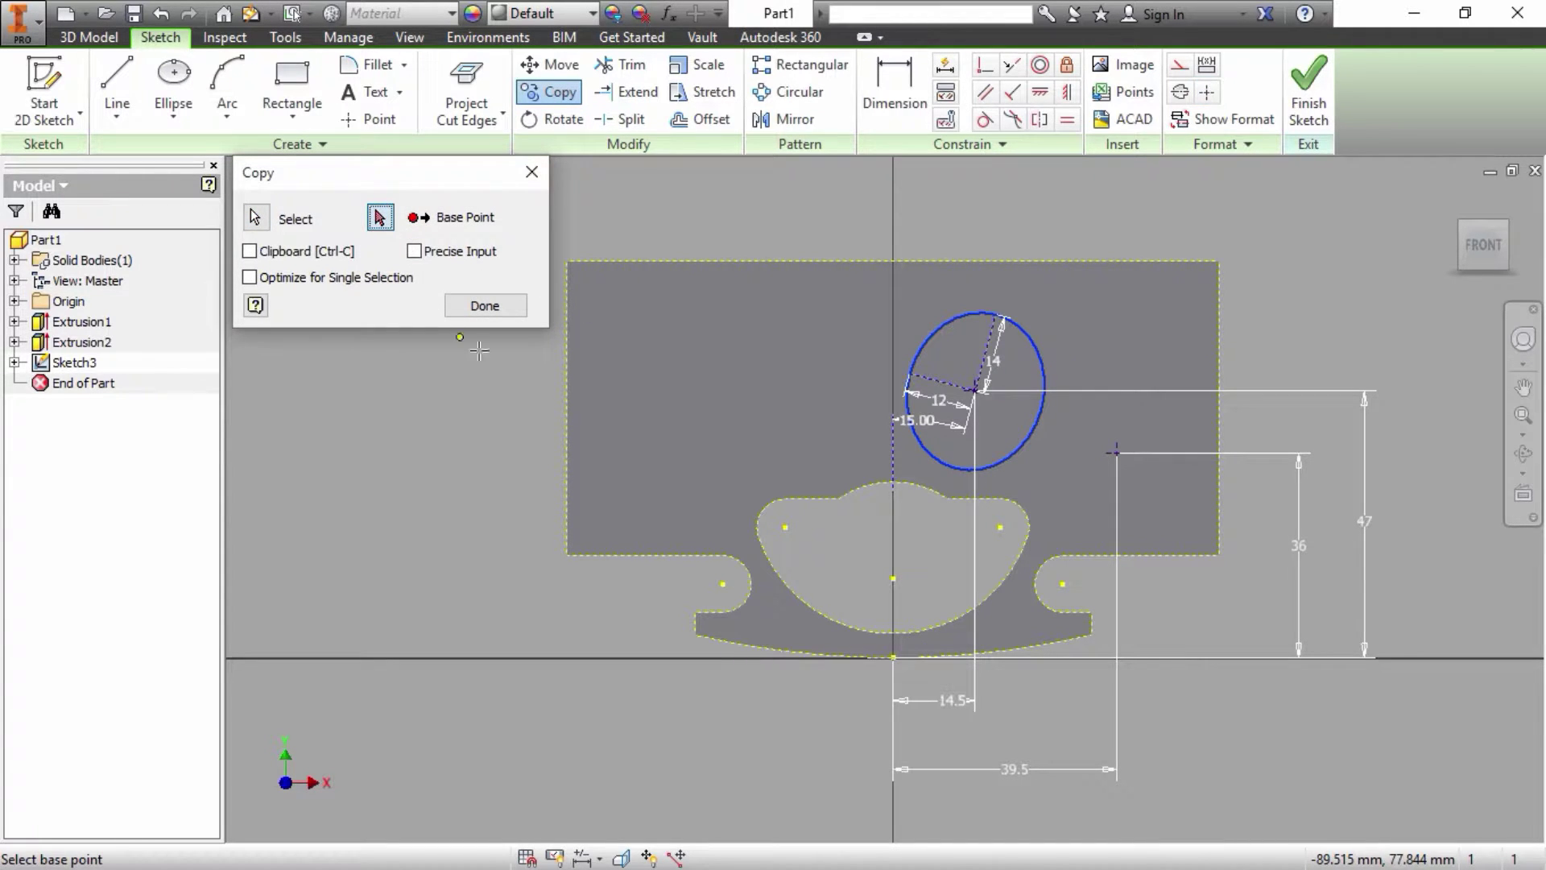
pyautogui.click(976, 390)
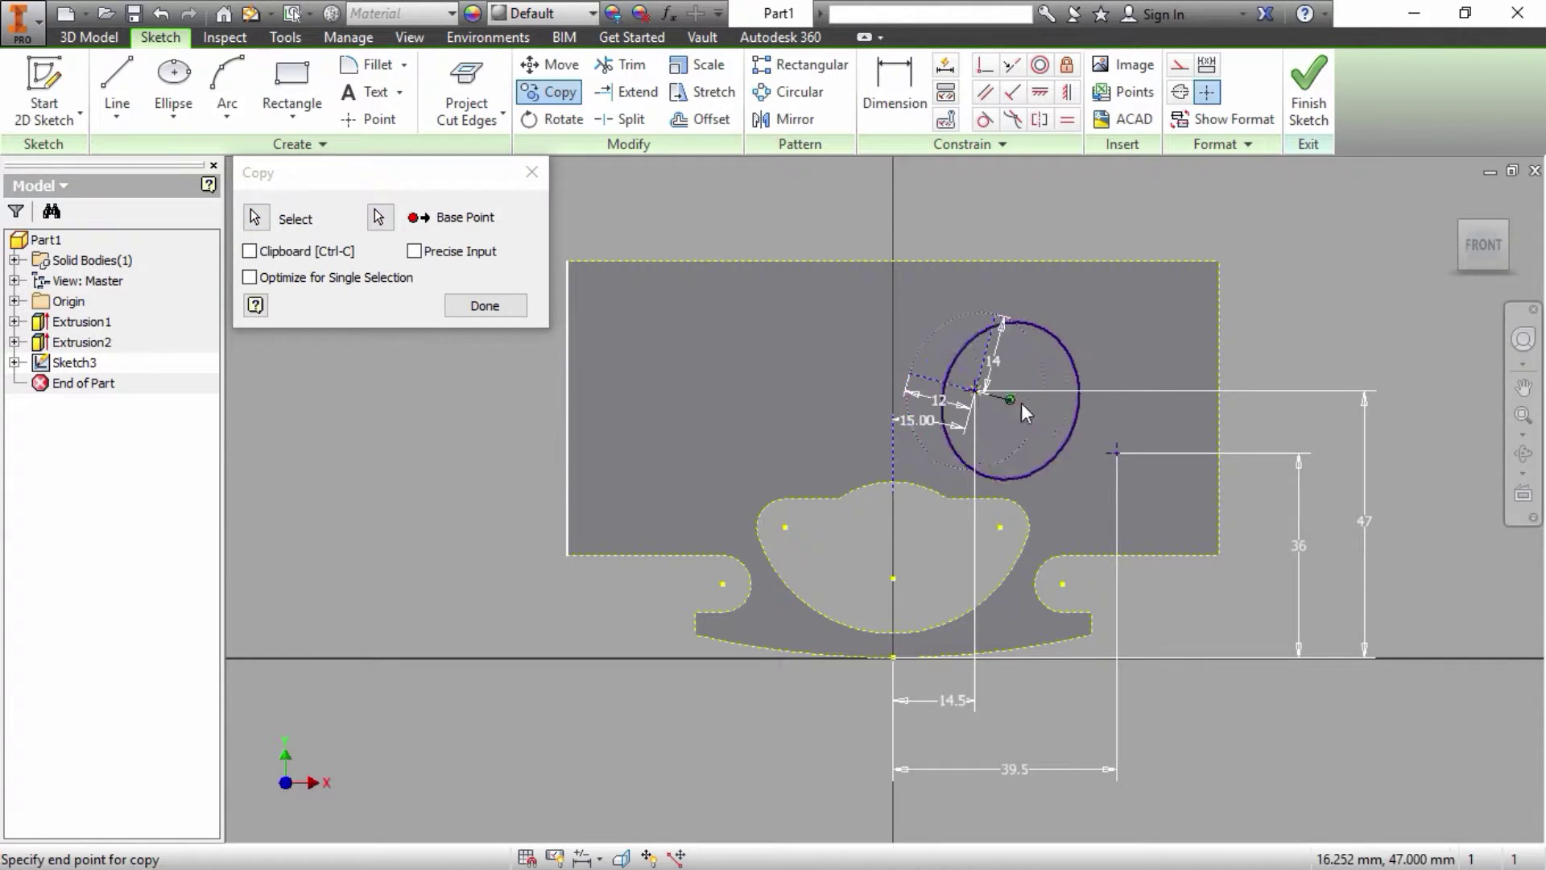
pyautogui.rightClick(1117, 452)
pyautogui.click(1141, 448)
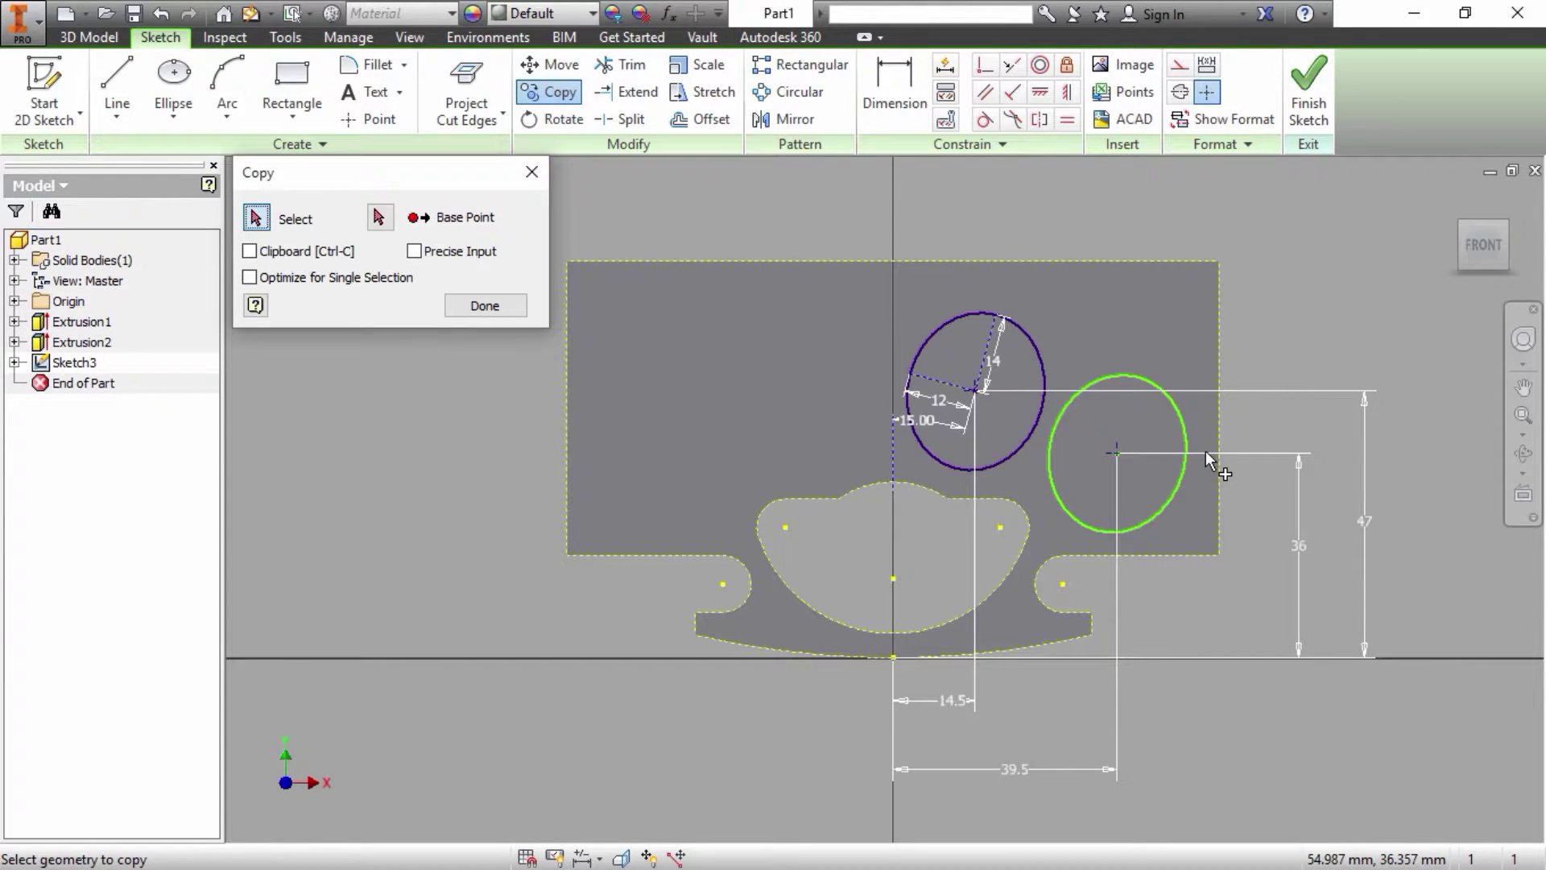
pyautogui.click(485, 307)
# Step: Mirror both ellipses across the vertical construction line
pyautogui.click(788, 119)
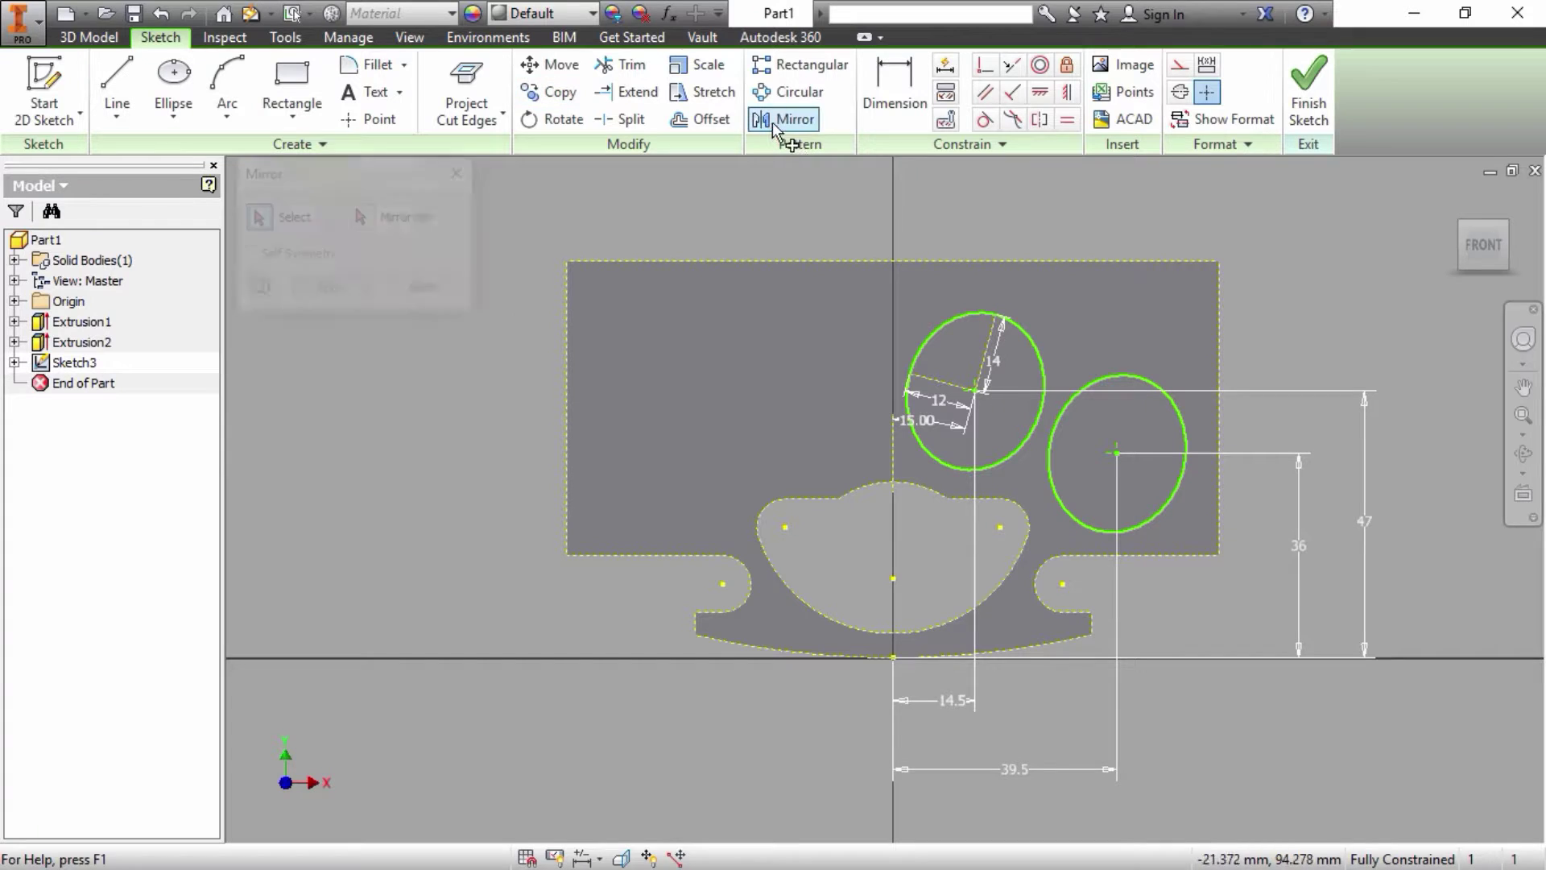
pyautogui.click(1035, 351)
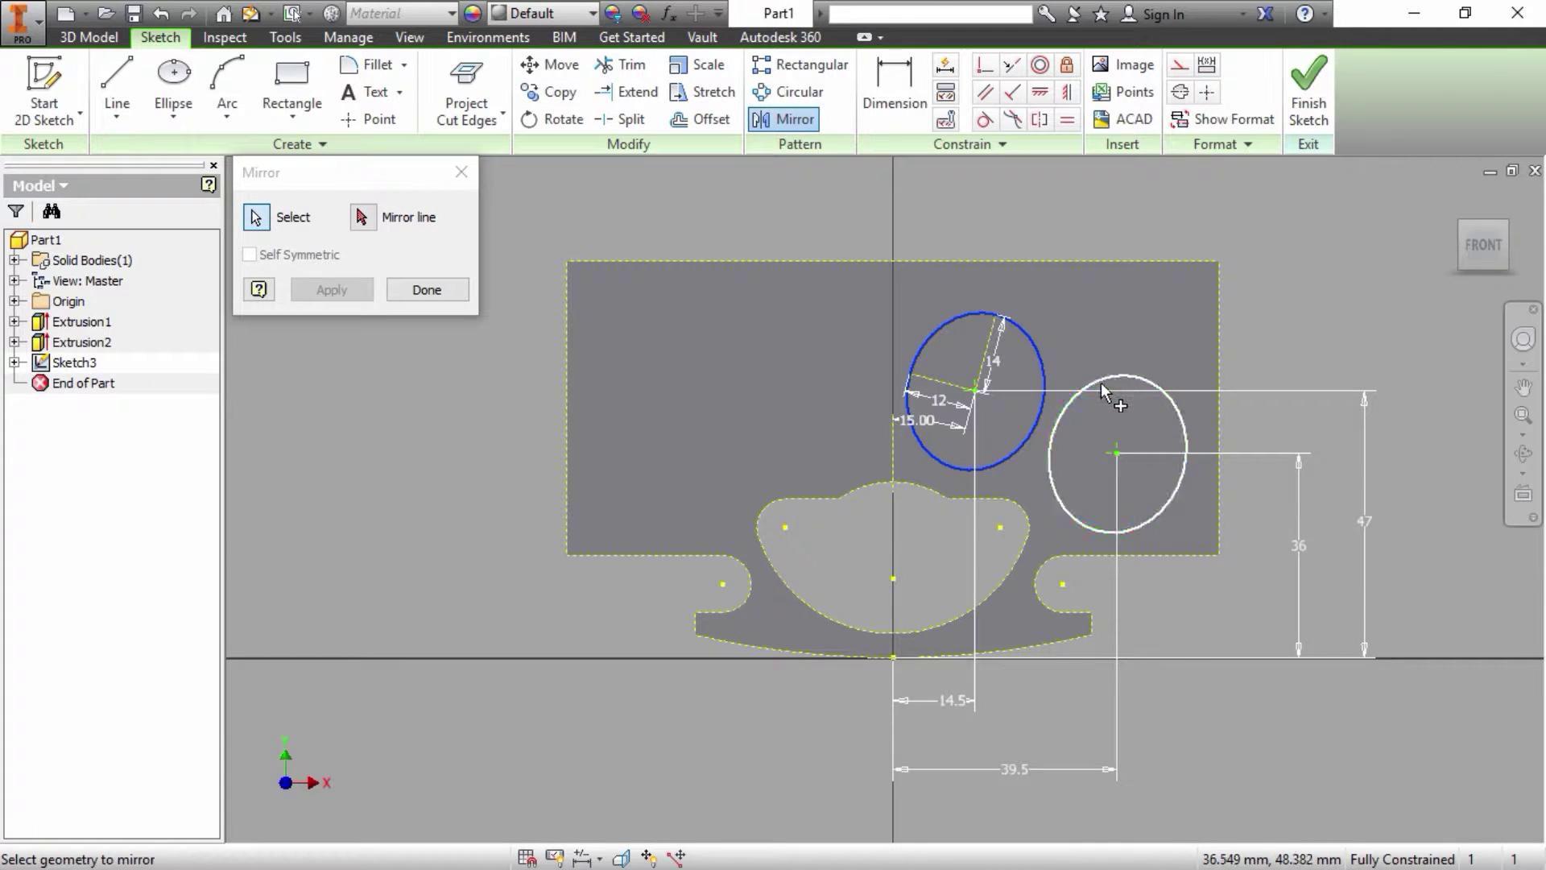
pyautogui.click(1098, 383)
pyautogui.click(362, 216)
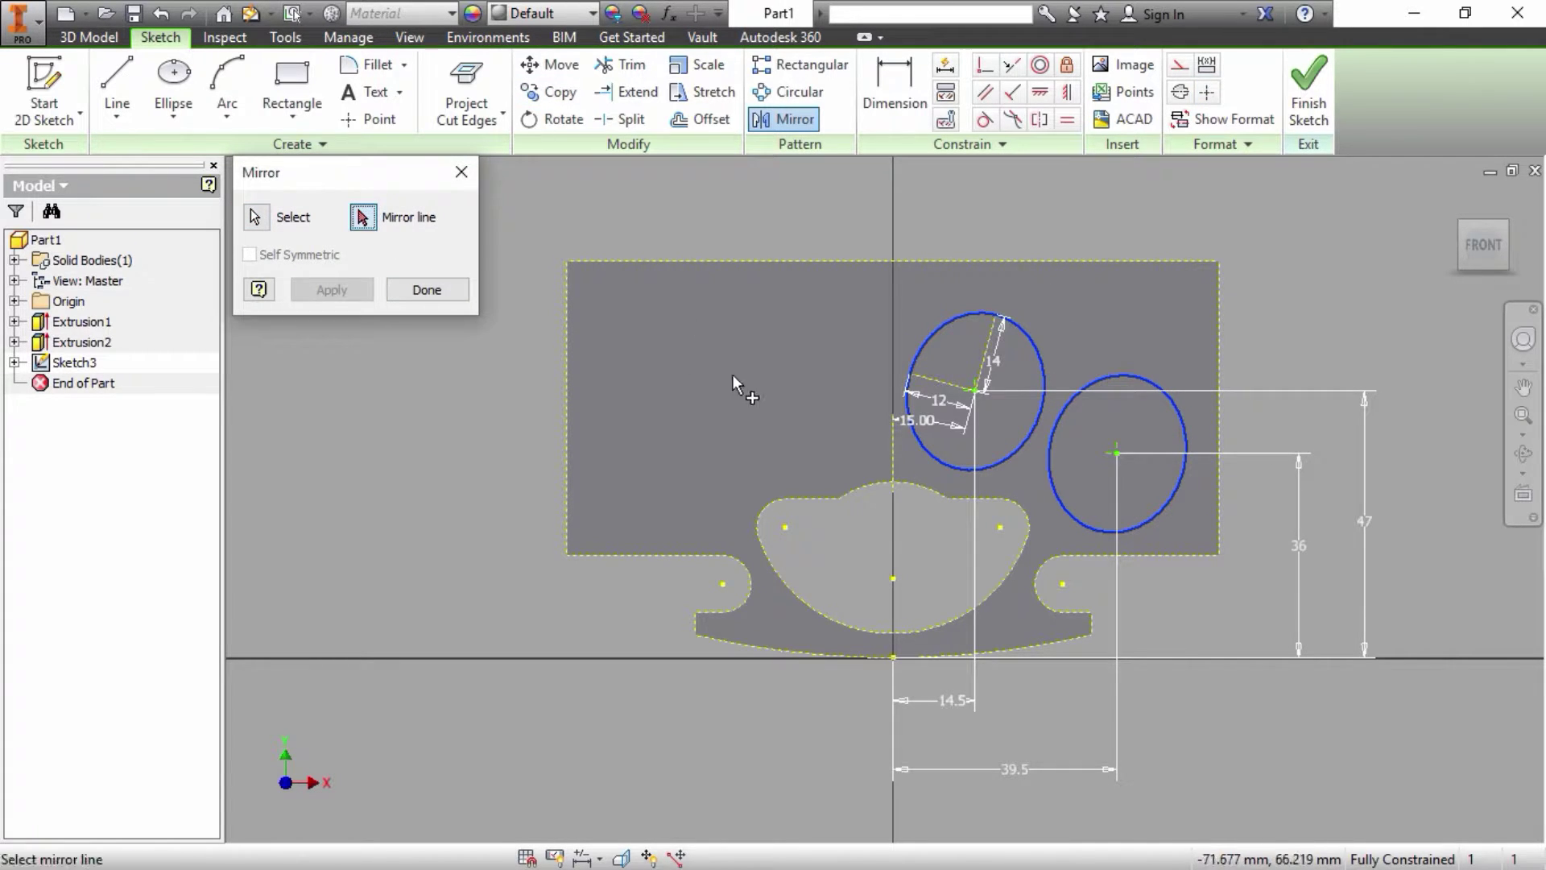
pyautogui.click(893, 455)
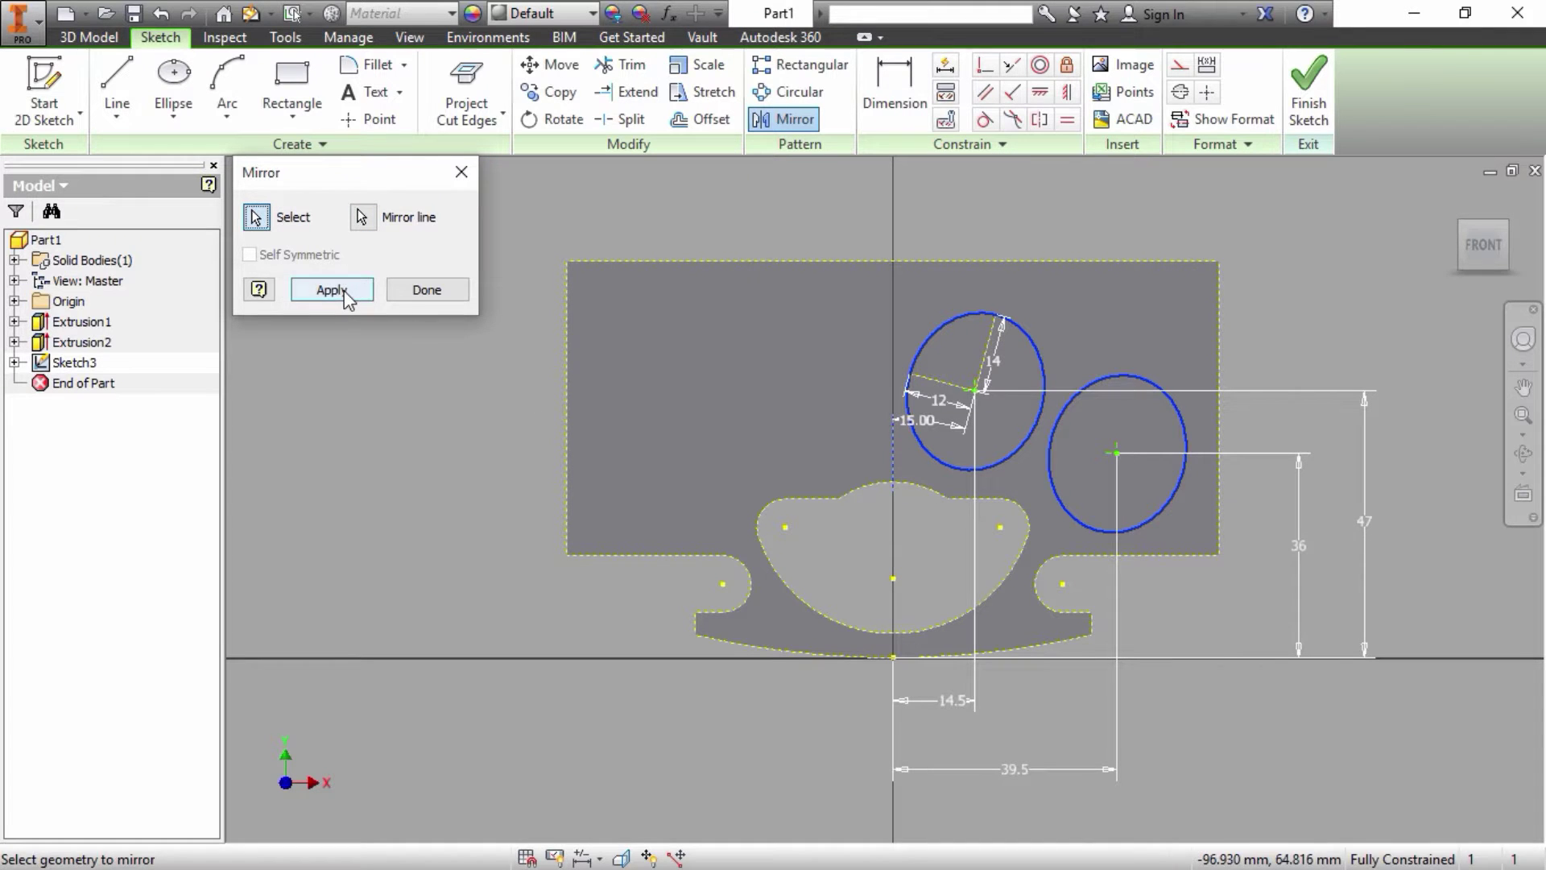
pyautogui.click(345, 291)
pyautogui.click(426, 290)
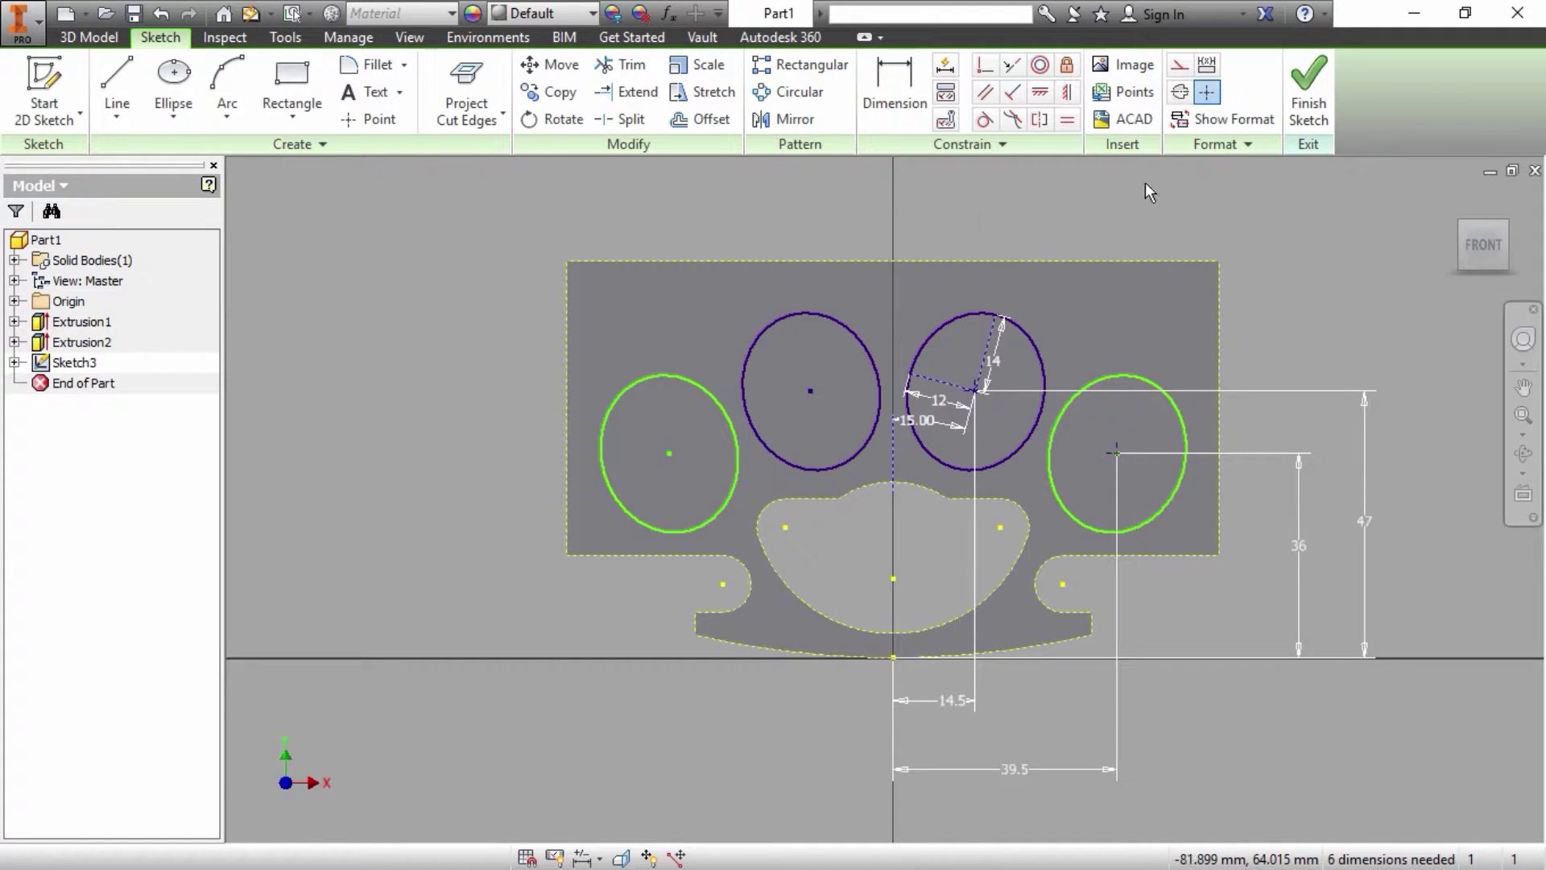
# Step: Finish the sketch and cut all four ellipses 10 mm through the plate with Extrude
pyautogui.click(1308, 92)
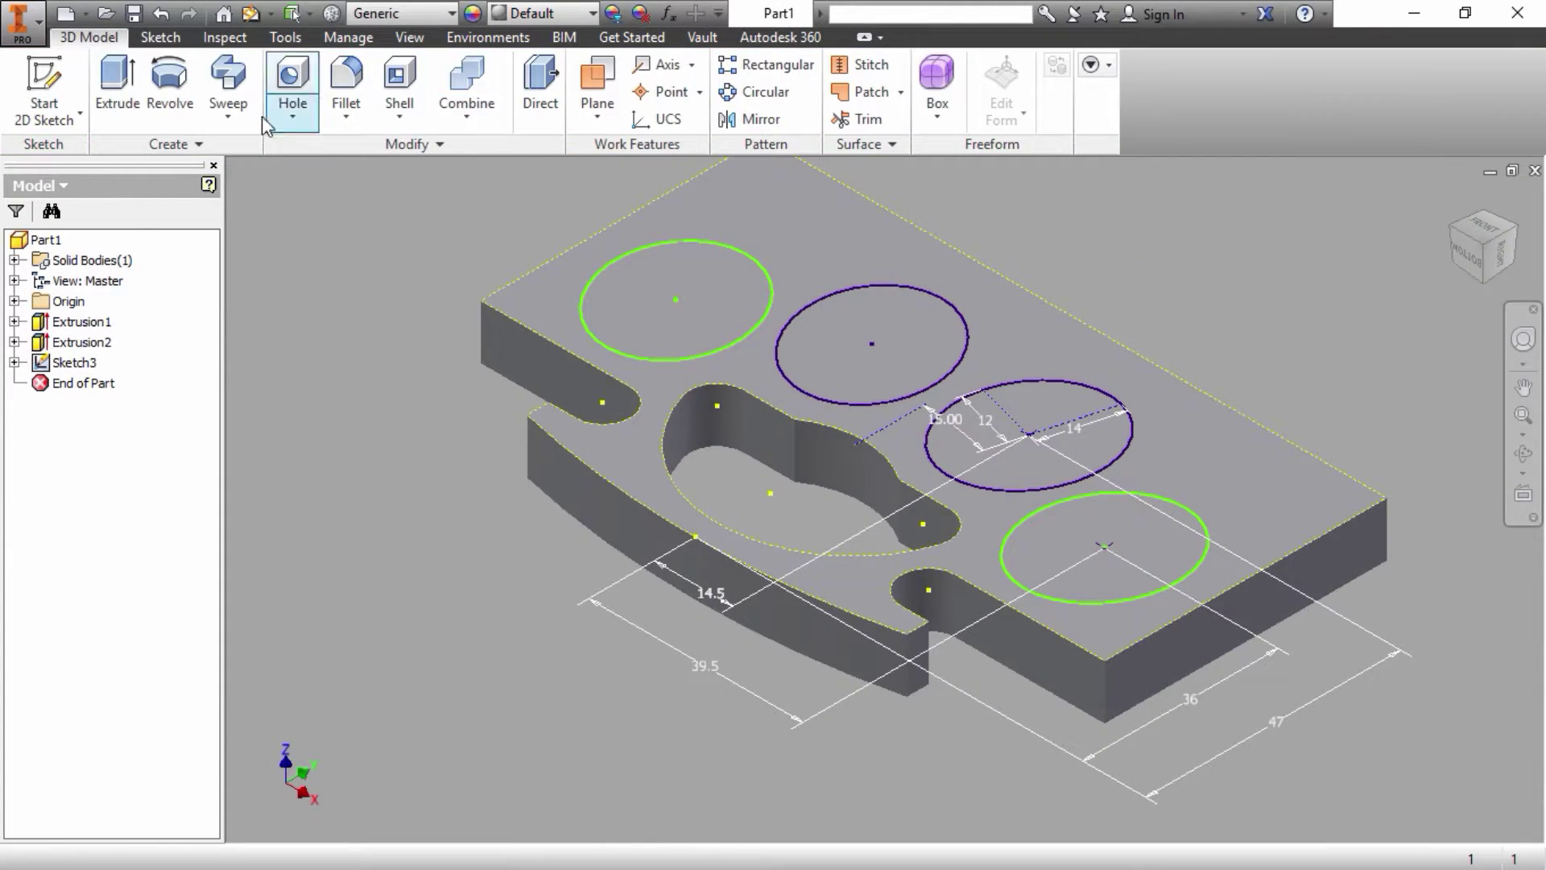
pyautogui.click(118, 89)
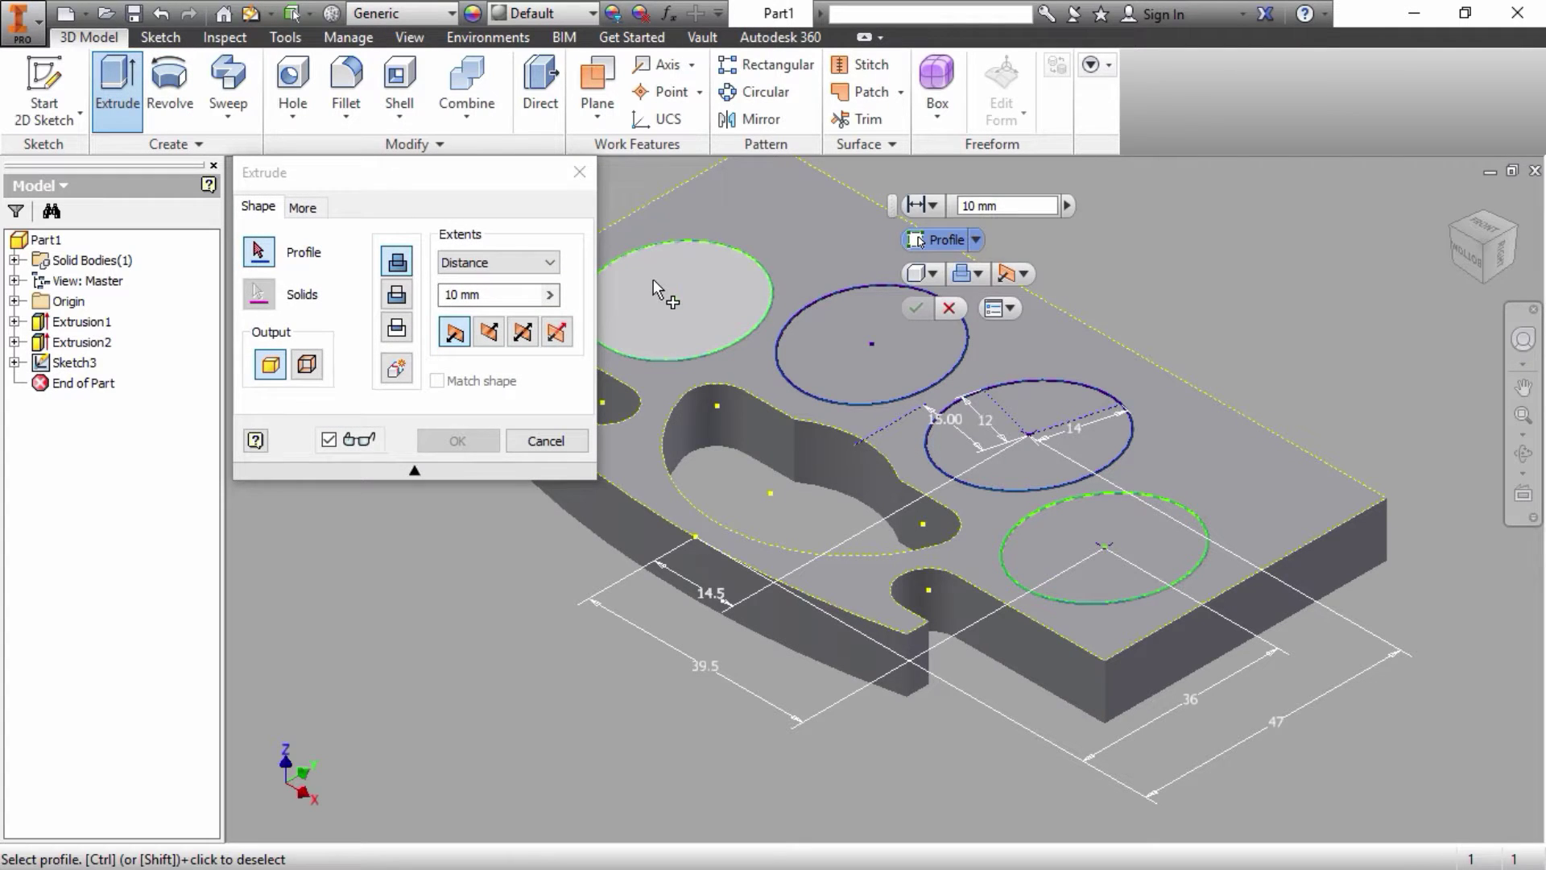
pyautogui.click(653, 279)
pyautogui.click(847, 346)
pyautogui.click(1010, 421)
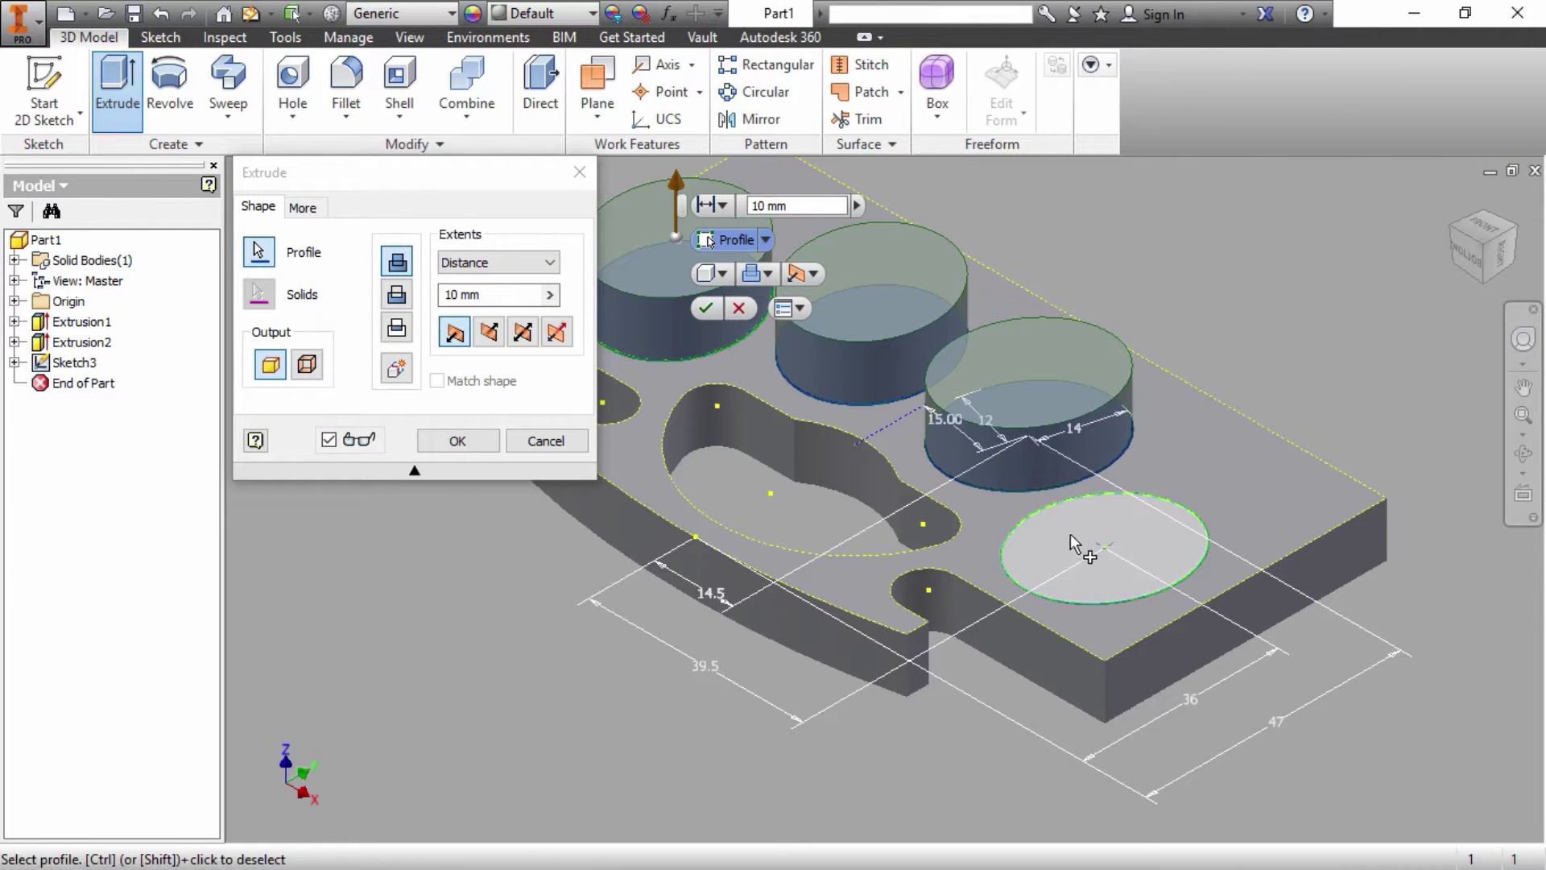
pyautogui.click(1070, 533)
pyautogui.click(397, 294)
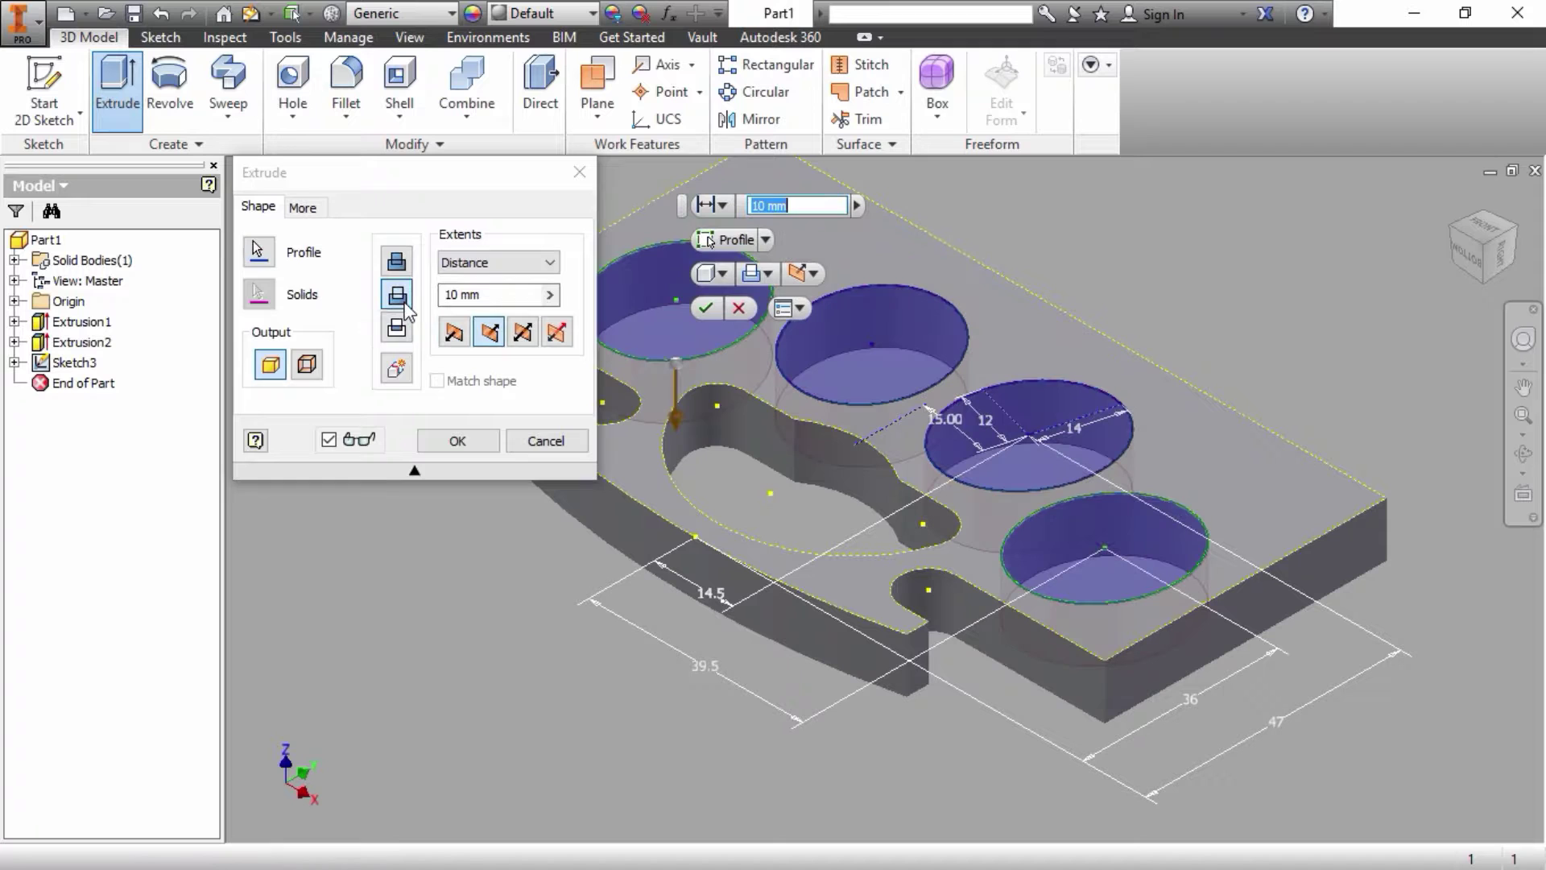
pyautogui.click(445, 425)
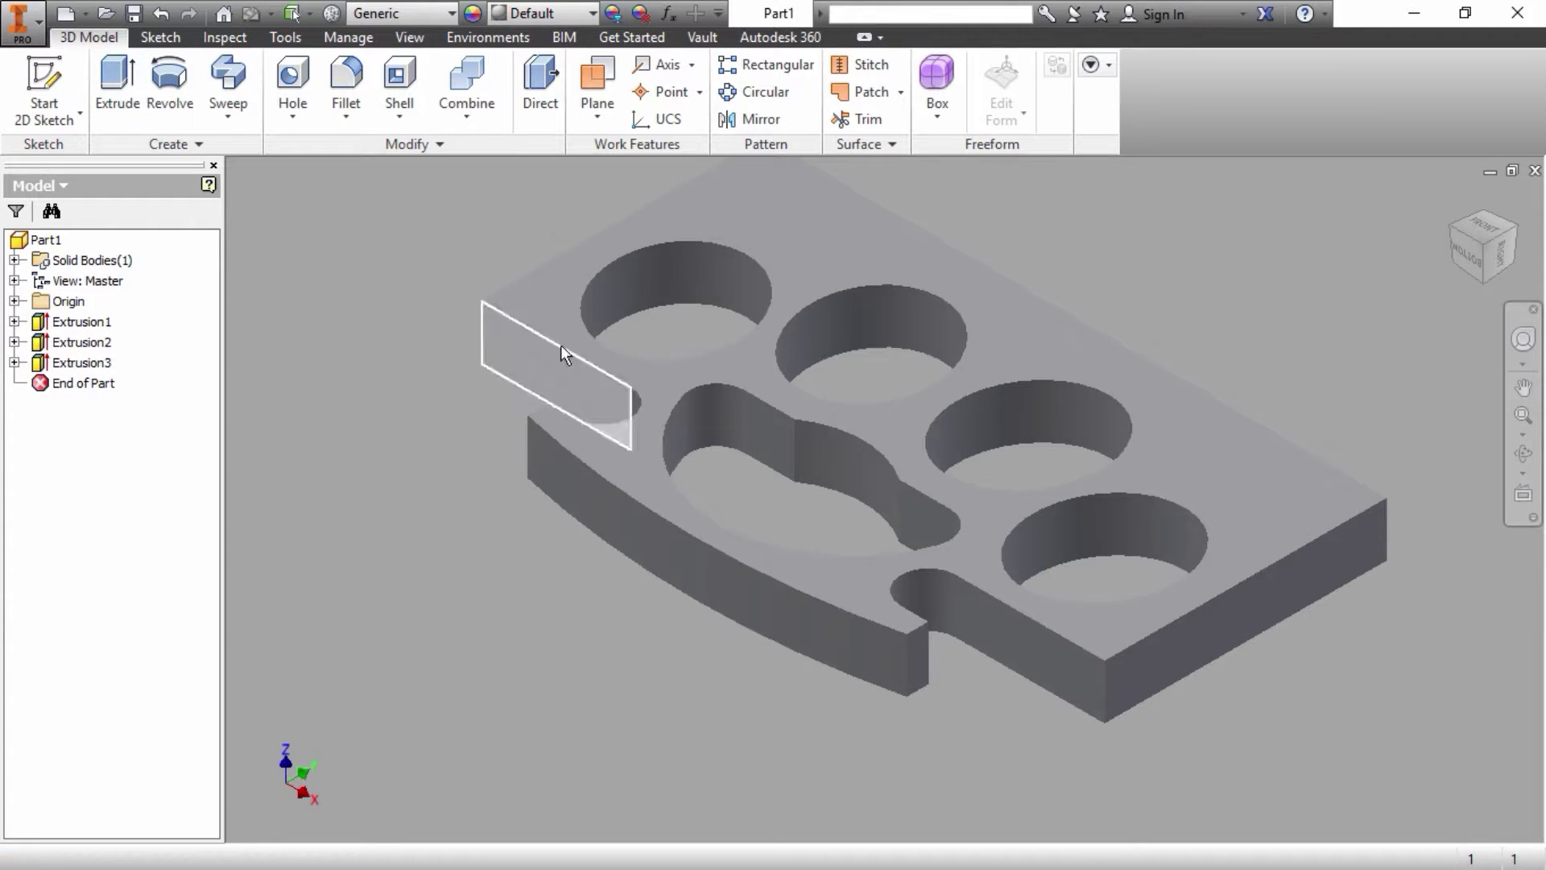
# Step: Start a new sketch on the plate's front face and project its cut edges
pyautogui.click(805, 218)
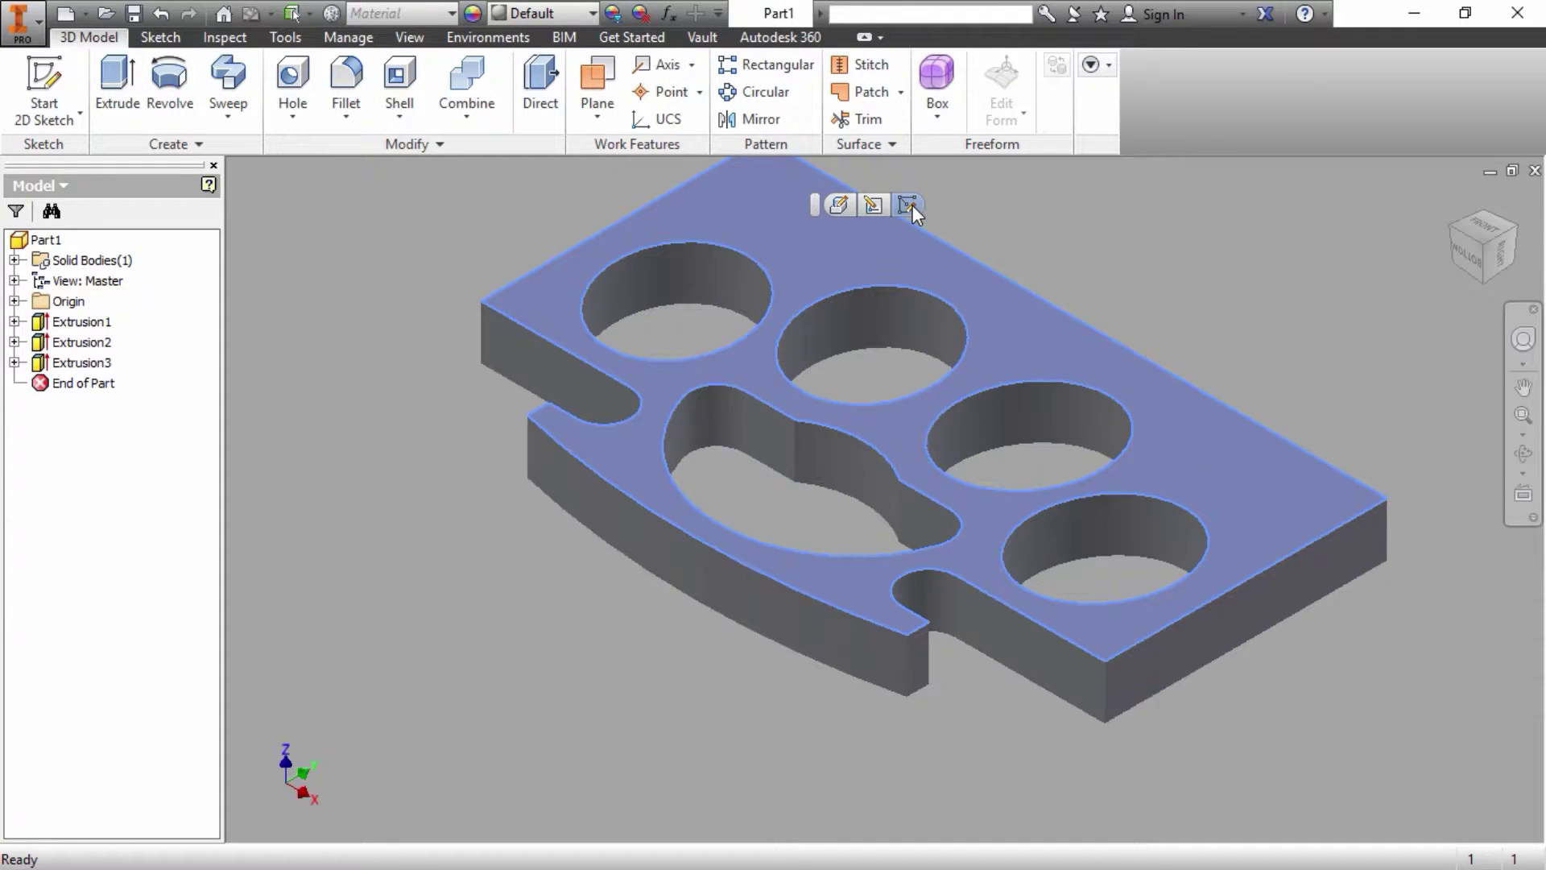
pyautogui.click(907, 204)
pyautogui.moveTo(885, 206); pyautogui.dragTo(857, 504, button='middle')
pyautogui.click(464, 76)
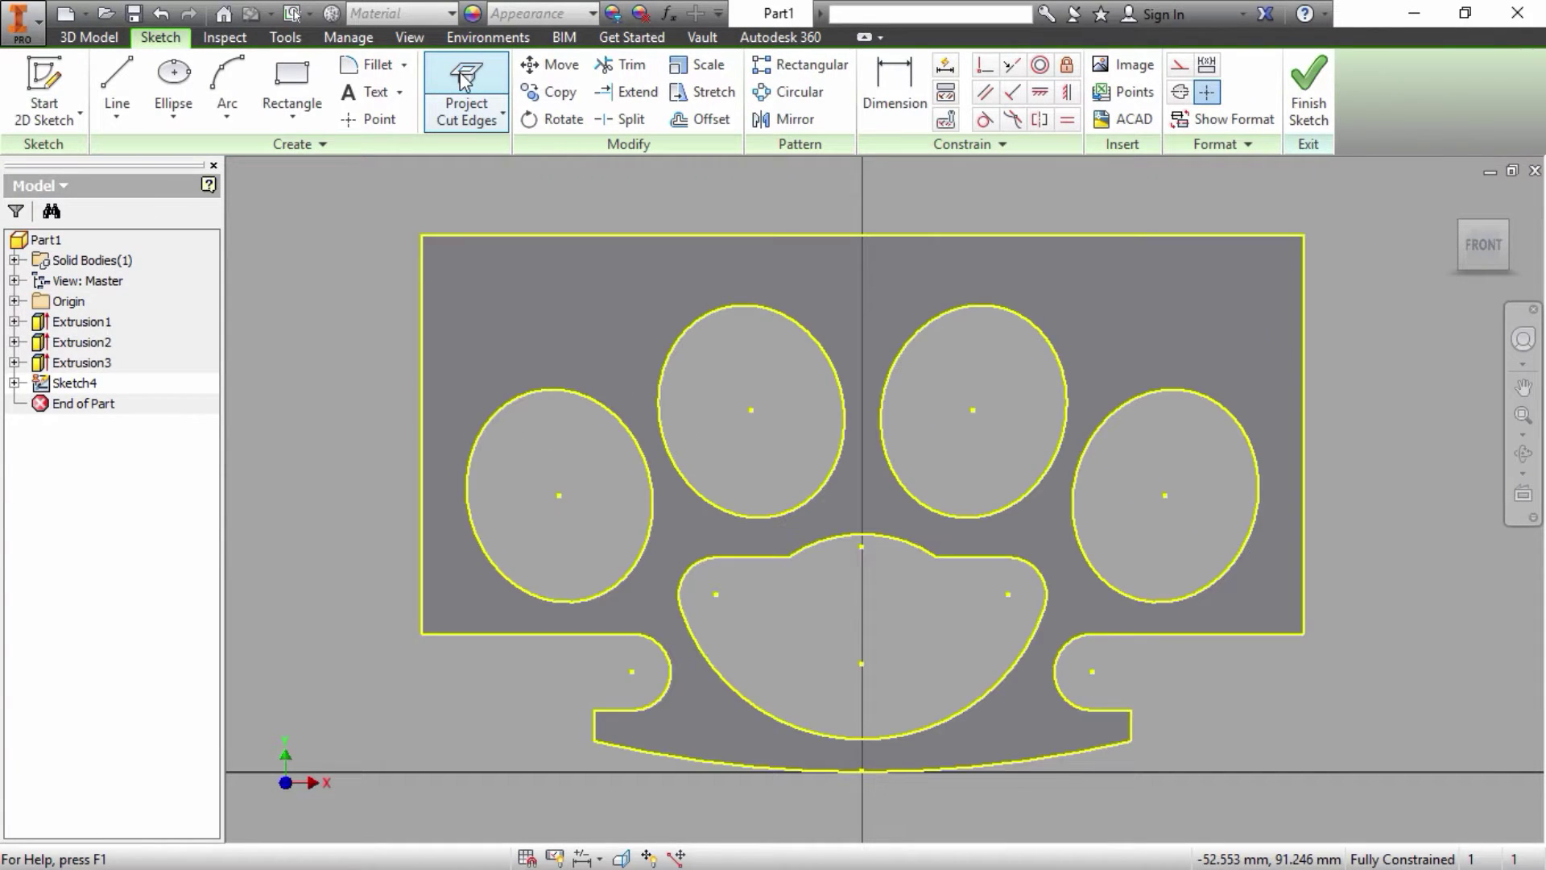
# Step: Convert all the projected plate, cutout and elliptical hole edges to construction geometry
pyautogui.scroll(-3, 450, 172)
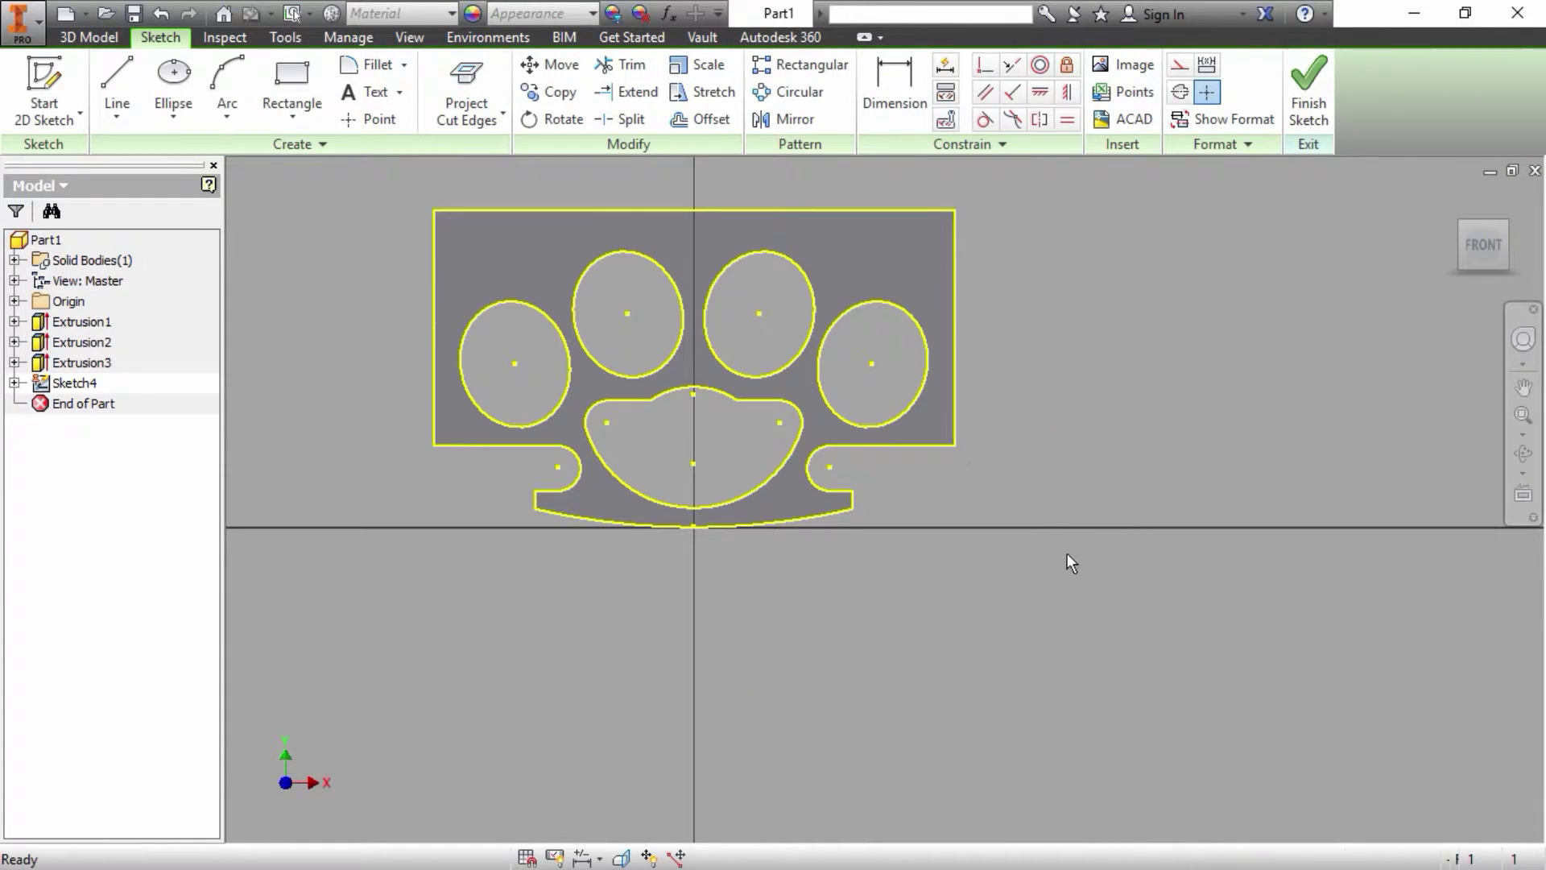
pyautogui.moveTo(1064, 550); pyautogui.dragTo(385, 181)
pyautogui.rightClick(385, 181)
pyautogui.click(467, 177)
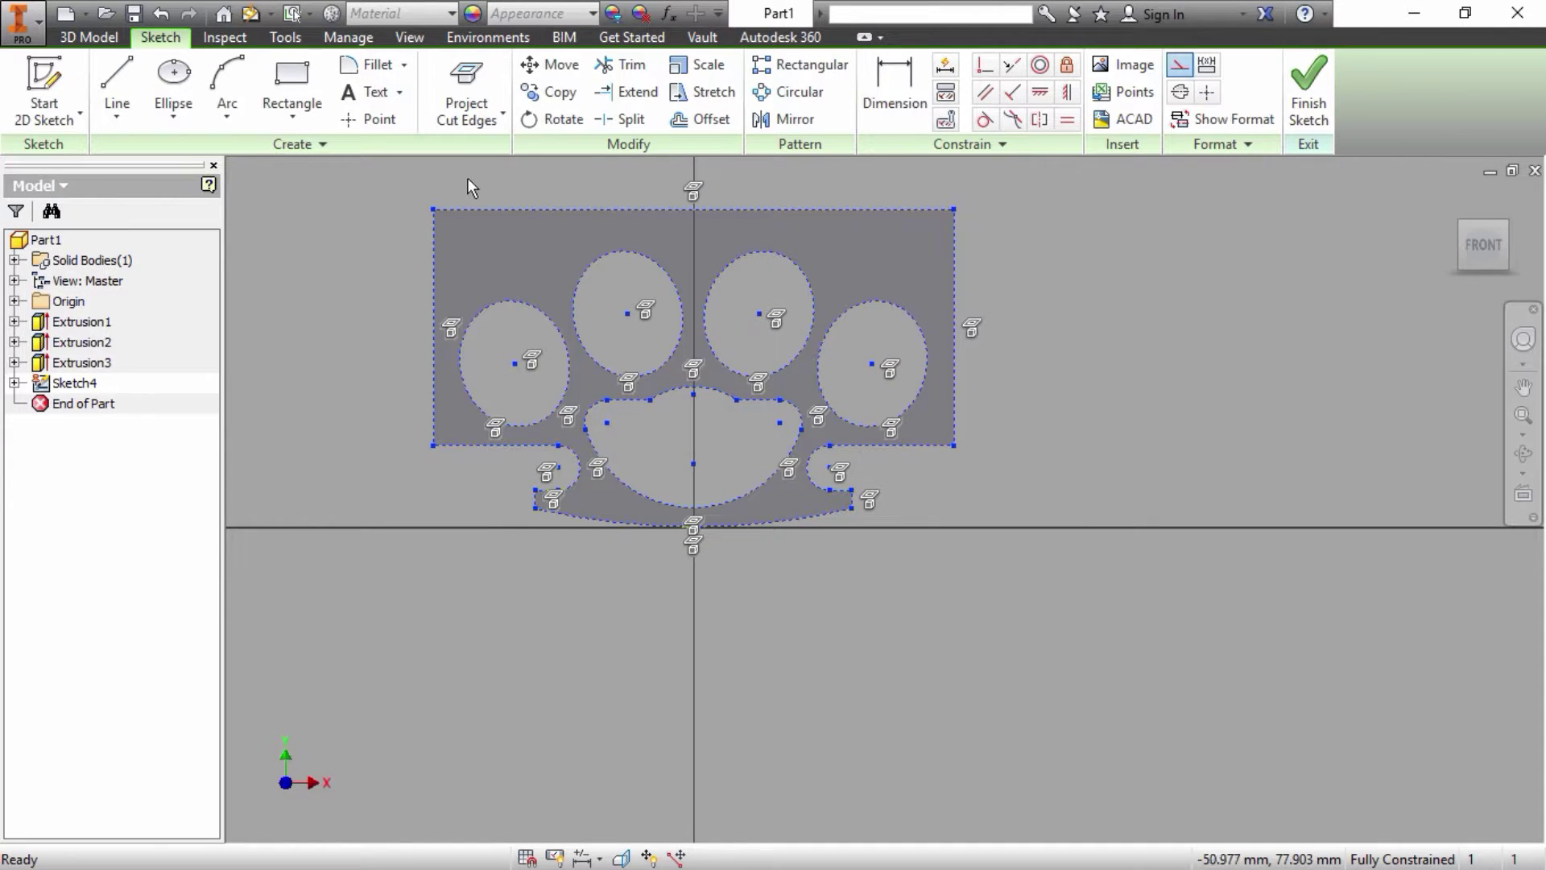
pyautogui.click(387, 215)
pyautogui.moveTo(387, 216); pyautogui.dragTo(447, 306, button='middle')
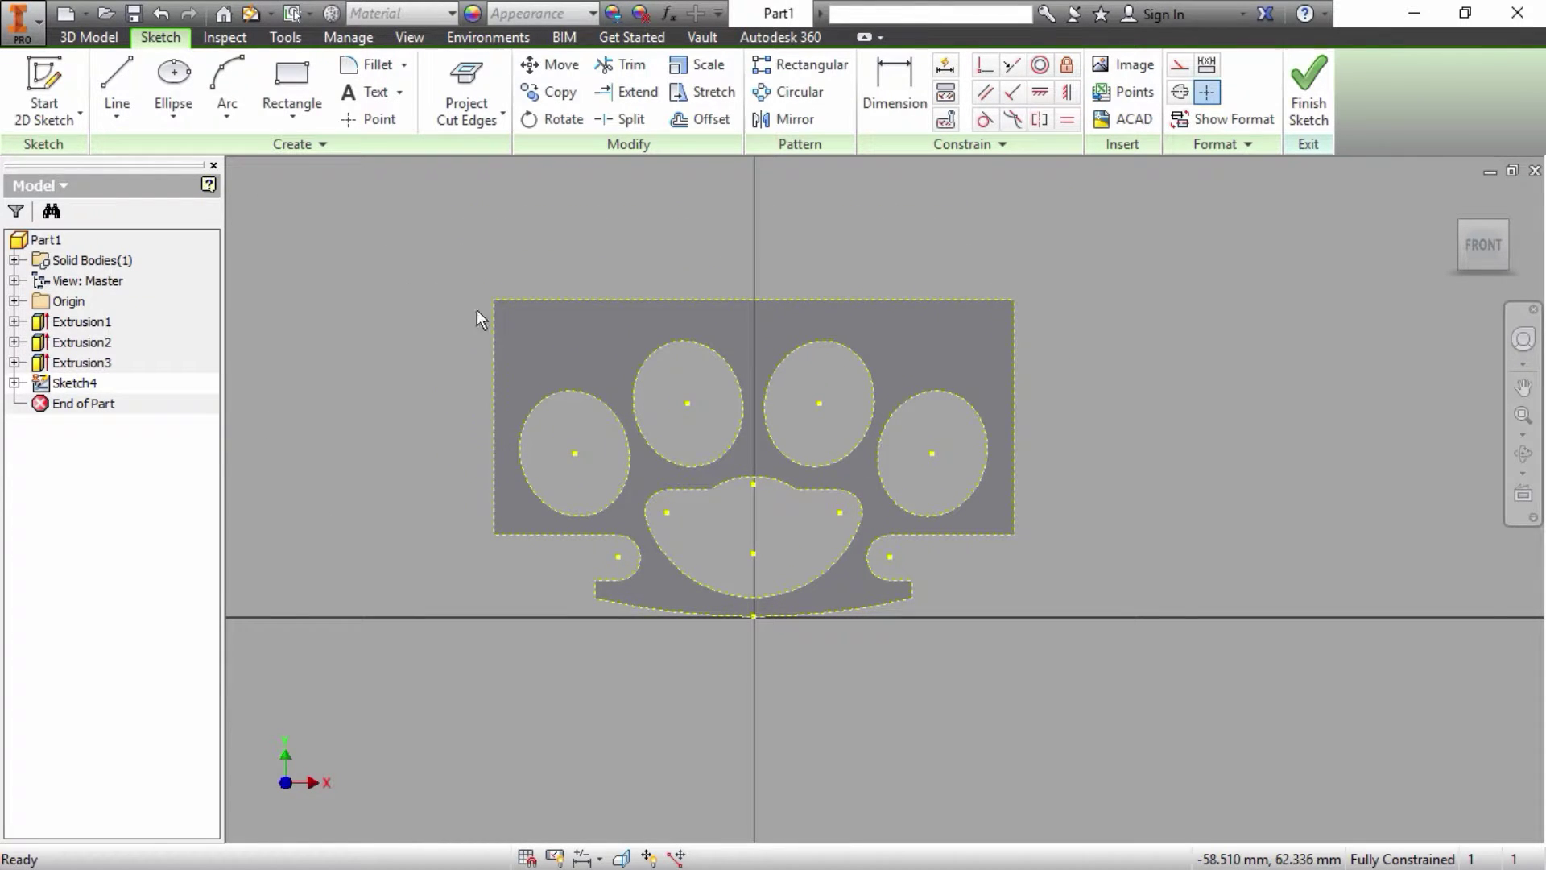
# Step: Draw a 26 mm diameter centre-point circle just above the plate's upper edge, centred on the vertical axis
pyautogui.click(179, 111)
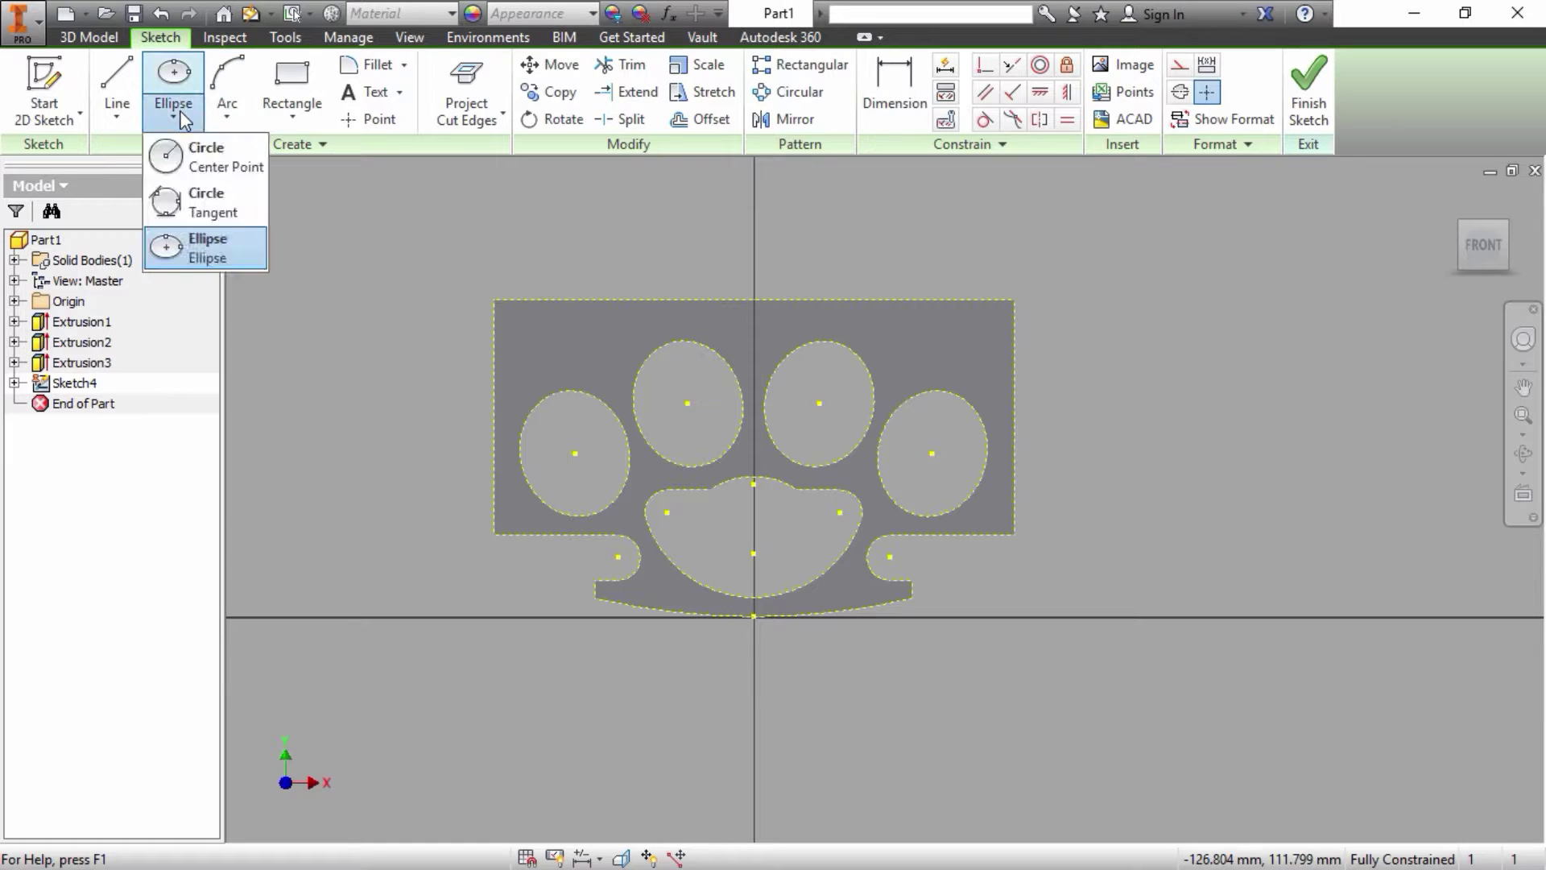
pyautogui.click(190, 166)
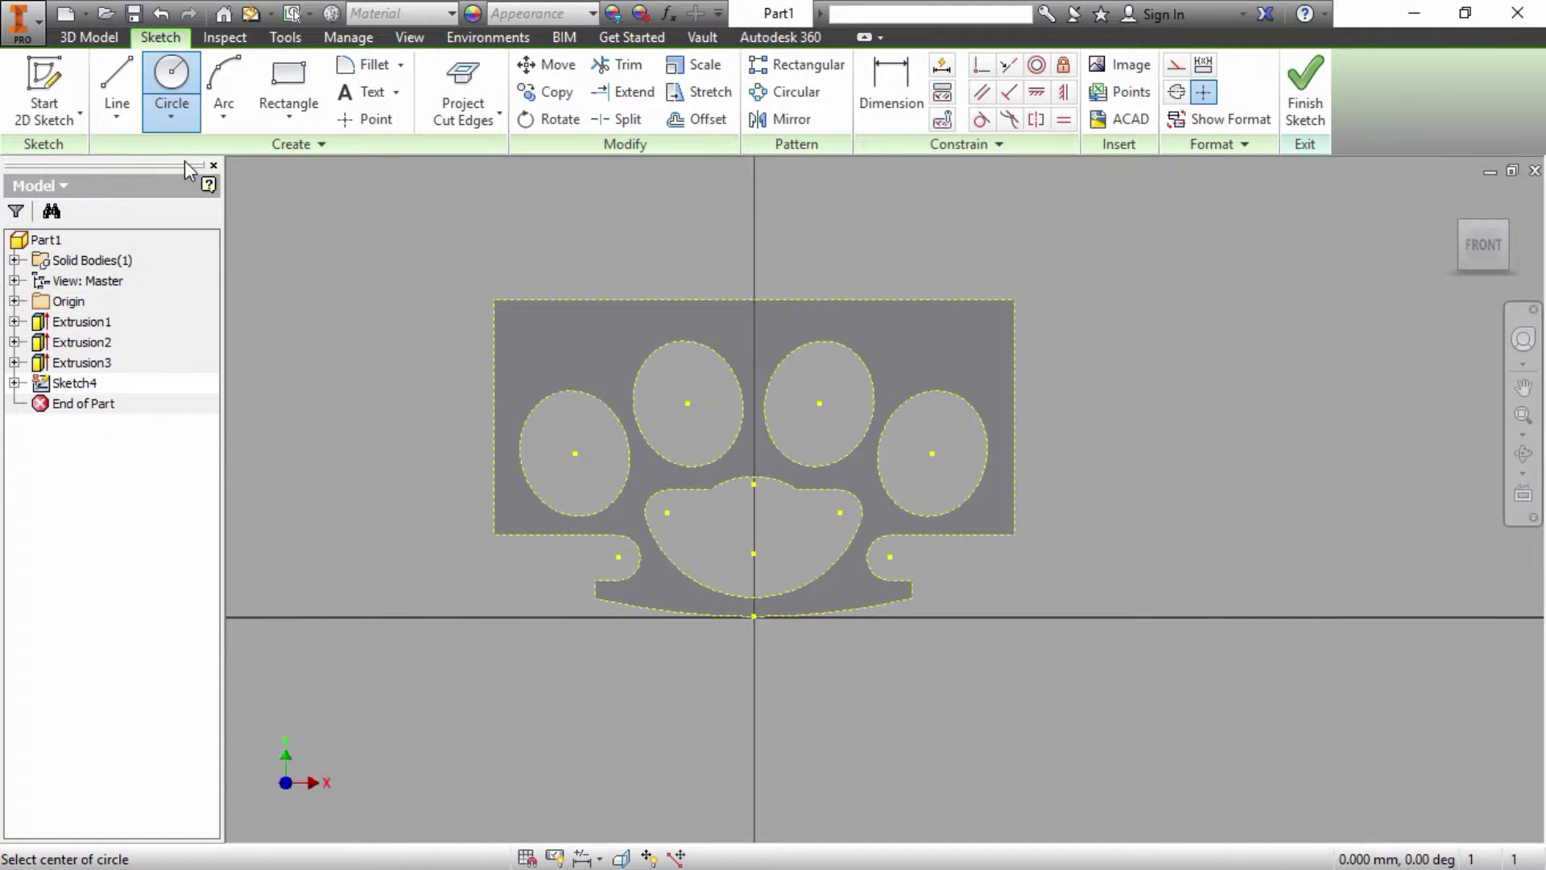
pyautogui.rightClick(951, 280)
pyautogui.click(1003, 283)
pyautogui.click(1486, 251)
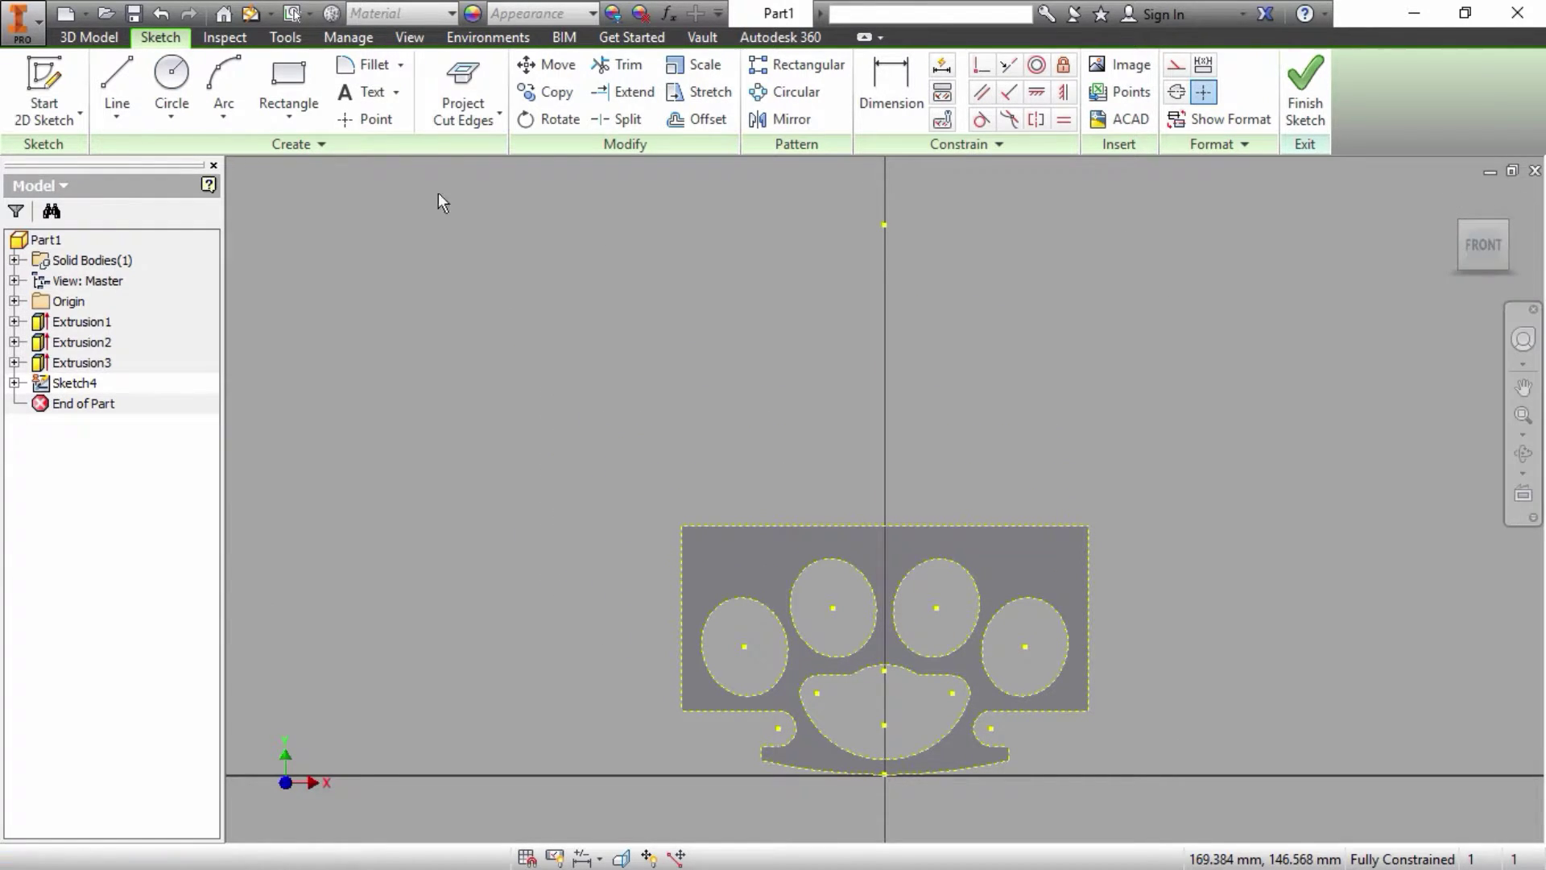
pyautogui.click(175, 81)
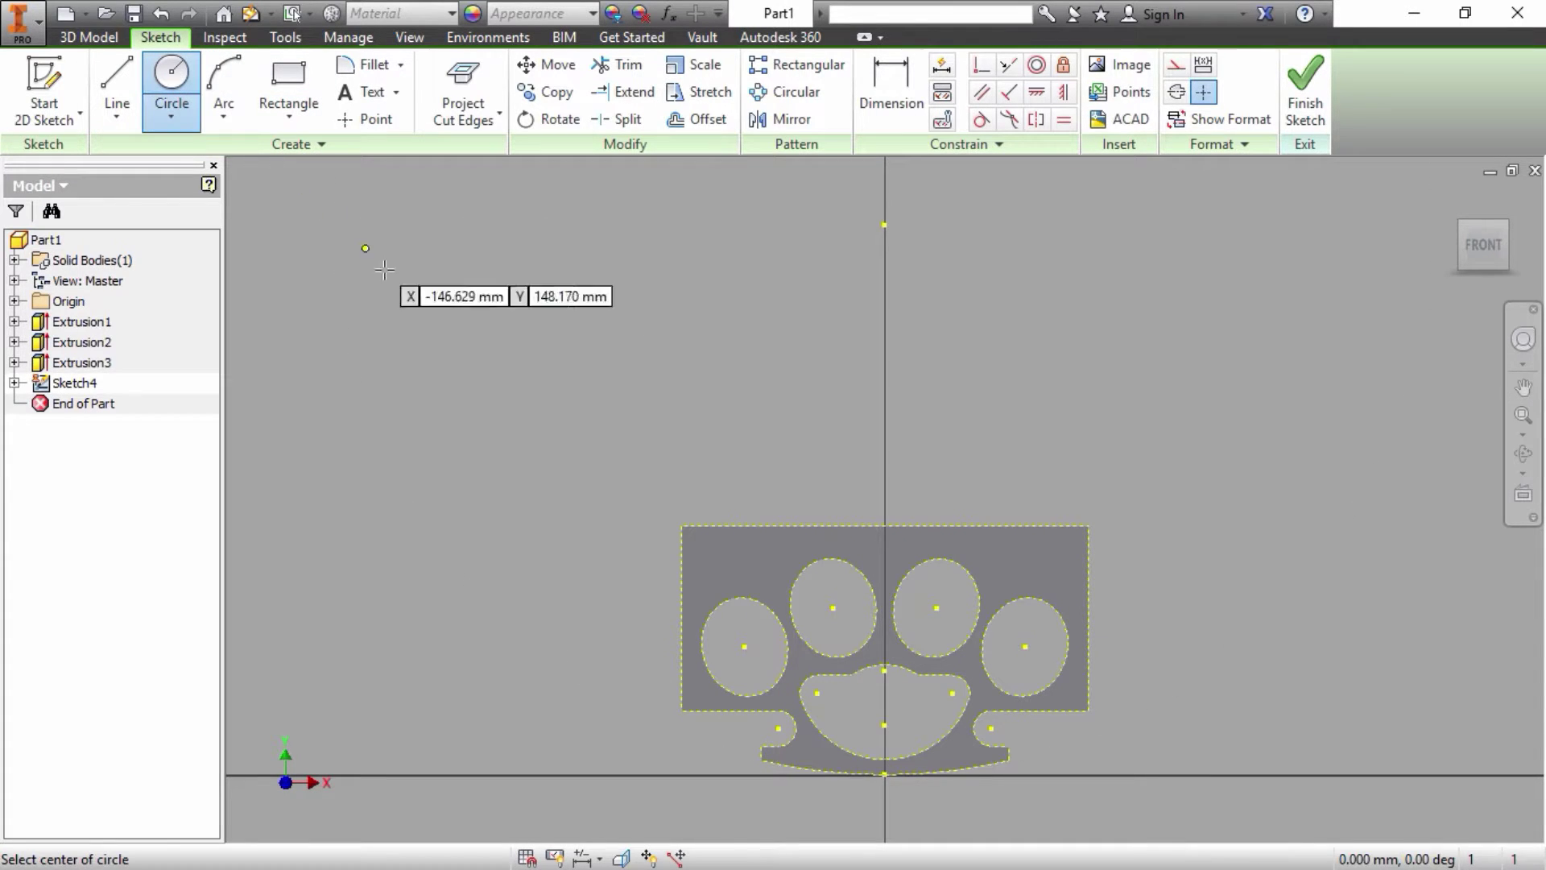
pyautogui.click(889, 503)
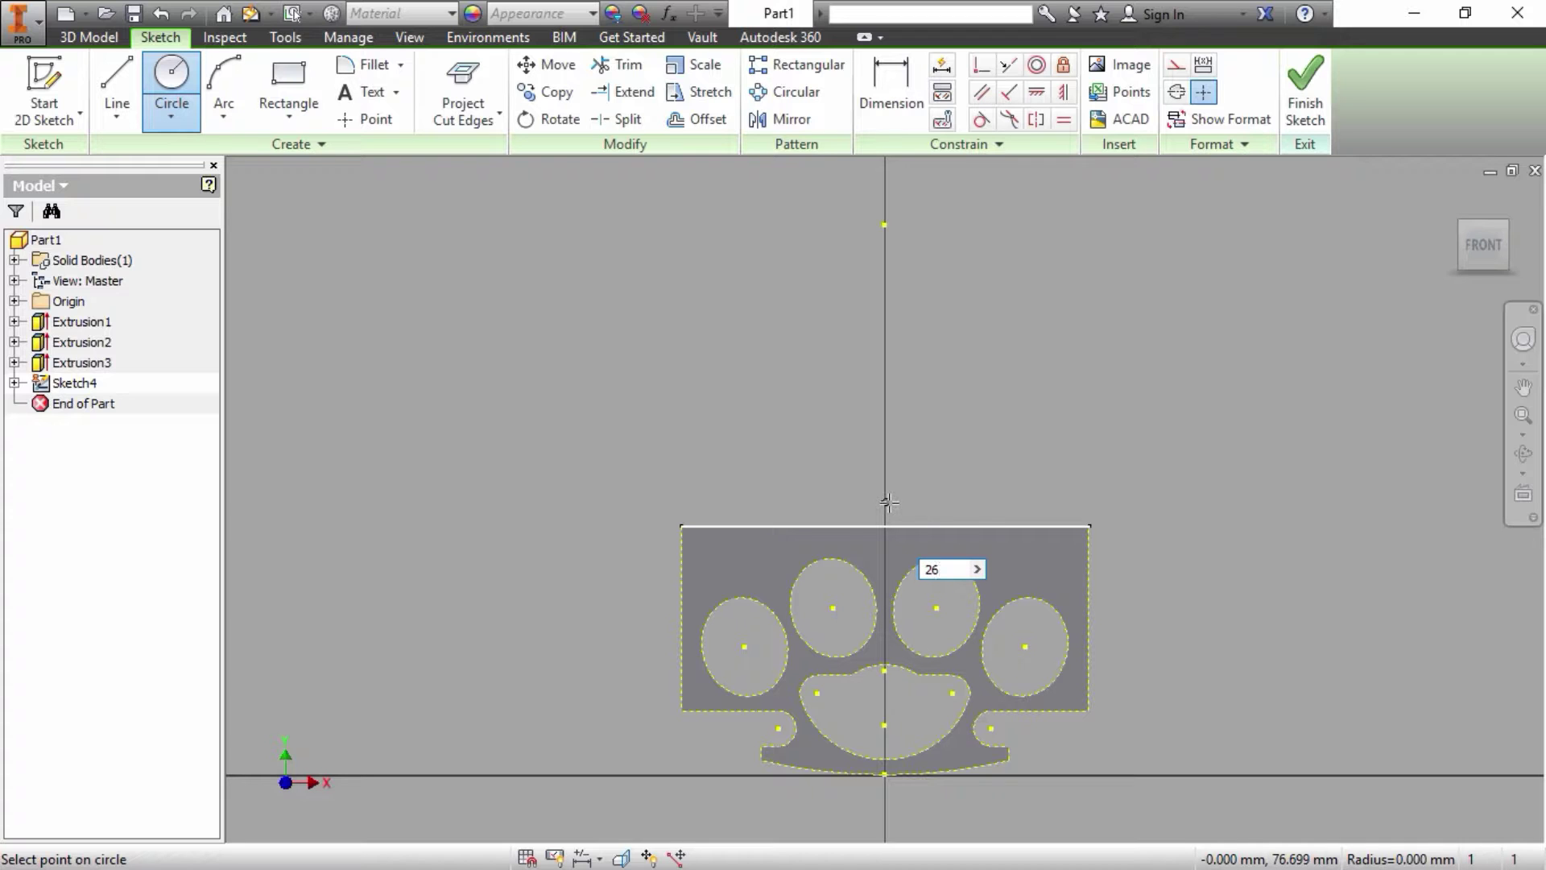
pyautogui.write('26')
pyautogui.press('Return')
pyautogui.scroll(5, 889, 503)
pyautogui.rightClick(889, 502)
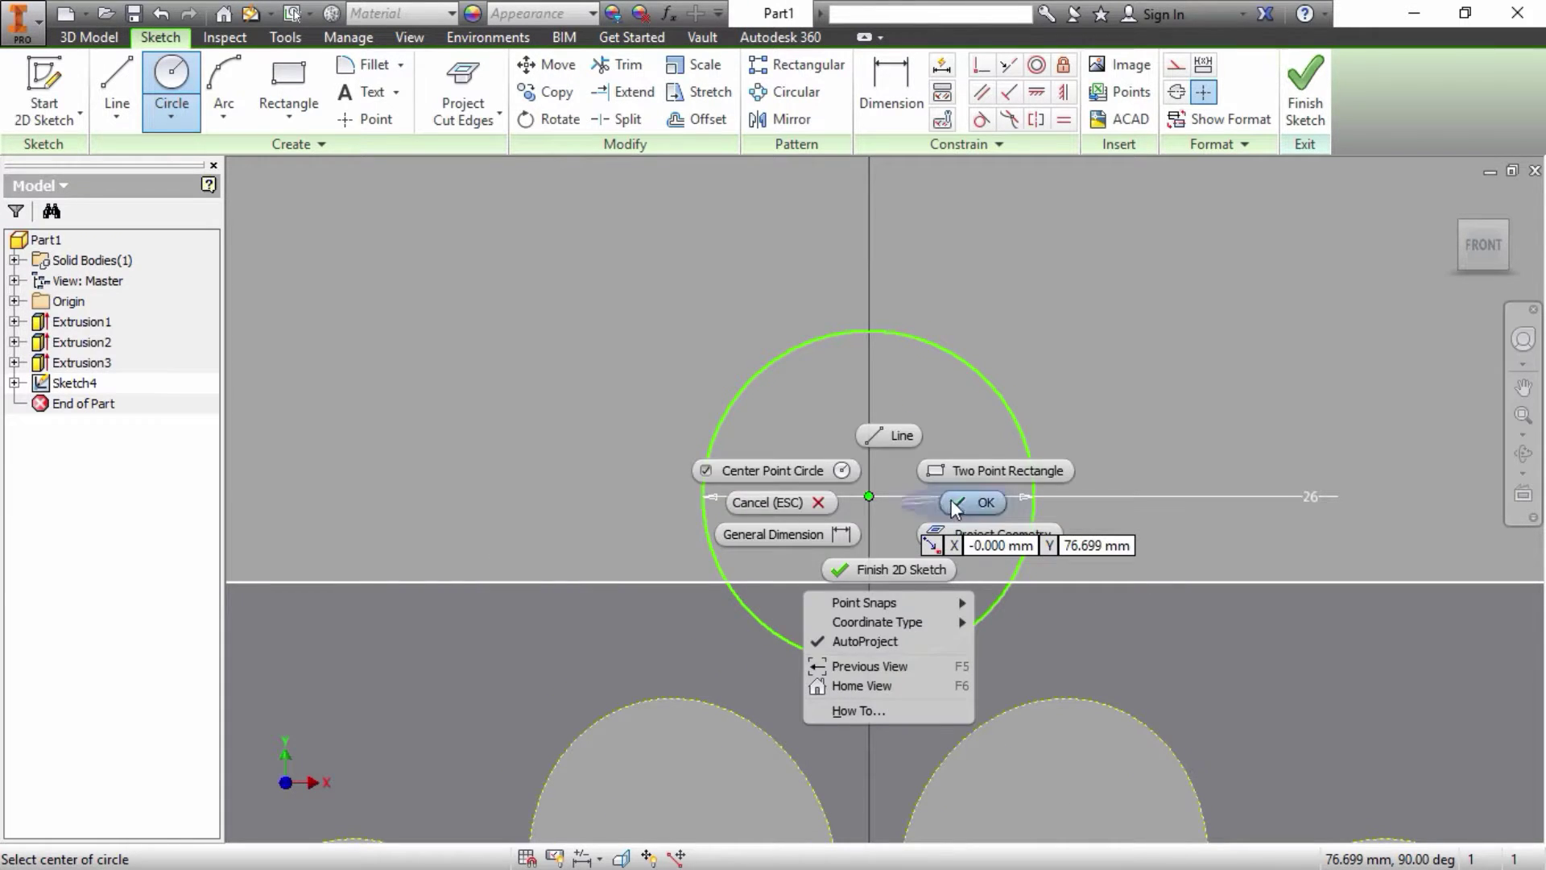
pyautogui.click(958, 503)
# Step: Apply a vertical constraint between the circle's centre and the centre point of the rounded cutout's lower arc
pyautogui.moveTo(1122, 612)
pyautogui.mouseDown(button='middle')
pyautogui.moveTo(1091, 536)
pyautogui.moveTo(1098, 335)
pyautogui.mouseUp(button='middle')
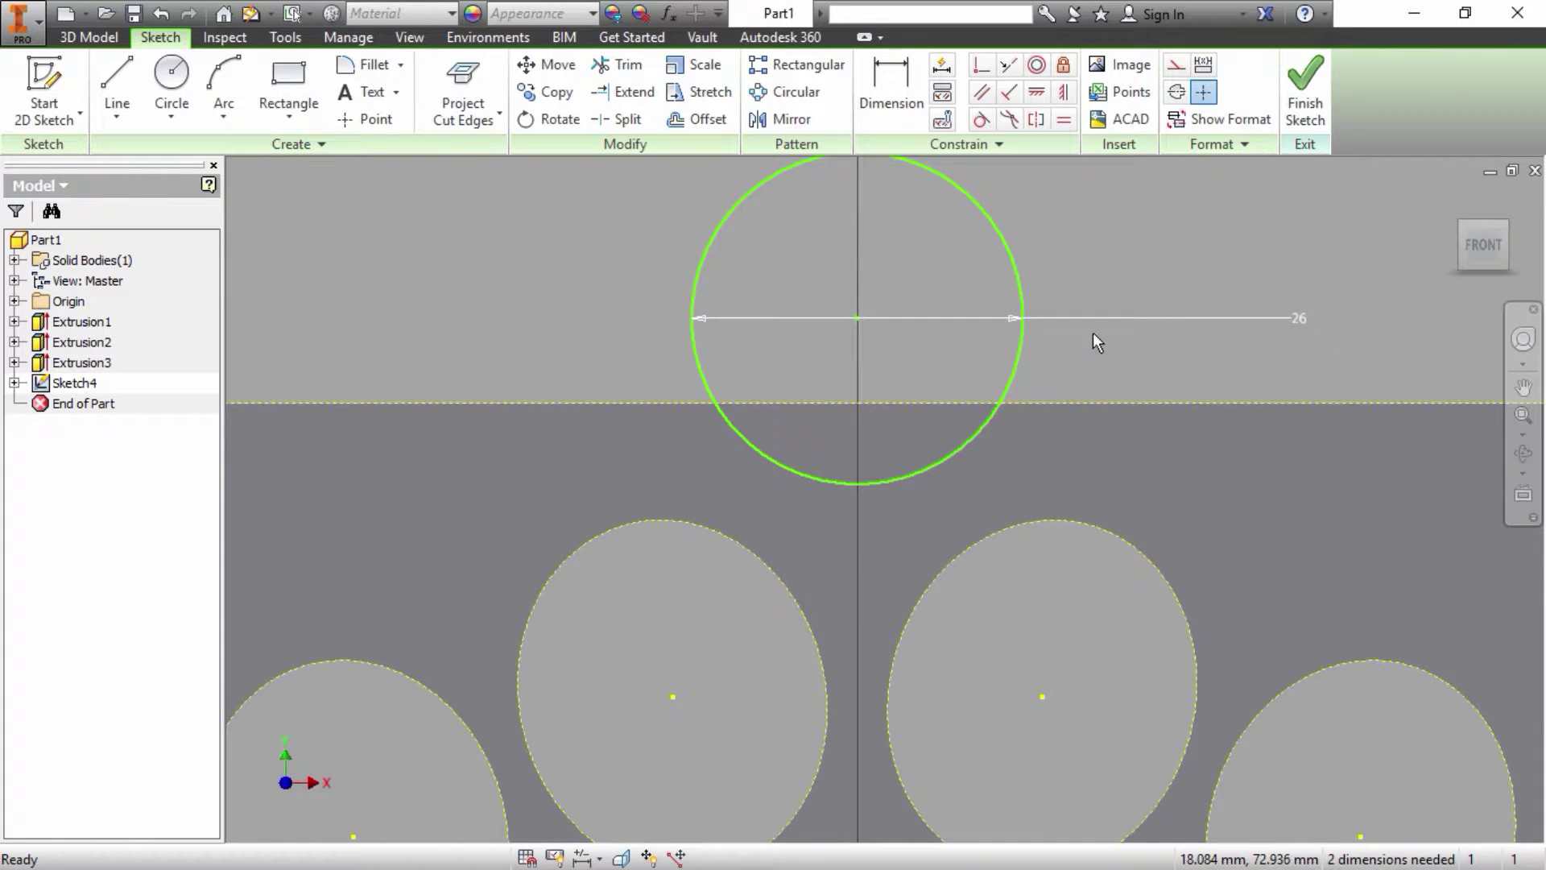
pyautogui.click(1064, 92)
pyautogui.click(863, 317)
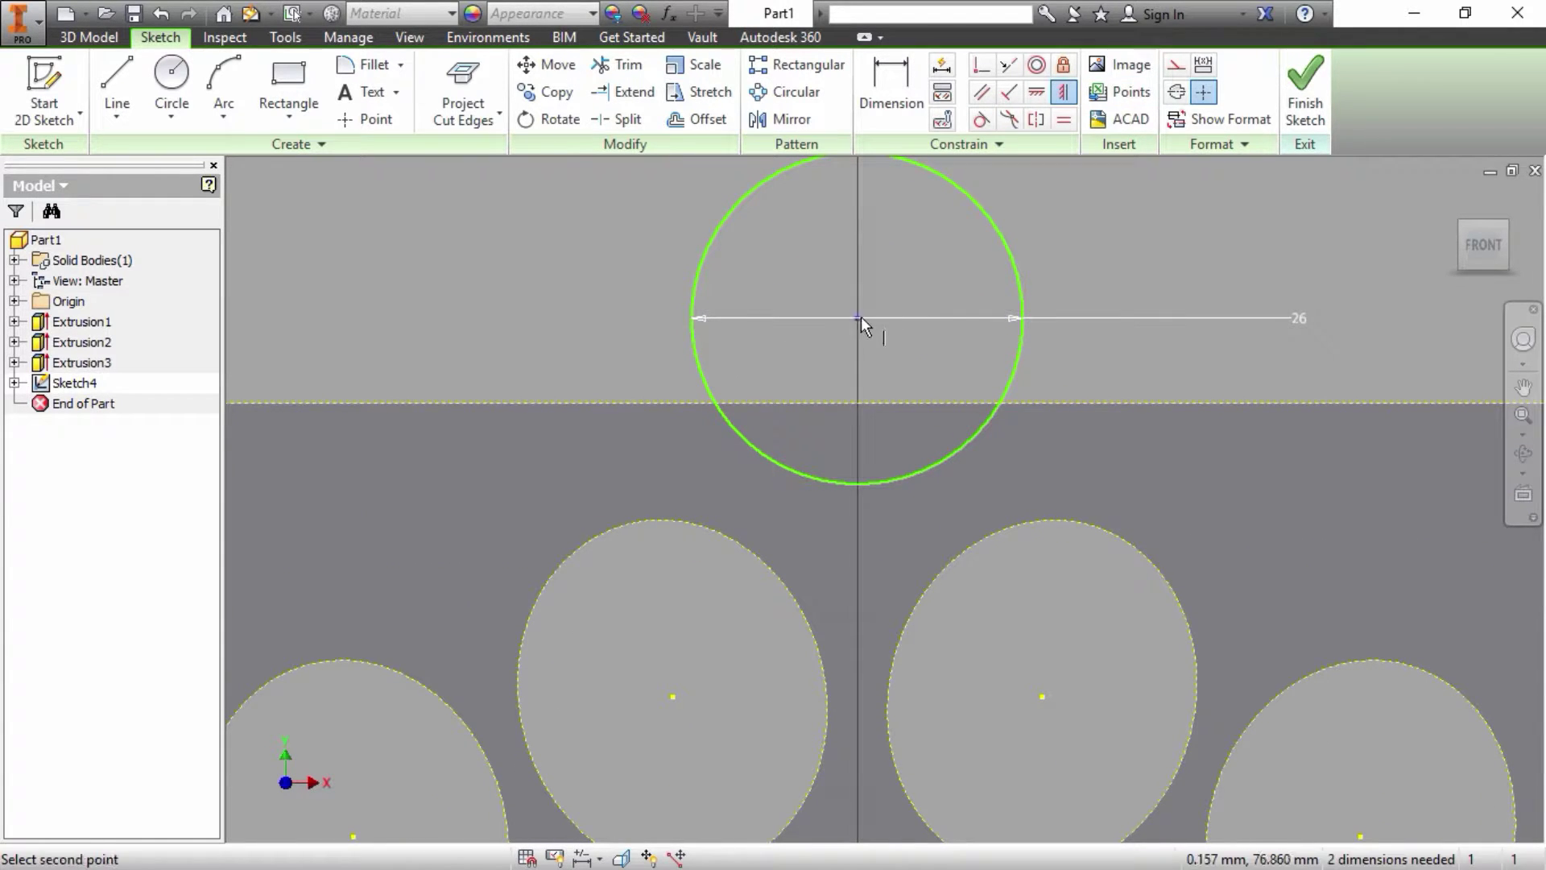
pyautogui.scroll(-5, 948, 279)
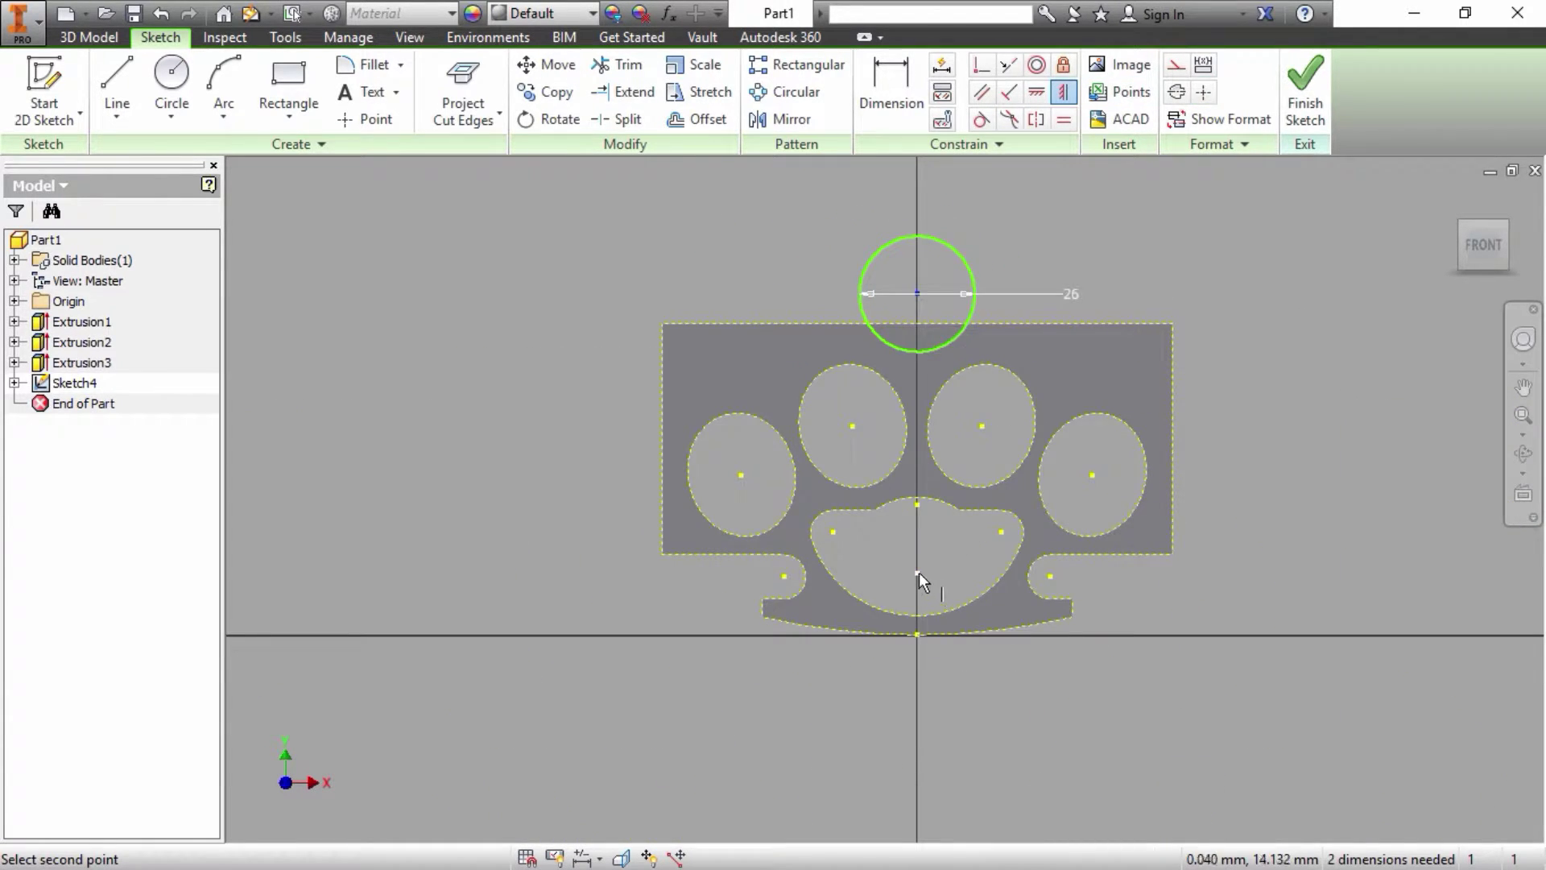
pyautogui.rightClick(917, 571)
pyautogui.click(993, 568)
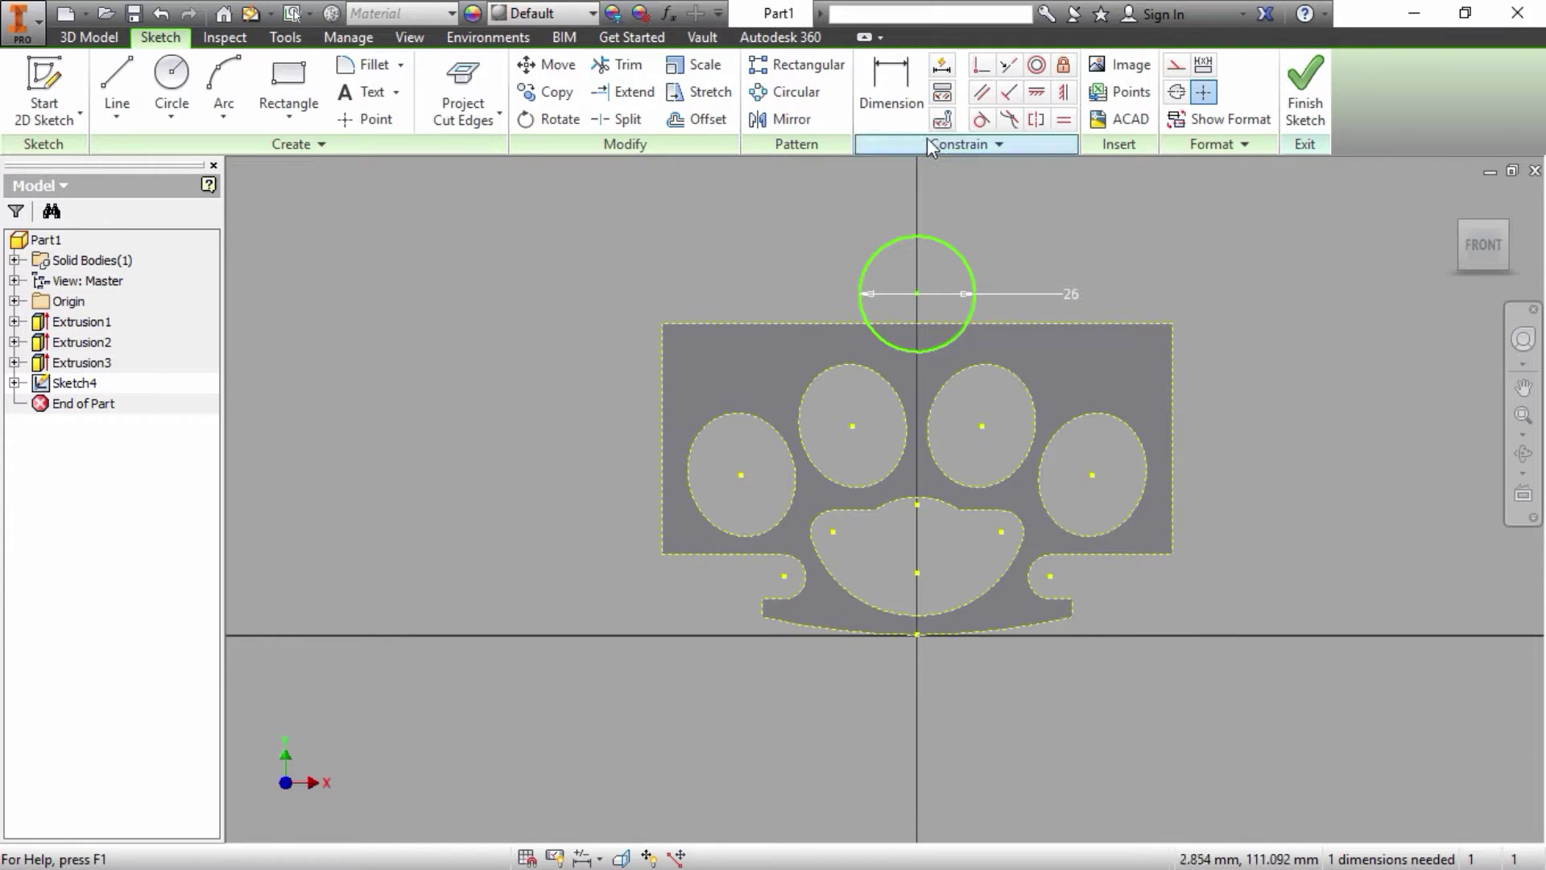
# Step: Dimension the circle's centre 5 mm above the plate's upper edge
pyautogui.click(894, 89)
pyautogui.scroll(5, 902, 286)
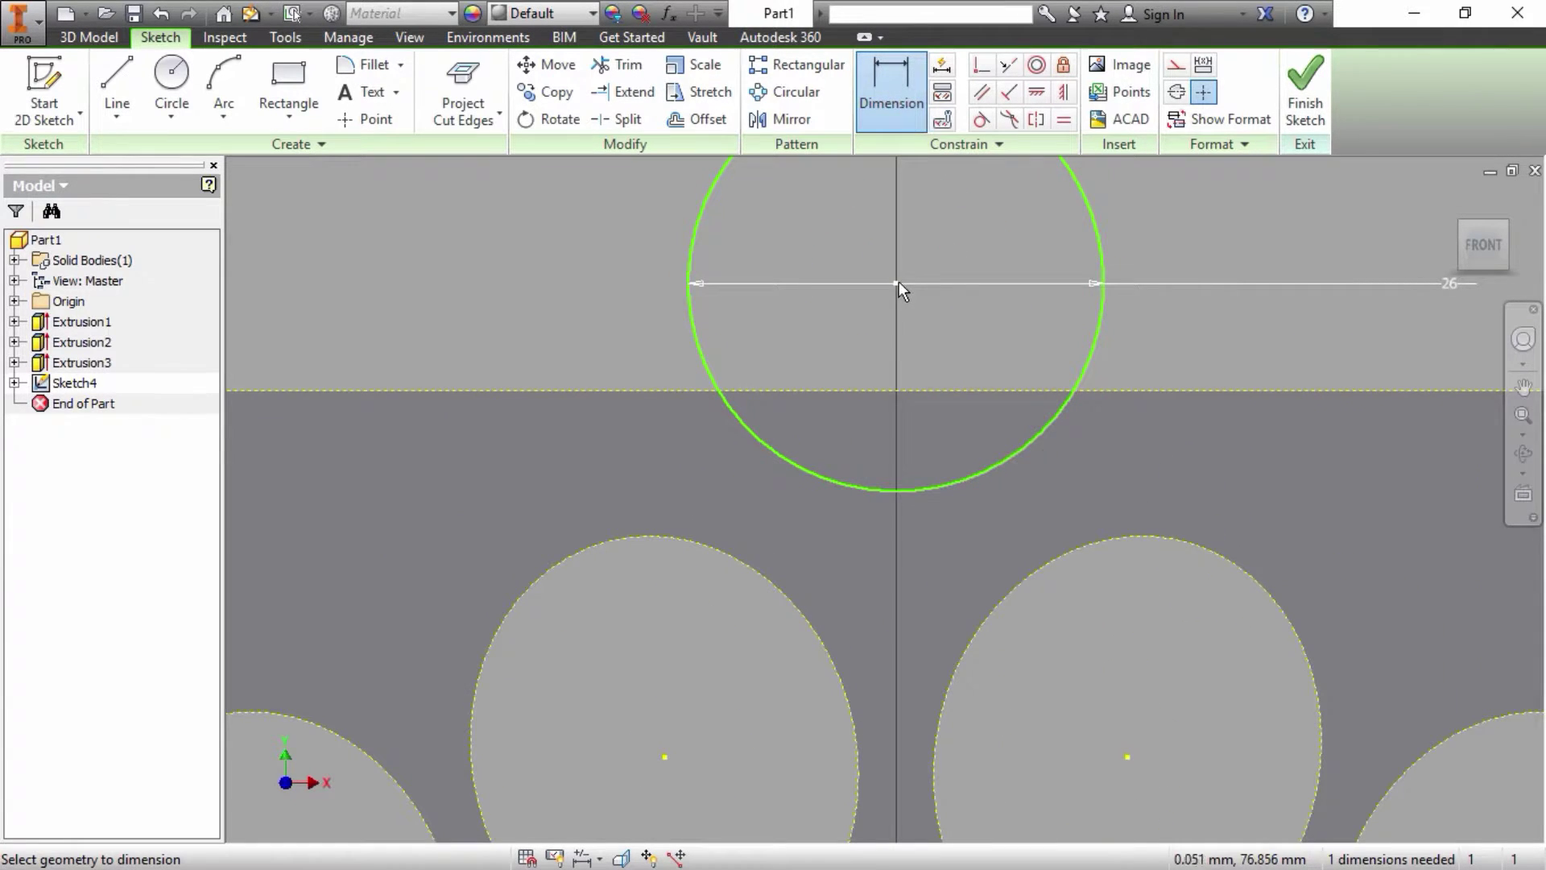
pyautogui.click(915, 391)
pyautogui.click(941, 347)
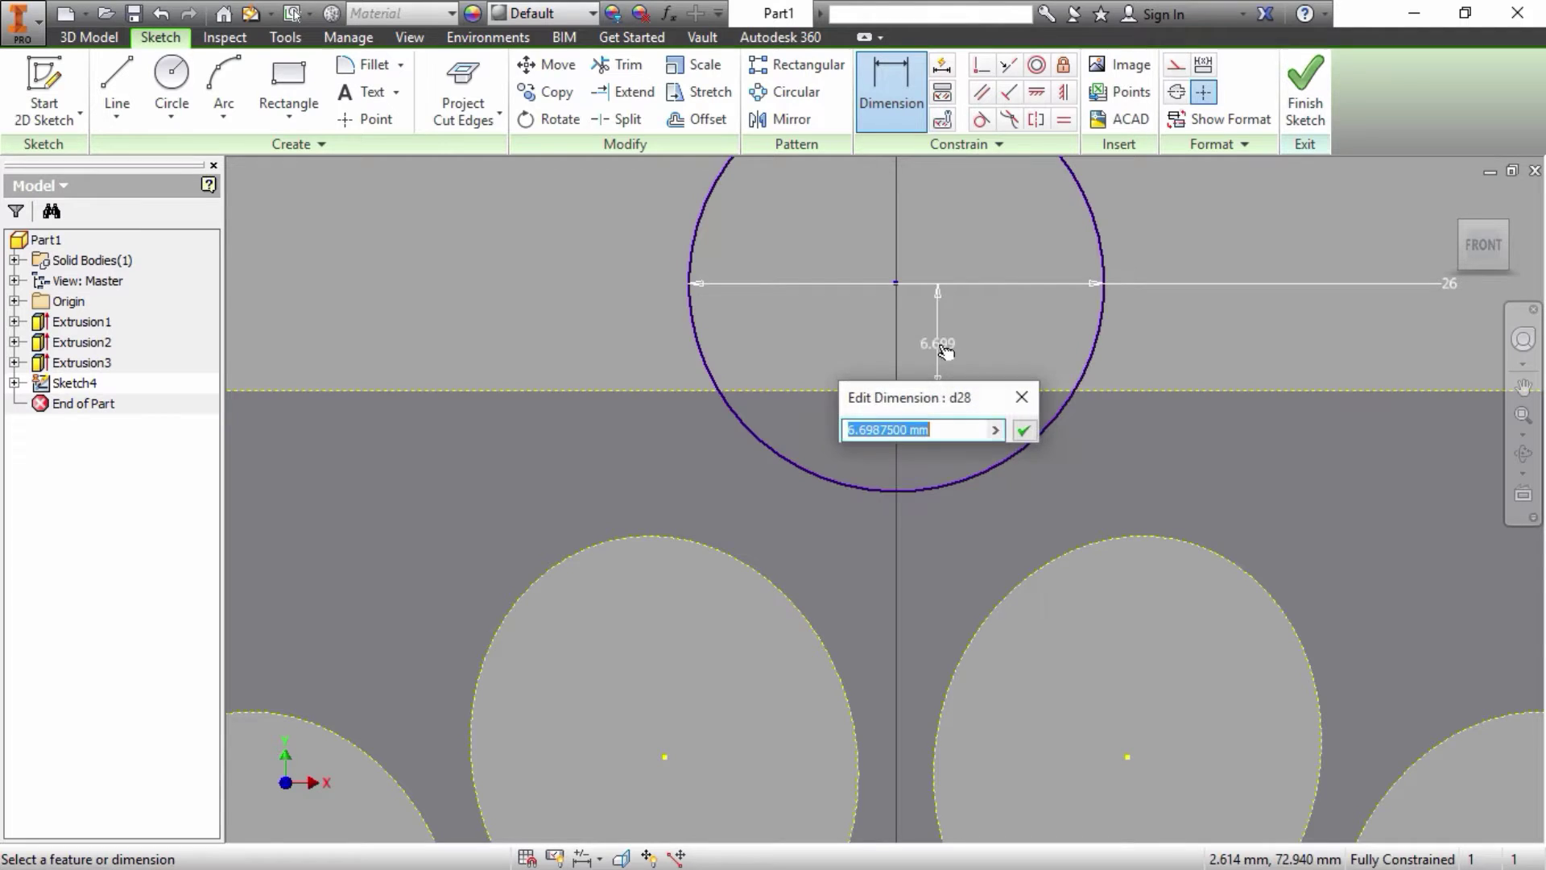
pyautogui.write('5')
pyautogui.press('Return')
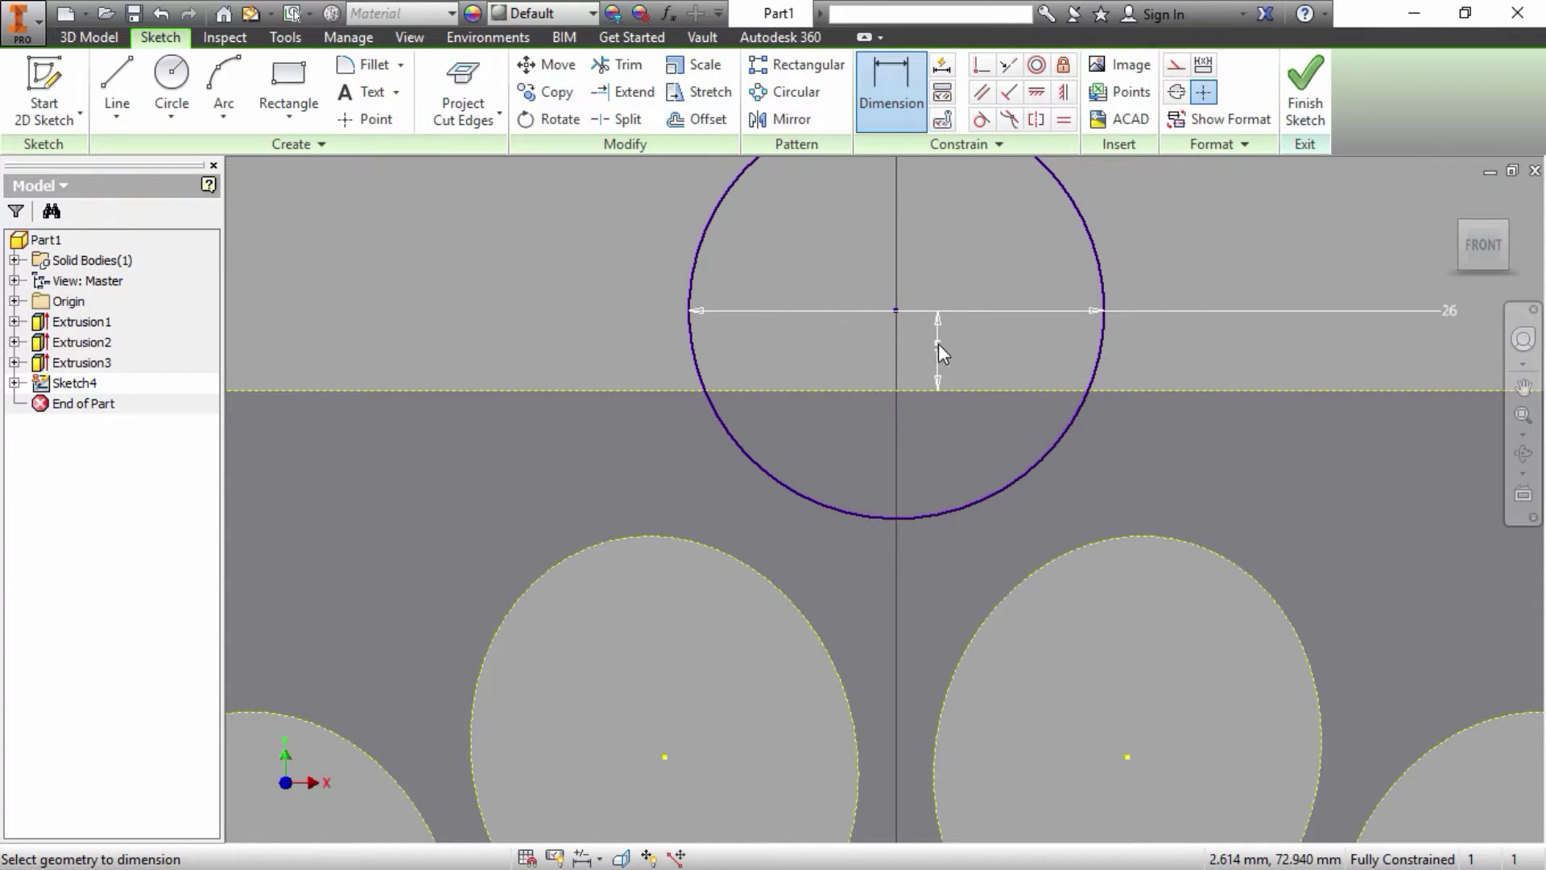
pyautogui.rightClick(939, 343)
pyautogui.click(1005, 343)
# Step: Draw a three-point arc of 12 mm radius between the tops of the two left elliptical holes
pyautogui.scroll(-3, 1159, 303)
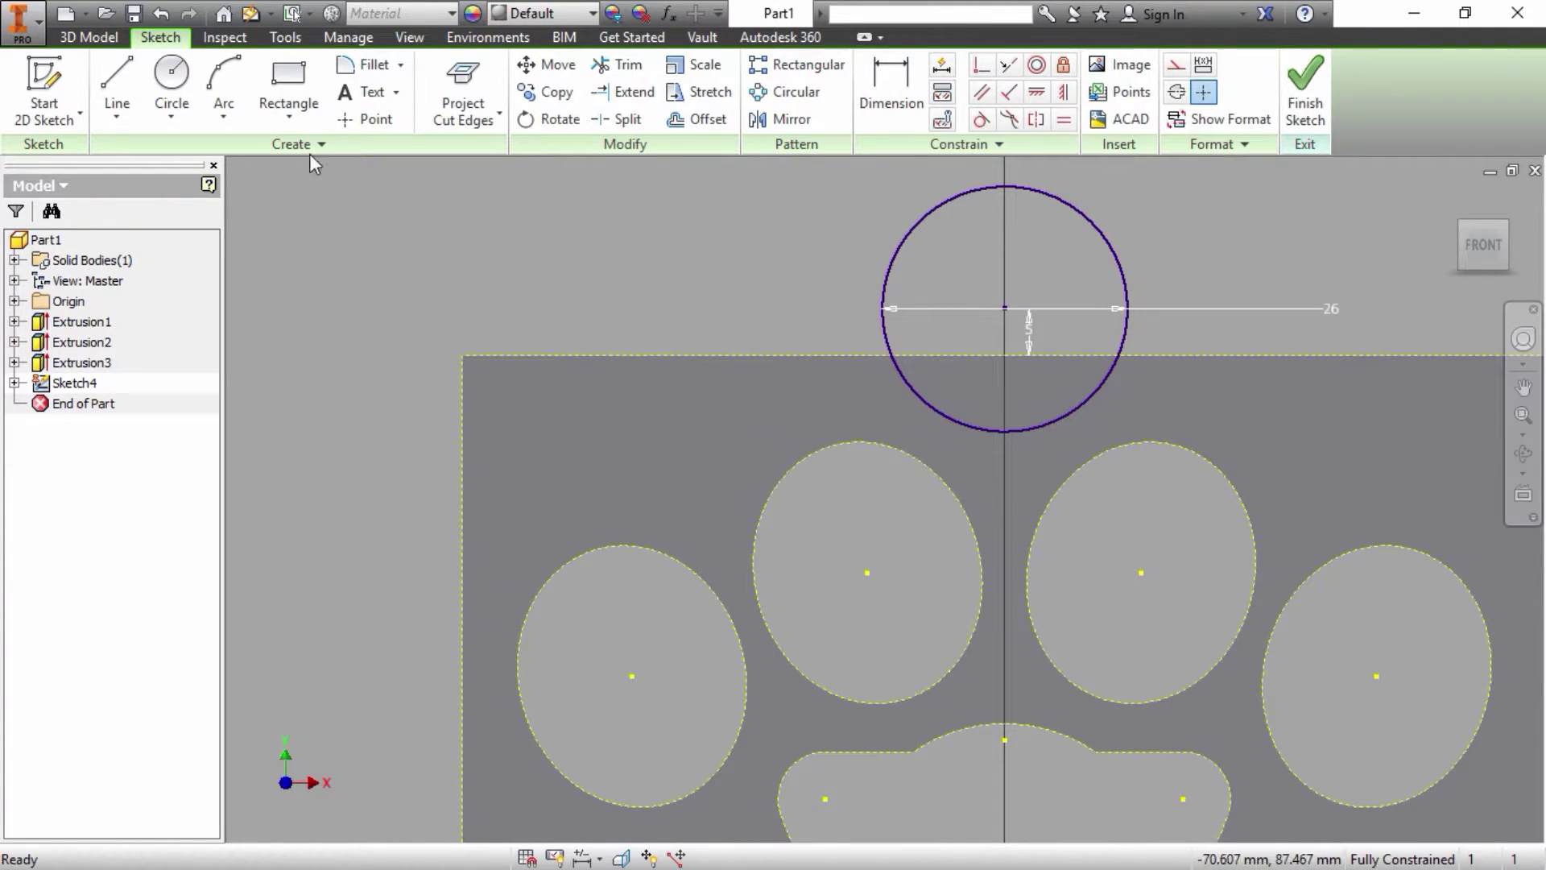
pyautogui.click(223, 80)
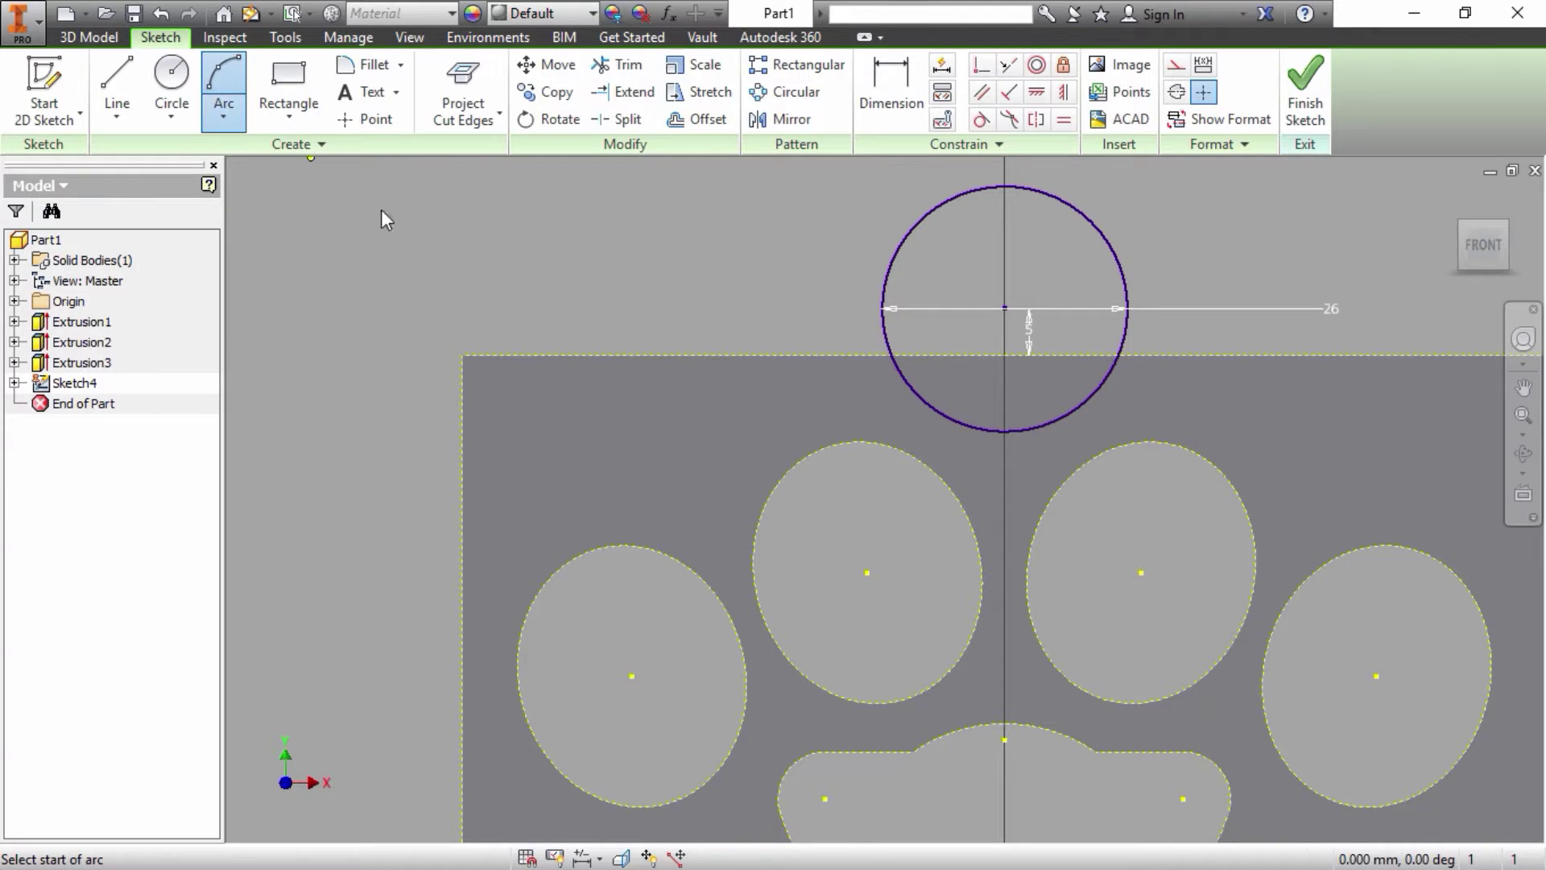
pyautogui.click(762, 504)
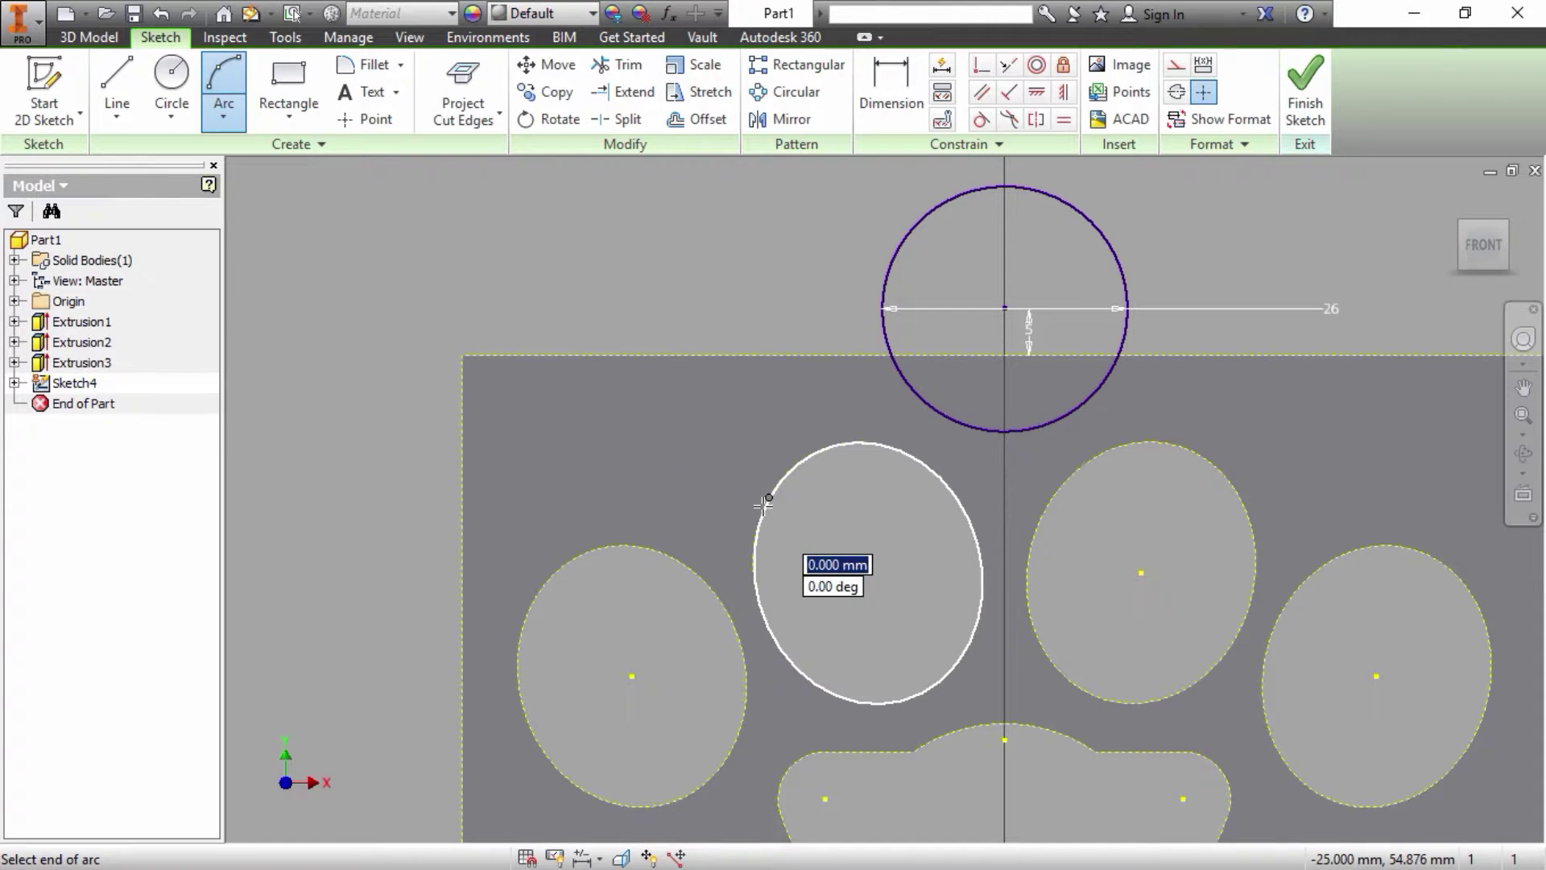
pyautogui.click(678, 559)
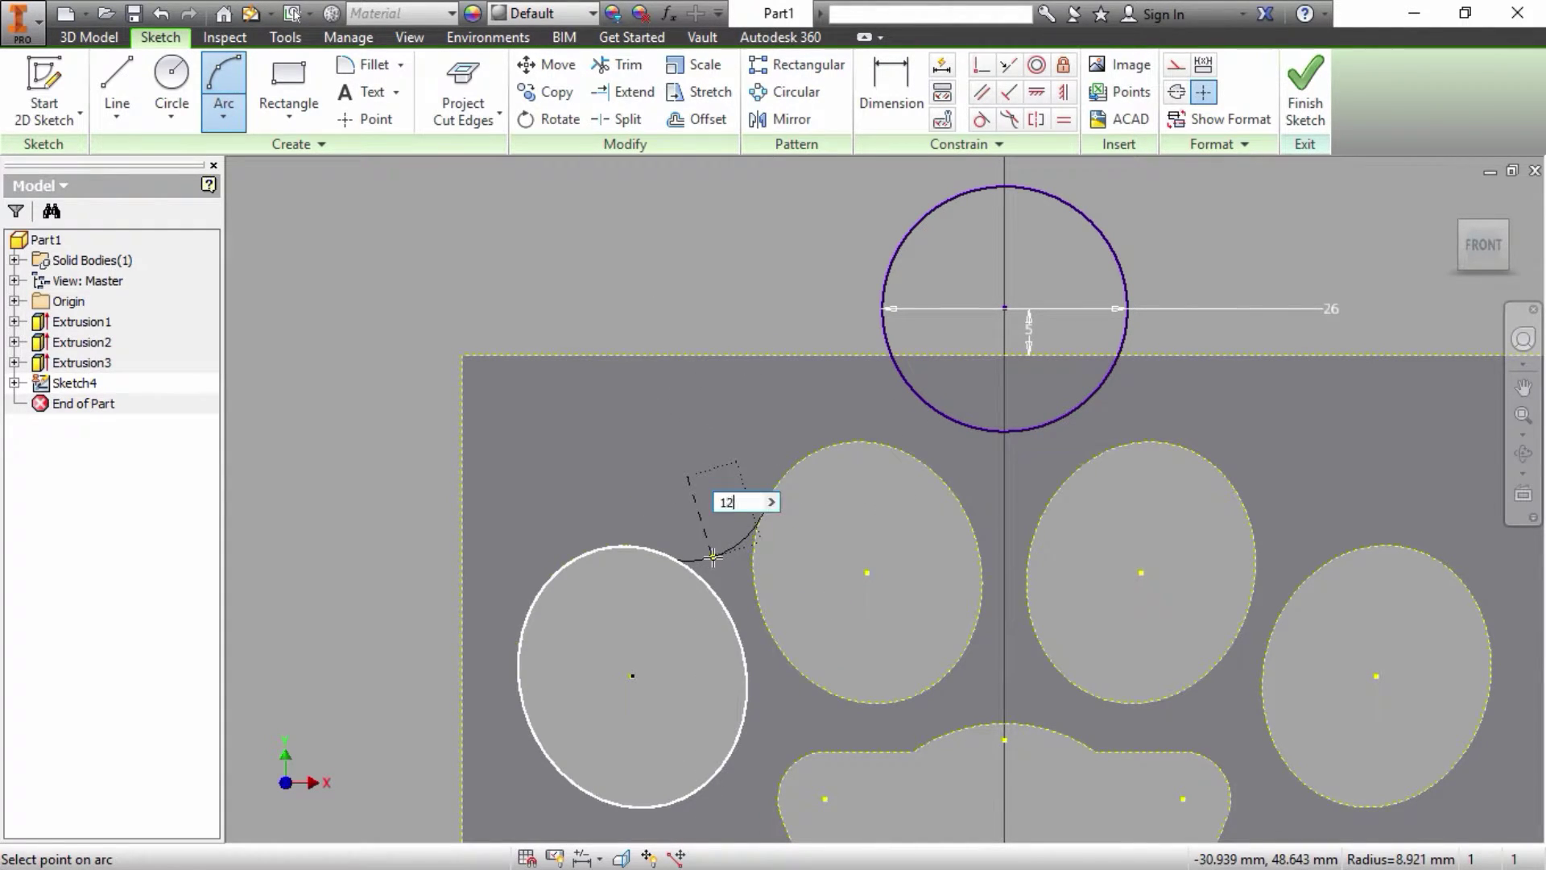
pyautogui.write('12')
pyautogui.press('Return')
pyautogui.rightClick(713, 555)
pyautogui.click(777, 553)
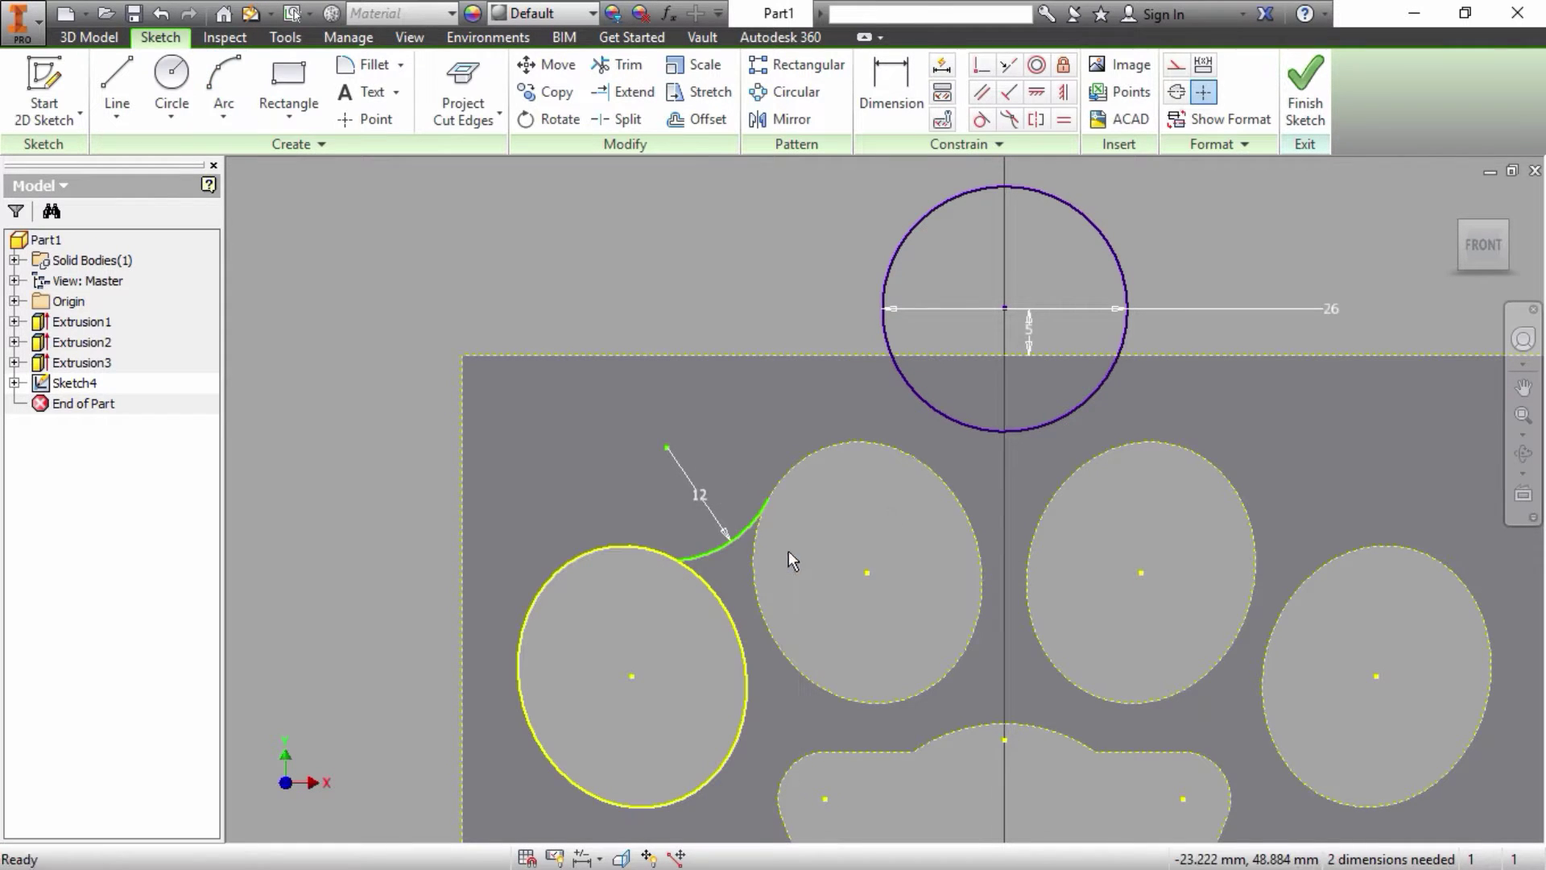
# Step: Make the arc tangent to both left elliptical holes and convert the outer left ellipse to construction geometry
pyautogui.click(980, 120)
pyautogui.click(741, 544)
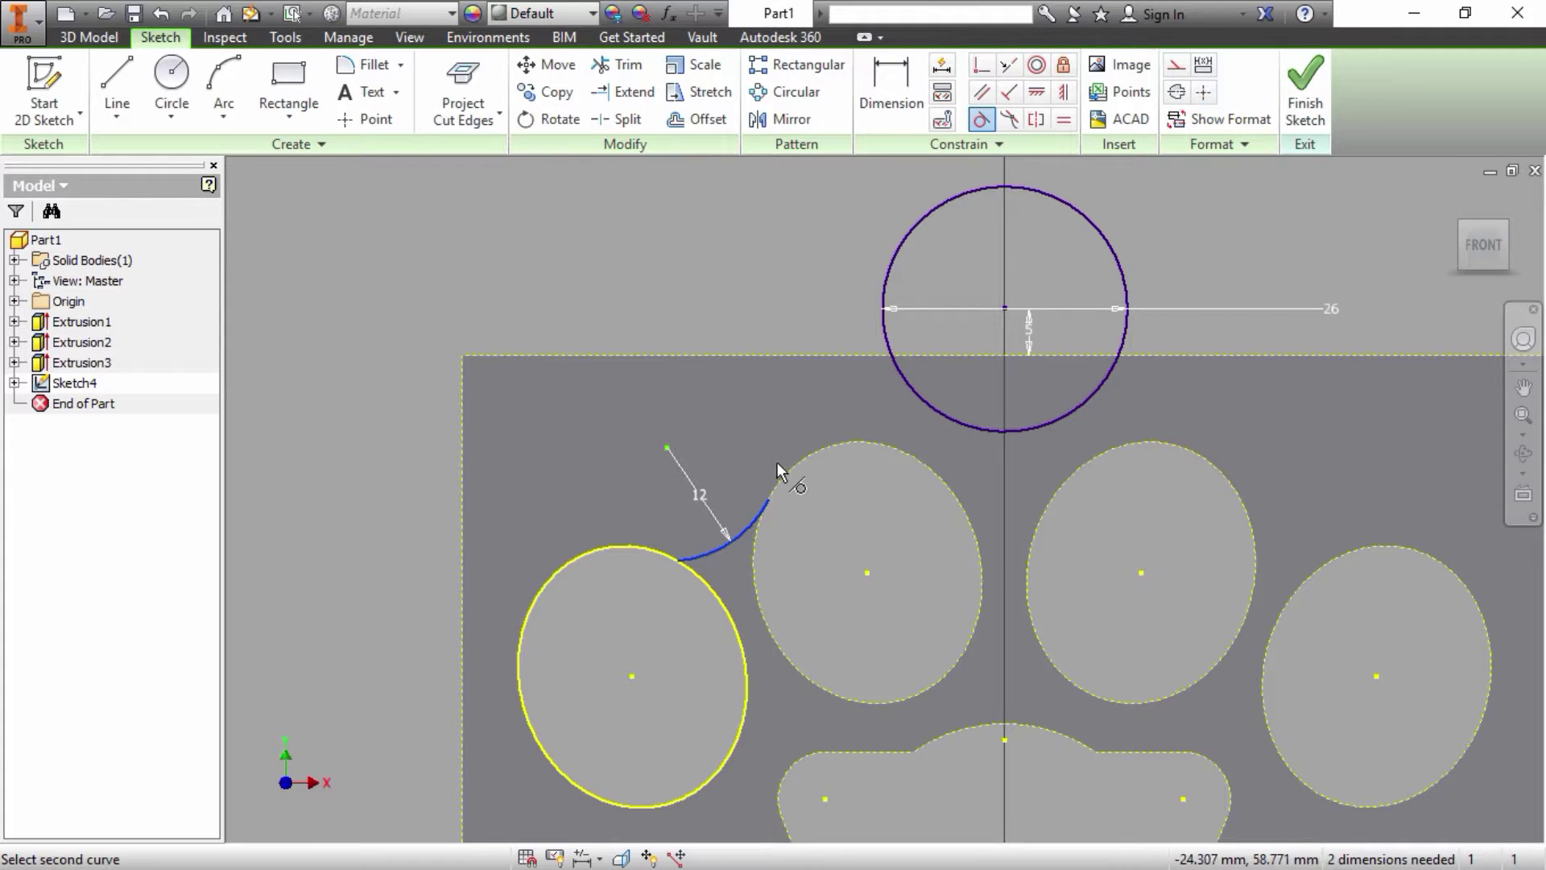
pyautogui.click(779, 486)
pyautogui.click(726, 553)
pyautogui.click(649, 548)
pyautogui.rightClick(649, 548)
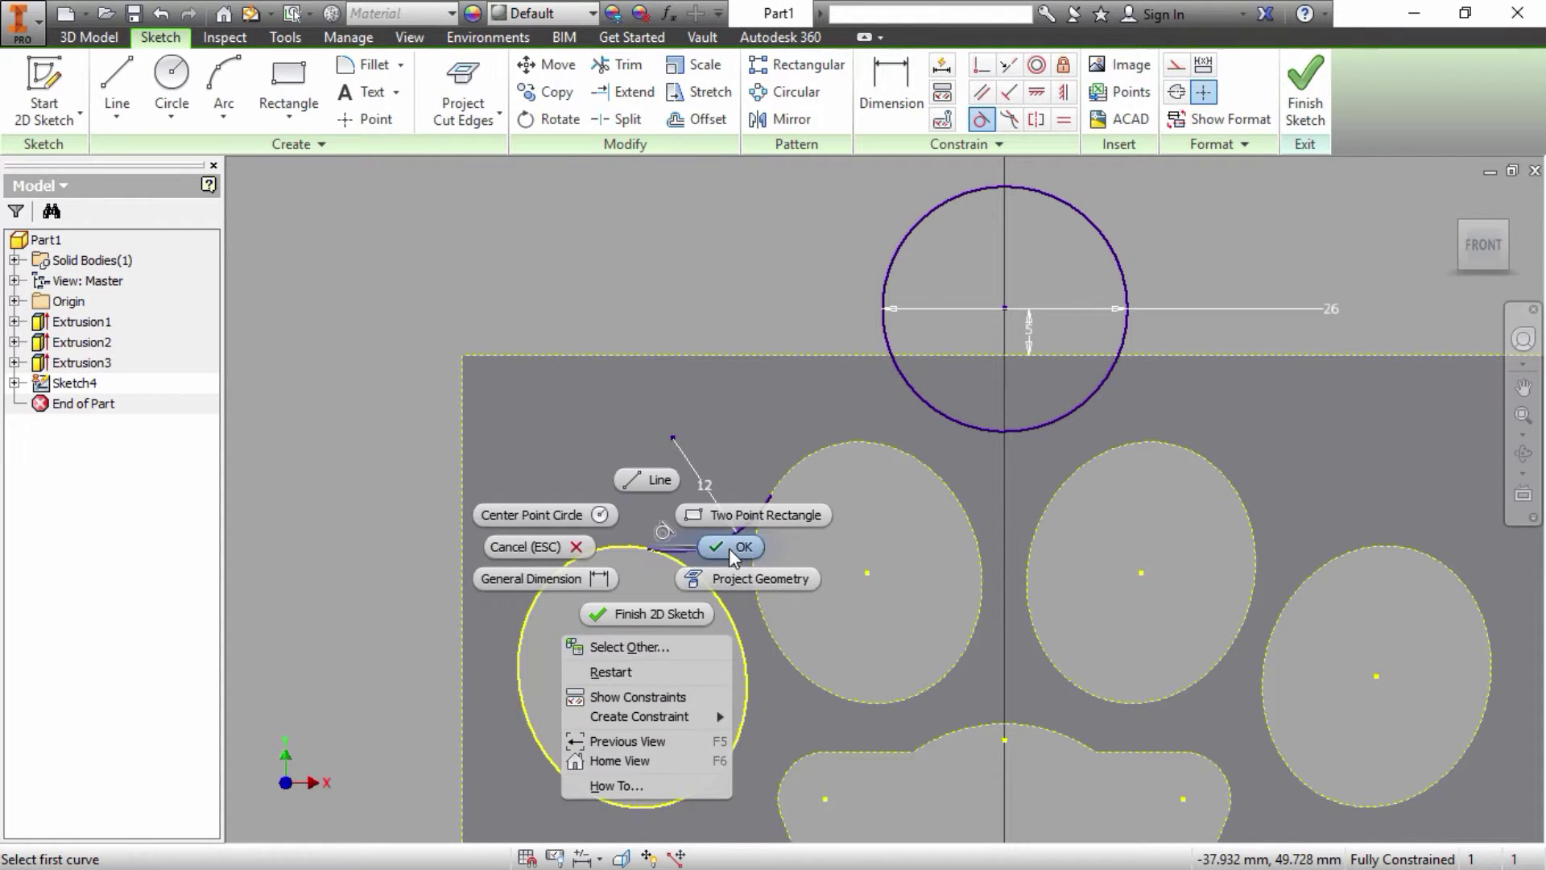
pyautogui.click(727, 547)
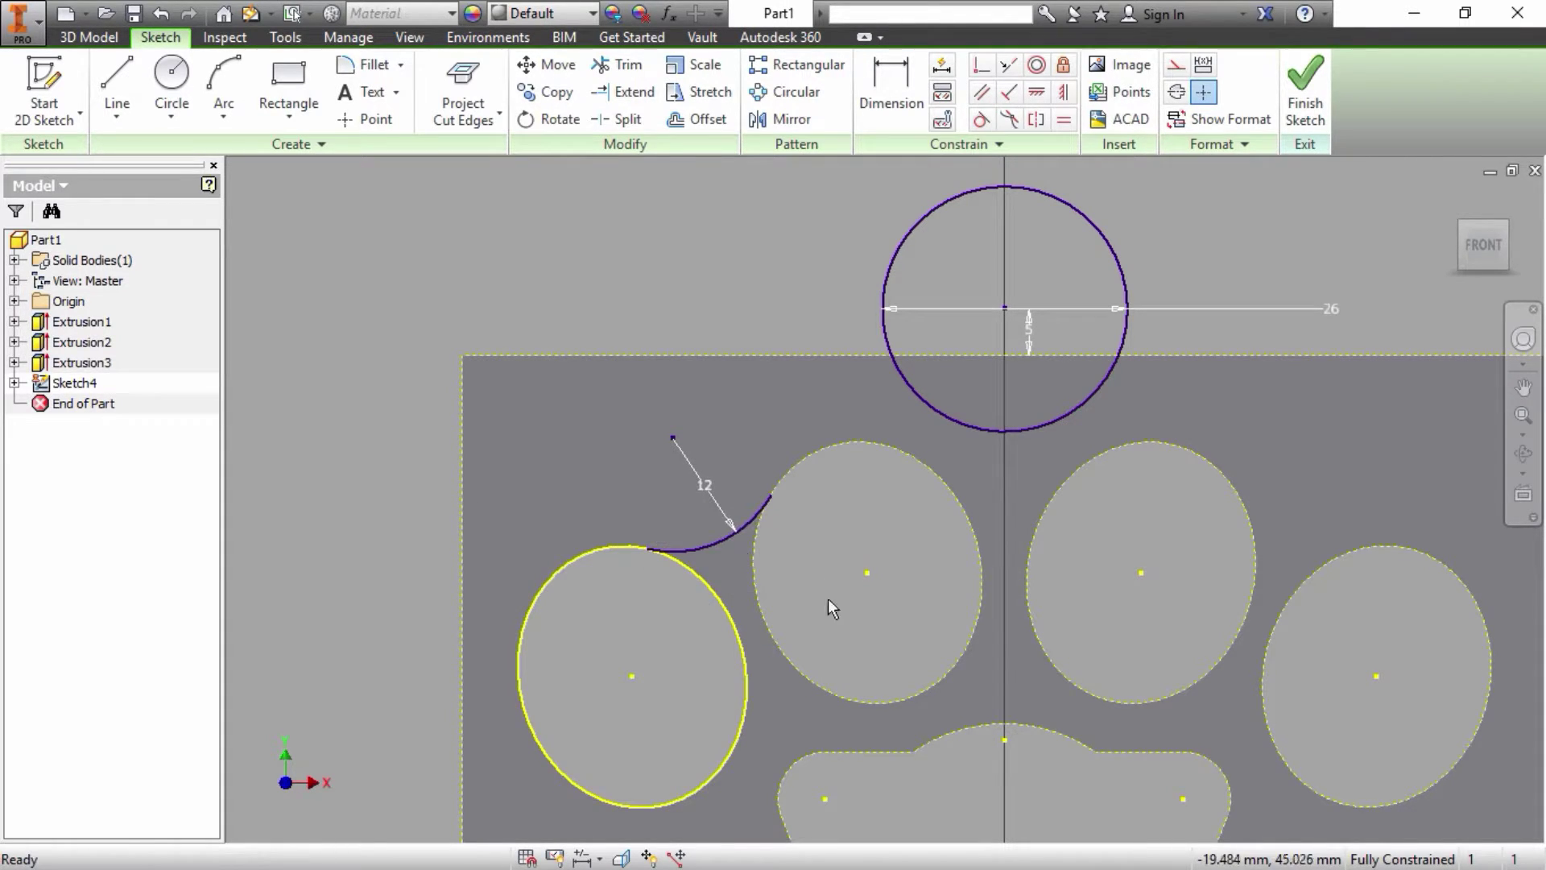
pyautogui.rightClick(649, 599)
pyautogui.click(767, 565)
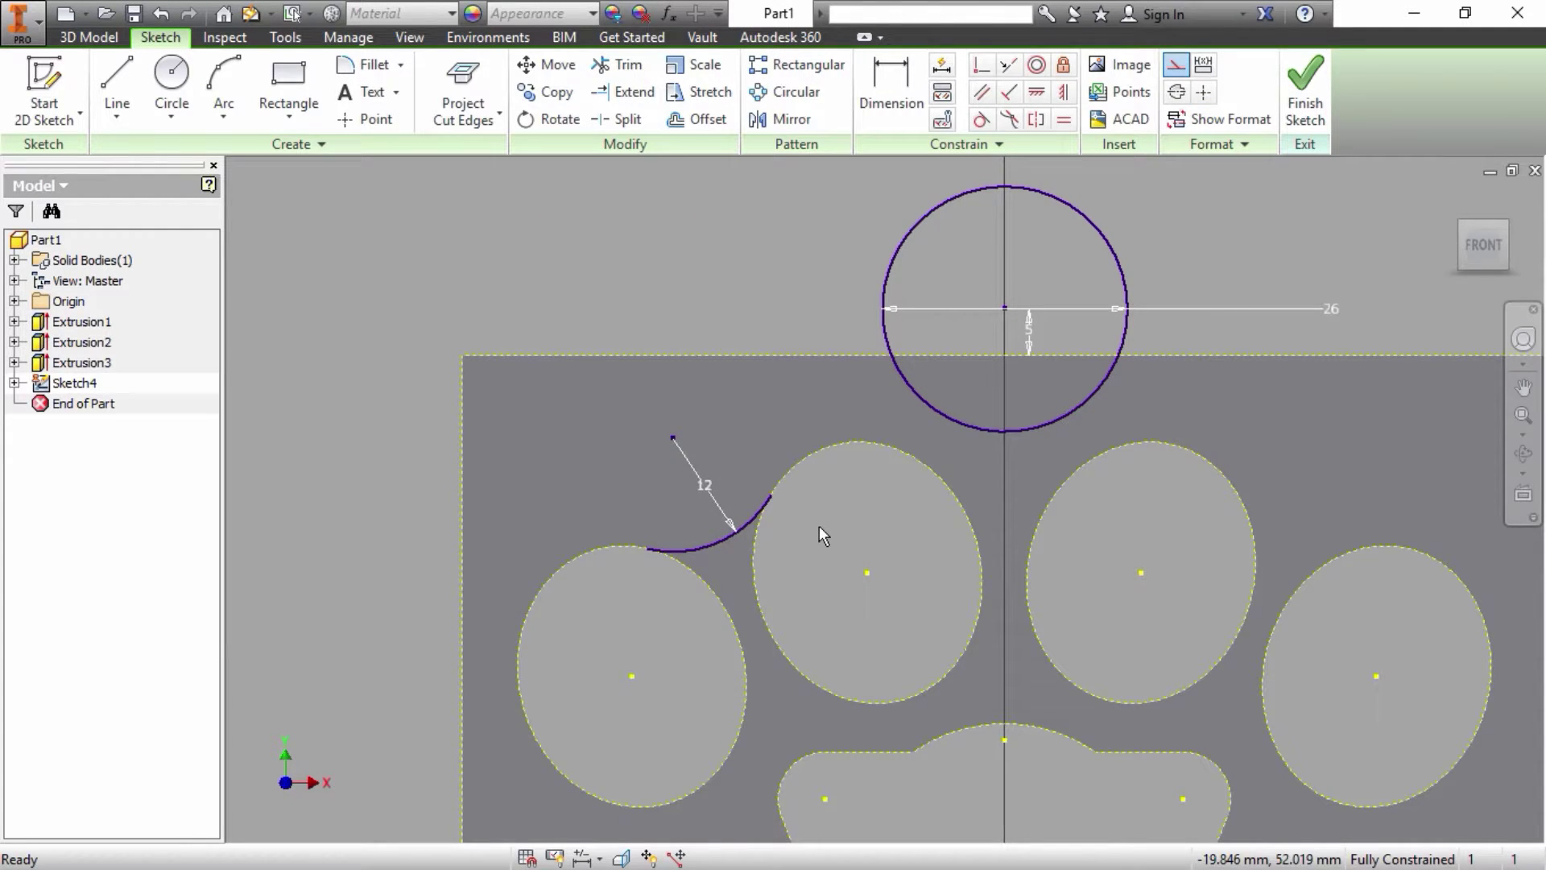
# Step: Draw two lines from the 12 mm arc's centre, one to the plate's left edge and one rising at about 15° to the circle
pyautogui.scroll(-3, 819, 525)
pyautogui.click(117, 88)
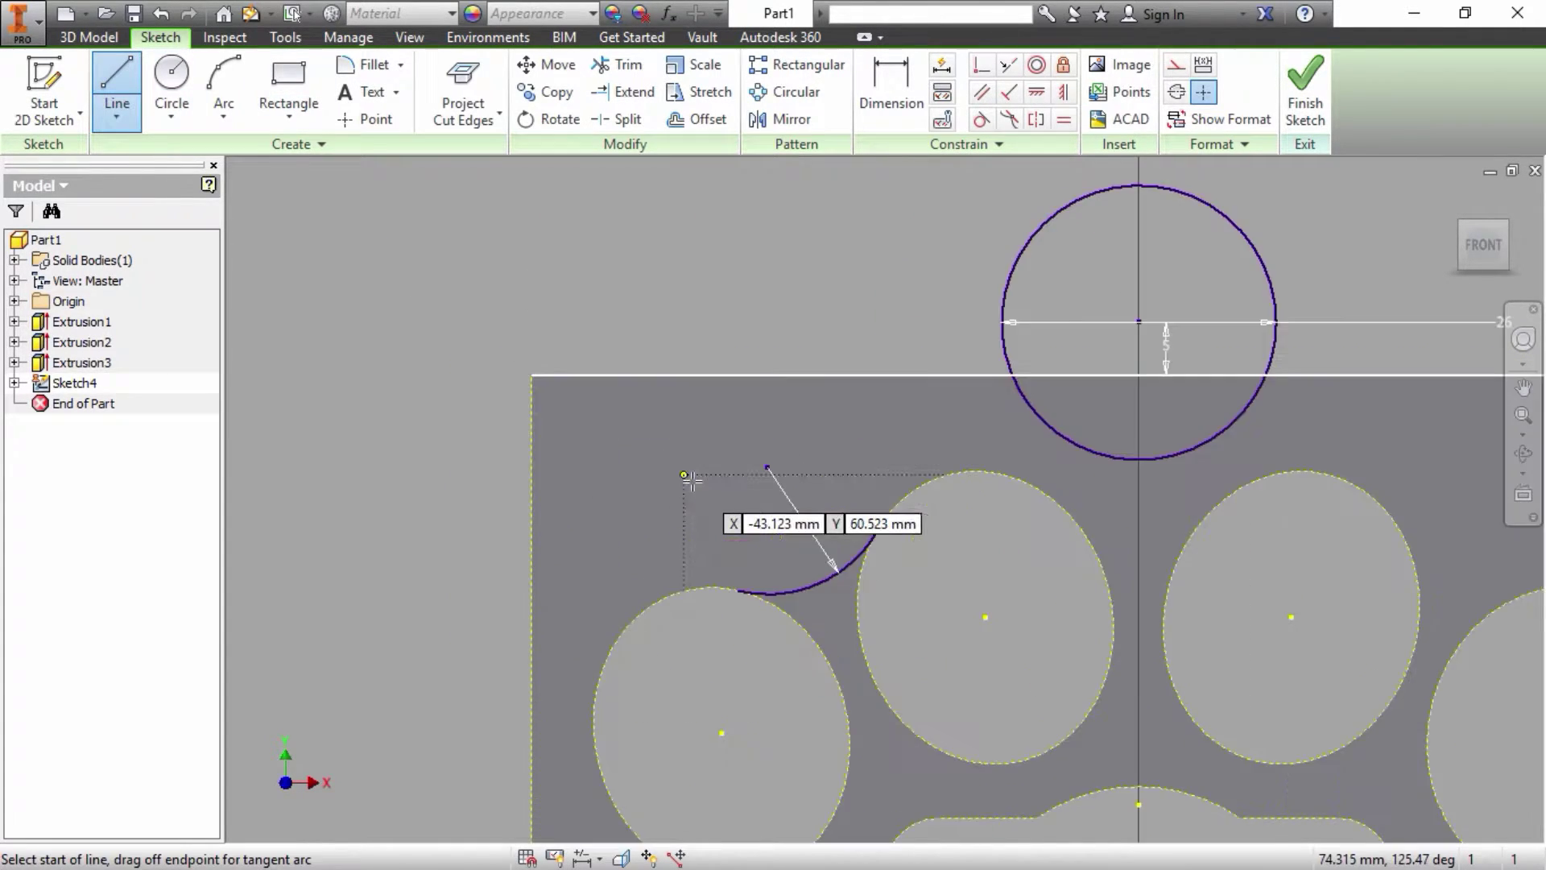
pyautogui.scroll(3, 689, 476)
pyautogui.click(765, 469)
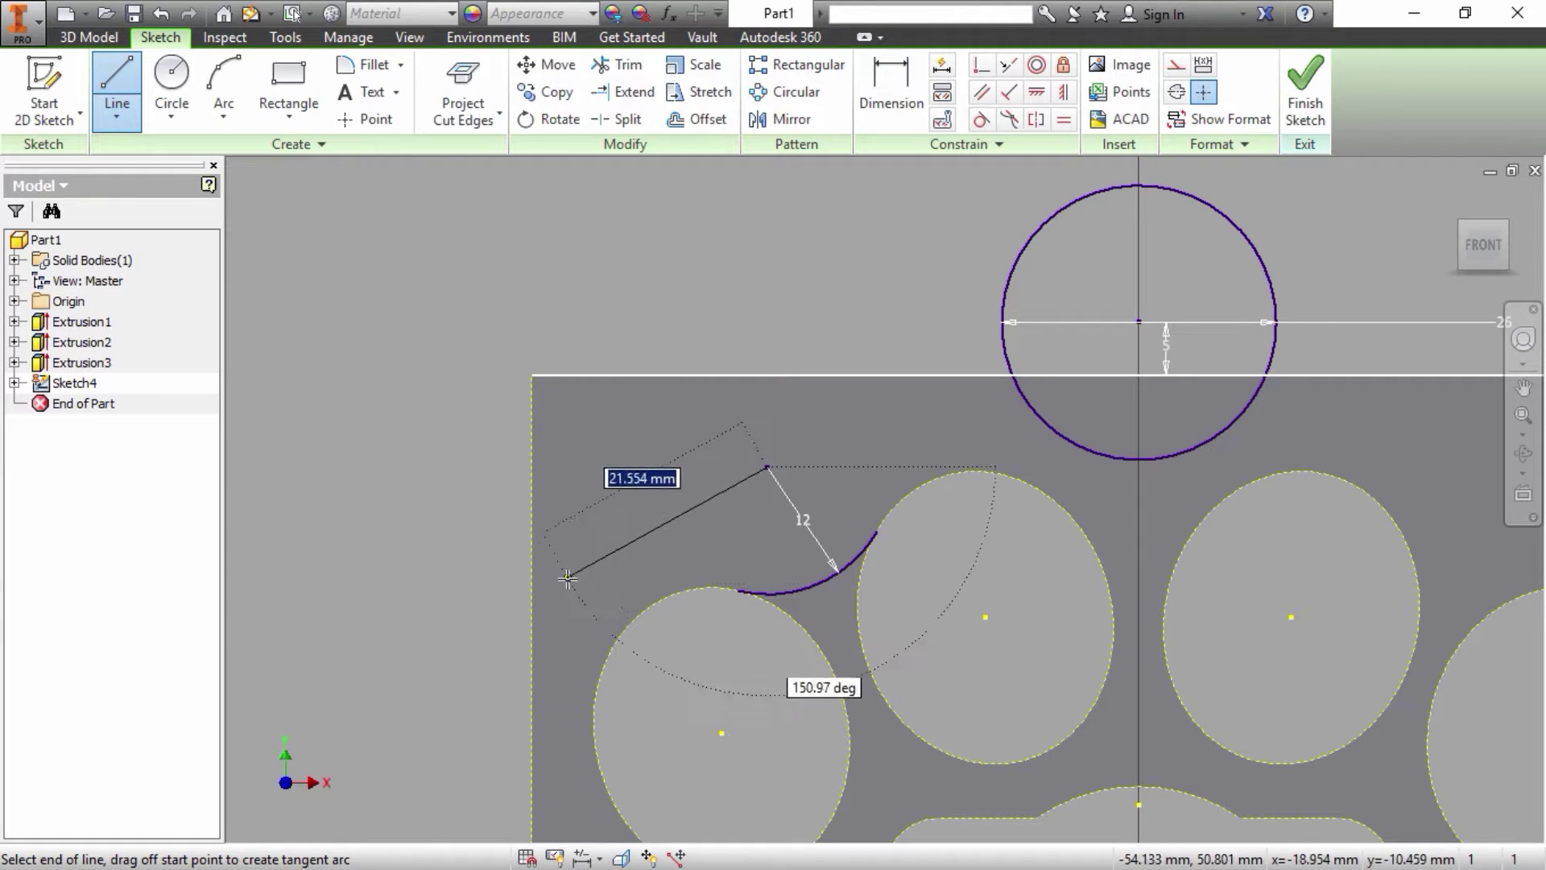
pyautogui.click(533, 592)
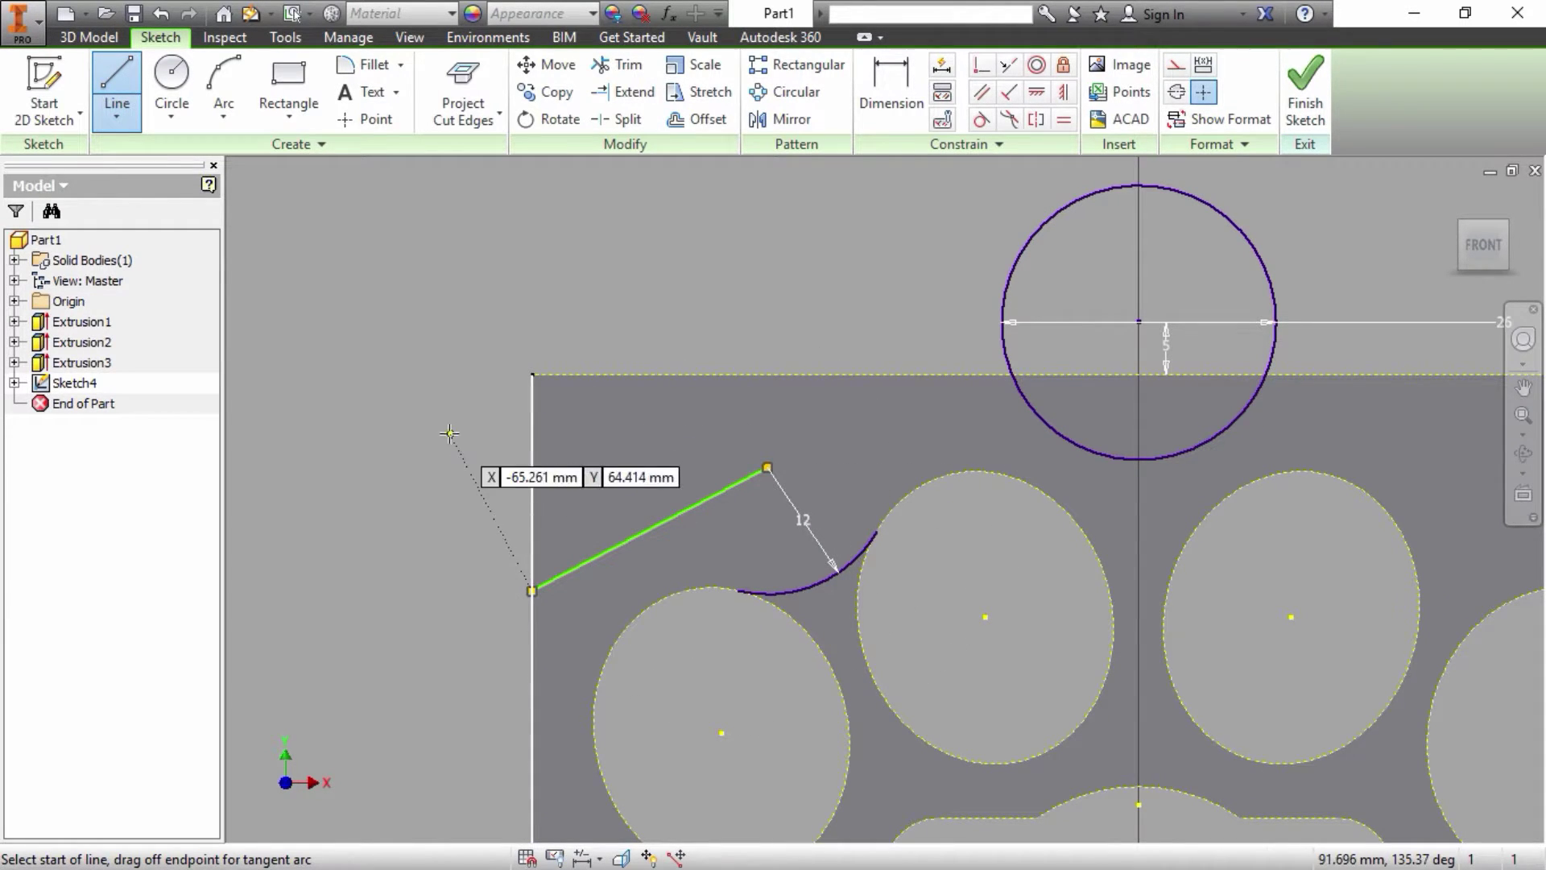
pyautogui.click(766, 467)
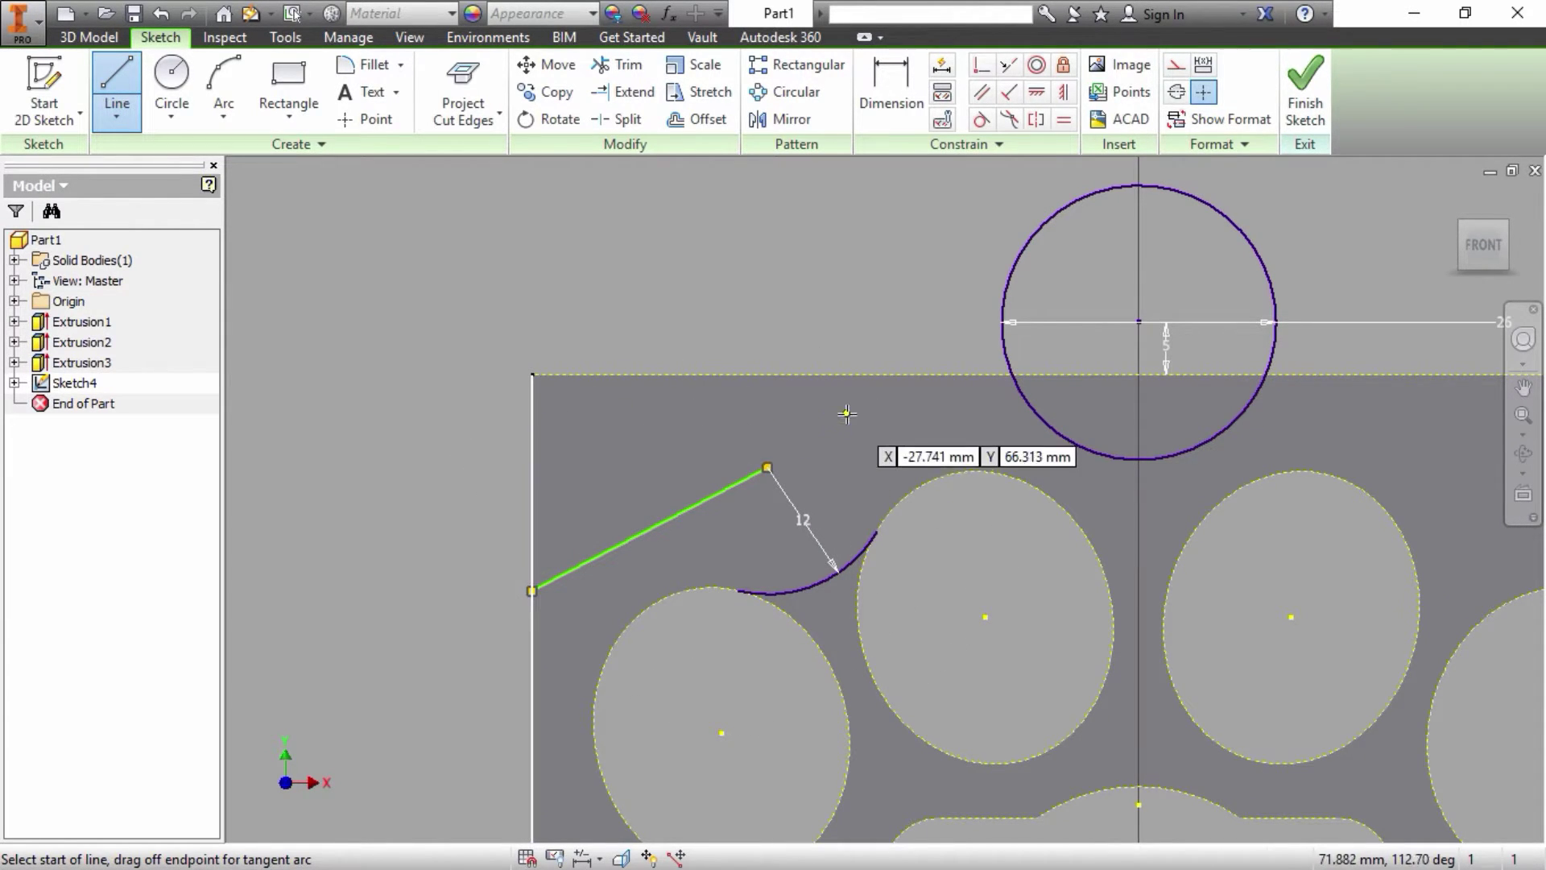
pyautogui.click(766, 467)
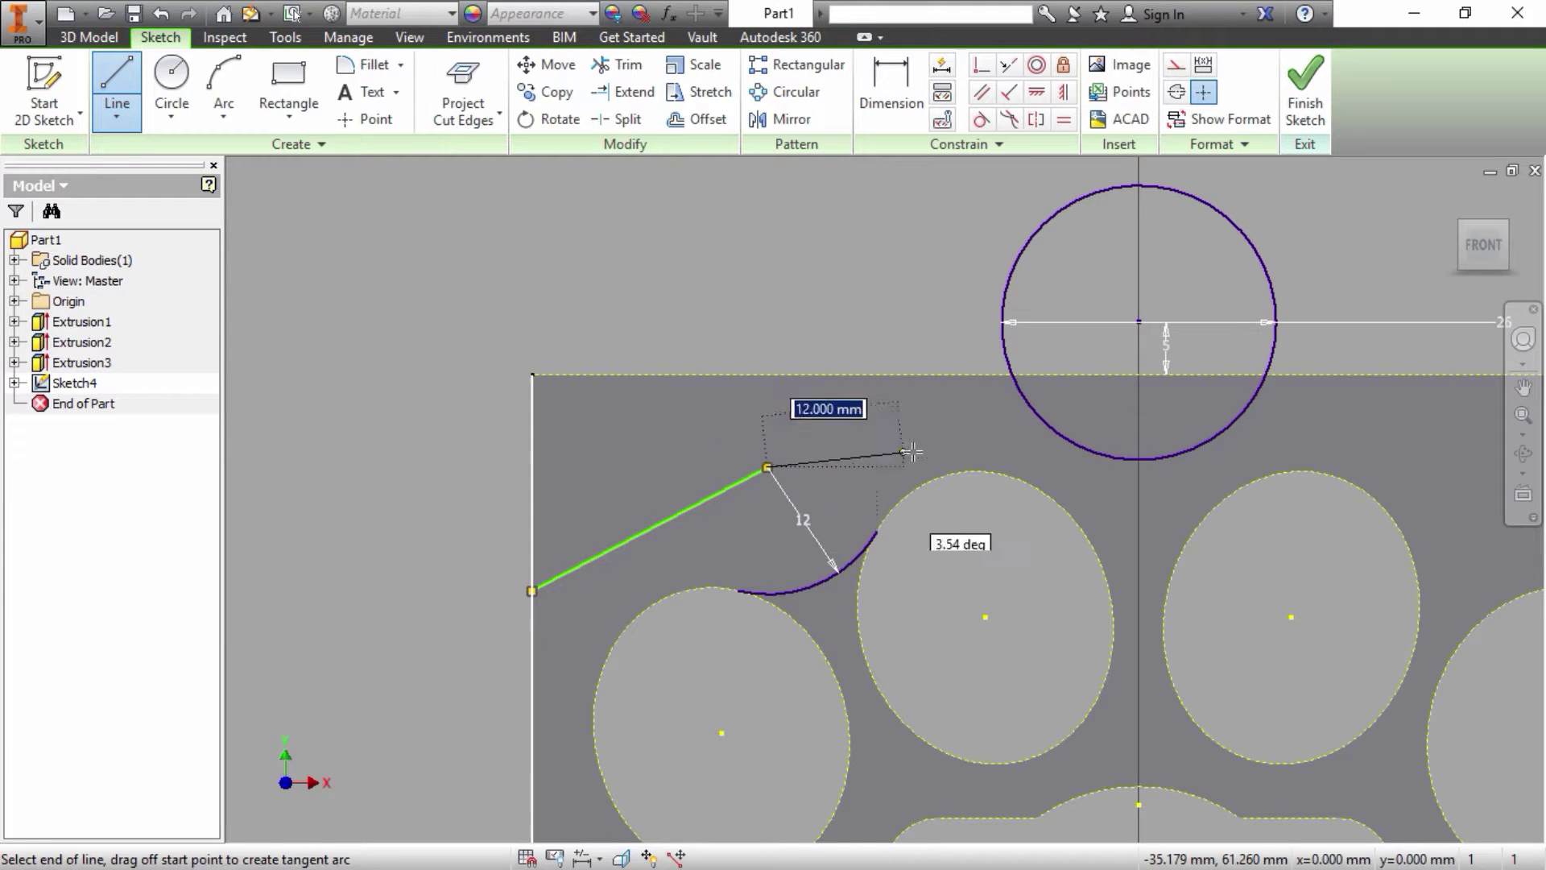
pyautogui.click(1025, 399)
pyautogui.rightClick(1024, 406)
pyautogui.click(1099, 403)
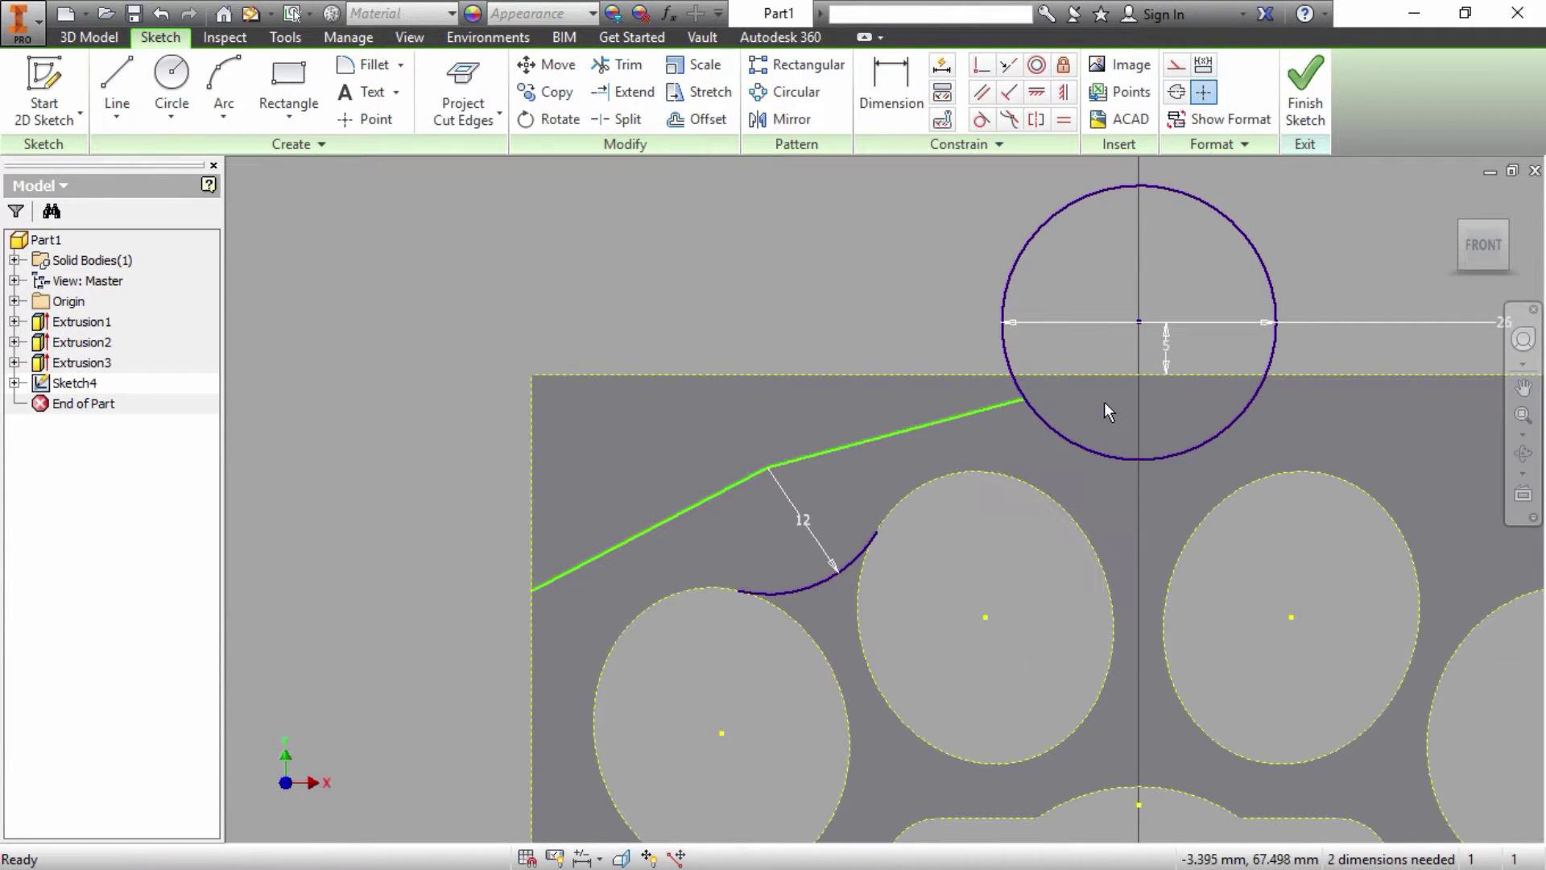
# Step: Dimension the angle between the plate's upper edge and the line reaching the circle as 20°
pyautogui.click(897, 74)
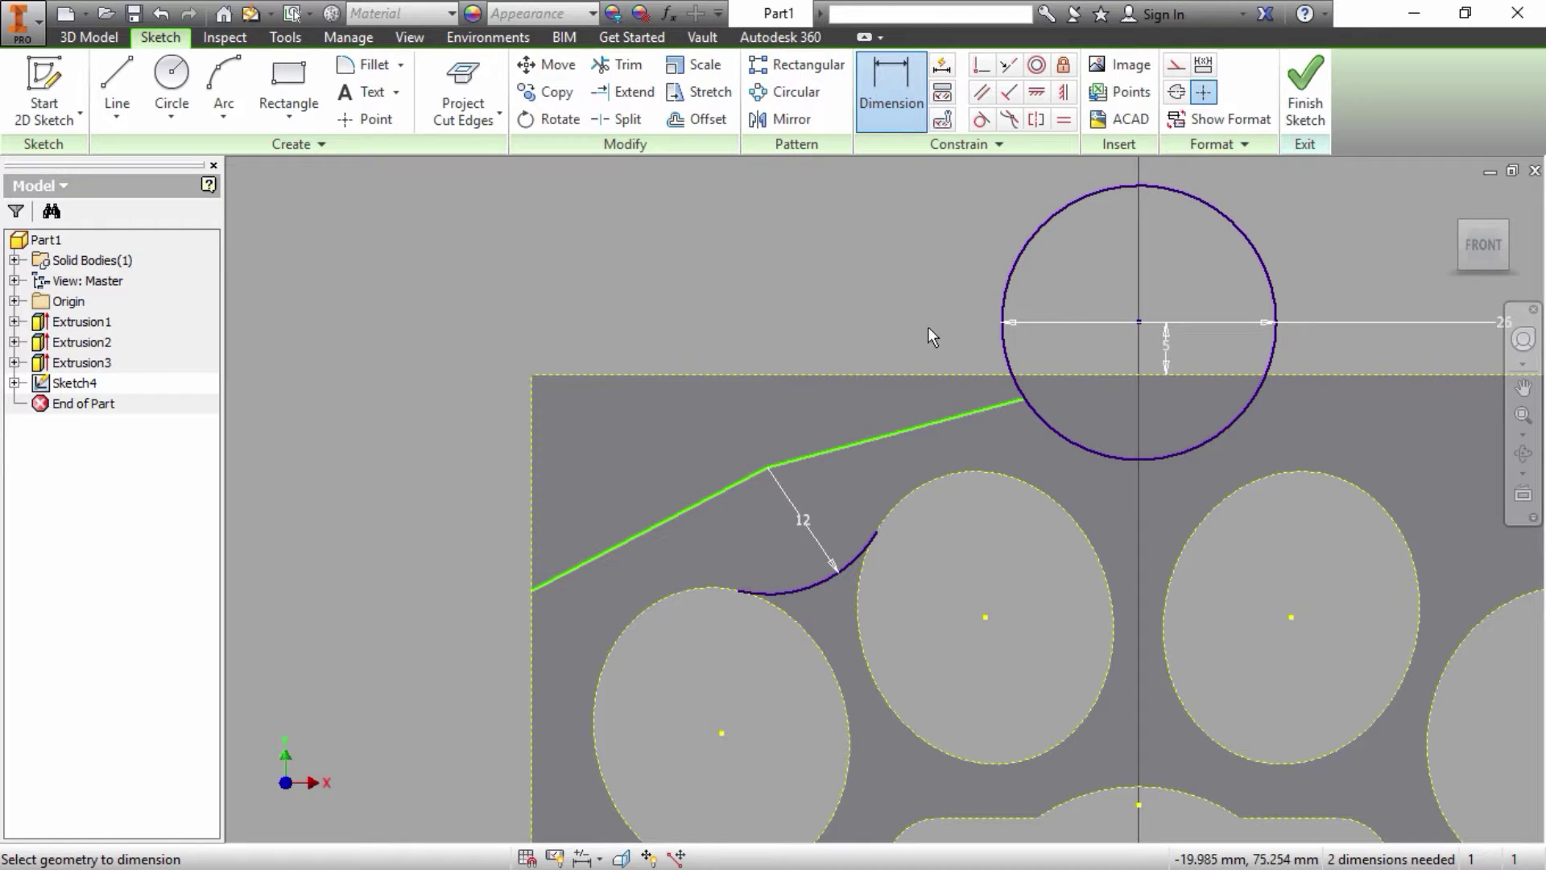
pyautogui.click(910, 374)
pyautogui.click(915, 427)
pyautogui.click(913, 409)
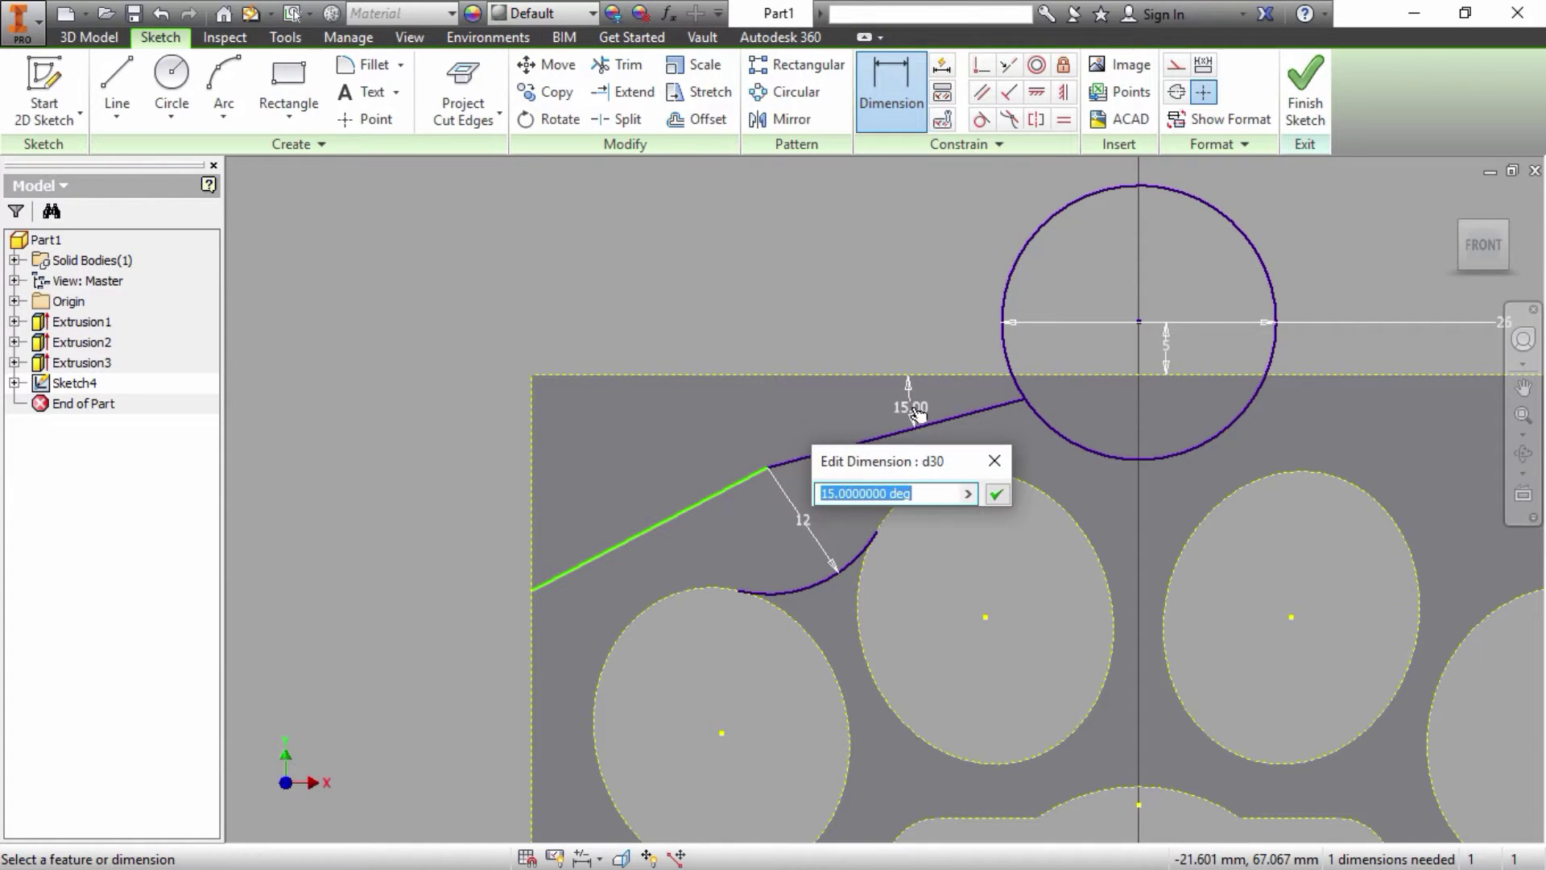
pyautogui.write('20')
pyautogui.press('Return')
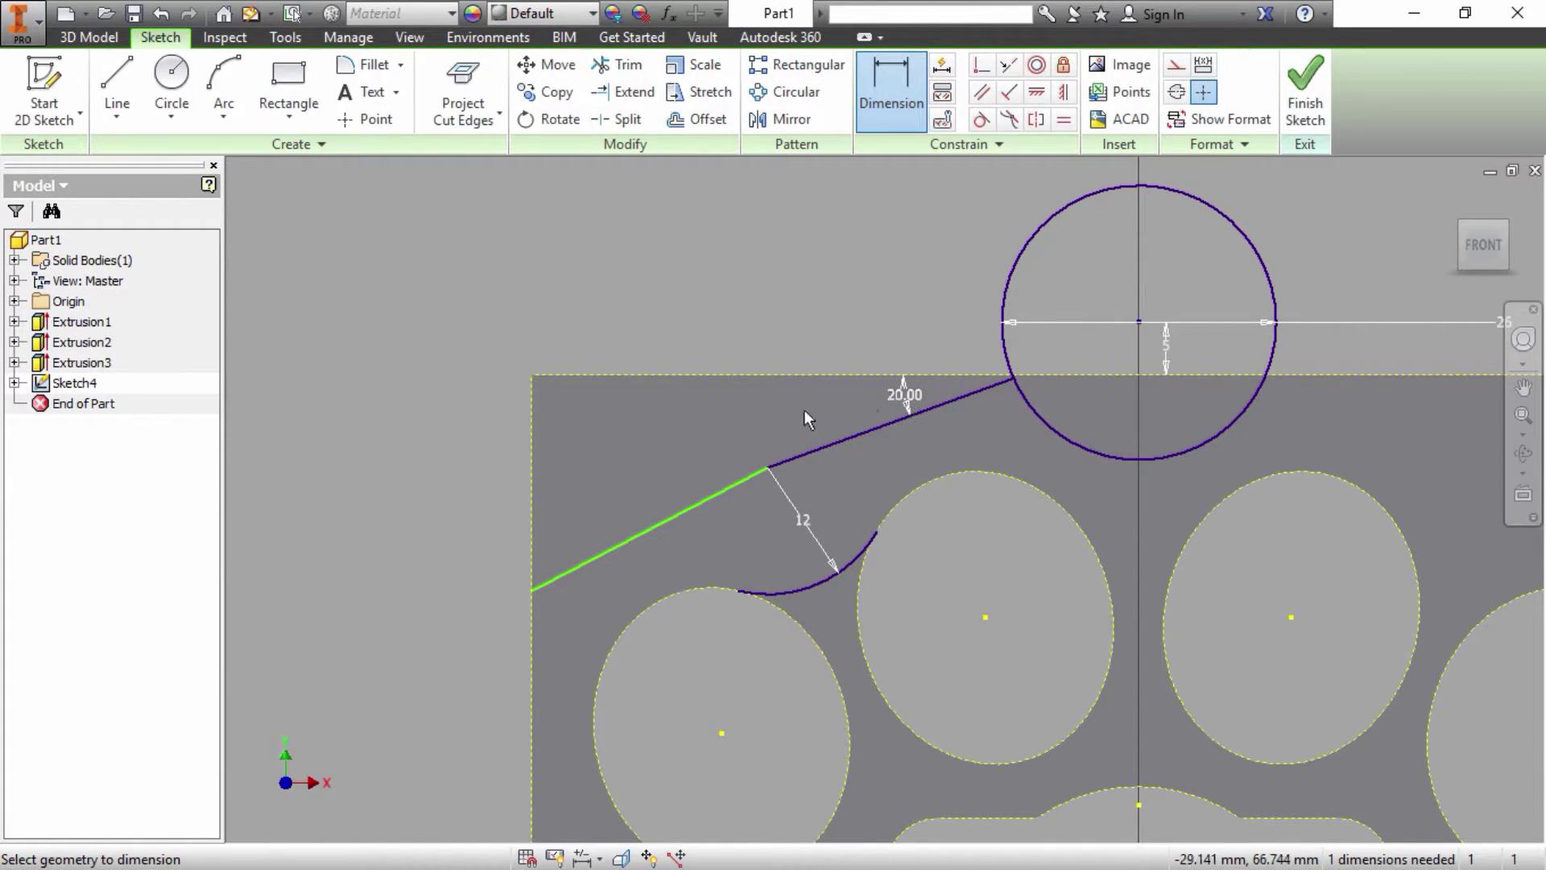
# Step: Dimension the angle between the two sloped lines as 165°
pyautogui.click(740, 484)
pyautogui.click(808, 454)
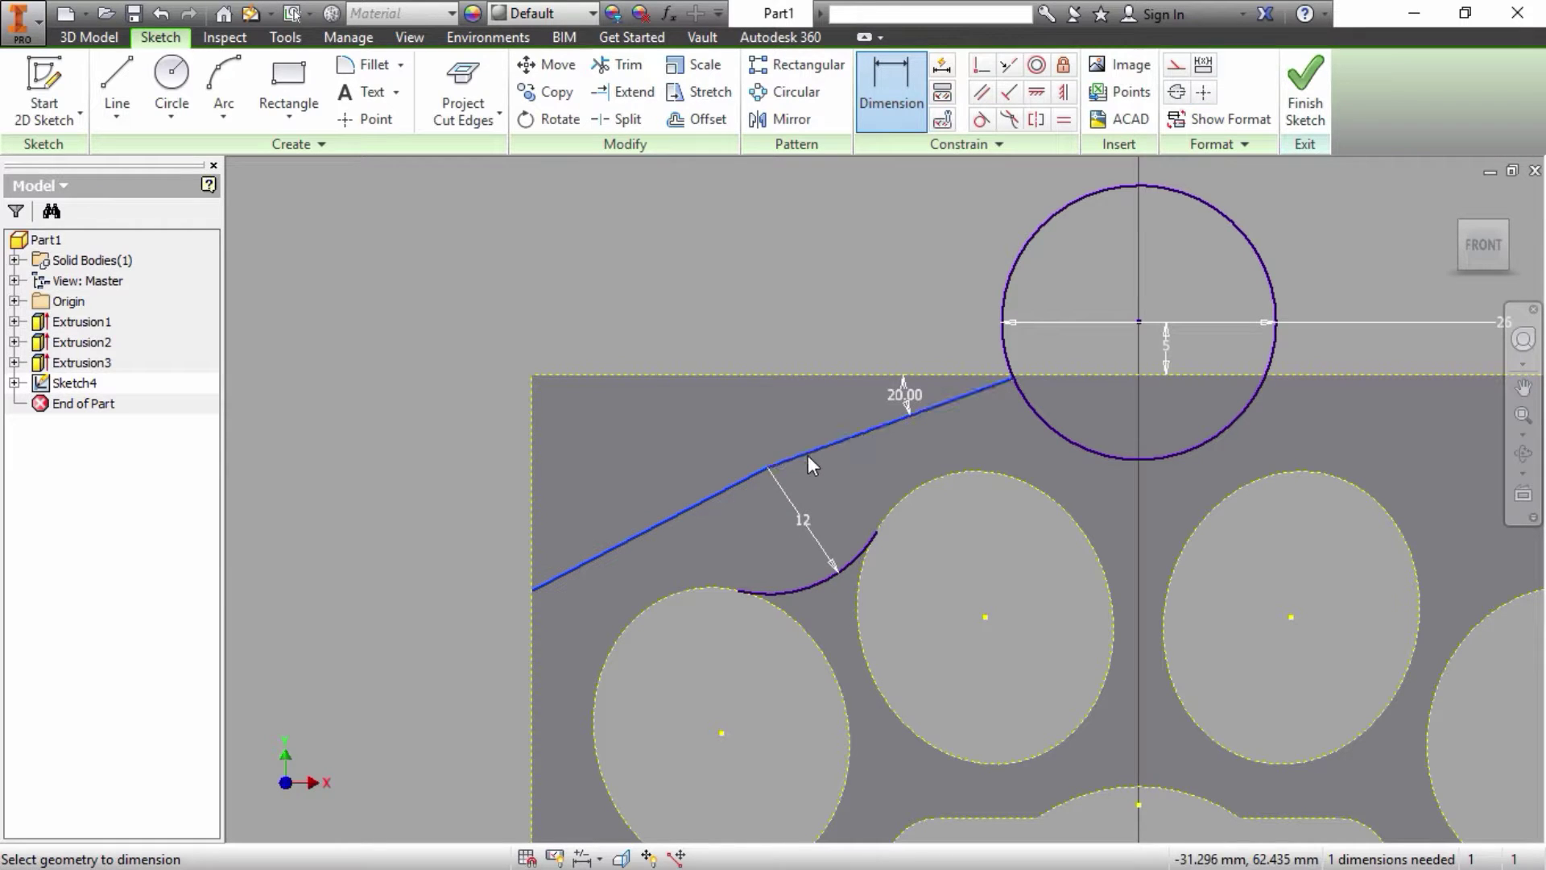
pyautogui.click(768, 479)
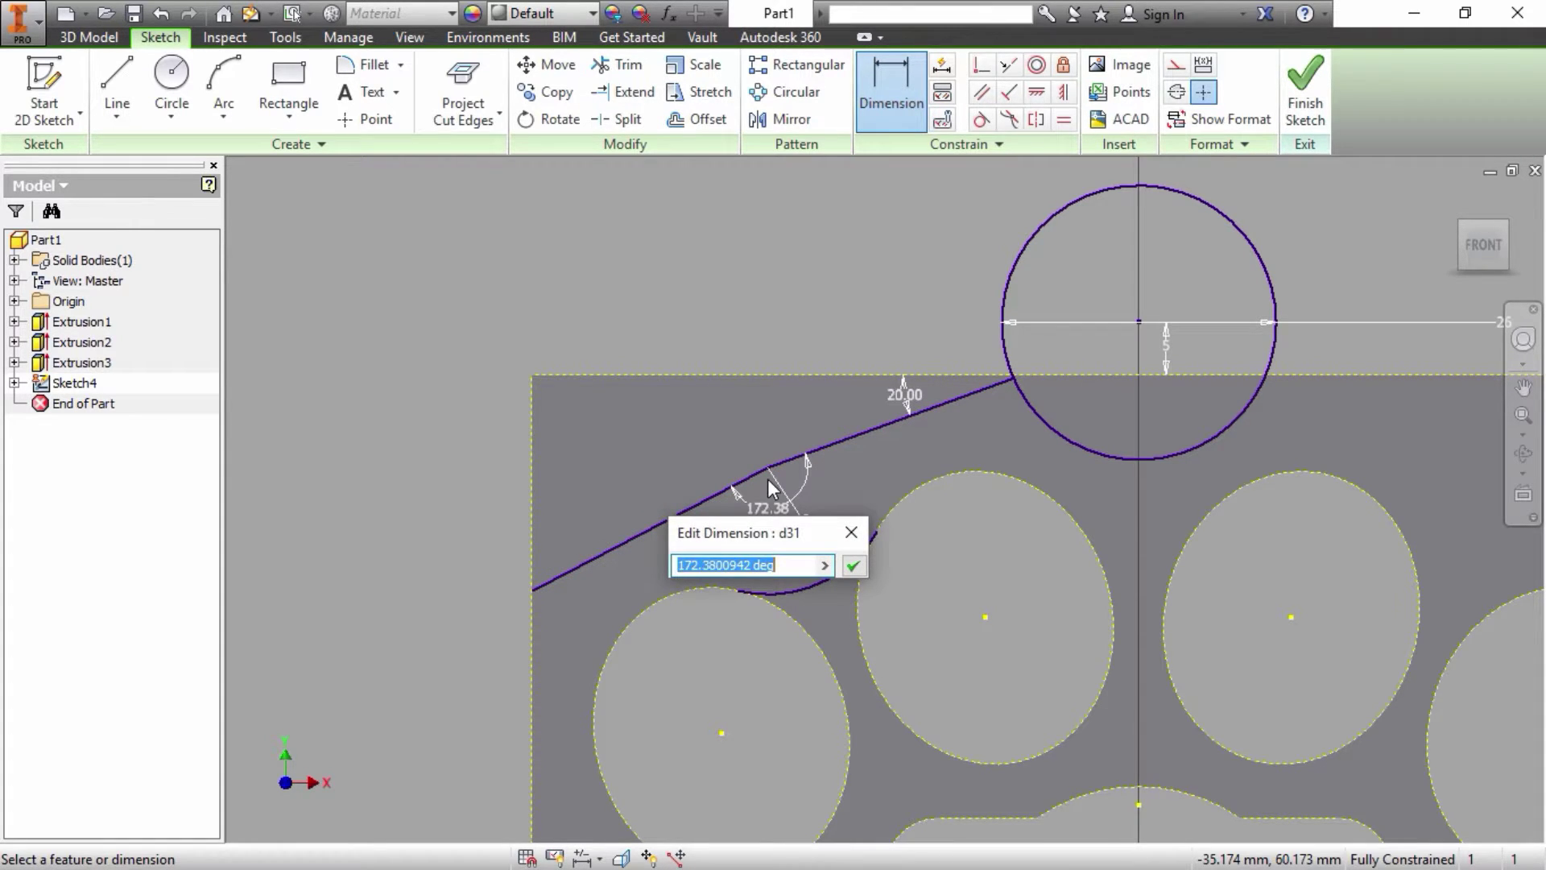
pyautogui.write('165')
pyautogui.press('Return')
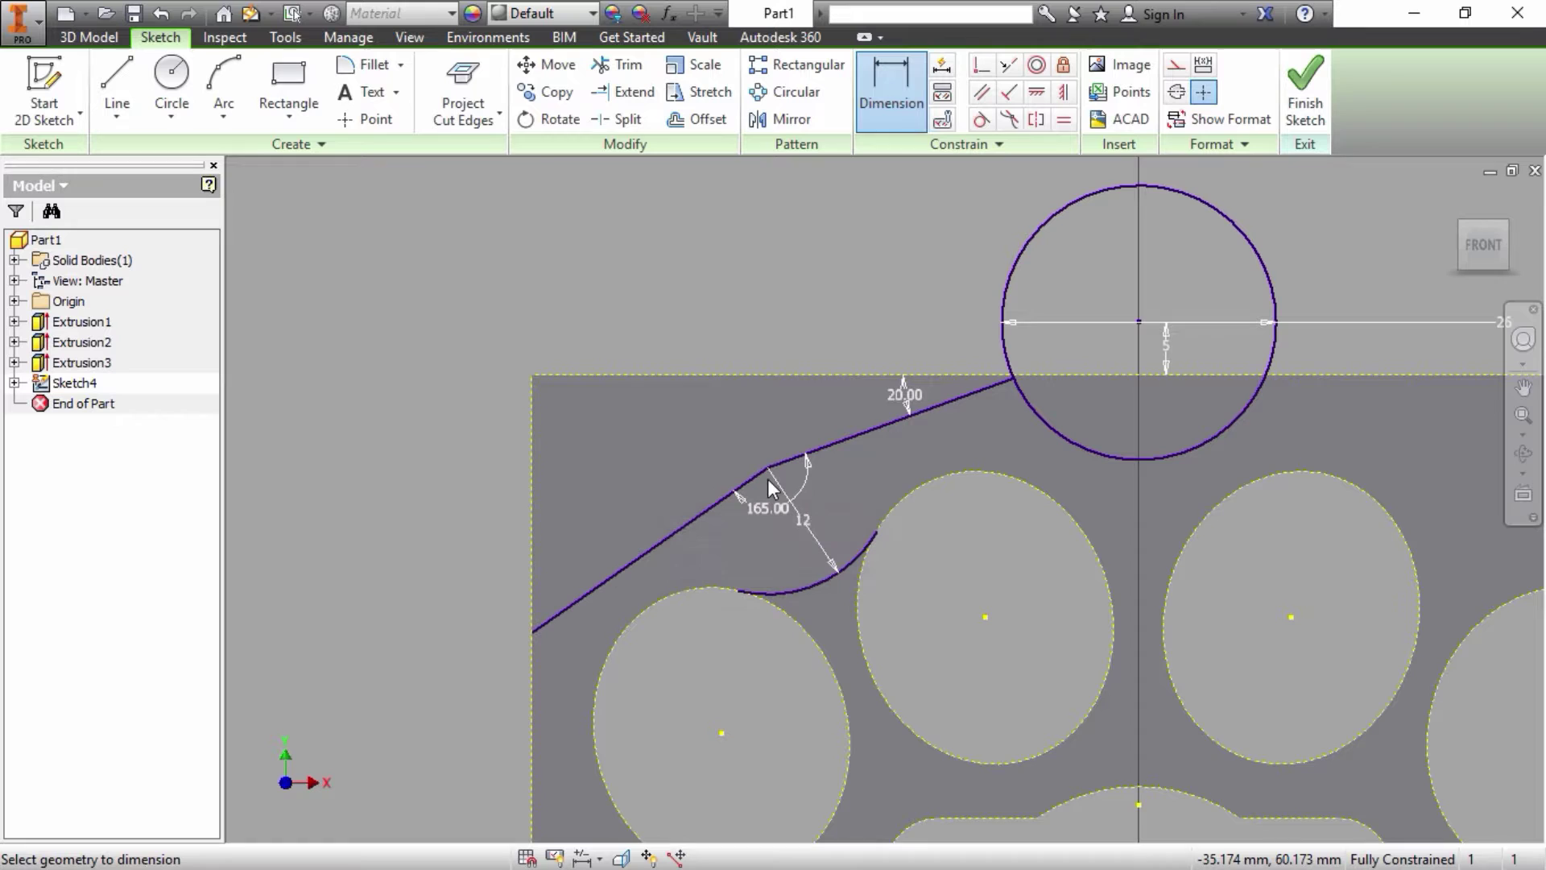
pyautogui.rightClick(757, 241)
pyautogui.click(847, 240)
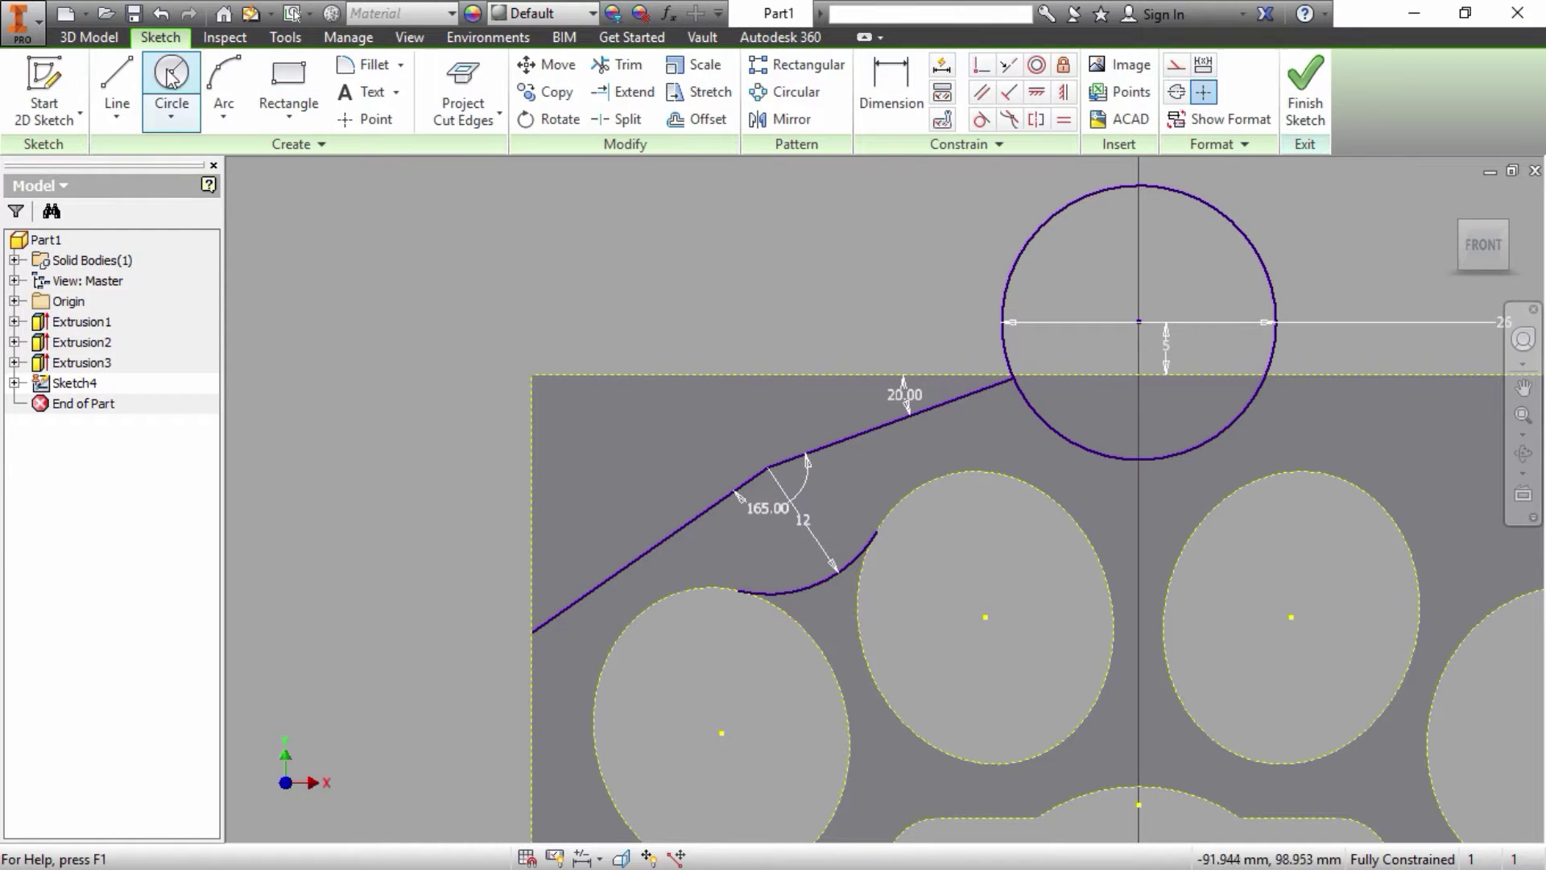
# Step: Draw lines from the sloped line's lower end up to the plate's upper-left corner and across to the sloped line's end on the circle
pyautogui.click(117, 78)
pyautogui.click(531, 631)
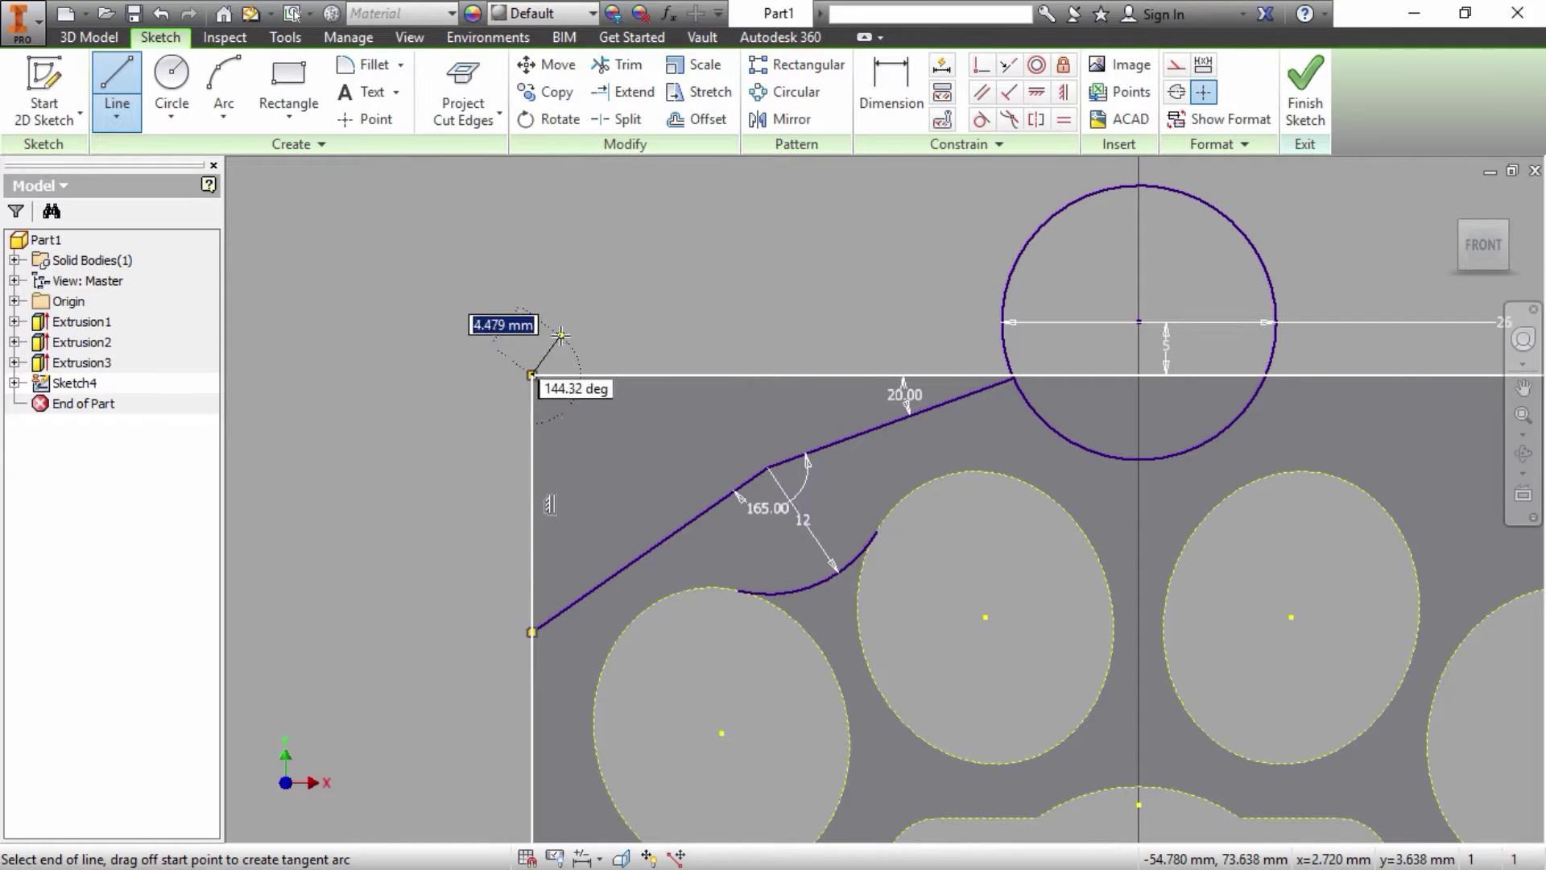
pyautogui.click(531, 375)
pyautogui.click(1012, 376)
pyautogui.rightClick(1013, 377)
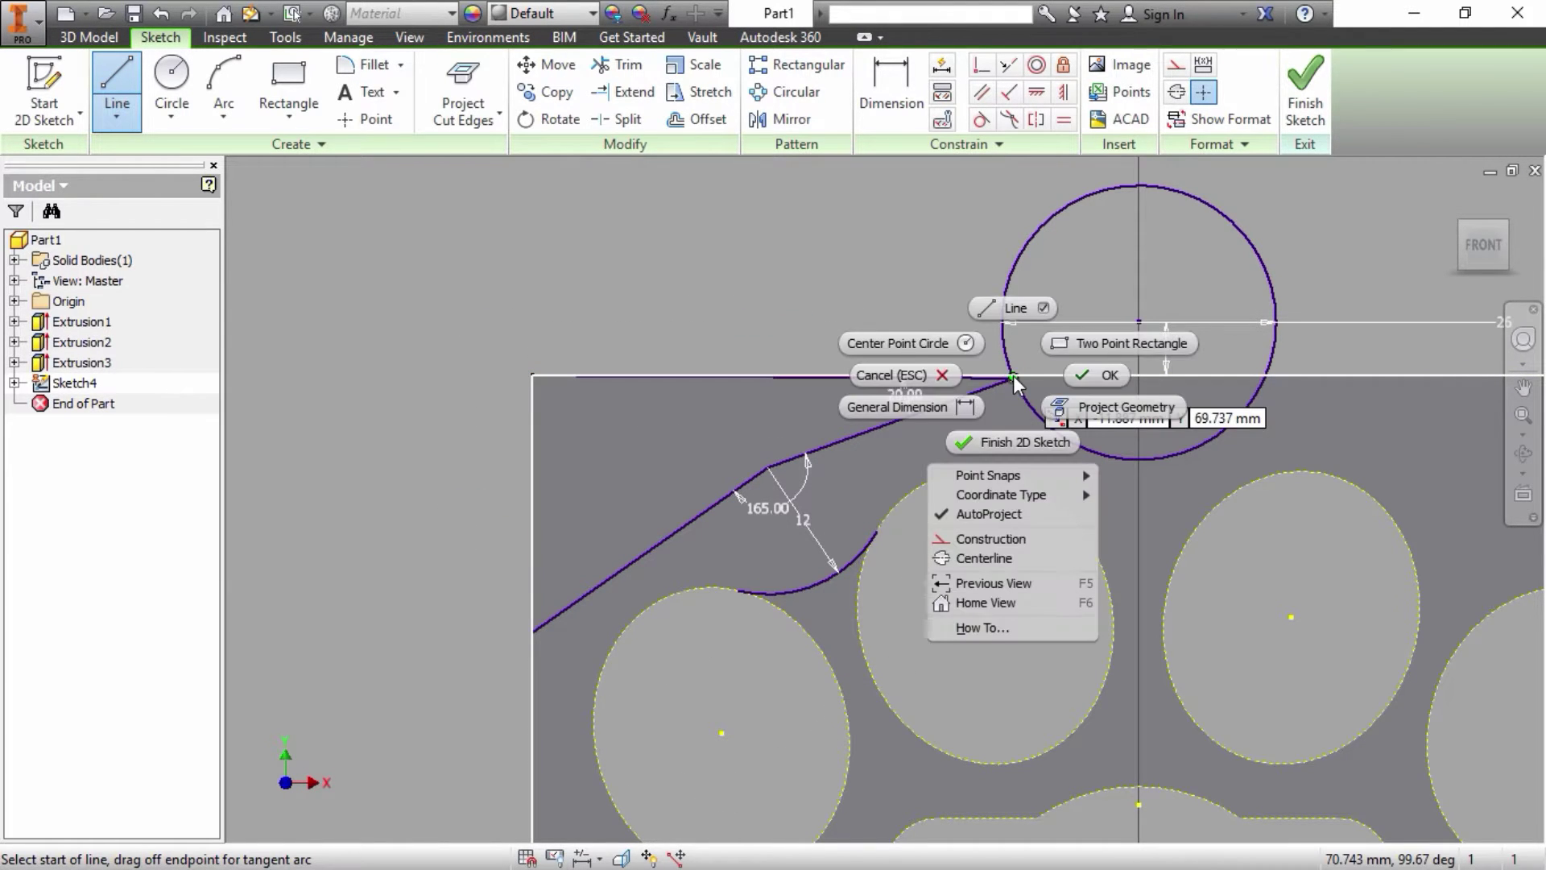
pyautogui.click(1039, 375)
# Step: Delete the slightly tilted upper line that runs from the plate's corner to the circle
pyautogui.scroll(-5, 983, 375)
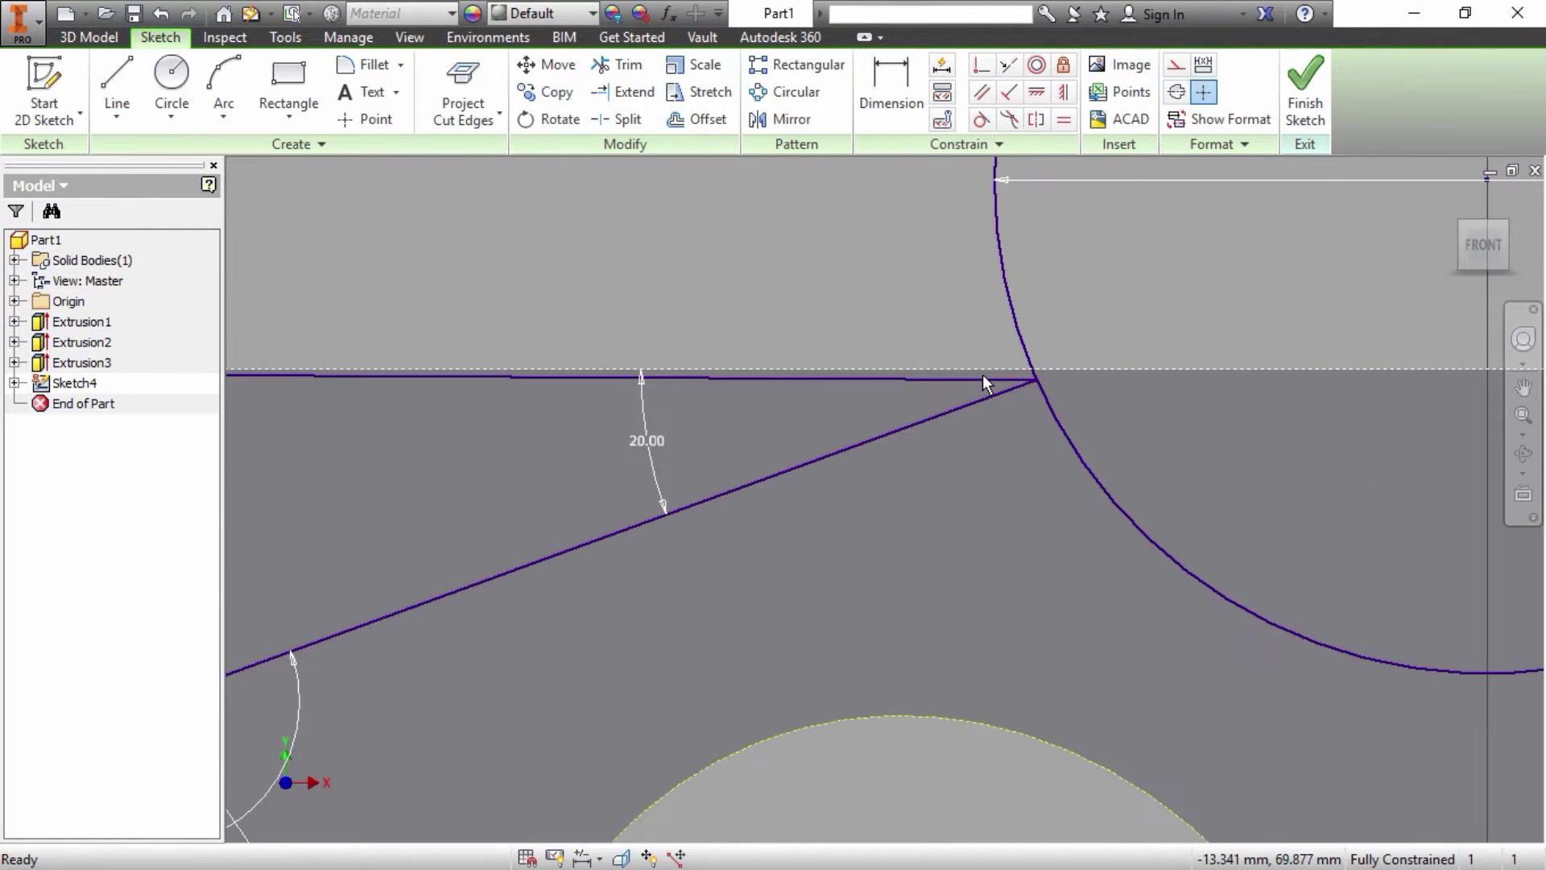
pyautogui.click(977, 384)
pyautogui.press('Delete')
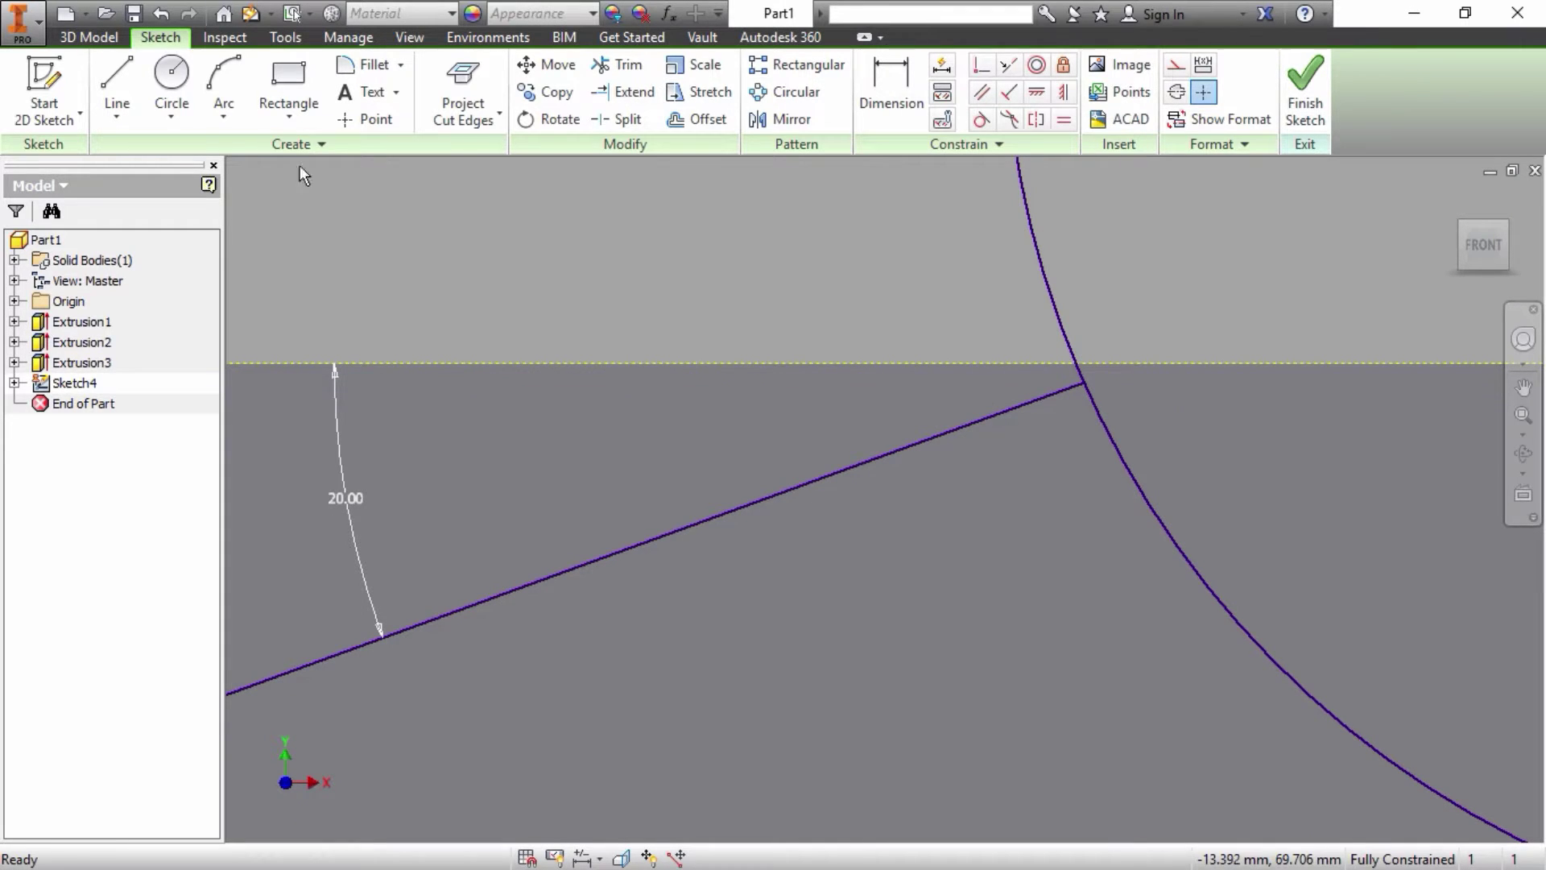
# Step: Draw a horizontal line along the plate's upper edge from its intersection with the circle to the upper-left corner
pyautogui.click(116, 81)
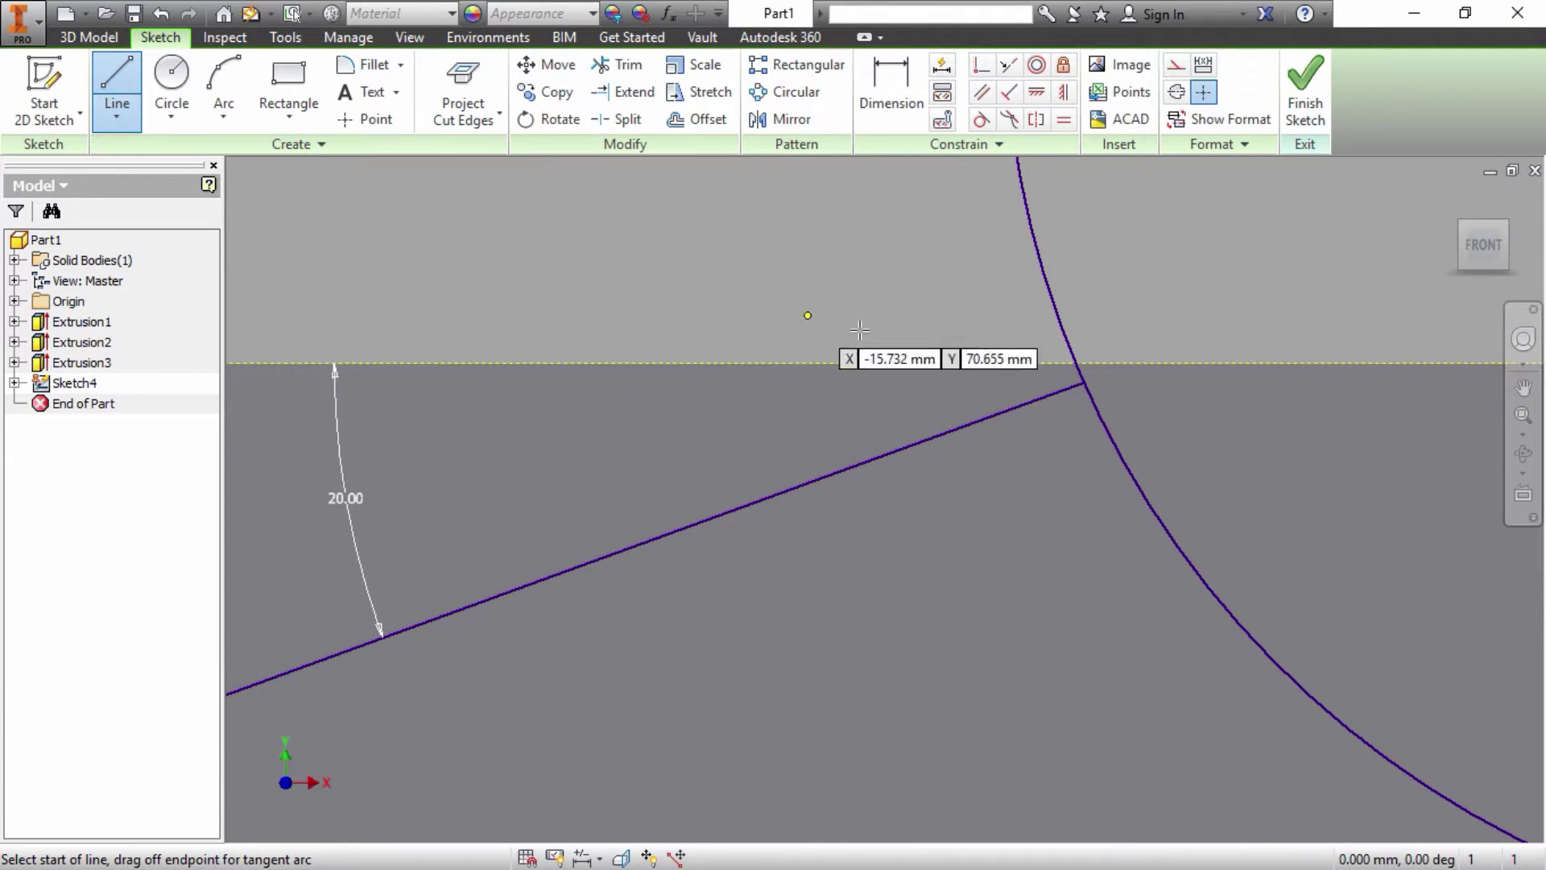
pyautogui.click(1075, 362)
pyautogui.scroll(4, 1079, 362)
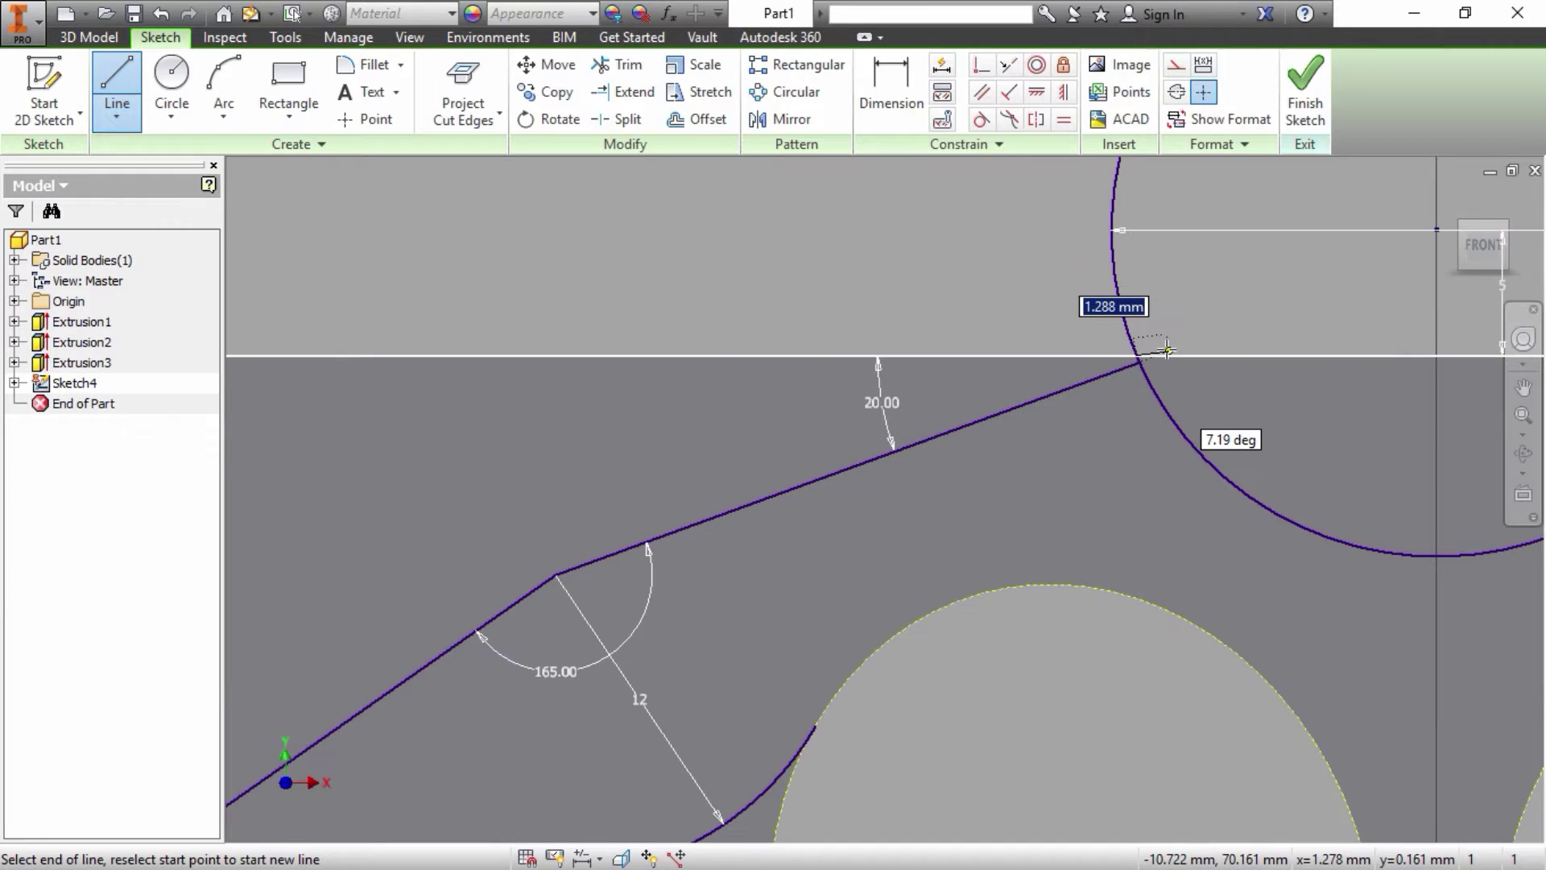
pyautogui.scroll(3, 1165, 350)
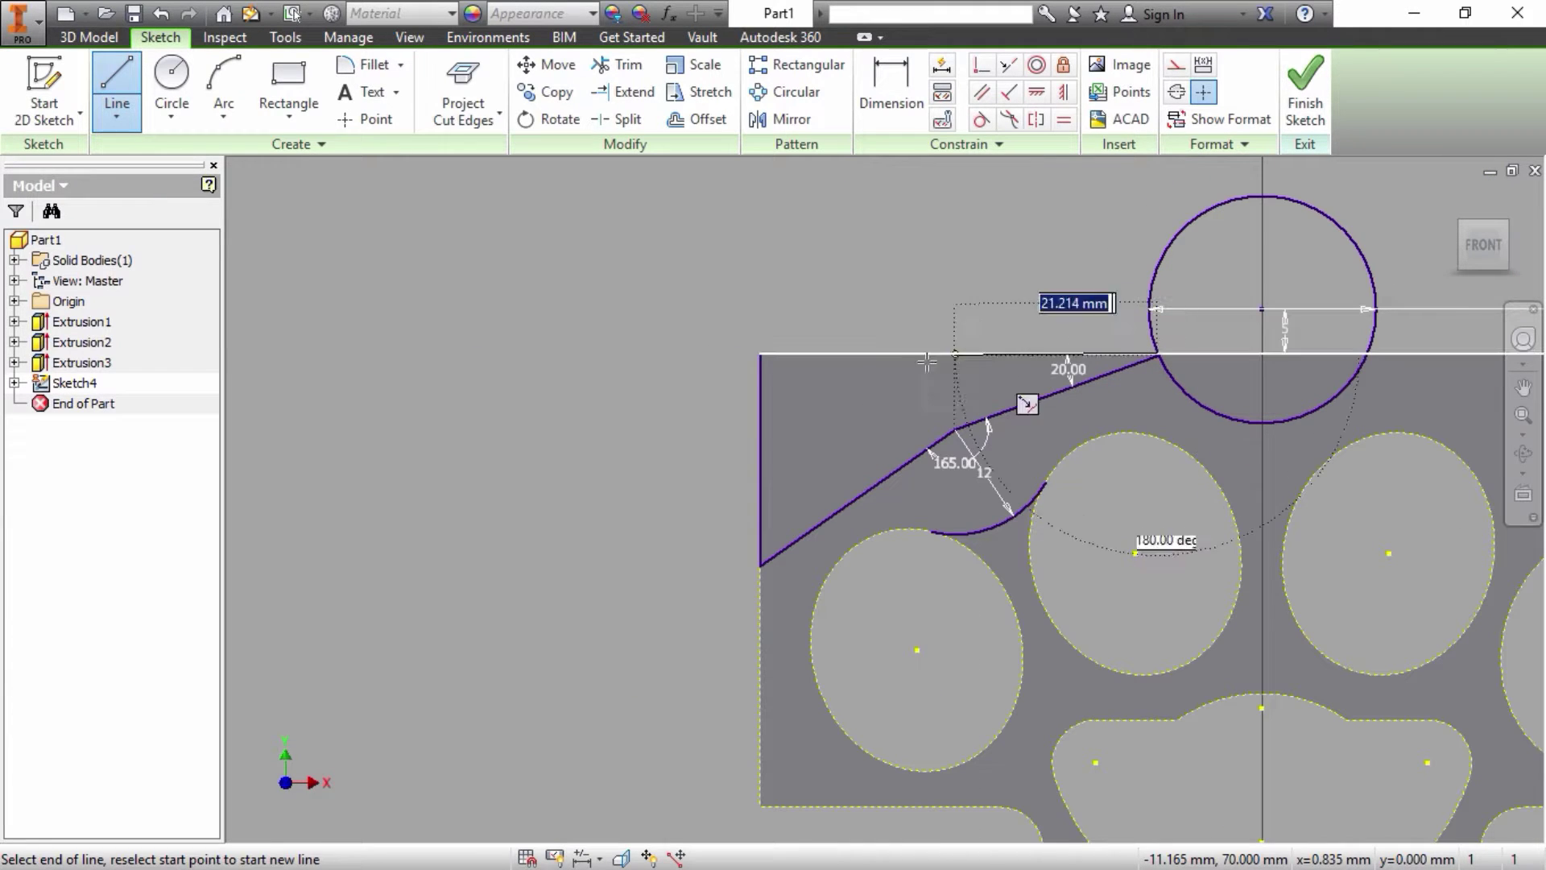
pyautogui.click(759, 351)
pyautogui.rightClick(758, 352)
pyautogui.click(835, 349)
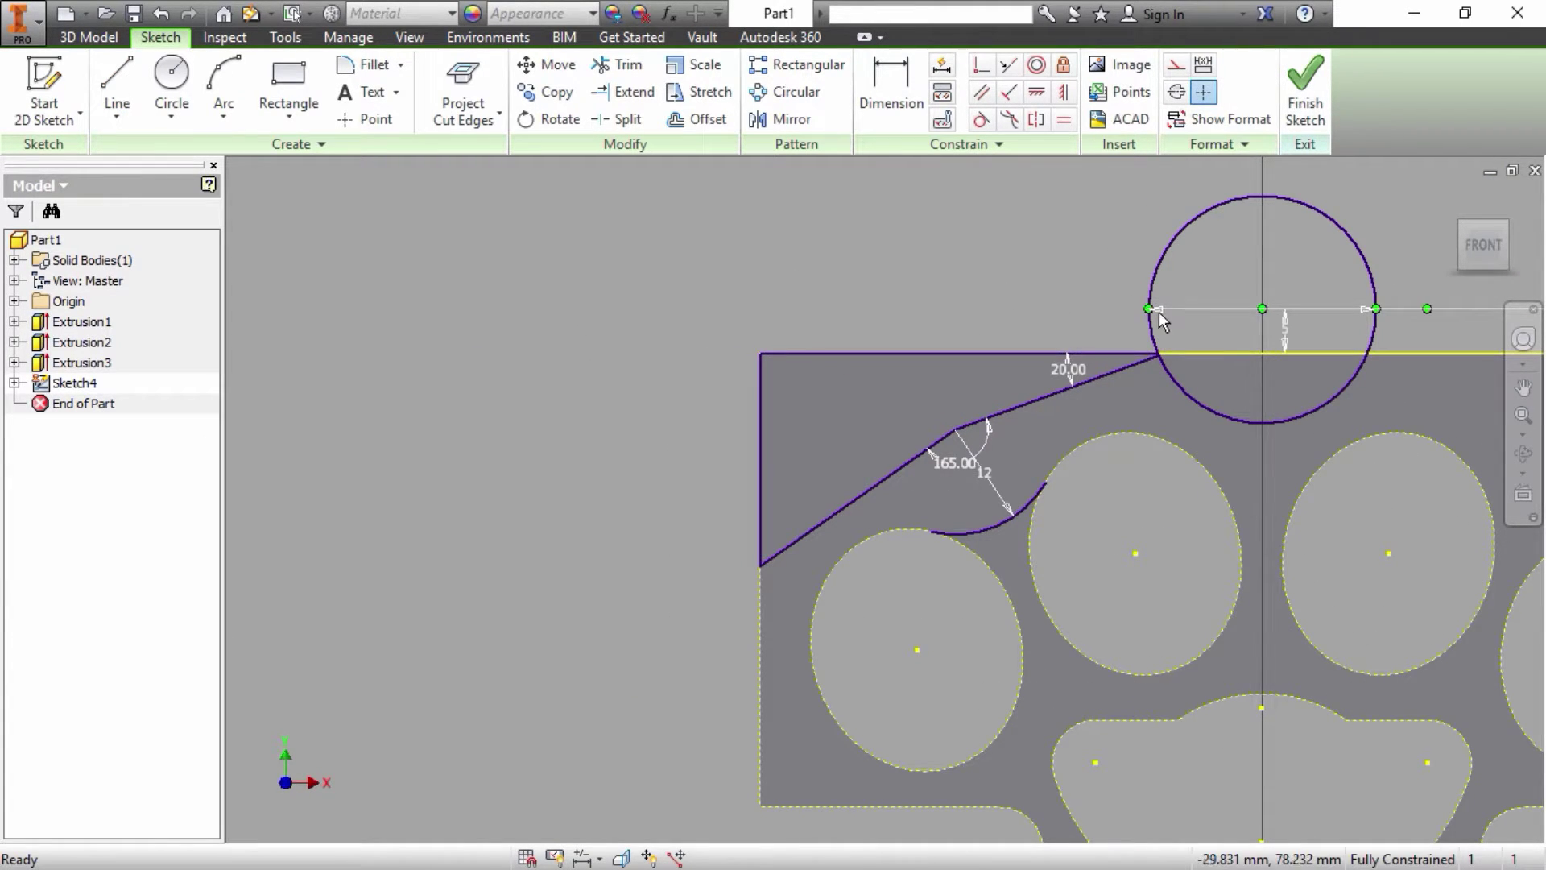
# Step: Convert the projected upper edge of the plate to construction geometry
pyautogui.scroll(-2, 1164, 345)
pyautogui.scroll(-5, 1166, 379)
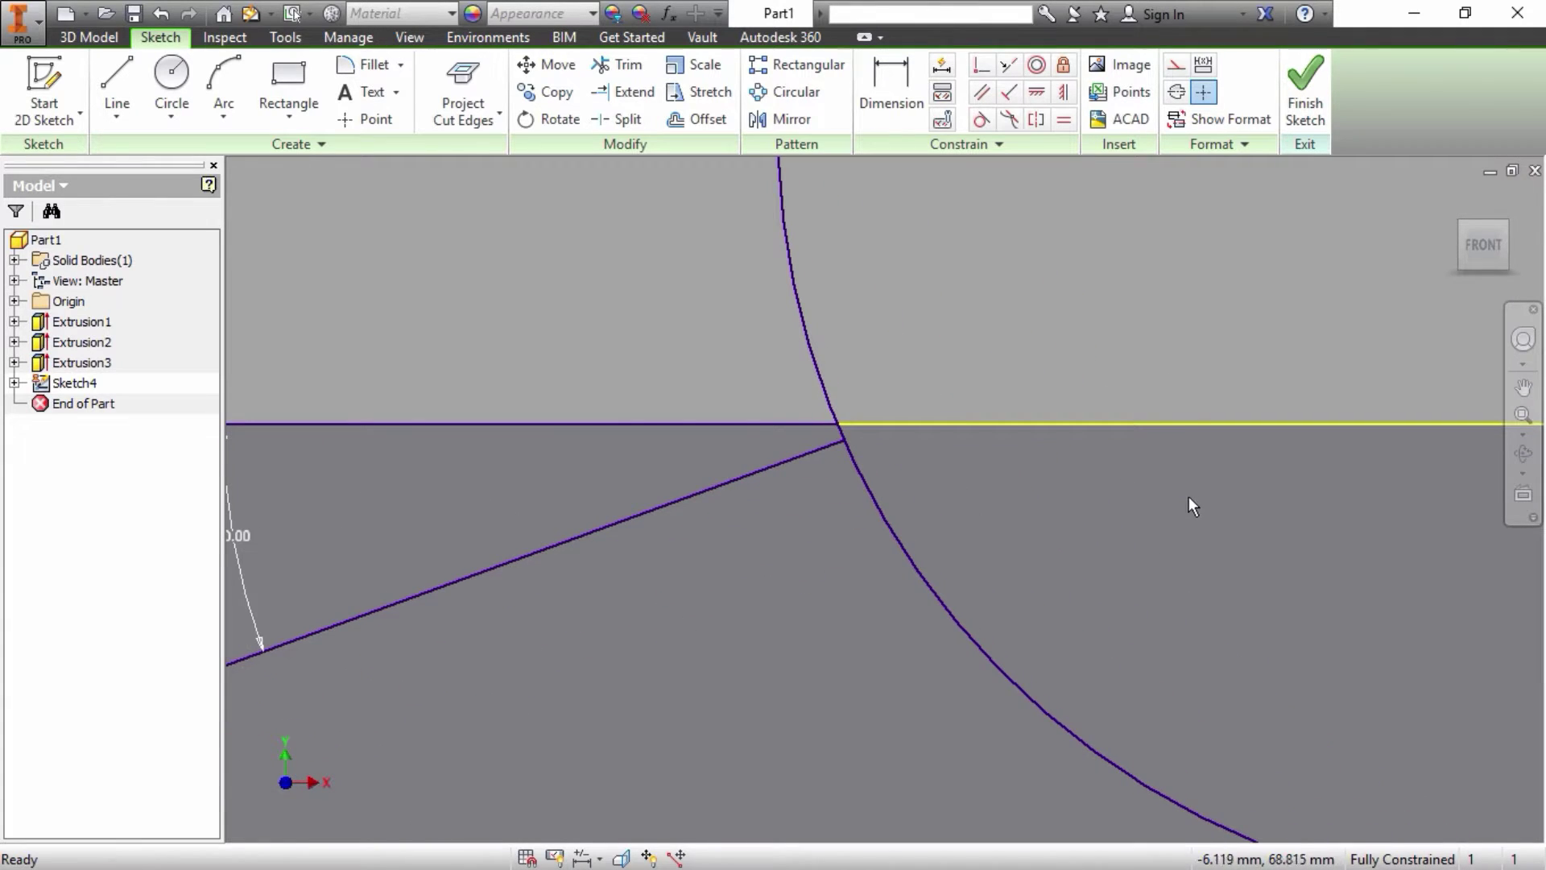
pyautogui.rightClick(1114, 330)
pyautogui.click(1158, 319)
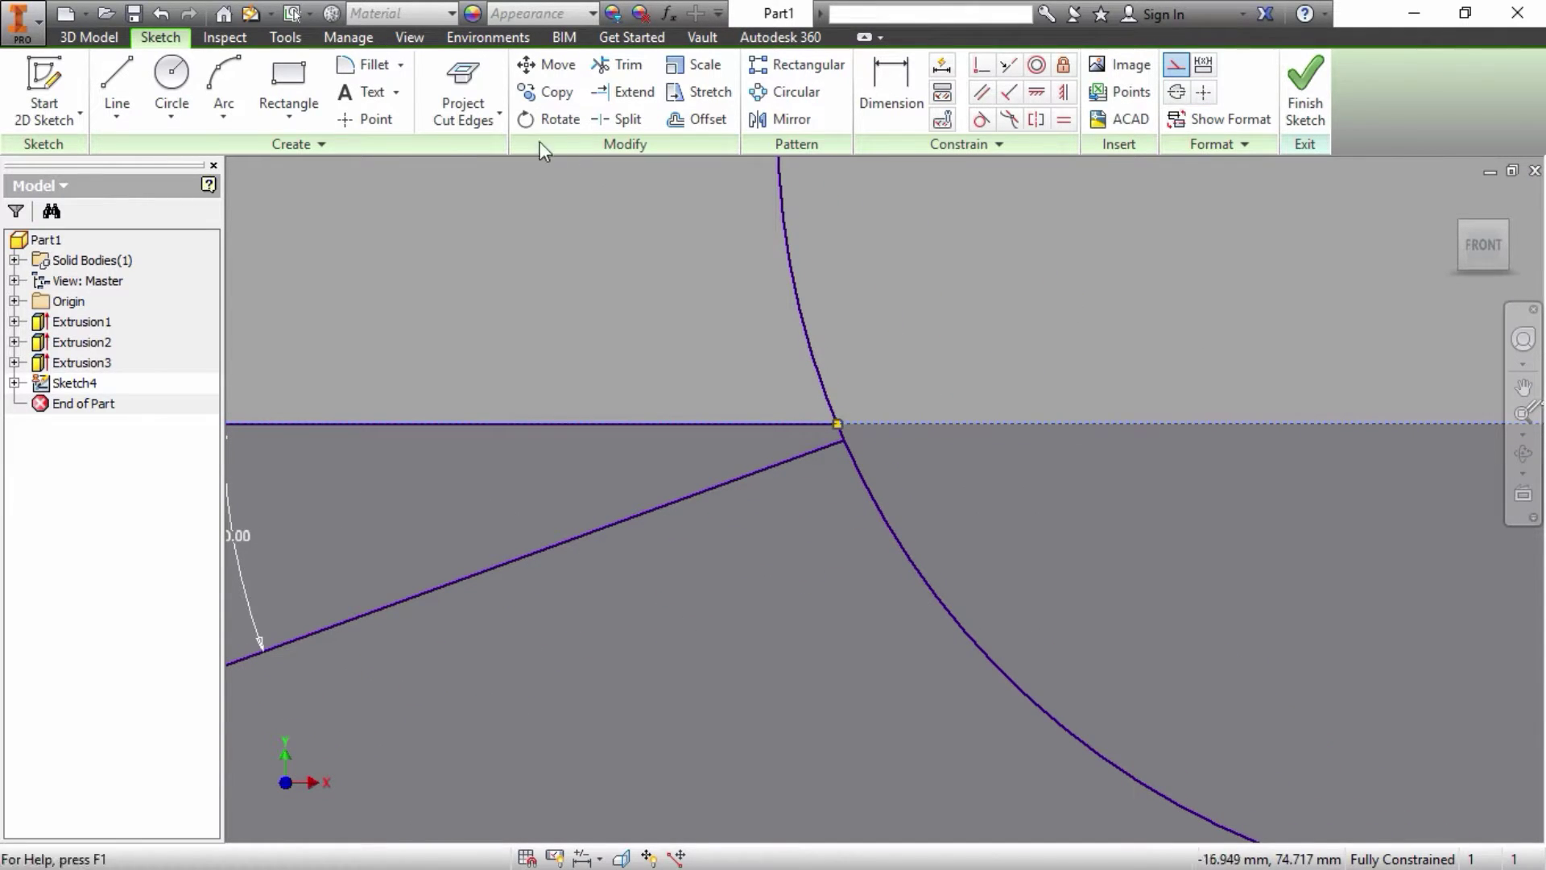
# Step: Split the sketch curve where the upper line meets the circle
pyautogui.click(620, 123)
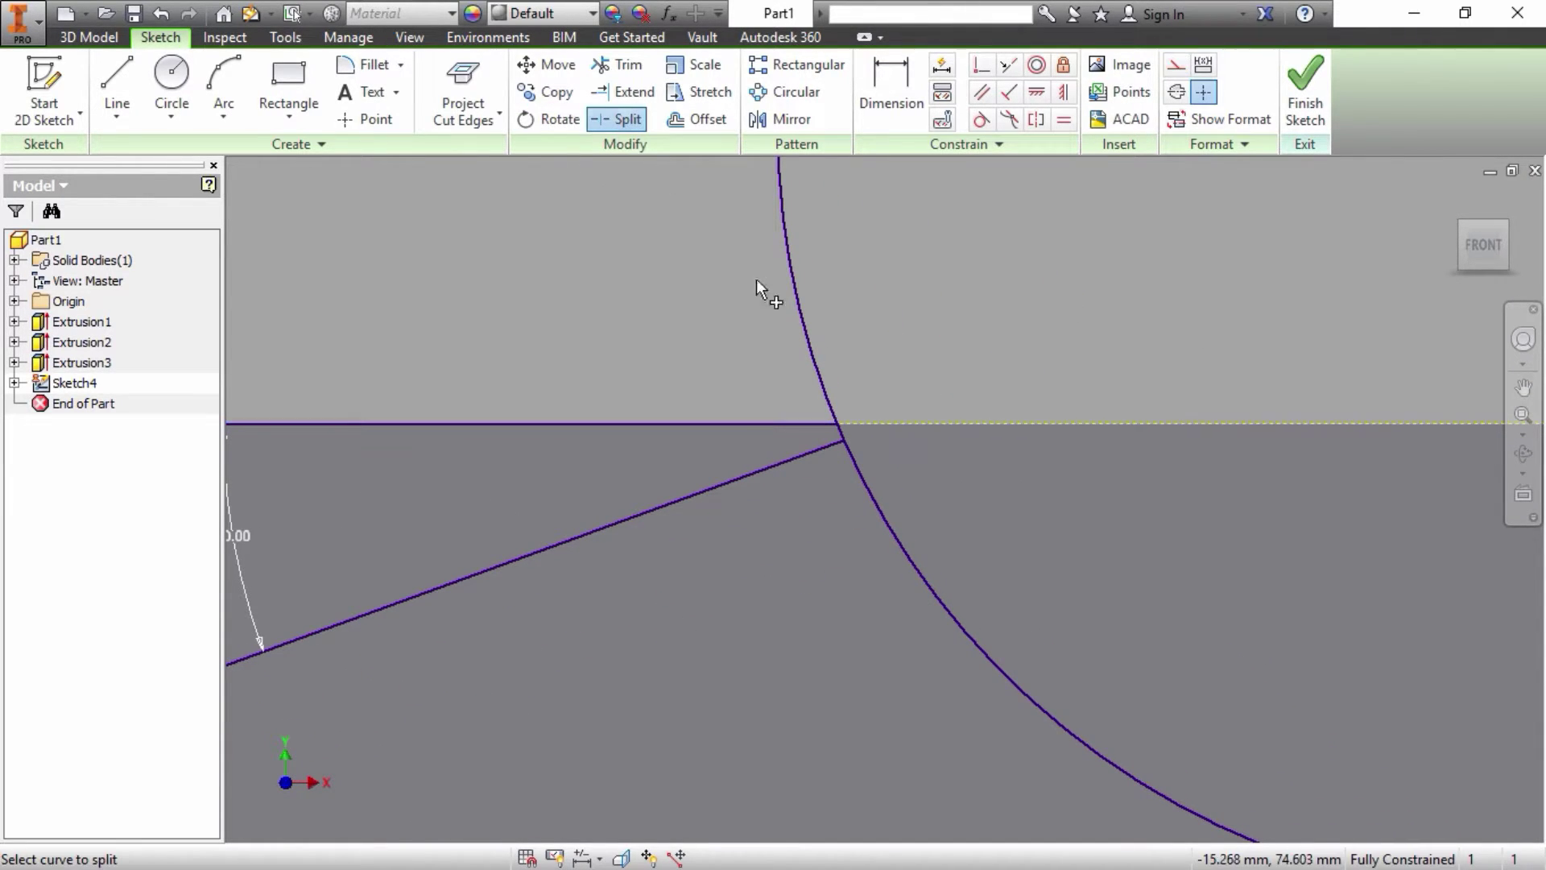
pyautogui.click(834, 429)
pyautogui.rightClick(935, 330)
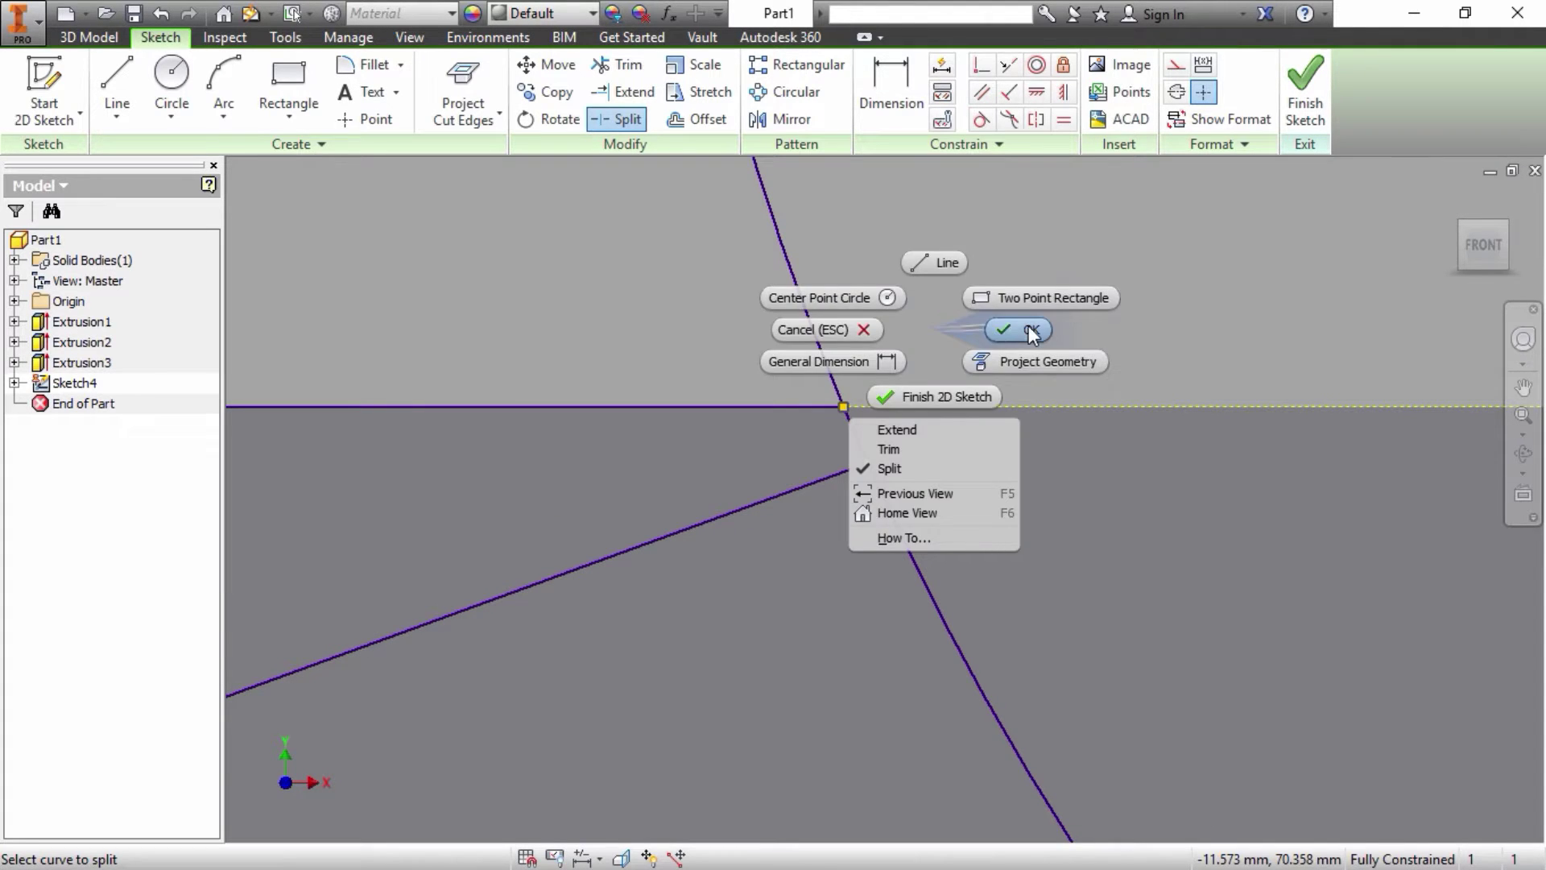
pyautogui.click(1030, 331)
# Step: Finish the sketch and cut the upper-left corner region out of the plate with a 10 mm extrusion
pyautogui.click(1476, 248)
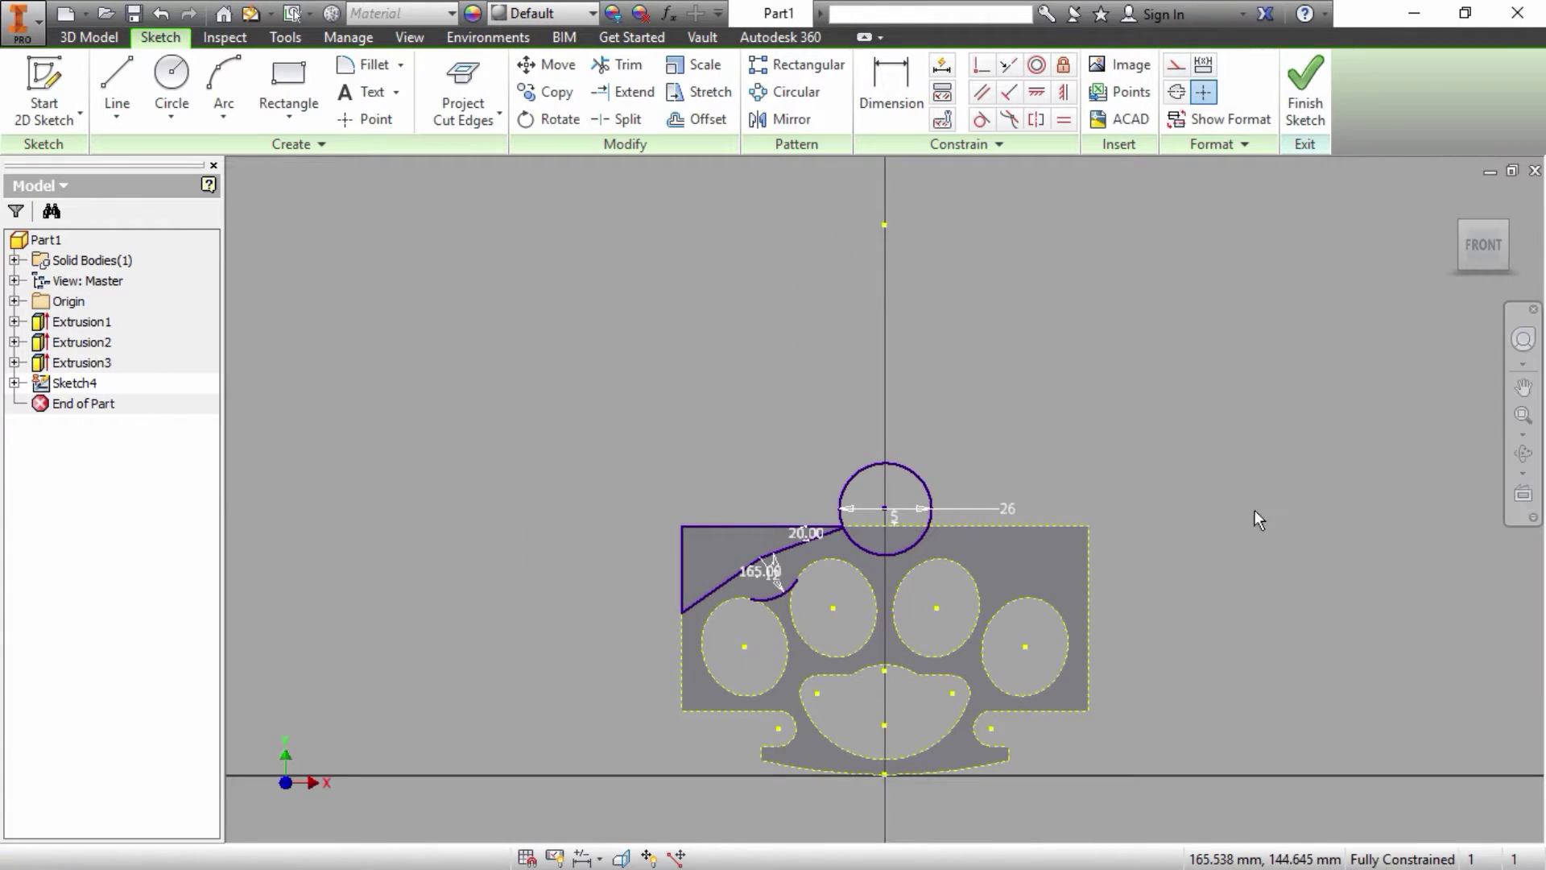
pyautogui.scroll(-3, 837, 625)
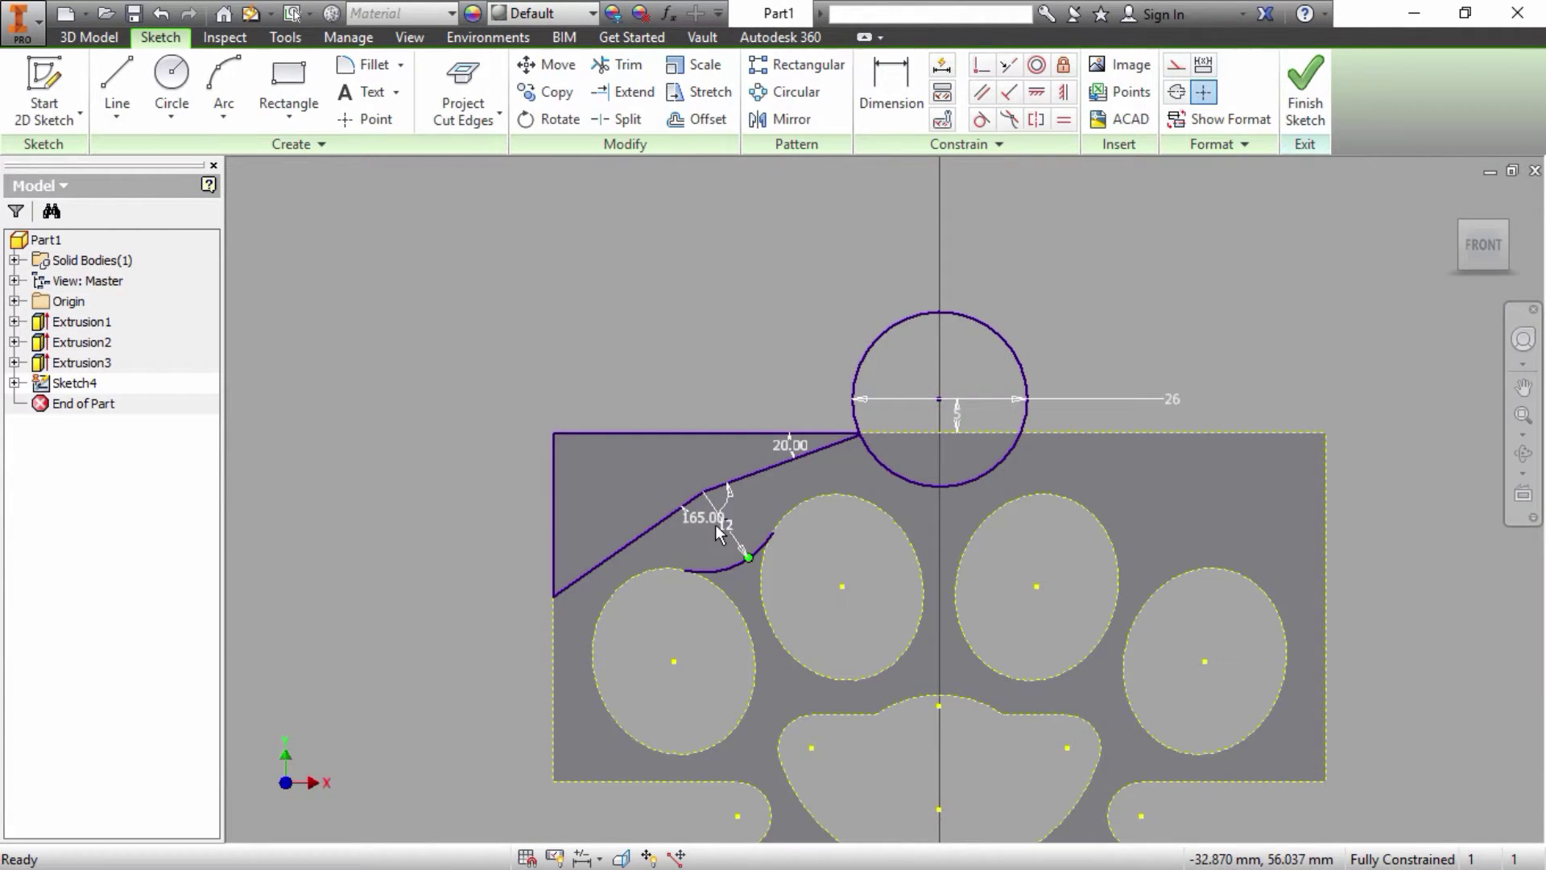
pyautogui.click(1304, 81)
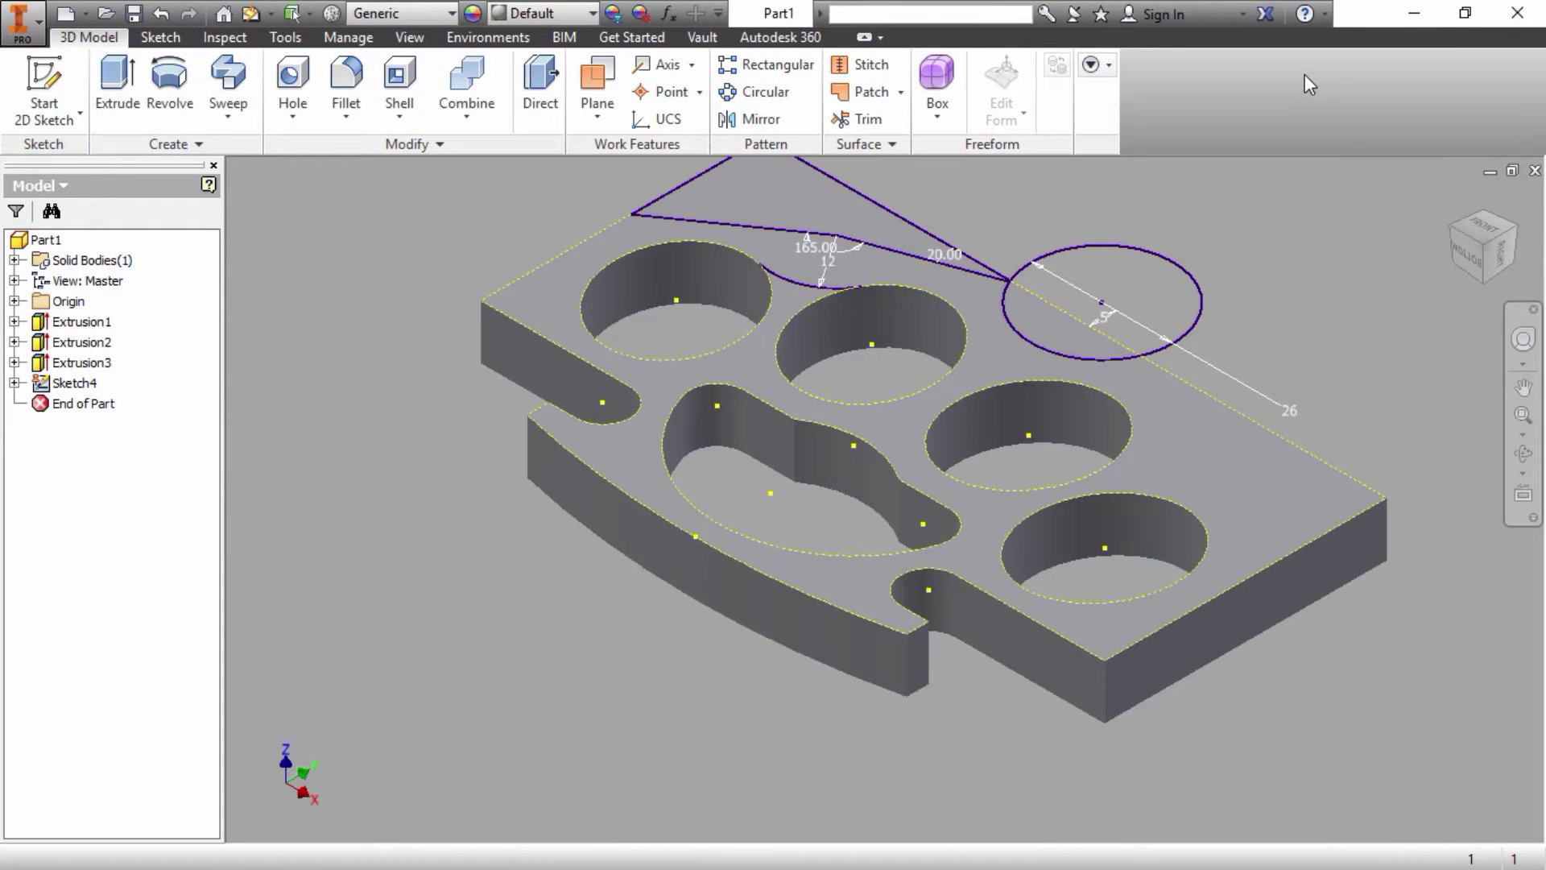
pyautogui.click(117, 89)
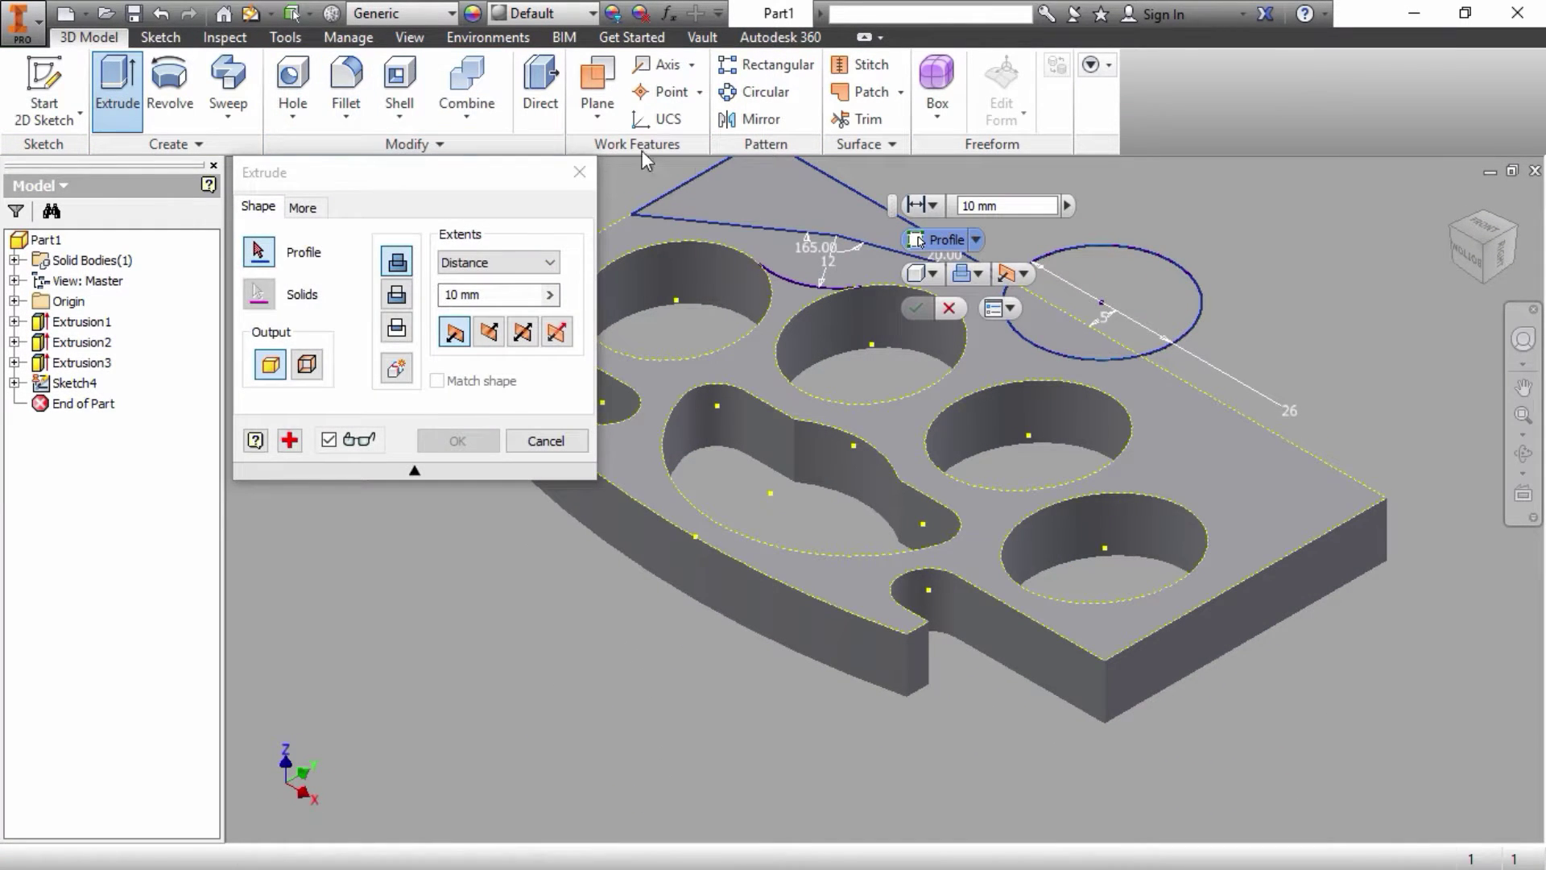
pyautogui.click(751, 190)
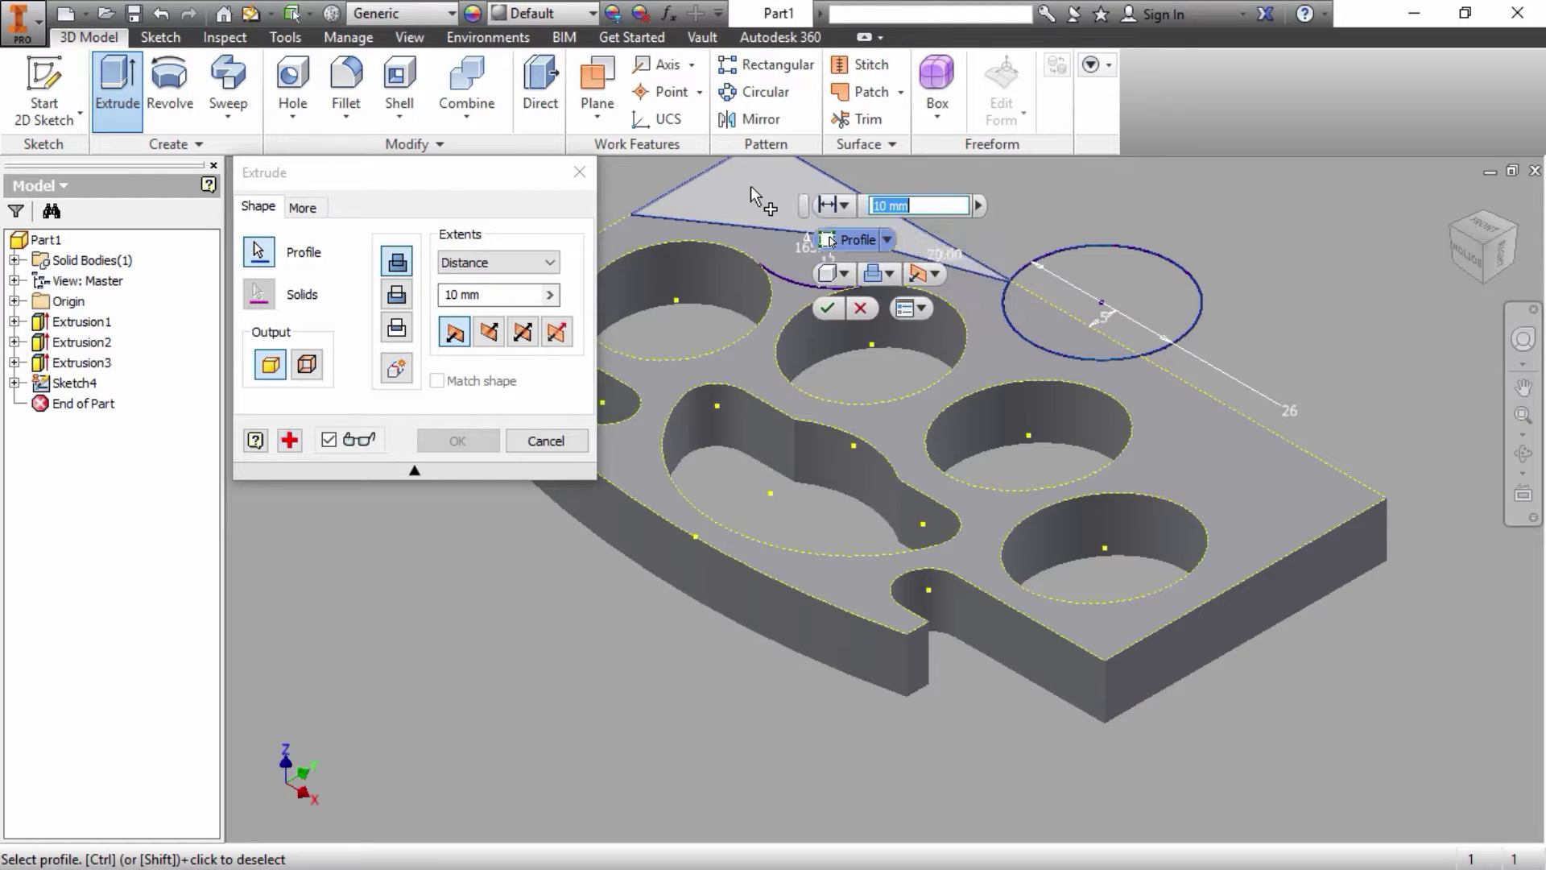
pyautogui.click(397, 295)
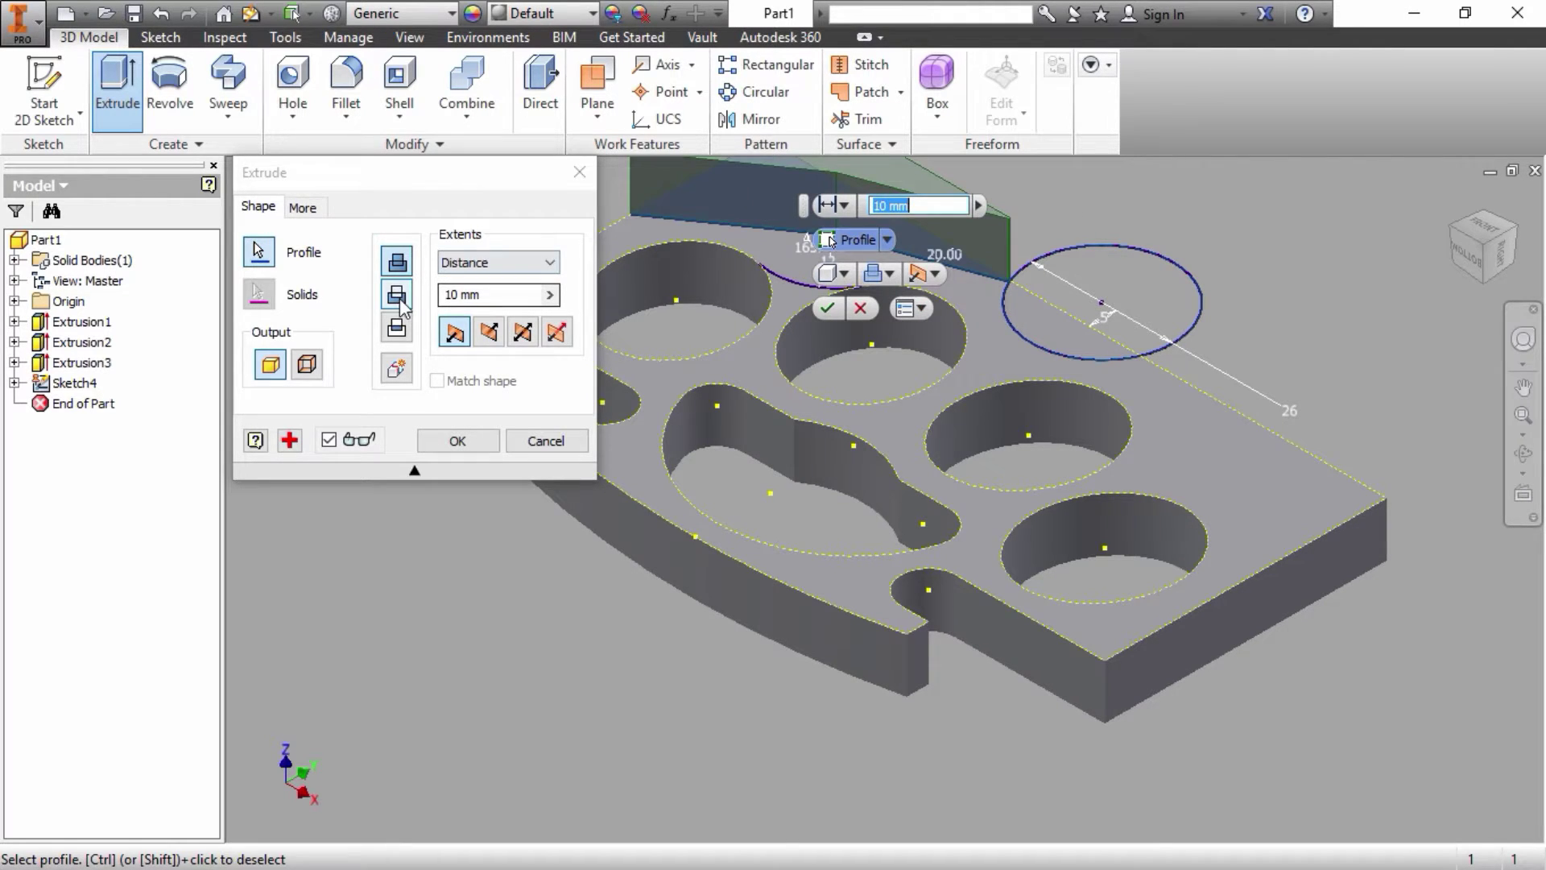
pyautogui.click(457, 441)
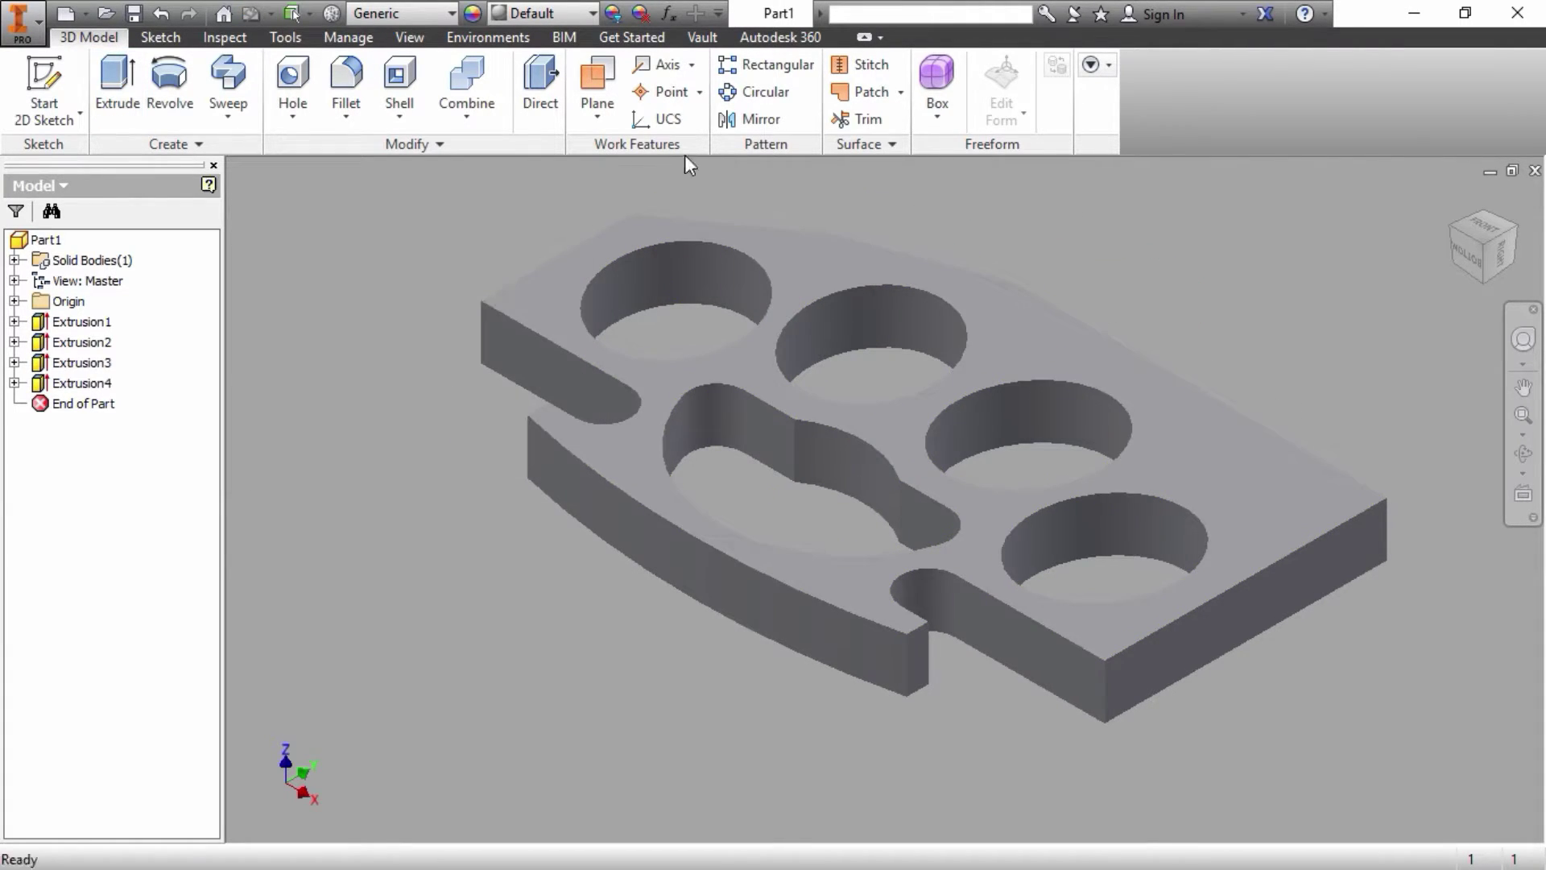
# Step: Mirror the corner cut about the YZ plane
pyautogui.click(750, 118)
pyautogui.click(97, 381)
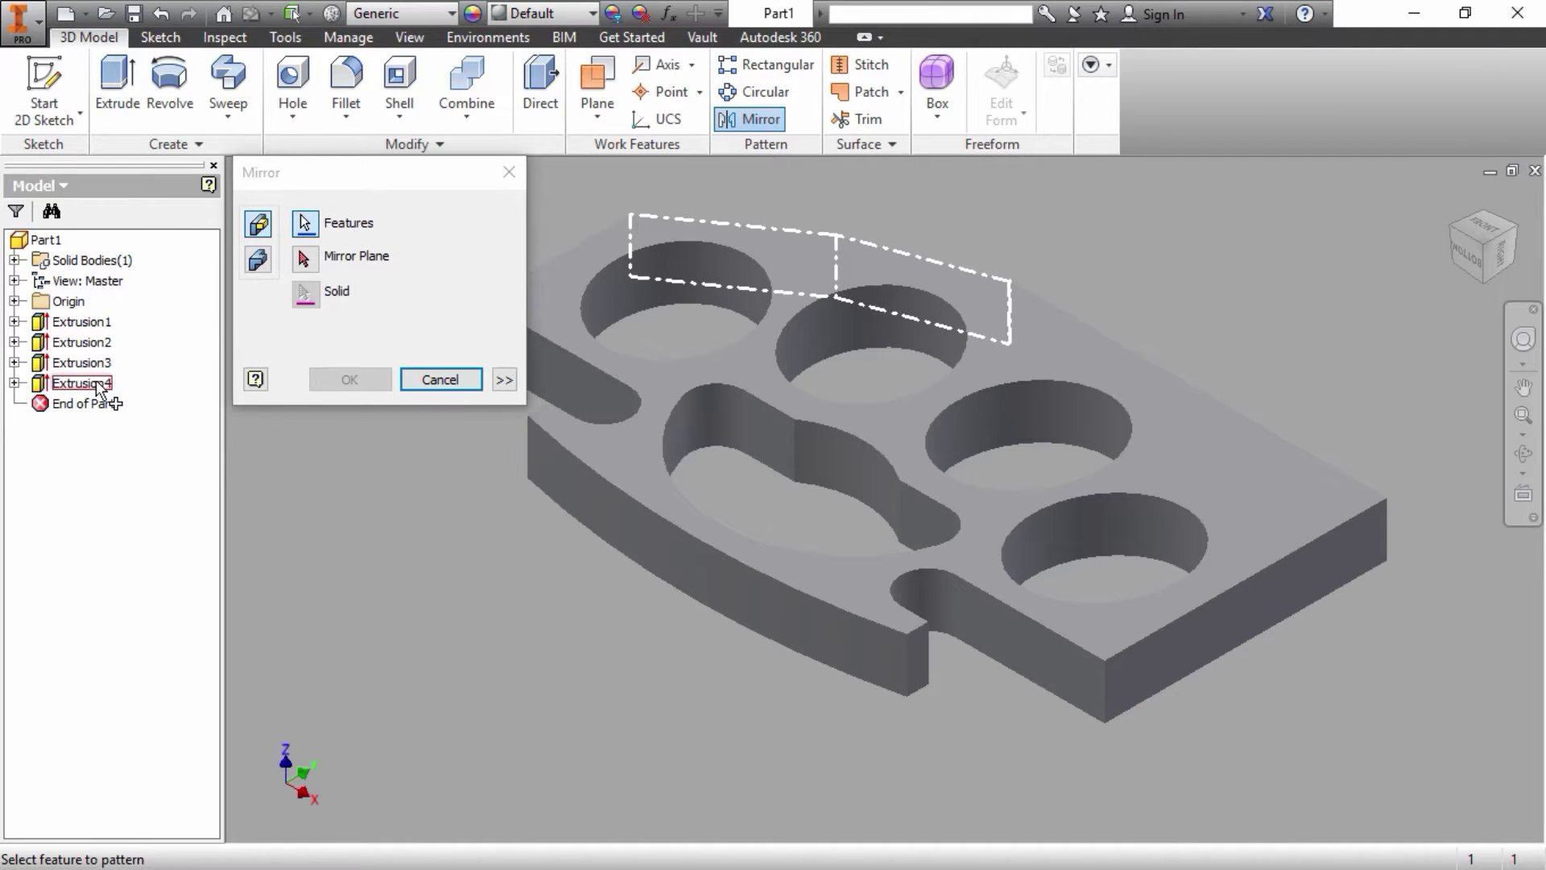
pyautogui.click(303, 264)
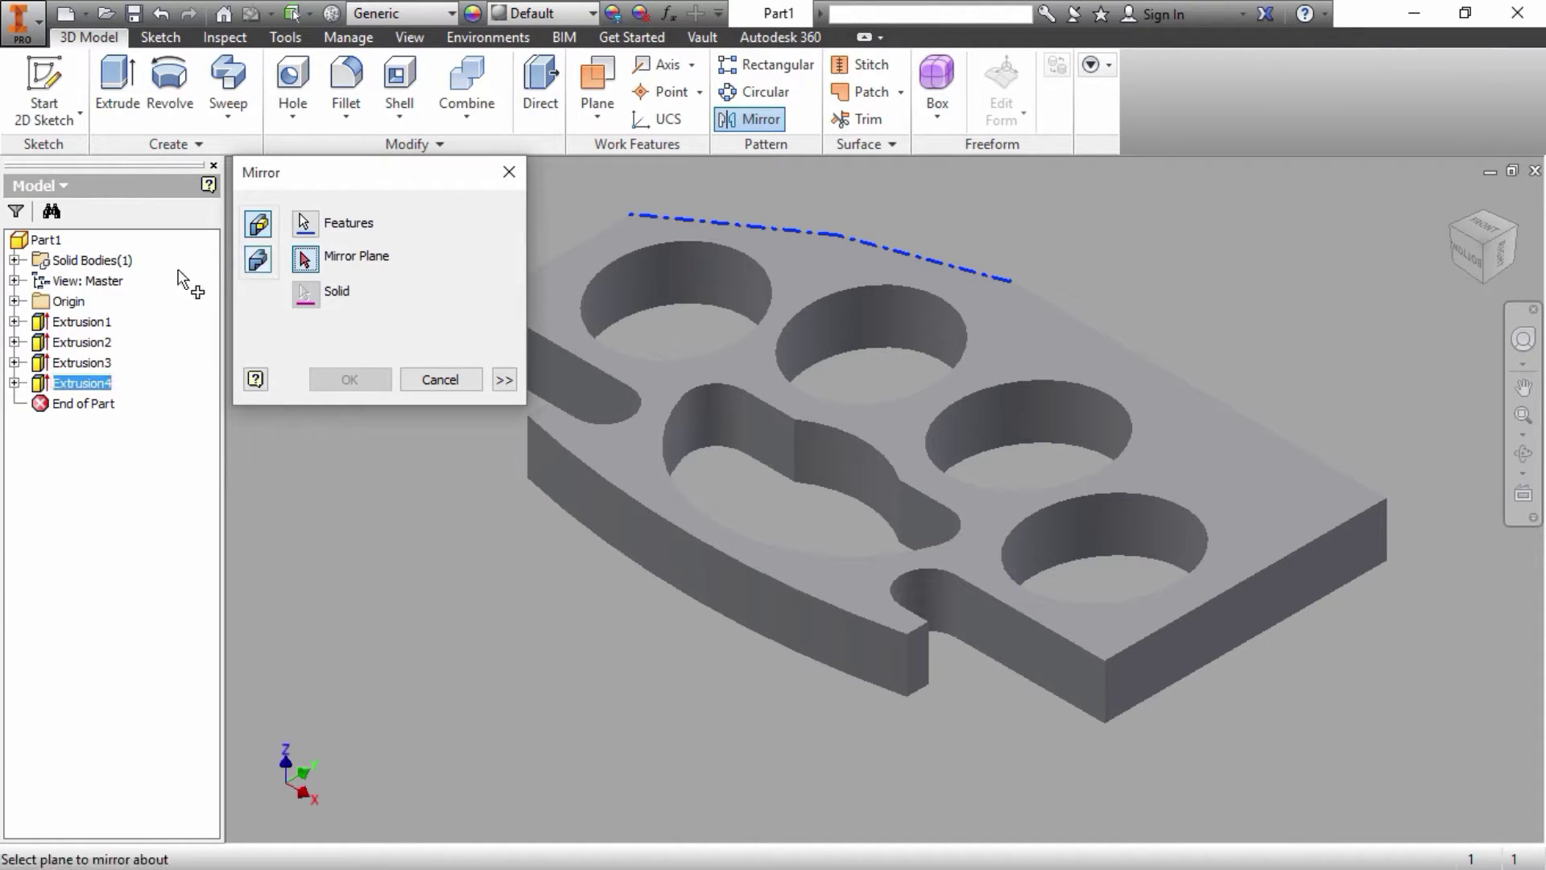
pyautogui.click(15, 301)
pyautogui.click(95, 321)
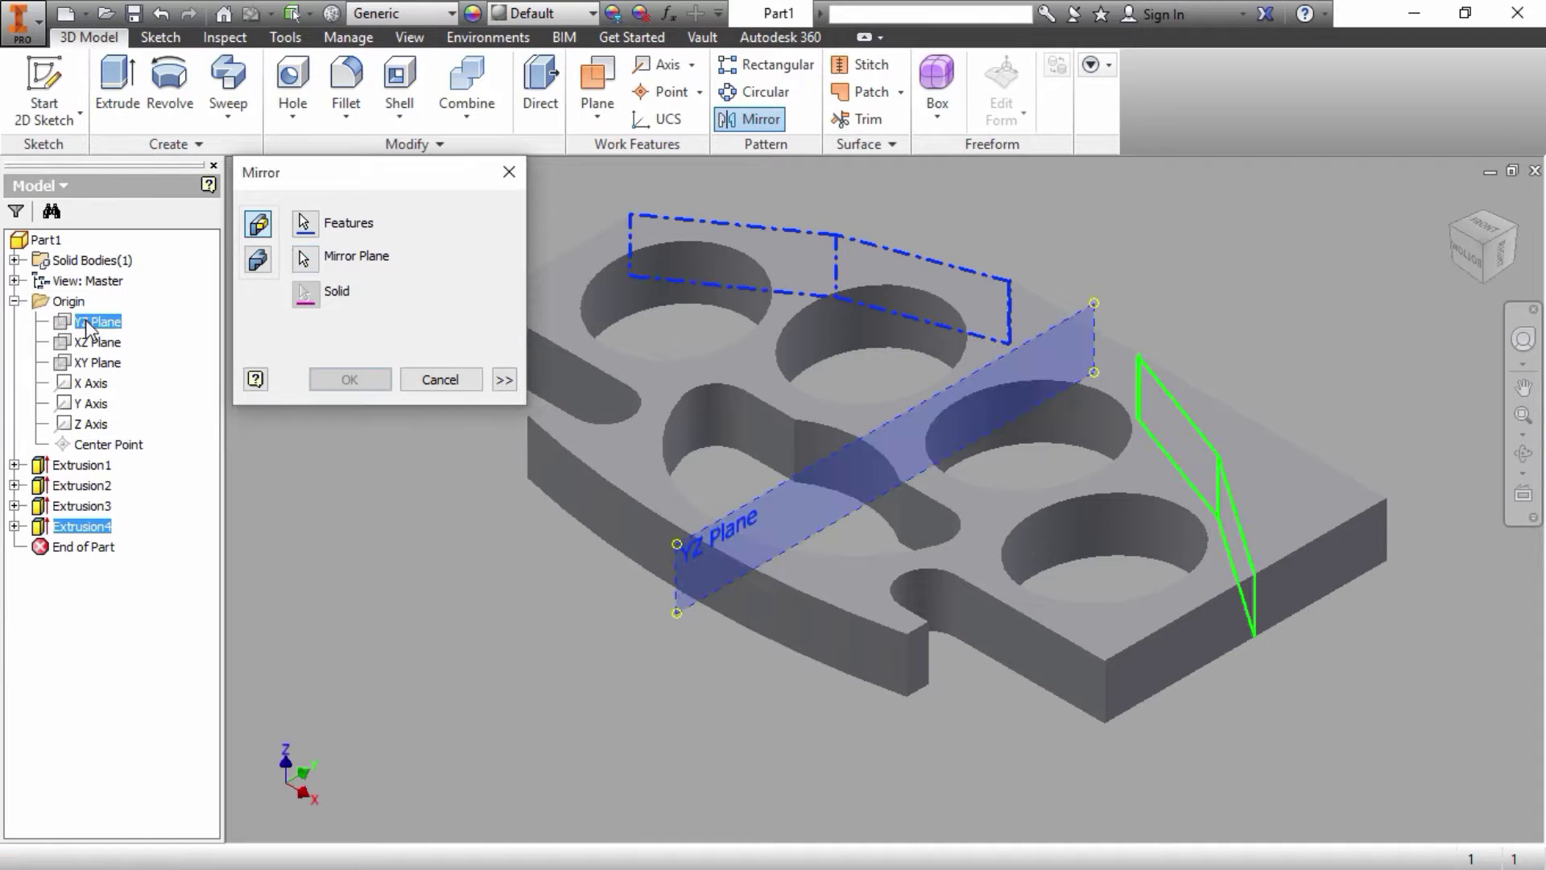
pyautogui.click(349, 380)
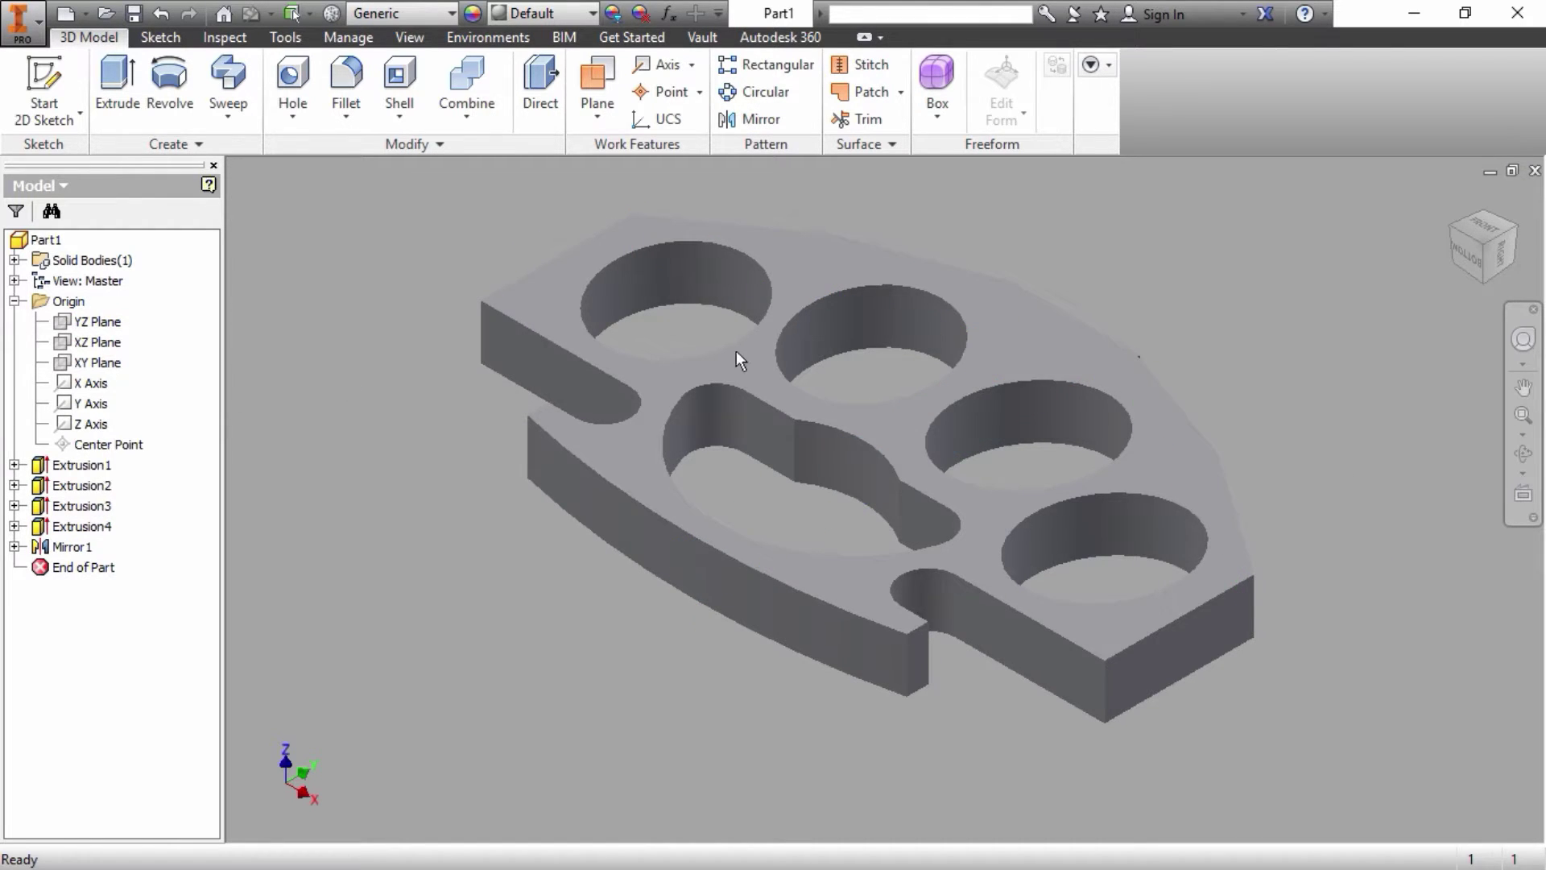
# Step: Start a new sketch on the plate's front face, viewed upright from the front
pyautogui.click(1473, 226)
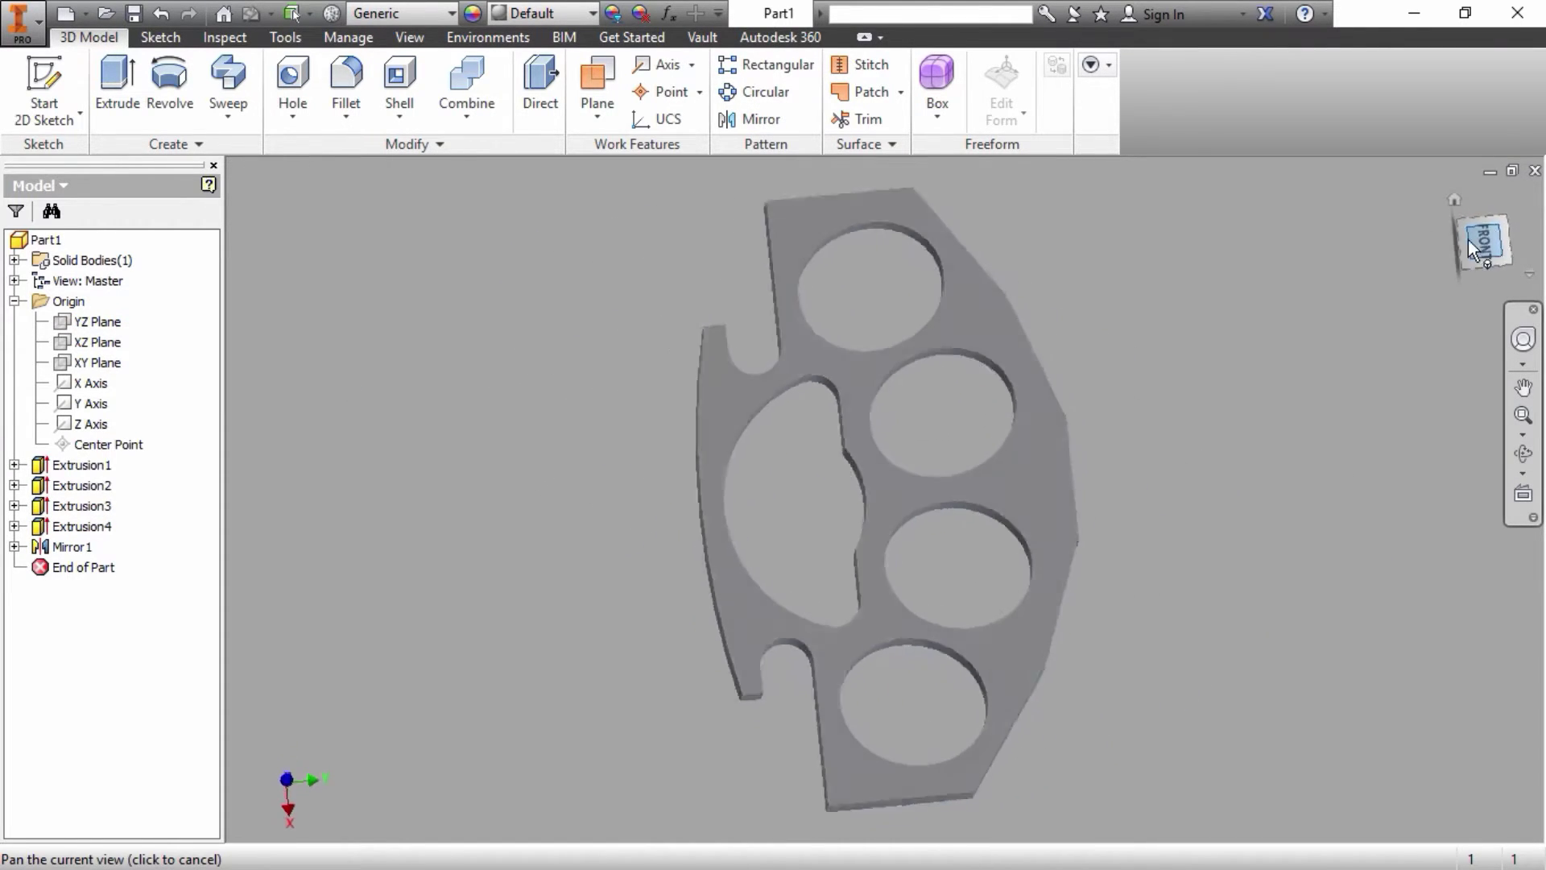
pyautogui.click(1501, 201)
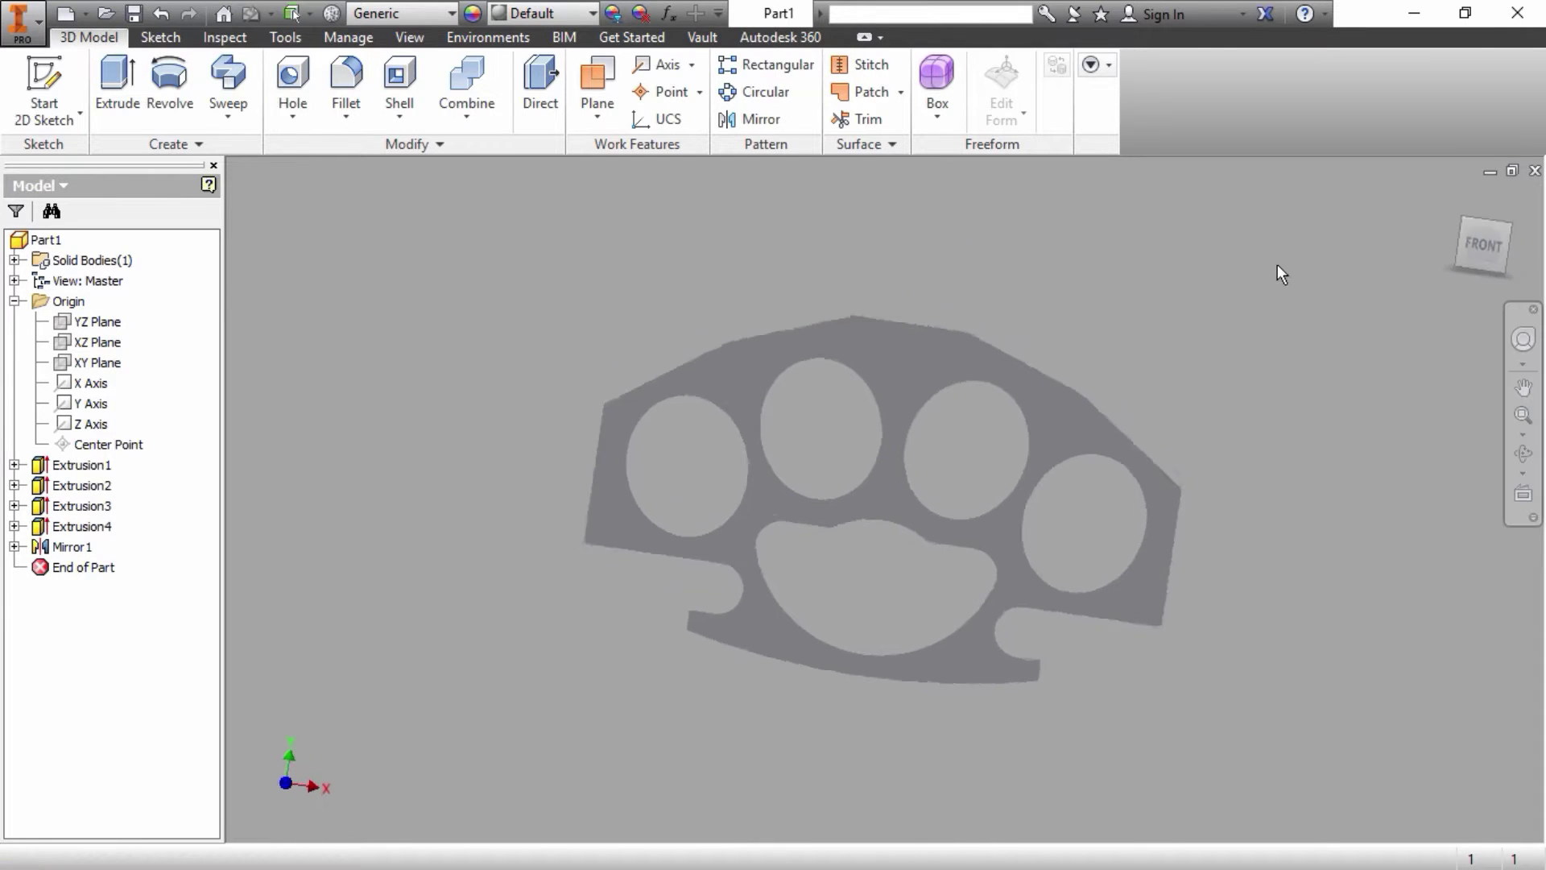
pyautogui.click(885, 361)
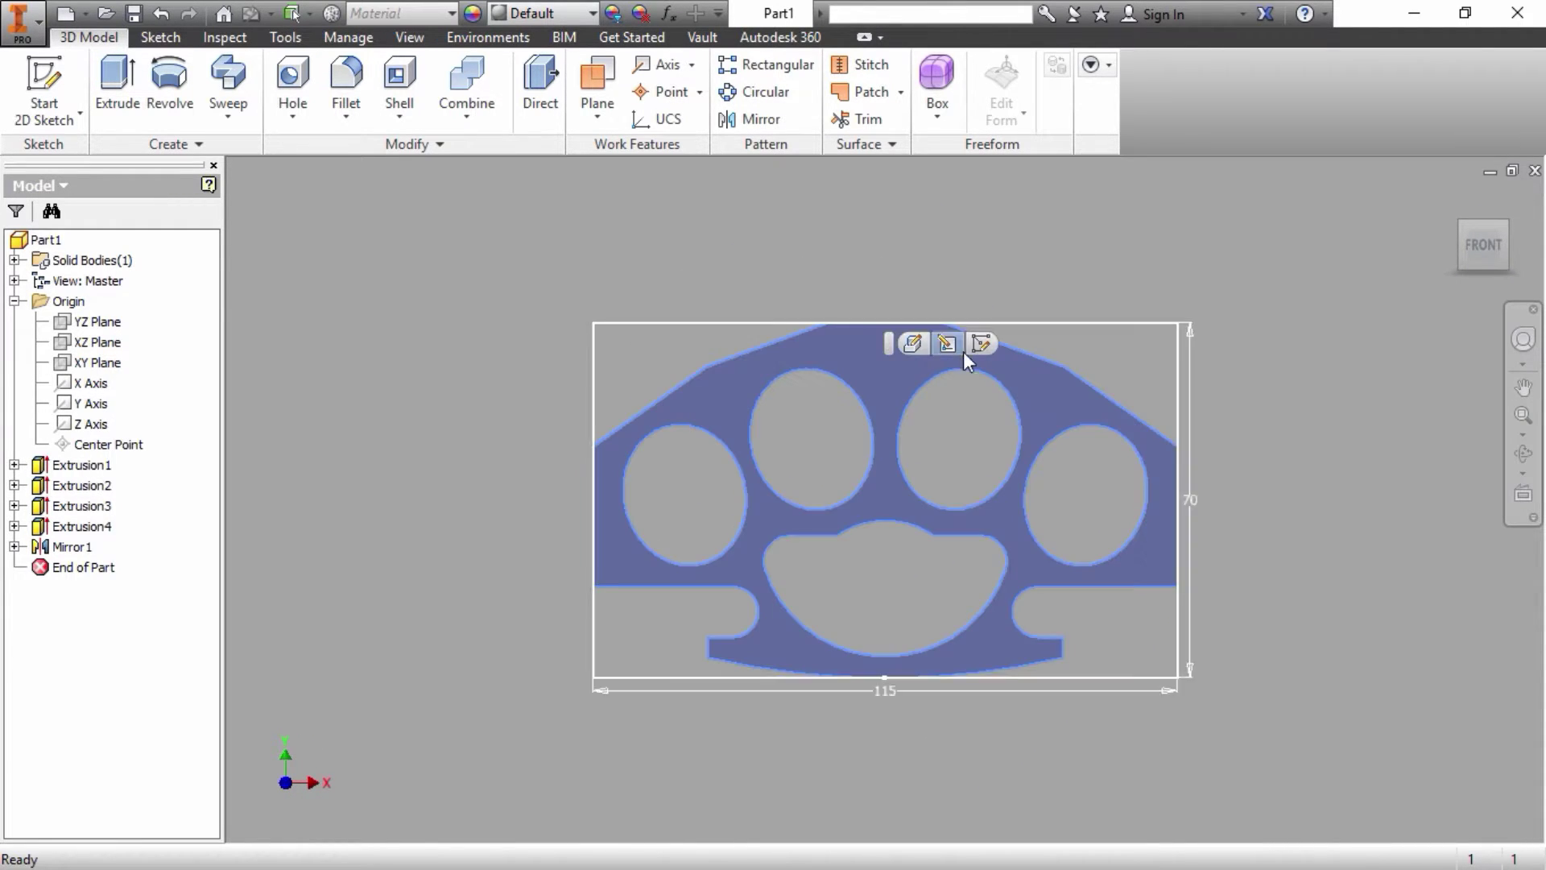
pyautogui.click(981, 344)
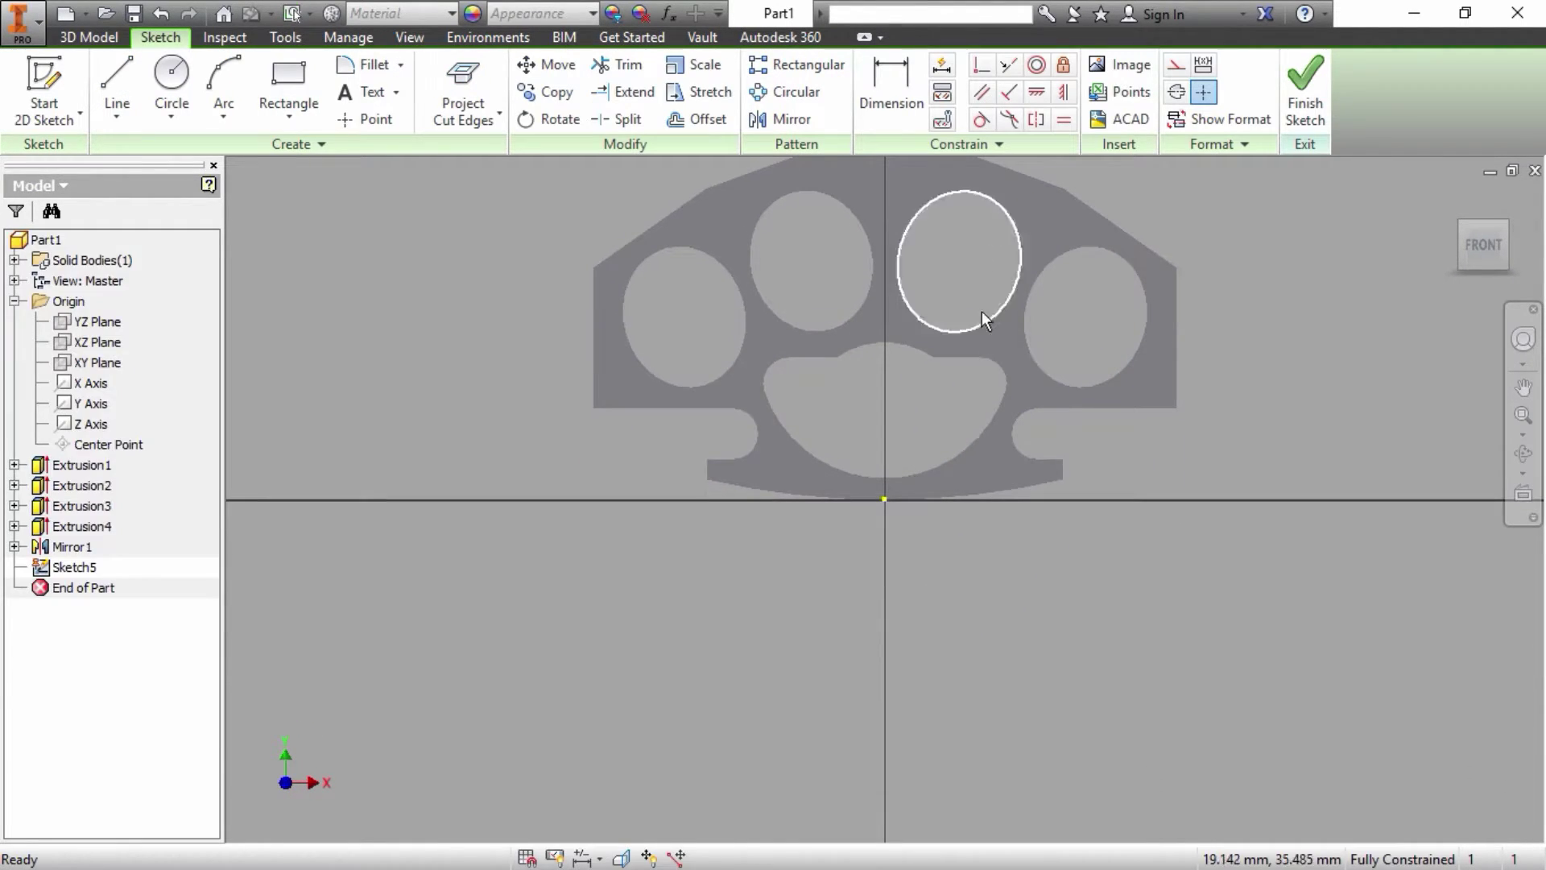
# Step: Project the plate's cut edges into the sketch and convert all of them to construction geometry
pyautogui.moveTo(982, 311); pyautogui.dragTo(971, 395, button='middle')
pyautogui.click(465, 71)
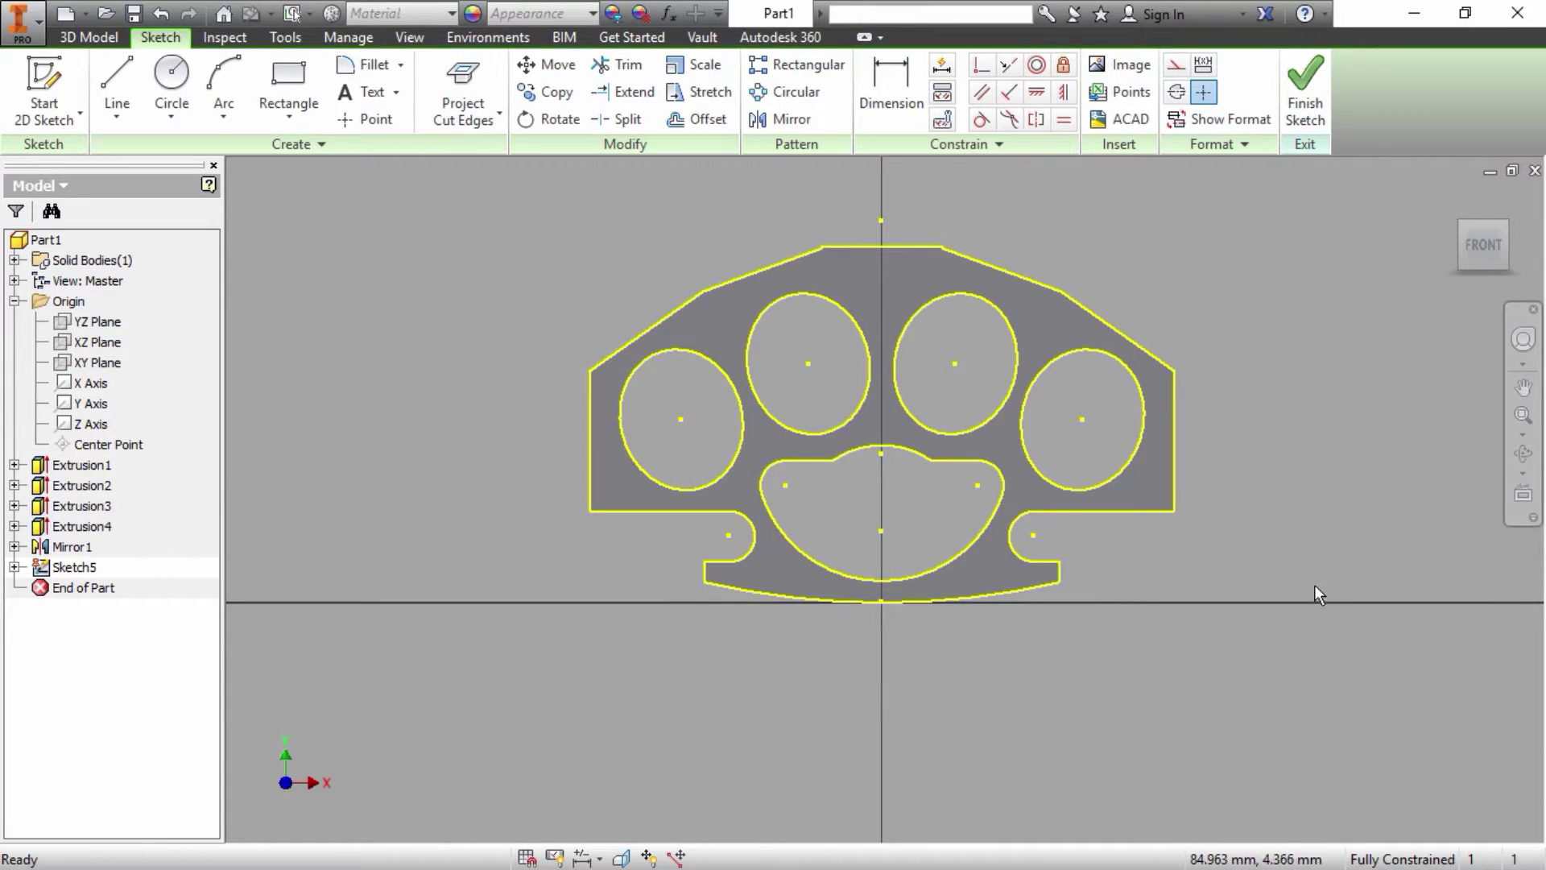
pyautogui.moveTo(1310, 606)
pyautogui.mouseDown()
pyautogui.moveTo(856, 424)
pyautogui.moveTo(510, 215)
pyautogui.mouseUp()
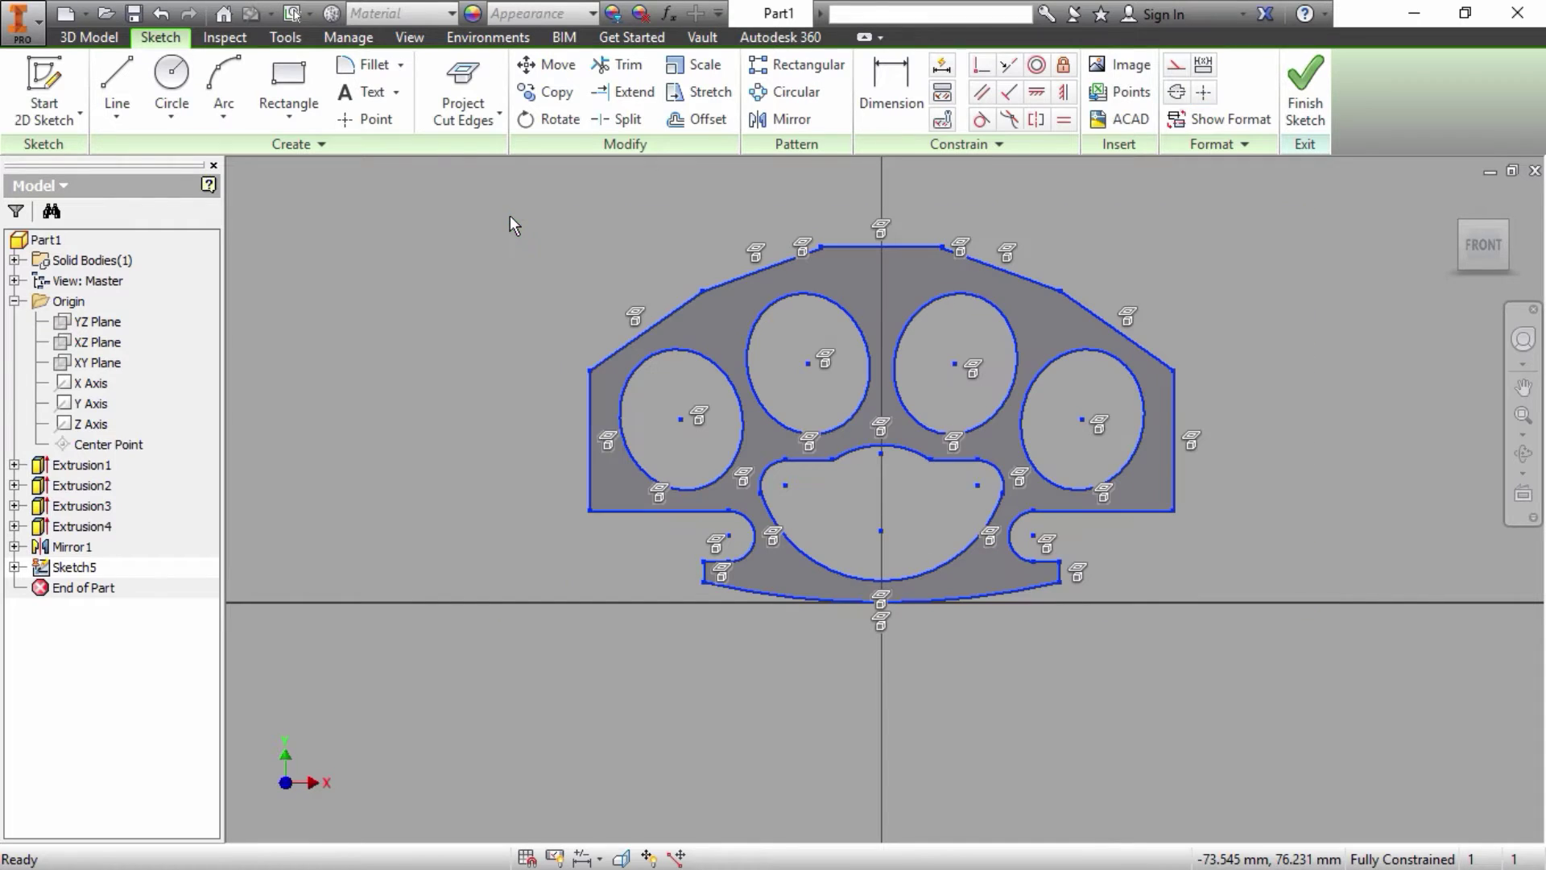
pyautogui.rightClick(509, 215)
pyautogui.click(593, 204)
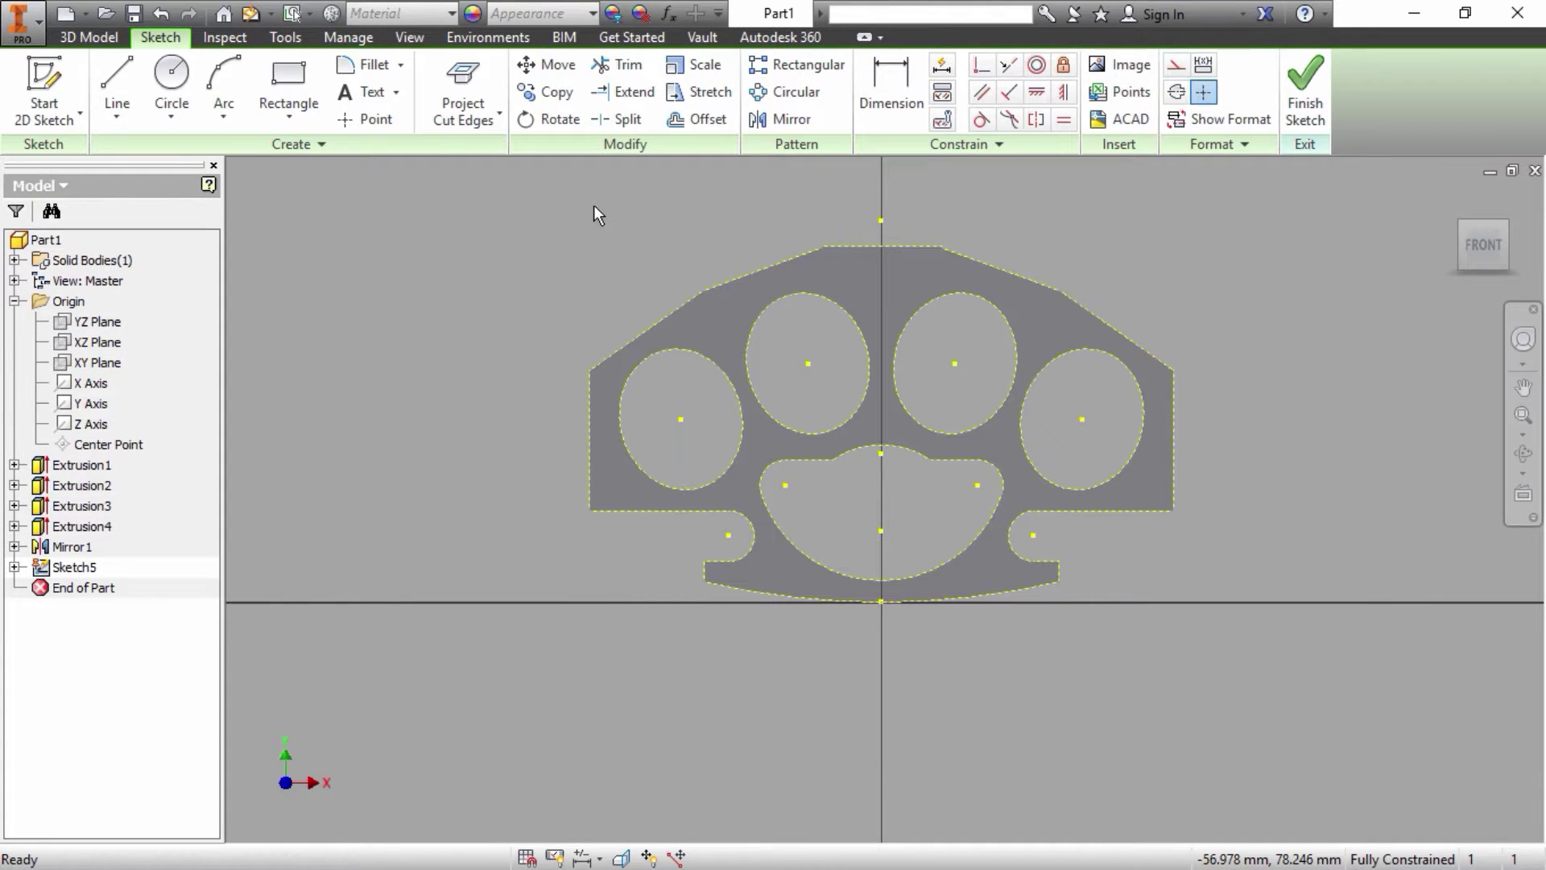
# Step: Draw a circle centred on the projected point above the plate, passing through the left end of the flat upper edge
pyautogui.click(184, 79)
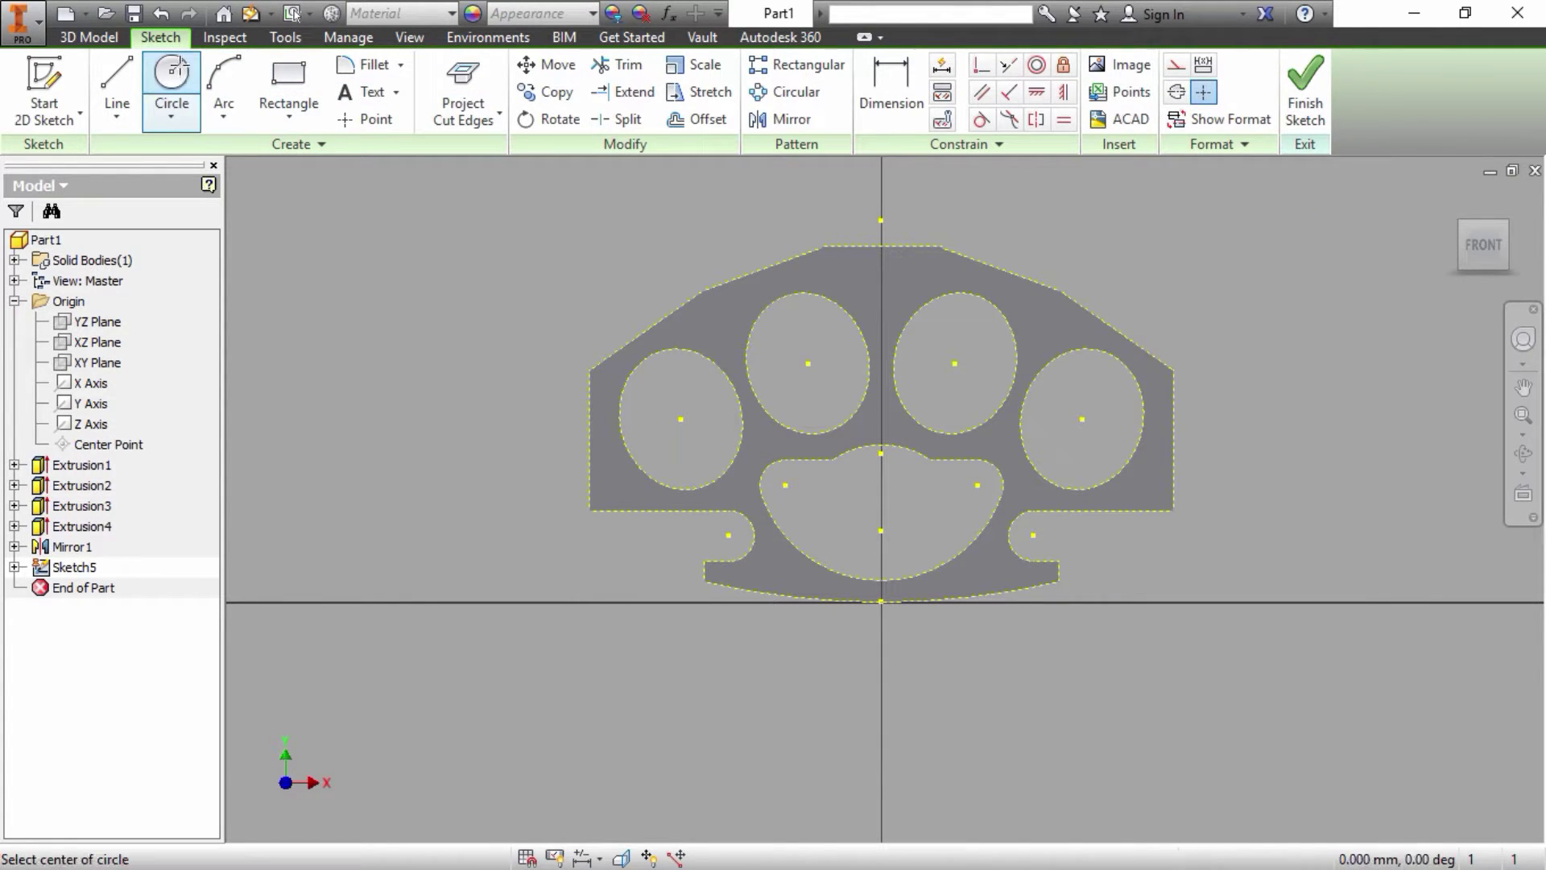
pyautogui.click(881, 223)
pyautogui.scroll(3, 881, 223)
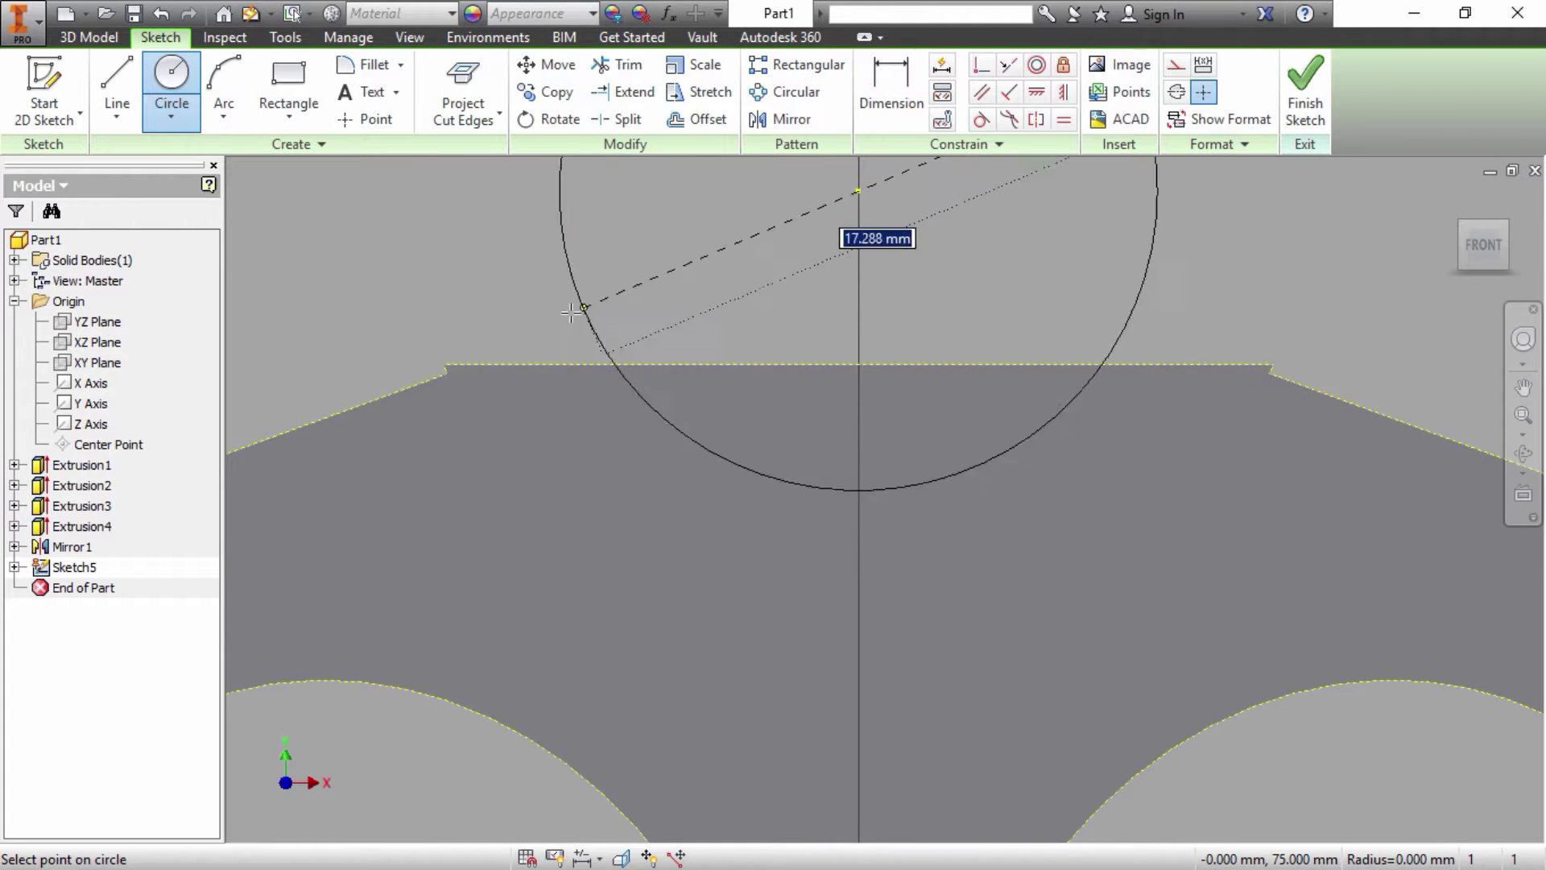
pyautogui.click(445, 364)
pyautogui.rightClick(594, 320)
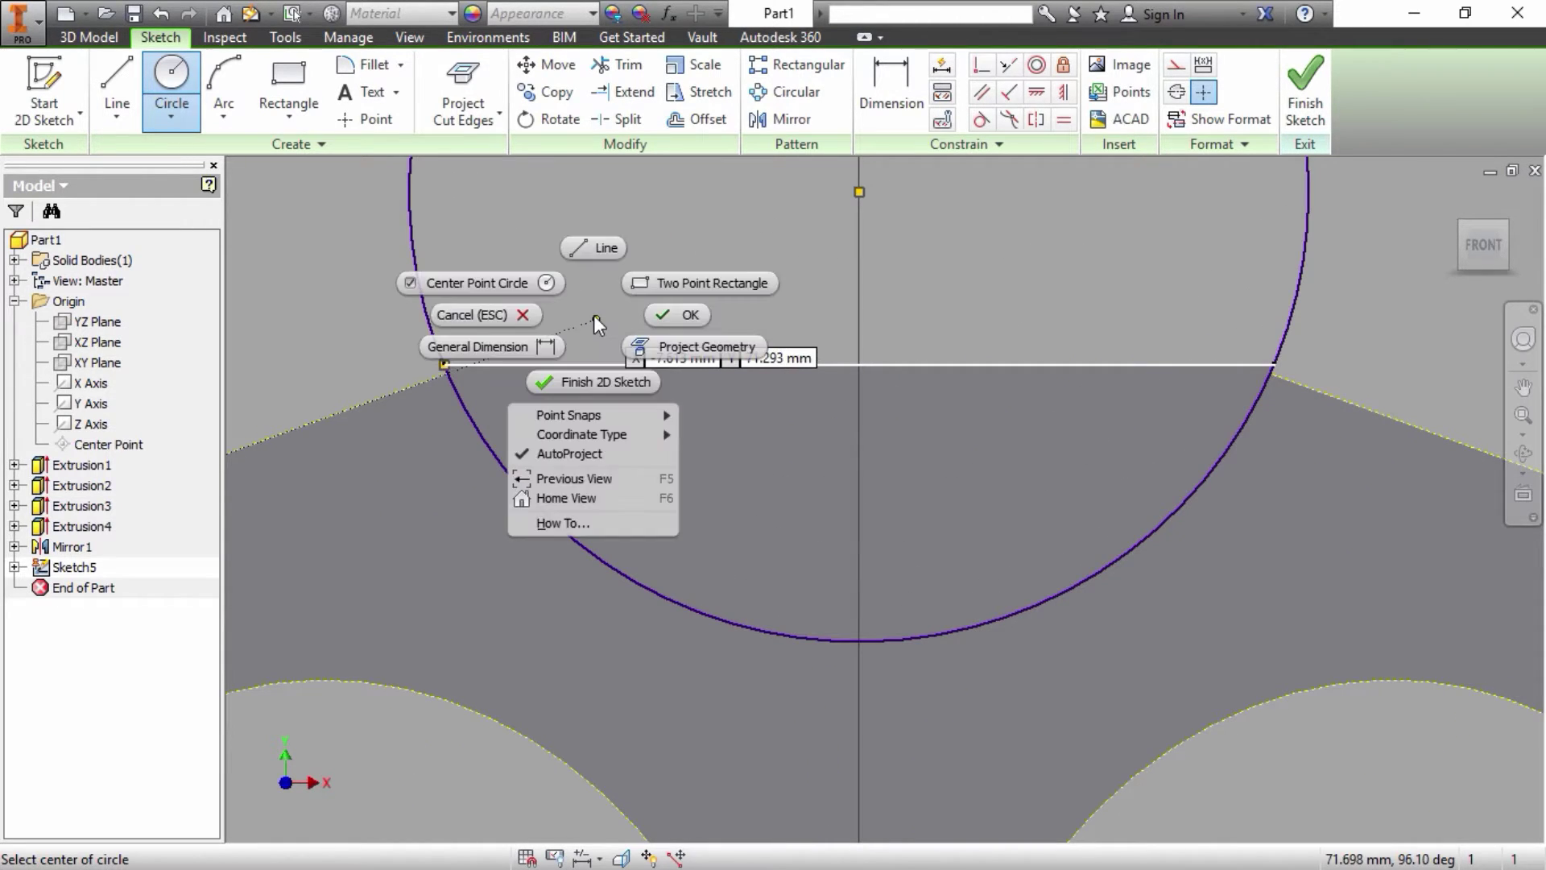
pyautogui.click(673, 314)
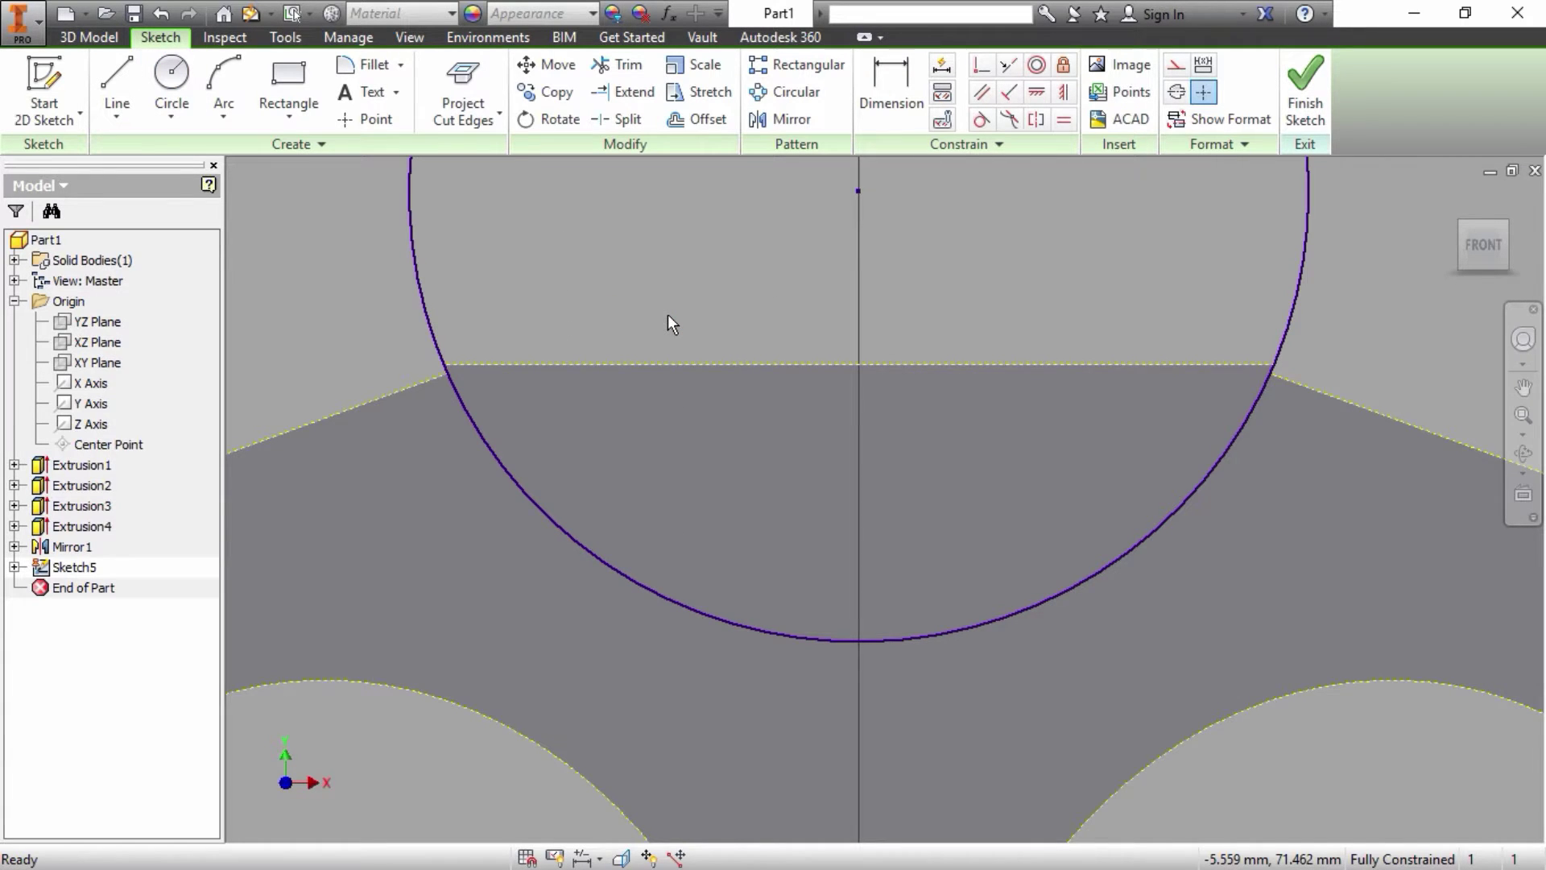
pyautogui.scroll(-3, 668, 320)
pyautogui.scroll(-2, 669, 316)
pyautogui.moveTo(394, 366); pyautogui.dragTo(655, 317, button='middle')
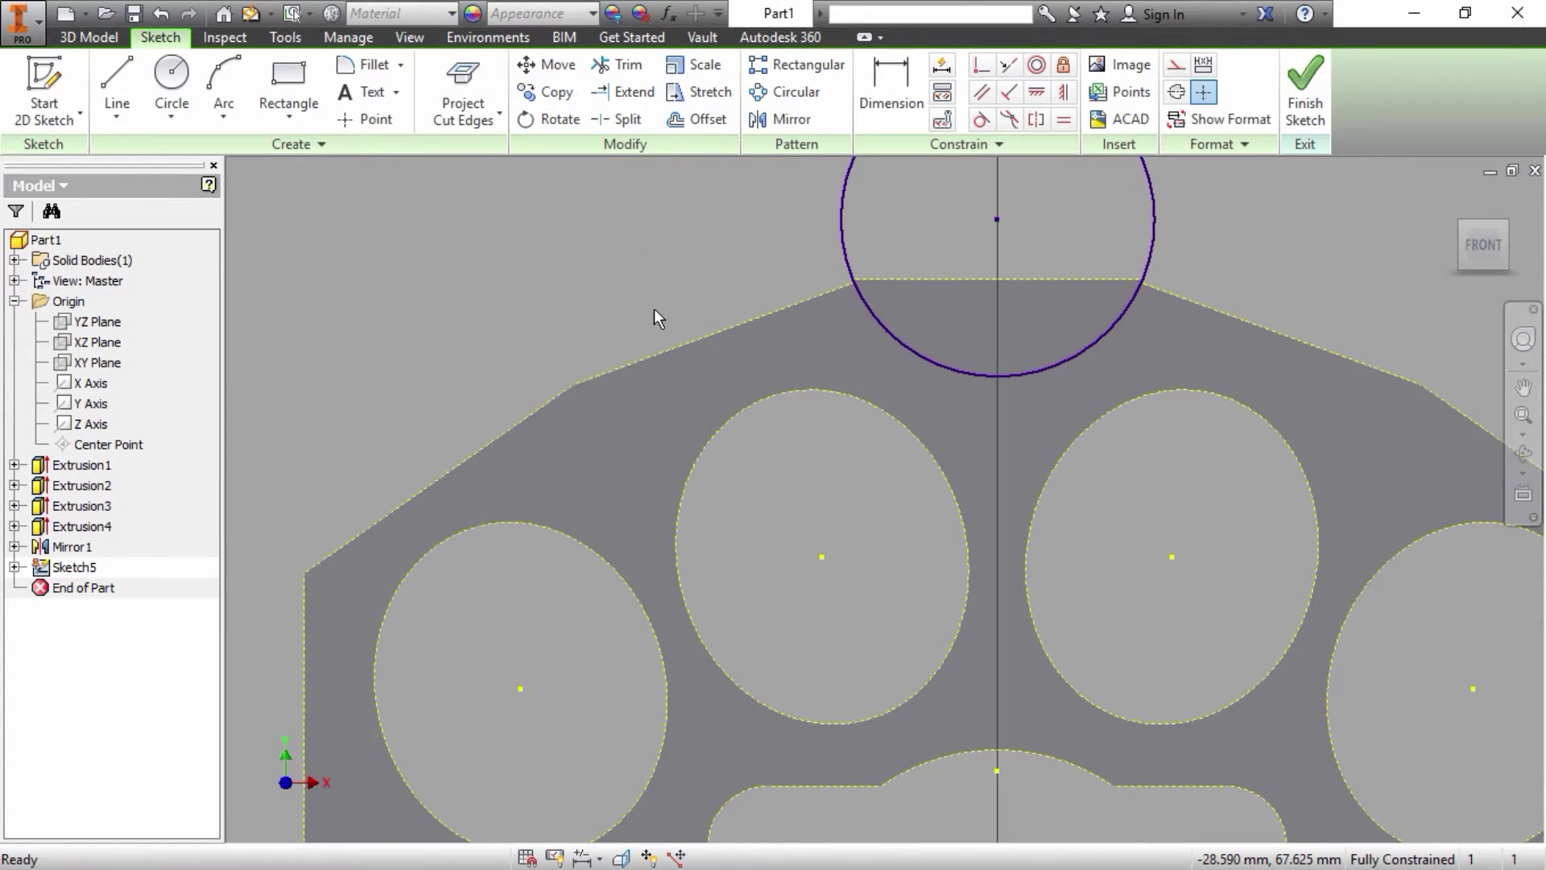
# Step: Draw two 15 mm diameter circles centred on the left and right corners where the upper sloped edges of the plate meet
pyautogui.scroll(-2, 654, 311)
pyautogui.scroll(-1, 654, 314)
pyautogui.click(171, 77)
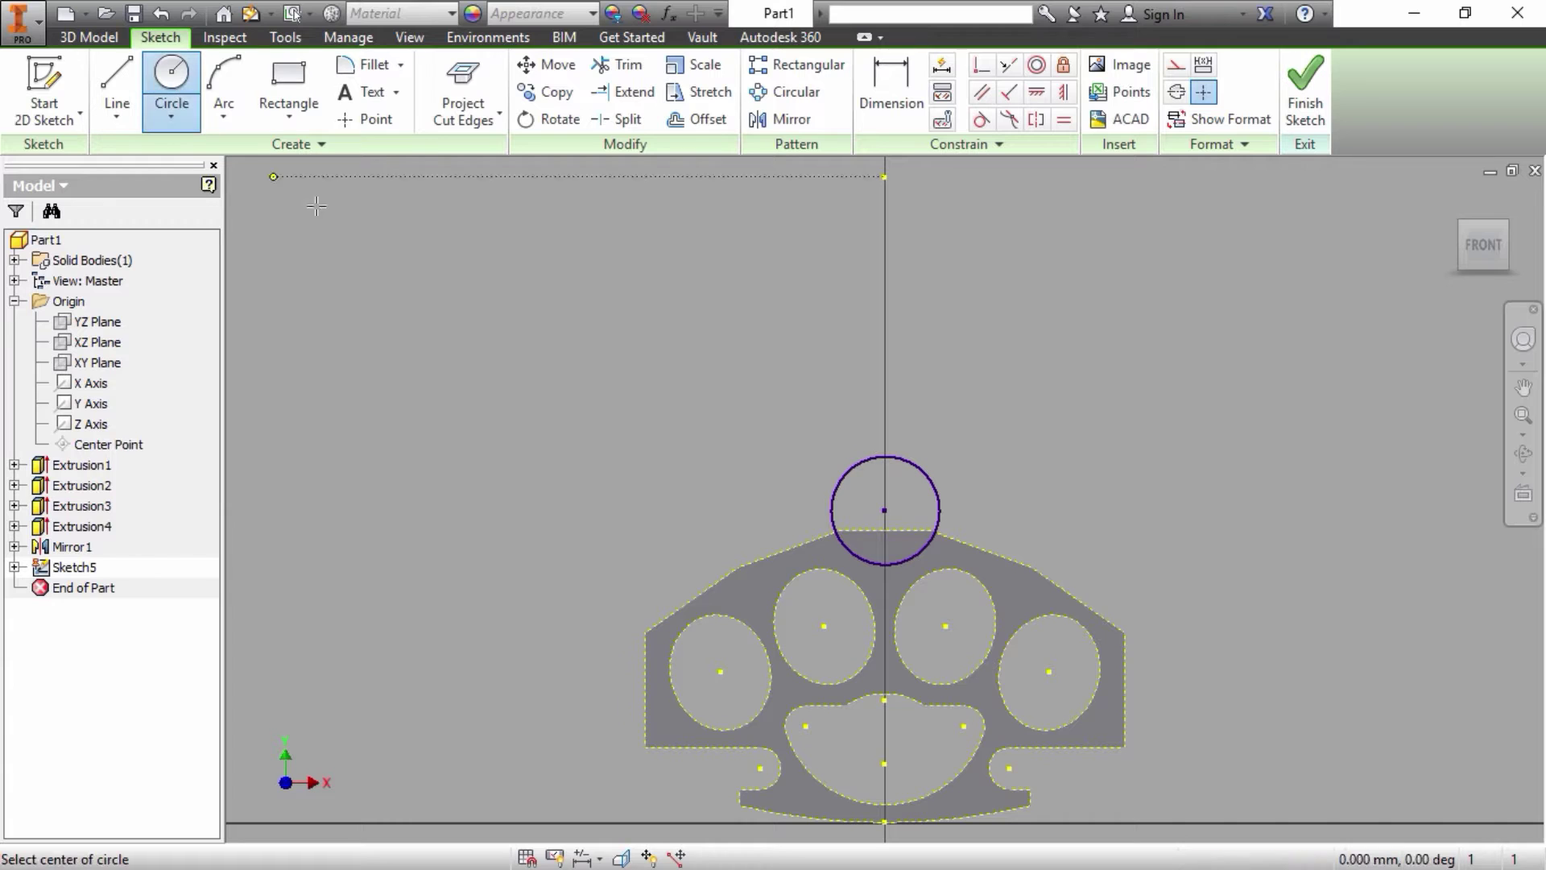
pyautogui.click(835, 533)
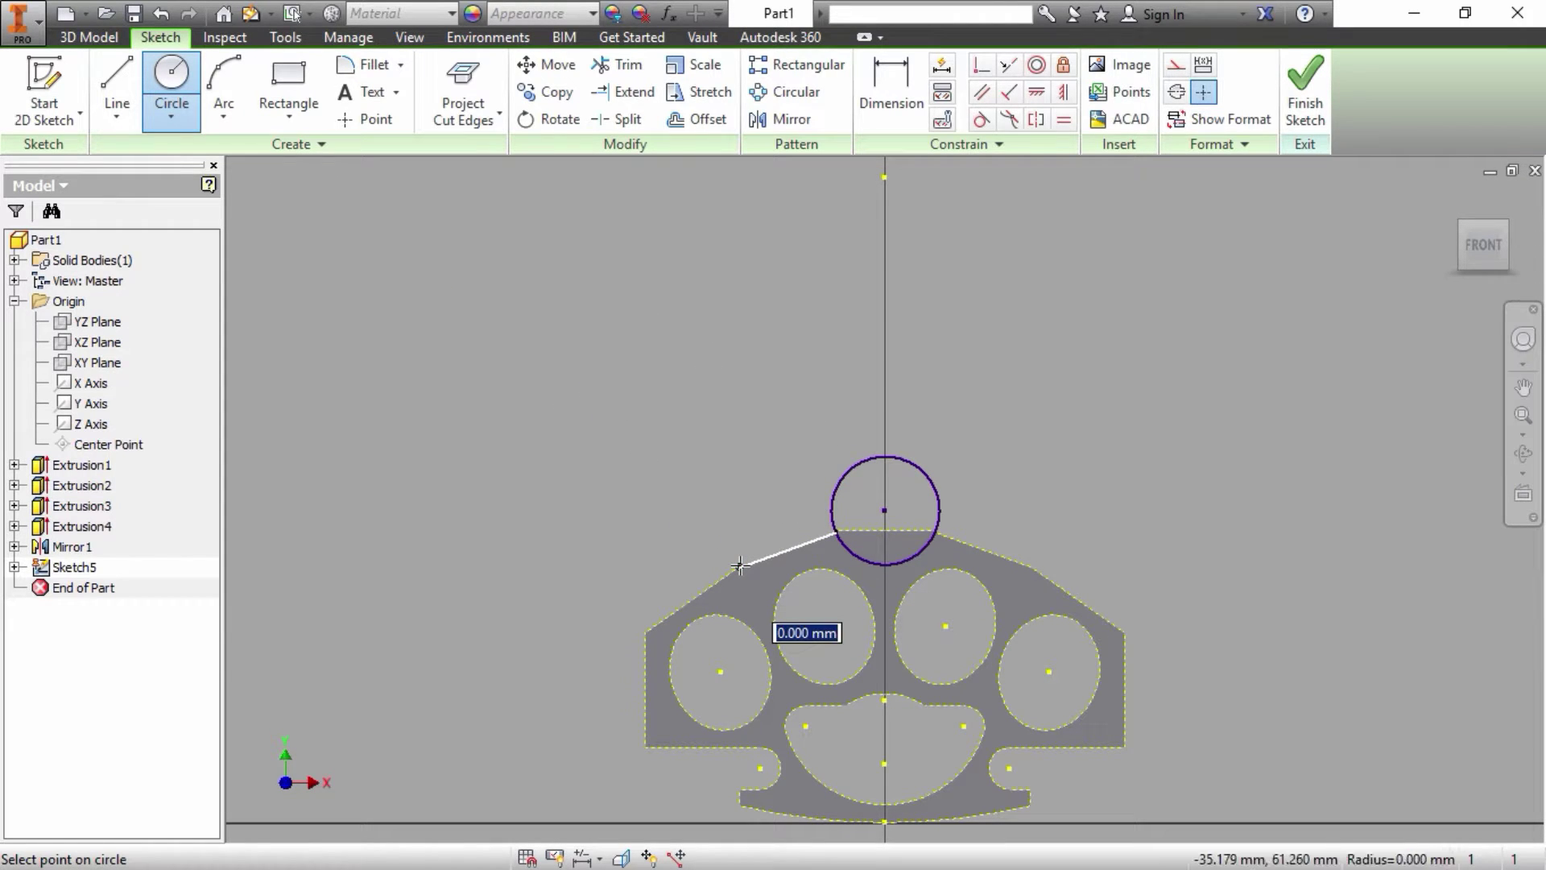
pyautogui.click(739, 566)
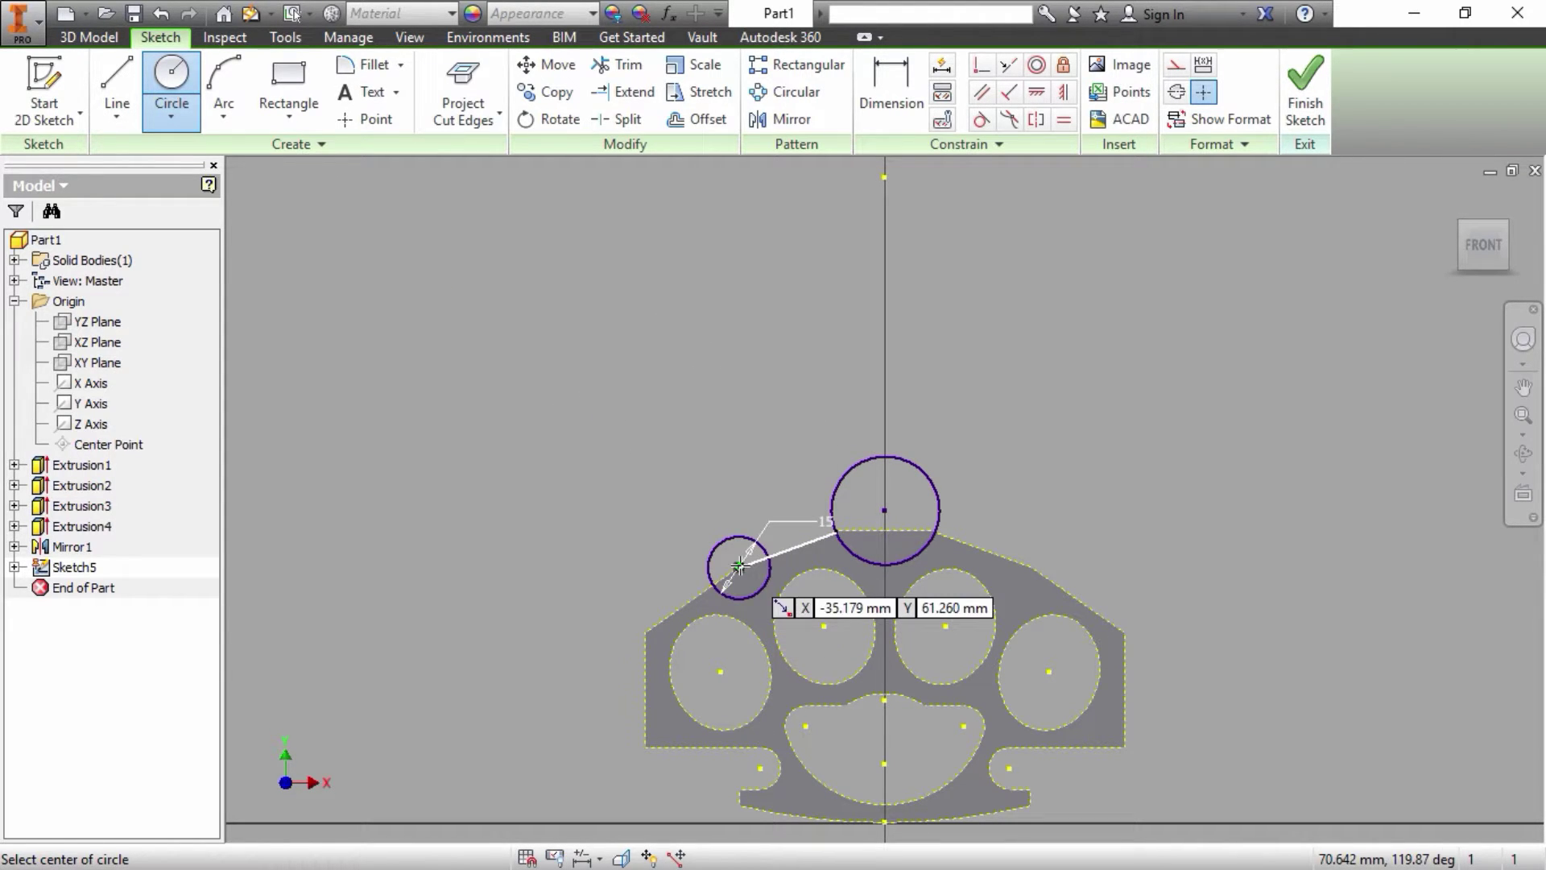
pyautogui.click(1033, 568)
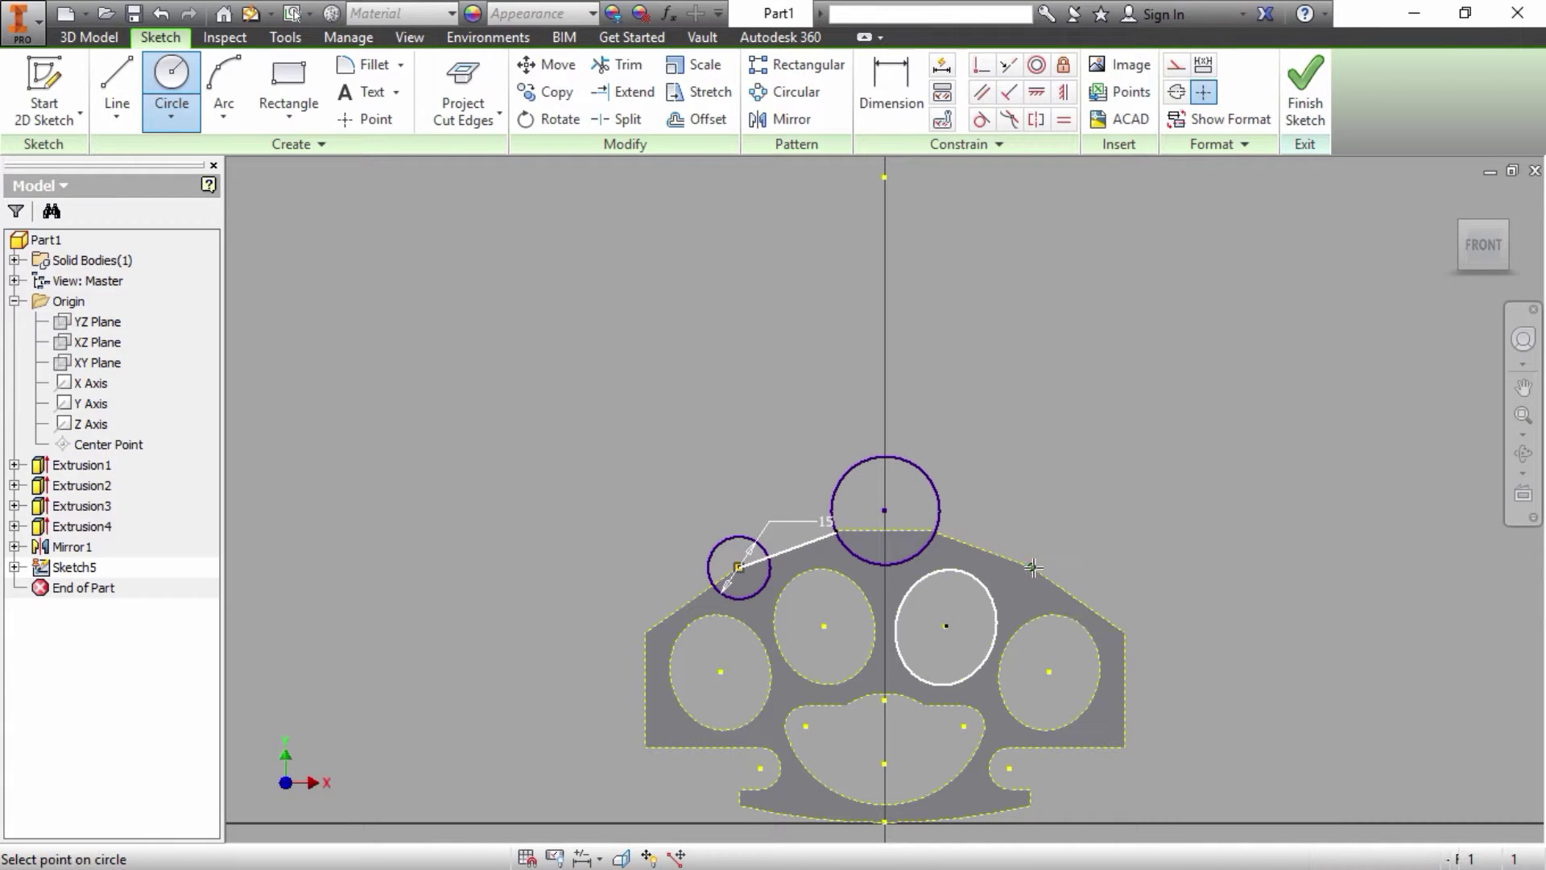
pyautogui.press('Return')
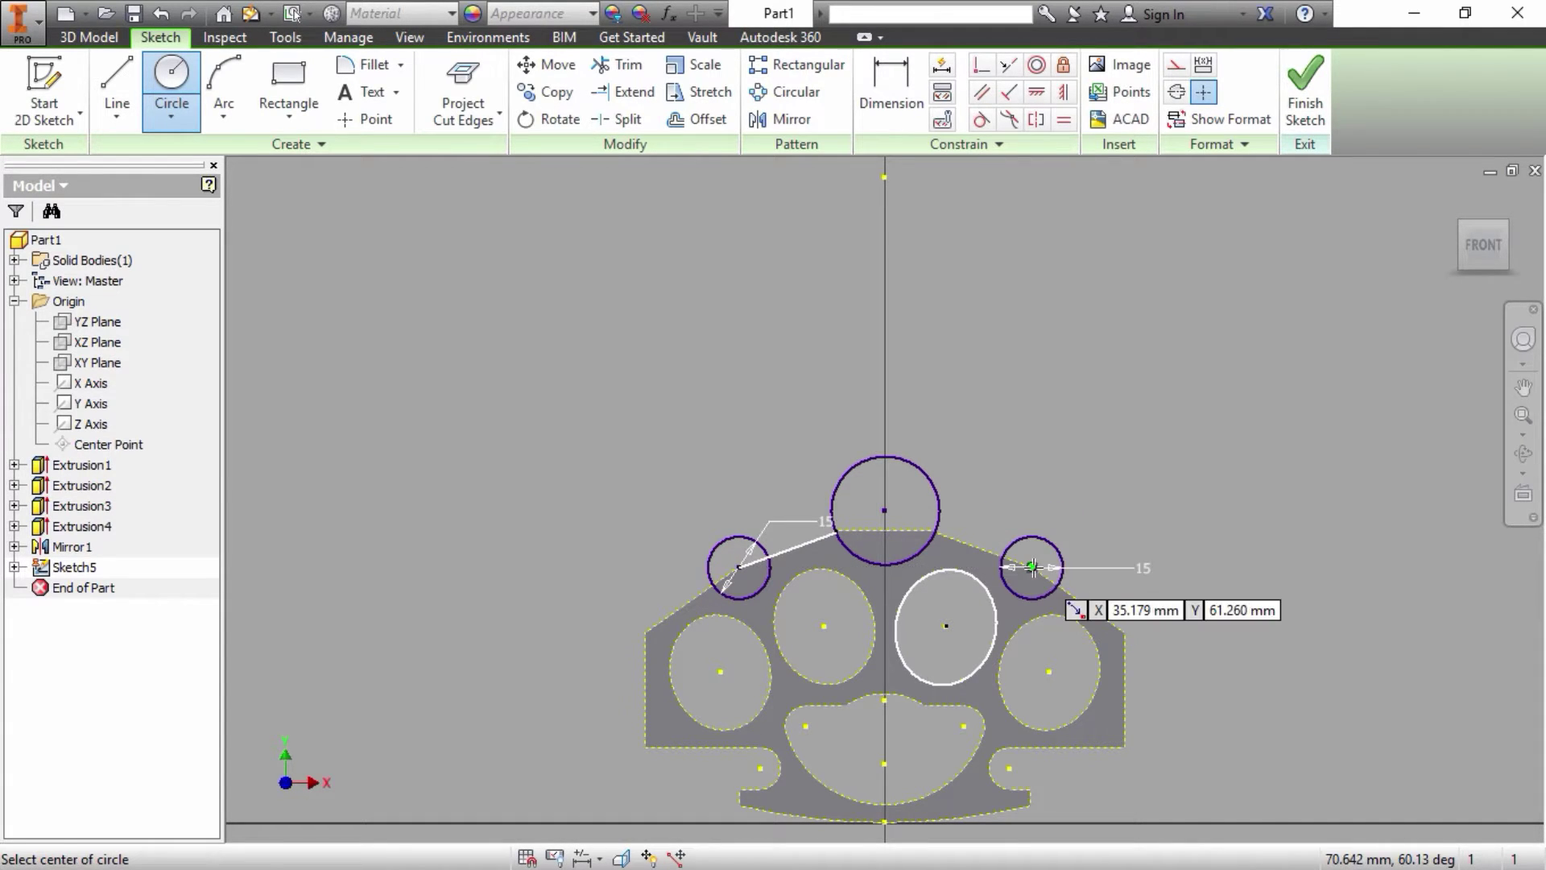
pyautogui.rightClick(1035, 568)
pyautogui.click(1102, 572)
# Step: Draw a three-point arc across the plate's lower-left corner, from the horizontal lower edge to a point between the left edge and outer ellipse
pyautogui.moveTo(726, 688); pyautogui.dragTo(707, 524, button='middle')
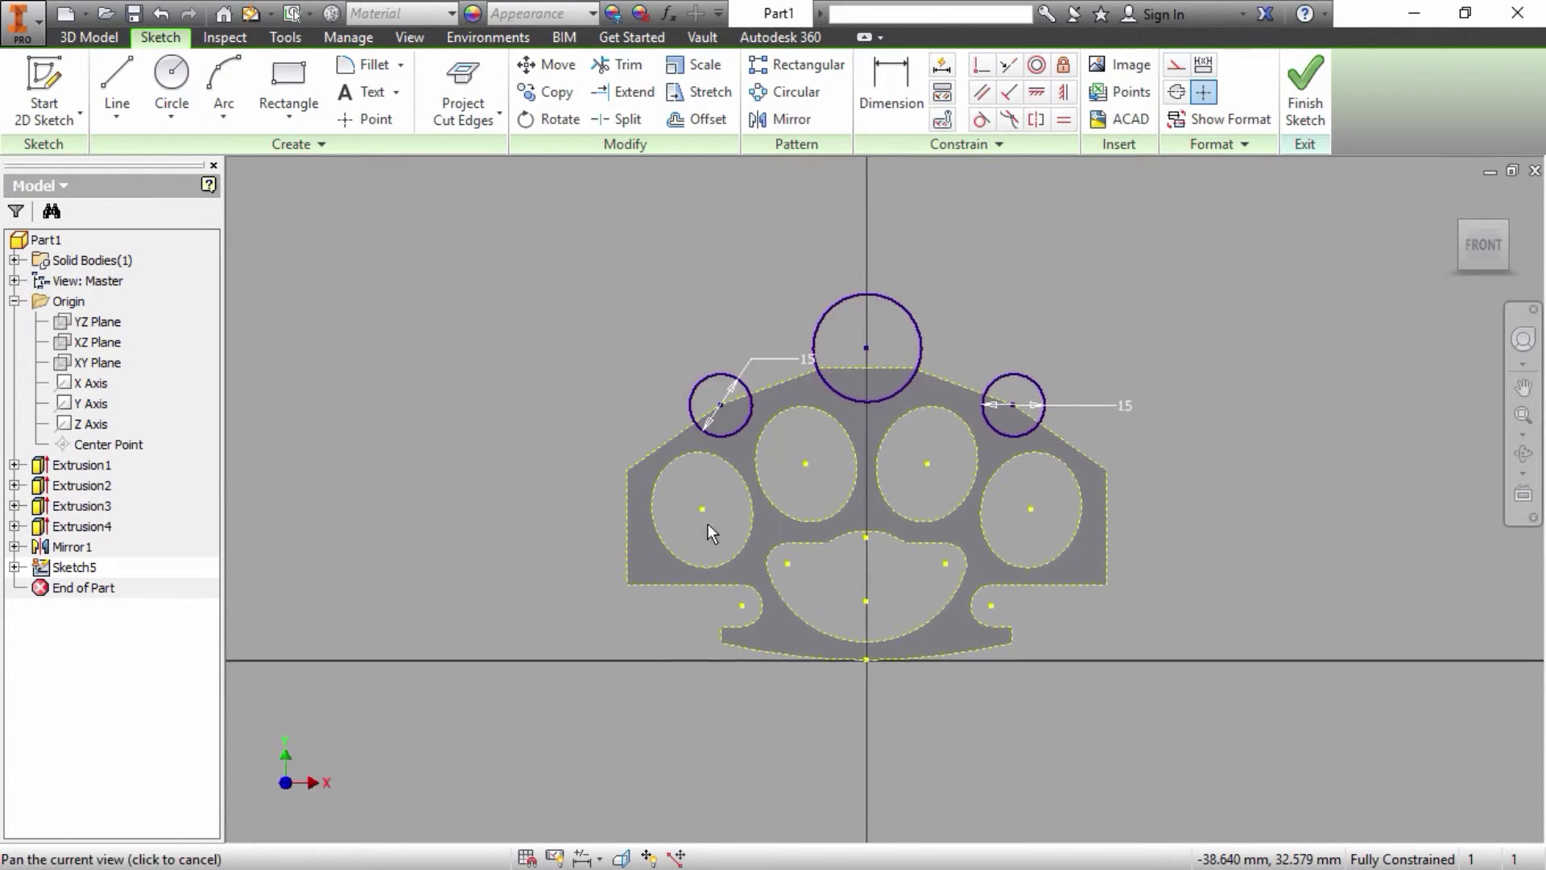
pyautogui.scroll(-5, 686, 588)
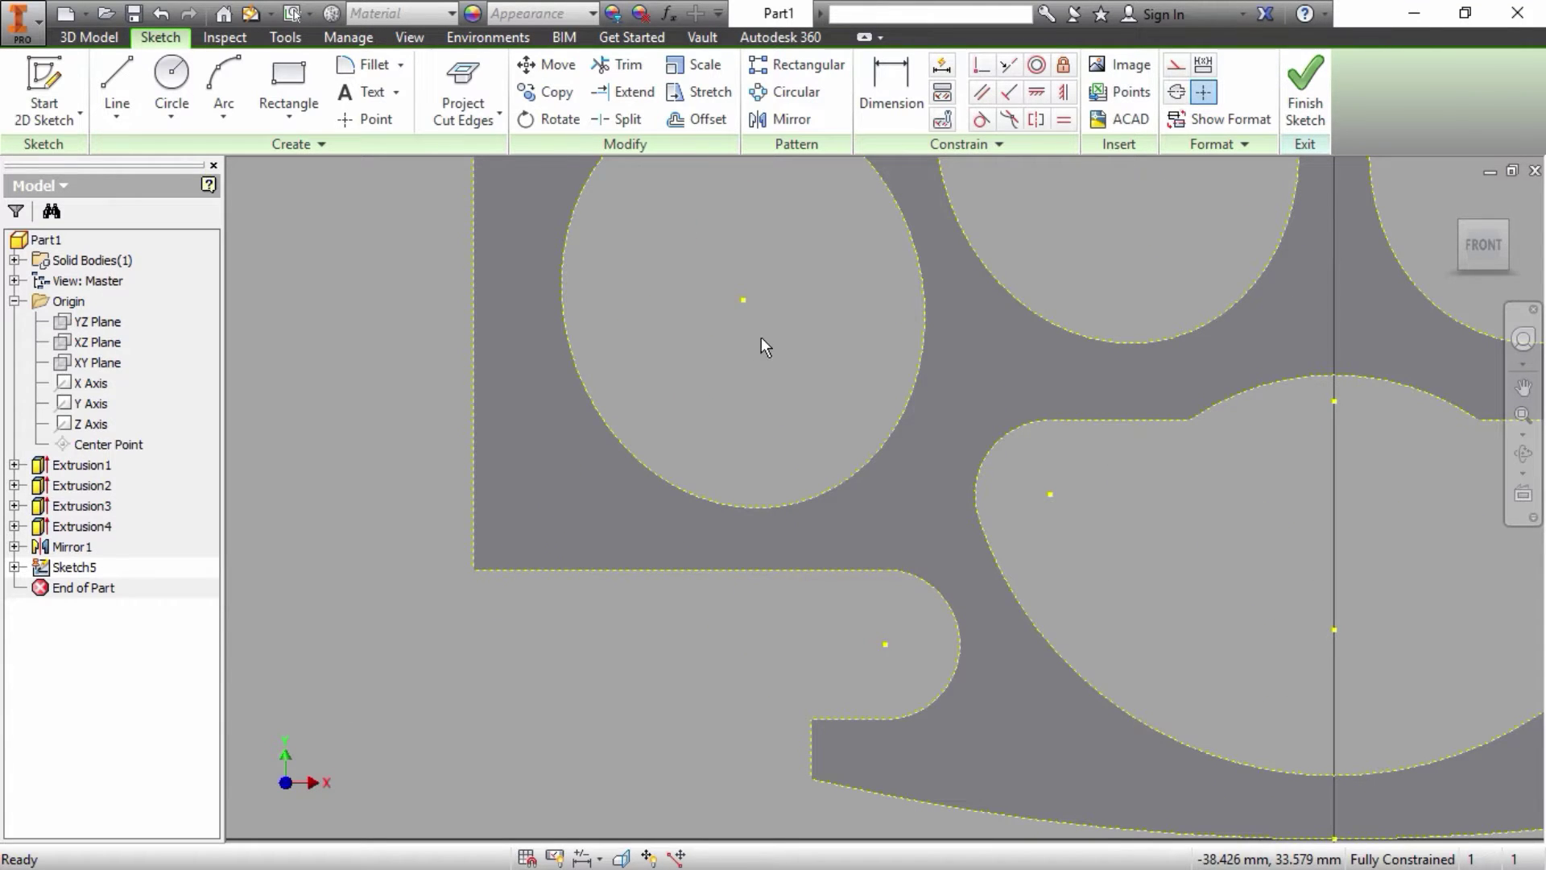
pyautogui.moveTo(764, 346); pyautogui.dragTo(675, 517, button='middle')
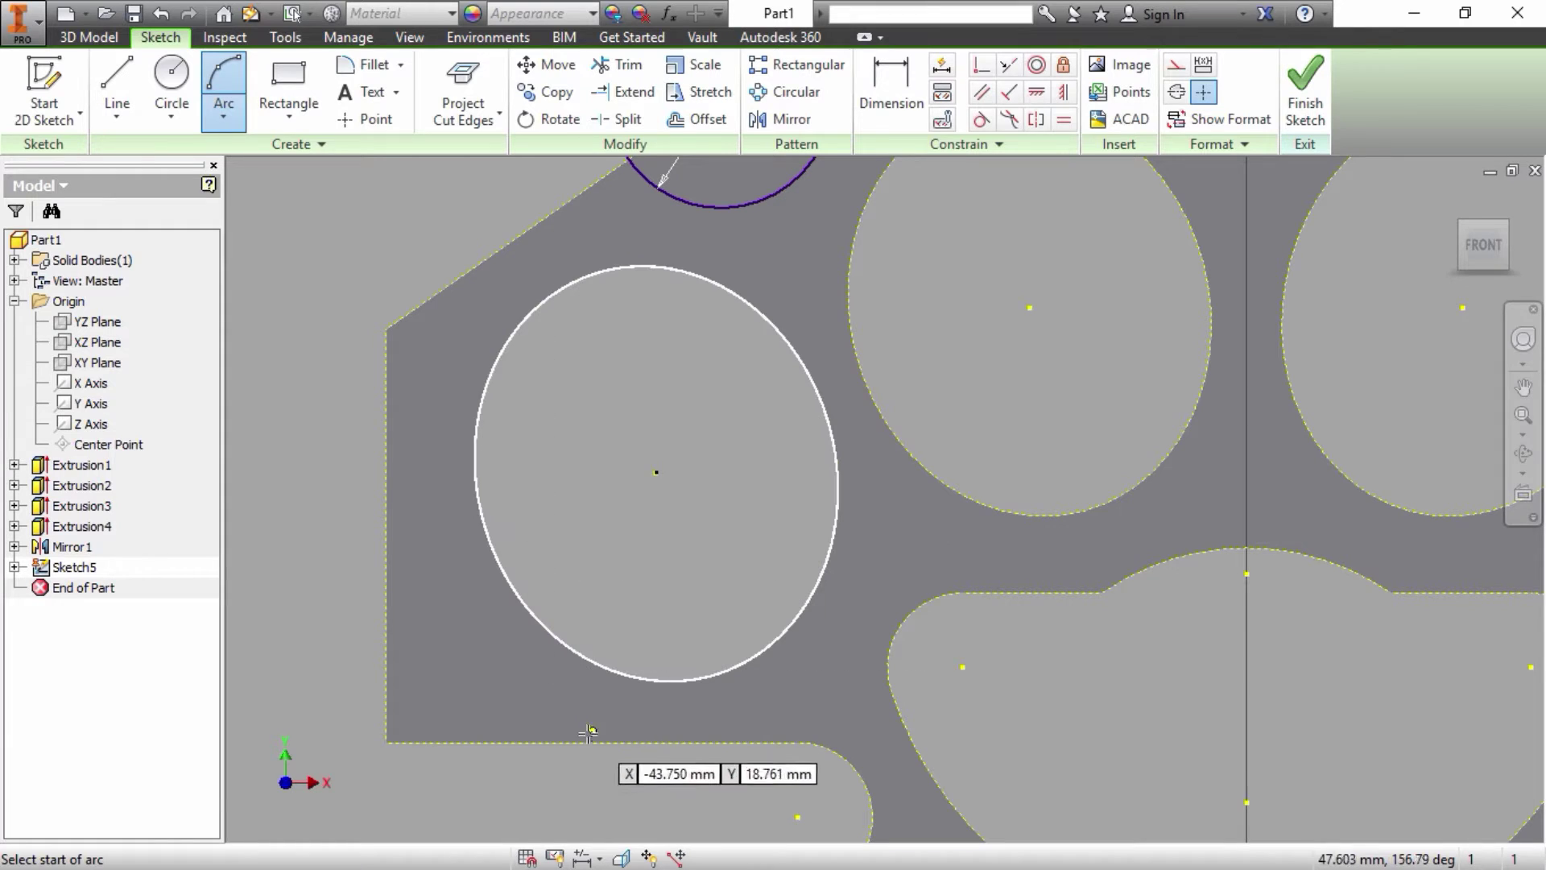
pyautogui.click(626, 742)
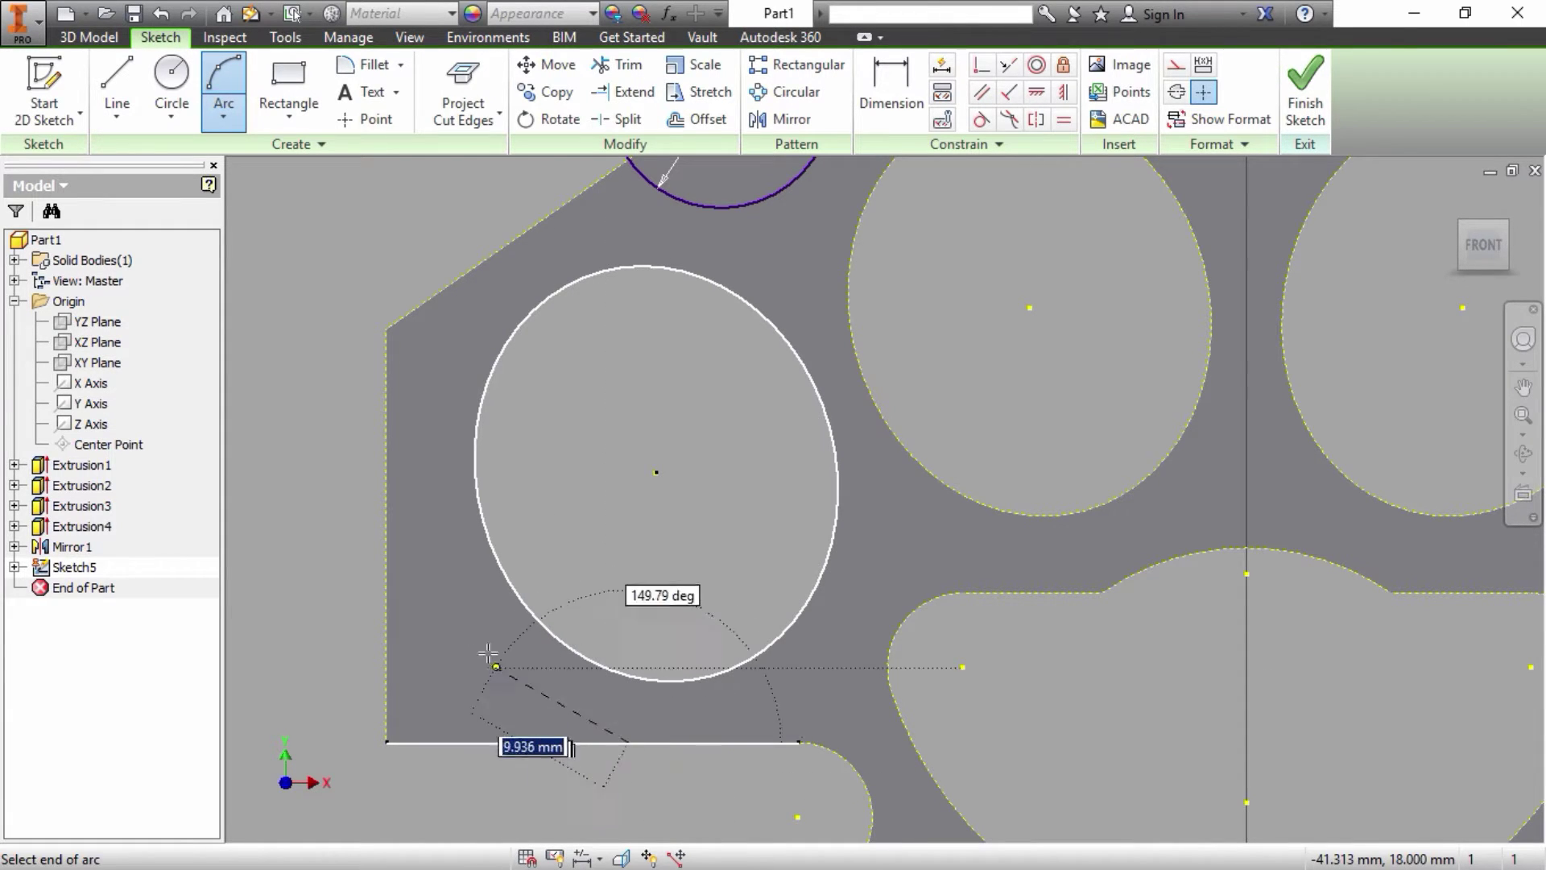
pyautogui.click(420, 553)
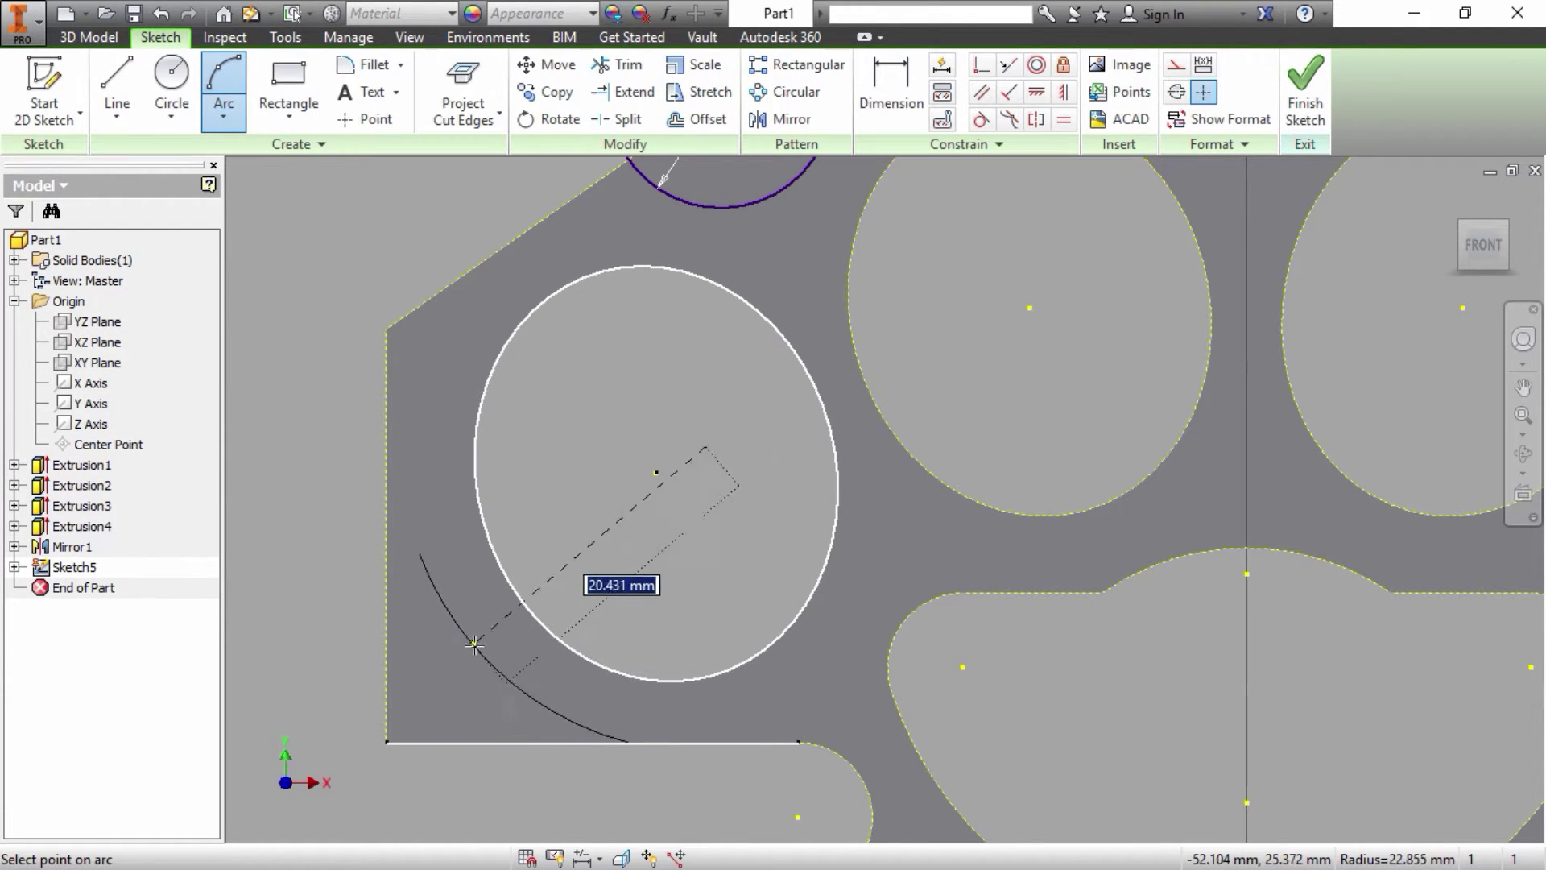